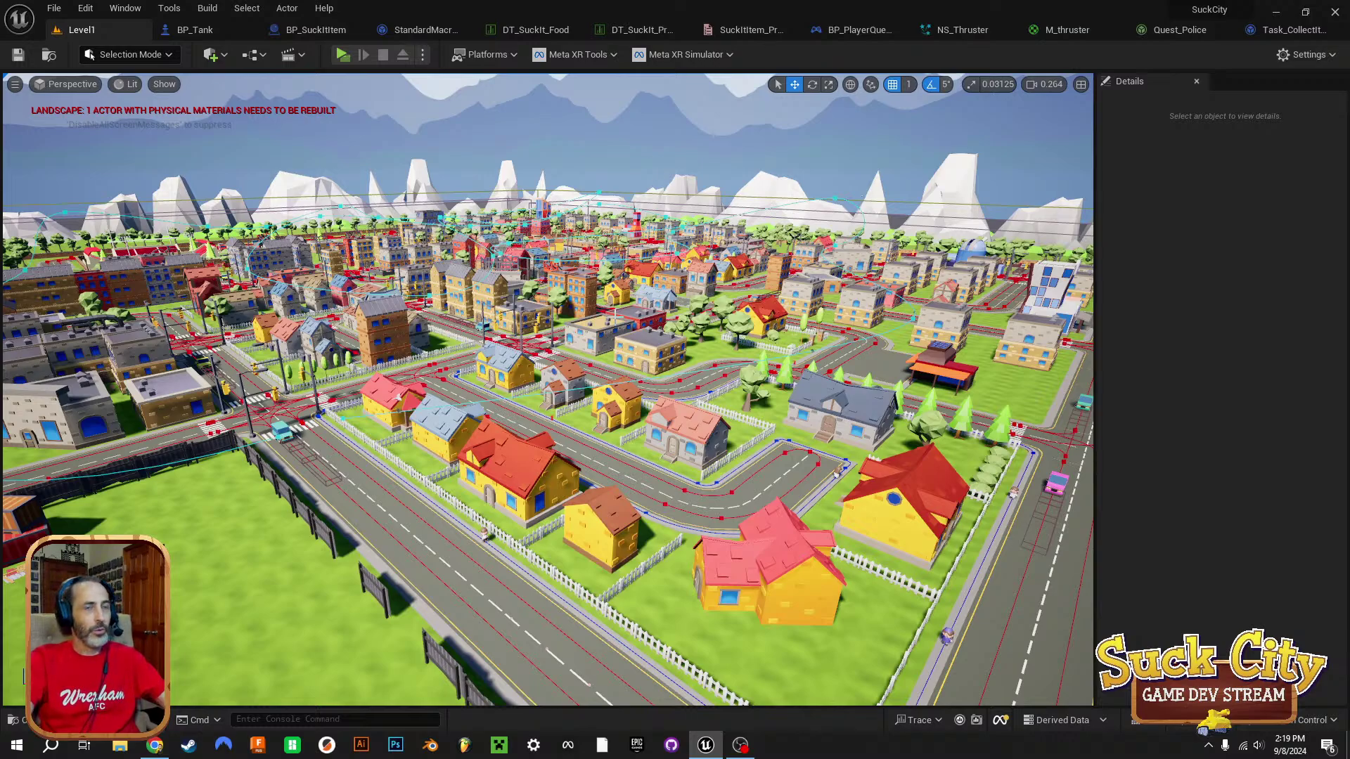
# Inspect the street around the pink car in the city level and launch the game in a standalone preview.
pyautogui.moveTo(549, 390); pyautogui.dragTo(606, 389, button='right')
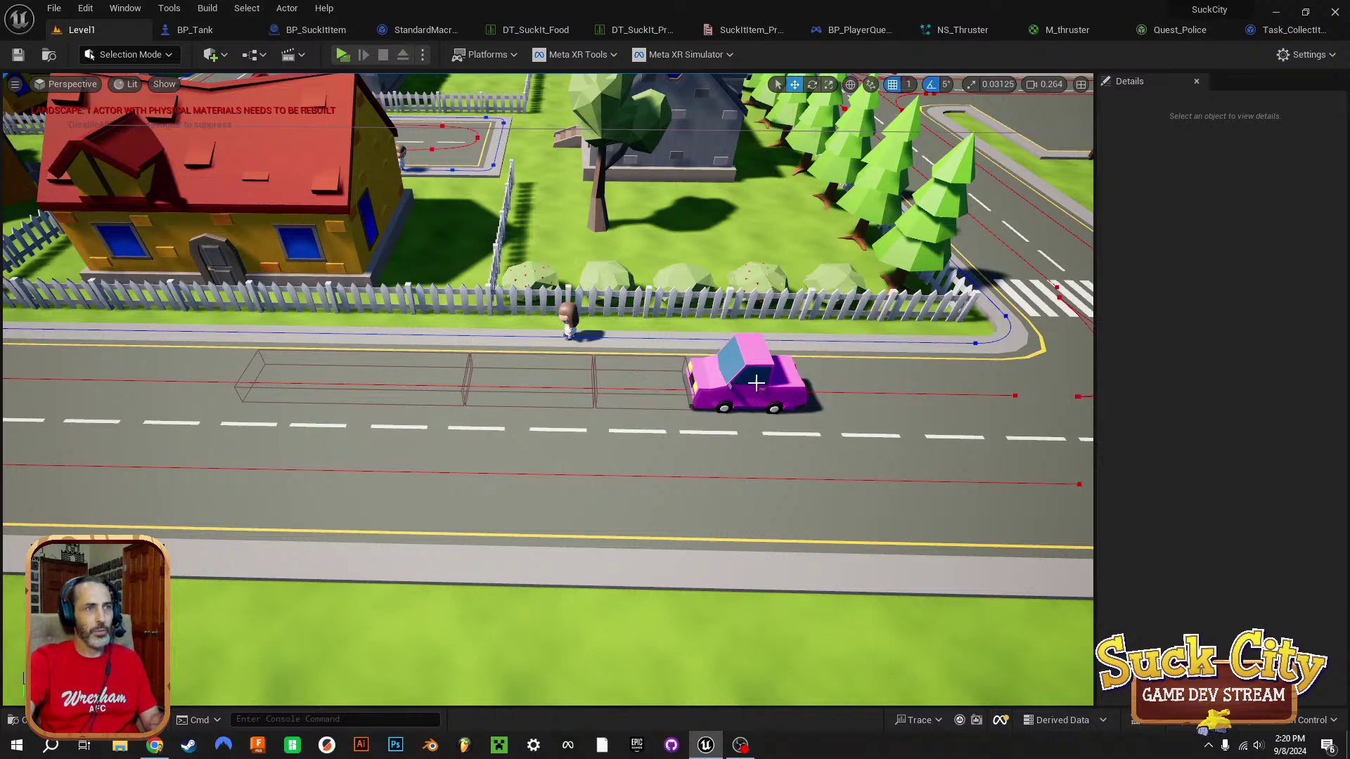
pyautogui.moveTo(765, 379); pyautogui.dragTo(567, 326, button='right')
pyautogui.press('w')
pyautogui.press('w')
pyautogui.press('s')
pyautogui.press('w')
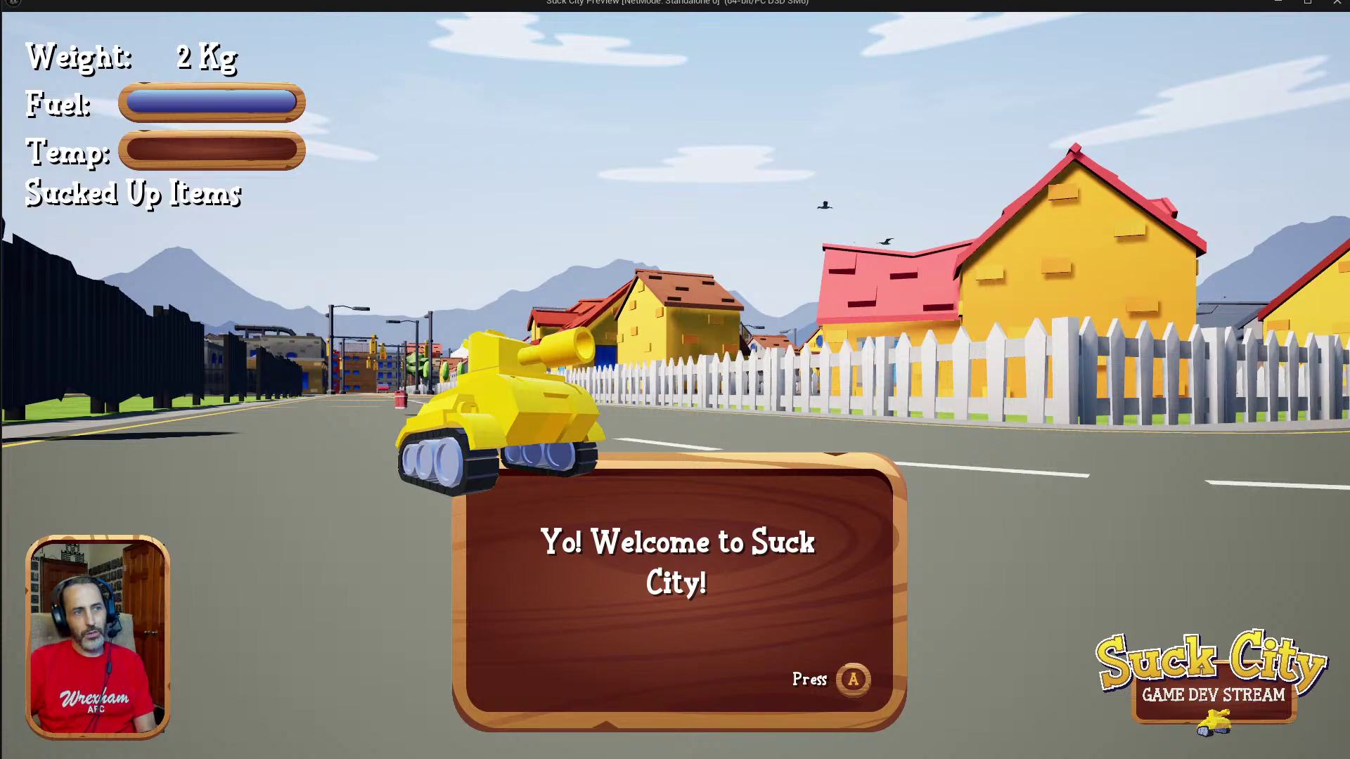
# Advance through the welcome, suck-up and zoom tutorial messages until the dialog closes.
pyautogui.press('a')
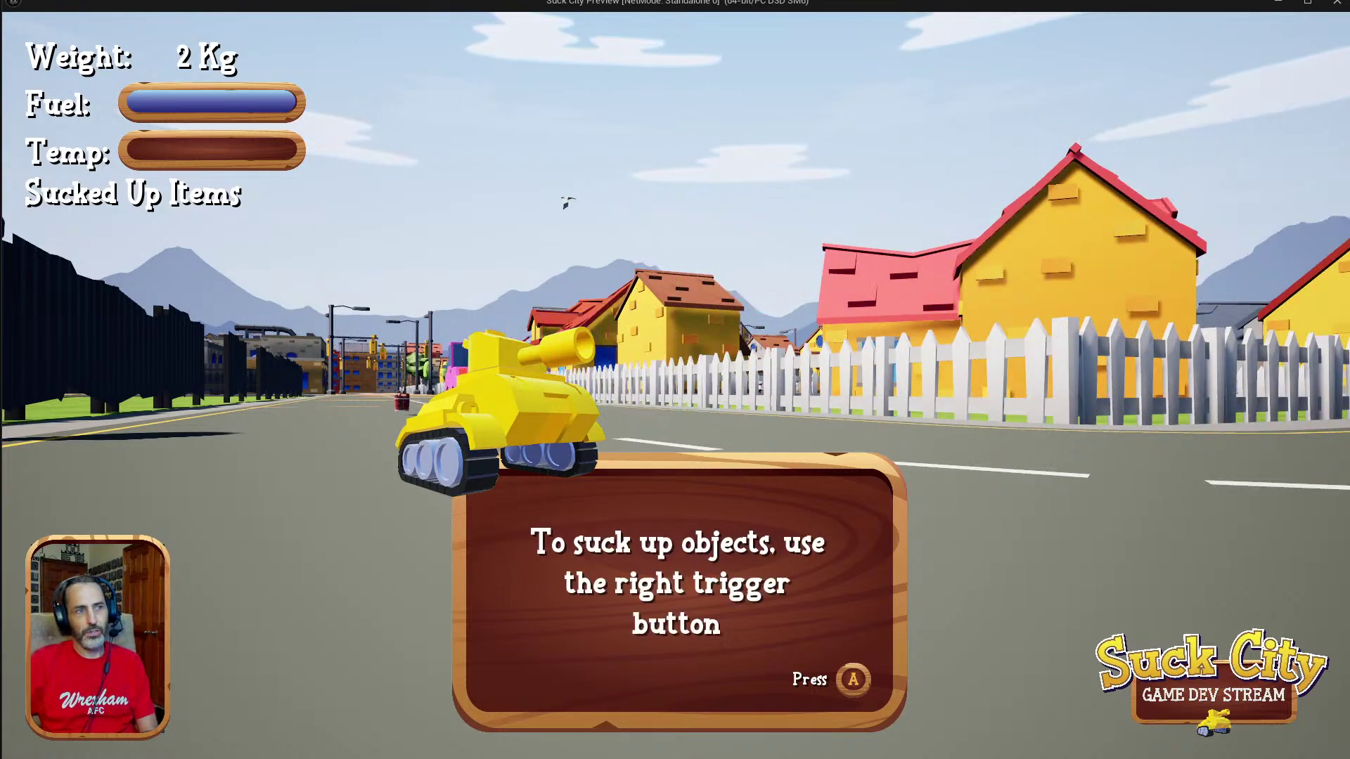
pyautogui.press('a')
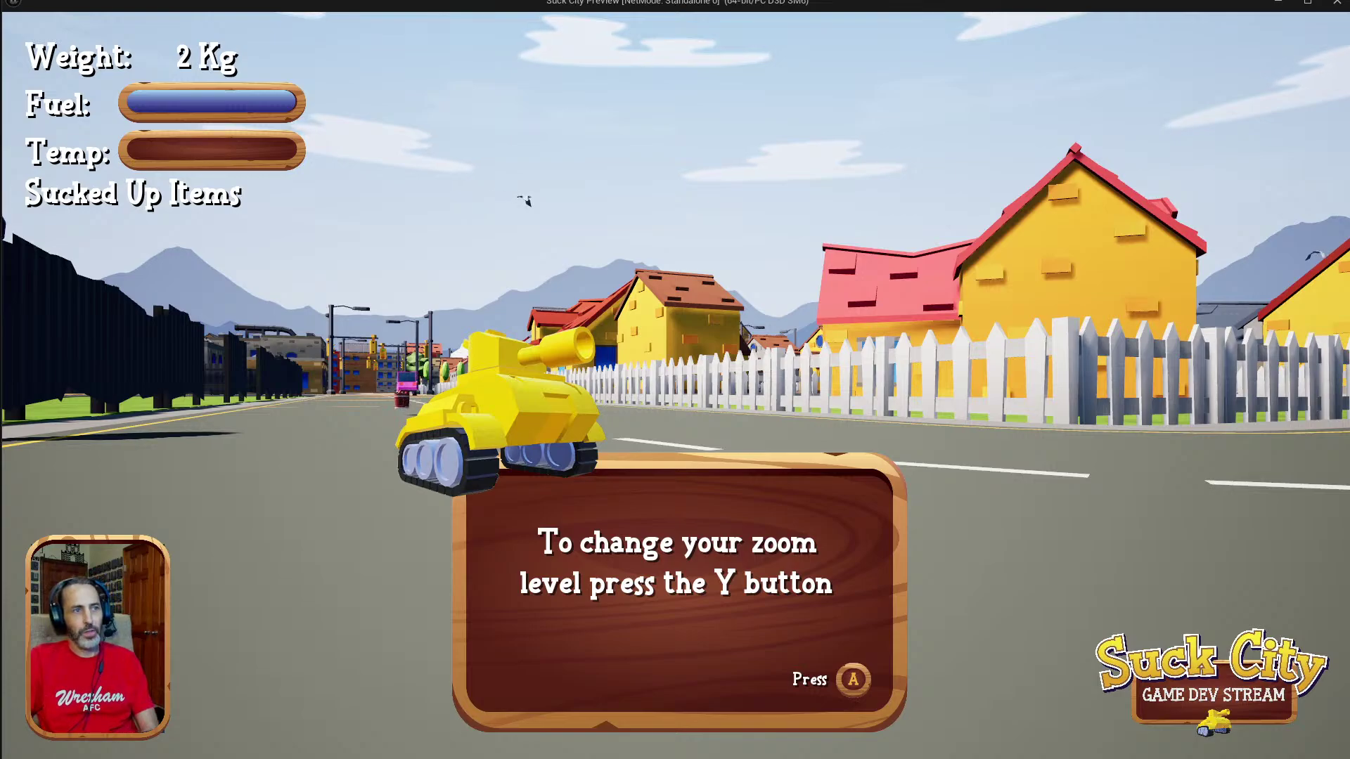
pyautogui.press('a')
# Steer the tank around at its starting spot to face the police officer by the dark fence and back toward the open road.
pyautogui.press('d')
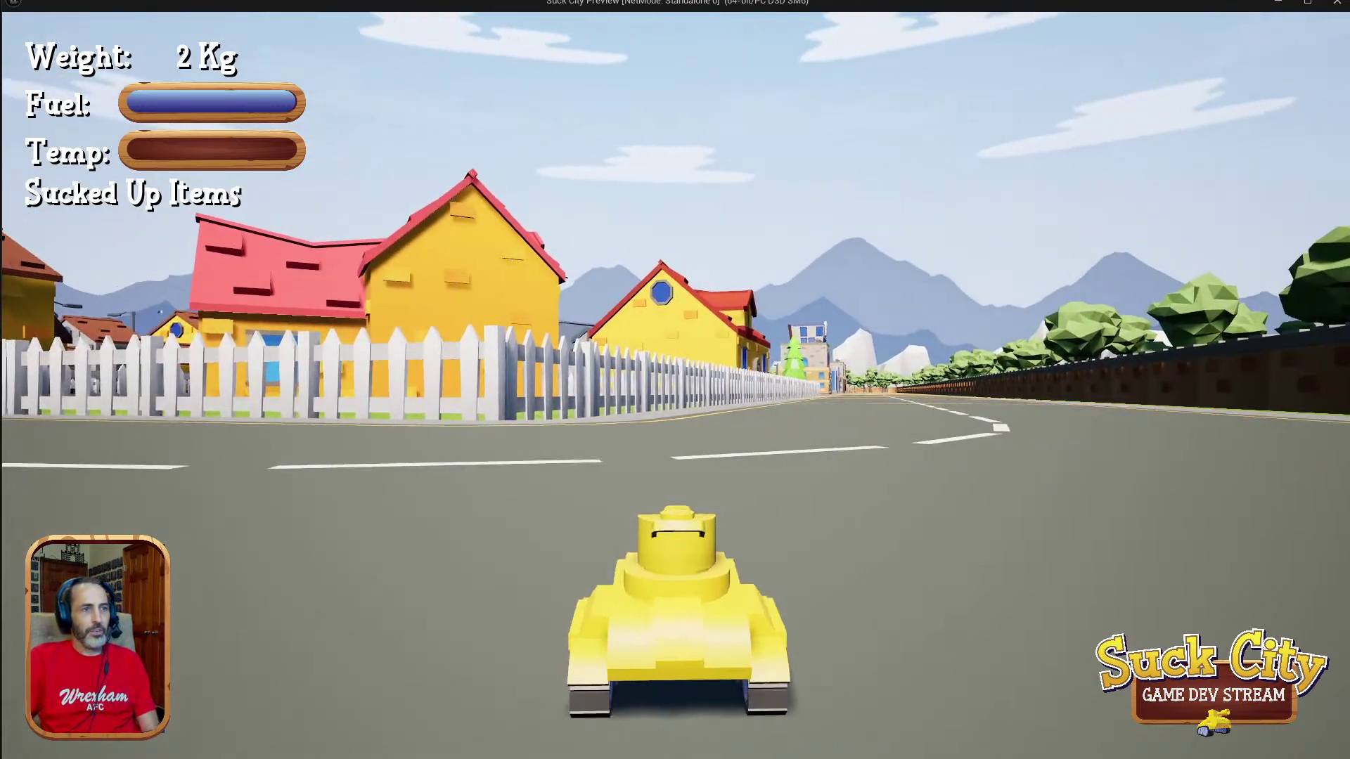
pyautogui.press('a')
pyautogui.press('a')
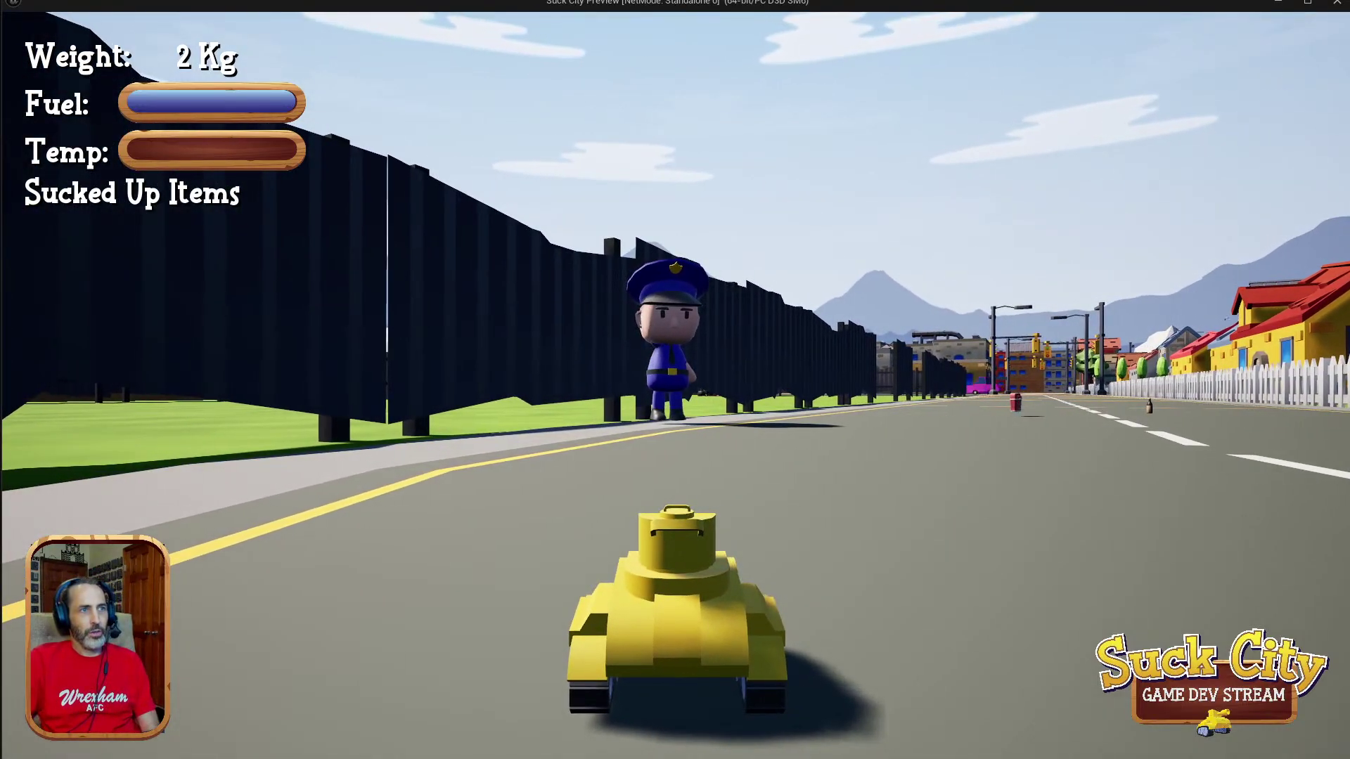
pyautogui.press('w')
pyautogui.press('d')
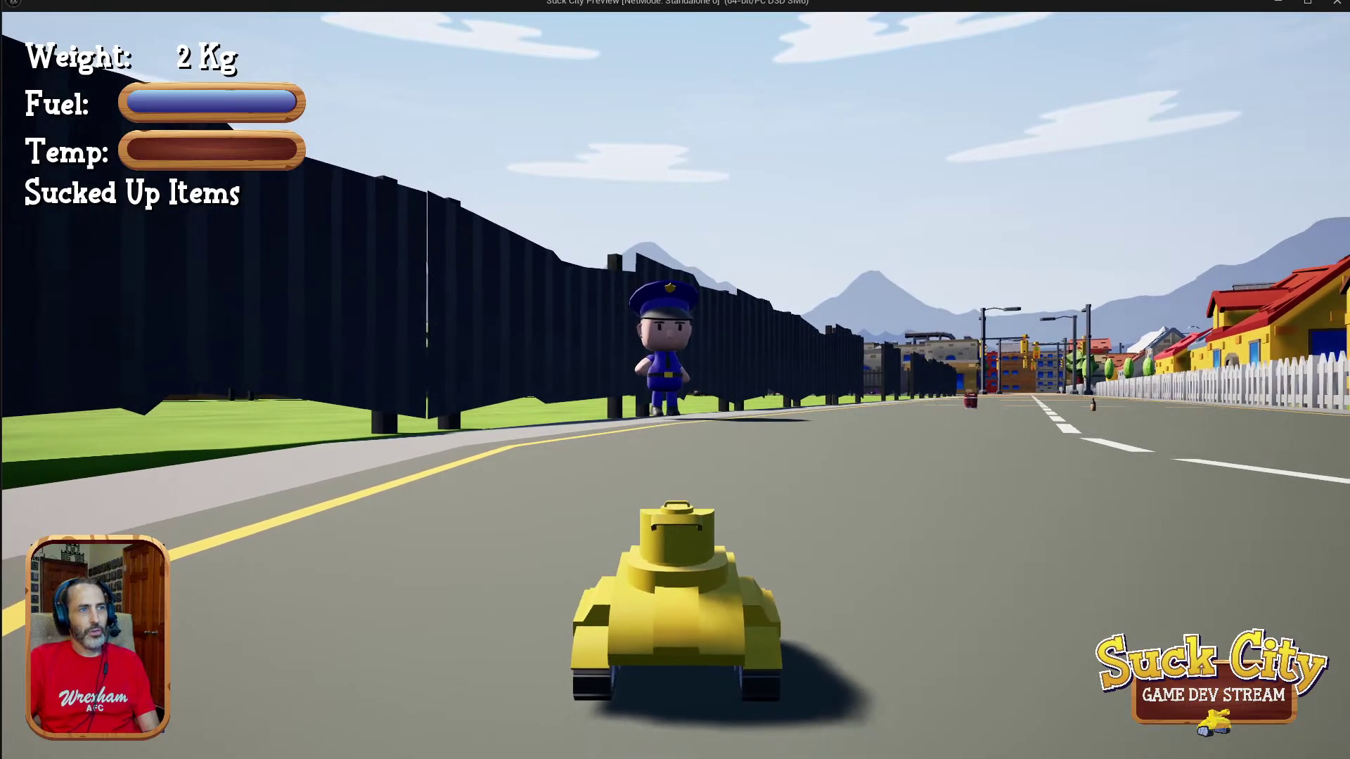
pyautogui.press('d')
pyautogui.press('a')
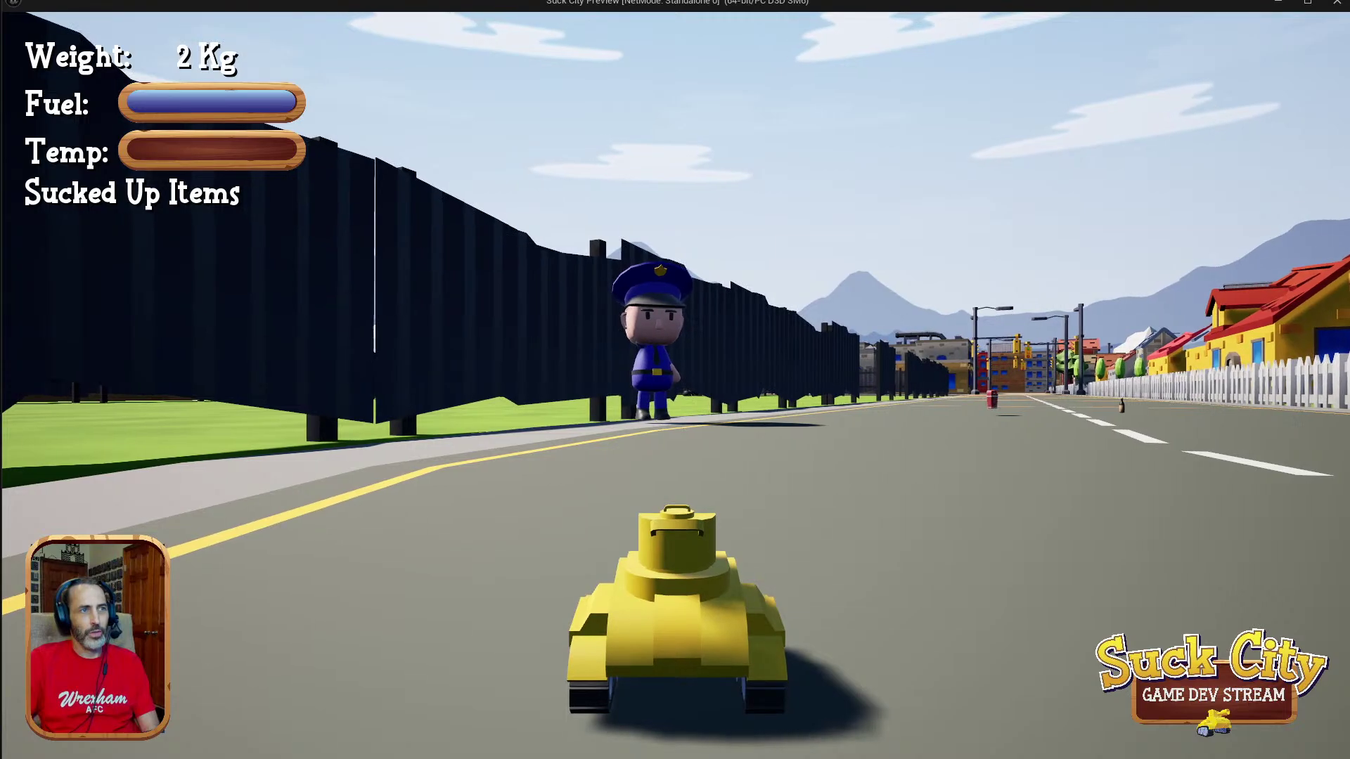
pyautogui.press('d')
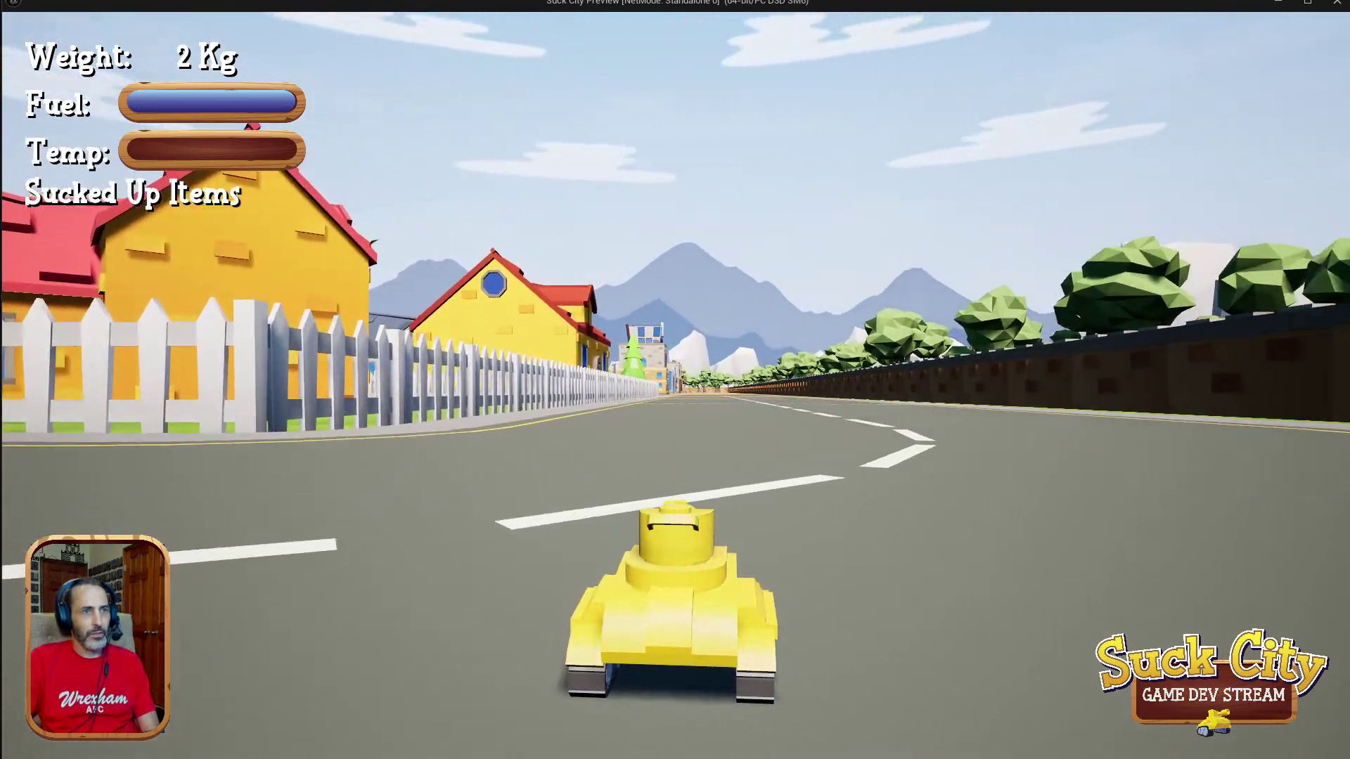
# Zoom the camera out and drive the tank toward the oncoming car, turning it back toward the corner after the car.
pyautogui.press('w')
pyautogui.press('d')
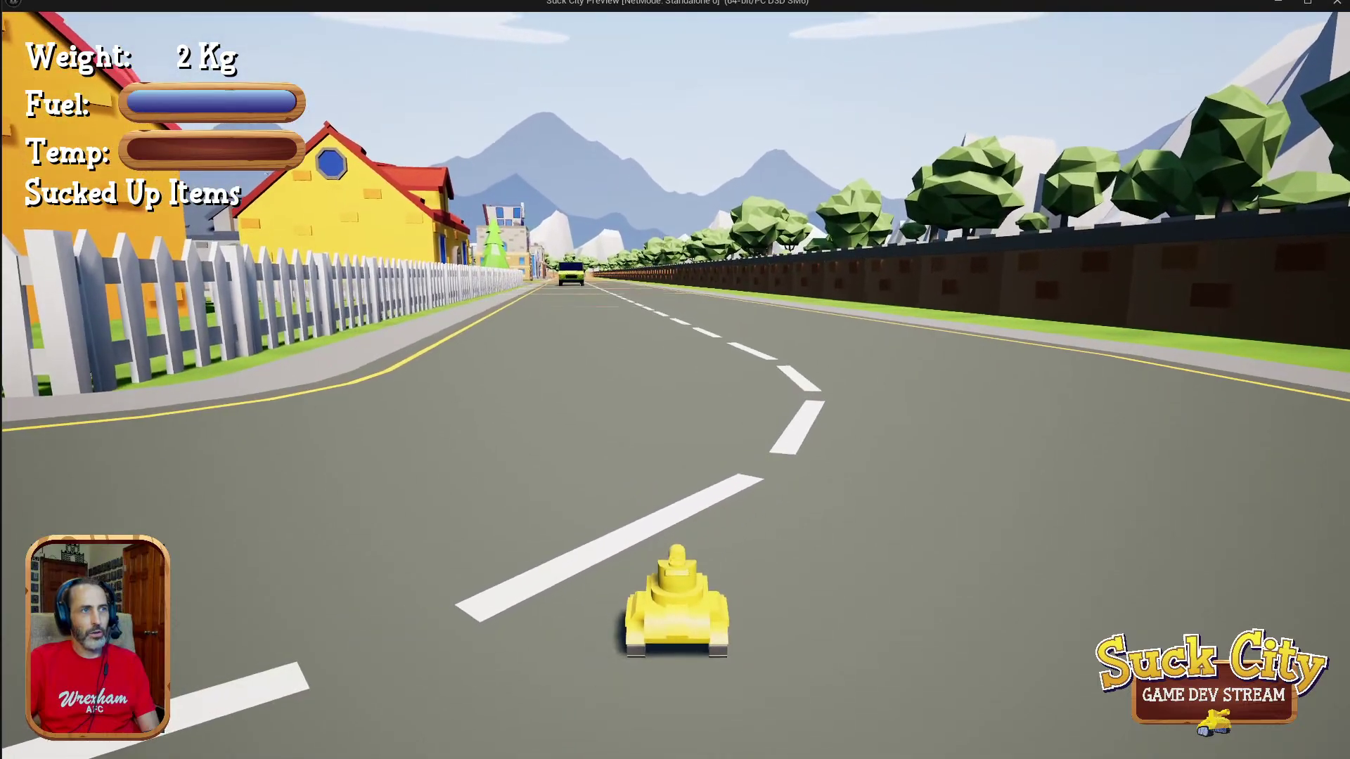
pyautogui.press('w')
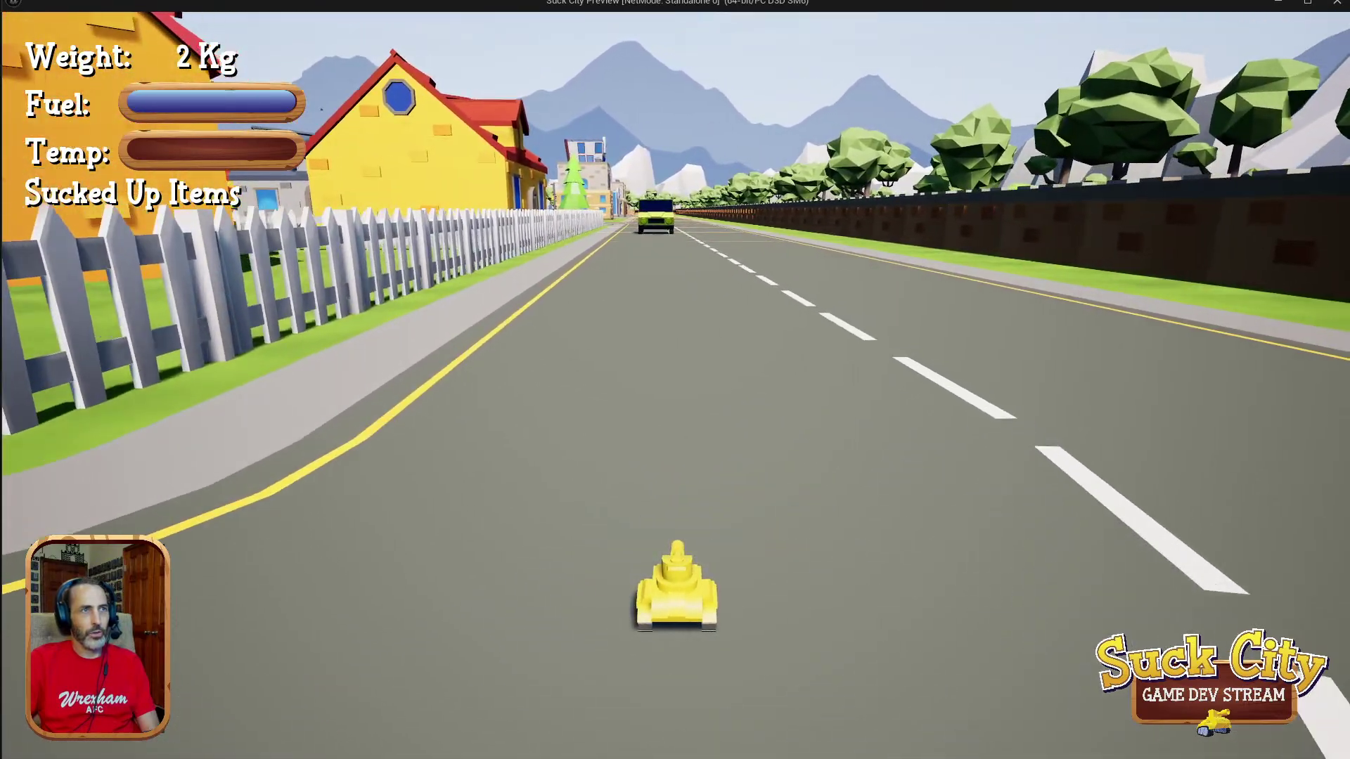
pyautogui.press('d')
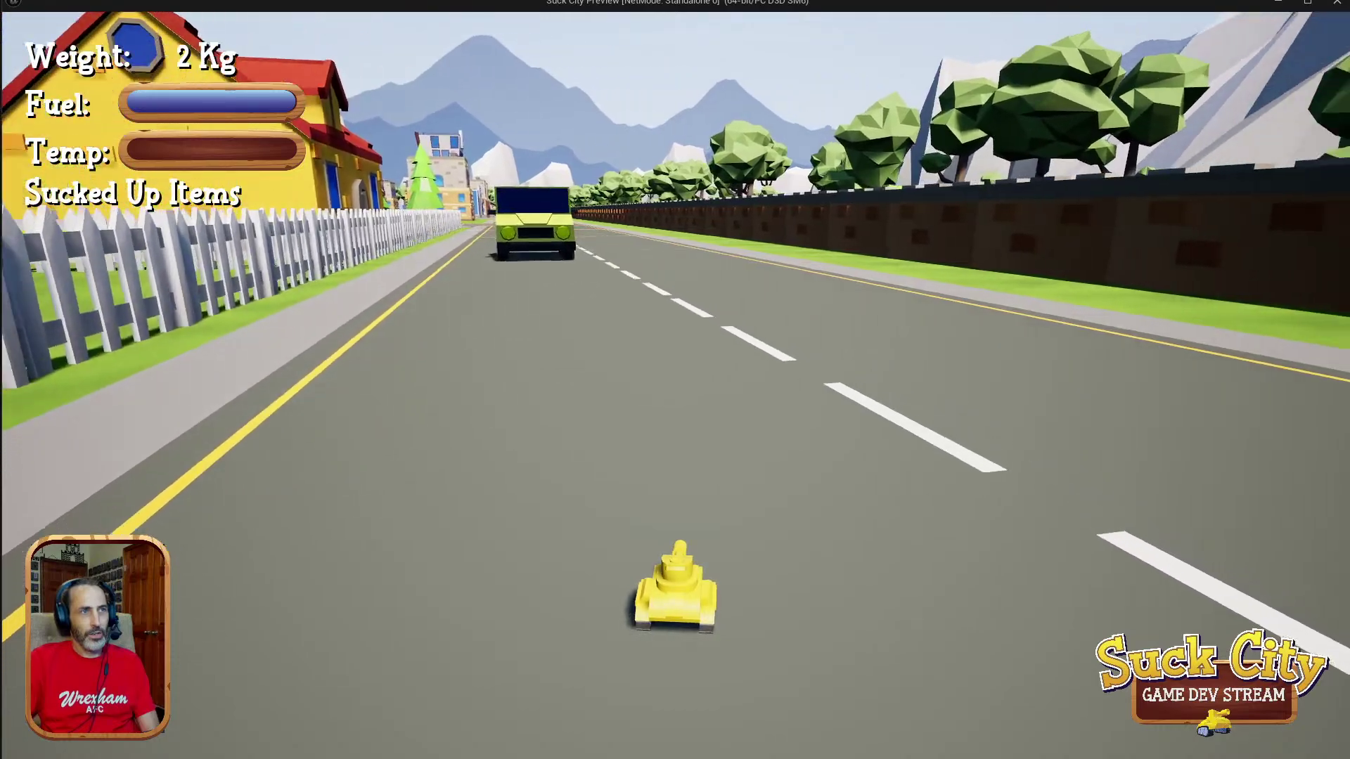
pyautogui.press('d')
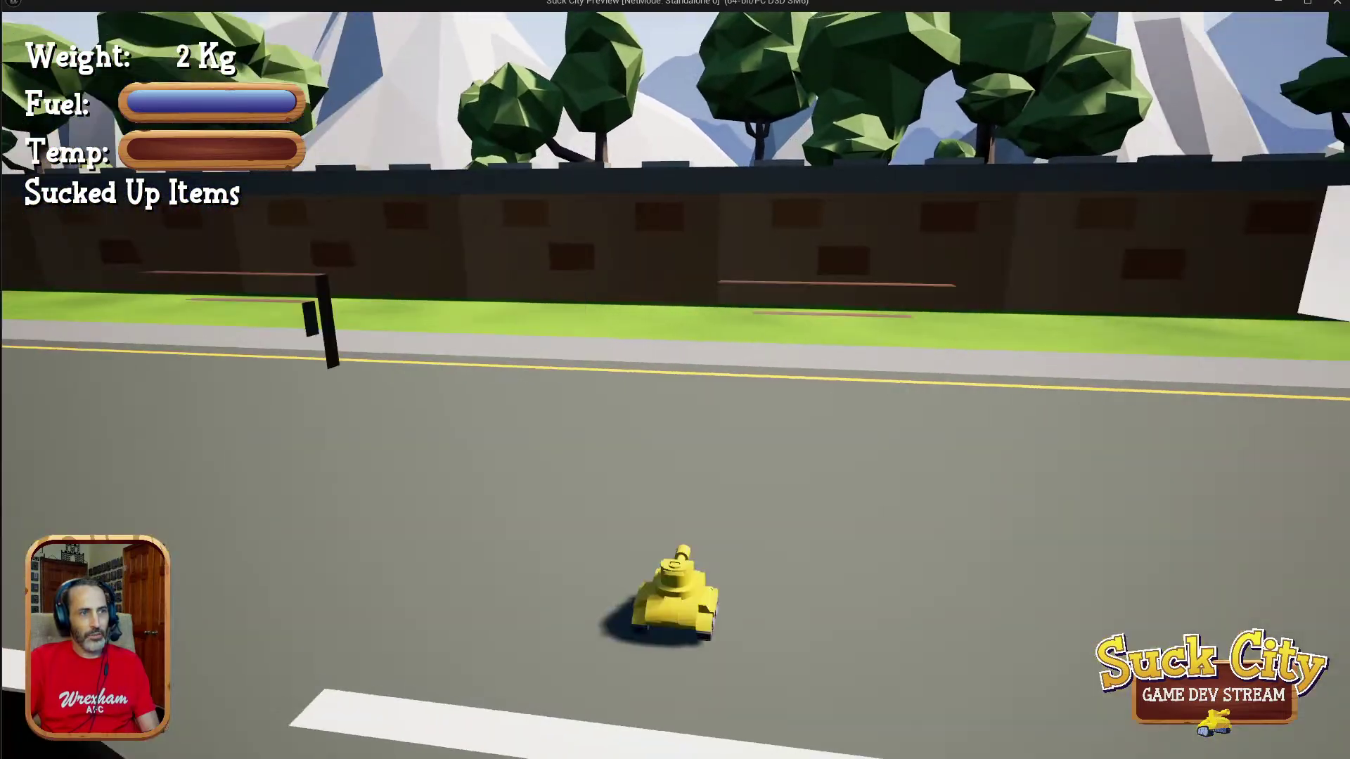
pyautogui.press('a')
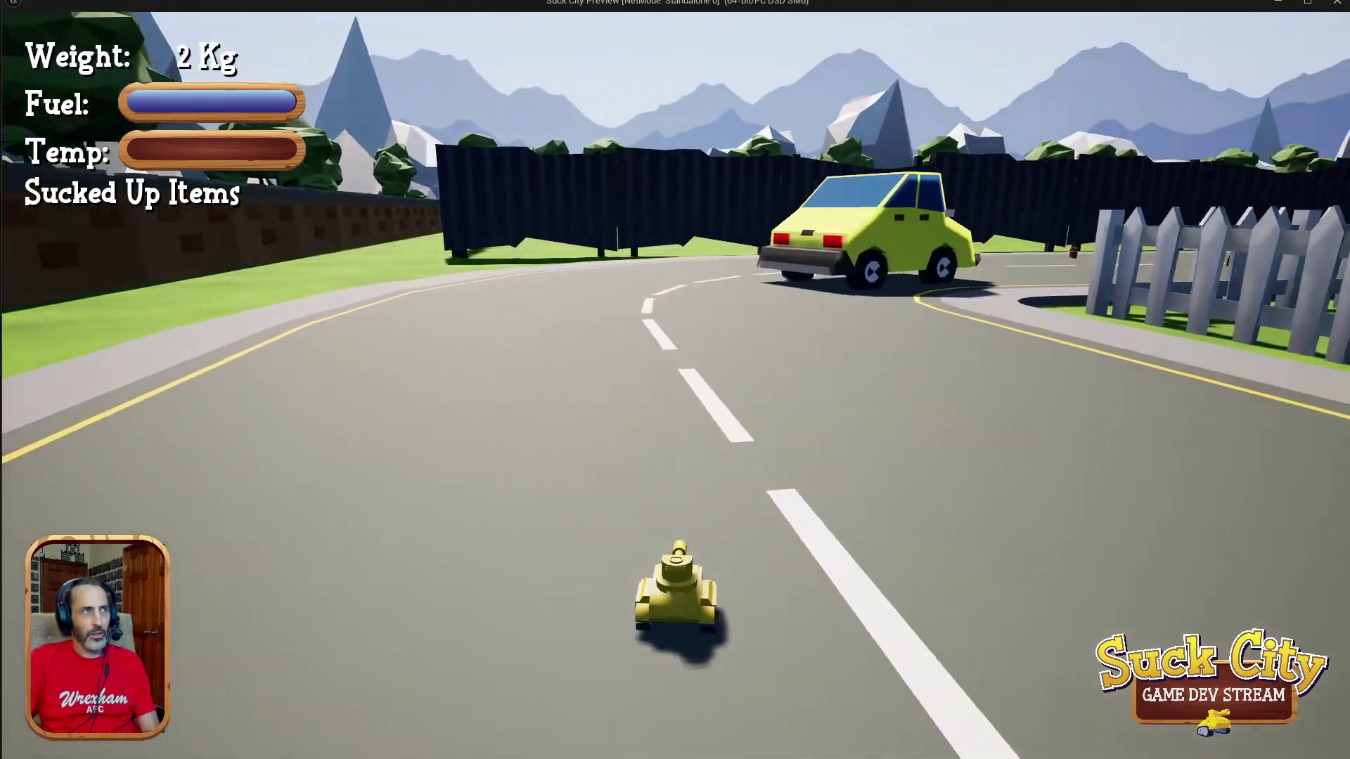
# Fly the tank on its thruster around the corner past the police officer and land beside the bottle.
pyautogui.press('space')
pyautogui.press('d')
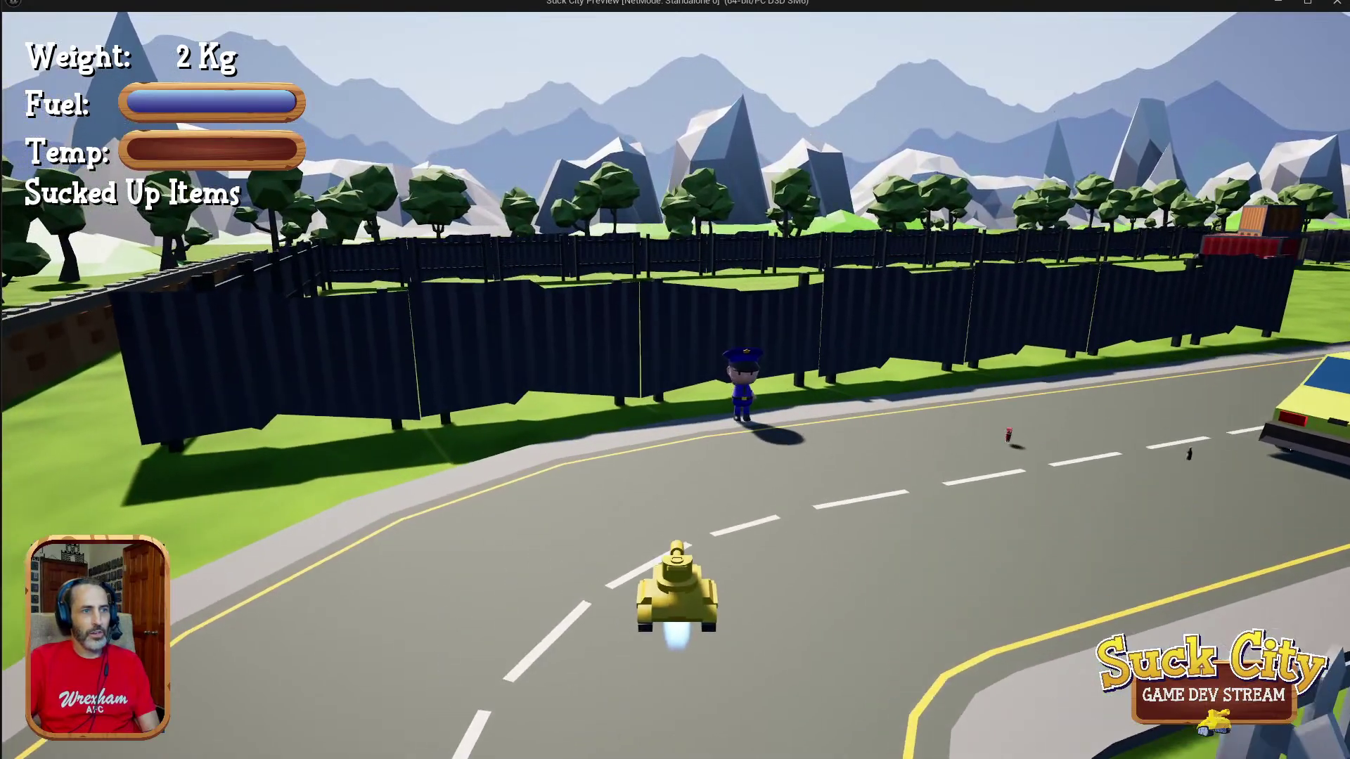
pyautogui.press('d')
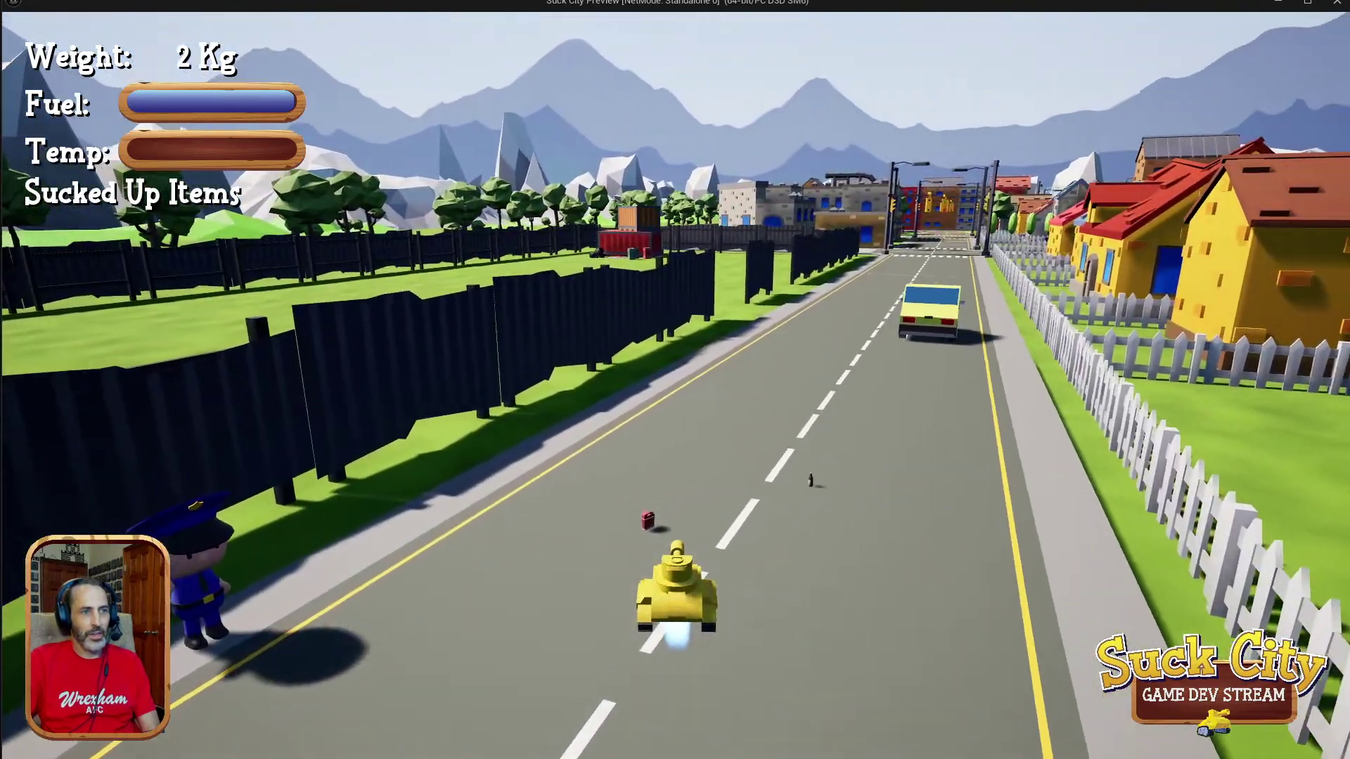
pyautogui.press('d')
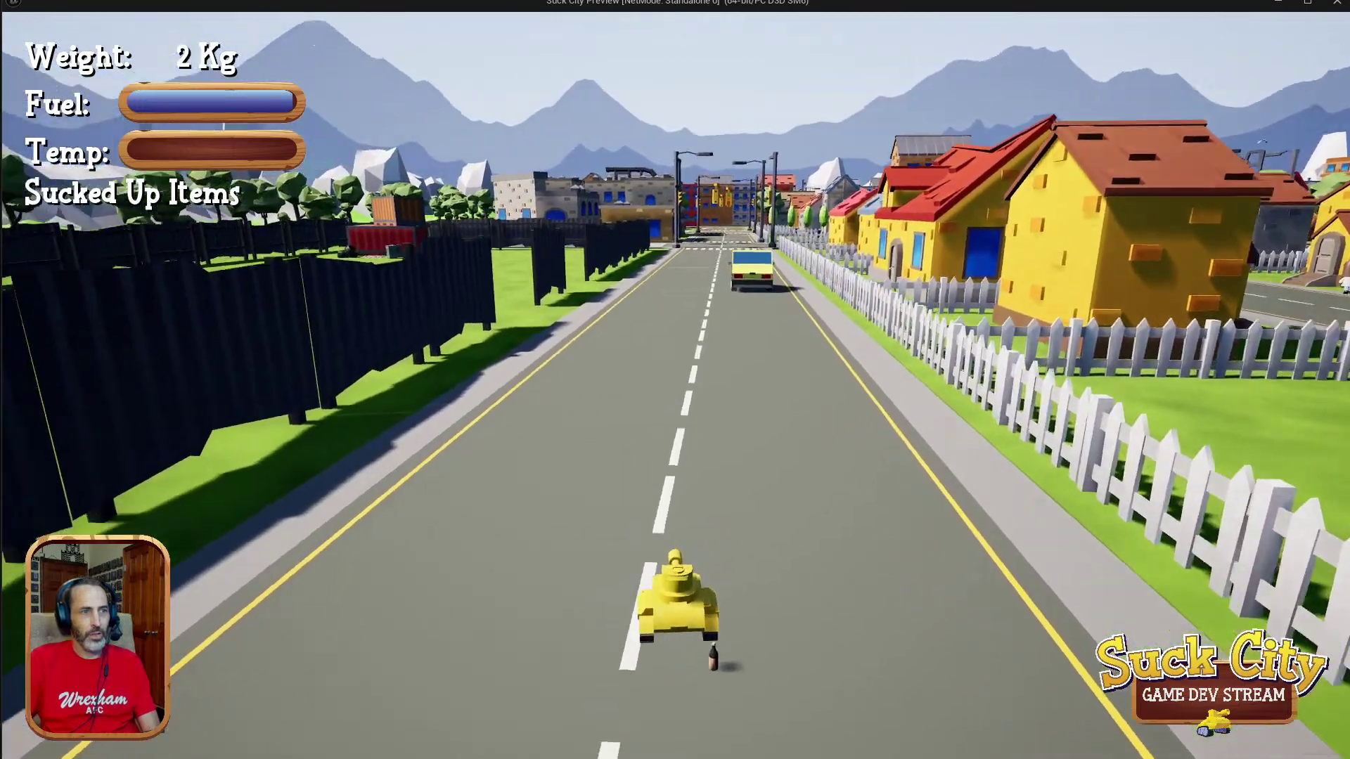
pyautogui.press('d')
# Drive the tank over the bottle and back up until the bottle lies in front of it again.
pyautogui.press('w')
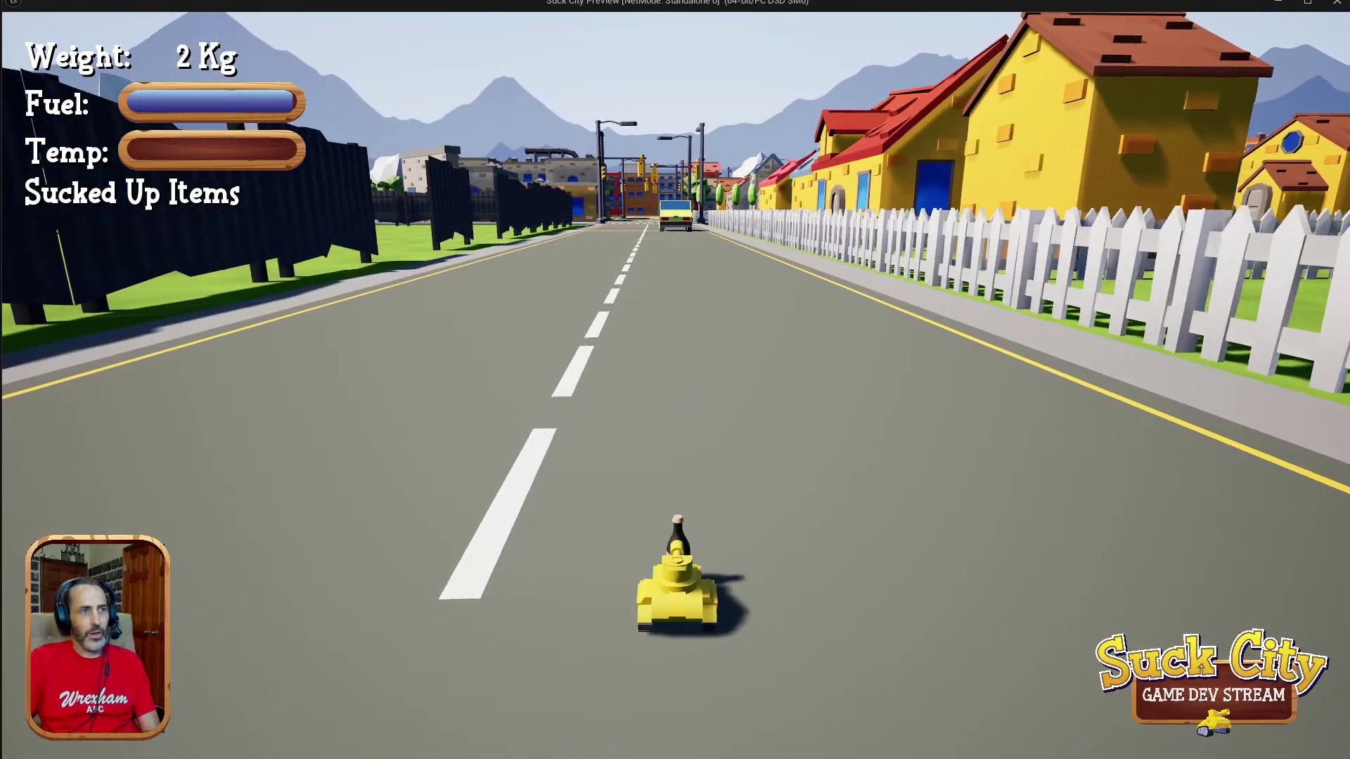
pyautogui.press('w')
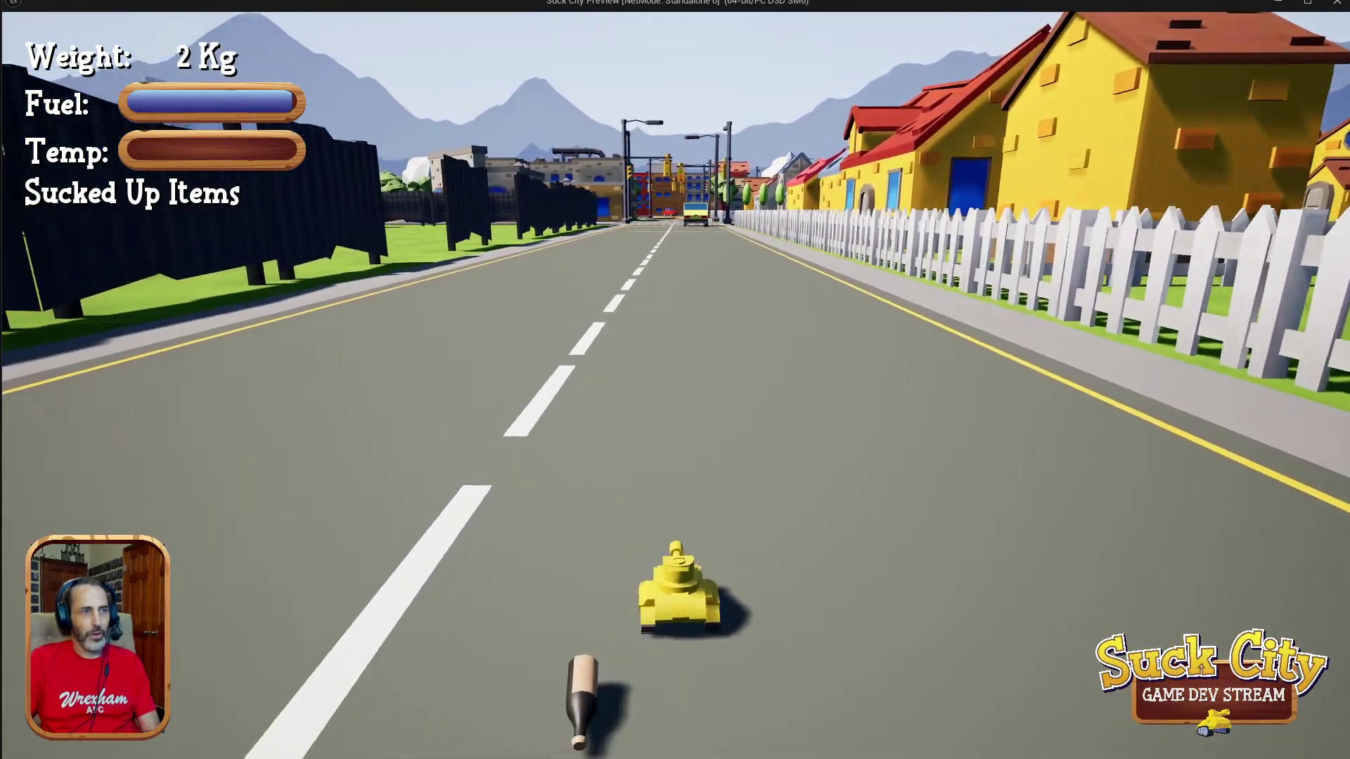
pyautogui.press('s')
pyautogui.press('a')
pyautogui.press('d')
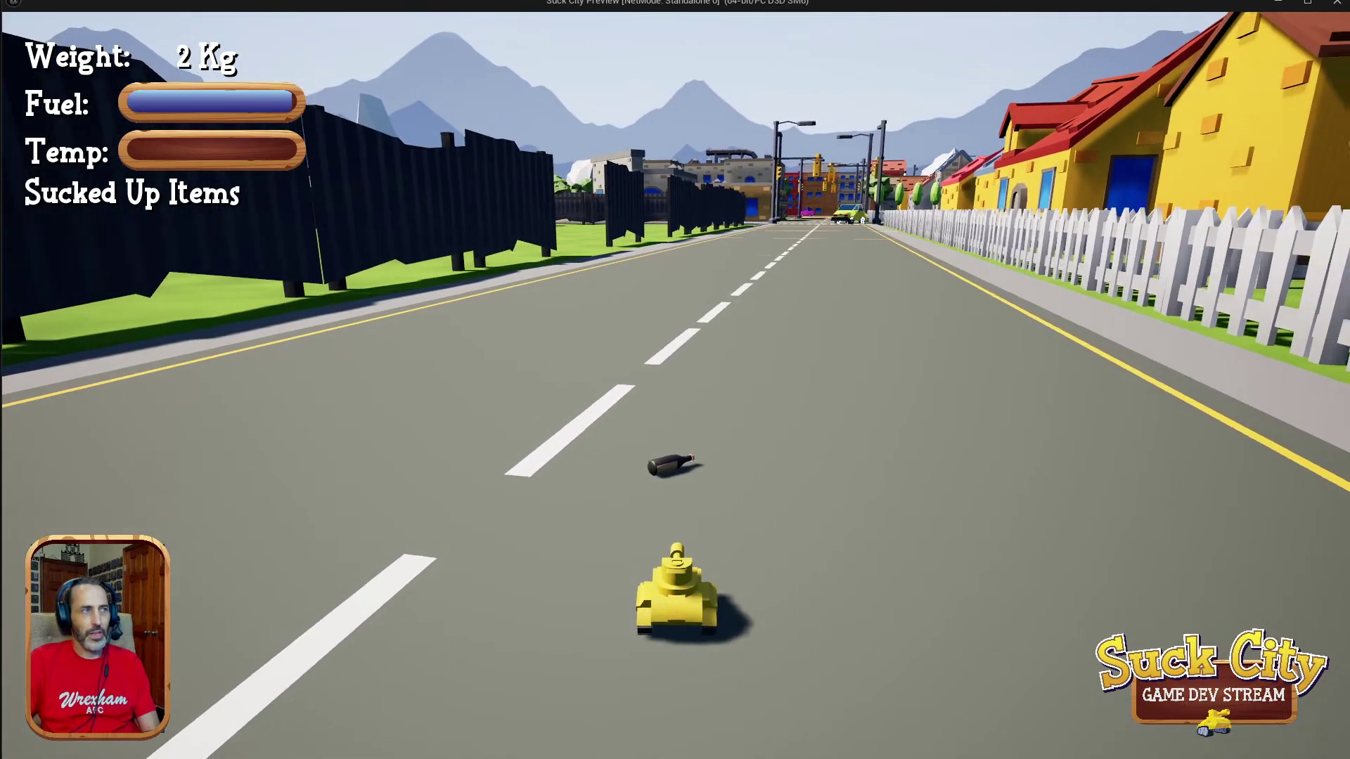
# Nudge the bottle along the road by moving the tank back and forth against it.
pyautogui.press('w')
pyautogui.press('s')
pyautogui.press('a')
pyautogui.press('w')
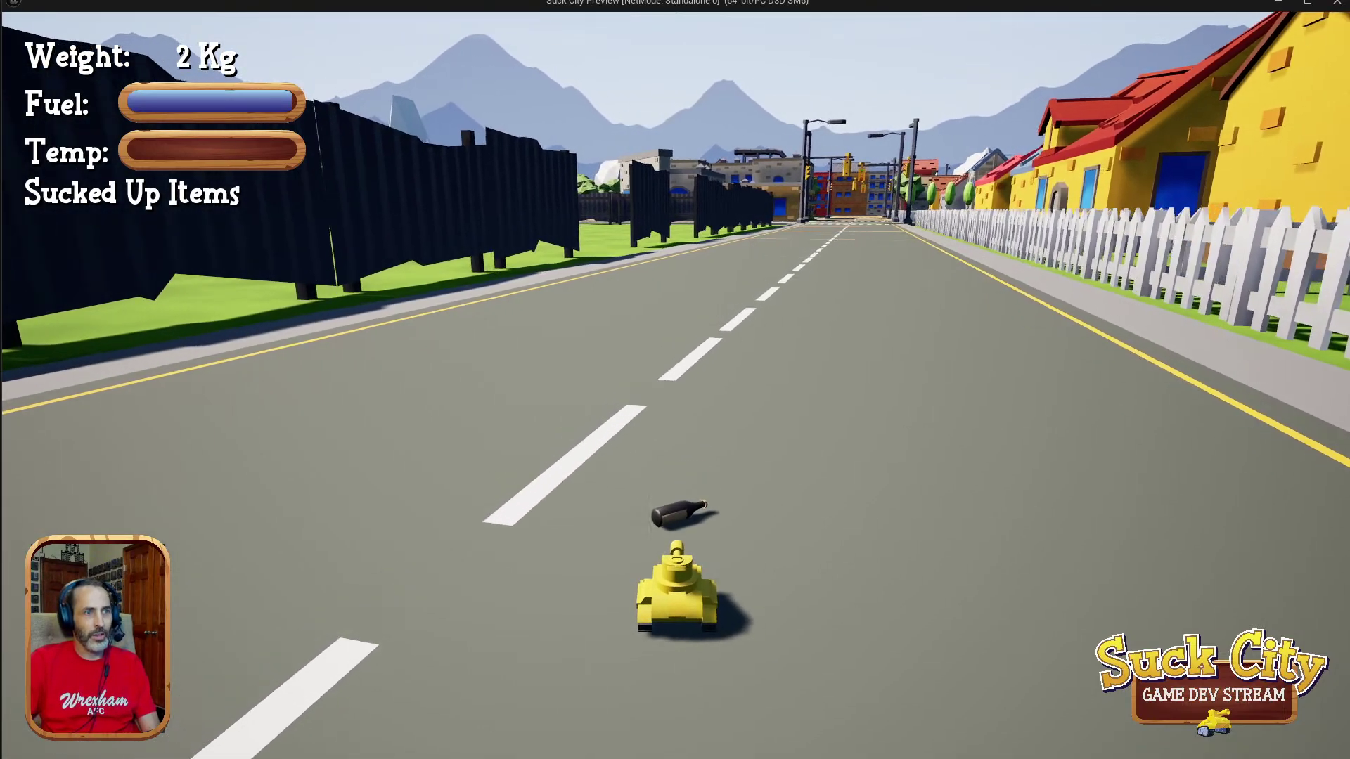
pyautogui.press('a')
pyautogui.press('s')
pyautogui.press('w')
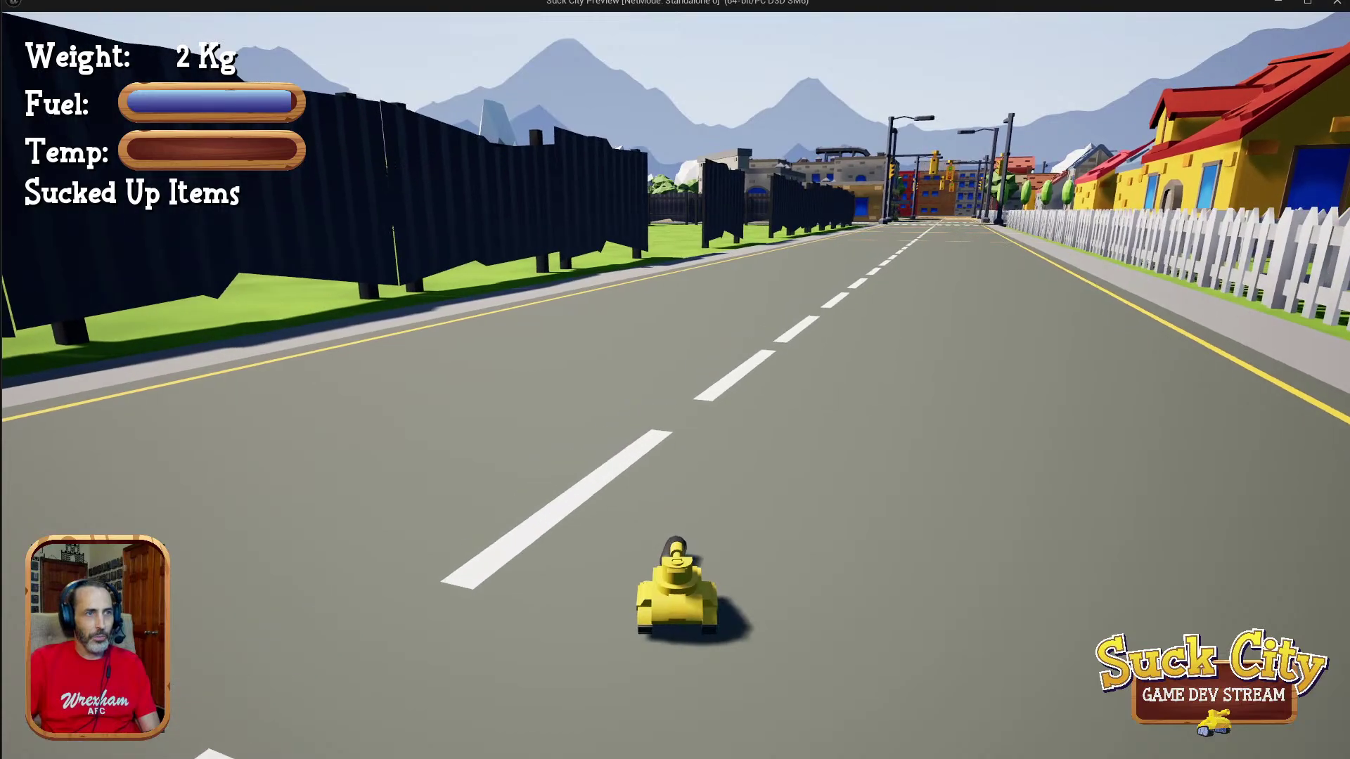
pyautogui.press('s')
pyautogui.press('w')
pyautogui.press('a')
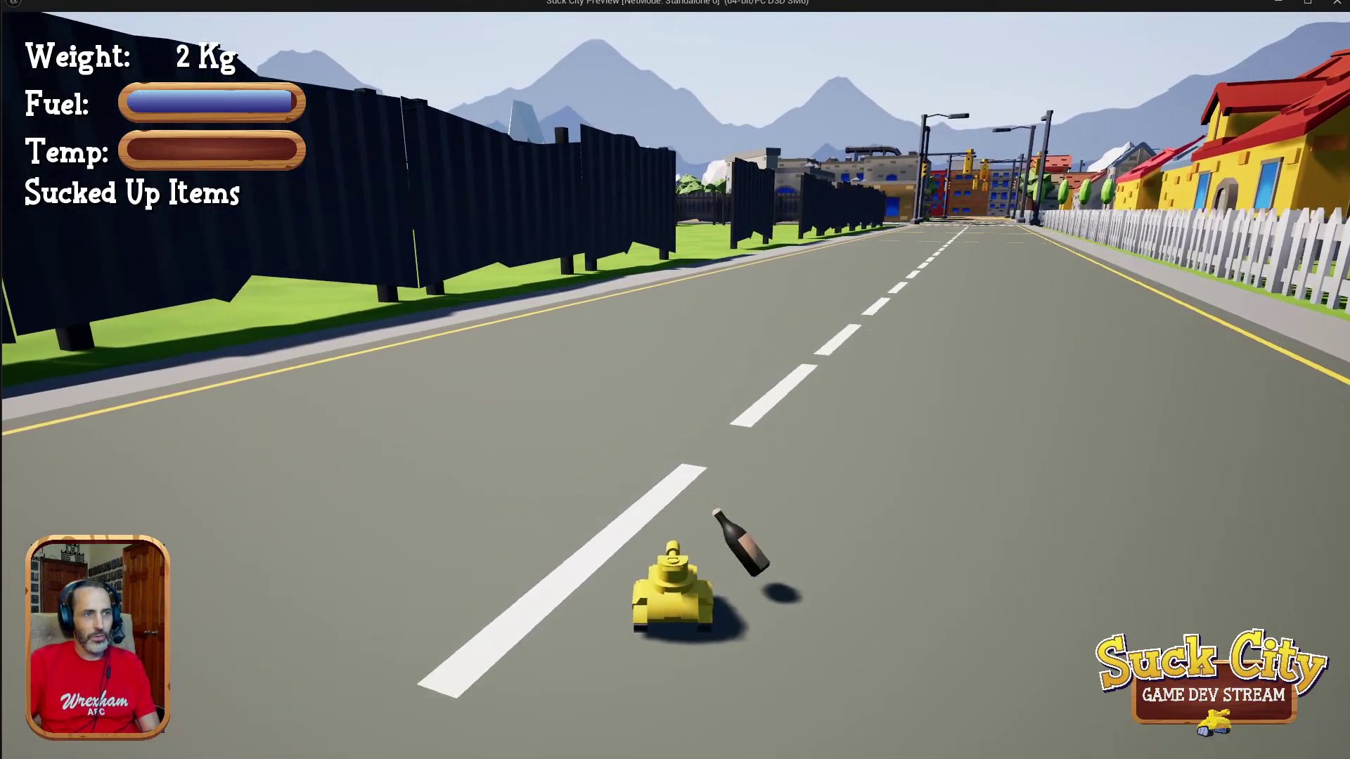
# Line the tank's barrel up with the bottle beside the centre line and suck the bottle up.
pyautogui.press('w')
pyautogui.press('s')
pyautogui.press('d')
pyautogui.press('a')
pyautogui.press('w')
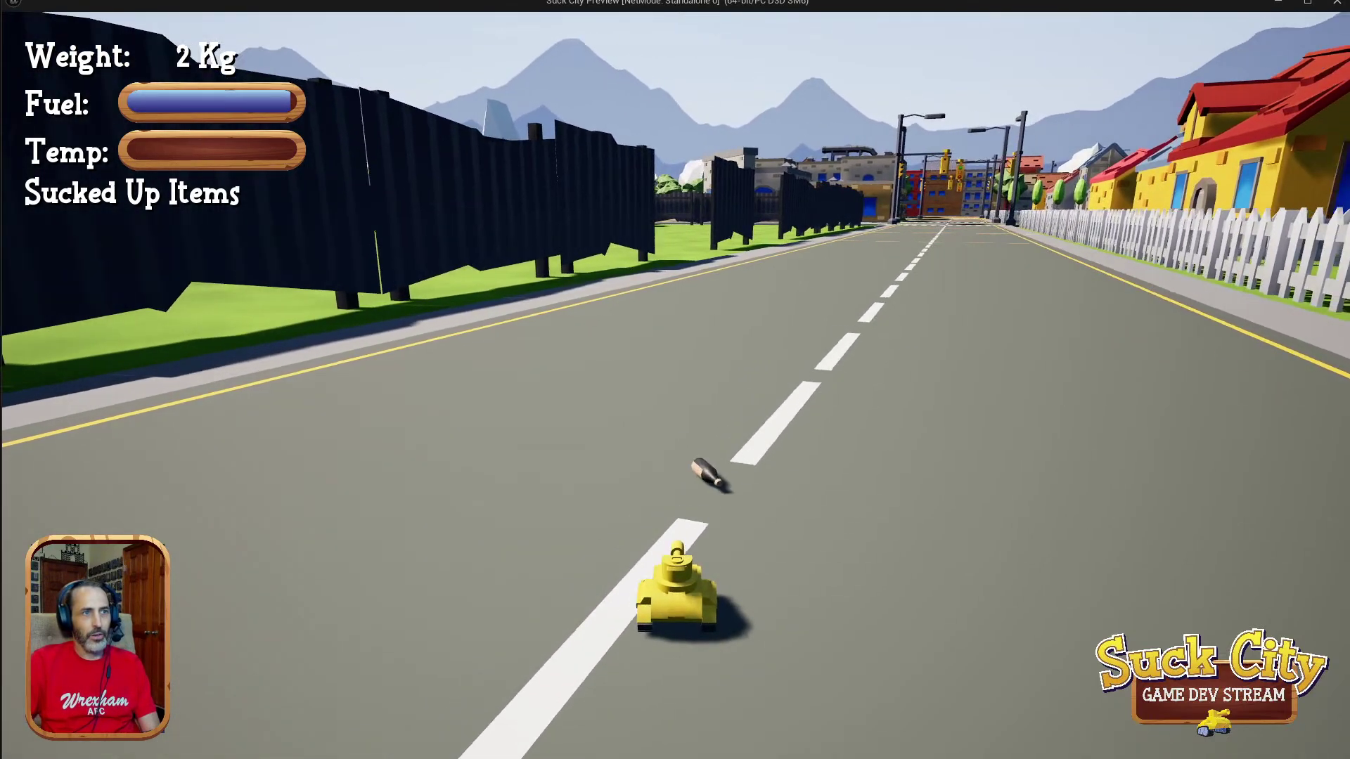
pyautogui.press('space')
pyautogui.press('d')
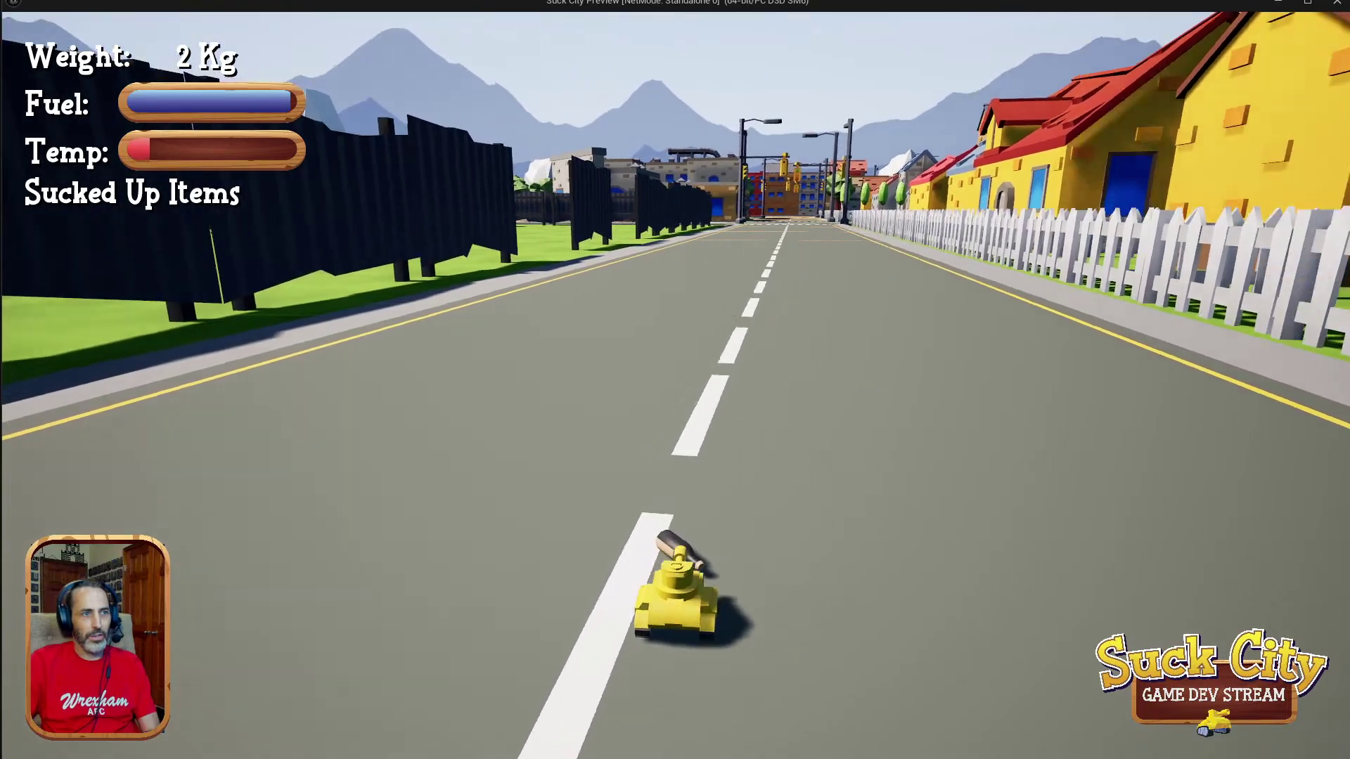
pyautogui.press('a')
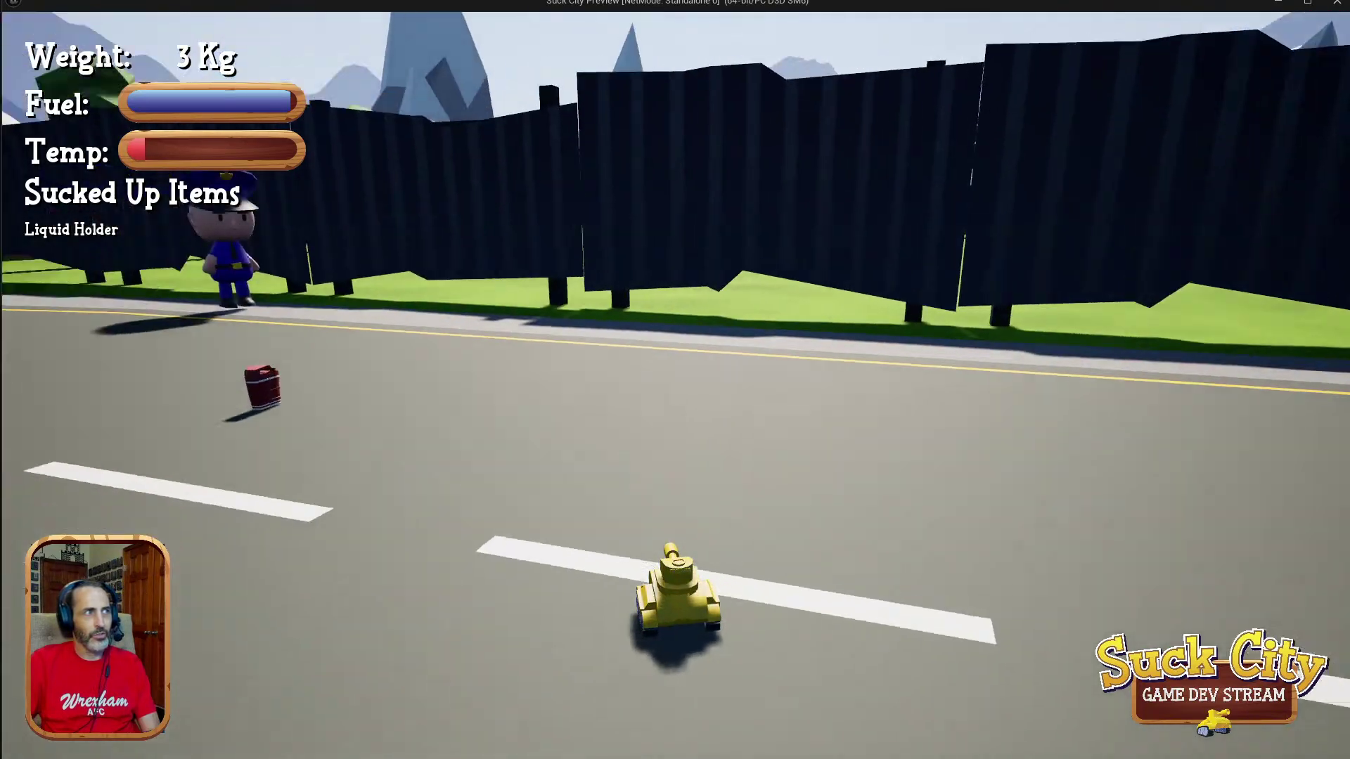
# Turn the tank full circle to face down the street and shoot the collected bottle along the road.
pyautogui.press('a')
pyautogui.press('d')
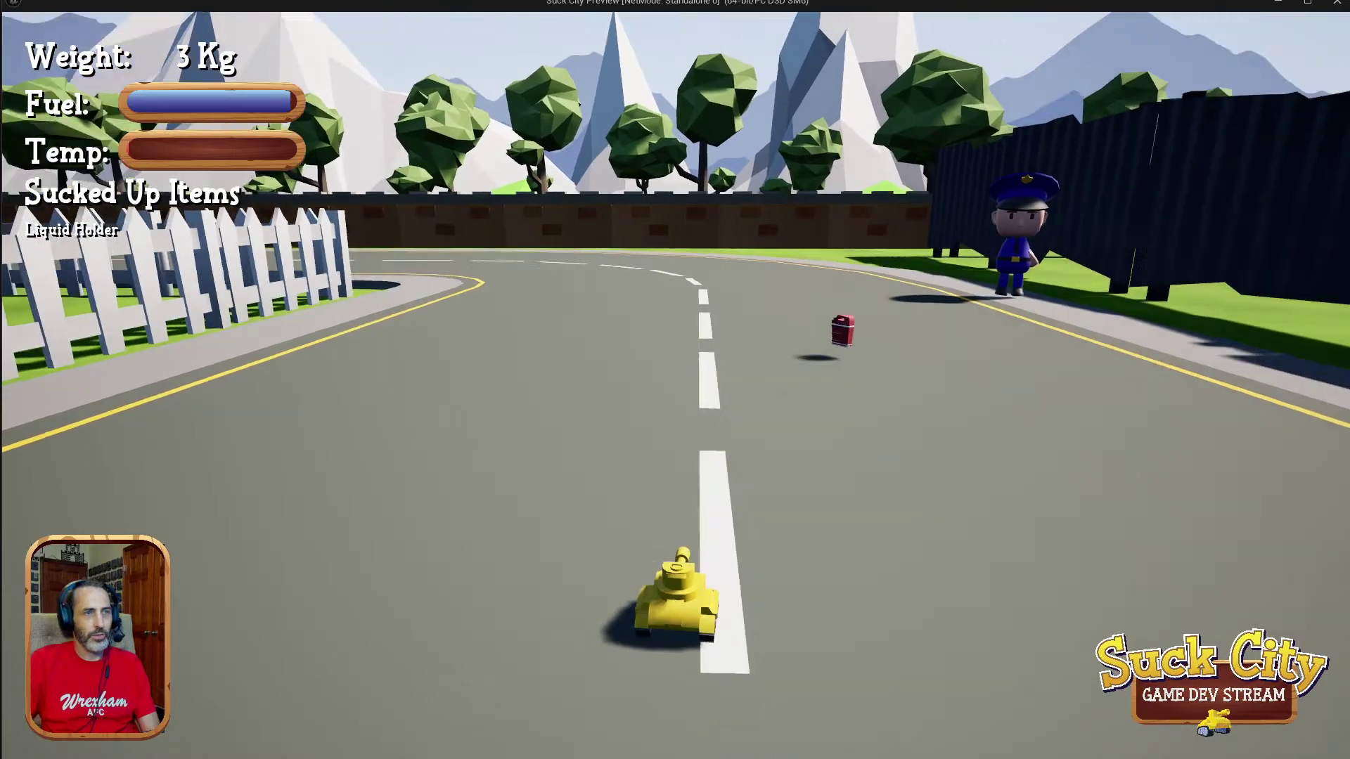
pyautogui.press('a')
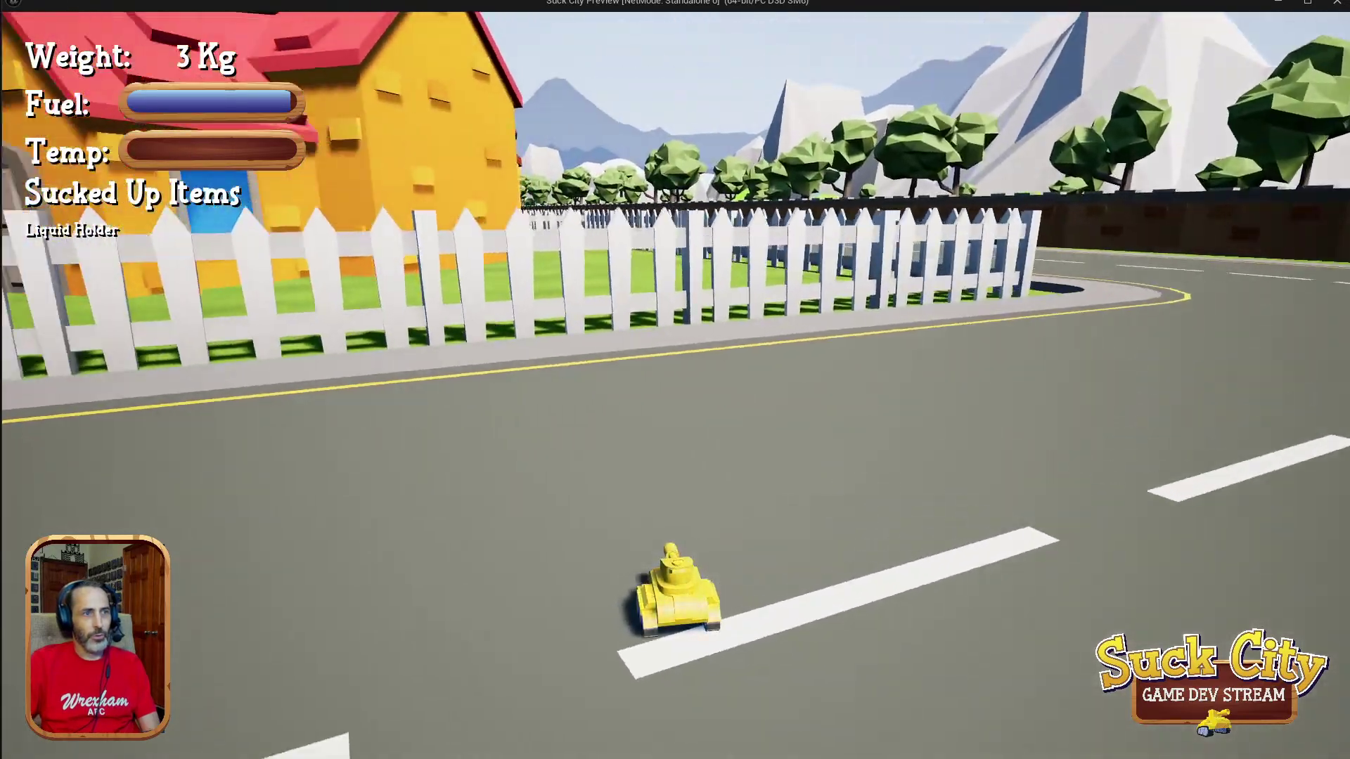
pyautogui.press('a')
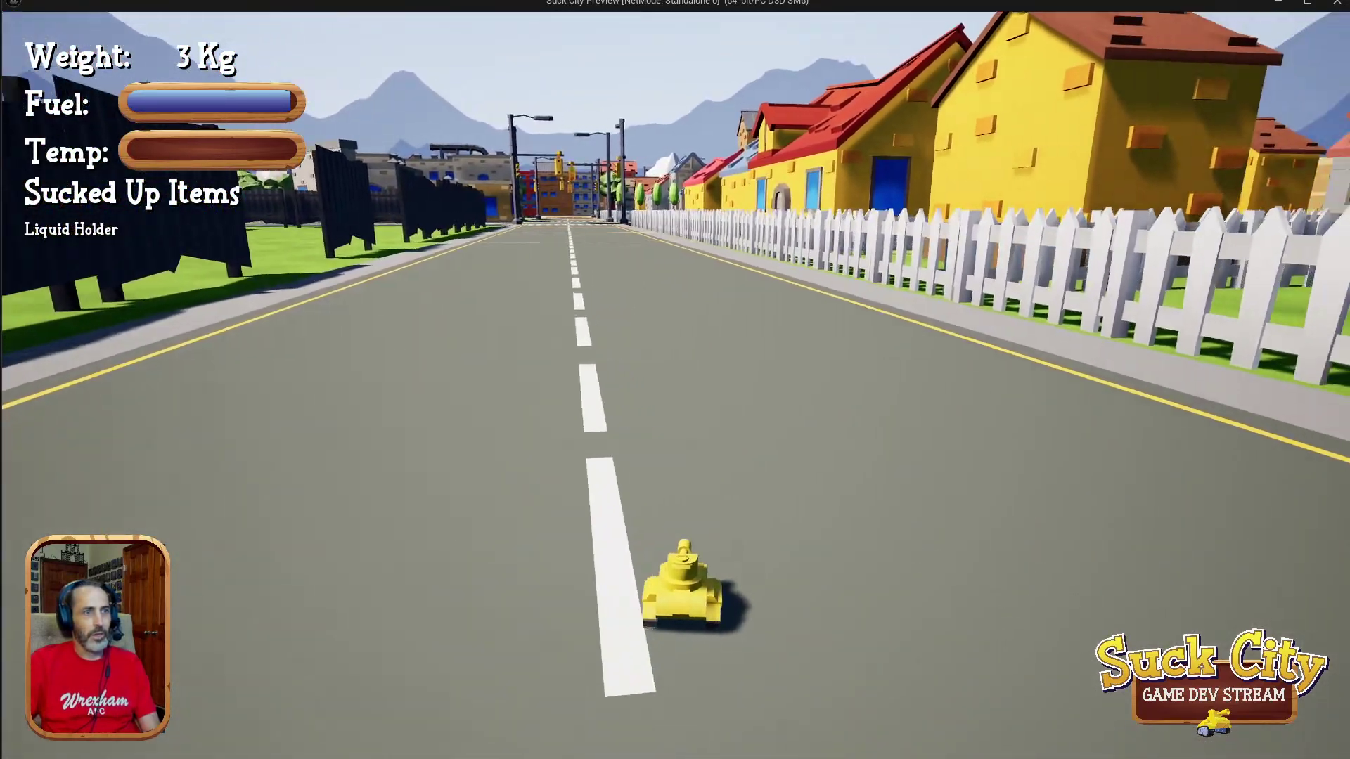
pyautogui.press('w')
pyautogui.press('a')
pyautogui.press('d')
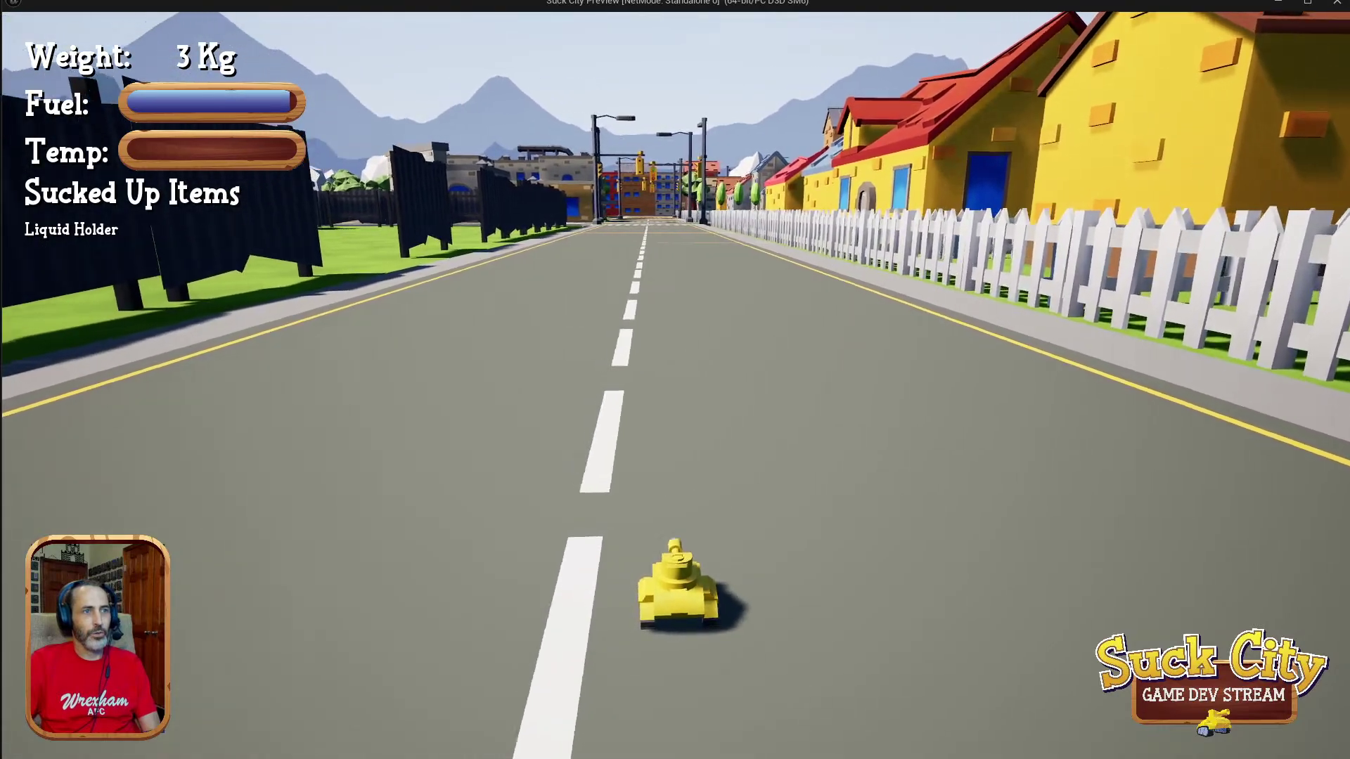
pyautogui.press('a')
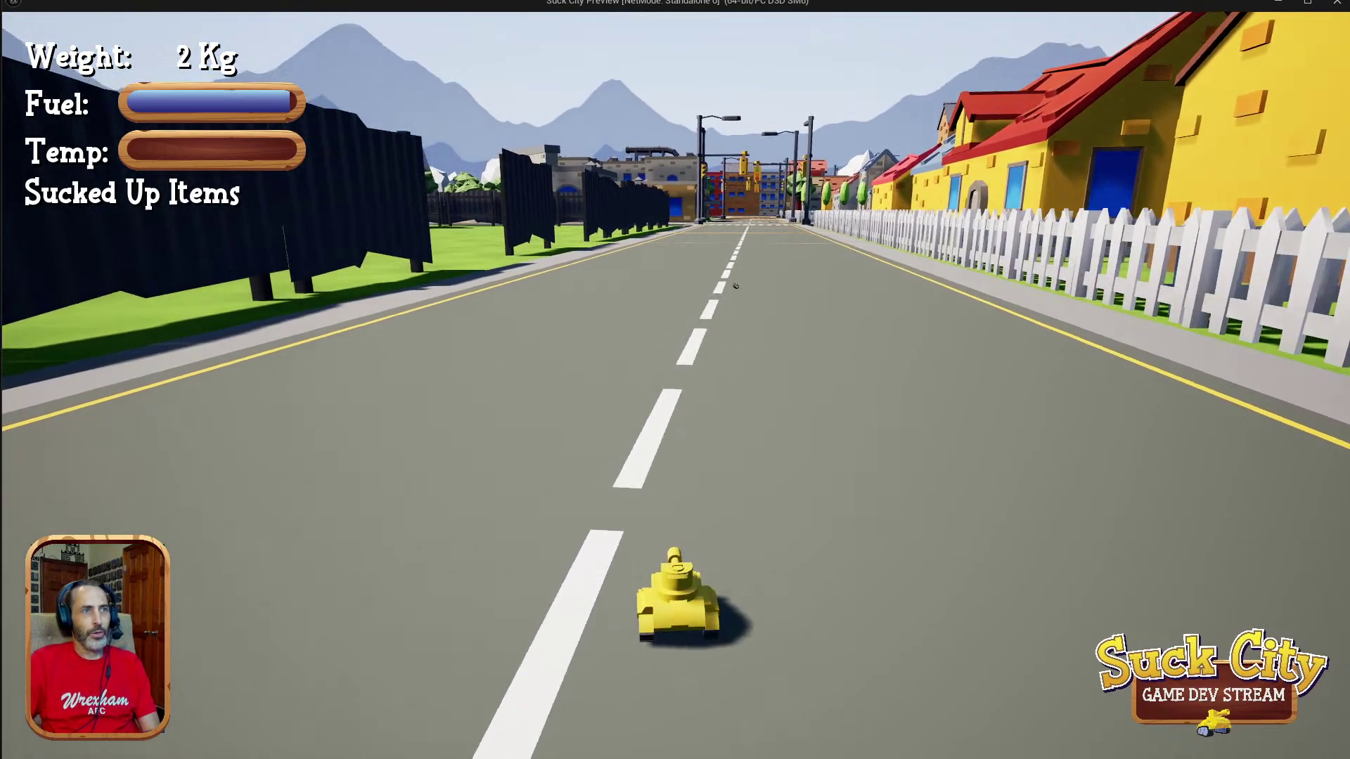
# Spin the tank around once more and drive it down the street up to the ejected bottle.
pyautogui.press('d')
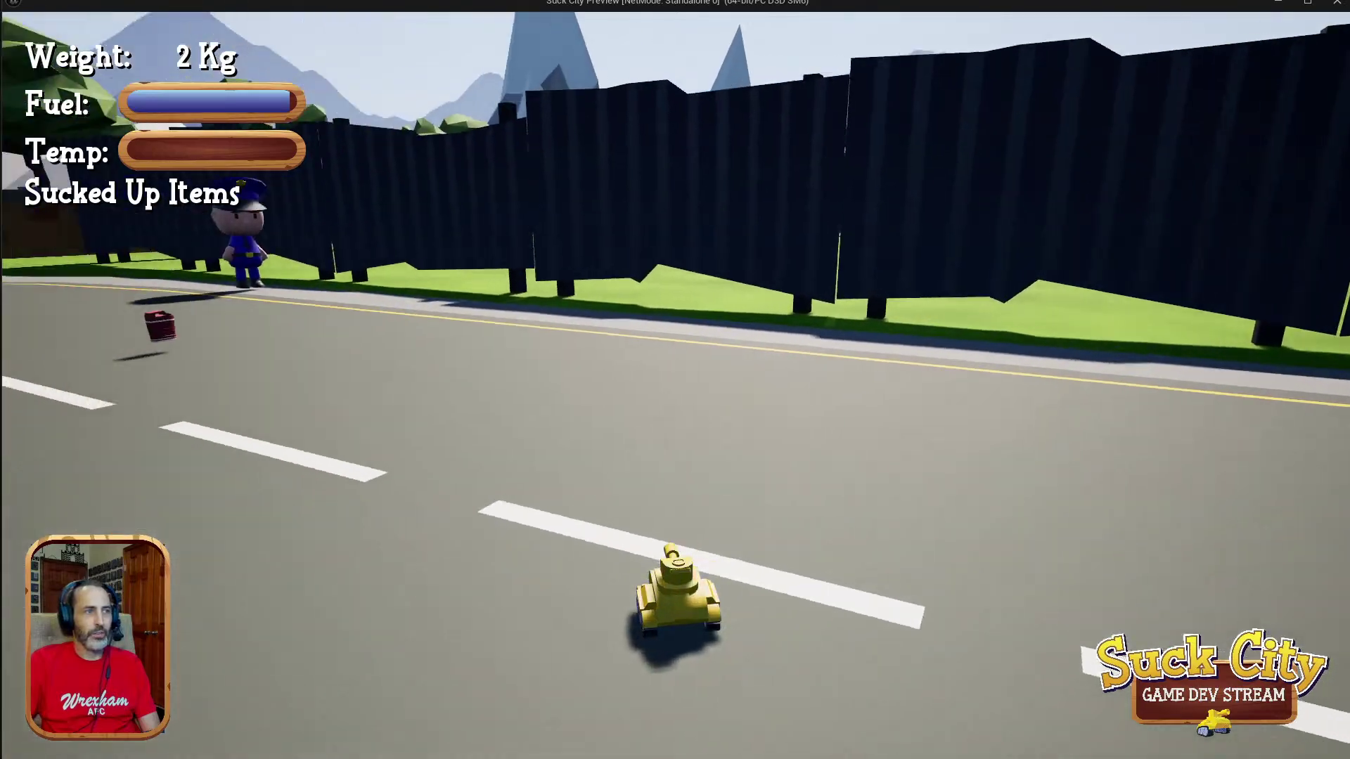
pyautogui.press('a')
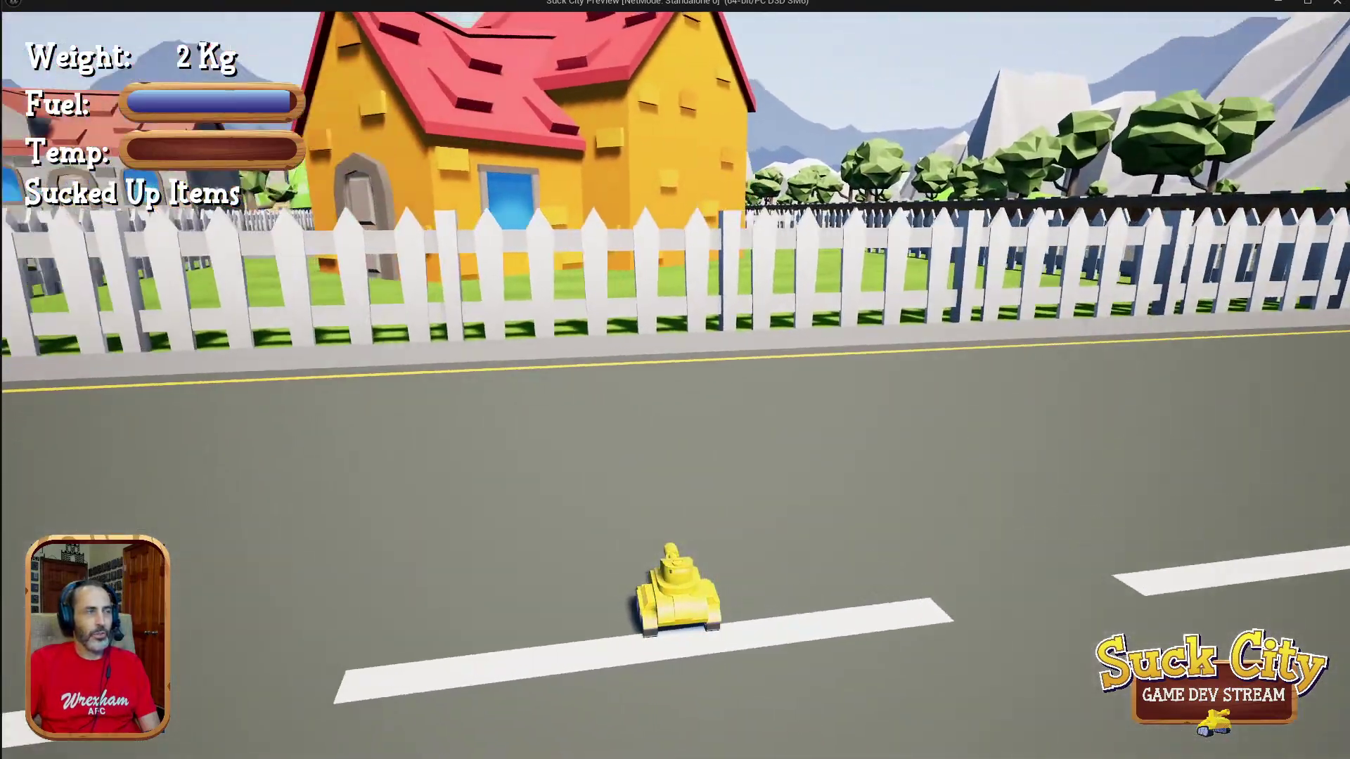
pyautogui.press('w')
pyautogui.press('a')
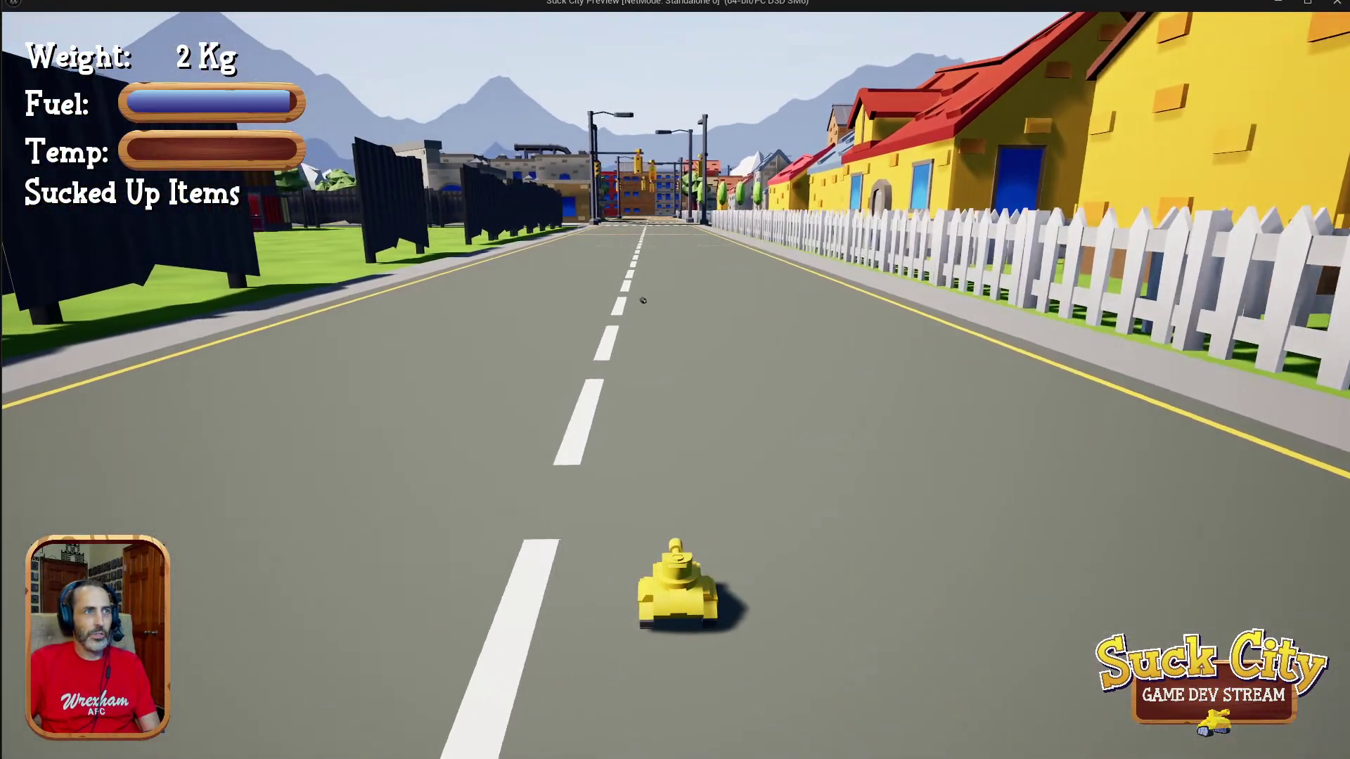
pyautogui.press('w')
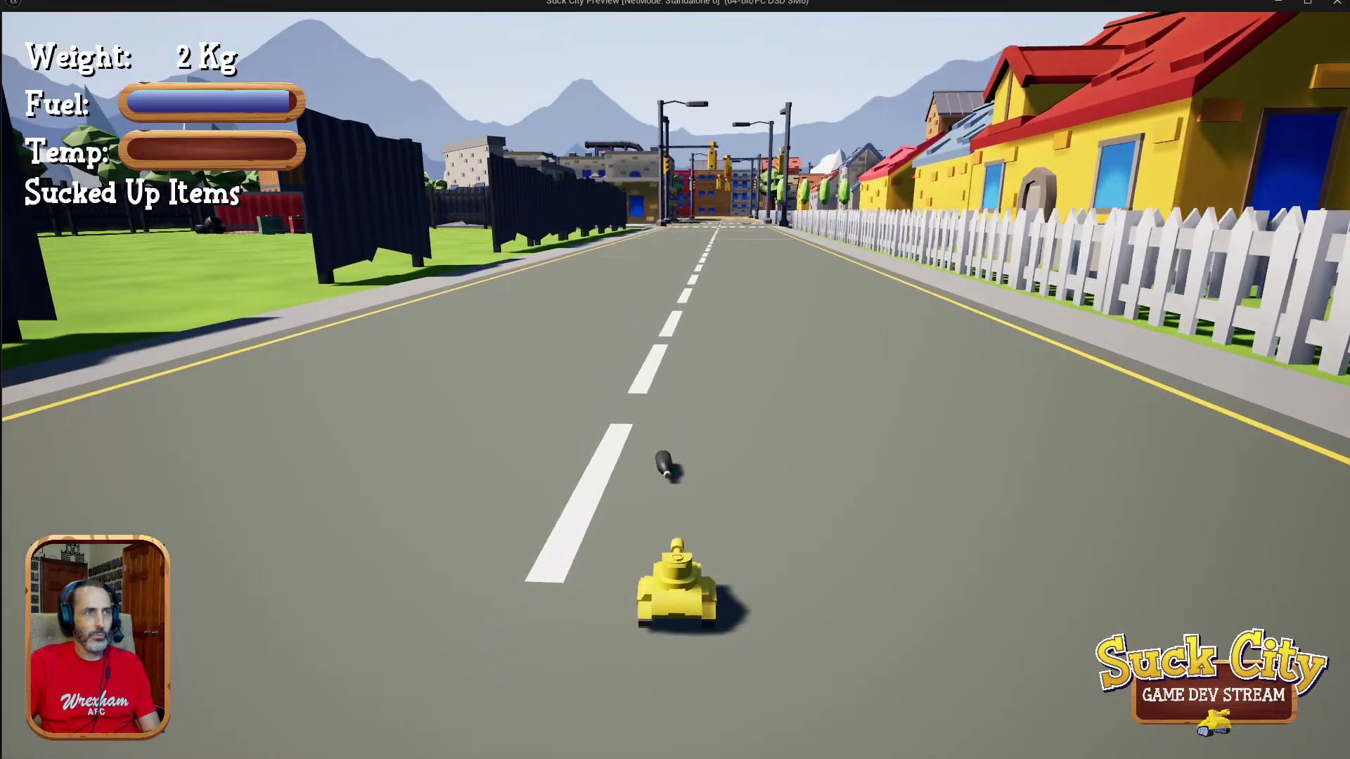
# Suck the bottle up again and turn the tank around to face the bend by the brick wall.
pyautogui.press('w')
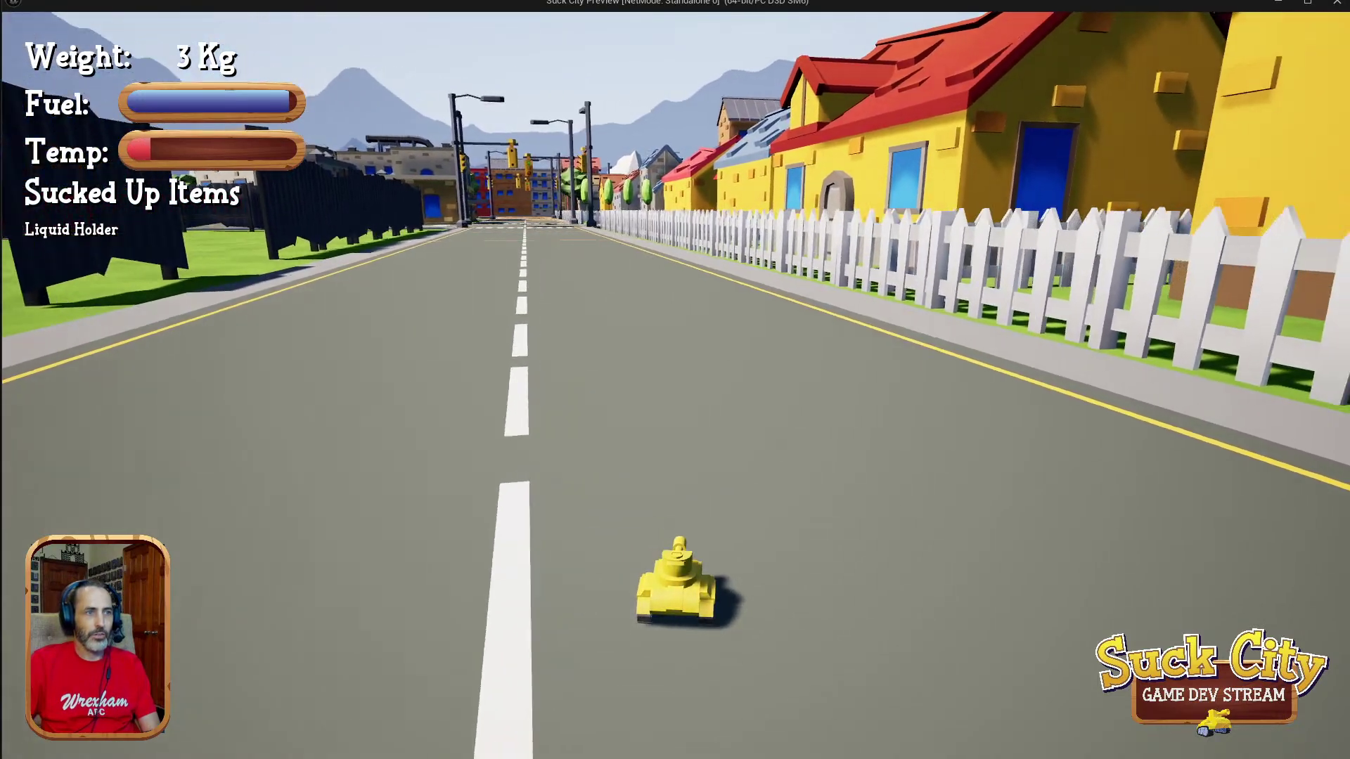
pyautogui.press('a')
pyautogui.press('w')
pyautogui.press('a')
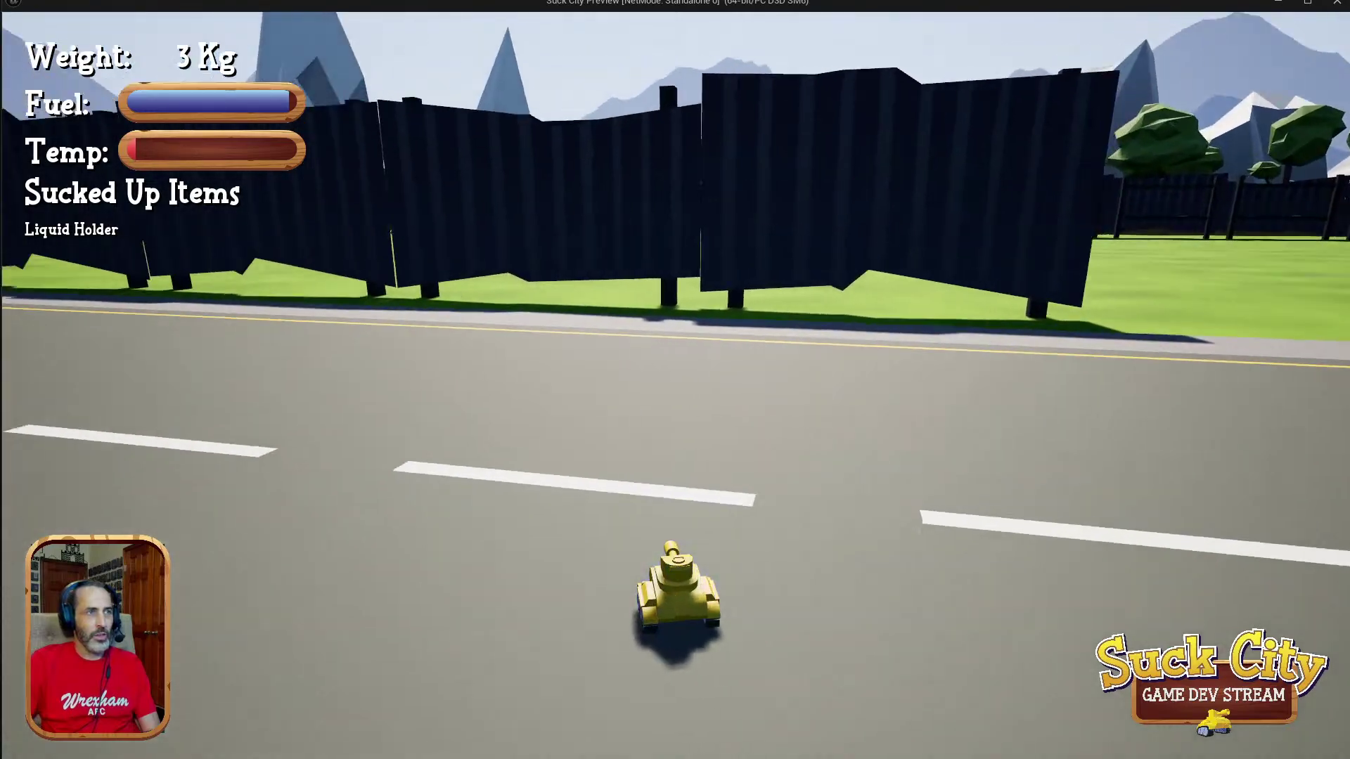
pyautogui.press('w')
pyautogui.press('a')
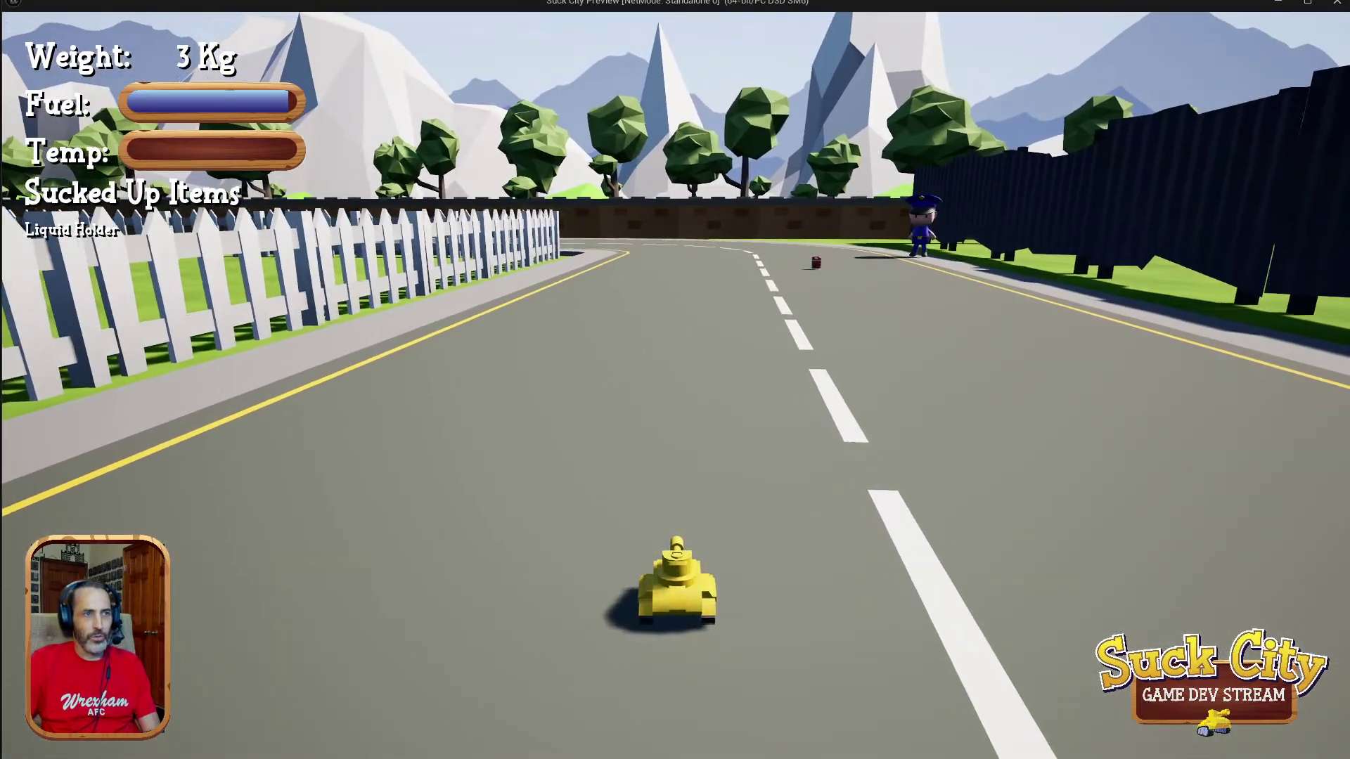
# Shoot the bottle a short way ahead along the road and suck it back up.
pyautogui.press('space')
pyautogui.press('d')
pyautogui.press('w')
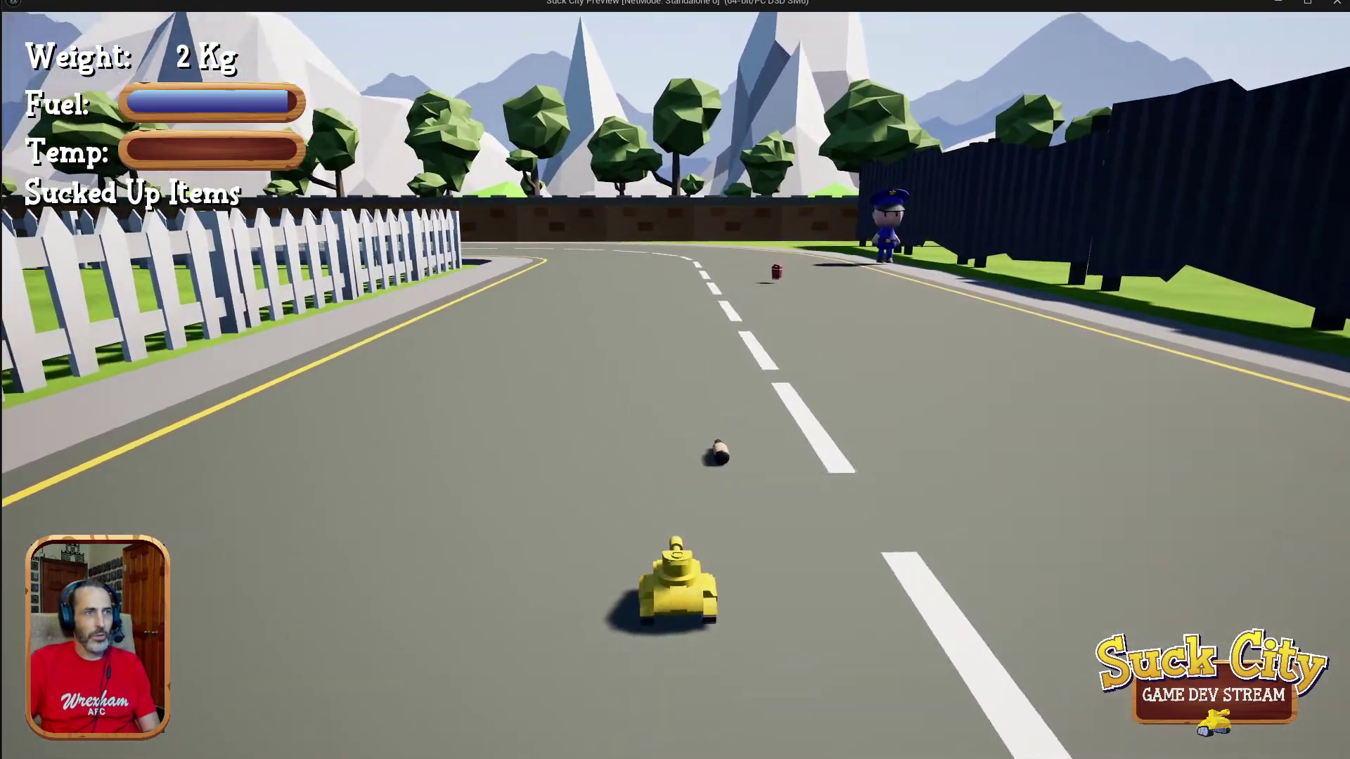
pyautogui.press('a')
pyautogui.press('w')
pyautogui.press('a')
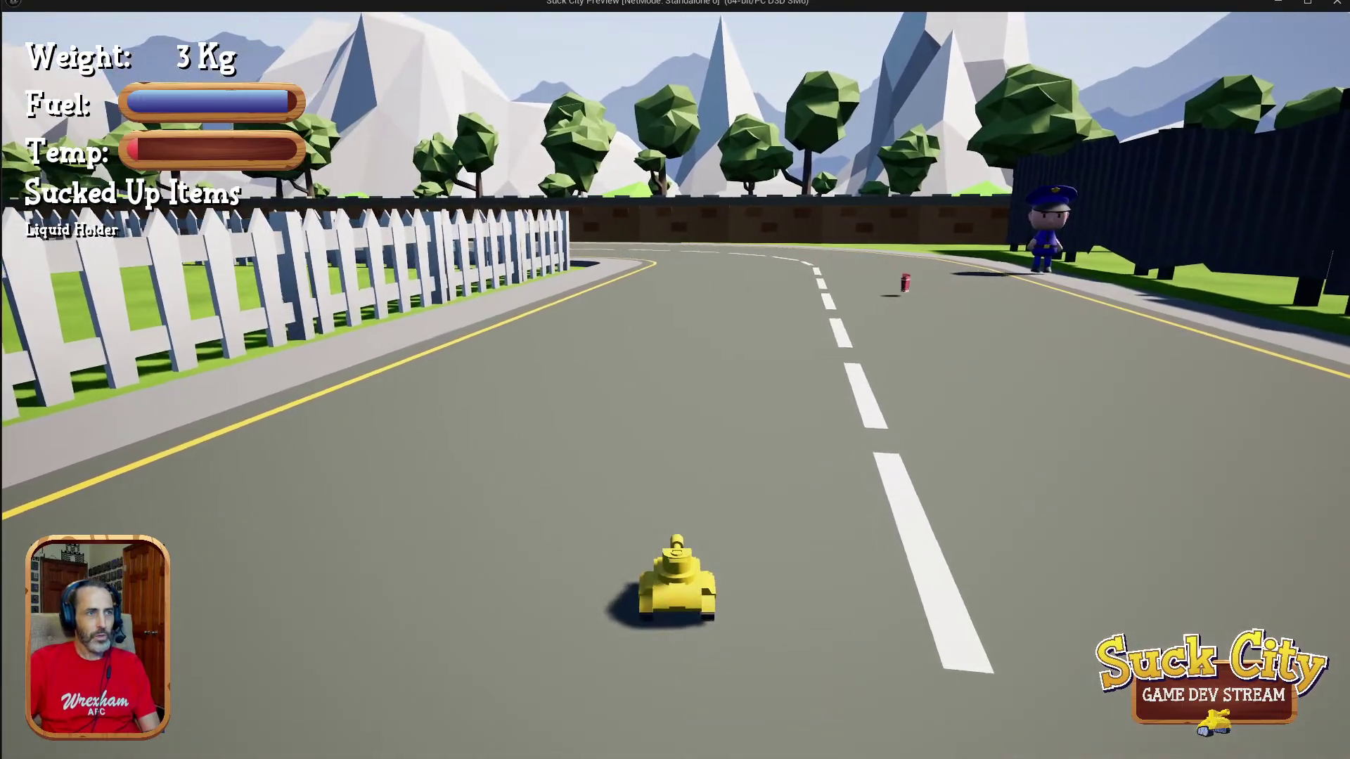
# Steer the tank toward the inside of the bend, shoot the bottle at the brick wall side, and follow it onto the curve.
pyautogui.press('w')
pyautogui.press('a')
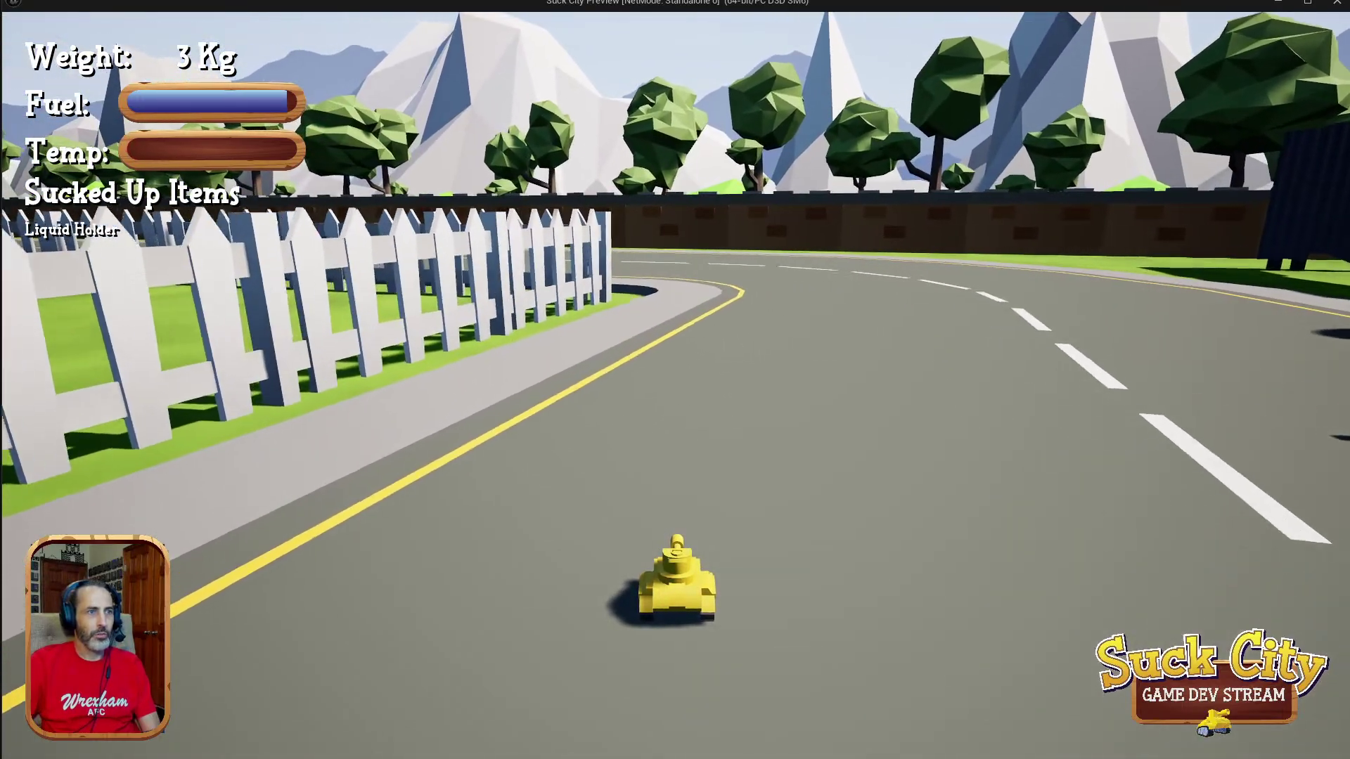
pyautogui.press('space')
pyautogui.press('a')
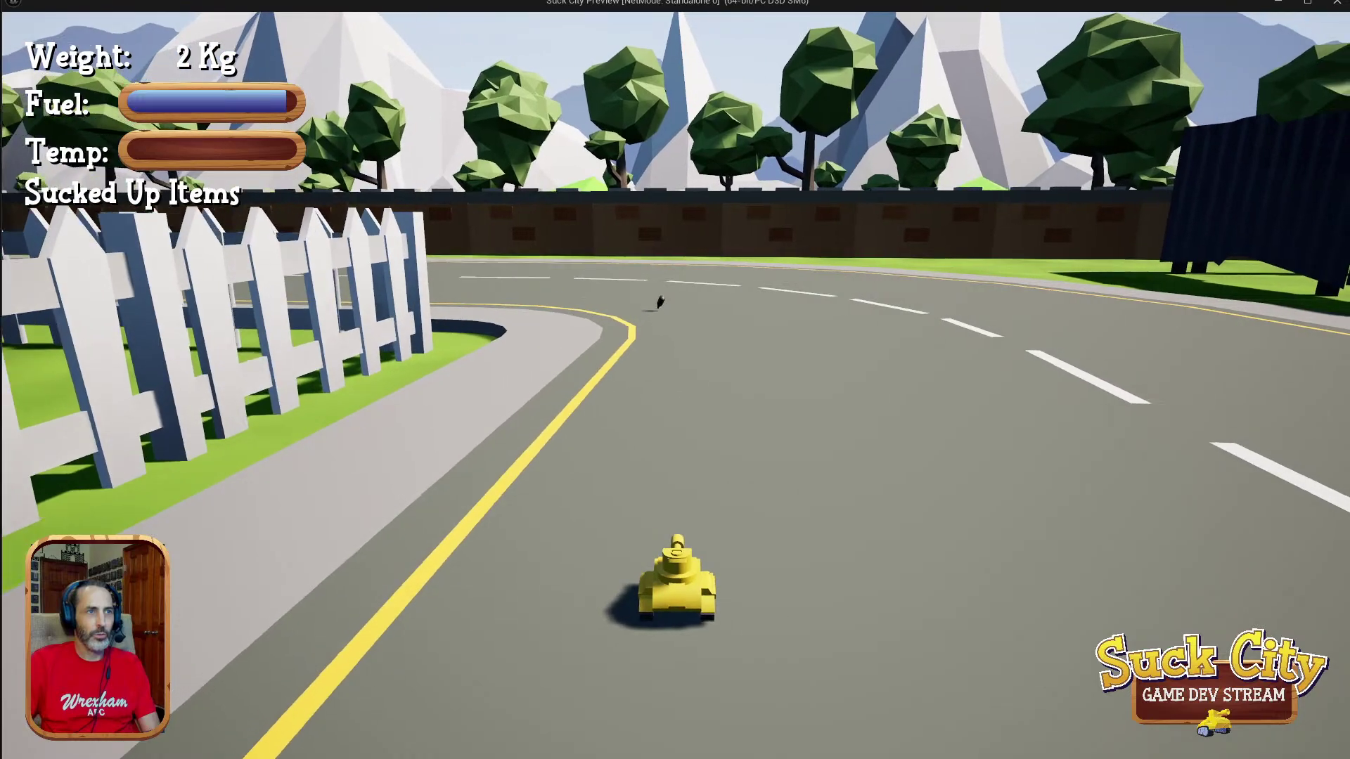
pyautogui.press('w')
pyautogui.press('w')
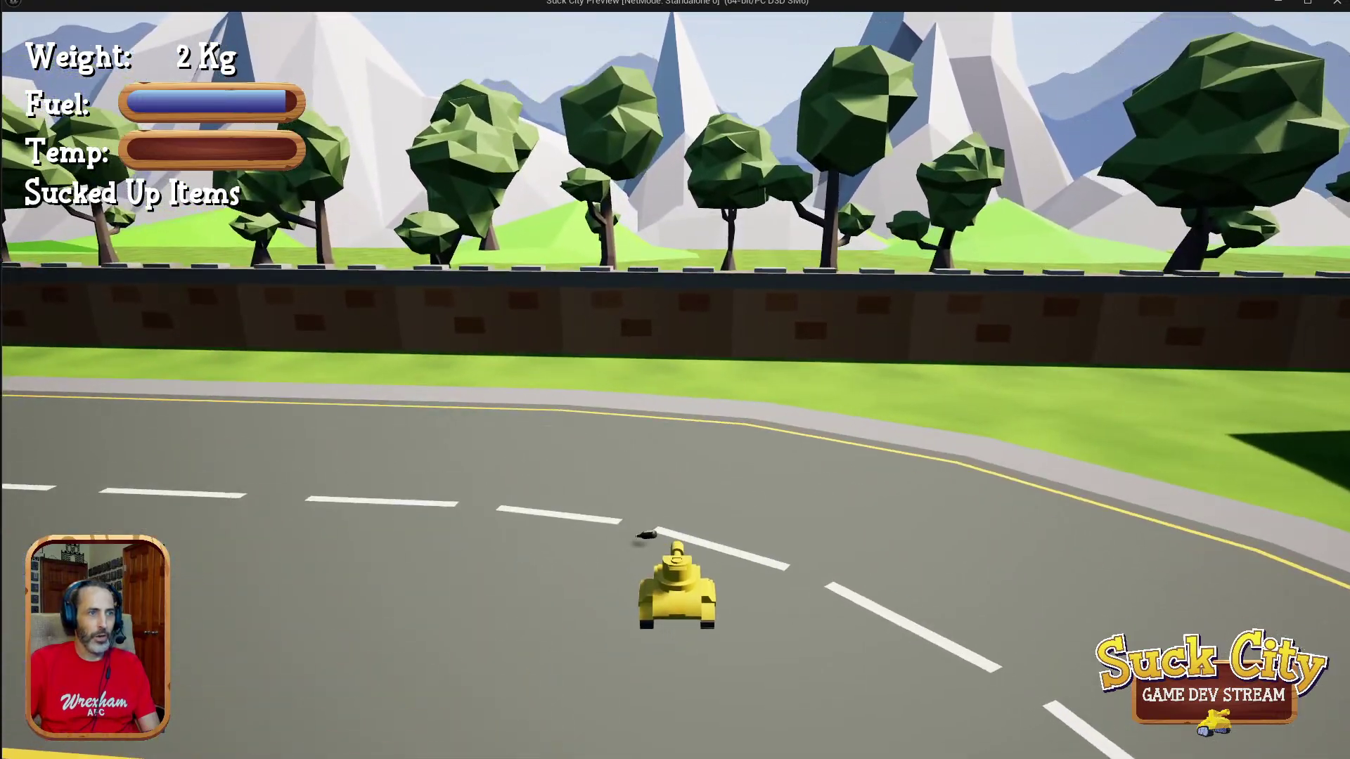
# Turn the tank around at the bend and fly it back up the street past the red fuel can.
pyautogui.press('d')
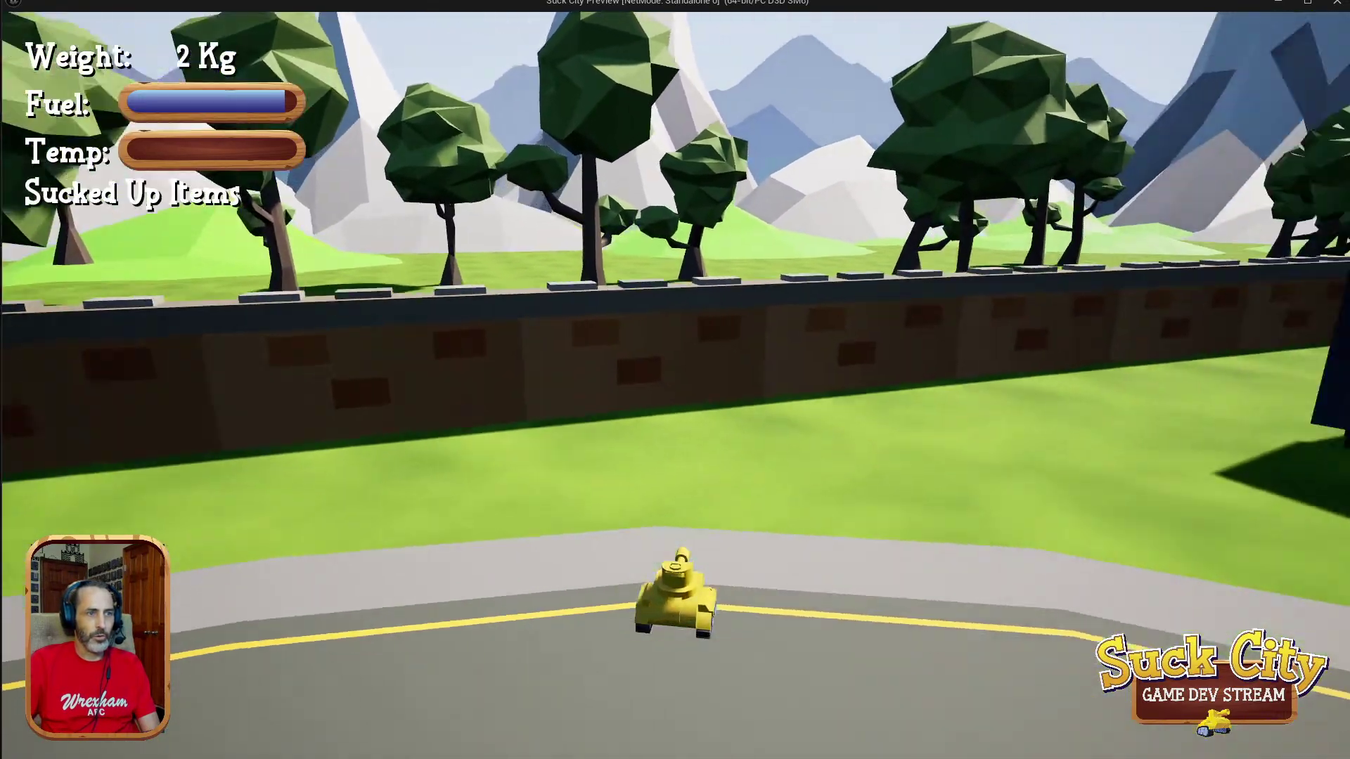
pyautogui.press('d')
pyautogui.press('w')
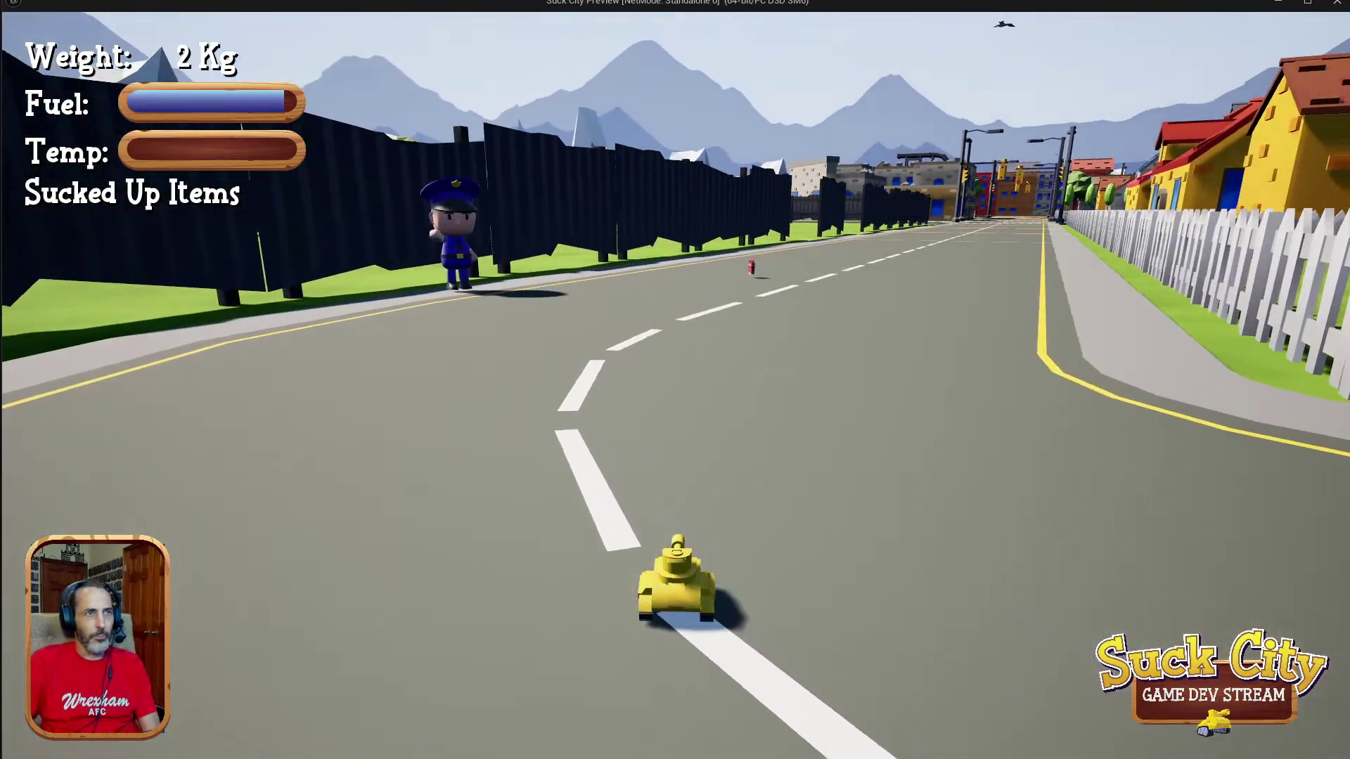
pyautogui.press('a')
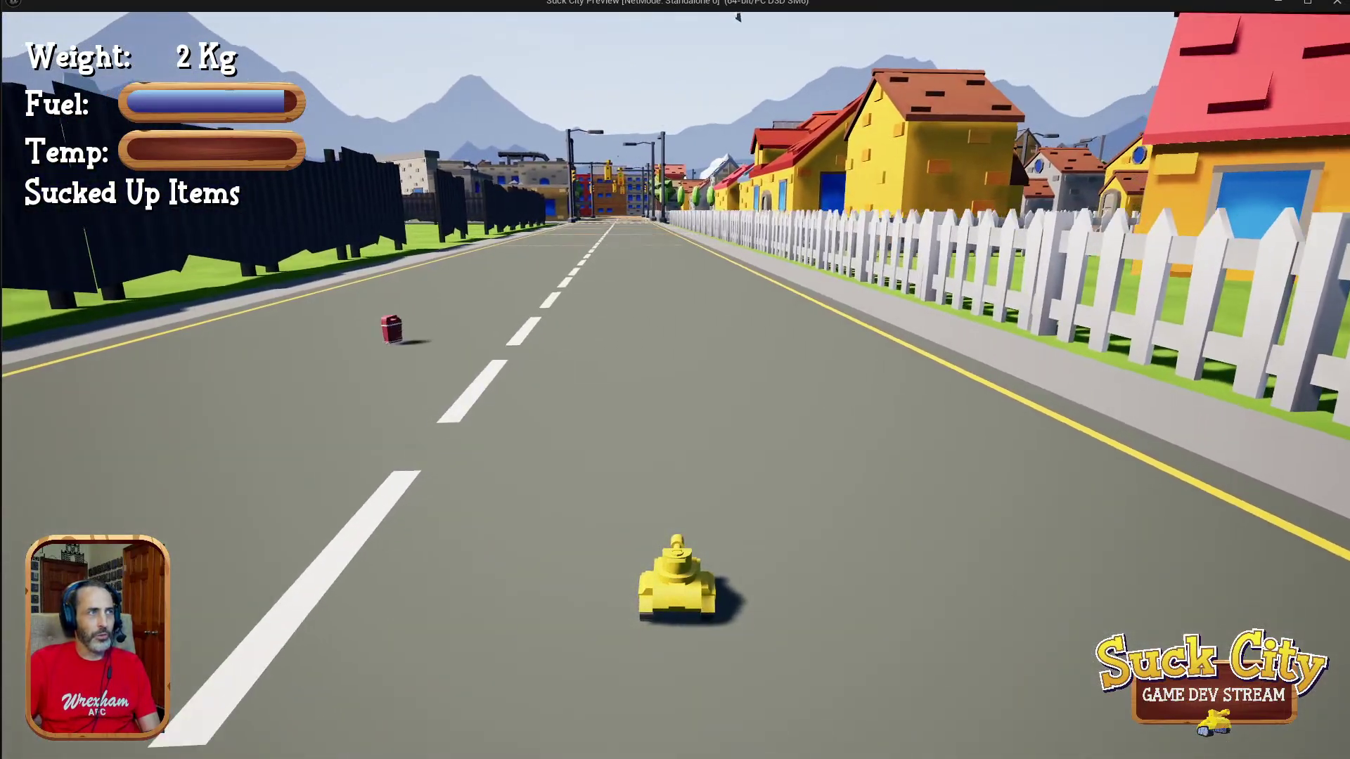
pyautogui.press('w')
pyautogui.press('a')
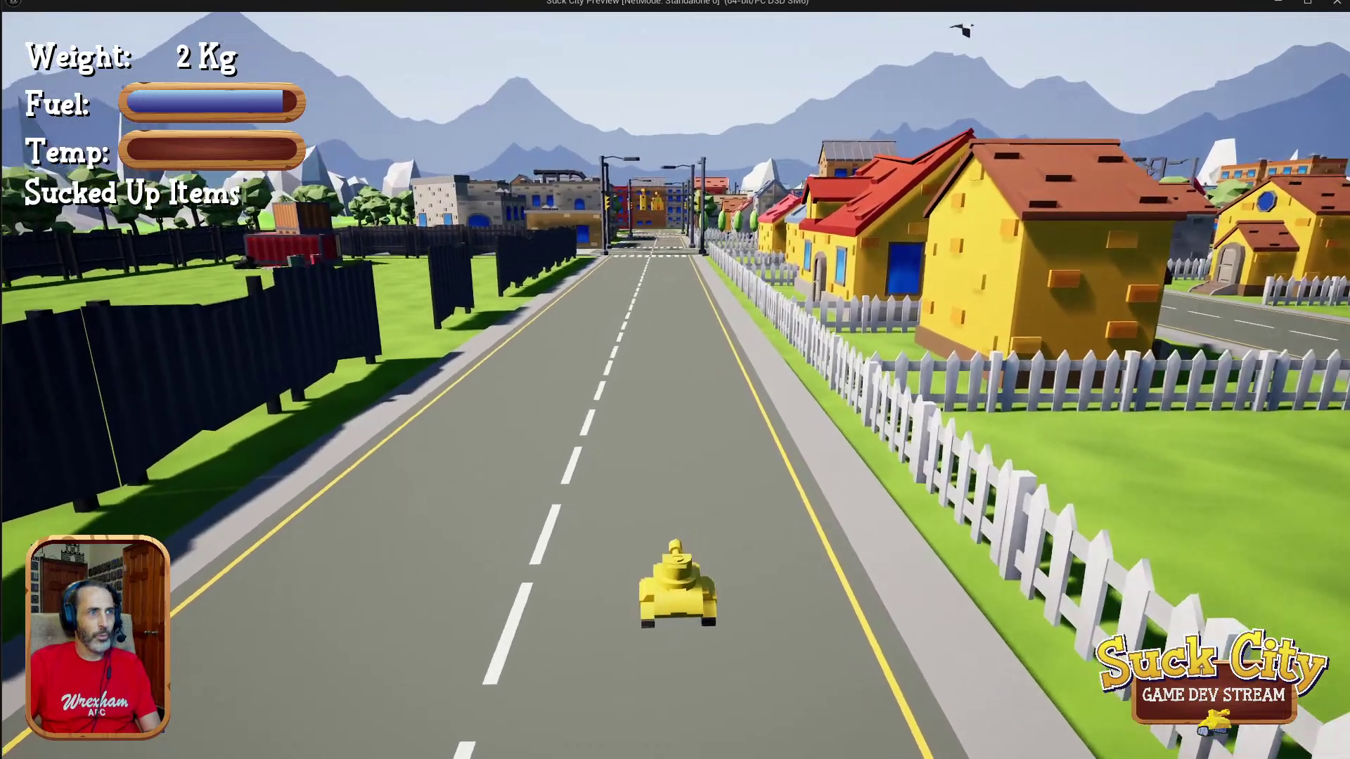
pyautogui.press('d')
pyautogui.press('w')
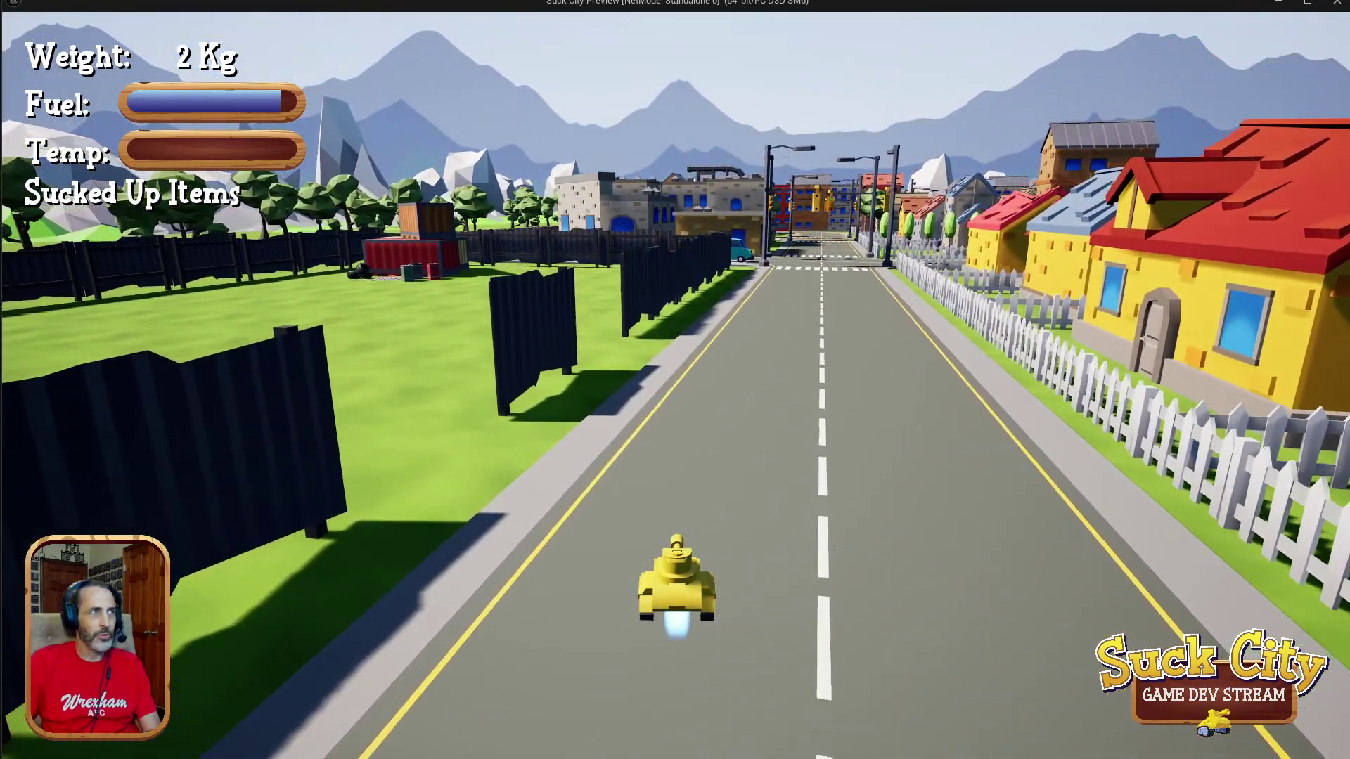
# Turn the tank around mid-street and fly it back to land in front of the red fuel can.
pyautogui.press('d')
pyautogui.press('d')
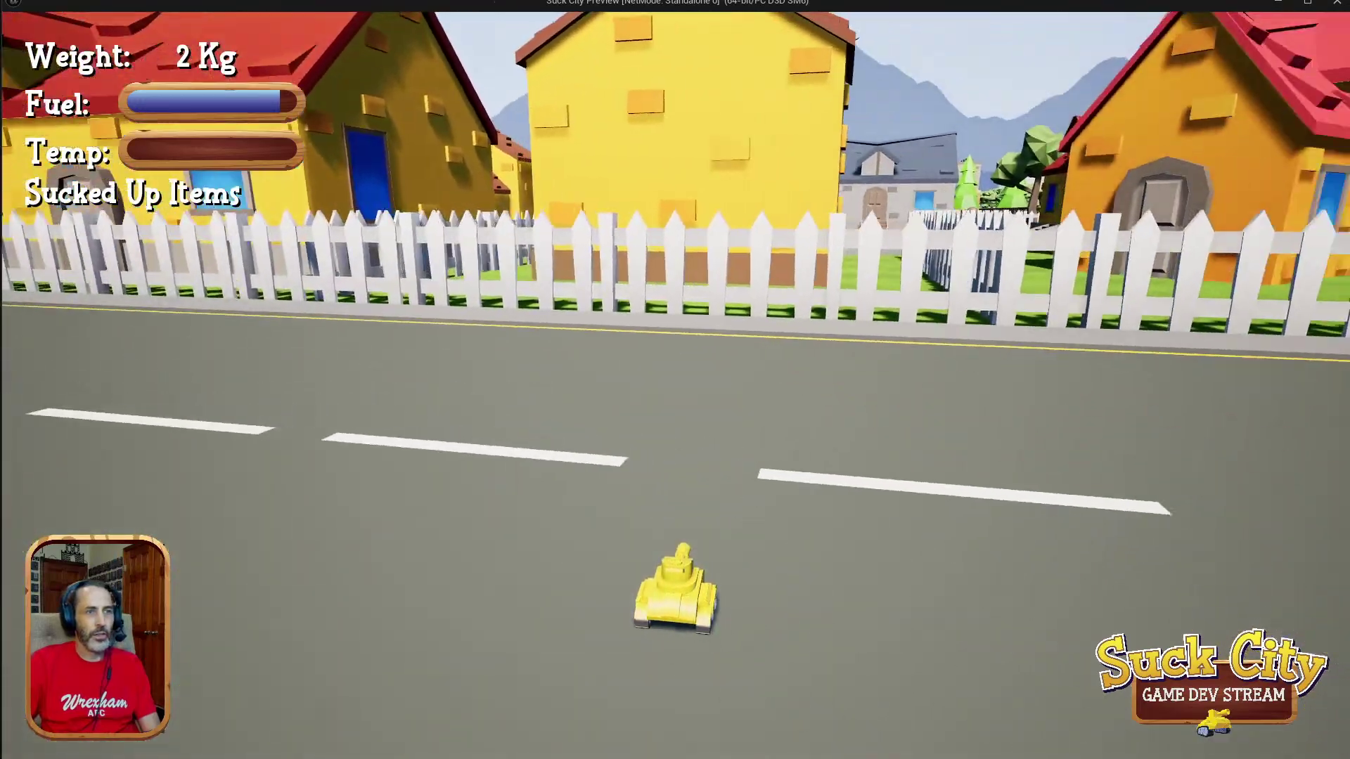
pyautogui.press('space')
pyautogui.press('a')
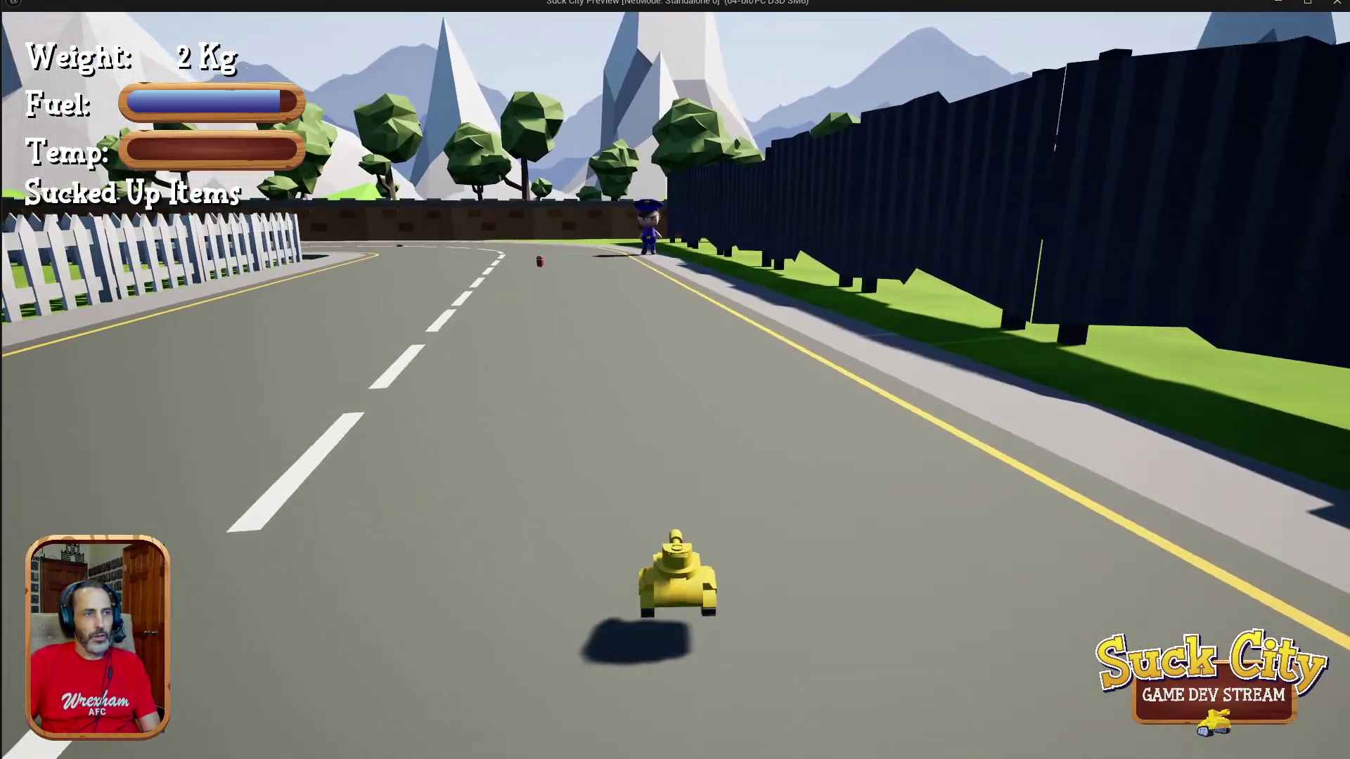
pyautogui.press('space')
pyautogui.press('w')
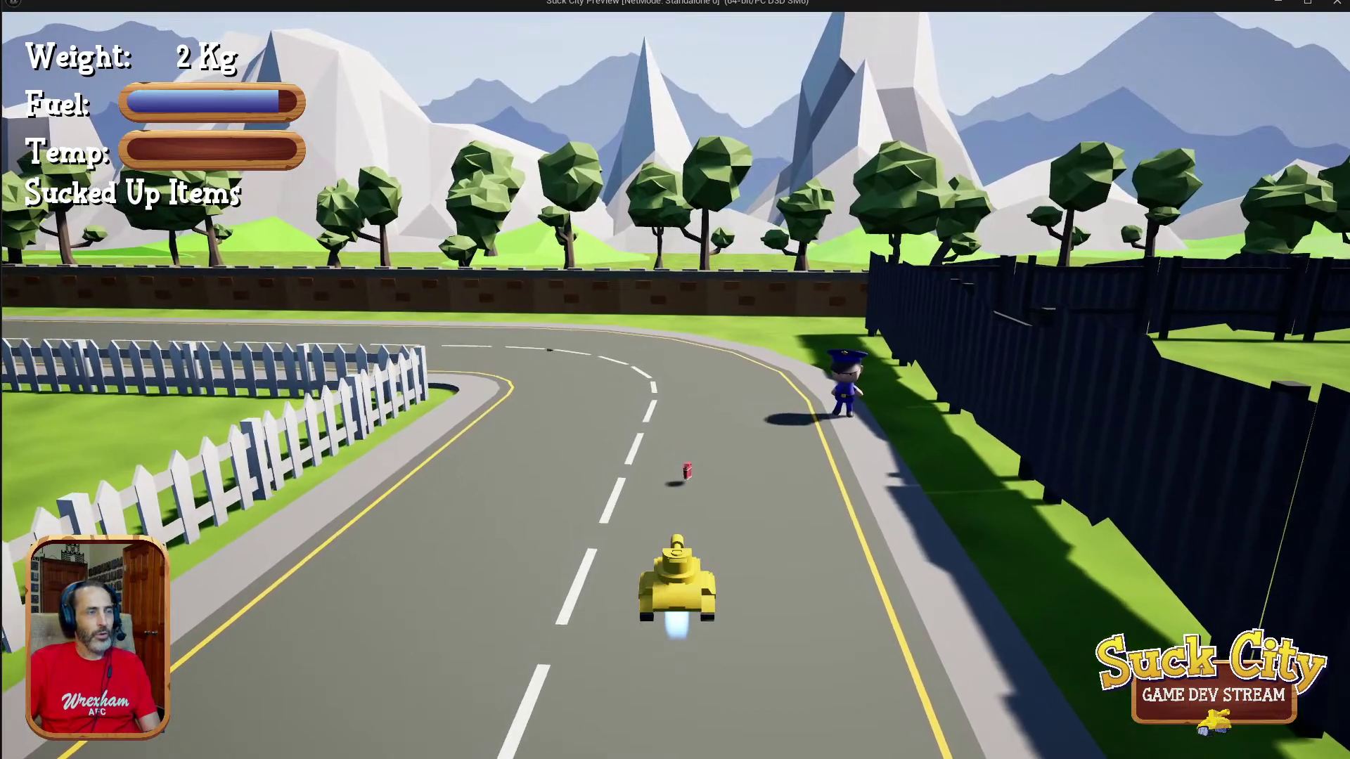
pyautogui.press('w')
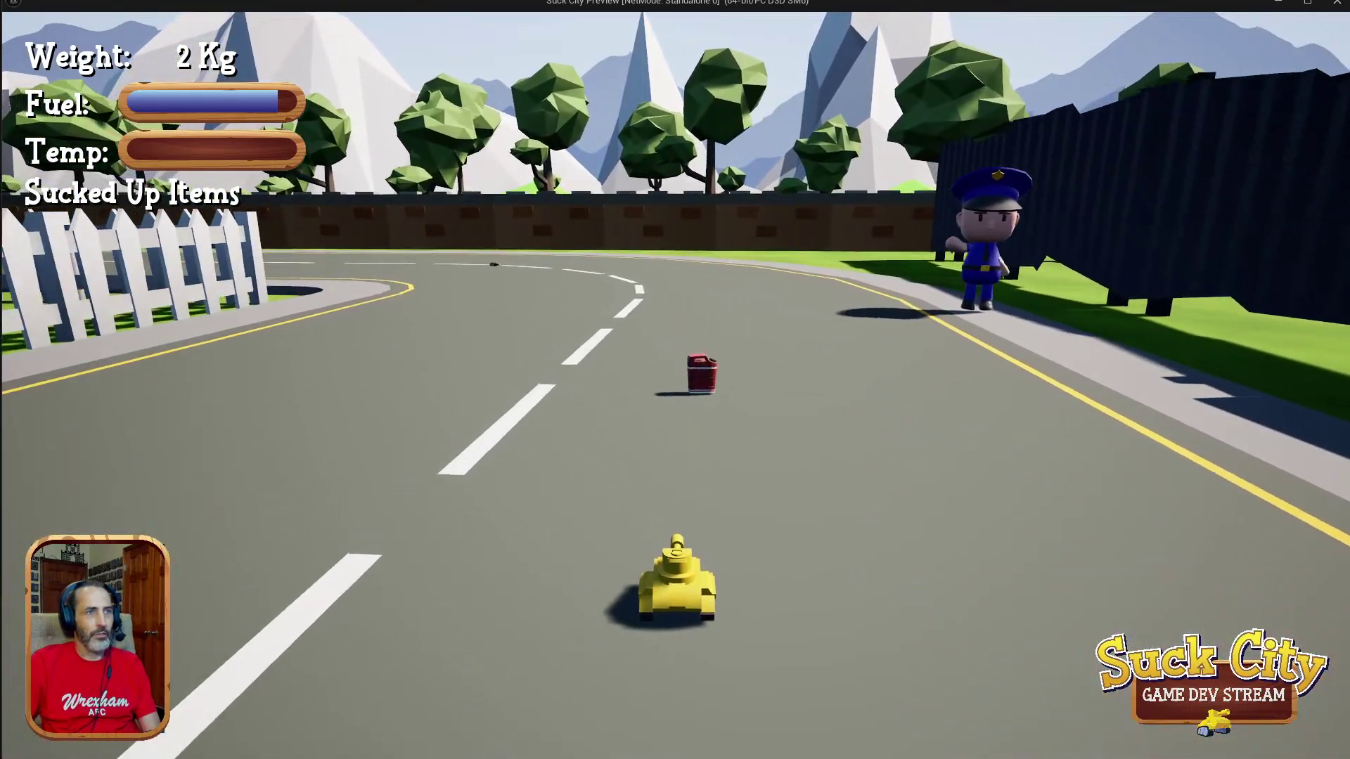
# Hook the tank's hose to the red fuel can, refuel while turning toward the policeman, and release the can.
pyautogui.press('s')
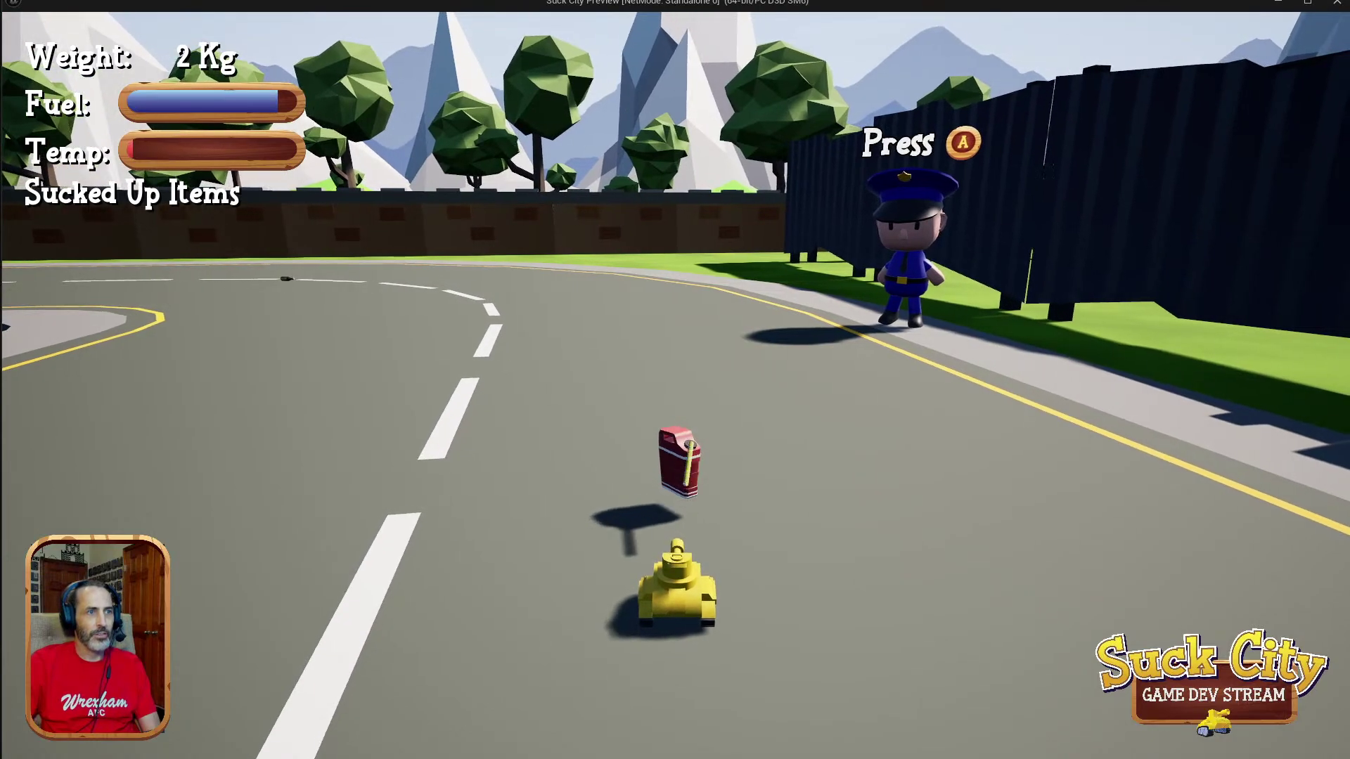
pyautogui.press('d')
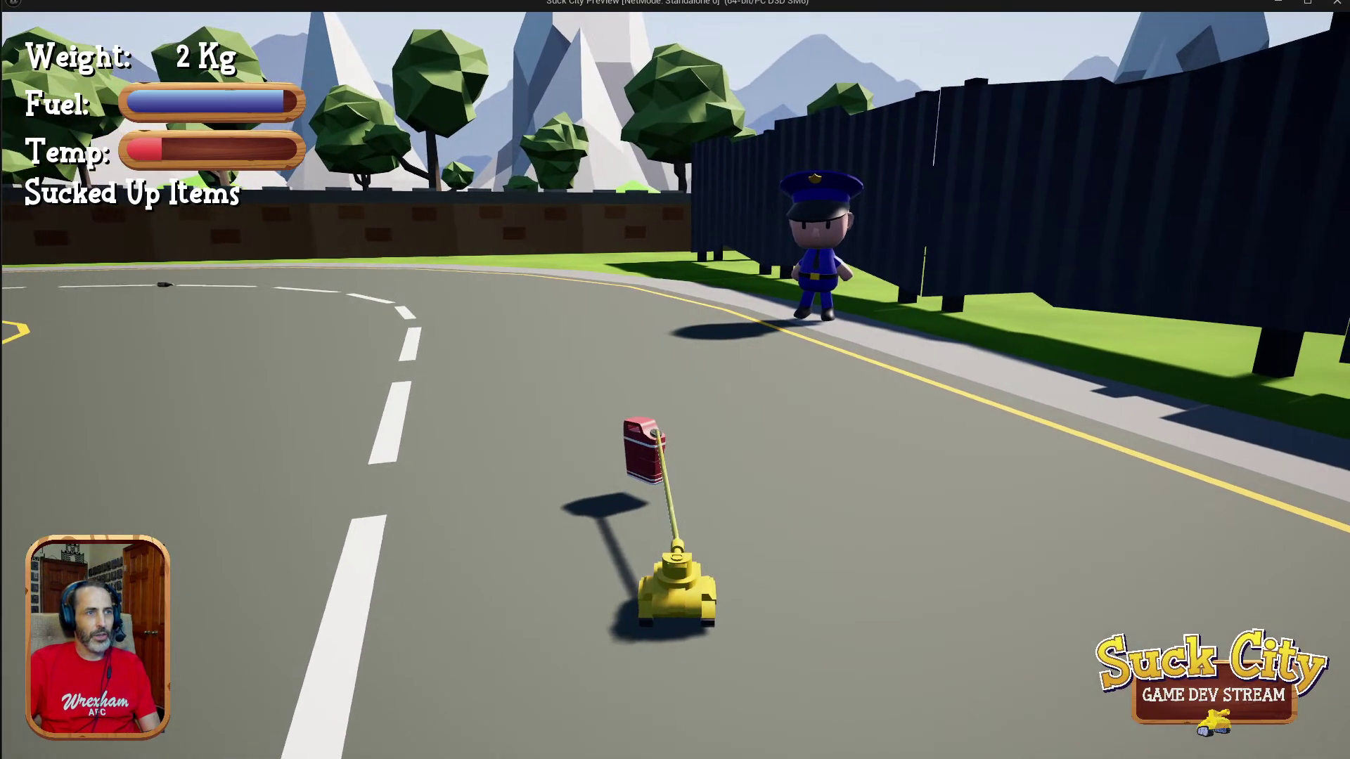
pyautogui.press('d')
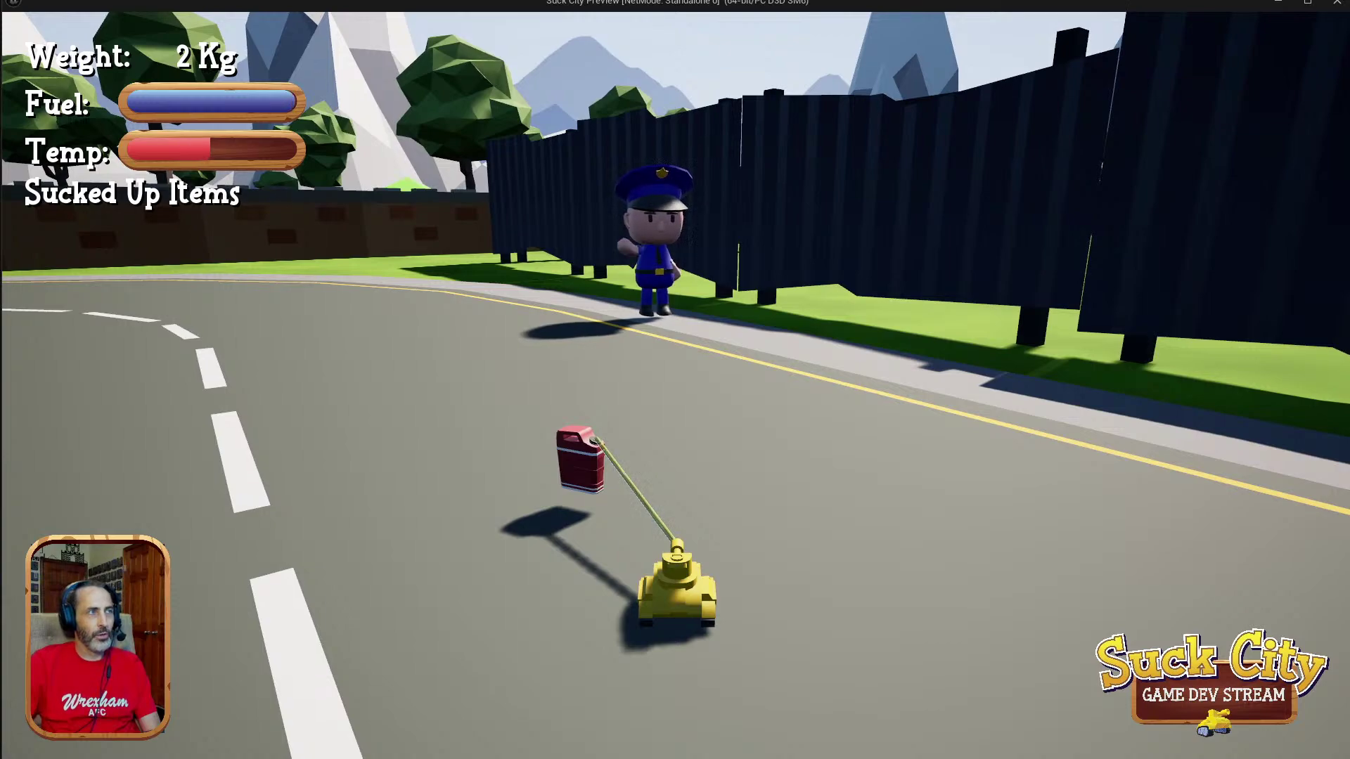
pyautogui.press('a')
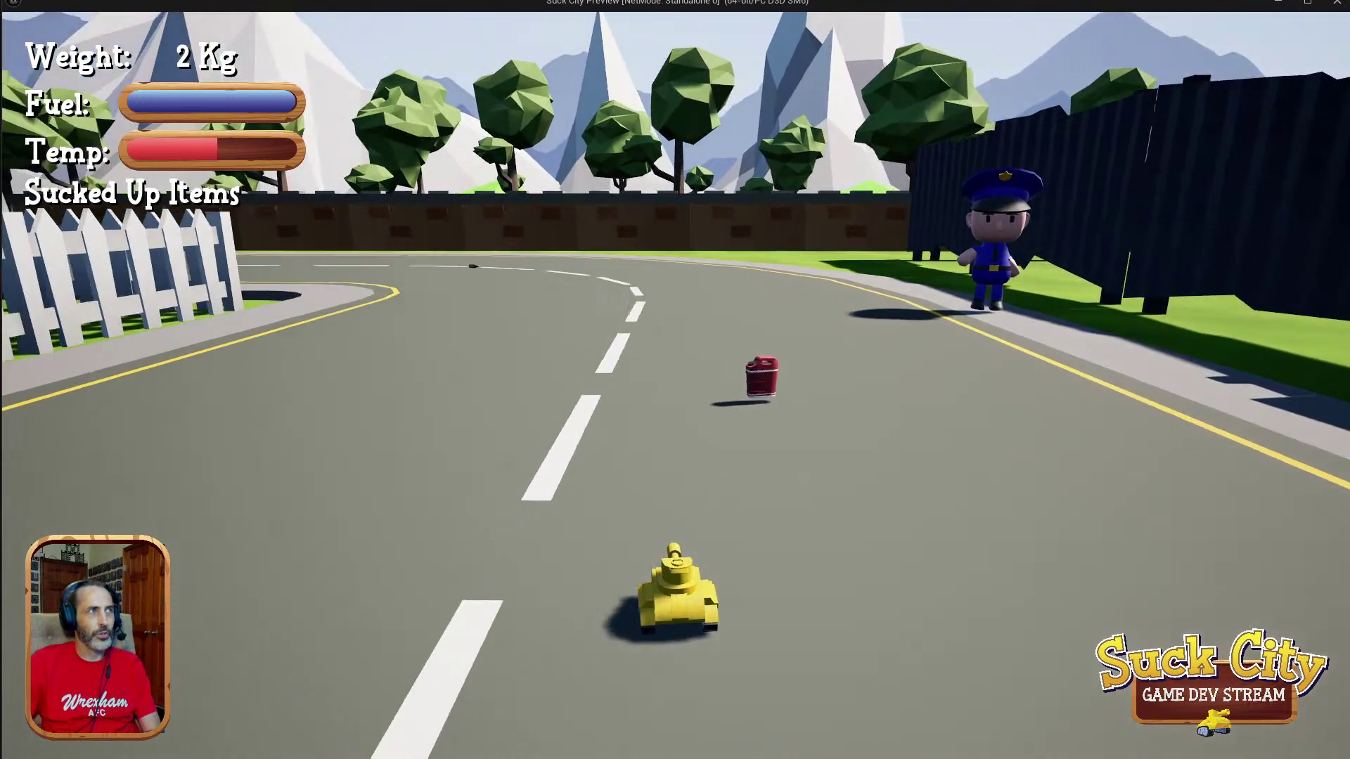
# Turn the tank full circle, drive it toward the policeman, and swing it round beside the red fuel can.
pyautogui.press('a')
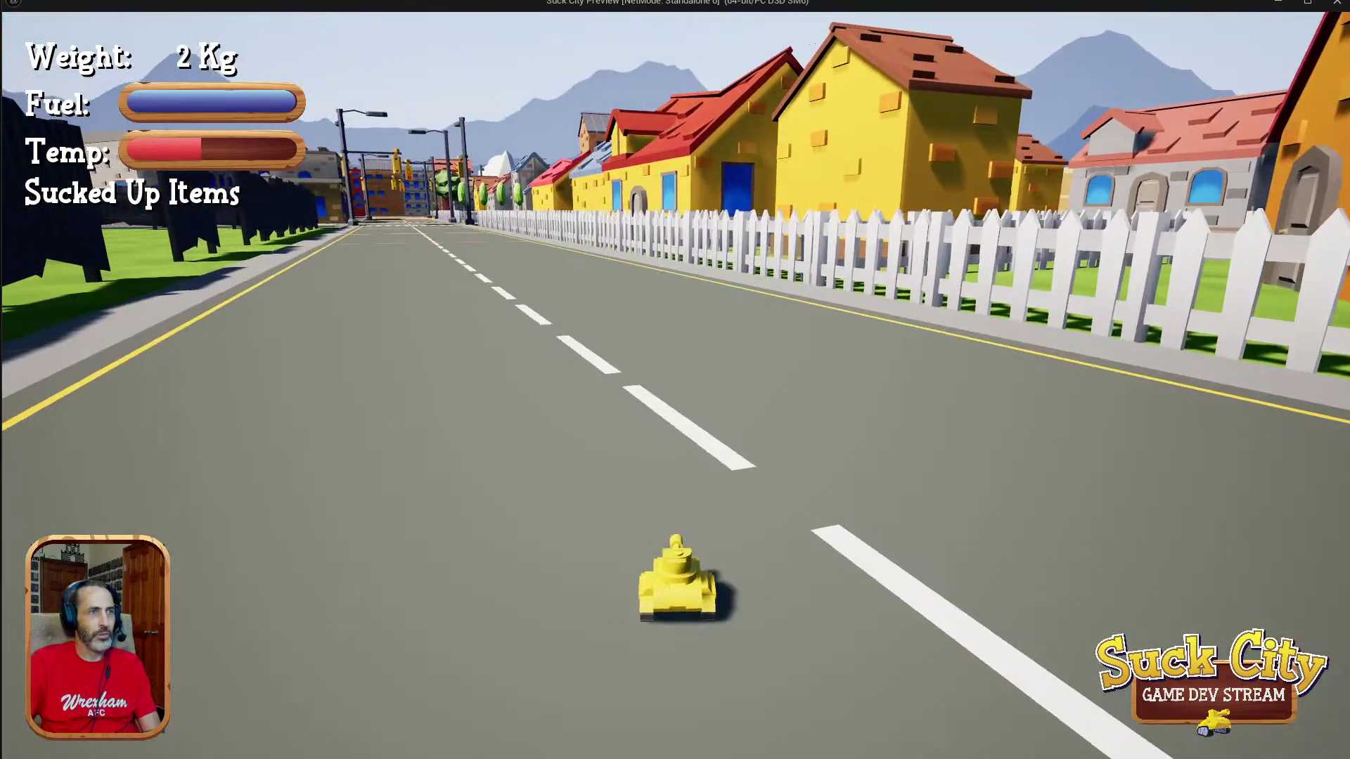
pyautogui.press('a')
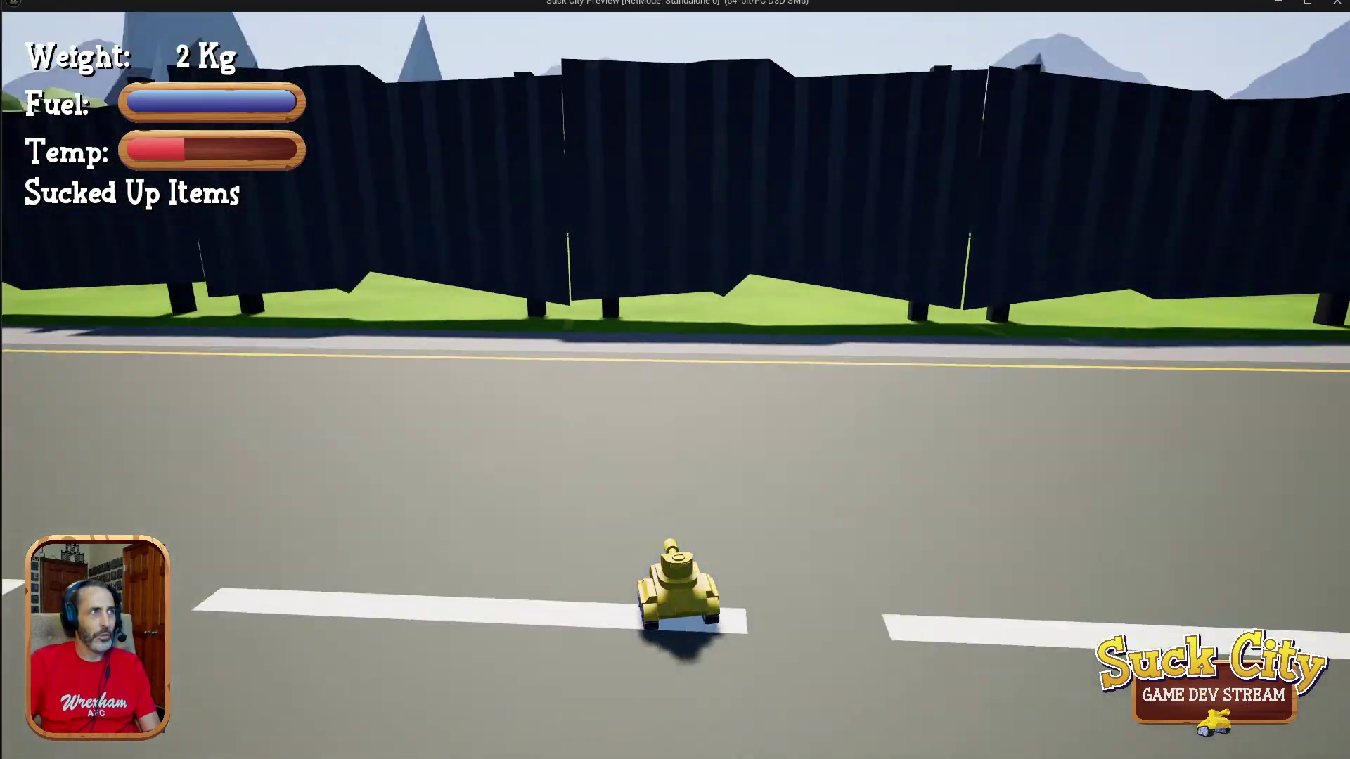
pyautogui.press('a')
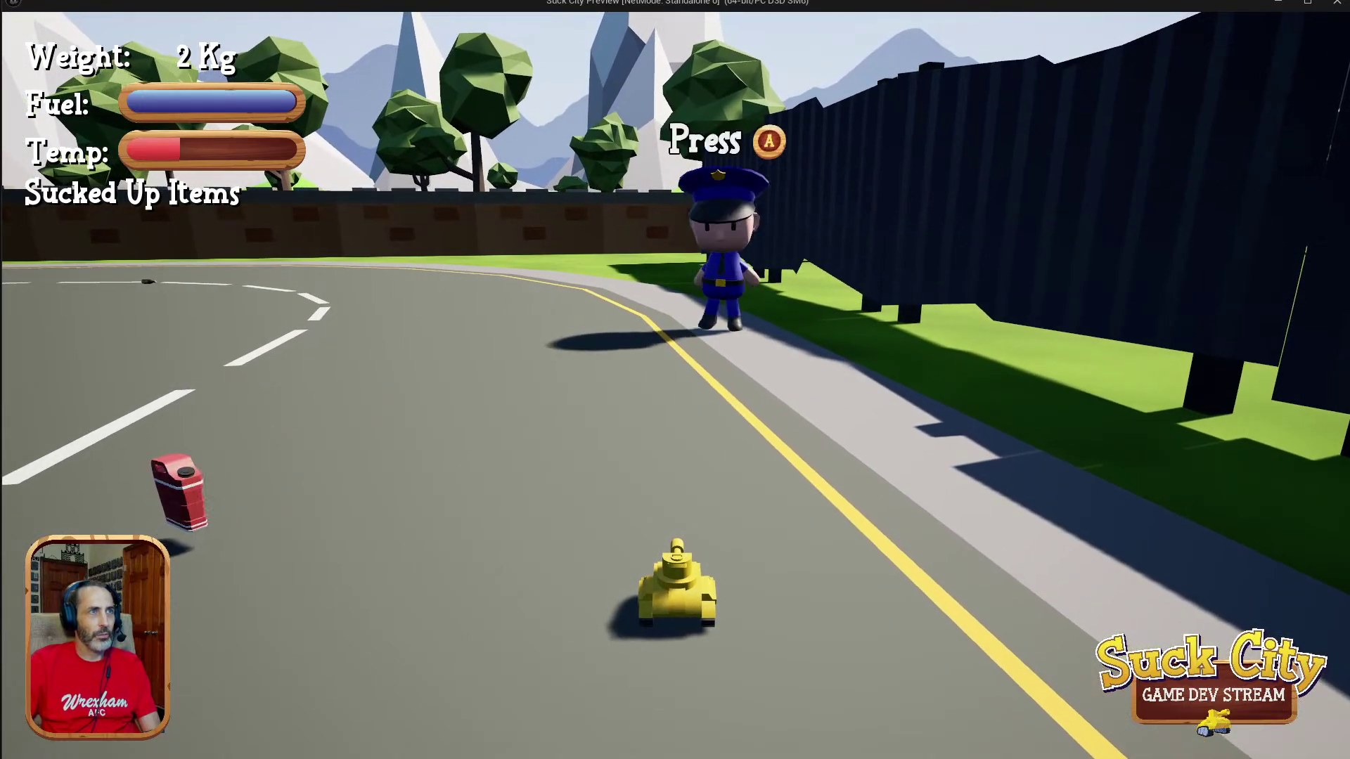
pyautogui.press('a')
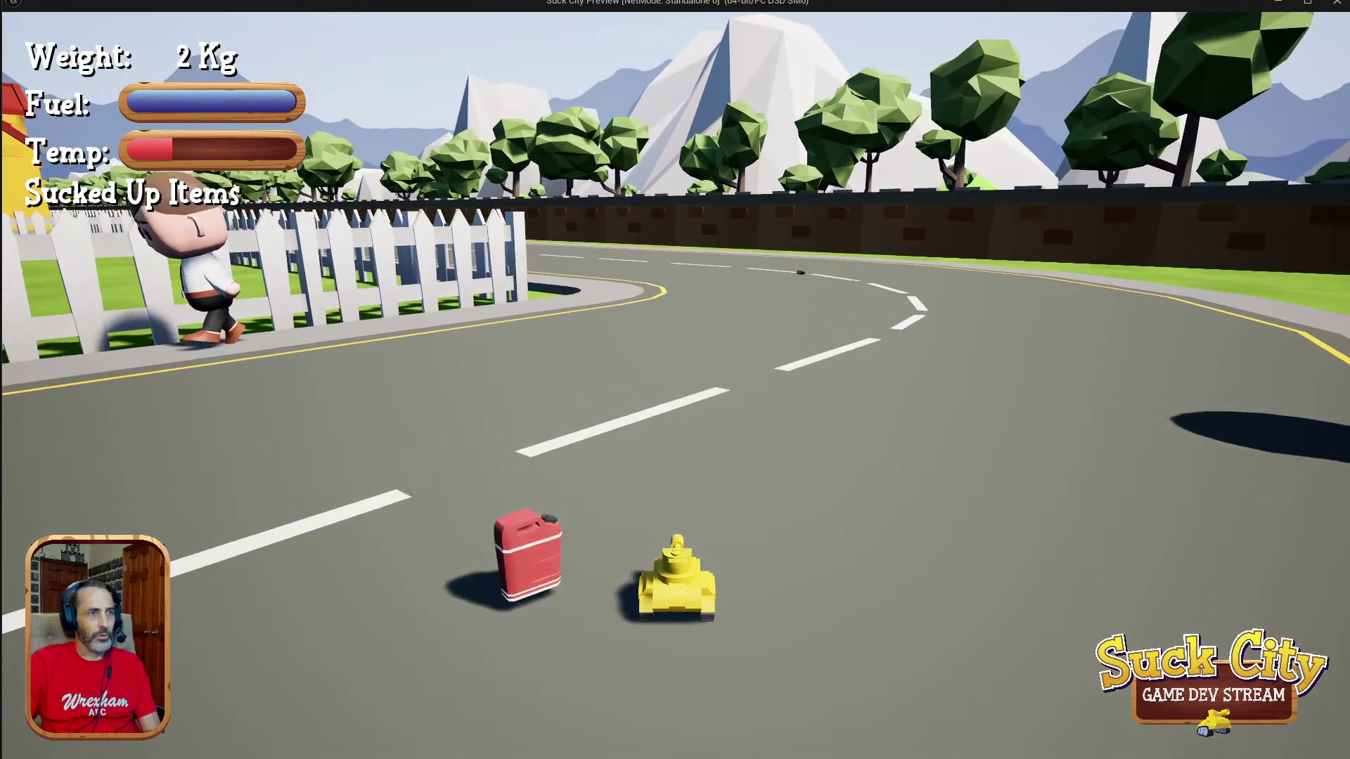
# Drive to the bottle on the bend and keep the suction running while aiming at it until the tank overheats.
pyautogui.press('d')
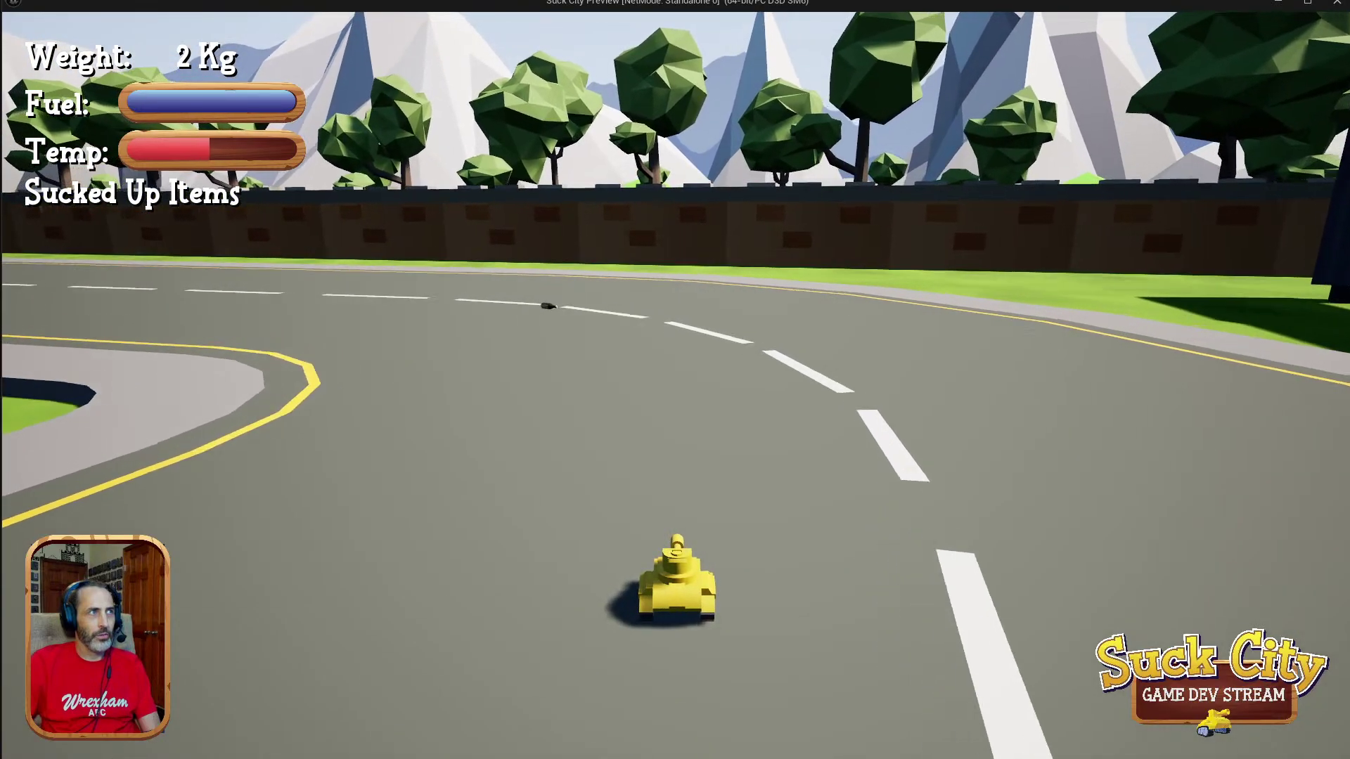
pyautogui.press('a')
pyautogui.press('d')
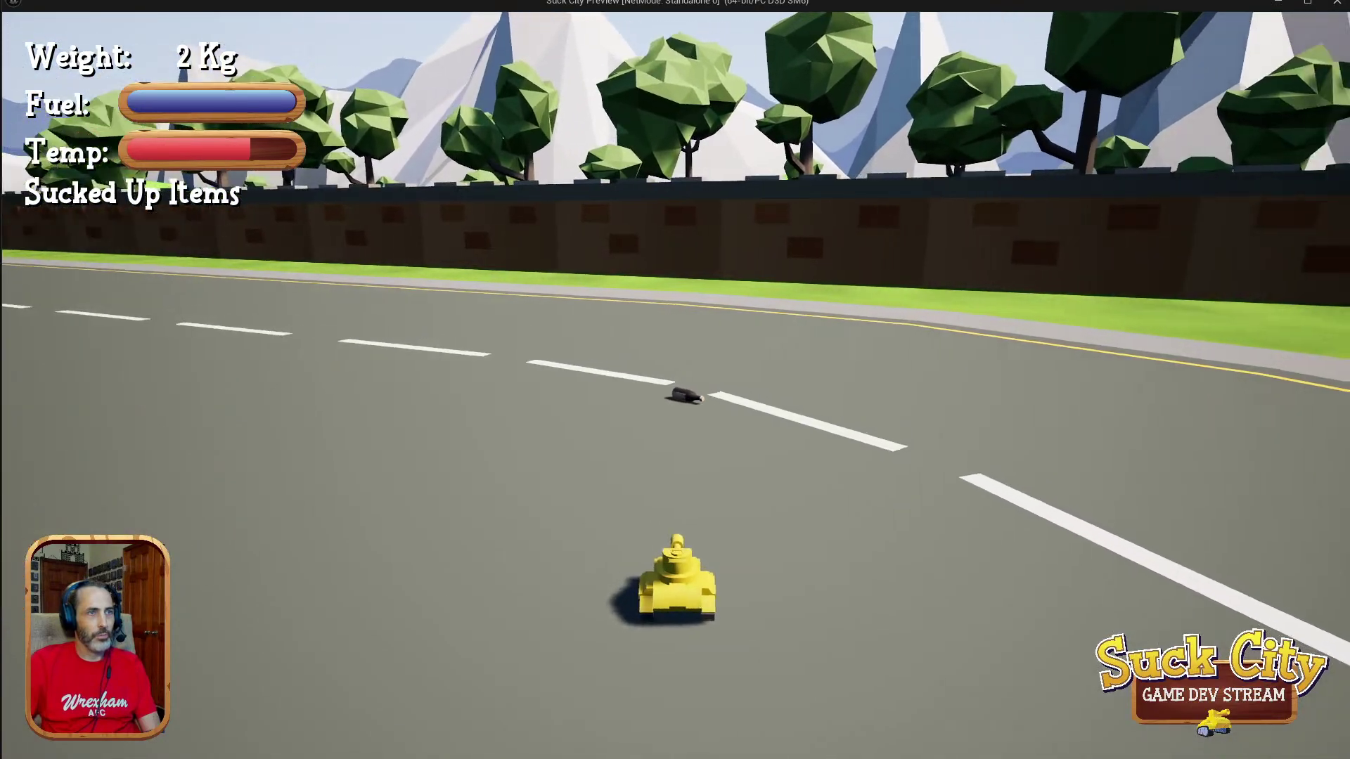
pyautogui.press('a')
pyautogui.press('d')
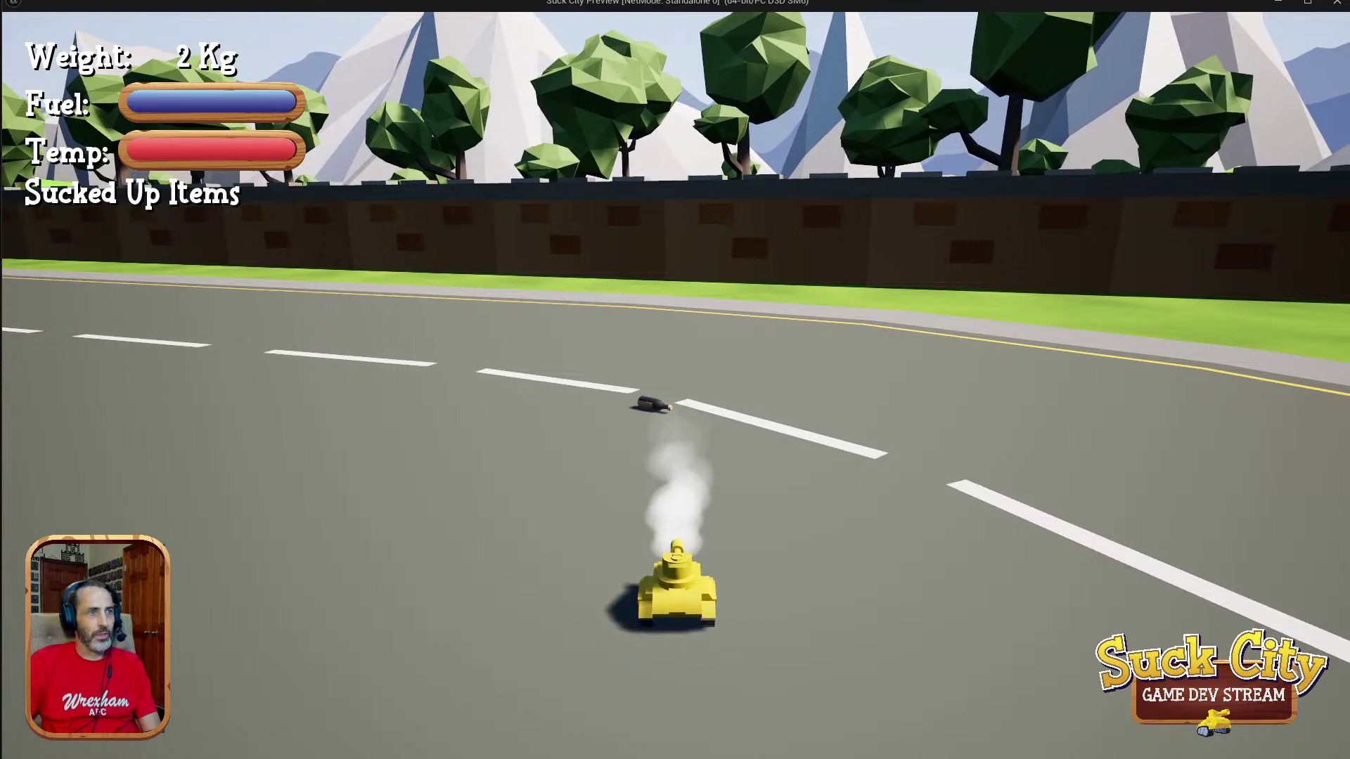
pyautogui.press('a')
pyautogui.press('d')
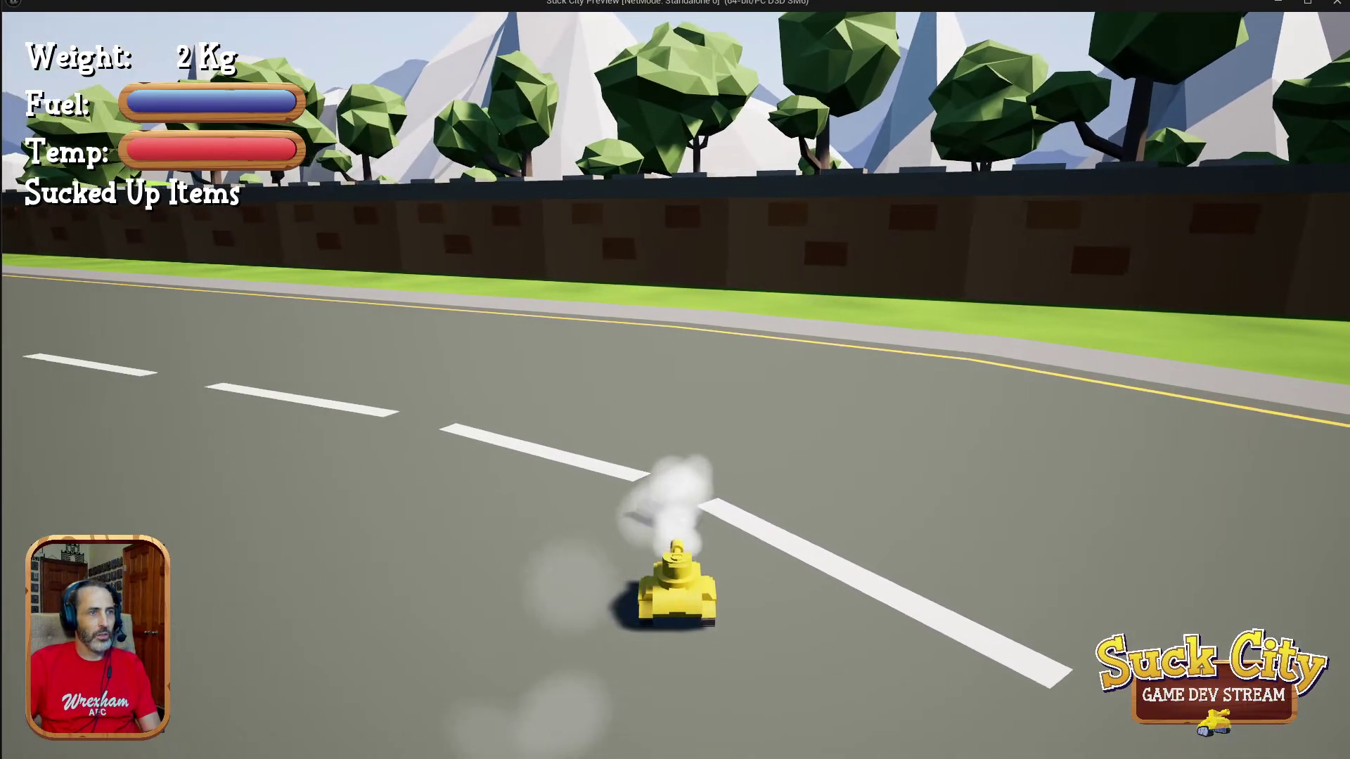
# Shift the smoking tank back and forth around the bottle on the bend while keeping the barrel aimed at it.
pyautogui.press('s')
pyautogui.press('a')
pyautogui.press('a')
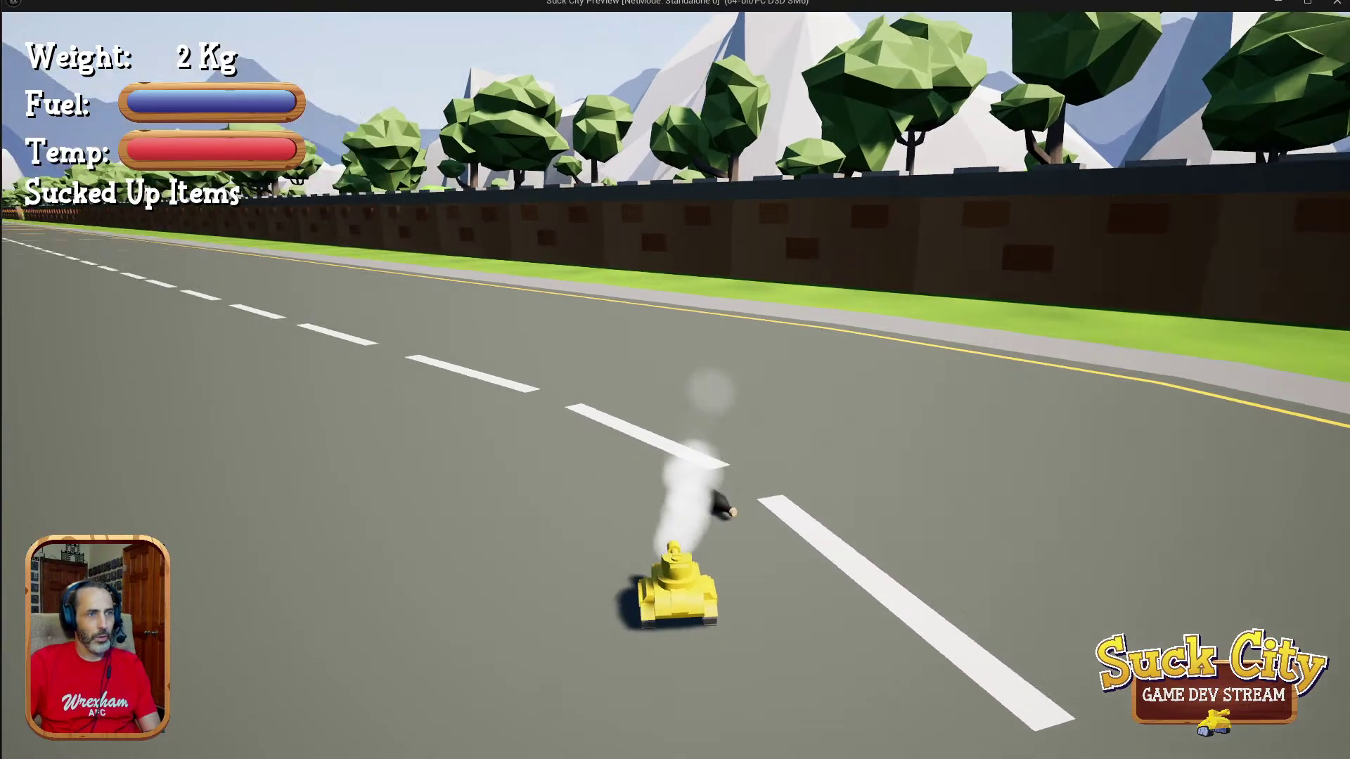
pyautogui.press('d')
pyautogui.press('a')
pyautogui.press('d')
pyautogui.press('s')
pyautogui.press('s')
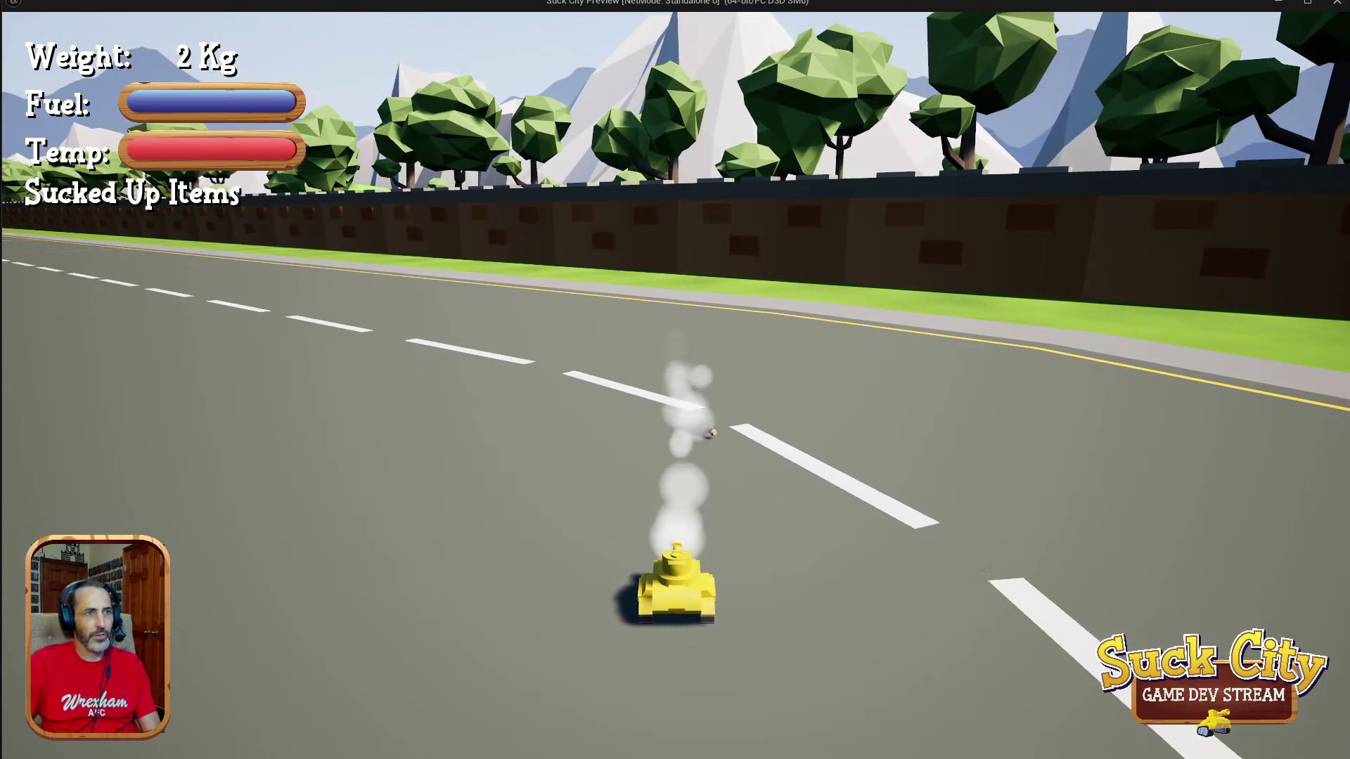
pyautogui.press('w')
pyautogui.press('d')
pyautogui.press('s')
pyautogui.press('a')
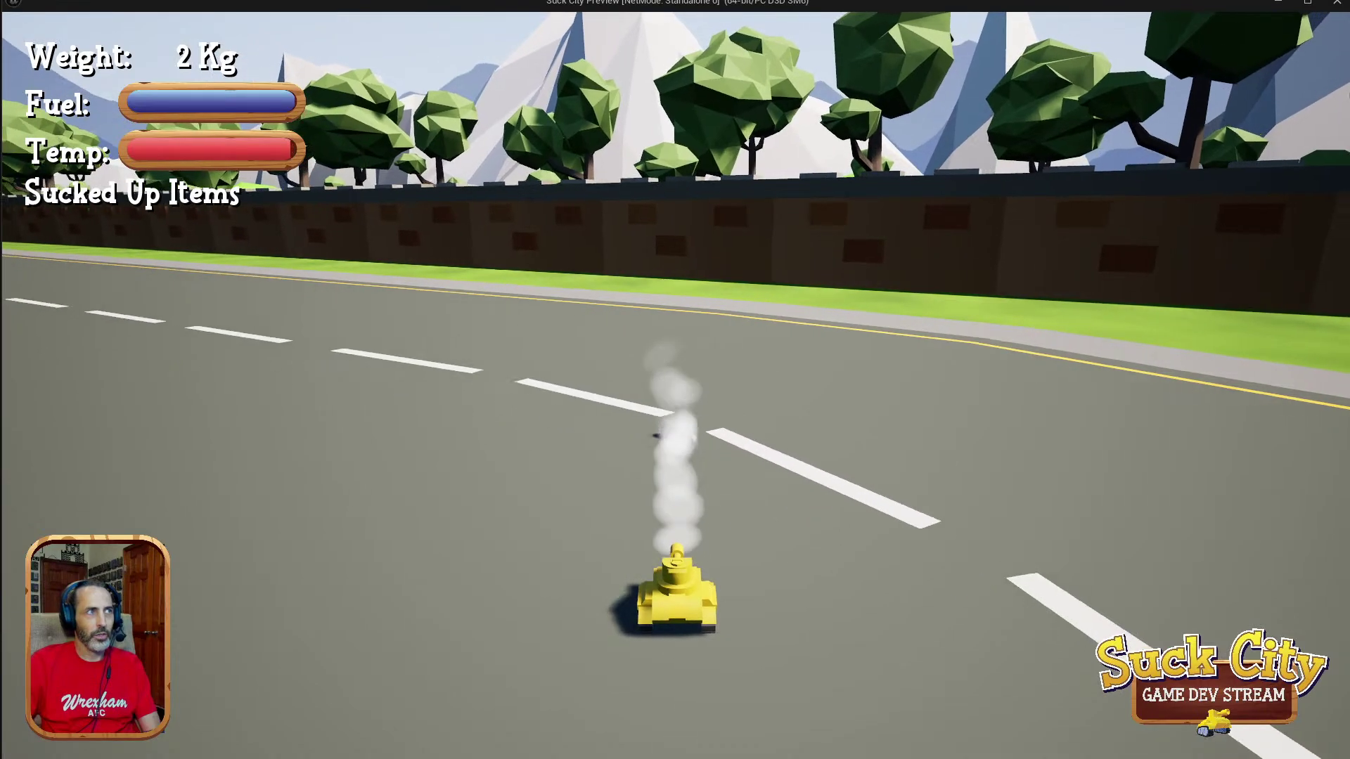
# Drive the tank up against the bottle and swing it round to face the long road beside the brick wall.
pyautogui.press('w')
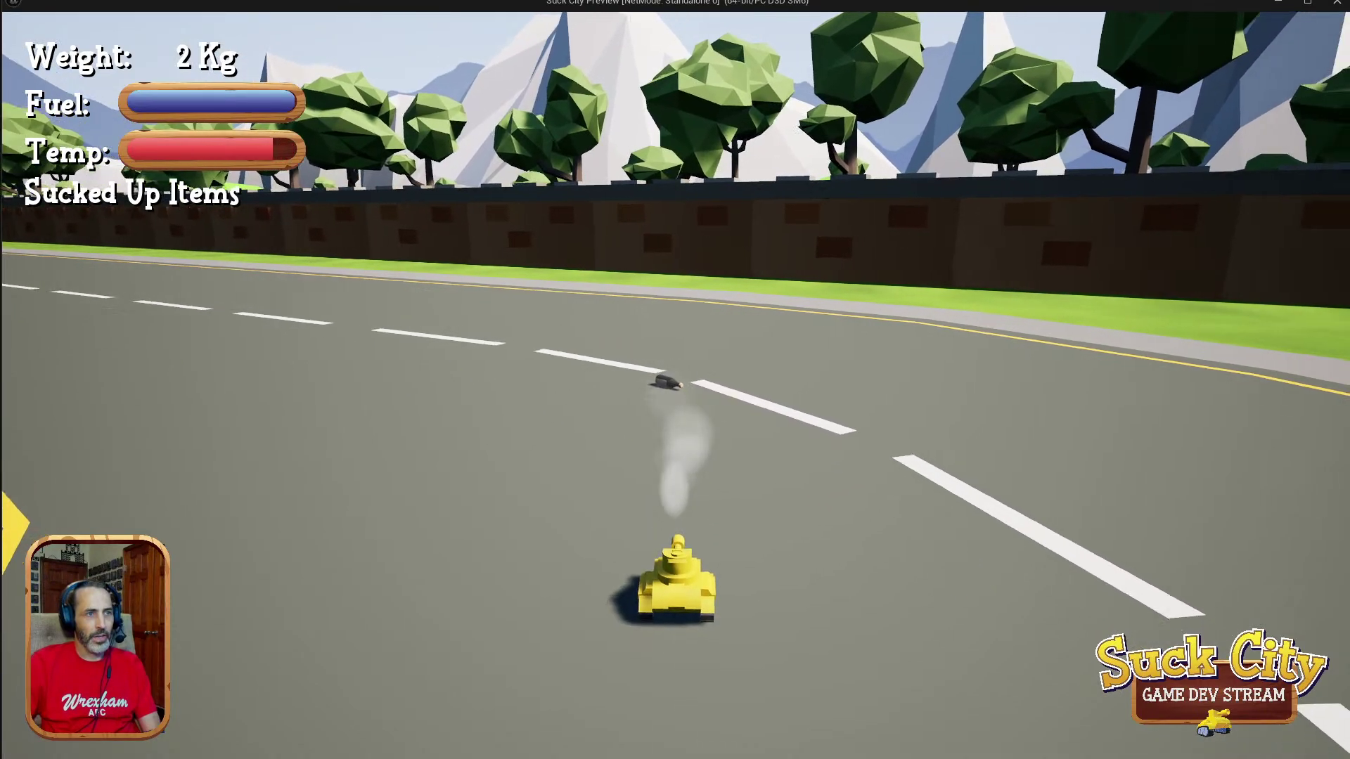
pyautogui.press('w')
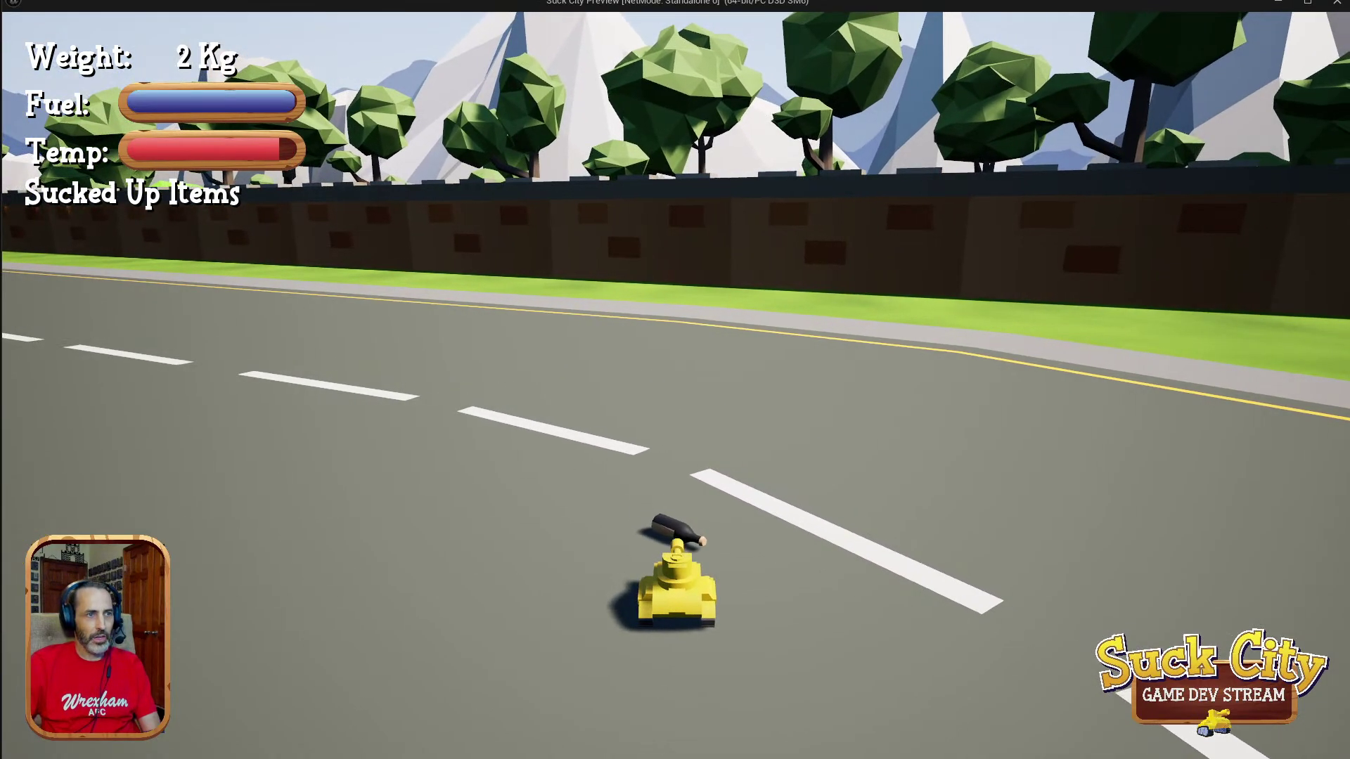
pyautogui.press('w')
pyautogui.press('a')
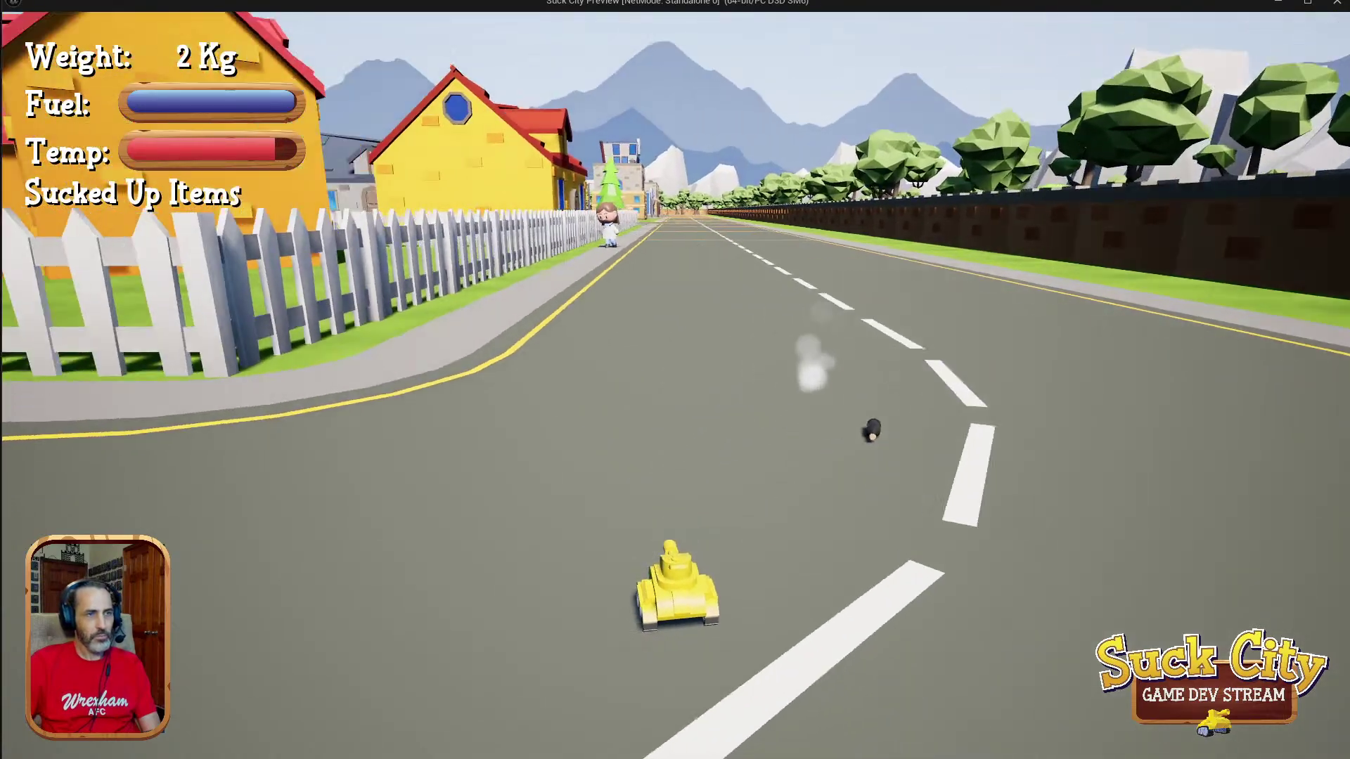
# Swing the tank away from the bend and drive it up to the policeman beside the dark fence.
pyautogui.press('a')
pyautogui.press('w')
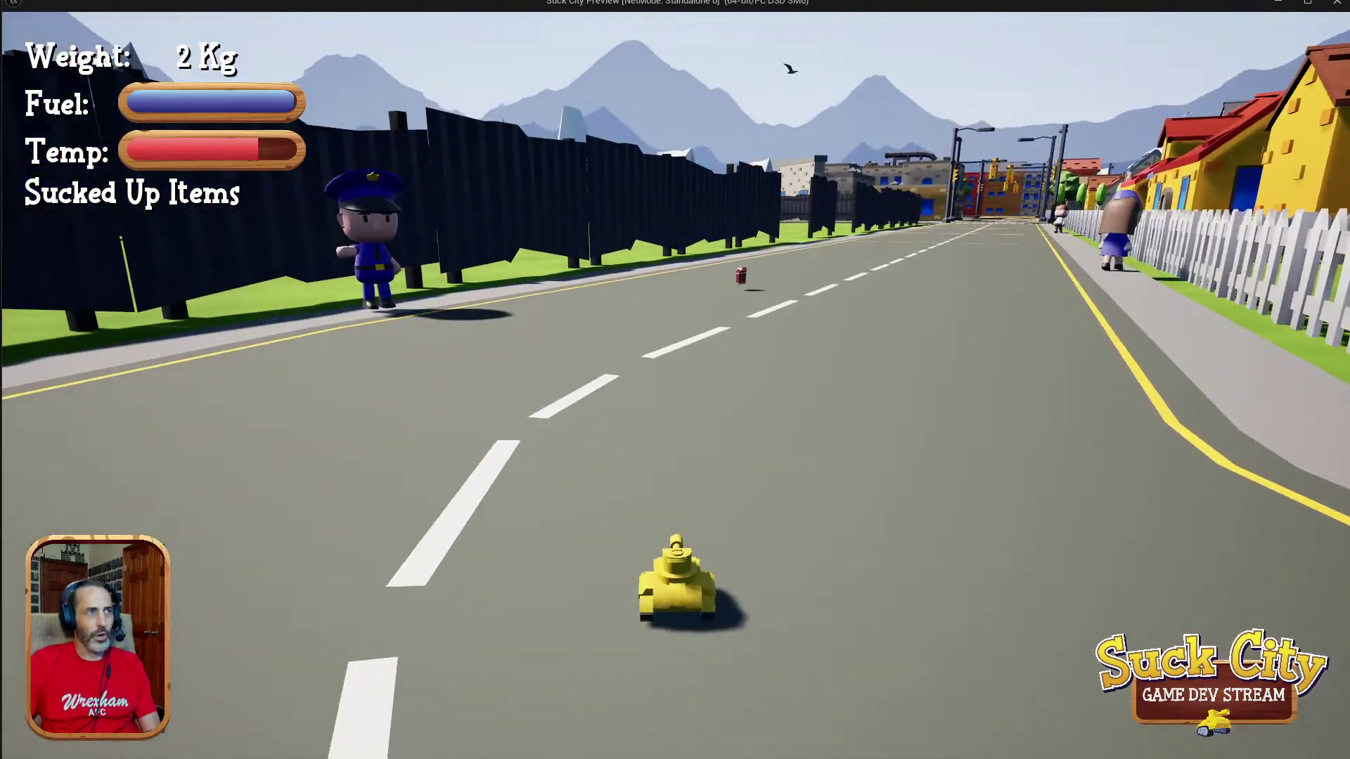
pyautogui.press('a')
pyautogui.press('w')
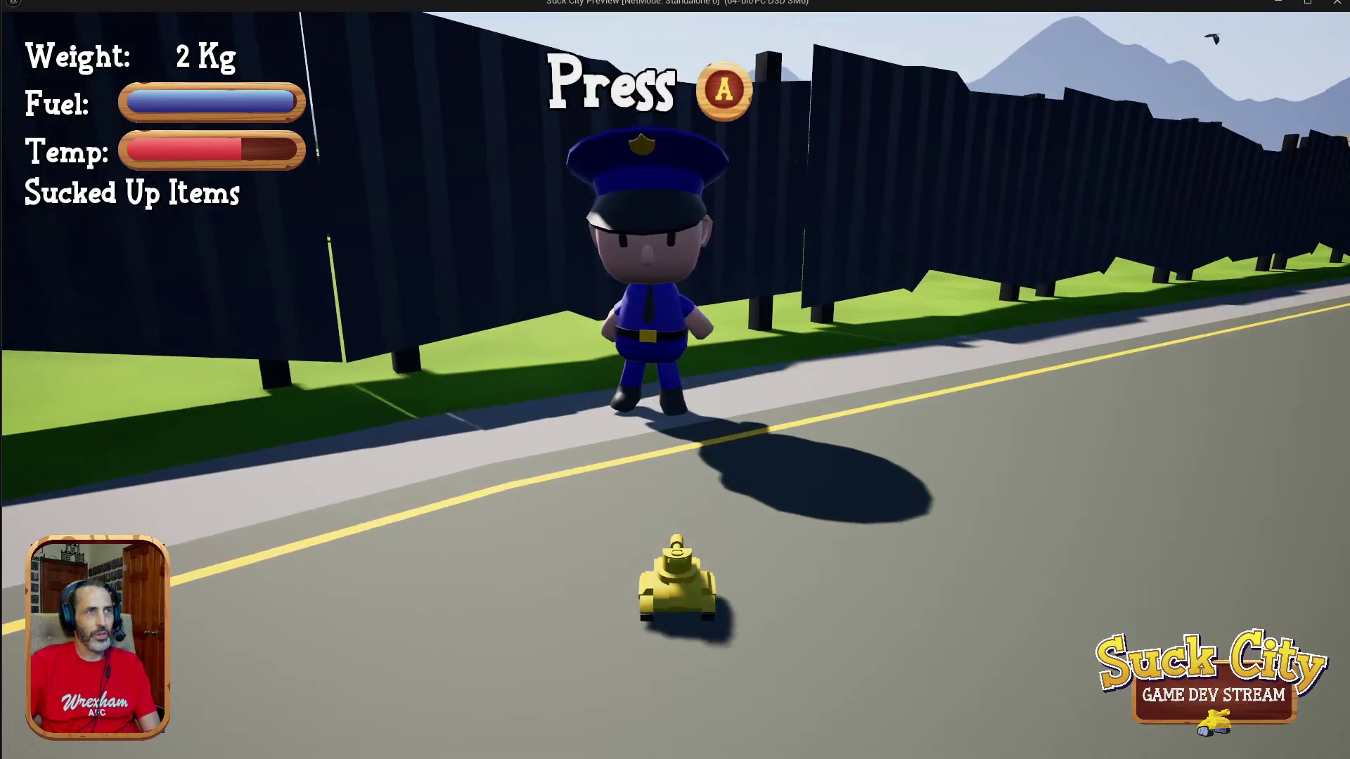
# Talk to the policeman and go through his whole dialogue about the lost donuts.
pyautogui.press('e')
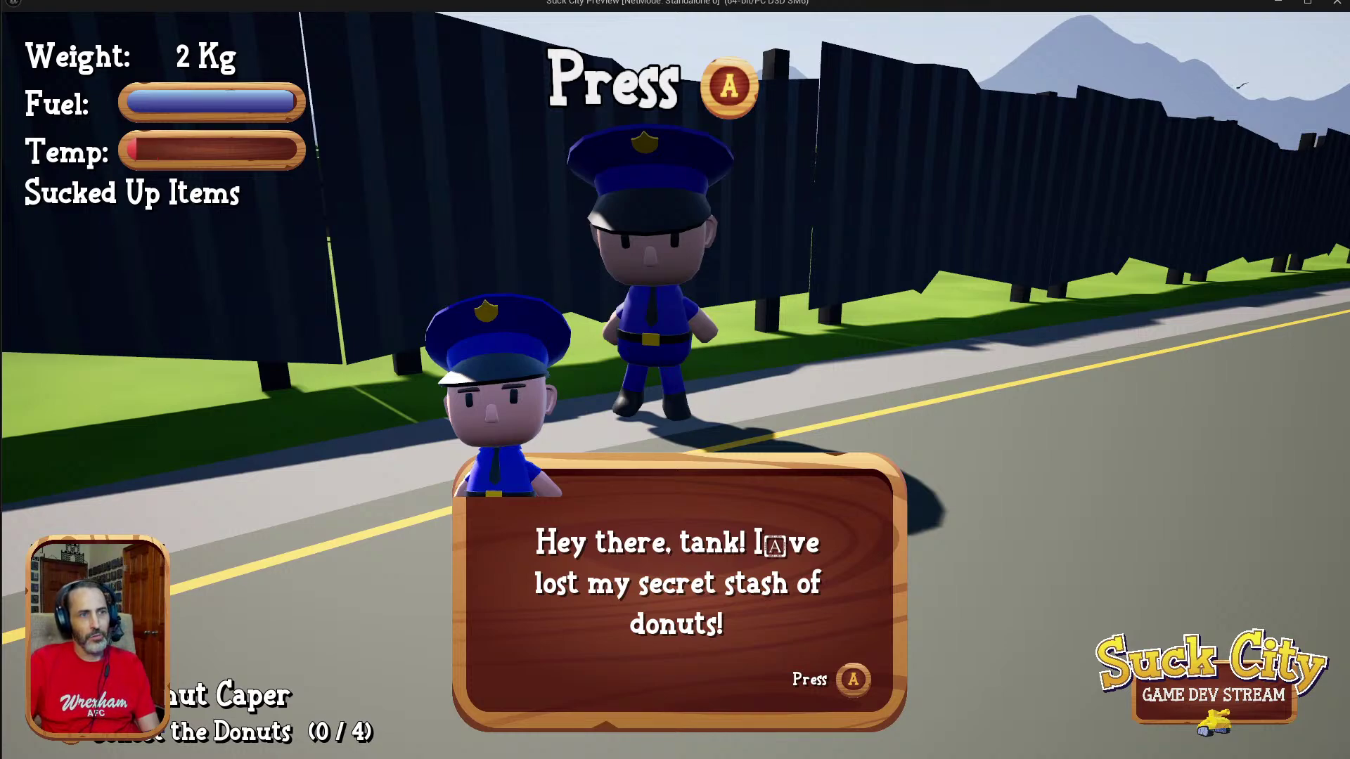
pyautogui.press('a')
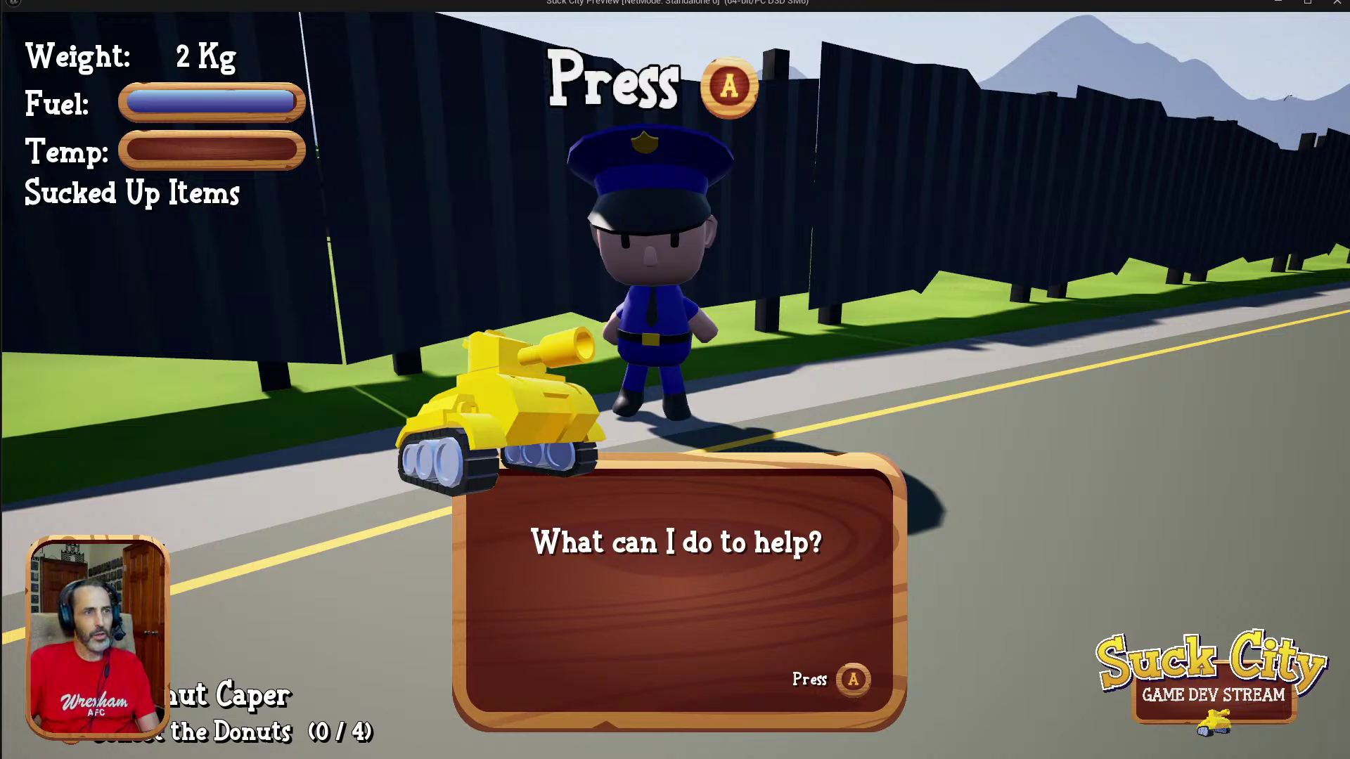
pyautogui.press('a')
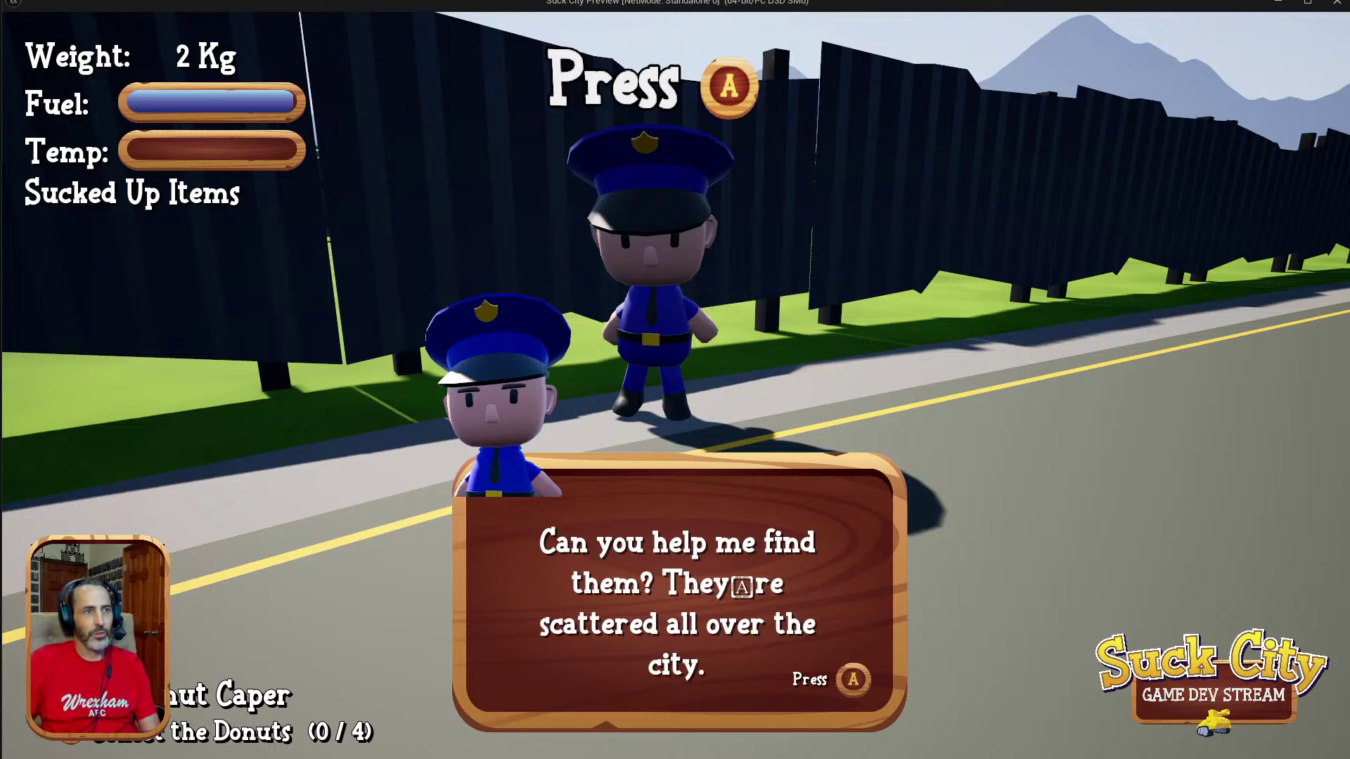
pyautogui.press('a')
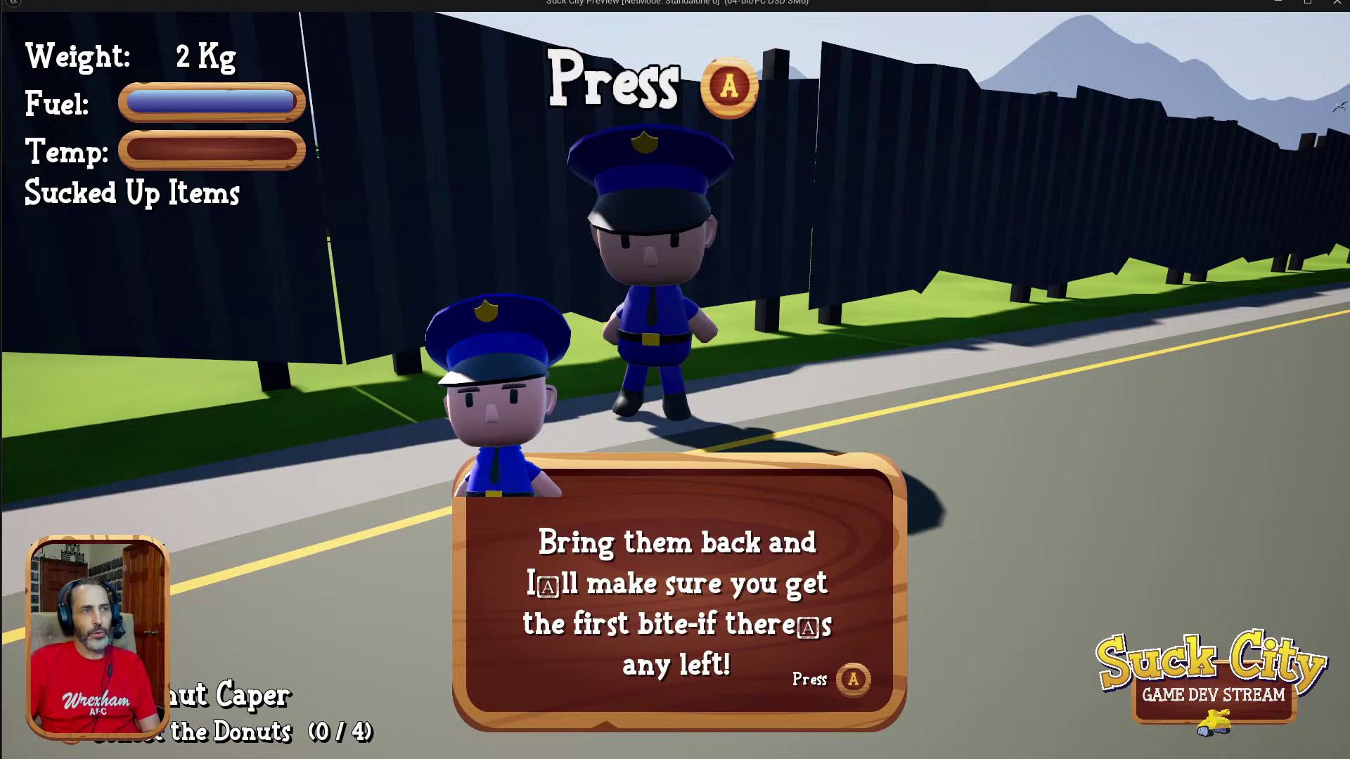
pyautogui.press('a')
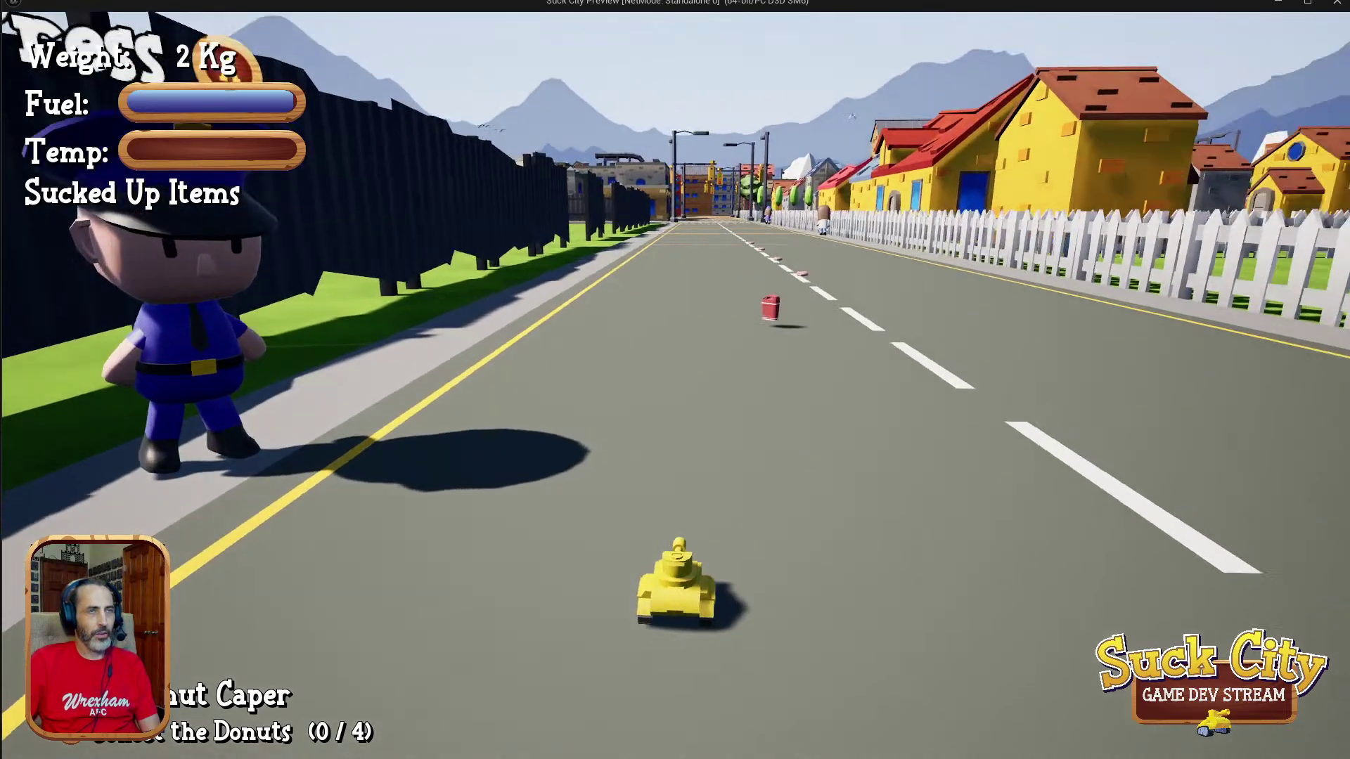
# Drive past the fuel can and along the road's centre line, sucking up the four donuts.
pyautogui.press('w')
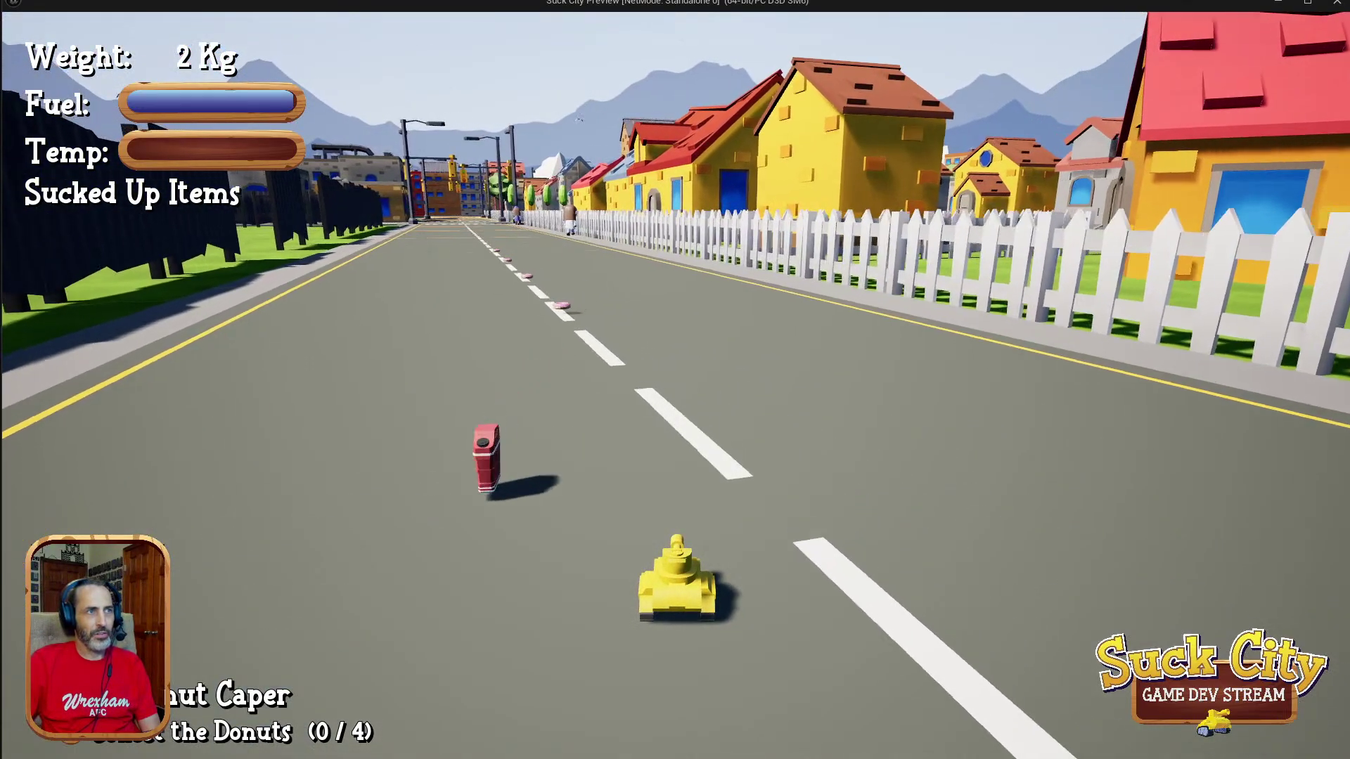
pyautogui.press('a')
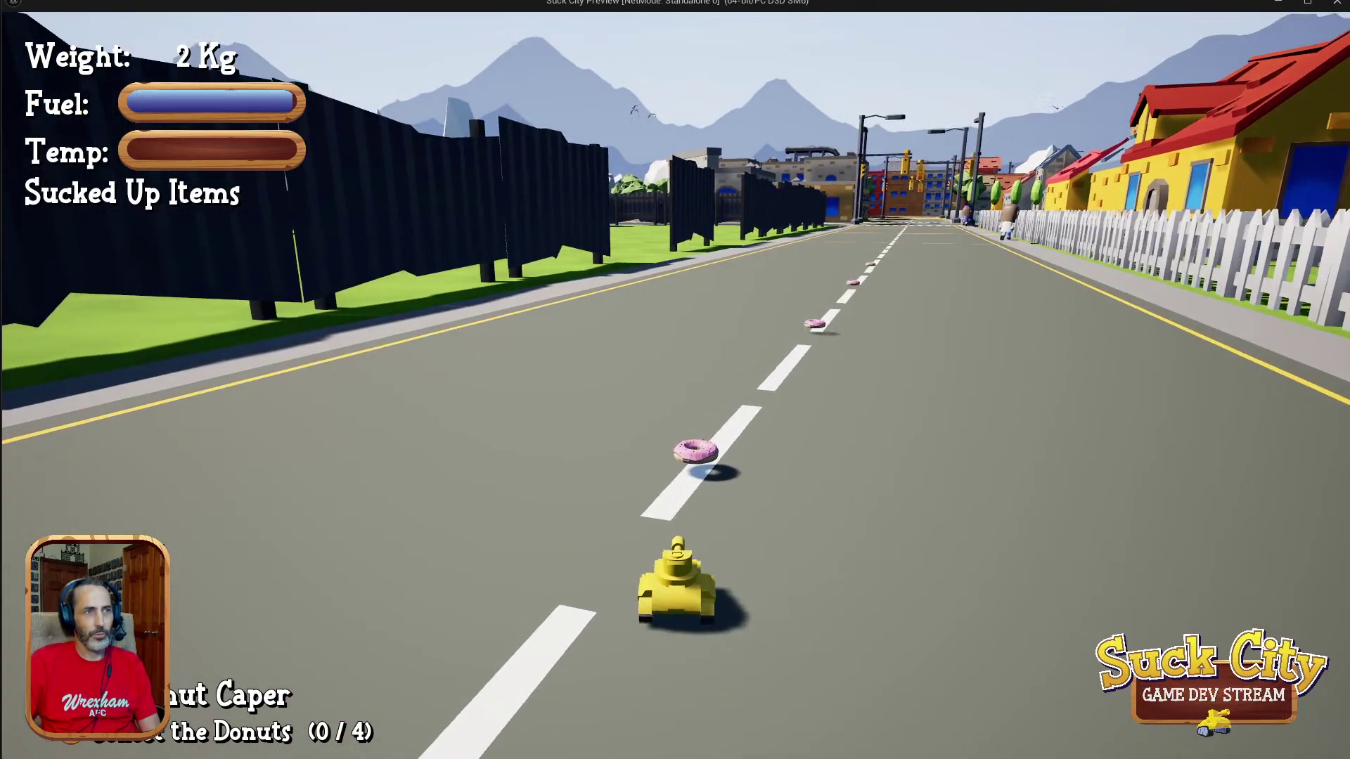
pyautogui.press('d')
pyautogui.press('d')
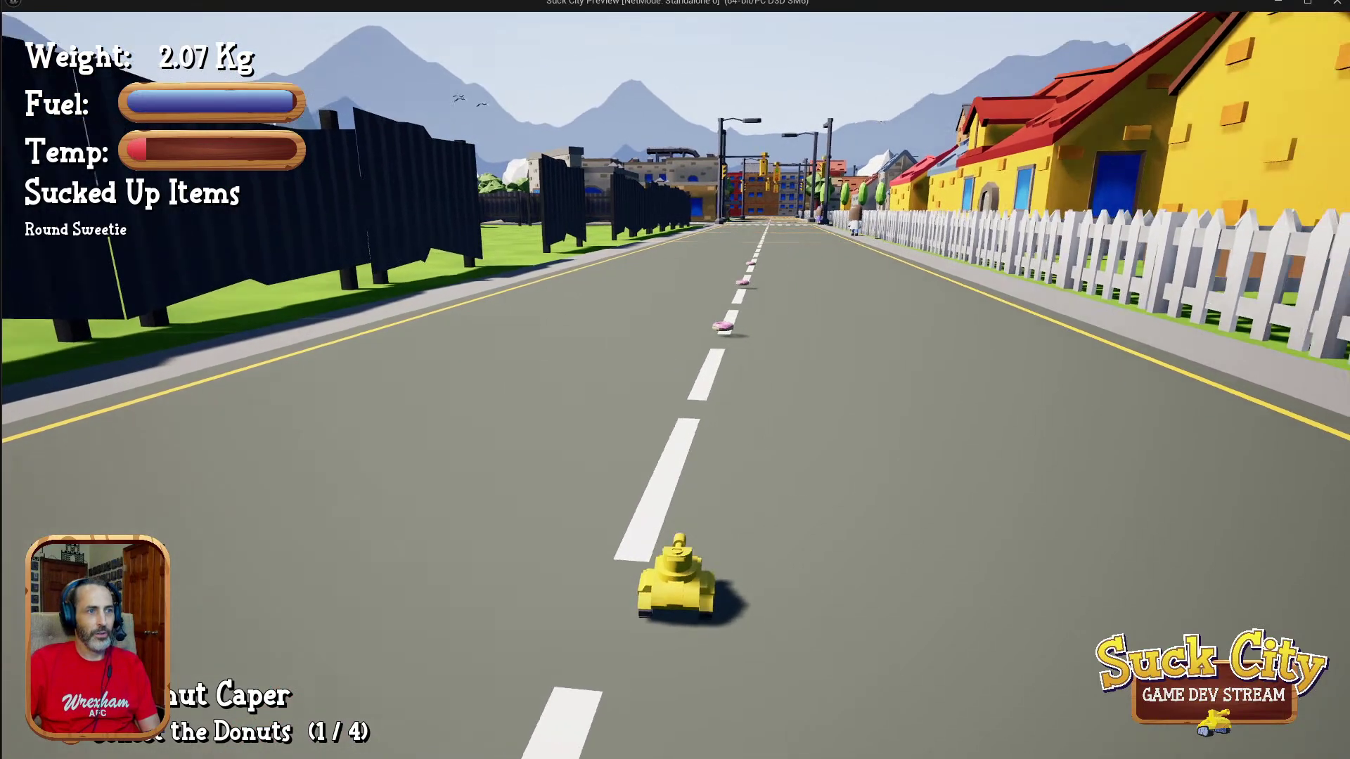
pyautogui.press('a')
pyautogui.press('a')
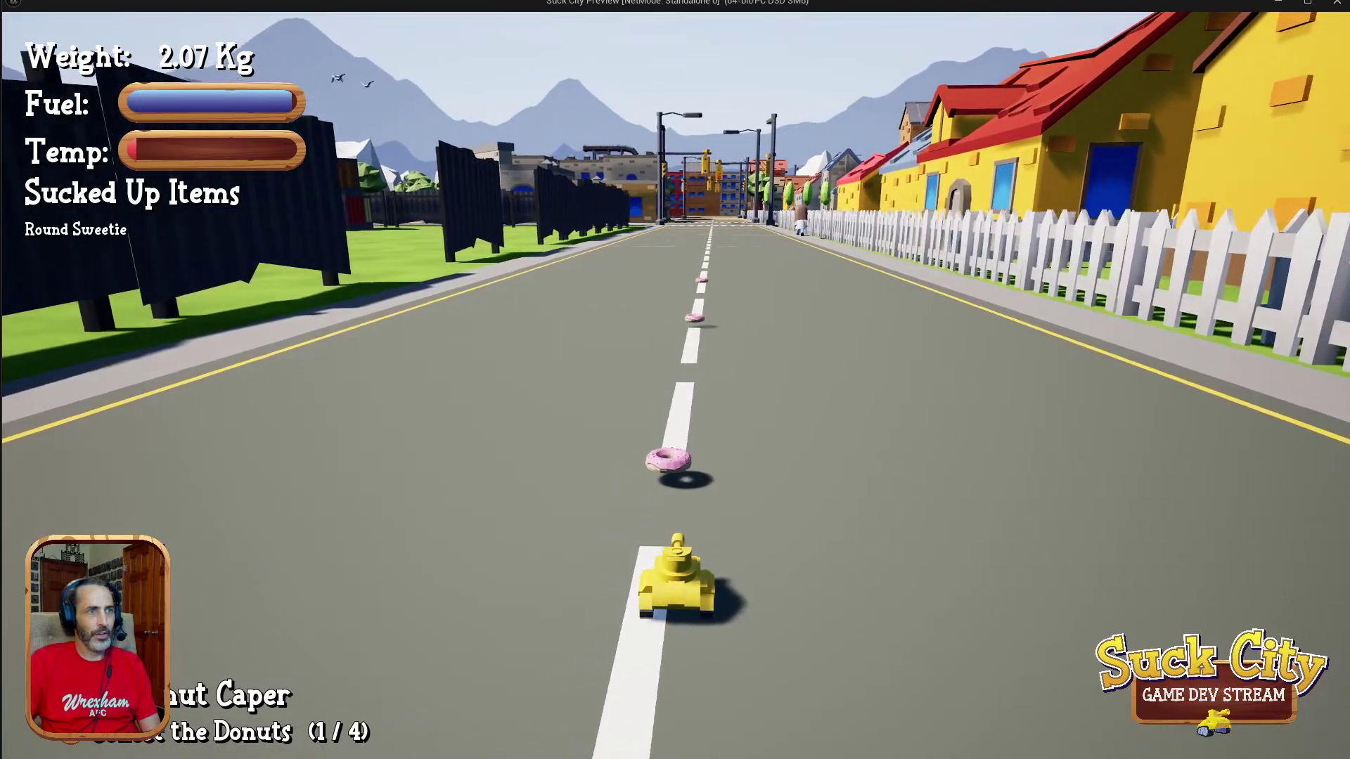
pyautogui.press('d')
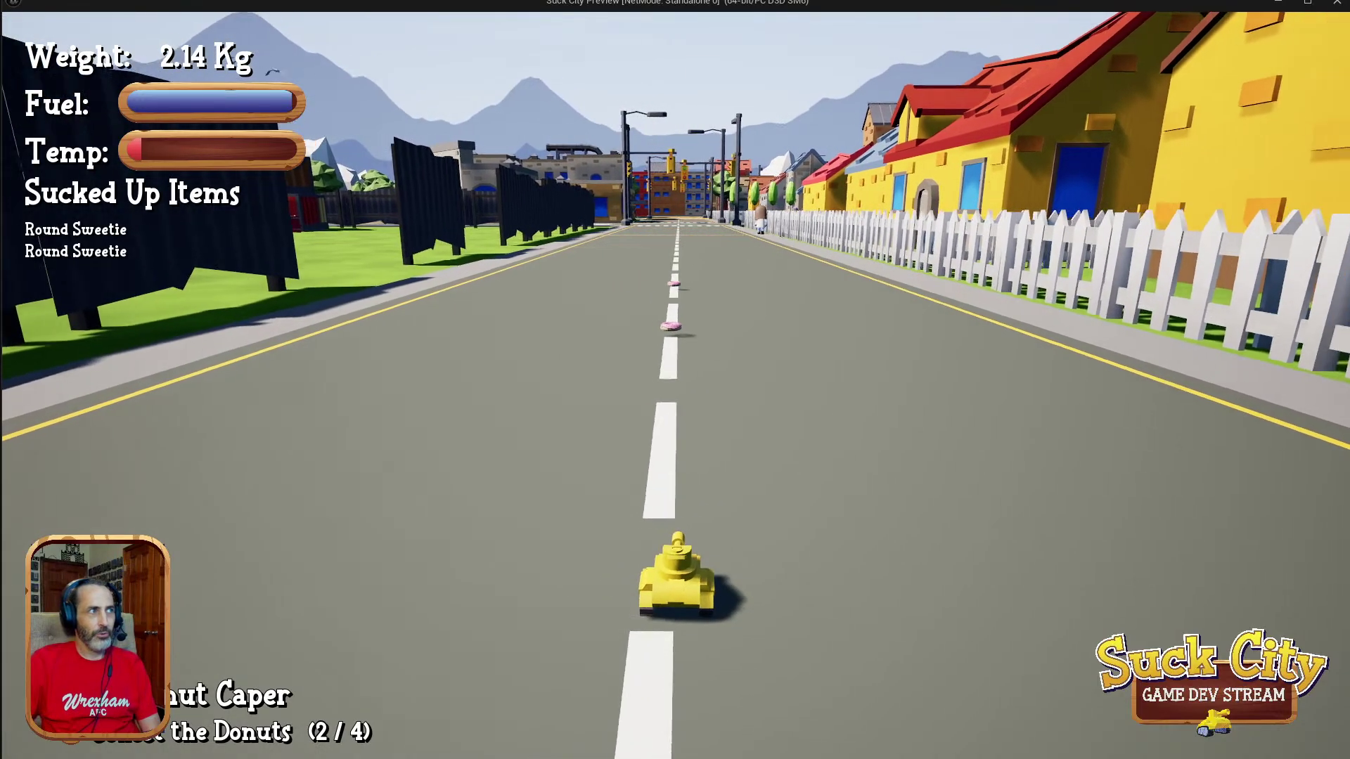
pyautogui.press('a')
pyautogui.press('d')
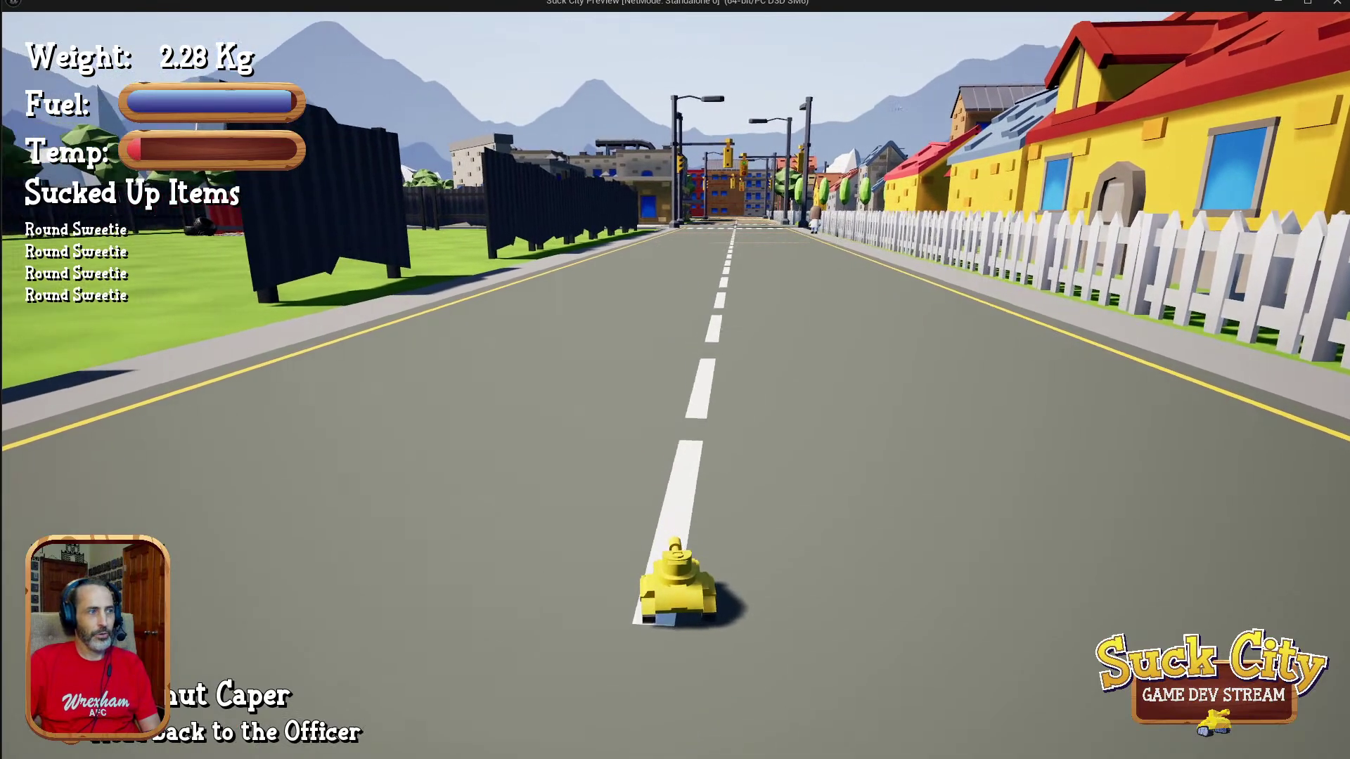
# Turn the tank round and drive it back along the fence to the policeman's objective marker.
pyautogui.press('a')
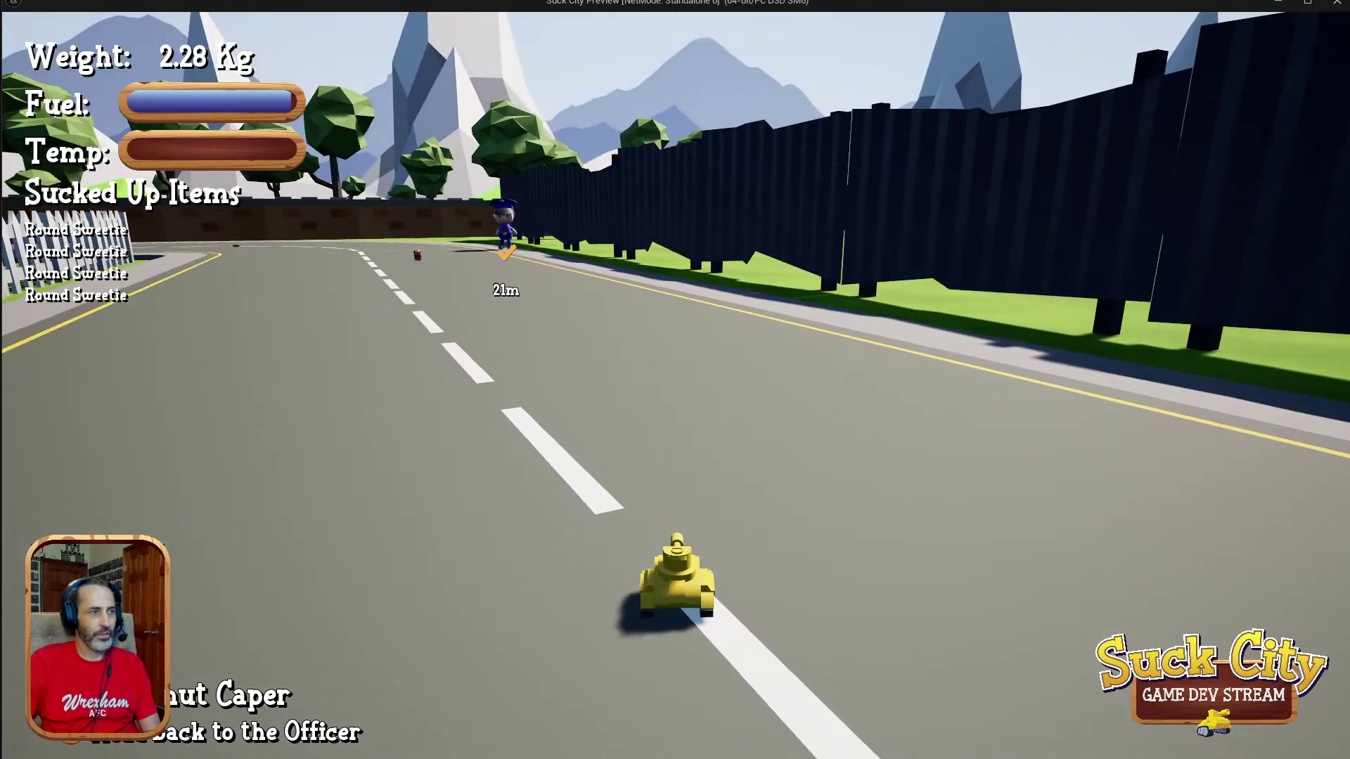
pyautogui.press('a')
pyautogui.press('w')
pyautogui.press('d')
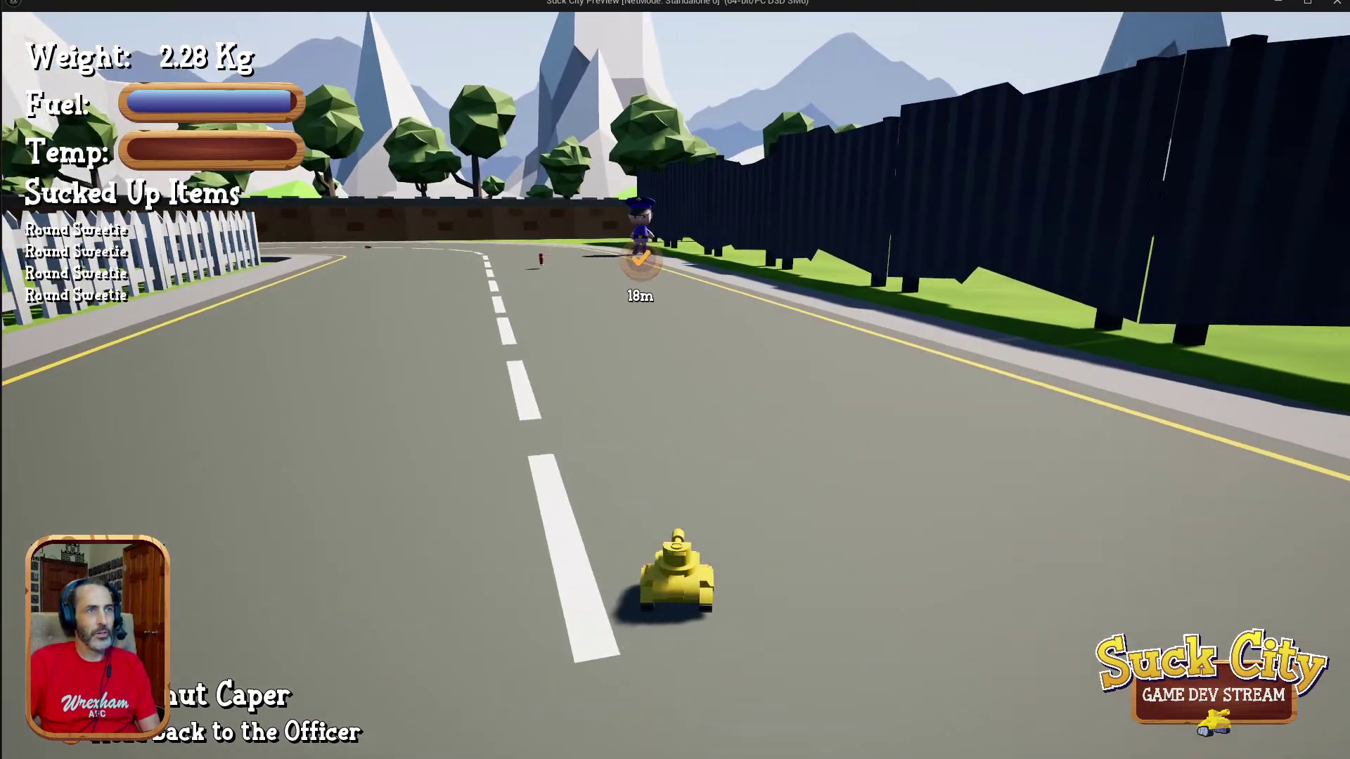
pyautogui.press('w')
pyautogui.press('d')
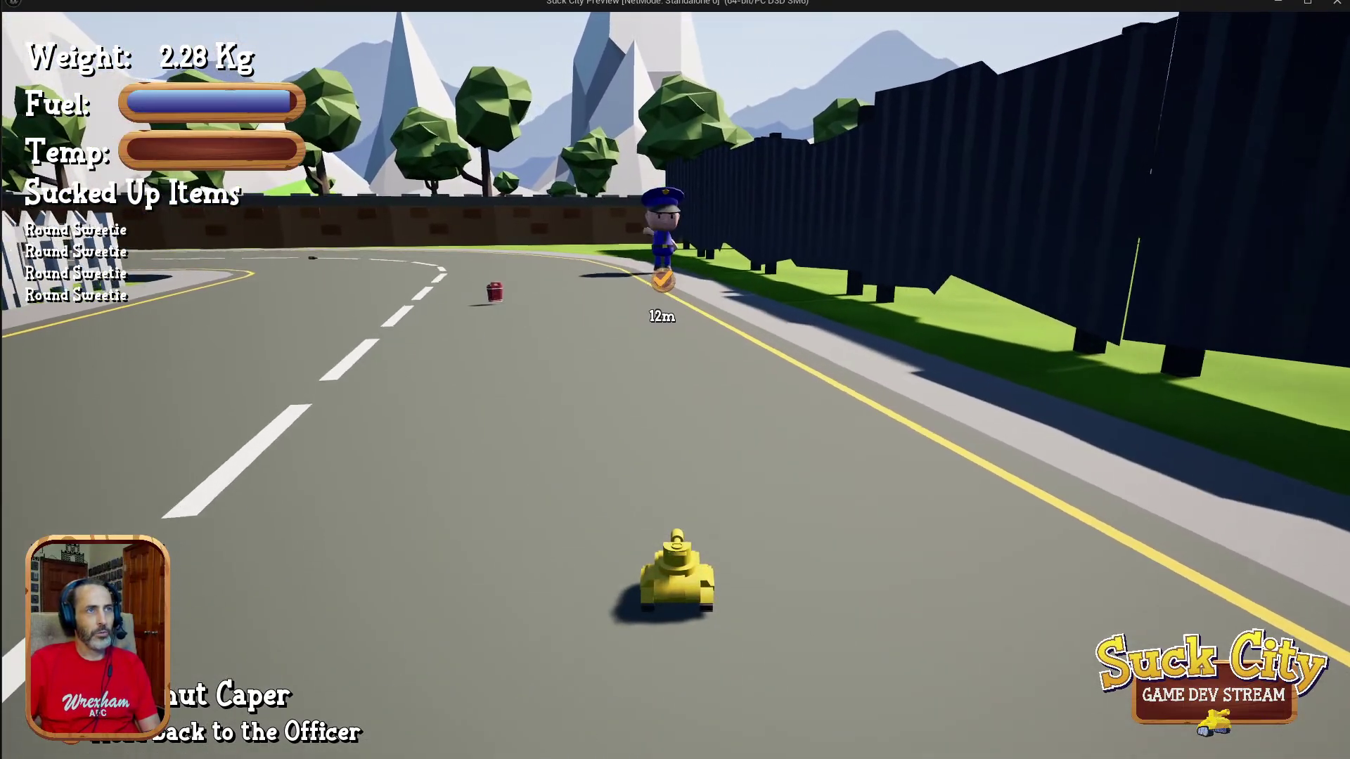
pyautogui.press('w')
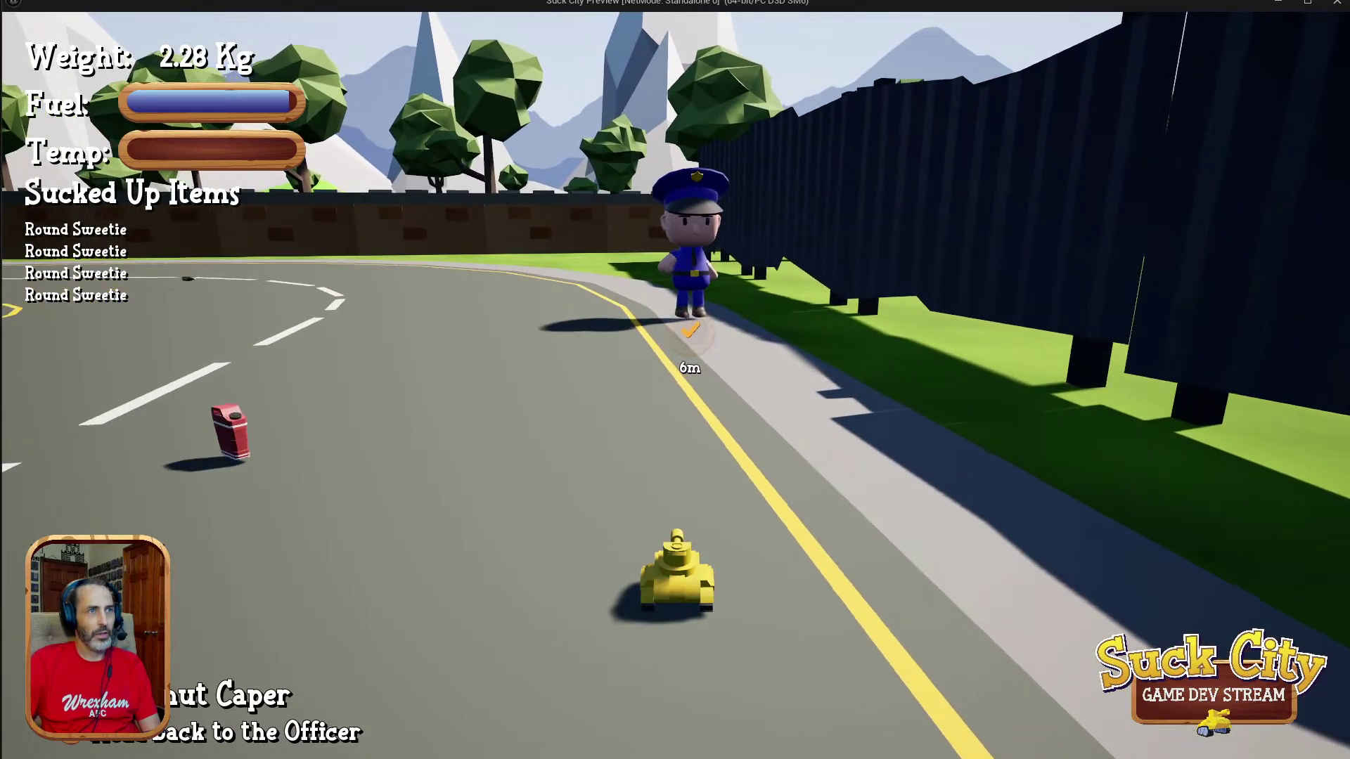
pyautogui.press('w')
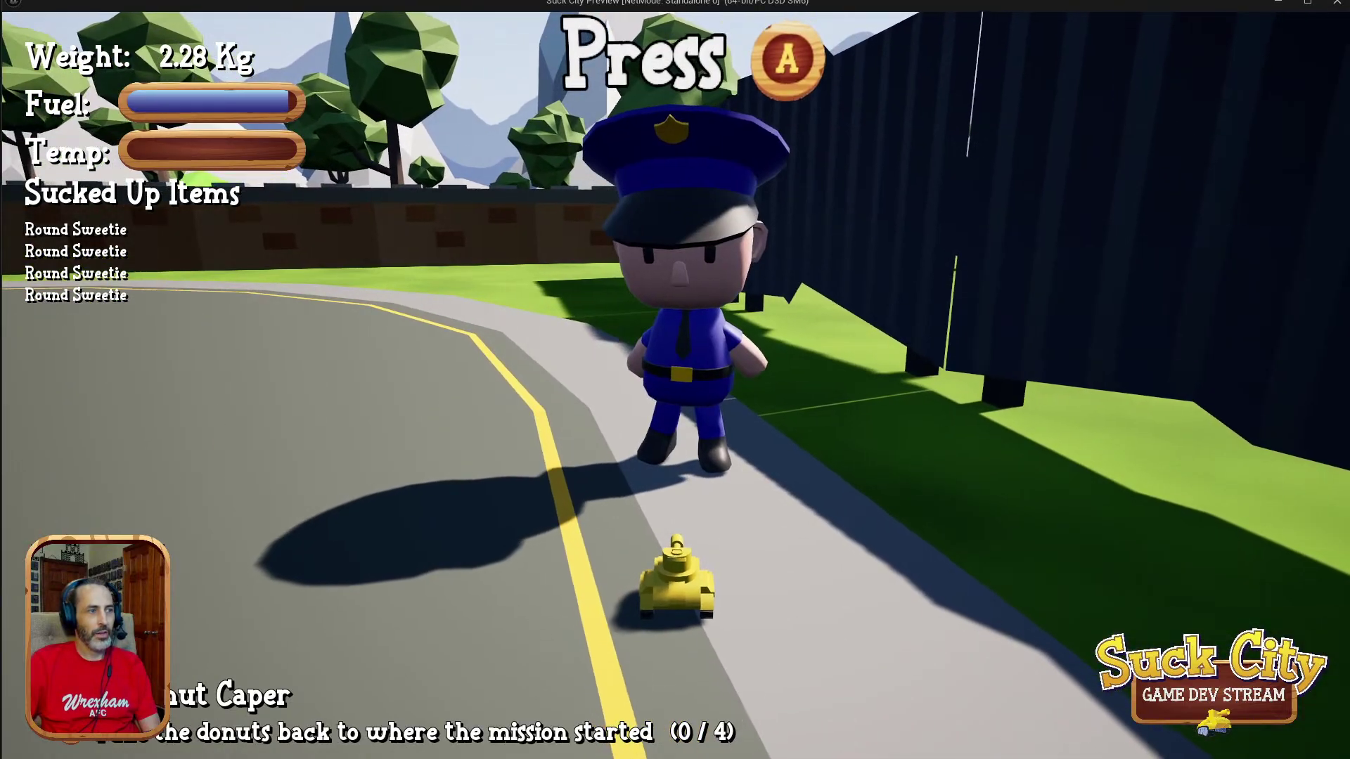
# Back away slightly, hand the four donuts over to the policeman, and go through his thank-you dialogue.
pyautogui.press('s')
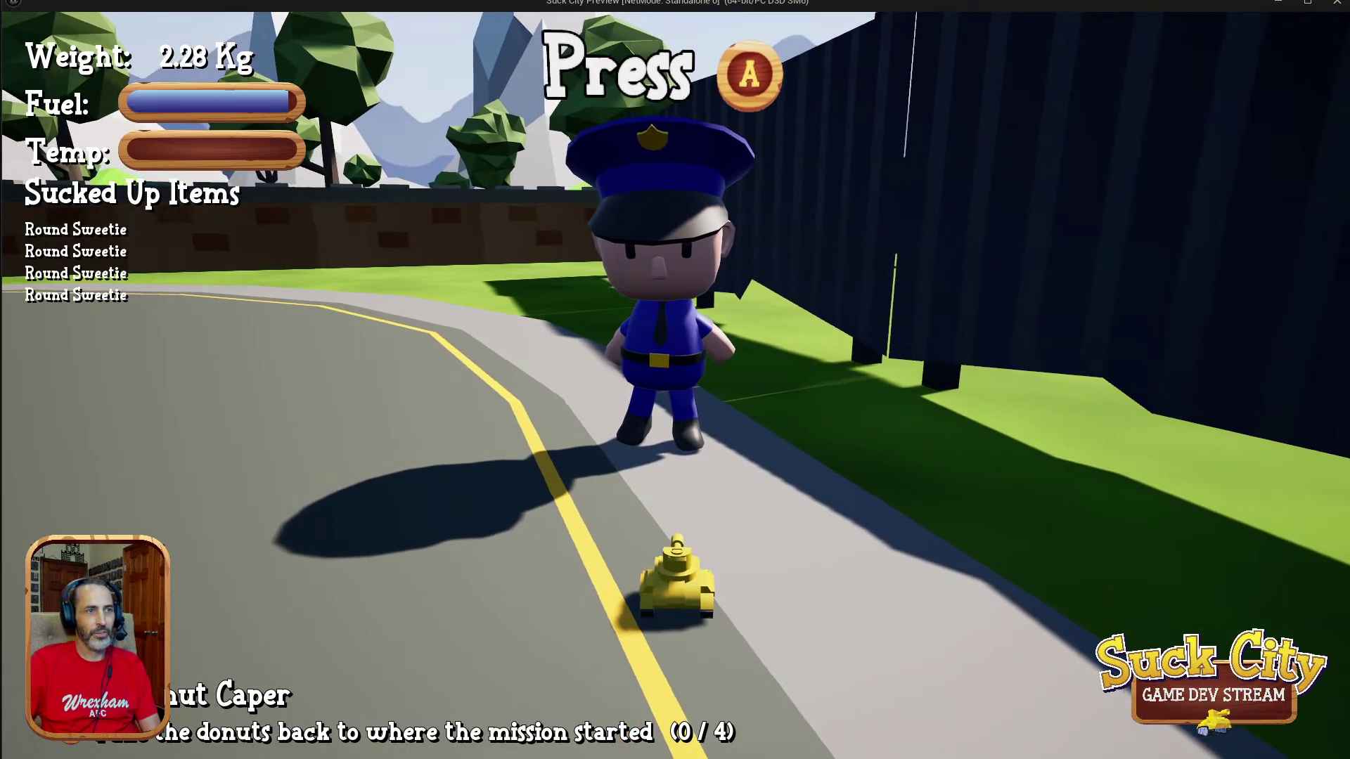
pyautogui.press('s')
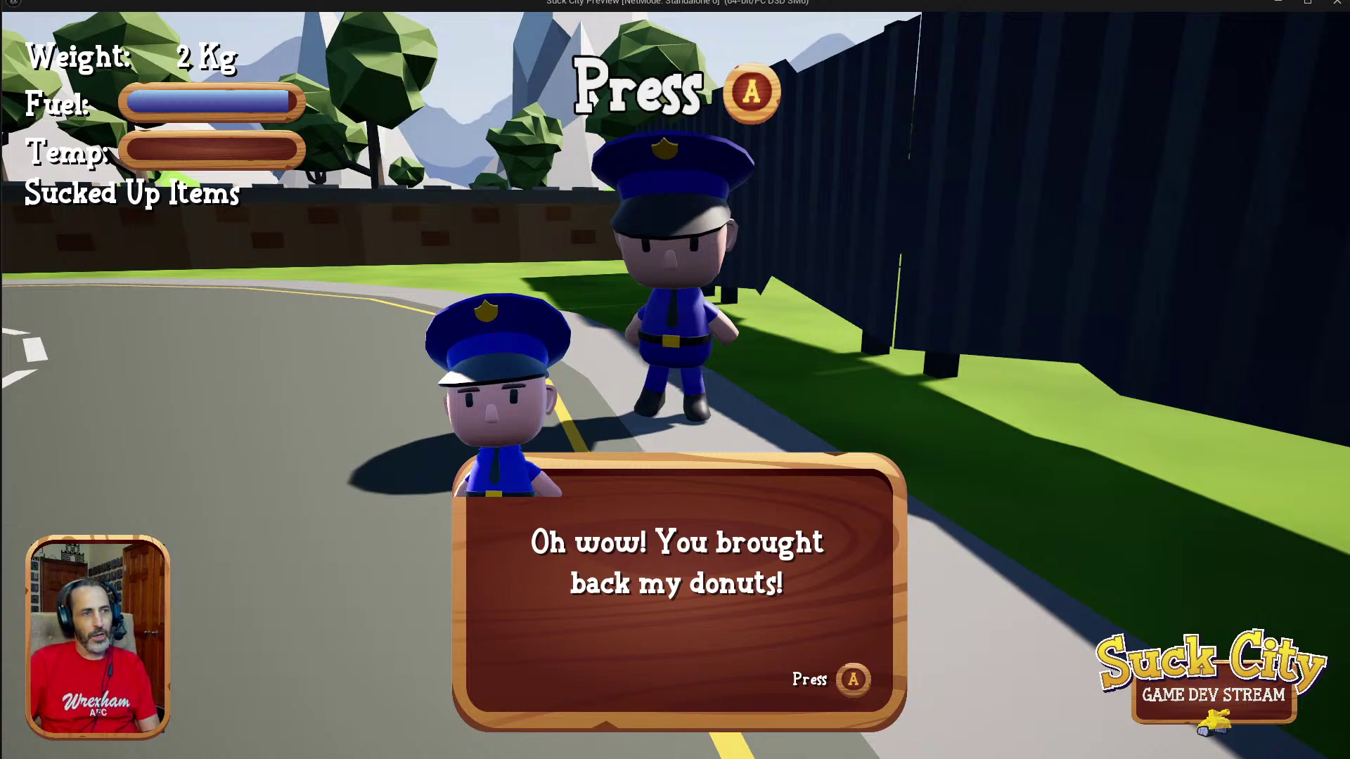
pyautogui.press('a')
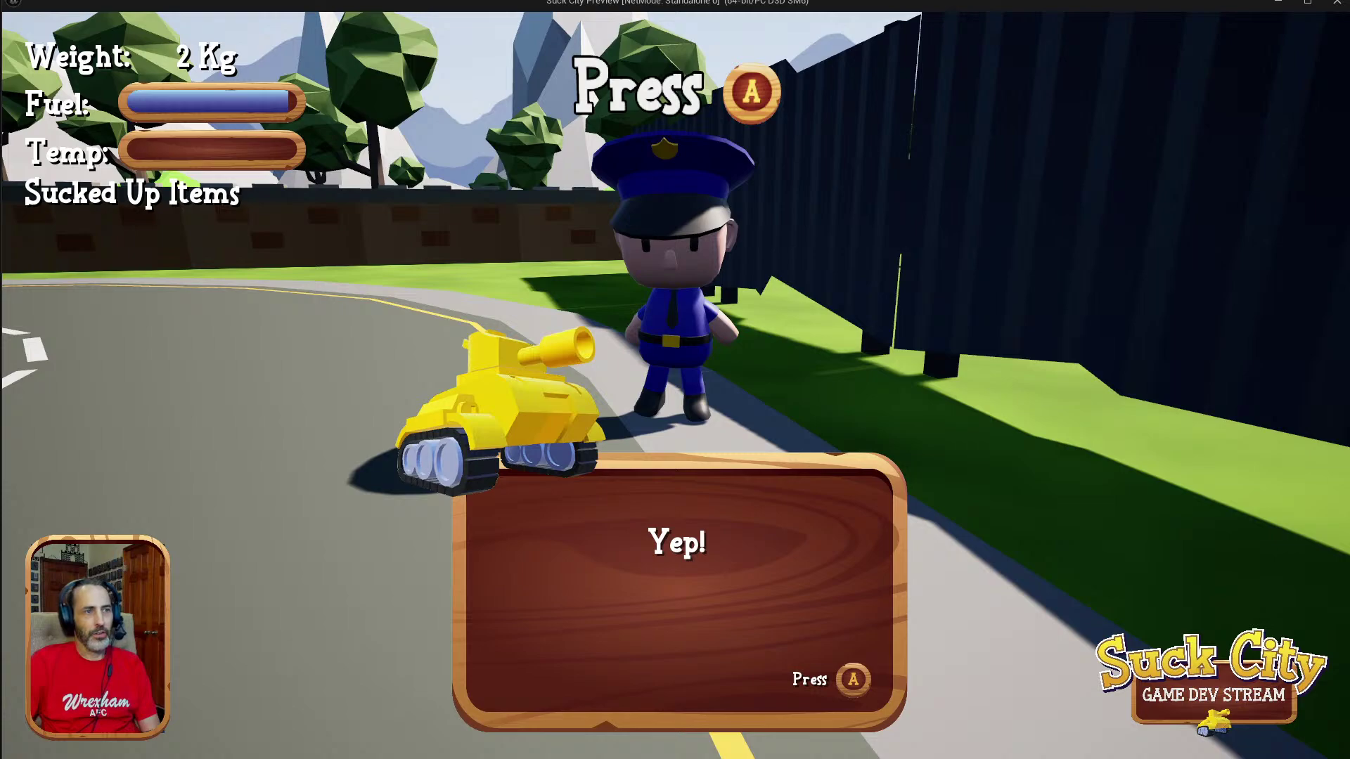
pyautogui.press('a')
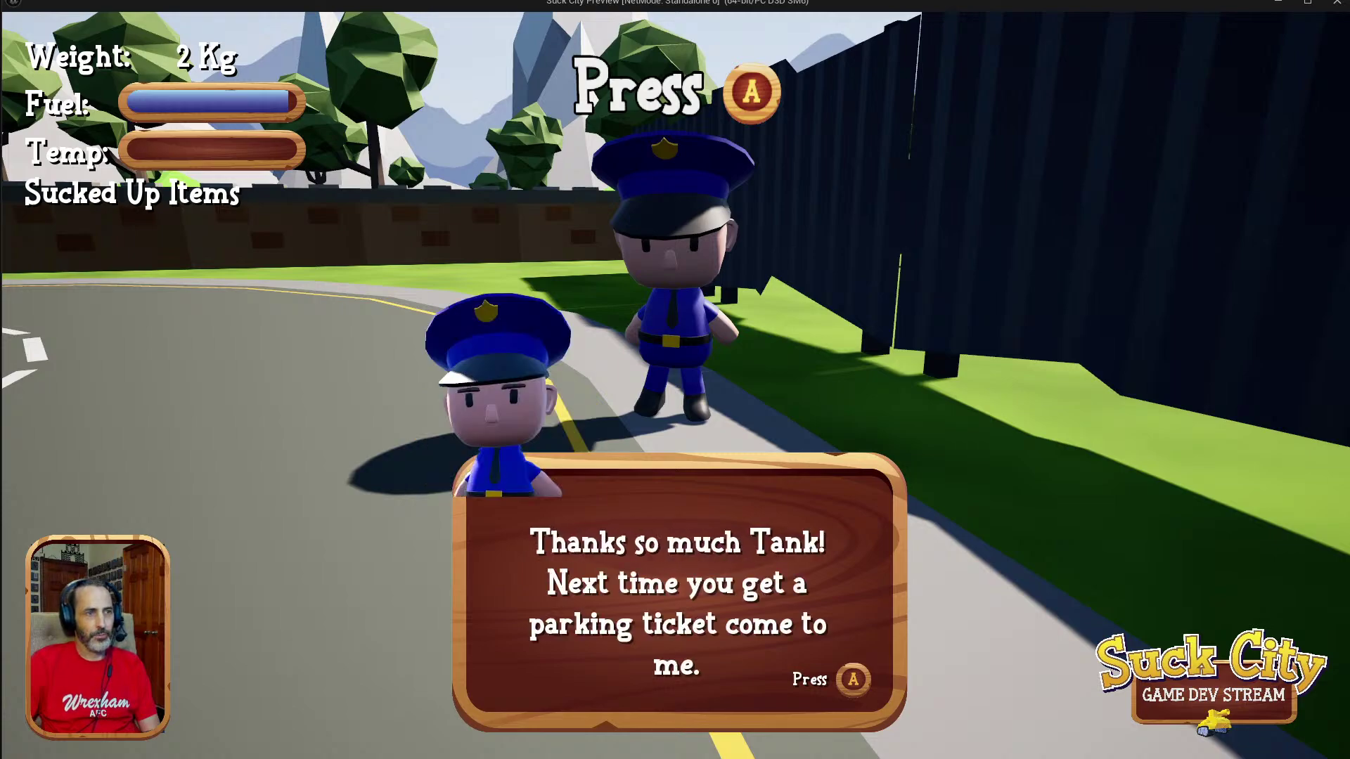
pyautogui.press('a')
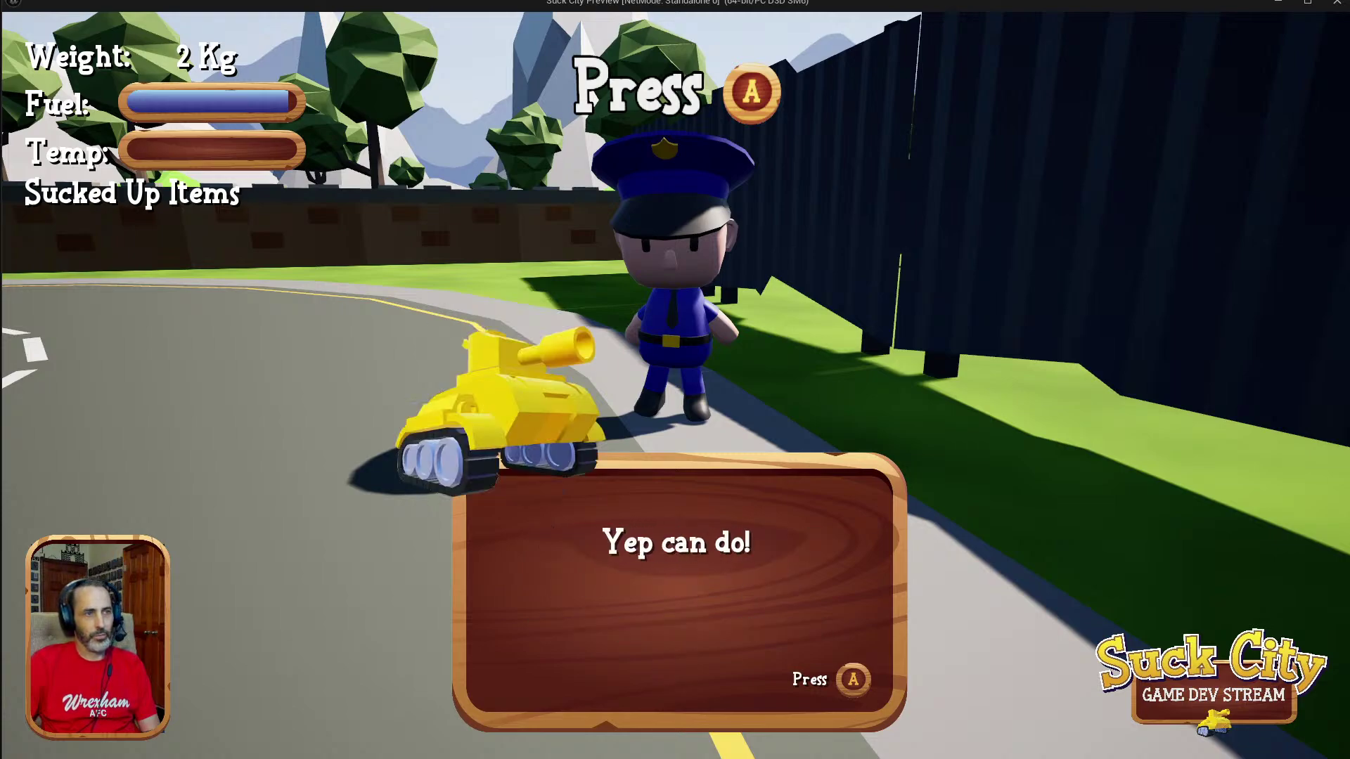
pyautogui.press('a')
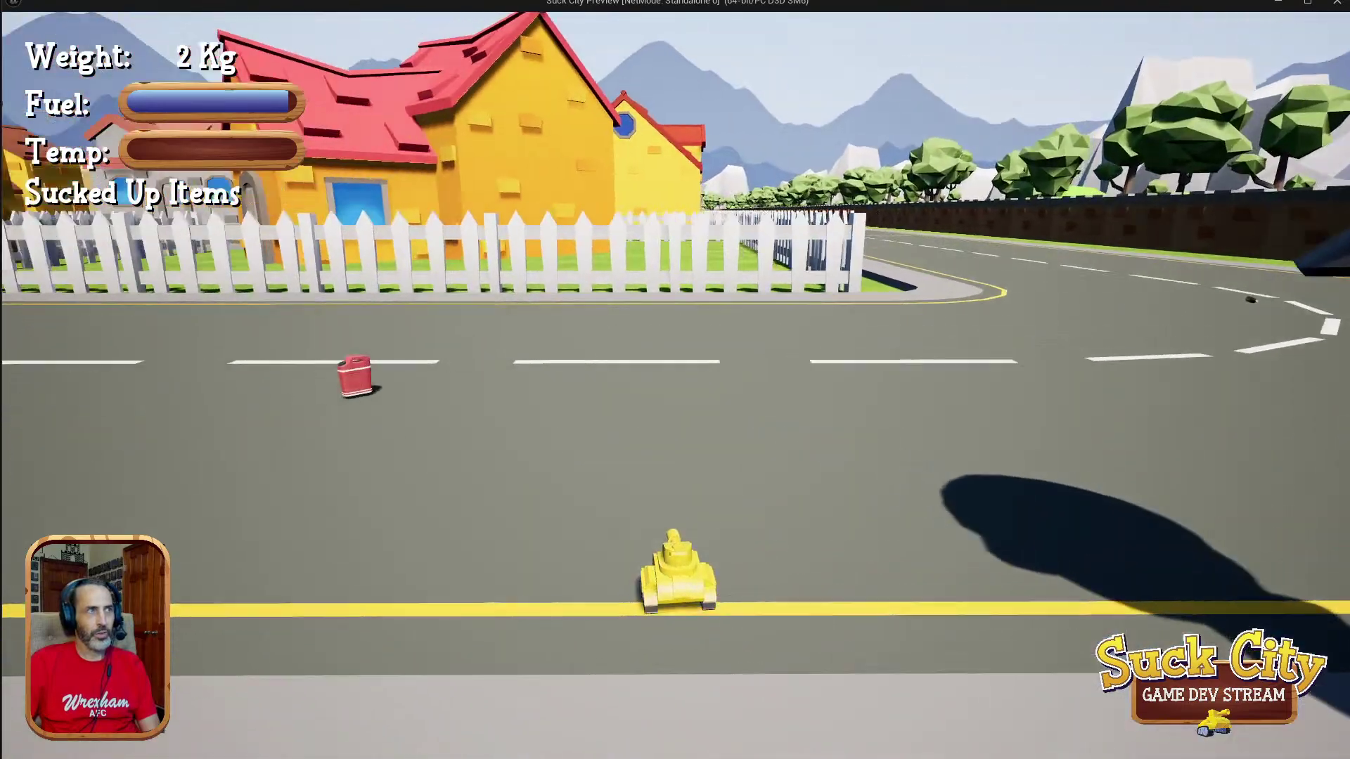
# Drive the tank away from the policeman onto the street and fly it along above the centre line.
pyautogui.press('w')
pyautogui.press('a')
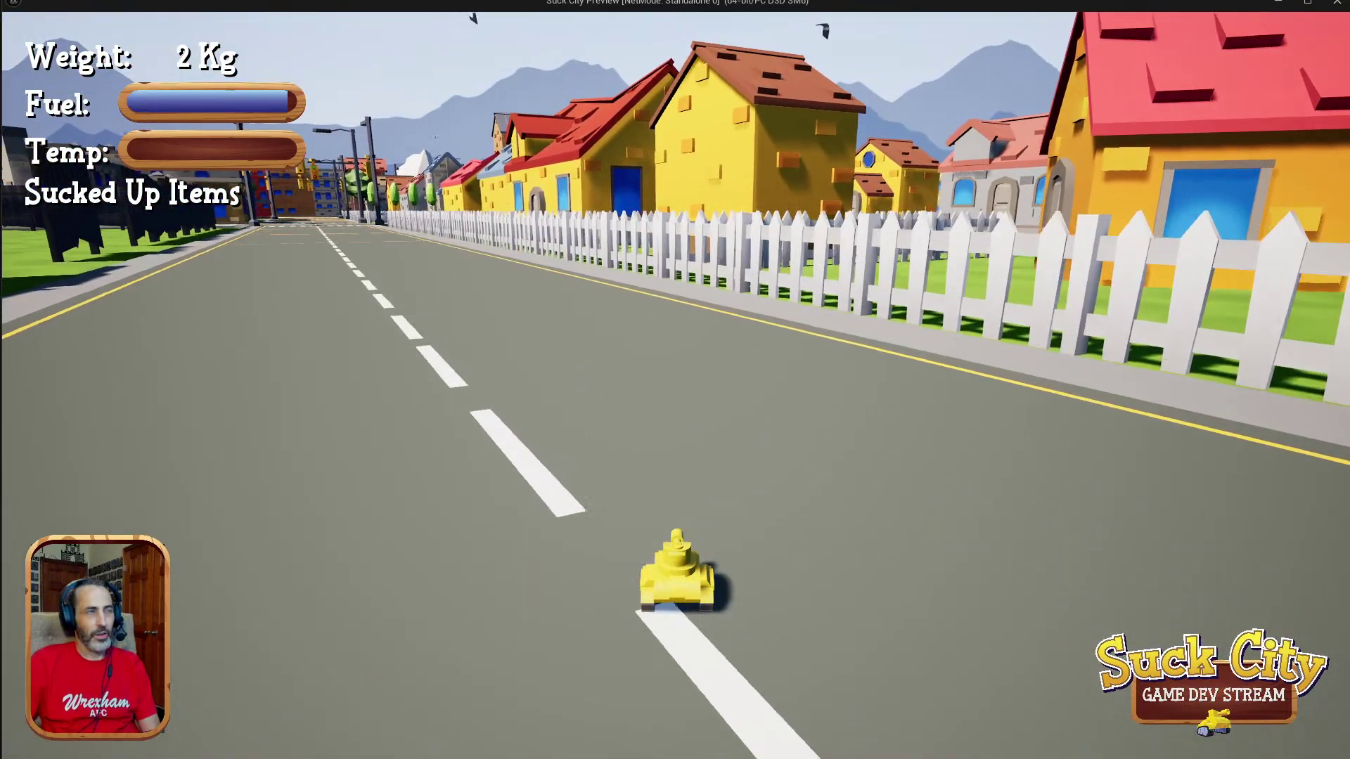
pyautogui.press('a')
pyautogui.press('d')
pyautogui.press('space')
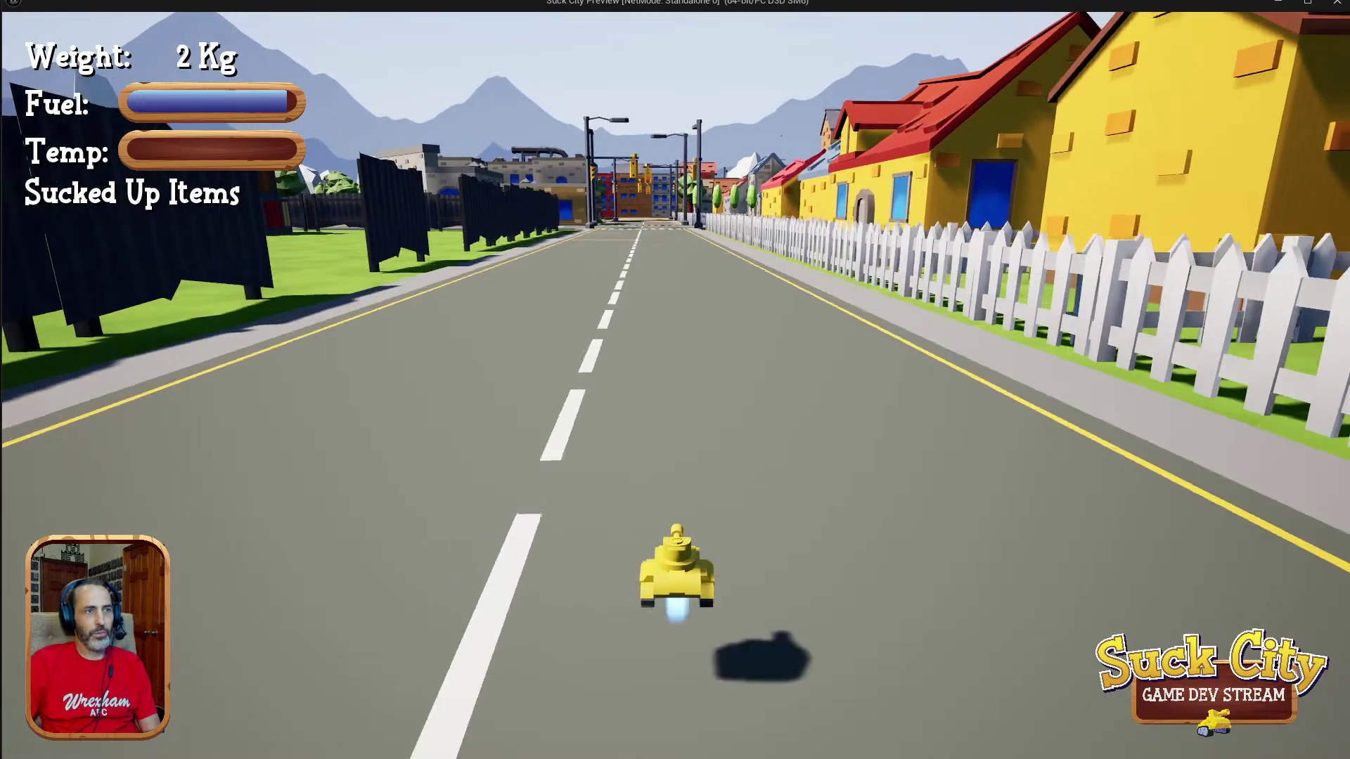
pyautogui.press('w')
pyautogui.press('a')
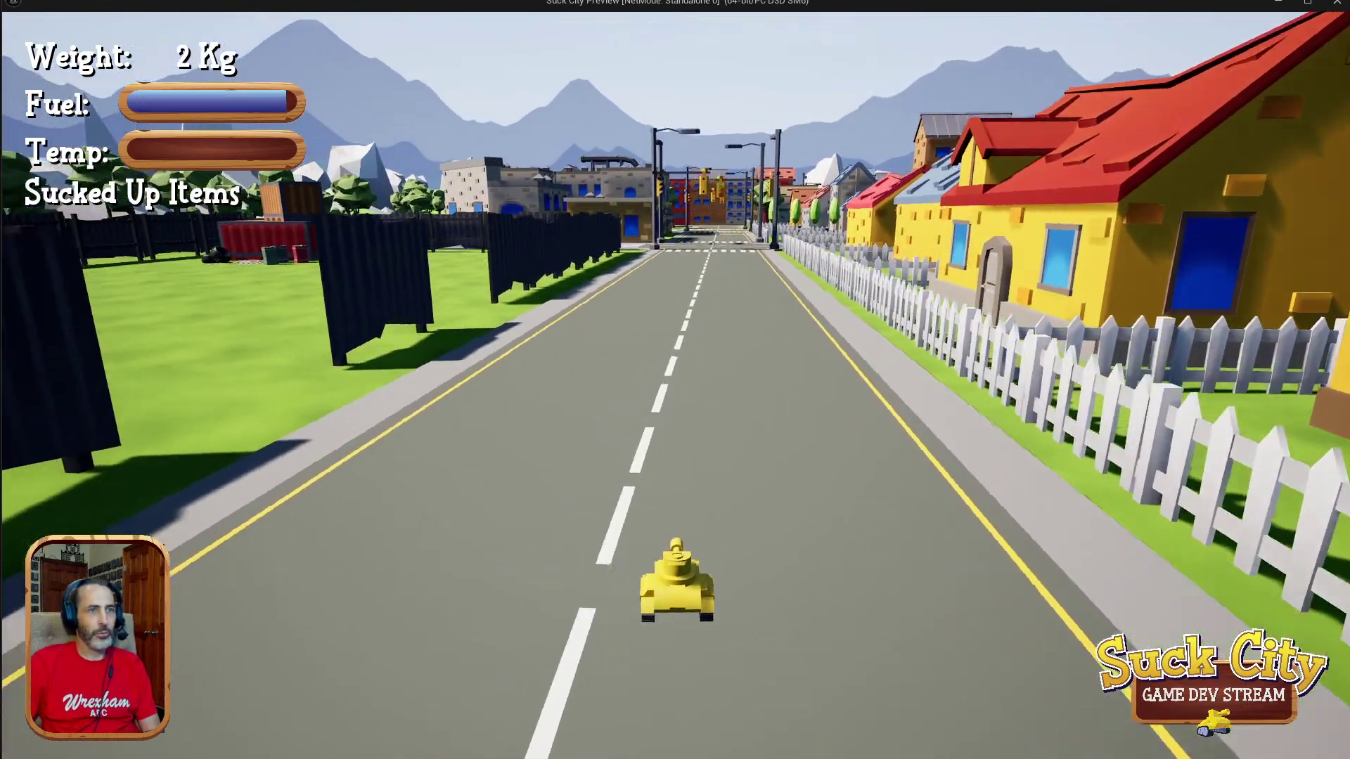
# Bring the tank down beside the white fence, hop it once more along the road, and end the preview.
pyautogui.press('d')
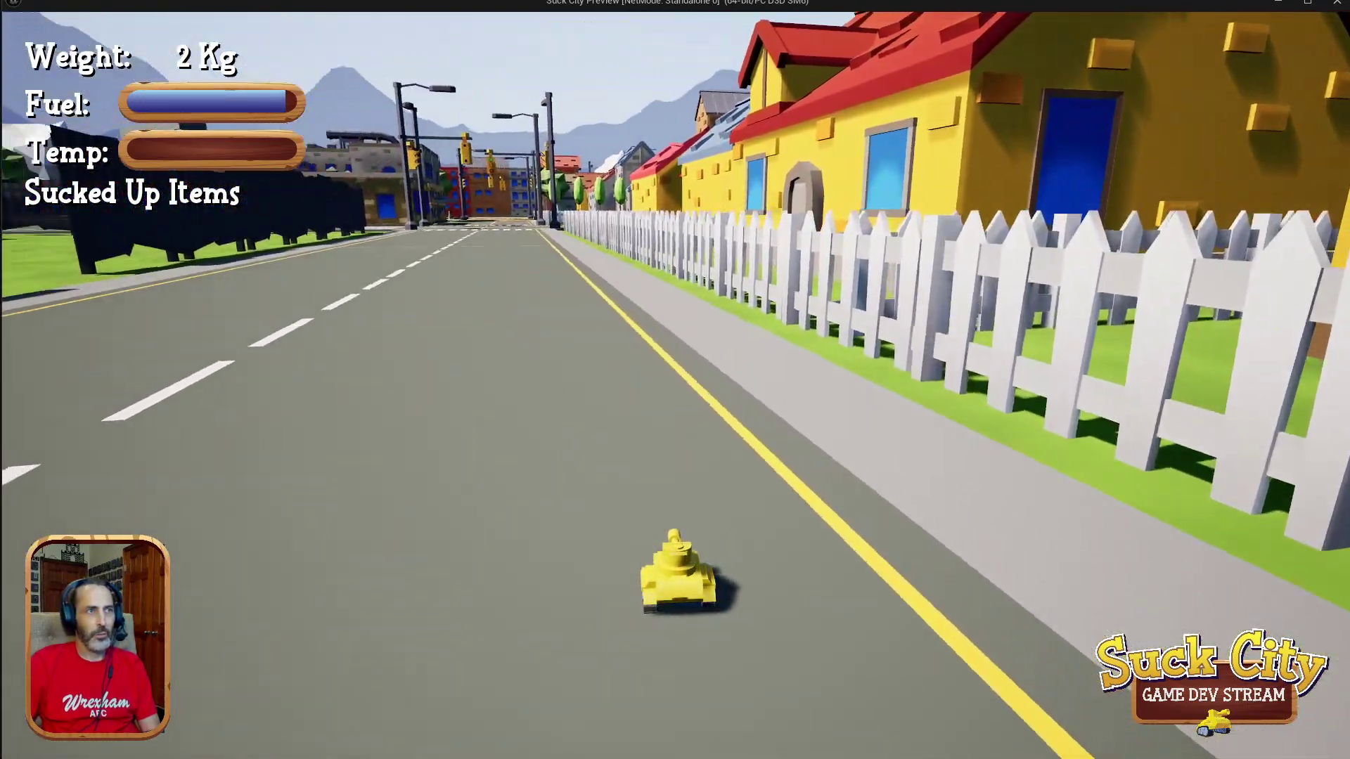
pyautogui.press('a')
pyautogui.press('space')
pyautogui.press('a')
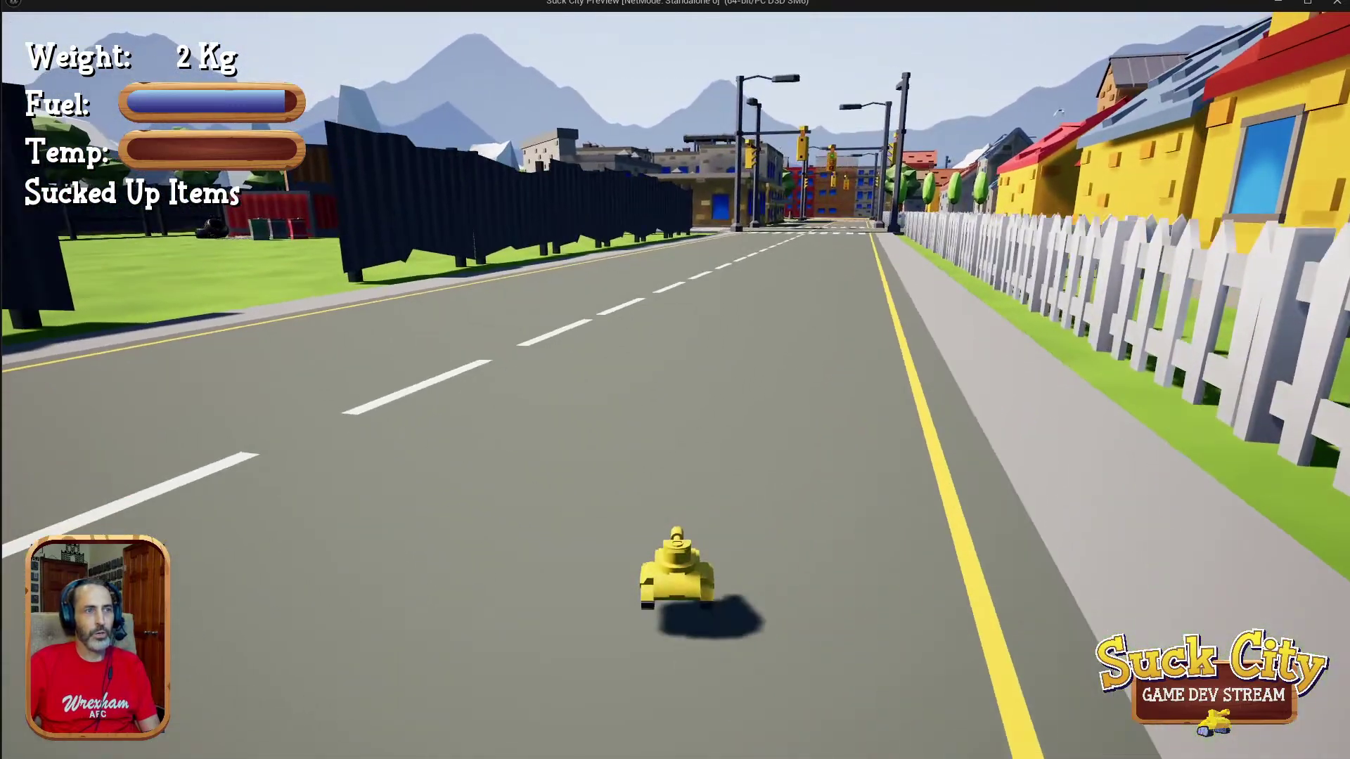
pyautogui.press('d')
pyautogui.press('Escape')
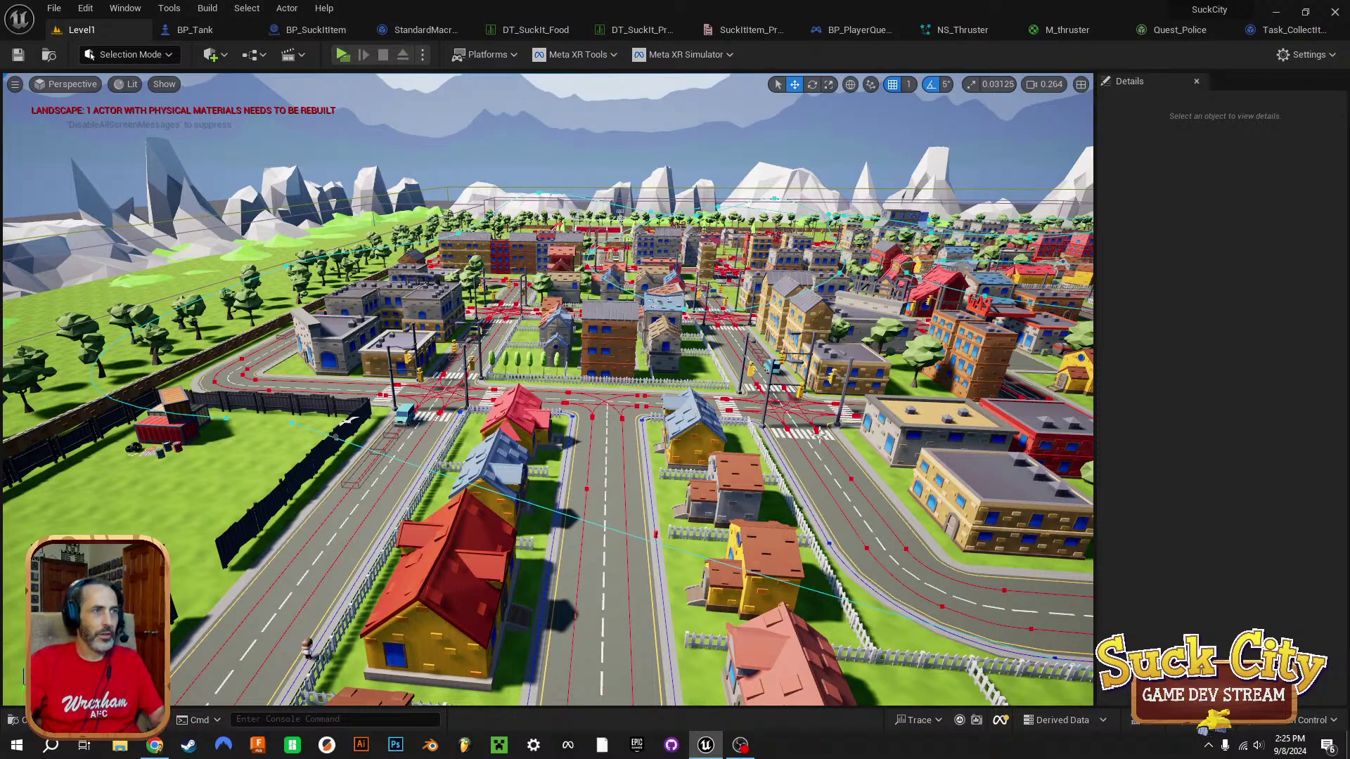
# Look along the donut street in Level1, then open BP_Tank and scan its event graph sections.
pyautogui.moveTo(625, 330); pyautogui.dragTo(573, 271, button='right')
pyautogui.press('w')
pyautogui.press('s')
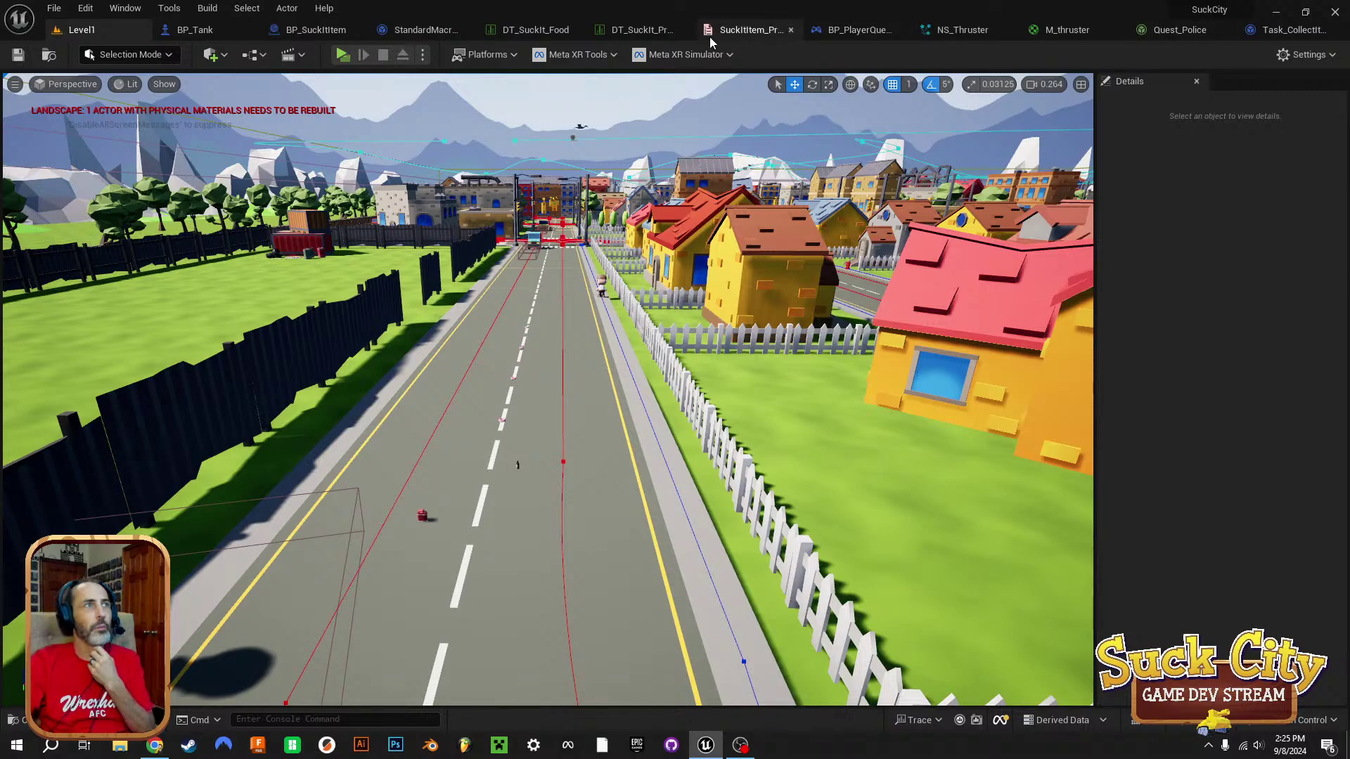
pyautogui.click(210, 36)
pyautogui.scroll(-9, 535, 337)
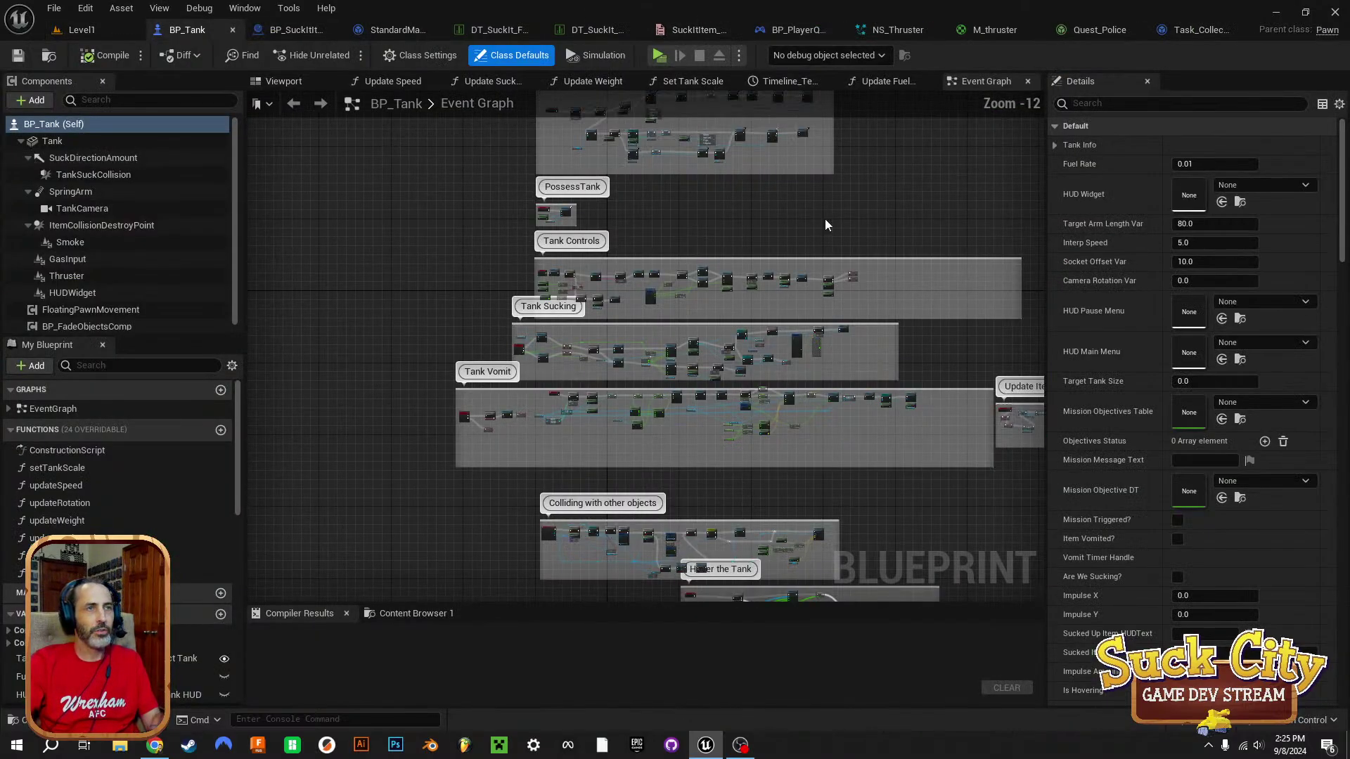
pyautogui.moveTo(827, 224); pyautogui.dragTo(730, 360, button='right')
# Show BP_Tank's 3D preview and examine the tank, its suction collision box and the HUD widget from several sides.
pyautogui.click(284, 82)
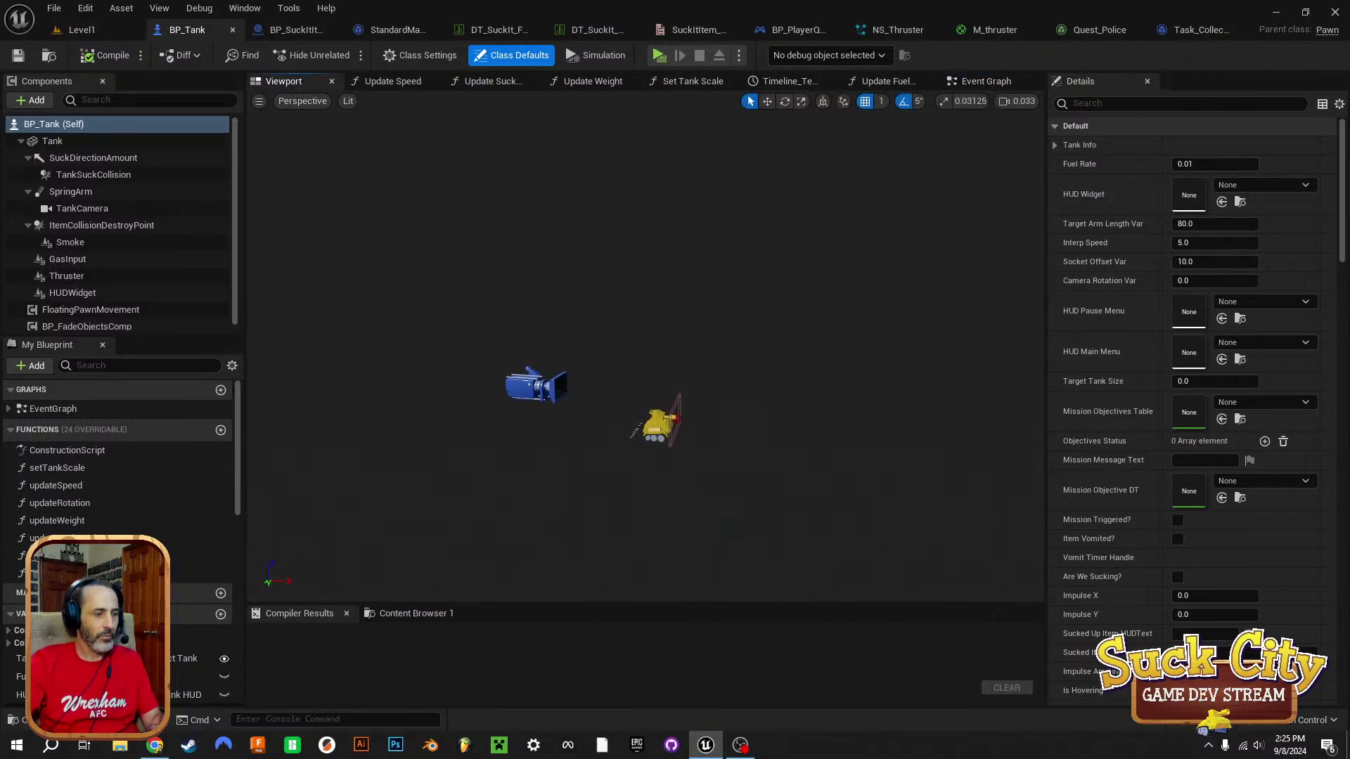
pyautogui.press('w')
pyautogui.moveTo(646, 346); pyautogui.dragTo(728, 468, button='right')
pyautogui.press('a')
pyautogui.press('w')
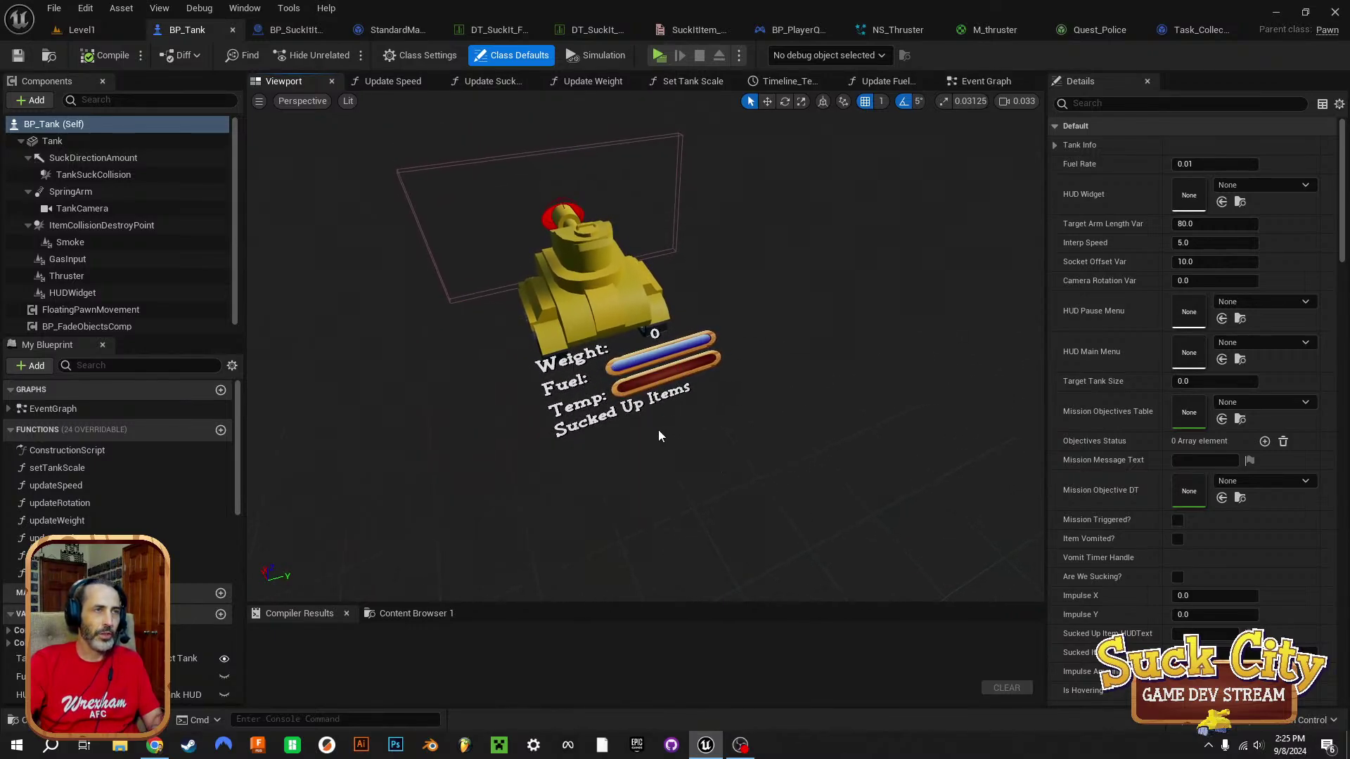
pyautogui.press('a')
pyautogui.moveTo(659, 436); pyautogui.dragTo(830, 427, button='right')
pyautogui.press('d')
pyautogui.press('a')
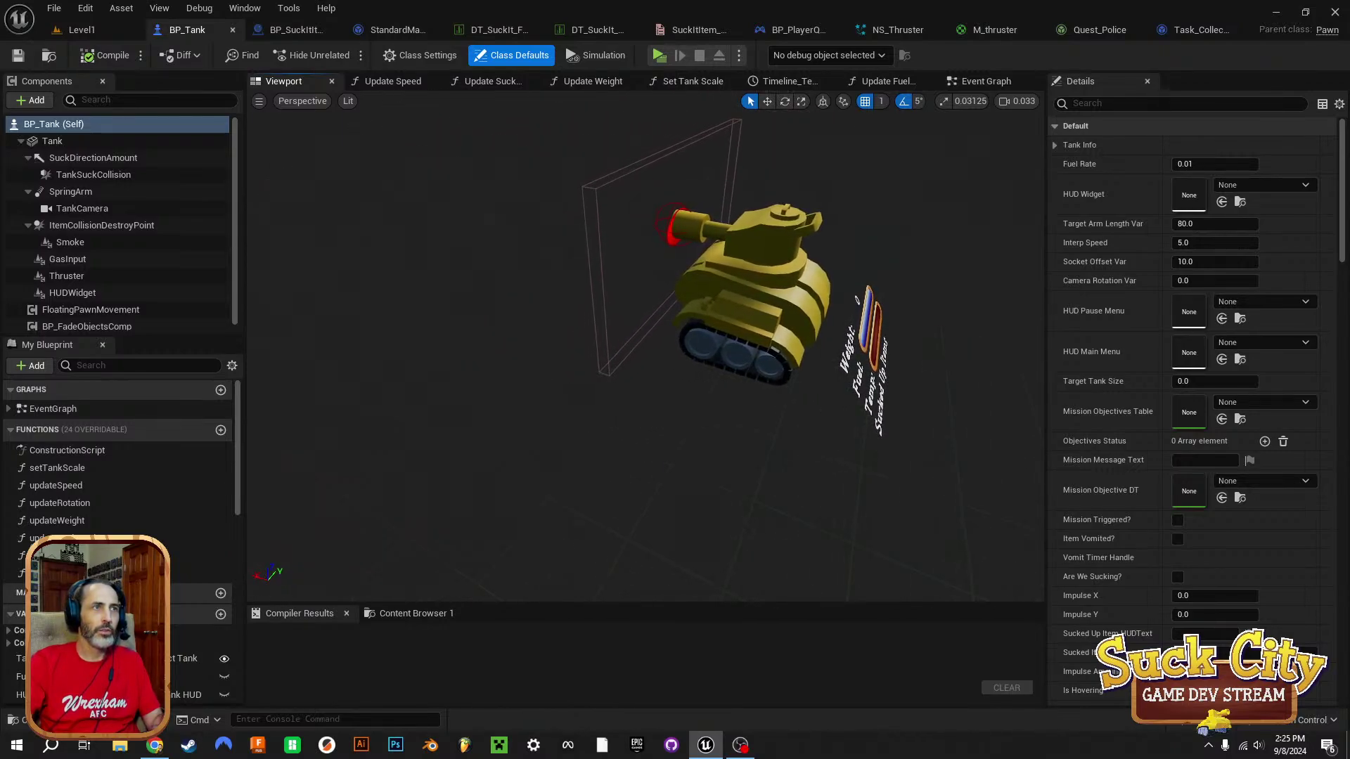
# Select the TankSuckCollision box, check the Update Suck Level function, and view the box around the tank's barrel from the other side.
pyautogui.press('d')
pyautogui.moveTo(553, 367); pyautogui.dragTo(512, 368, button='right')
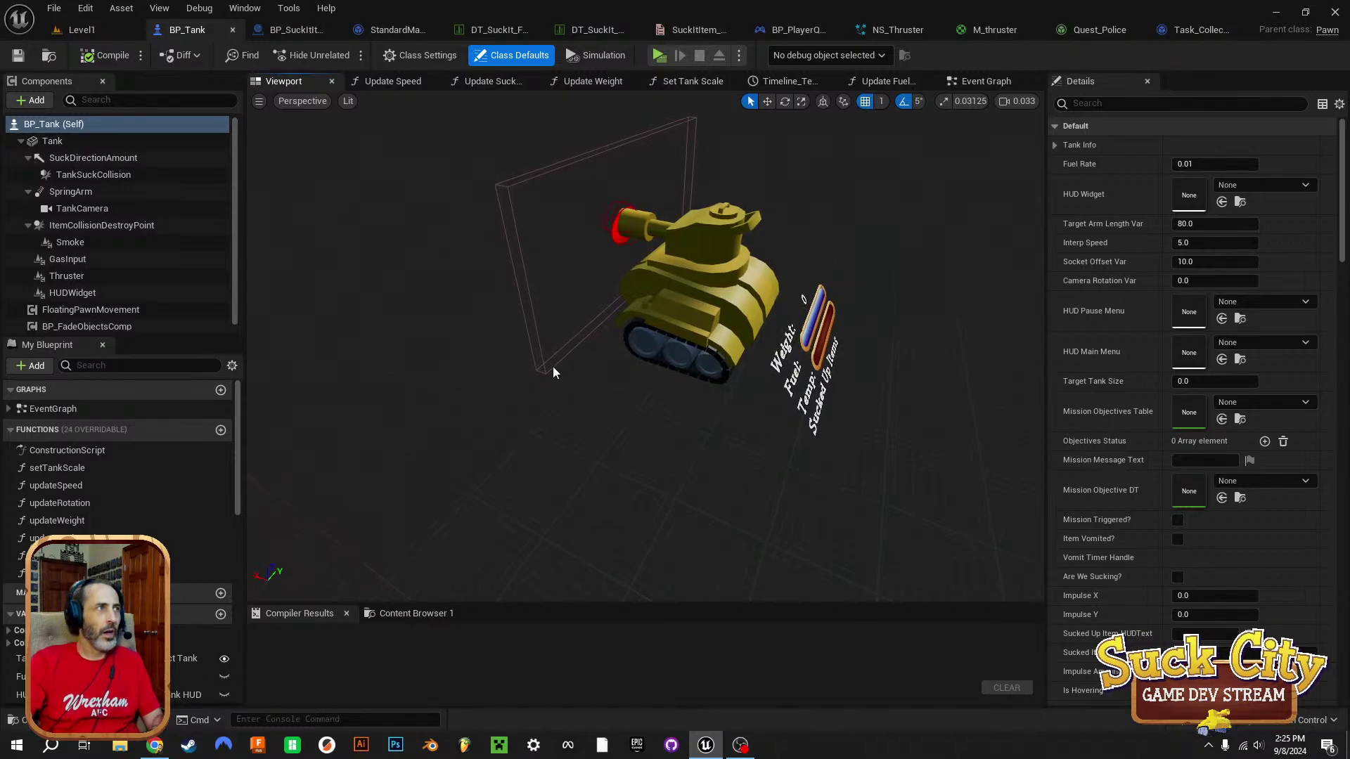
pyautogui.click(510, 188)
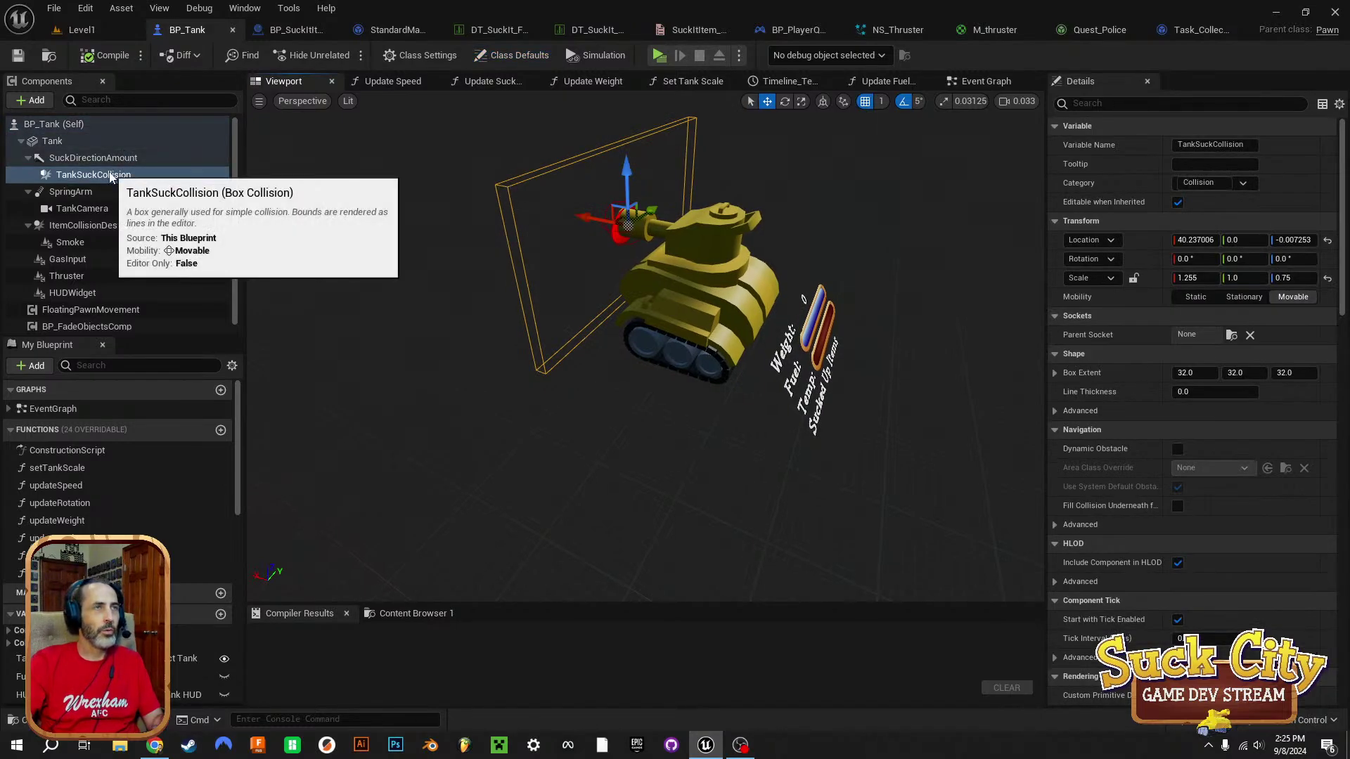
pyautogui.click(492, 81)
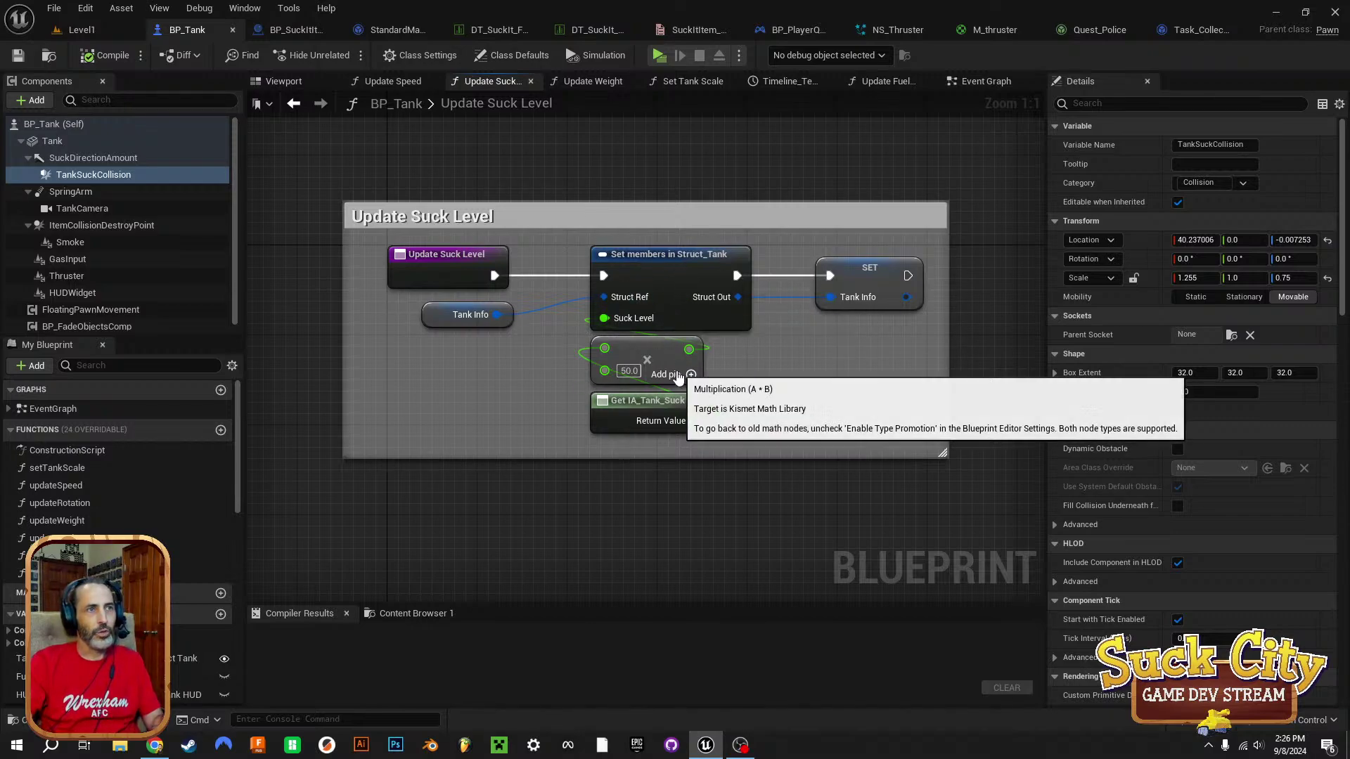
pyautogui.click(289, 81)
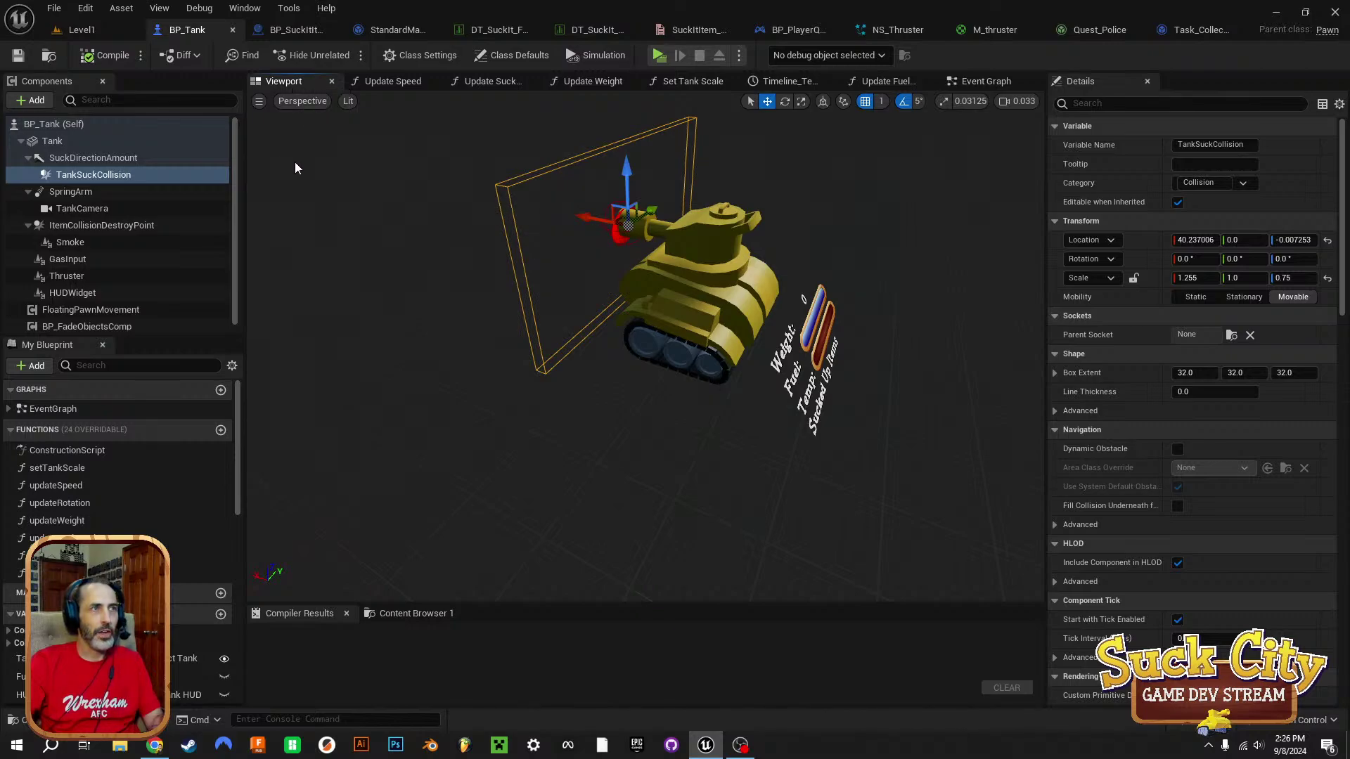
pyautogui.press('a')
pyautogui.moveTo(520, 244); pyautogui.dragTo(988, 223, button='right')
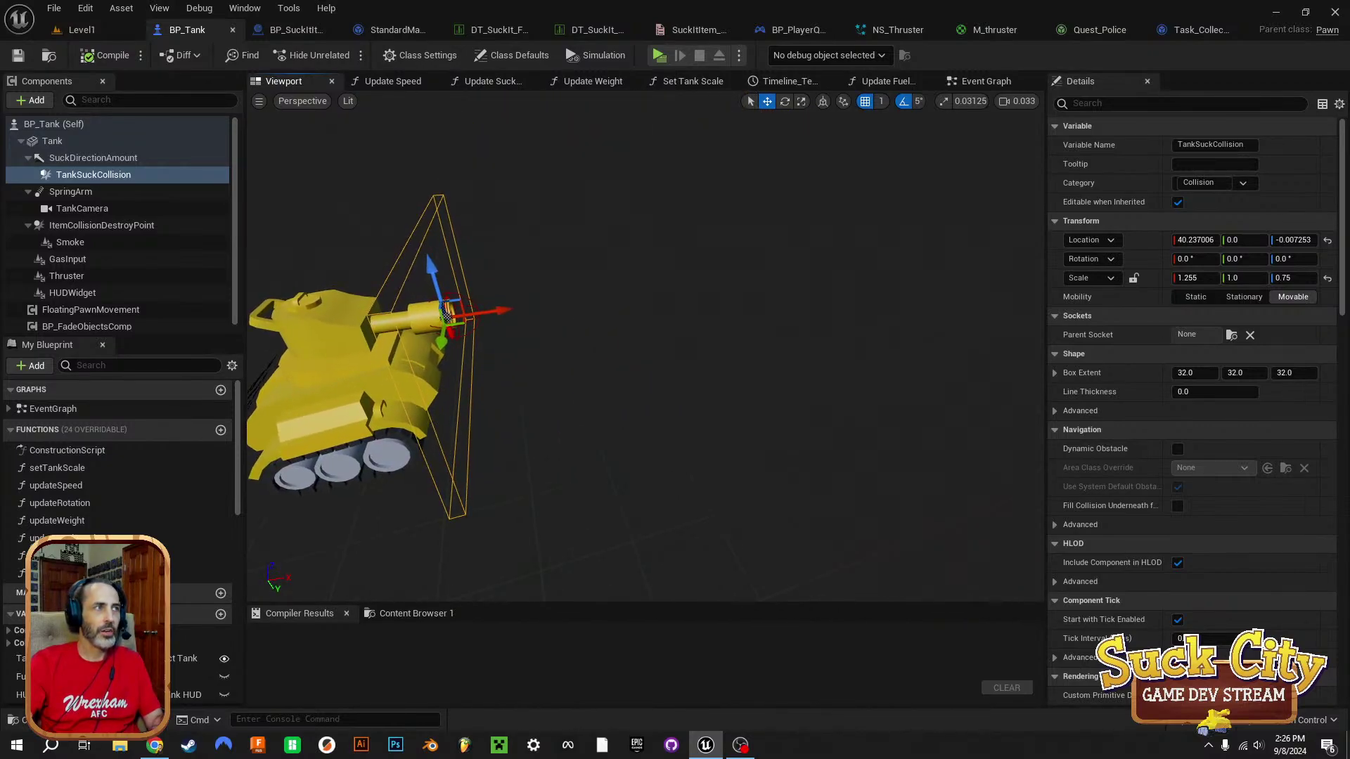
# Trace the event graph's startup logic from the current level check through HUD widget creation, Add Mapping Context and the text block widget.
pyautogui.click(981, 81)
pyautogui.scroll(9, 492, 261)
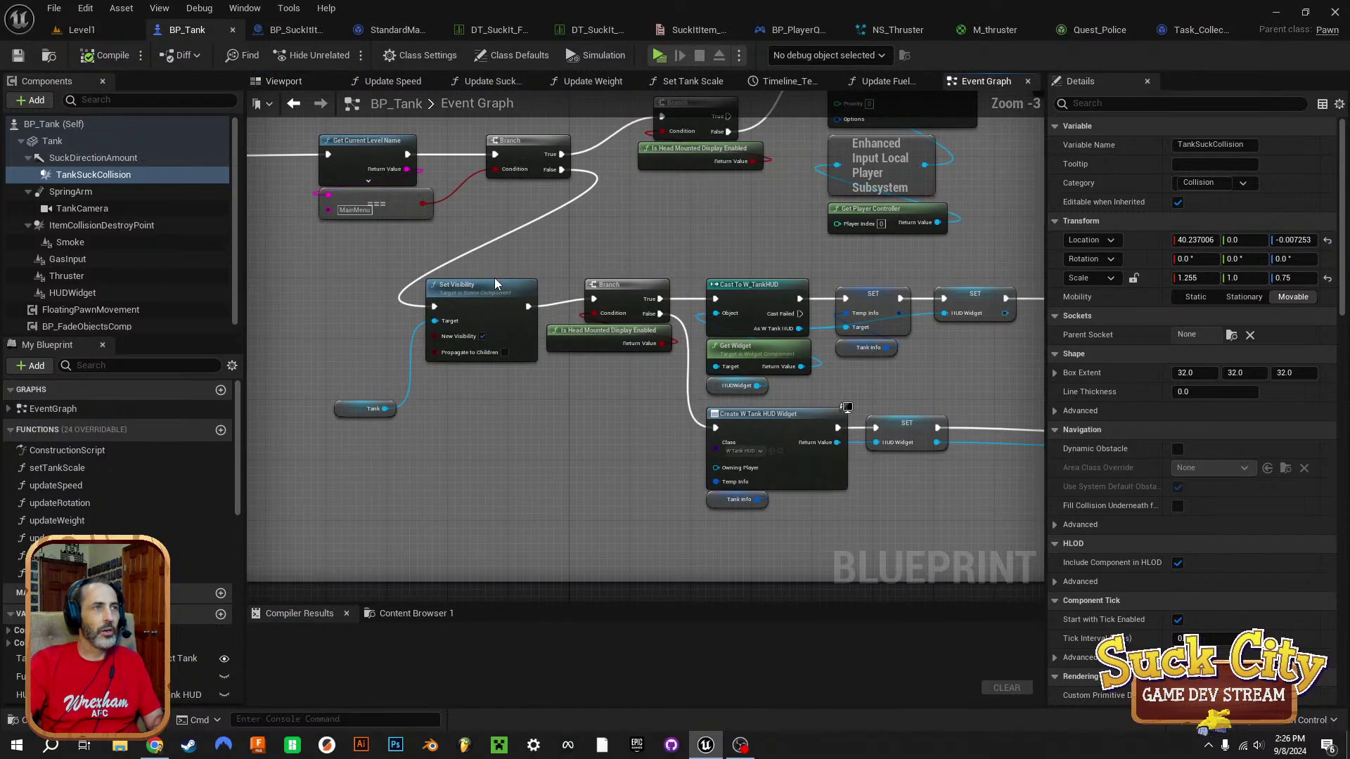
pyautogui.moveTo(832, 230); pyautogui.dragTo(764, 253, button='right')
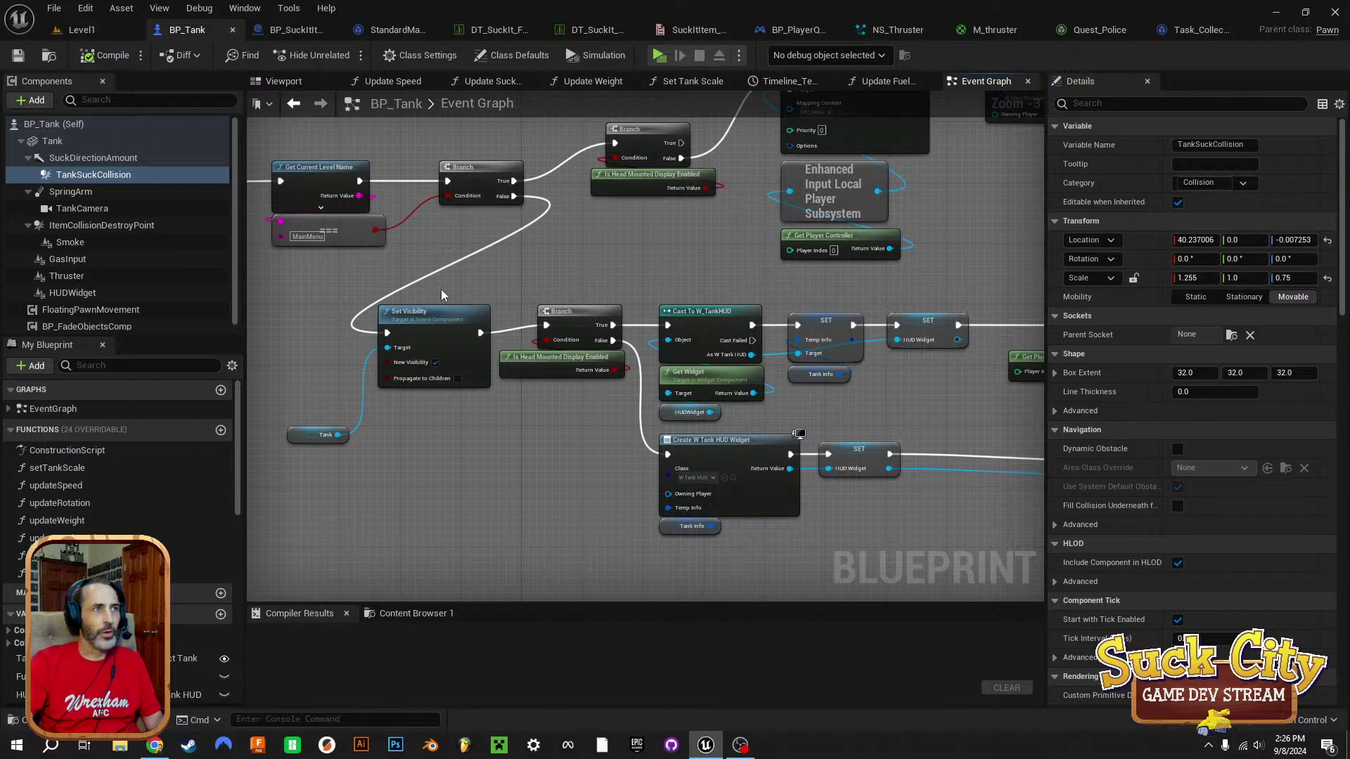
pyautogui.moveTo(909, 301); pyautogui.dragTo(580, 211, button='right')
pyautogui.moveTo(895, 187); pyautogui.dragTo(669, 175, button='right')
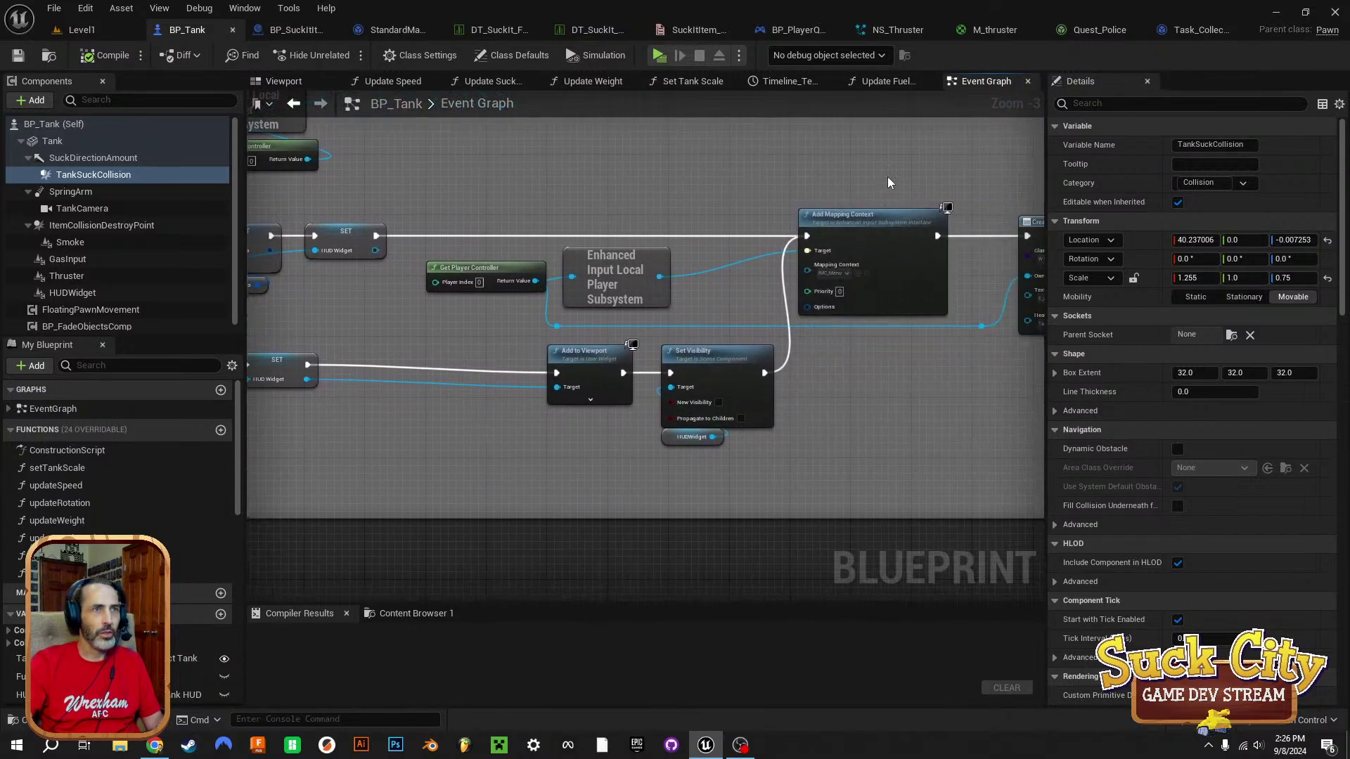
pyautogui.moveTo(888, 176); pyautogui.dragTo(663, 181, button='right')
pyautogui.moveTo(844, 179); pyautogui.dragTo(700, 193, button='right')
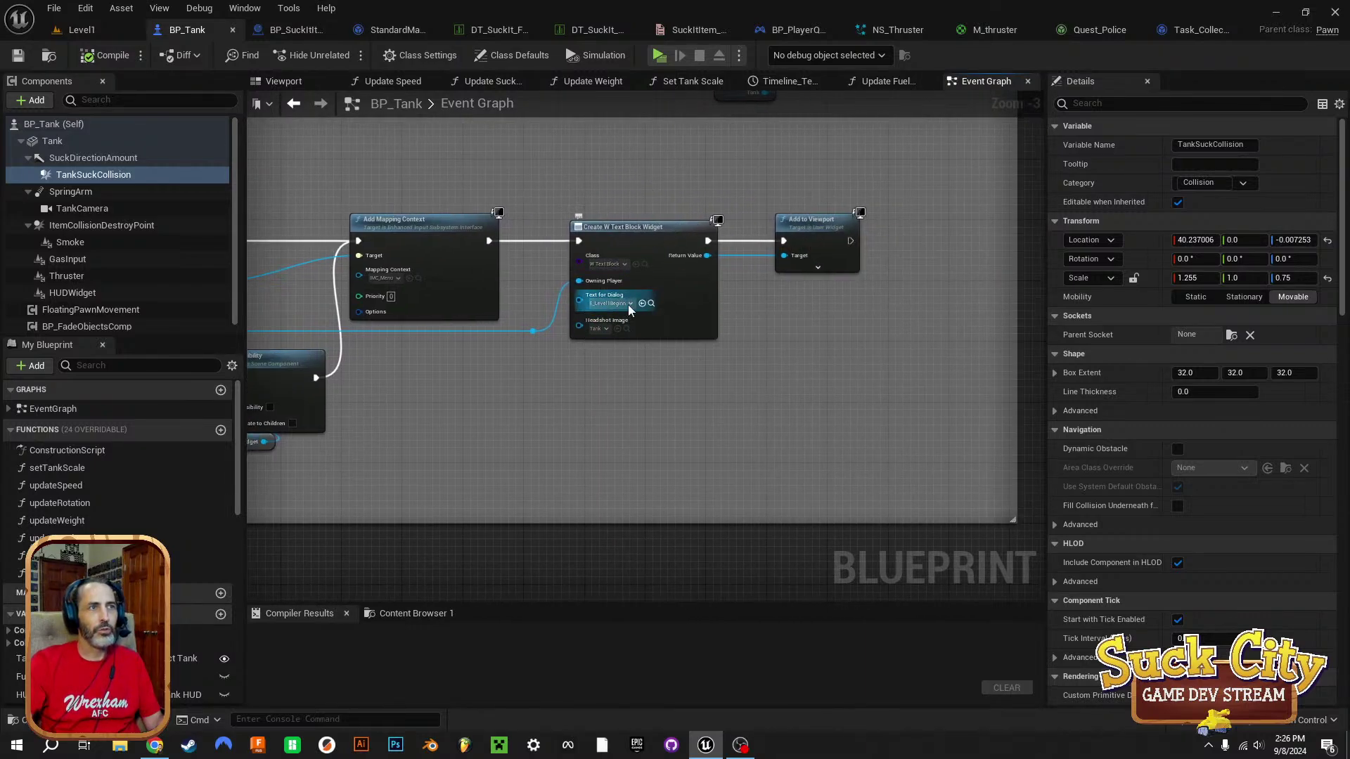
pyautogui.moveTo(761, 339); pyautogui.dragTo(741, 335, button='right')
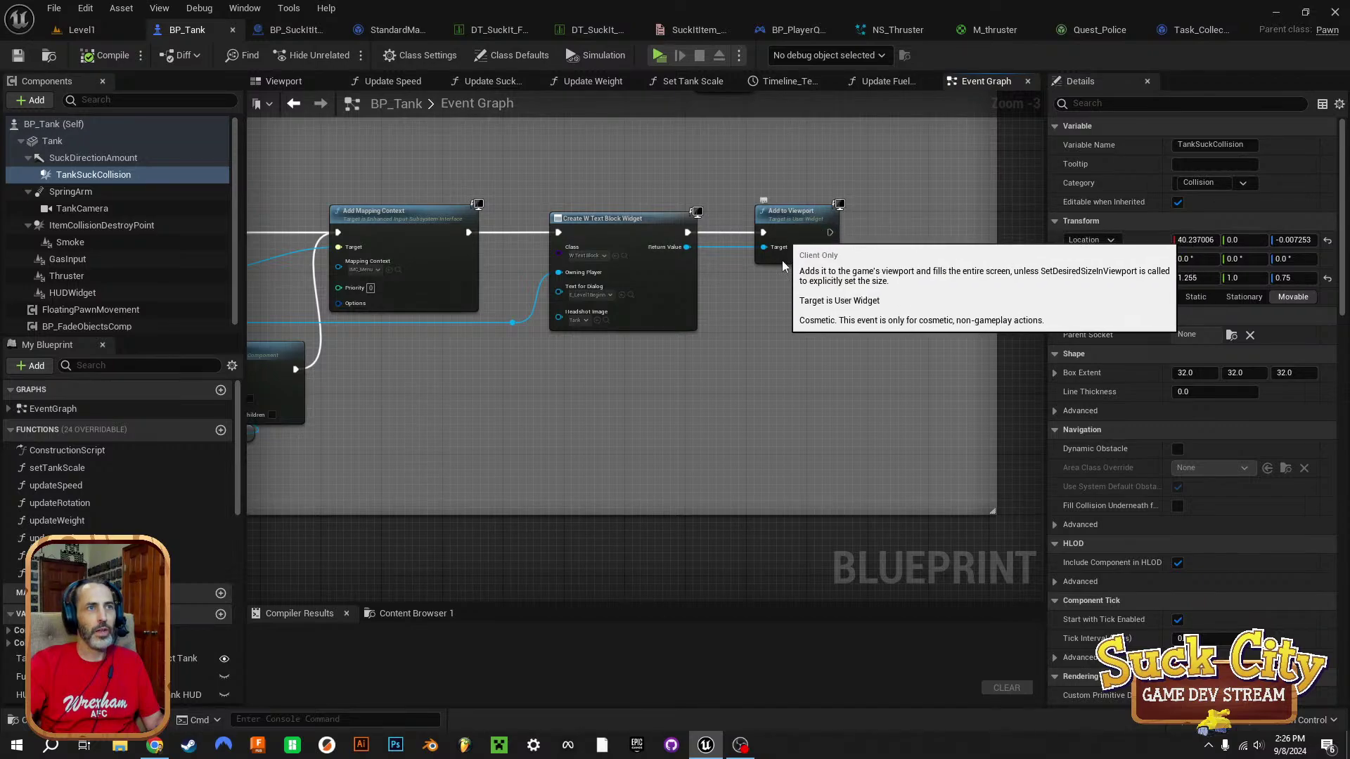
pyautogui.moveTo(420, 399); pyautogui.dragTo(923, 418, button='right')
pyautogui.moveTo(476, 460); pyautogui.dragTo(849, 450, button='right')
pyautogui.moveTo(445, 355); pyautogui.dragTo(639, 449, button='right')
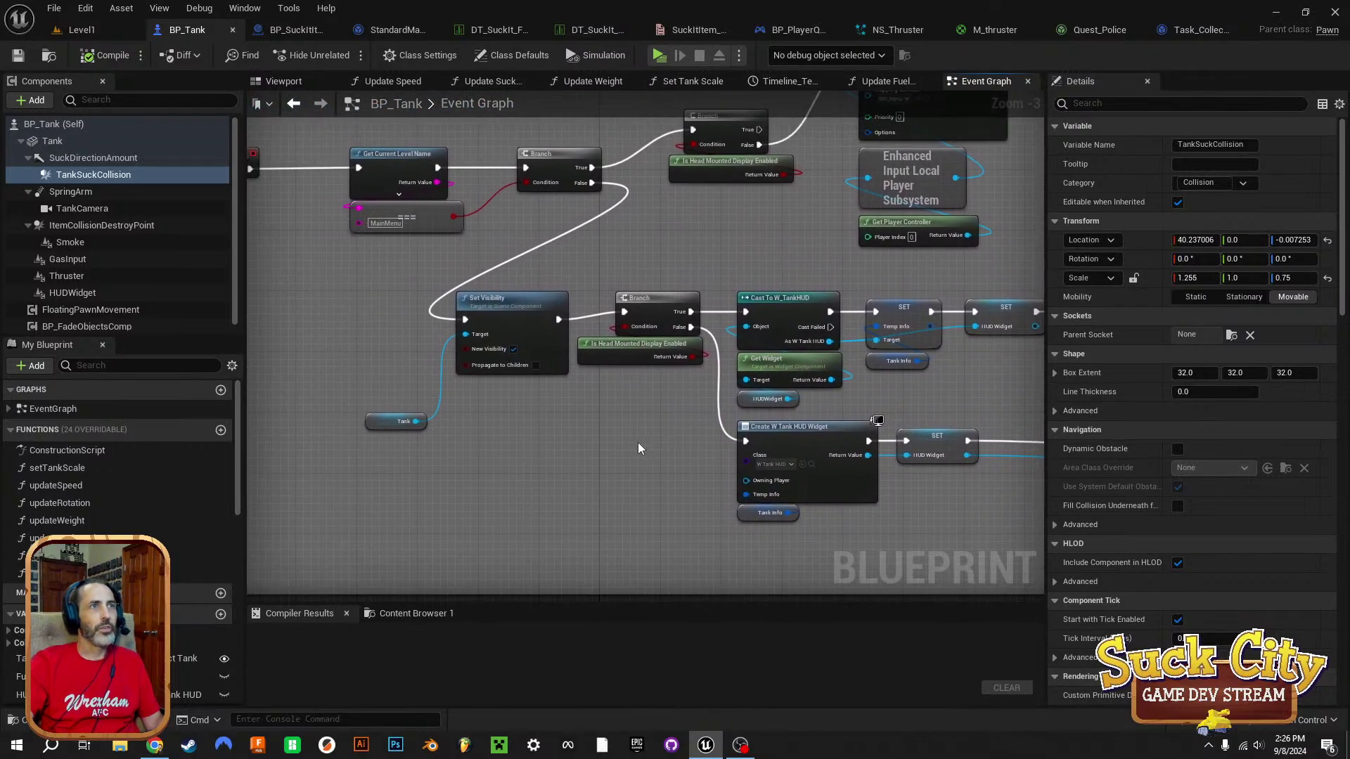
# Examine the PossessTank section of the event graph, including its custom event and Possess node.
pyautogui.scroll(-4, 465, 406)
pyautogui.scroll(3, 416, 314)
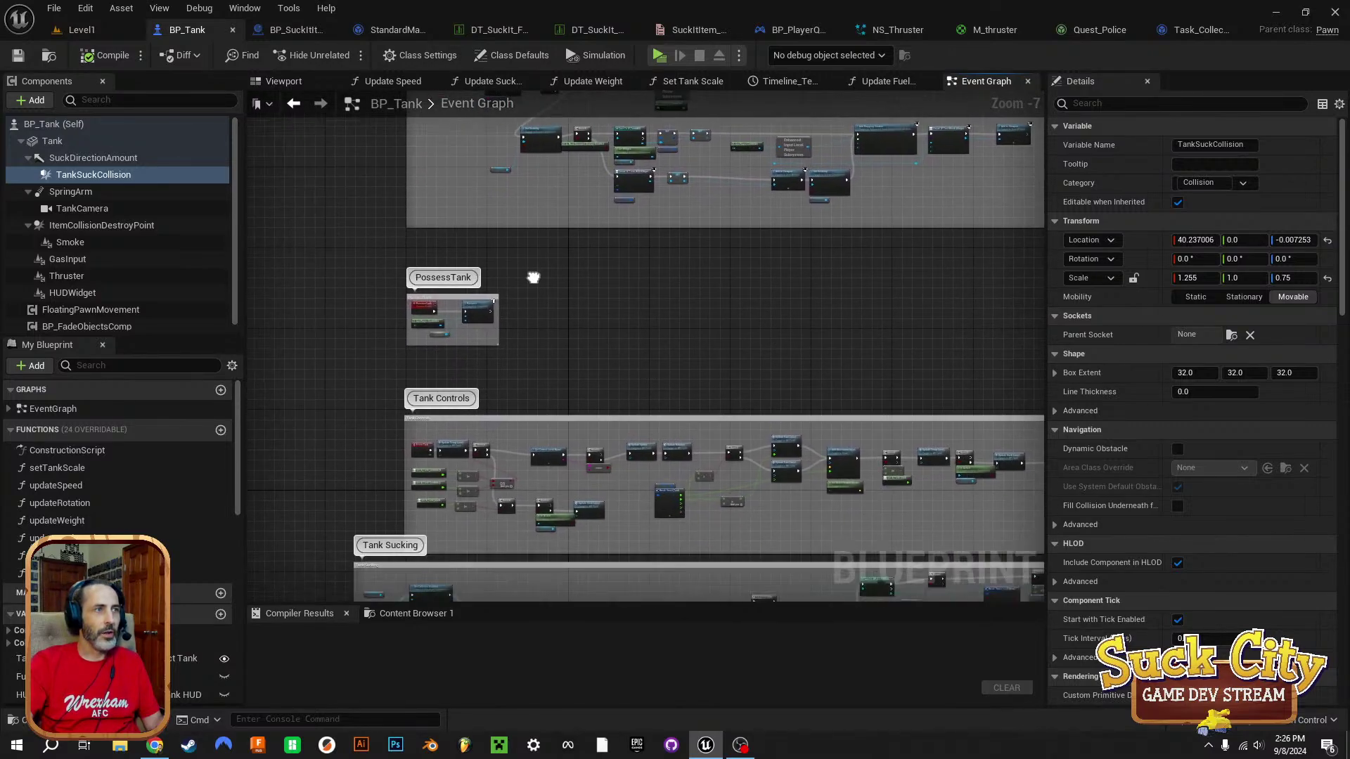
pyautogui.scroll(4, 416, 314)
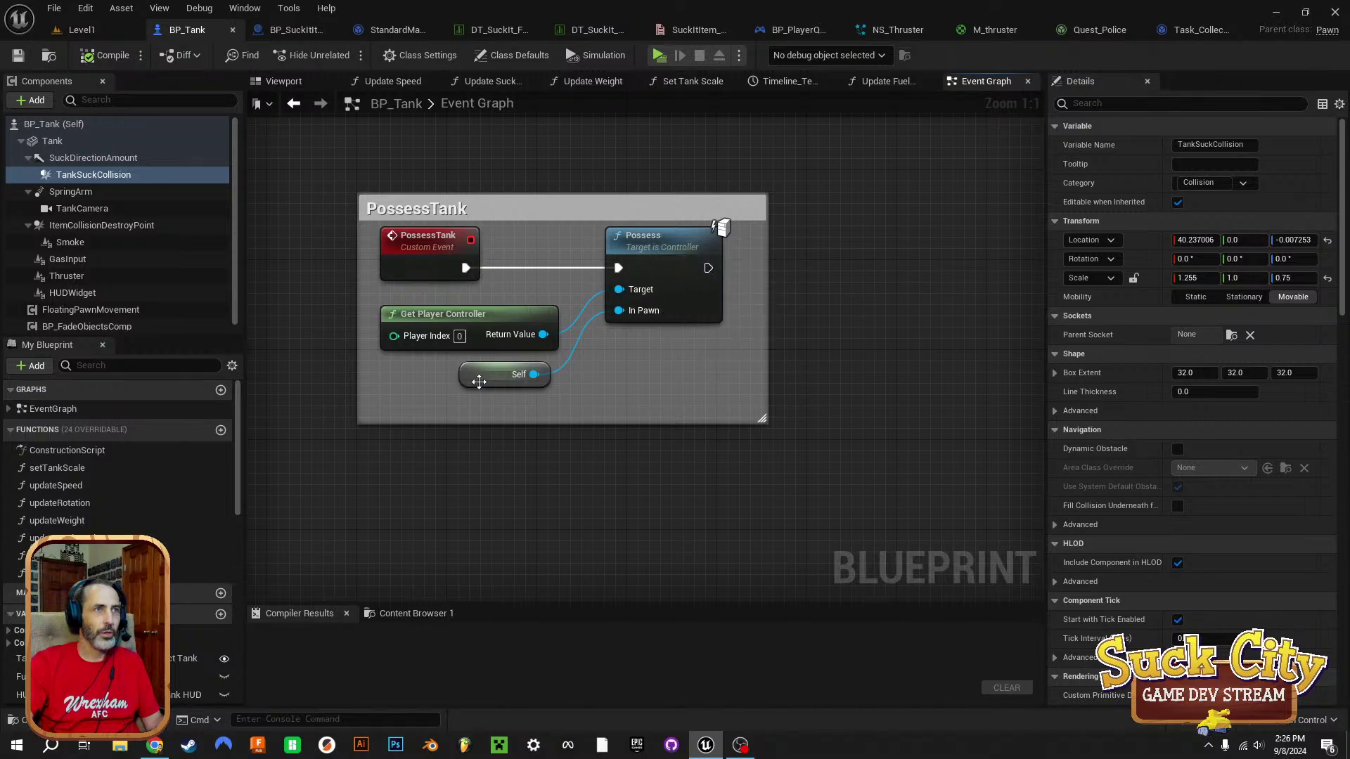
pyautogui.scroll(-6, 590, 513)
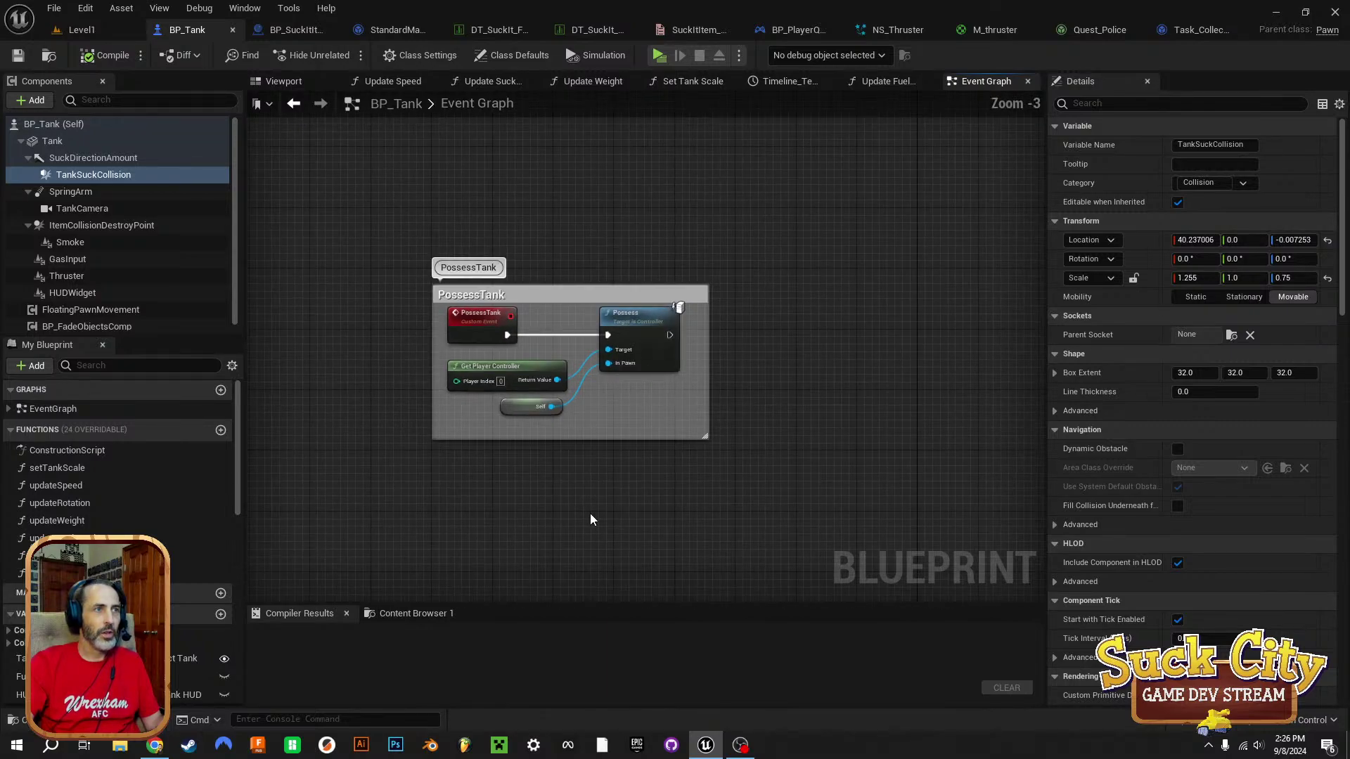
# Examine the start of the Tank Controls section, from Event Tick through the left, right and suck input checks.
pyautogui.moveTo(594, 519); pyautogui.dragTo(463, 180, button='right')
pyautogui.scroll(4, 454, 273)
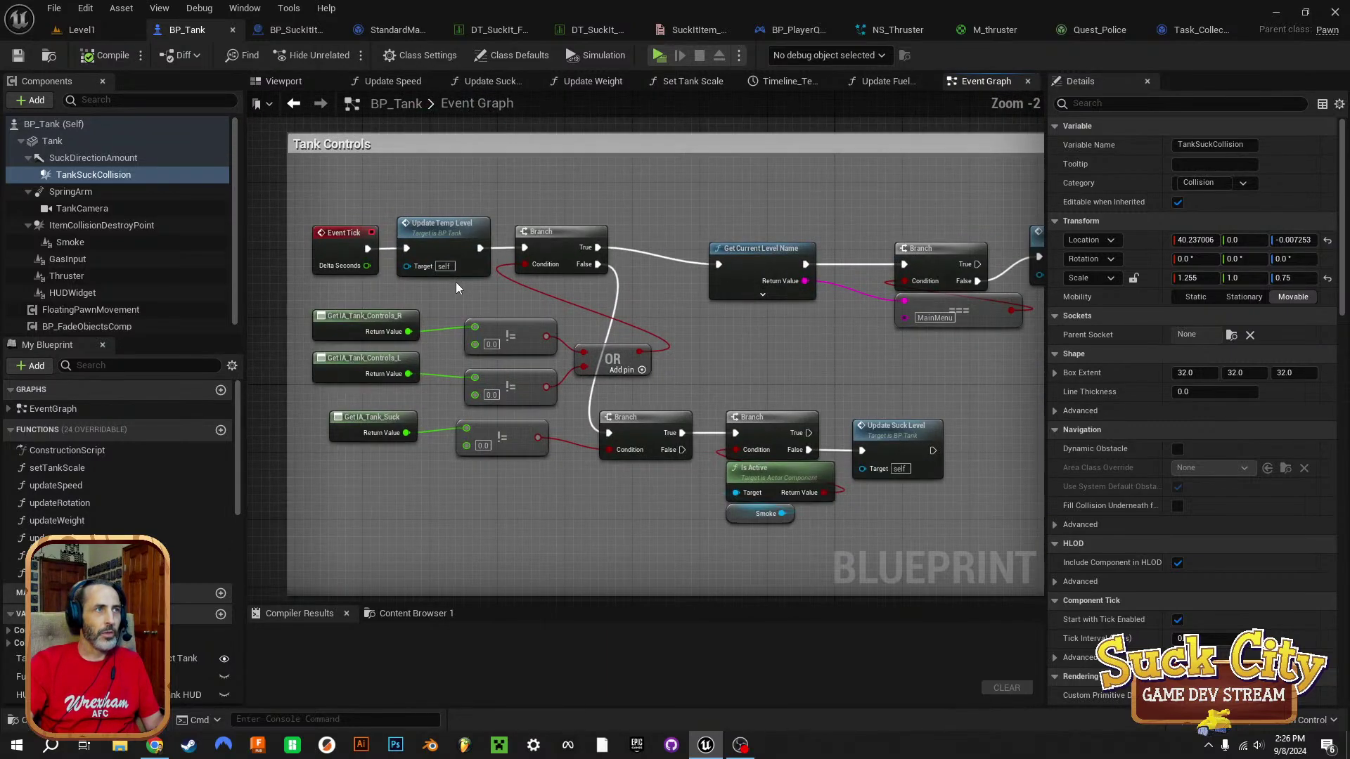
pyautogui.scroll(1, 524, 416)
pyautogui.moveTo(428, 280); pyautogui.dragTo(516, 268, button='right')
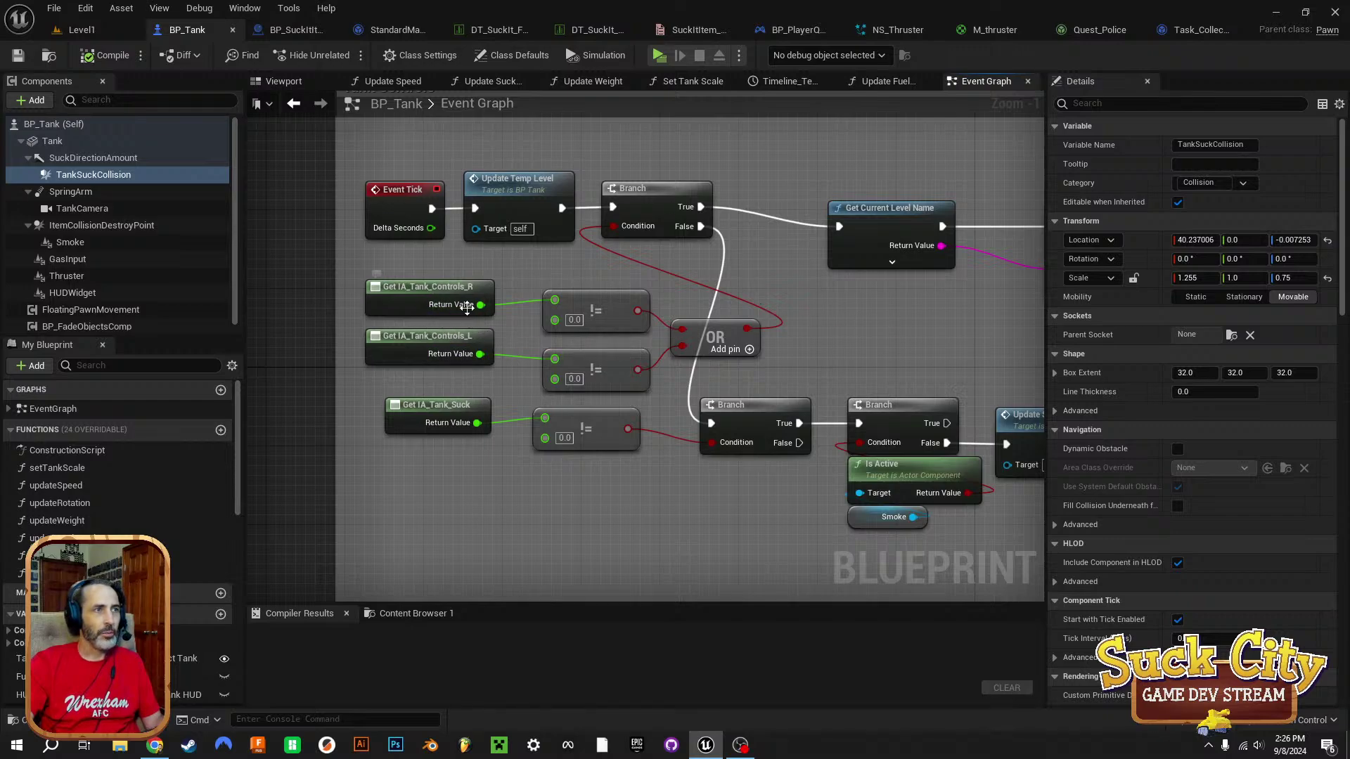
pyautogui.moveTo(614, 392); pyautogui.dragTo(517, 345, button='right')
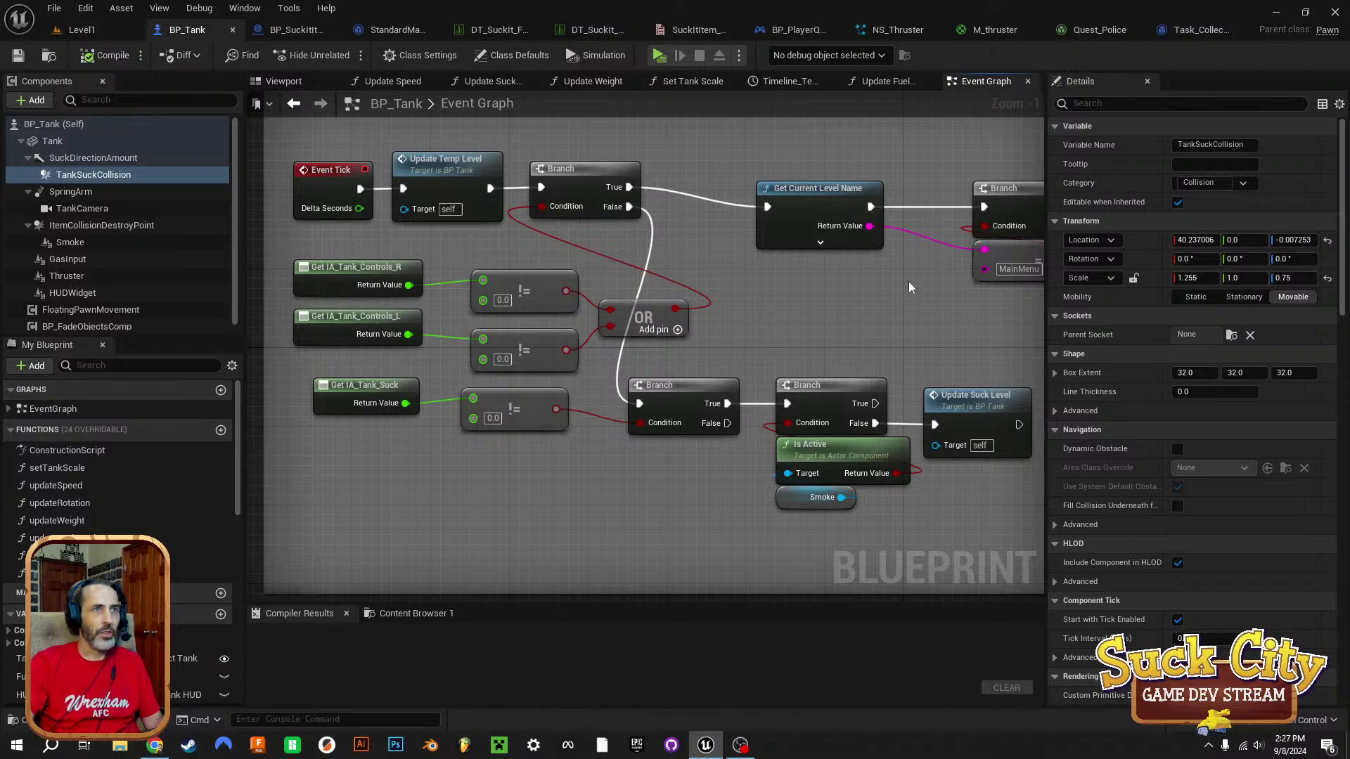
# Follow the Tank Controls chain through Update Speed, Update Rotation and the Update Fuel Level branches to Add Movement Input.
pyautogui.moveTo(909, 282); pyautogui.dragTo(648, 301, button='right')
pyautogui.moveTo(838, 280); pyautogui.dragTo(558, 310, button='right')
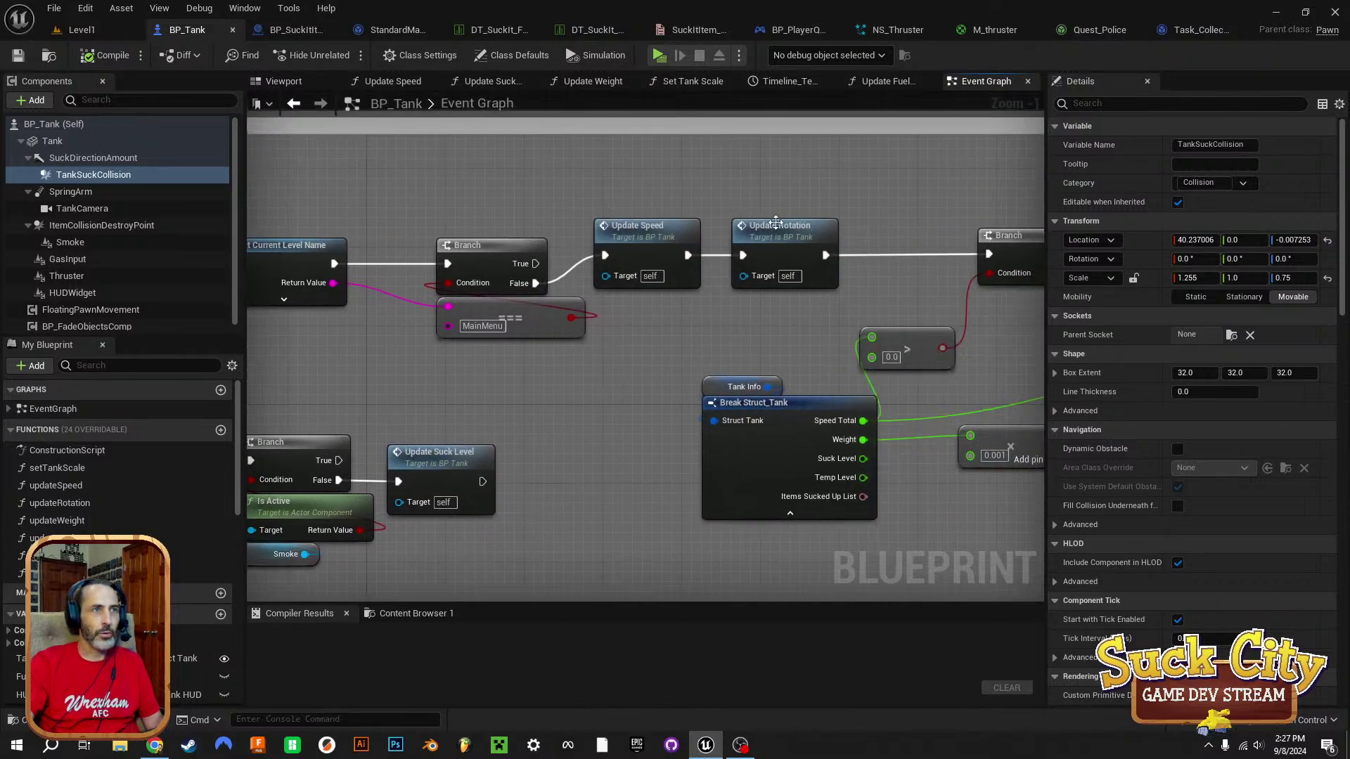
pyautogui.moveTo(780, 341); pyautogui.dragTo(582, 342, button='right')
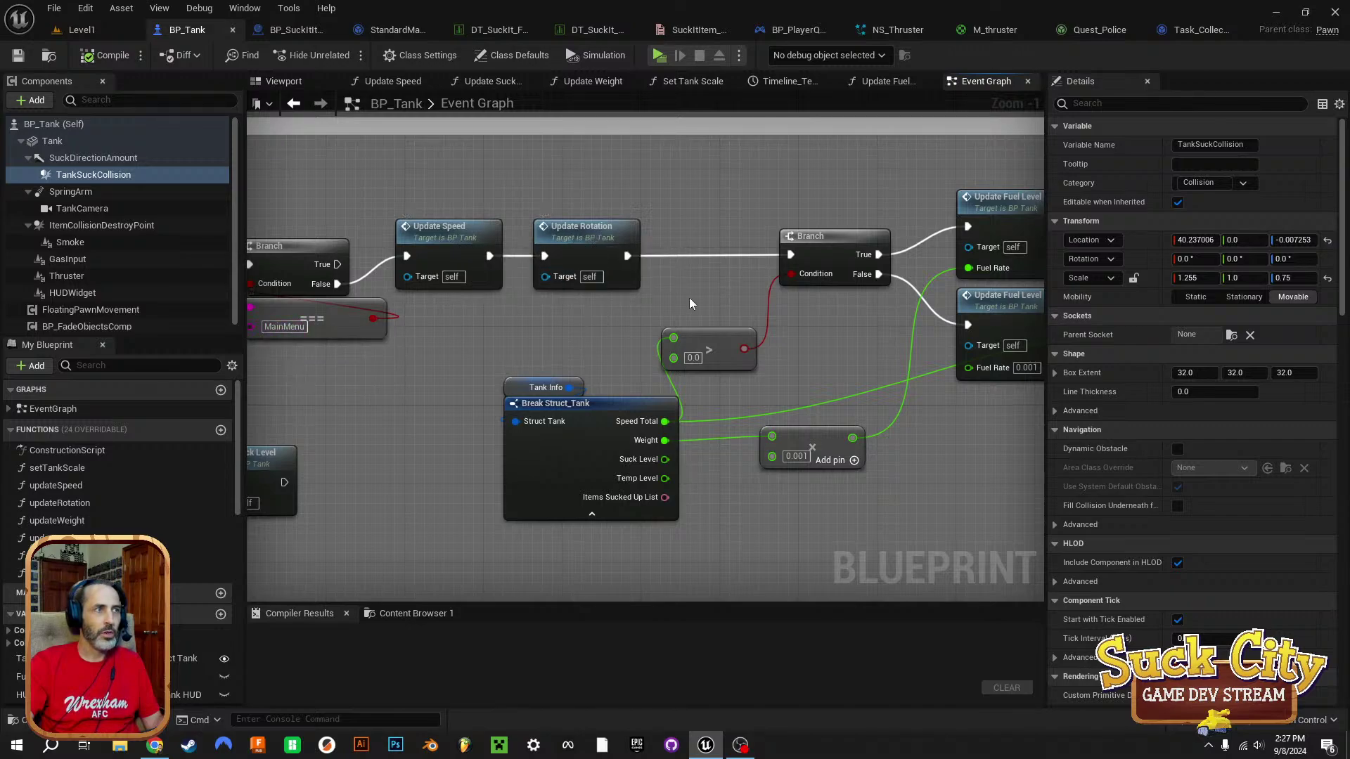
pyautogui.moveTo(714, 292); pyautogui.dragTo(609, 263, button='right')
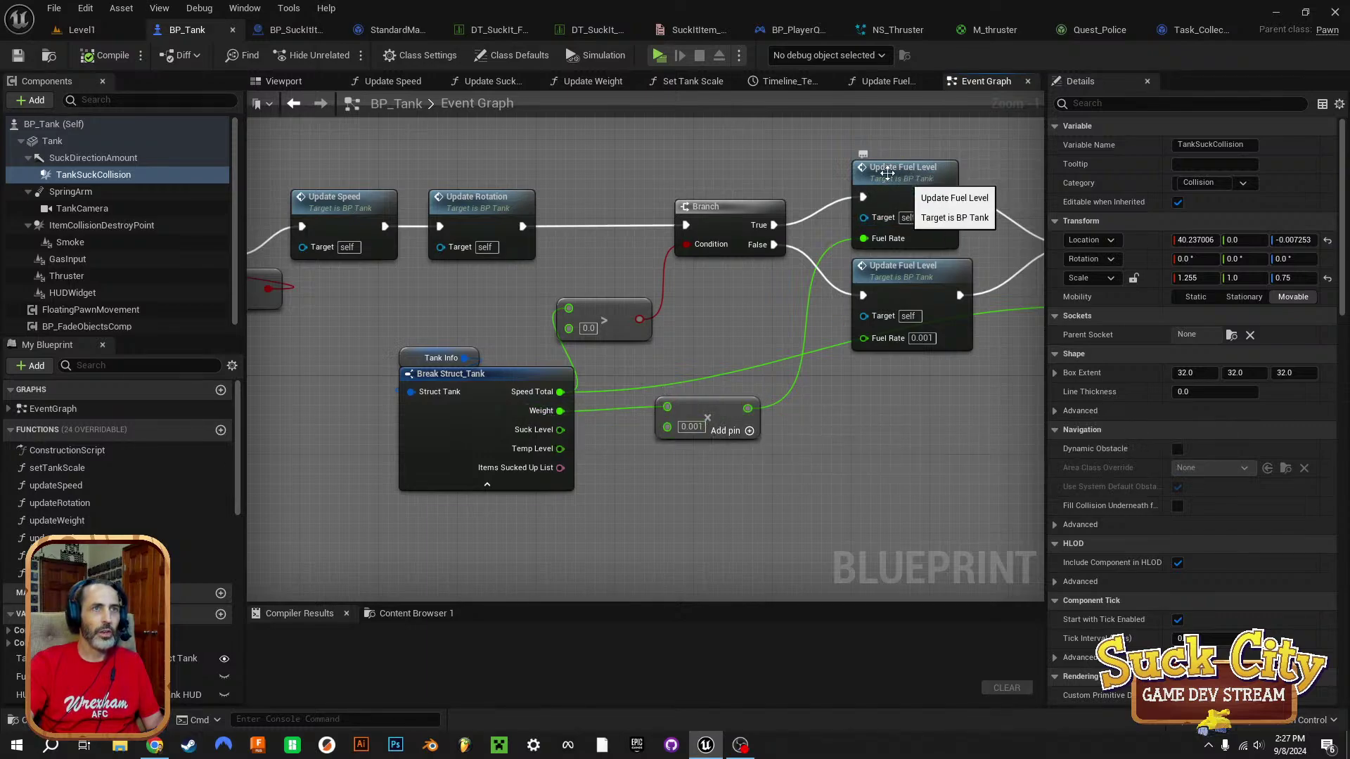
pyautogui.moveTo(910, 420); pyautogui.dragTo(377, 436, button='right')
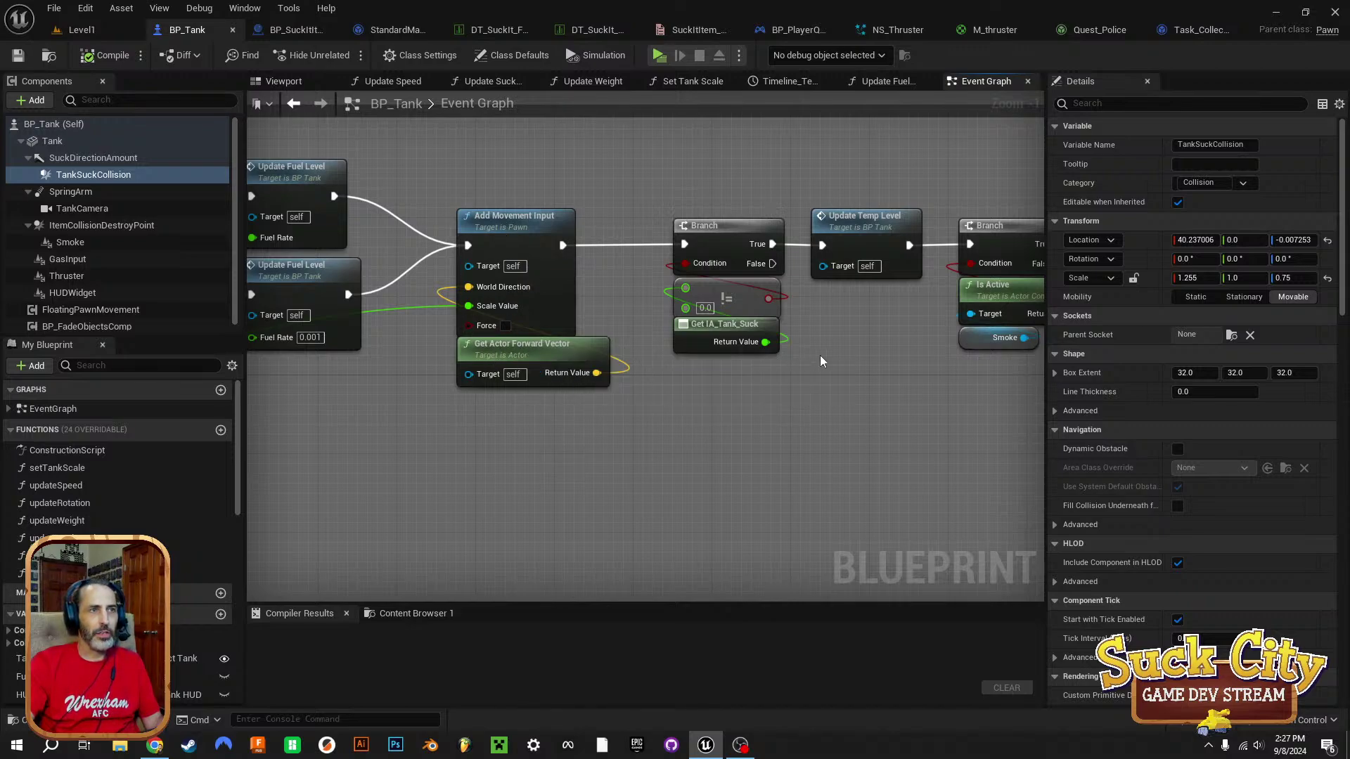
# Follow the rest of the Tank Controls chain through the temperature and suck level updates to the Is Hovering? branch.
pyautogui.moveTo(820, 357); pyautogui.dragTo(587, 346, button='right')
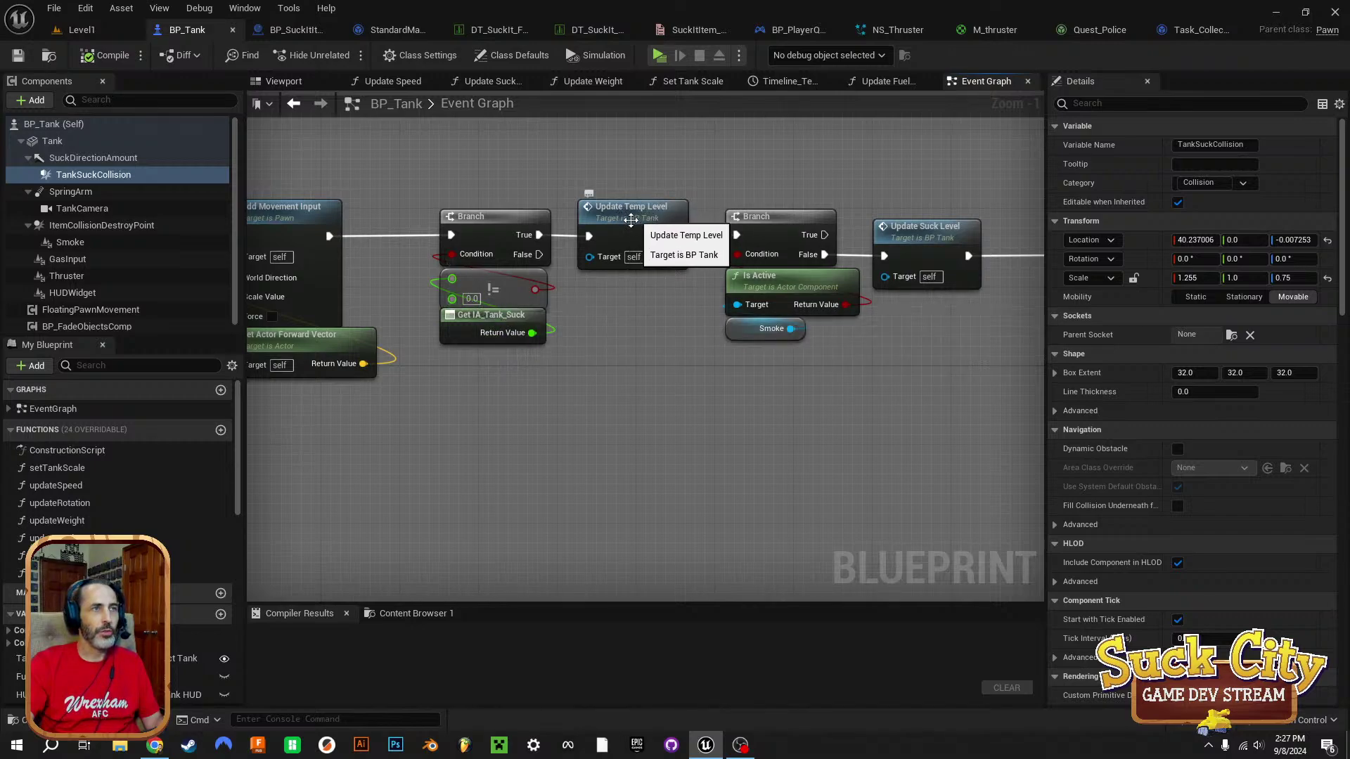
pyautogui.moveTo(875, 365); pyautogui.dragTo(560, 361, button='right')
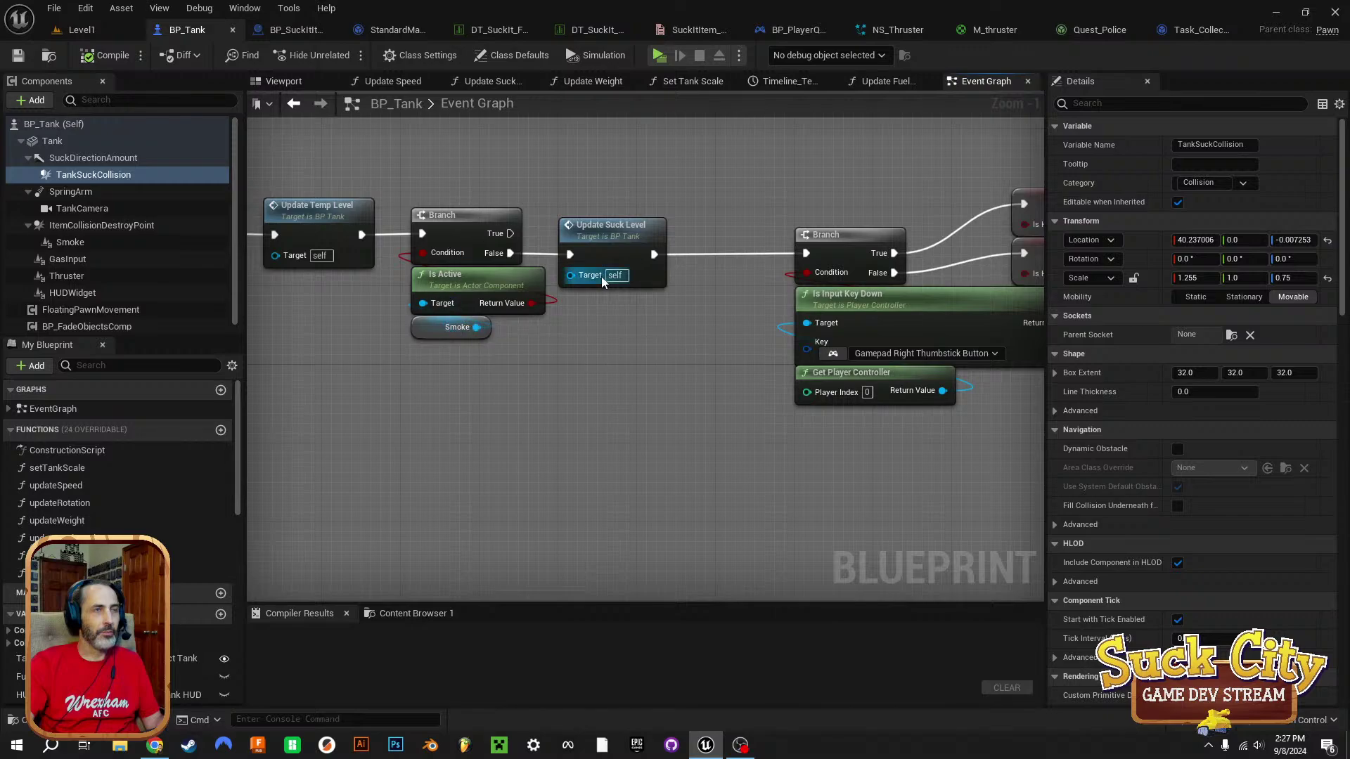
pyautogui.moveTo(754, 425); pyautogui.dragTo(521, 417, button='right')
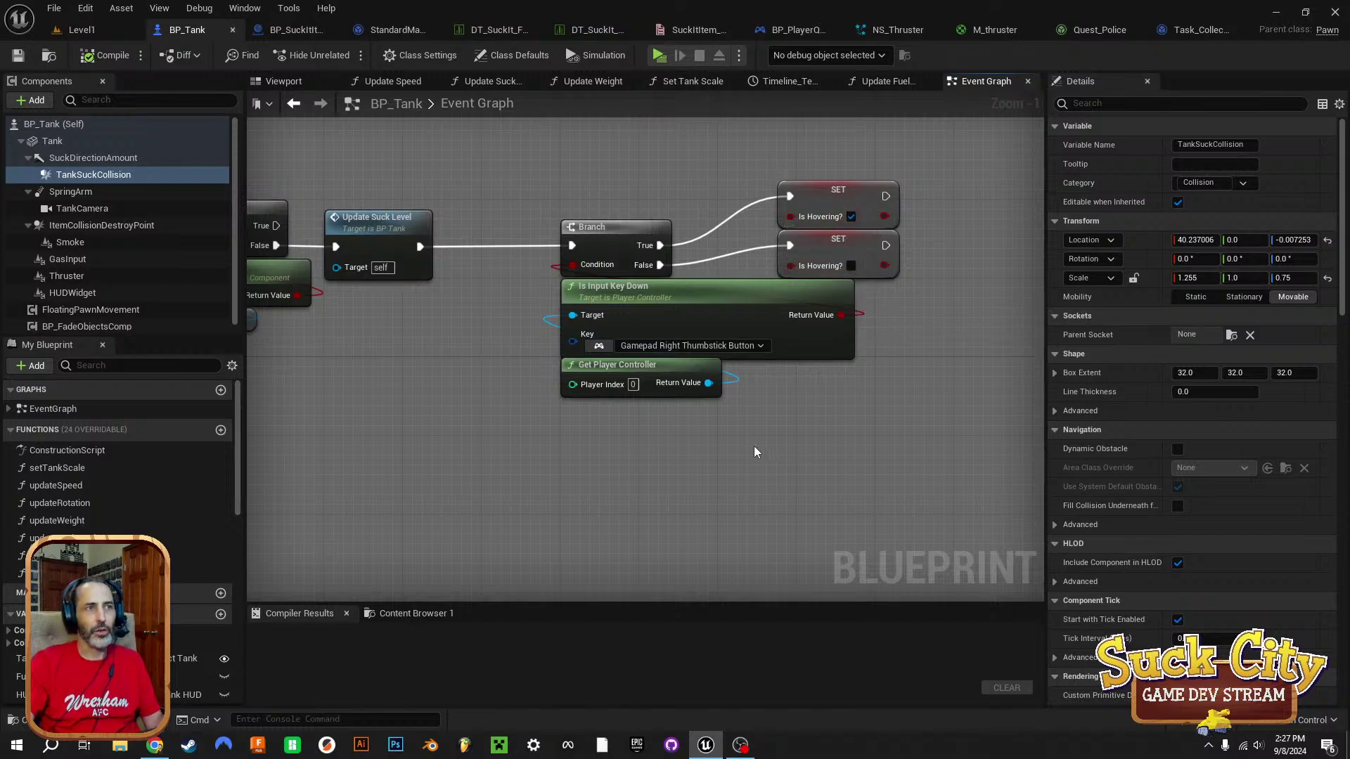
# Examine the start of the Tank Sucking section, where the IA_Tank_Suck input feeds the Set Collision Enabled nodes.
pyautogui.scroll(-5, 471, 427)
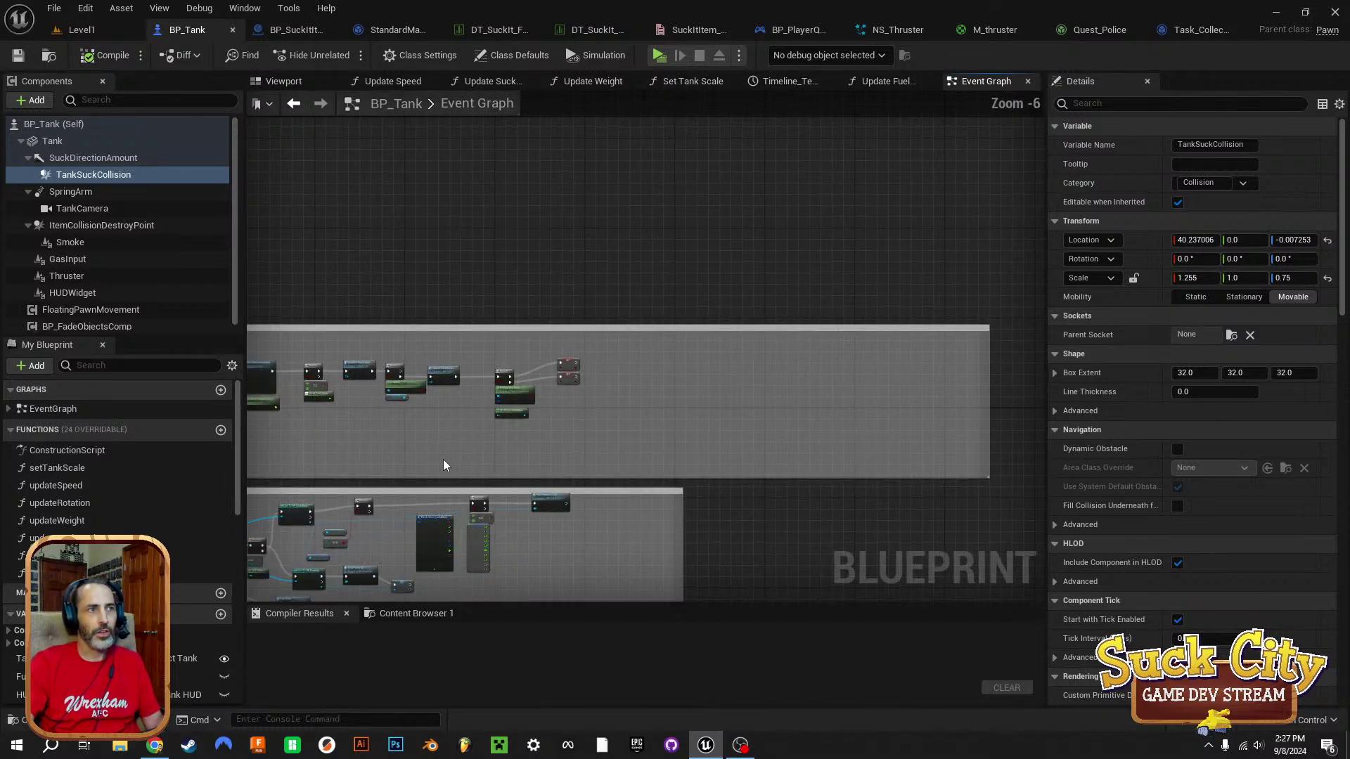
pyautogui.moveTo(443, 460); pyautogui.dragTo(1027, 181, button='right')
pyautogui.scroll(4, 317, 258)
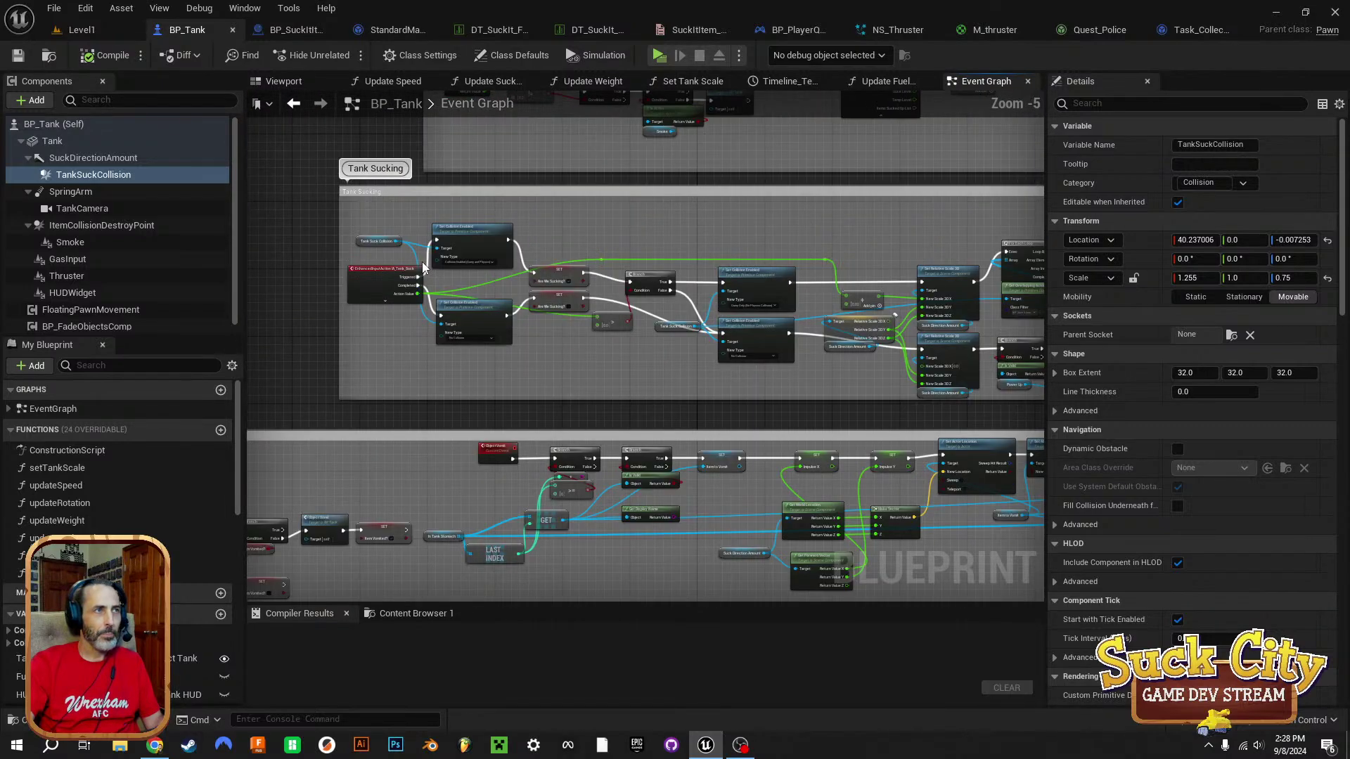
pyautogui.scroll(1, 492, 352)
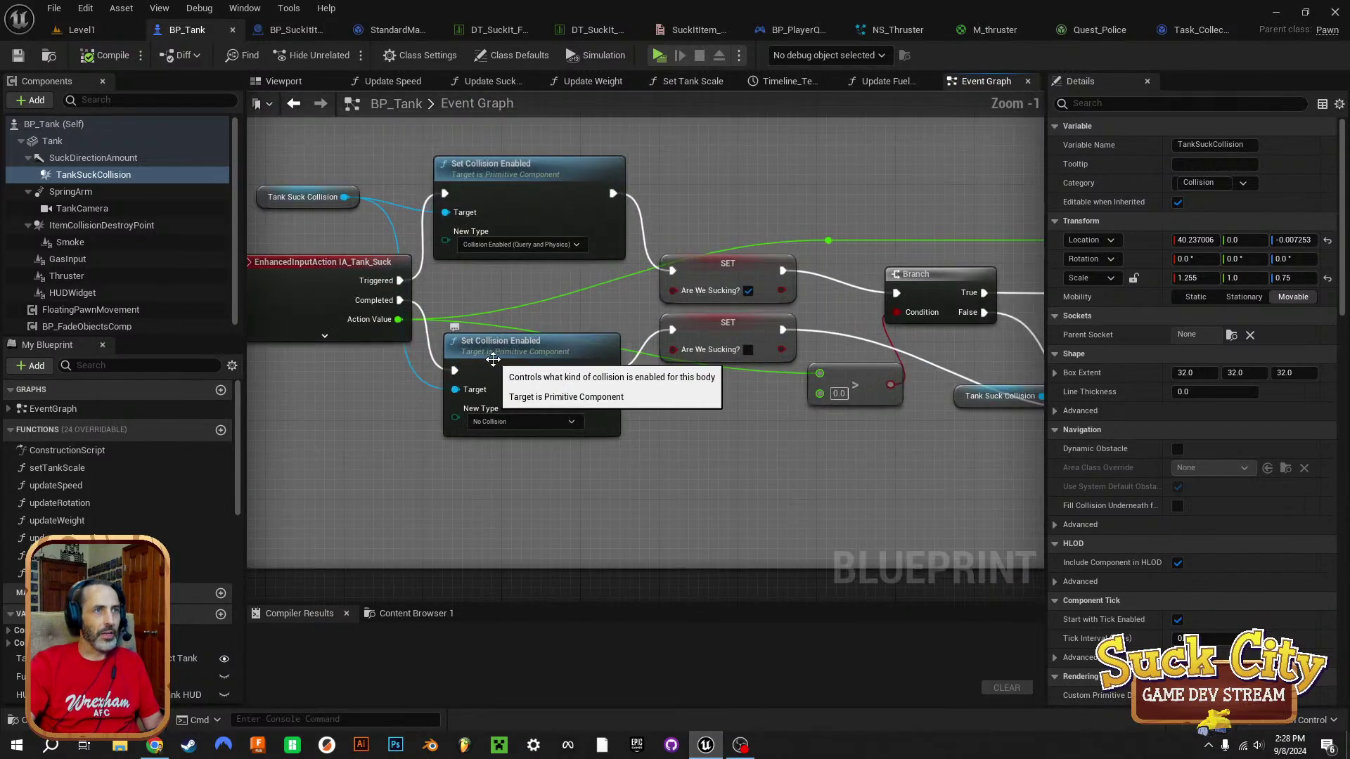
pyautogui.moveTo(707, 389); pyautogui.dragTo(768, 391, button='right')
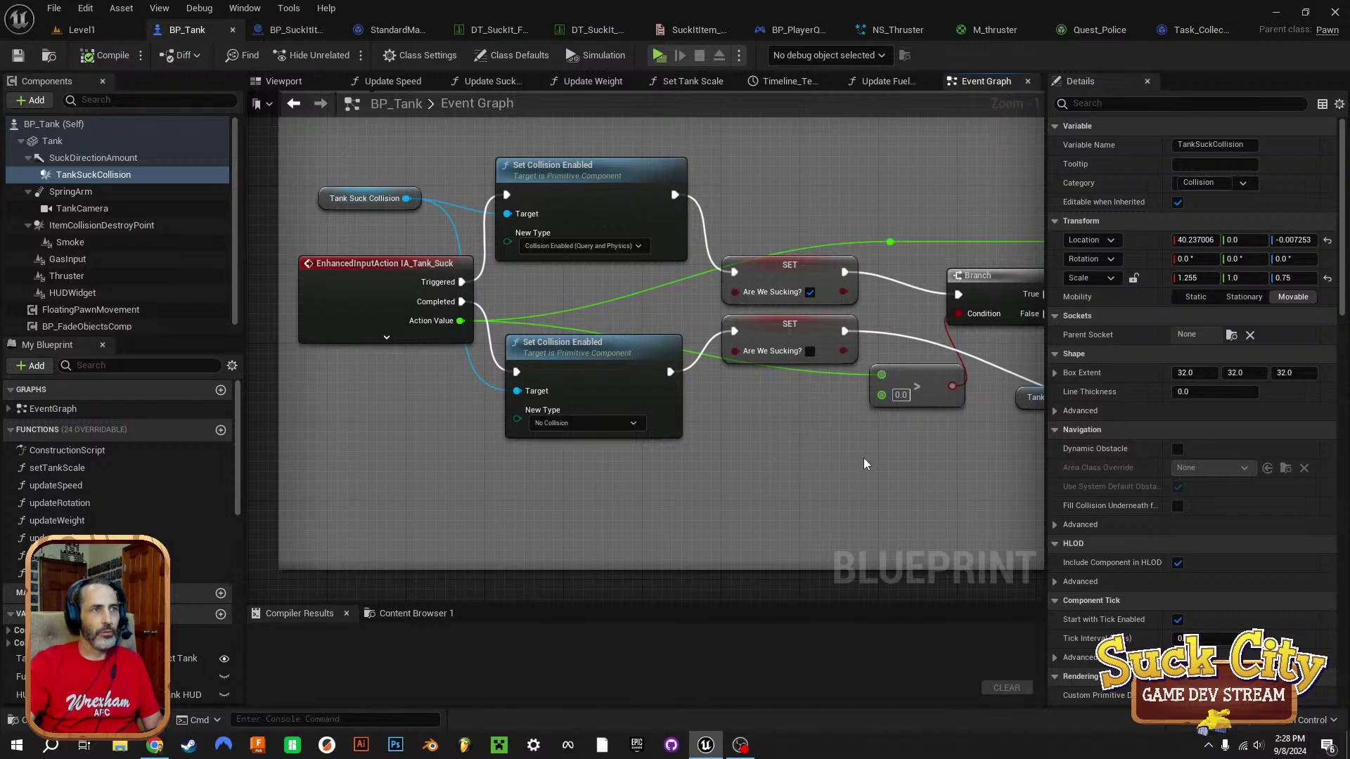
pyautogui.moveTo(825, 451); pyautogui.dragTo(787, 461, button='right')
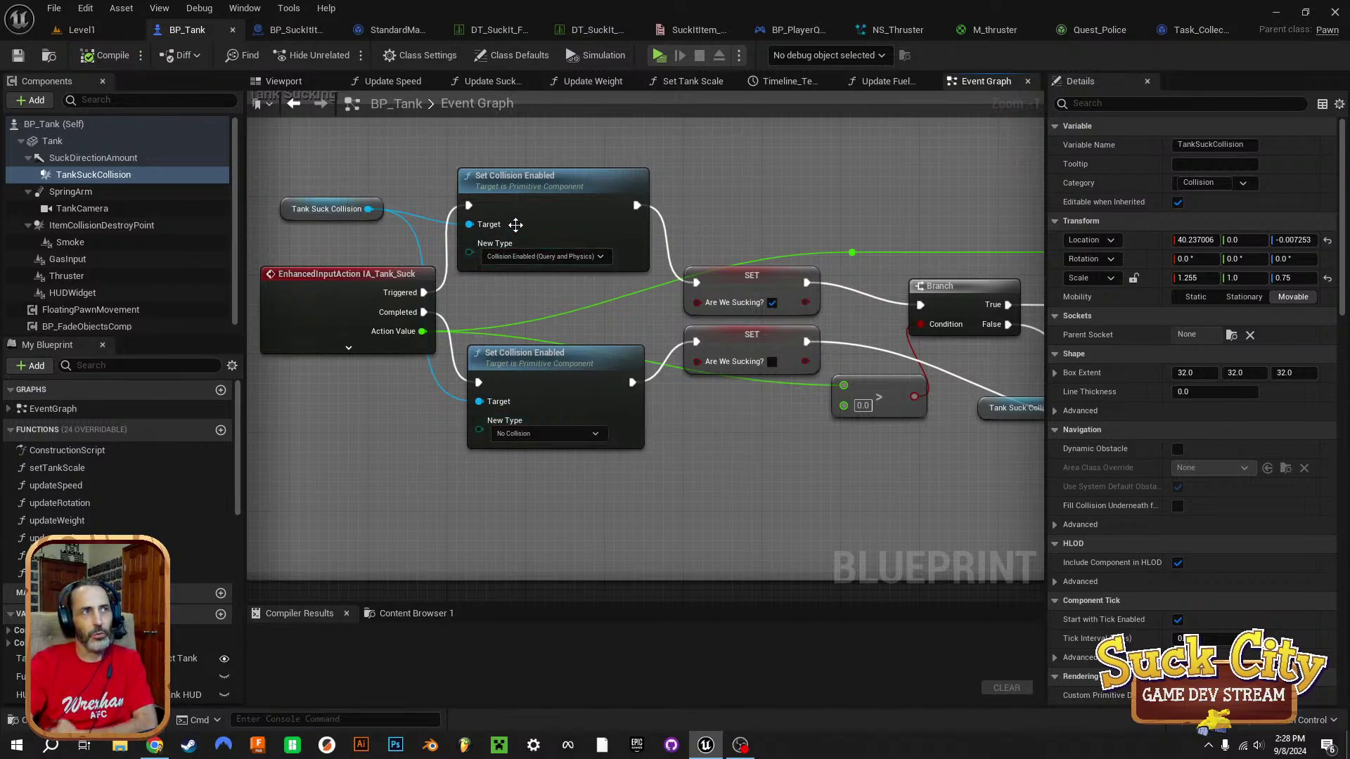
# Trace the Tank Sucking logic from the Are We Sucking? setters to the Set Relative Scale 3D nodes for Suck Direction Amount.
pyautogui.moveTo(812, 439); pyautogui.dragTo(599, 396, button='right')
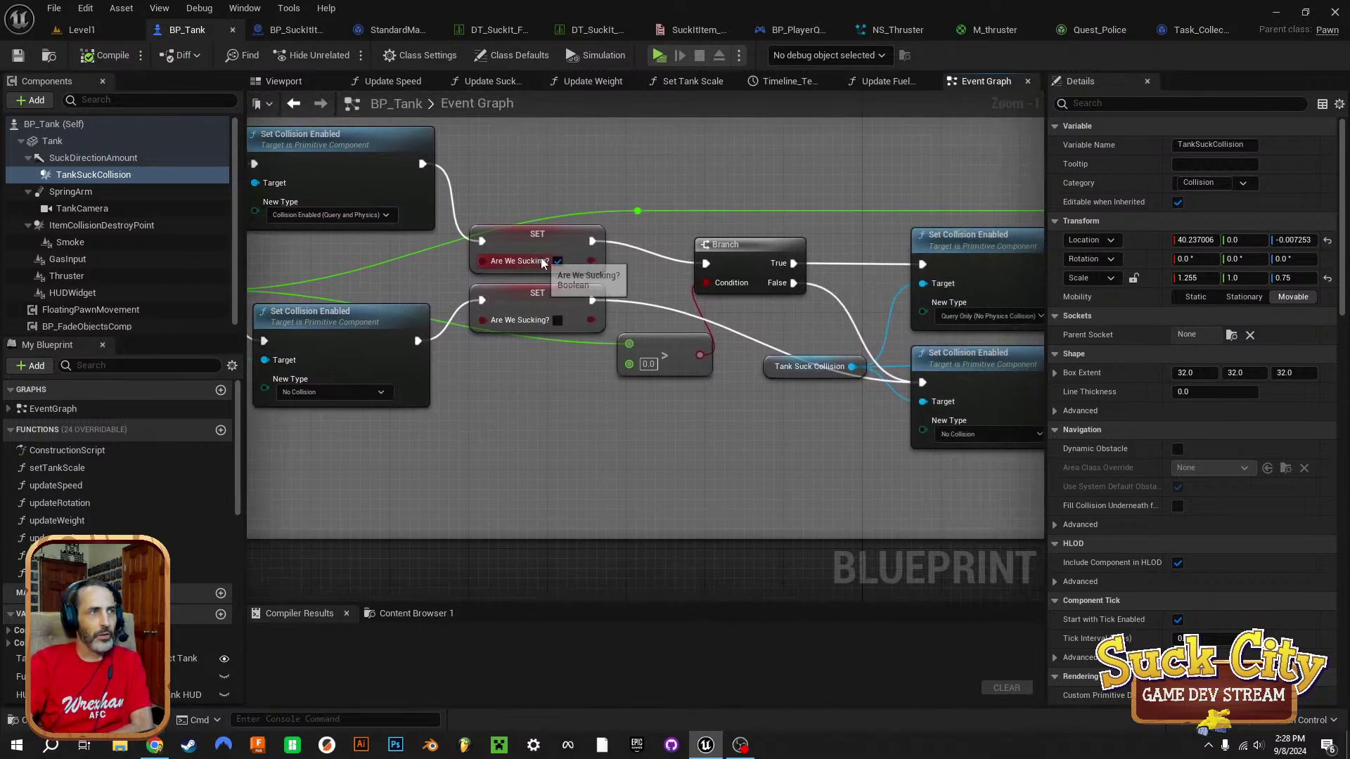
pyautogui.moveTo(762, 422); pyautogui.dragTo(403, 435, button='right')
pyautogui.moveTo(613, 491); pyautogui.dragTo(590, 466, button='right')
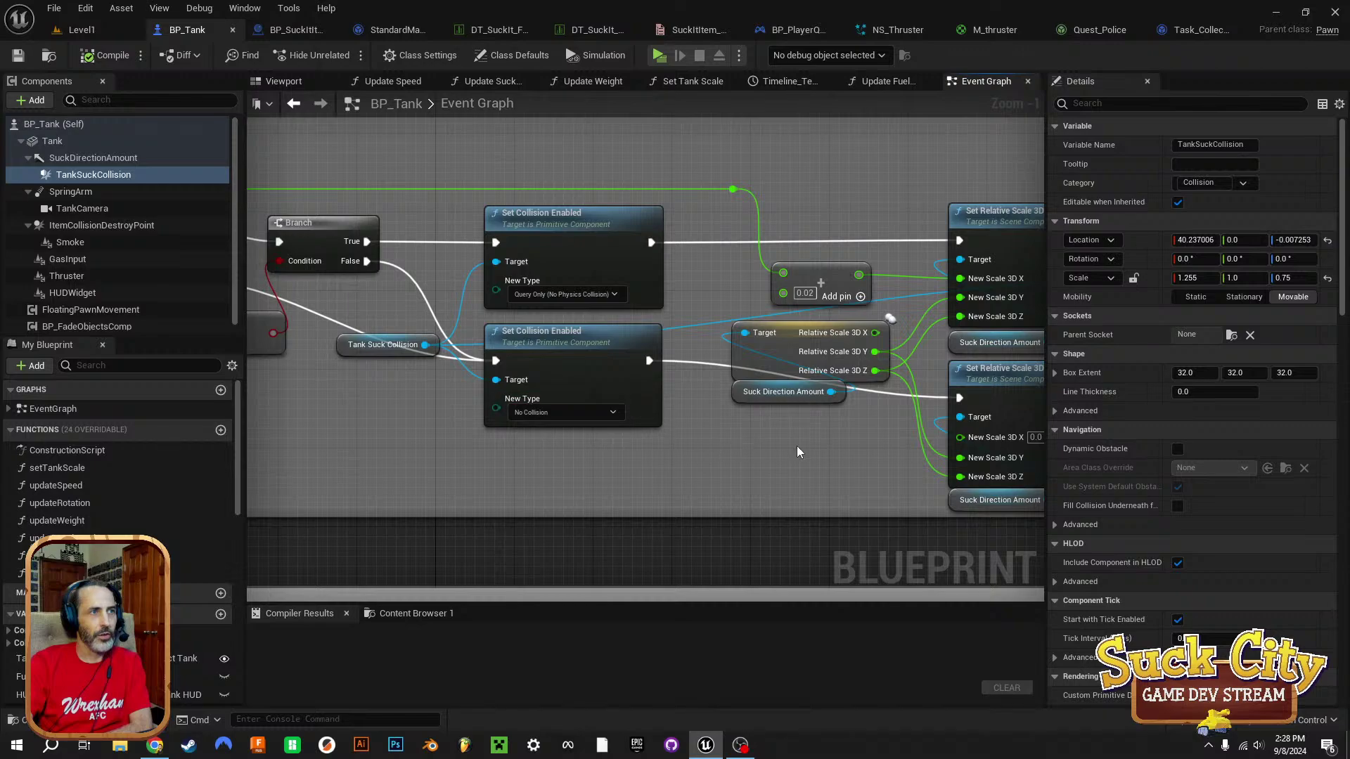
pyautogui.moveTo(823, 421); pyautogui.dragTo(376, 396, button='right')
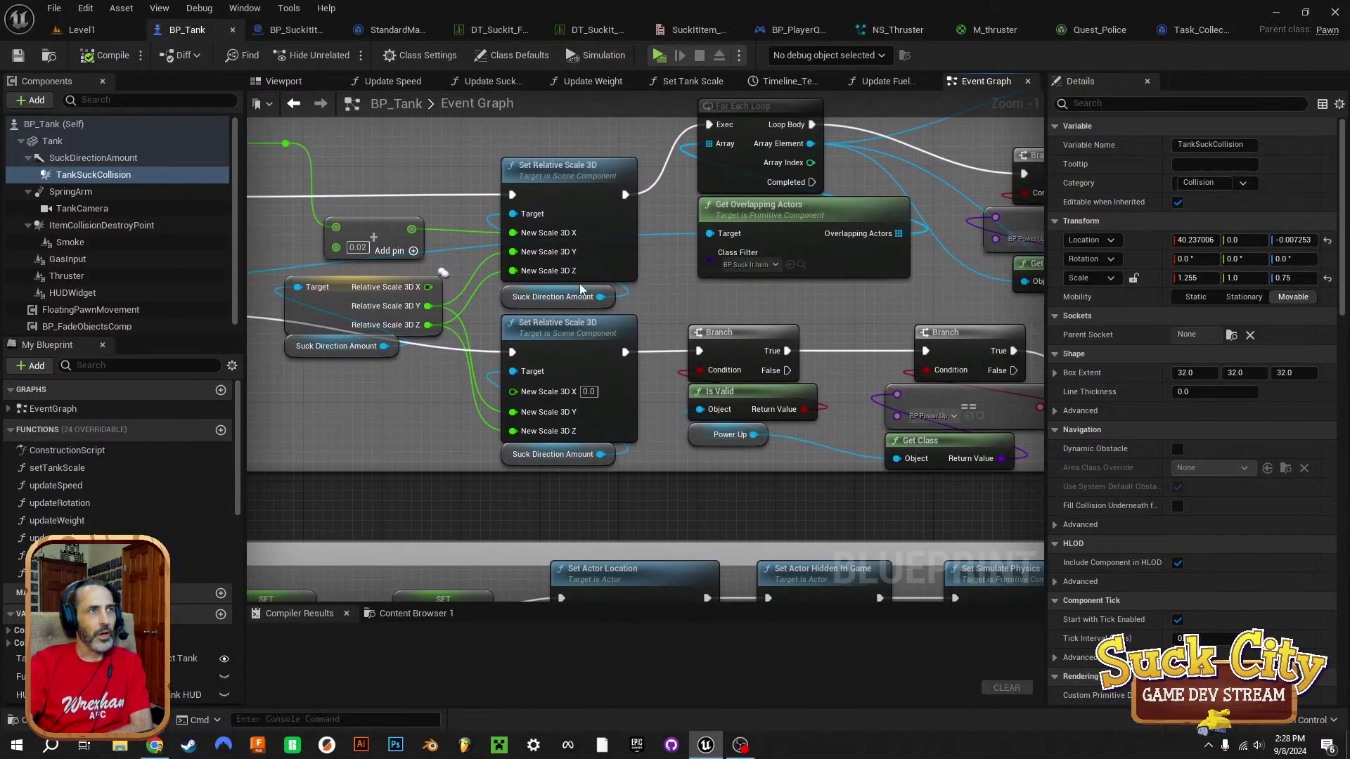
pyautogui.moveTo(657, 295); pyautogui.dragTo(662, 328, button='right')
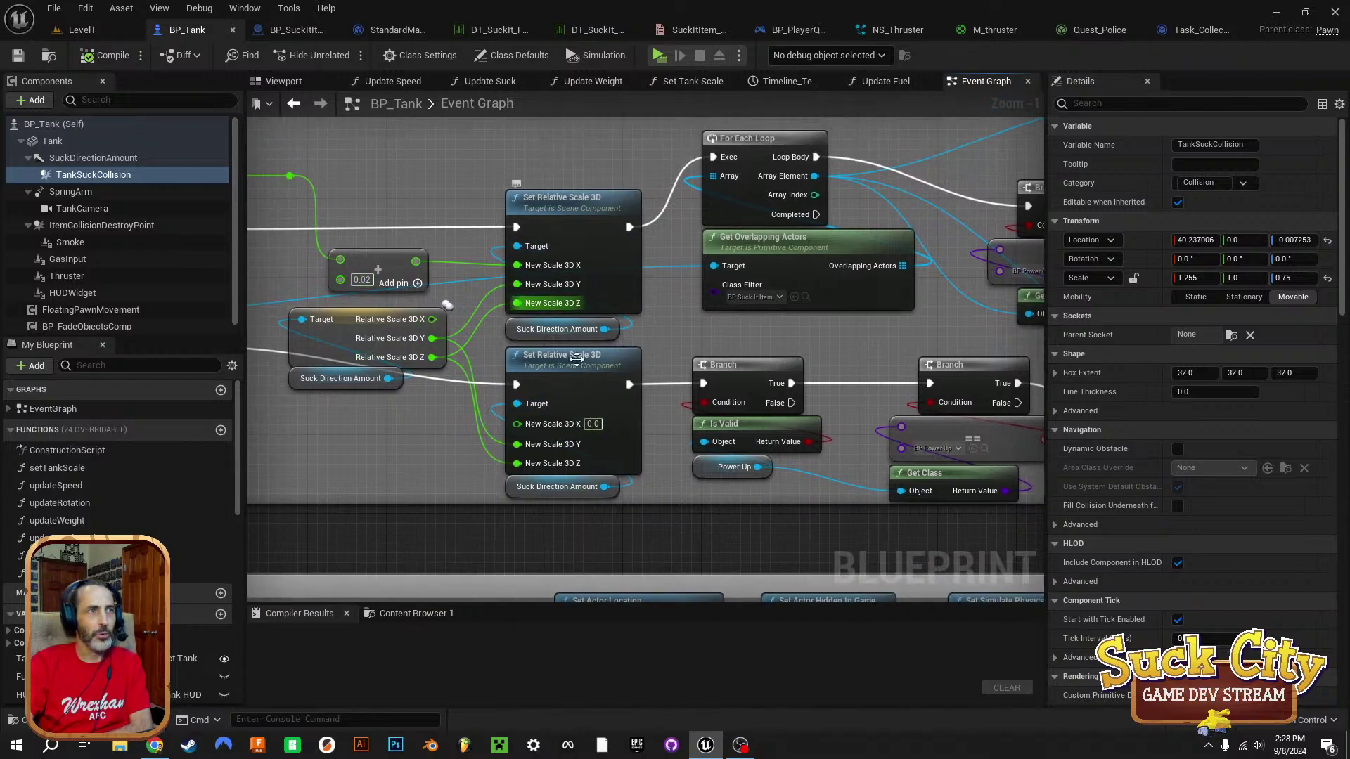
# Examine the overlapping actors loop and its casts to BP_SuckItItem and BP_PowerUp in the Tank Sucking section.
pyautogui.moveTo(725, 248); pyautogui.dragTo(647, 357, button='right')
pyautogui.scroll(-1, 632, 357)
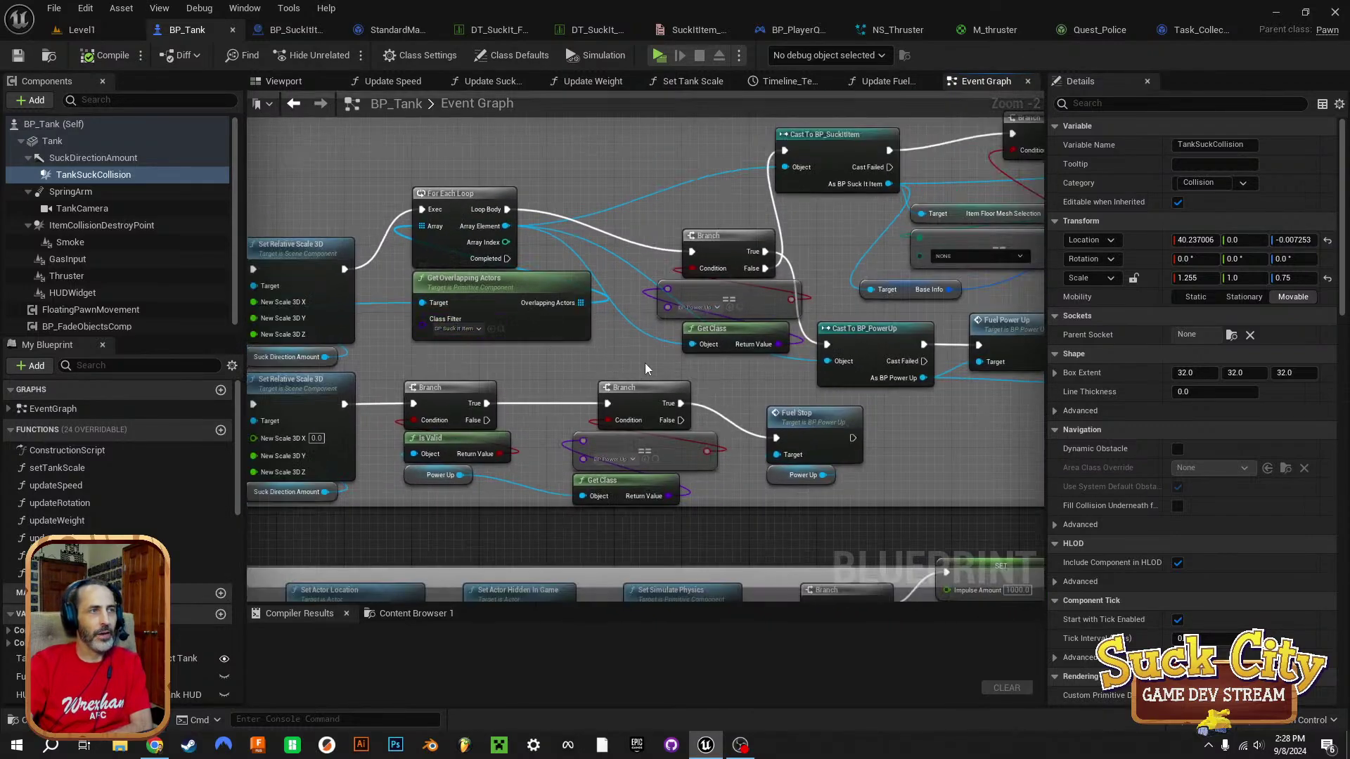
pyautogui.moveTo(812, 381); pyautogui.dragTo(851, 449, button='right')
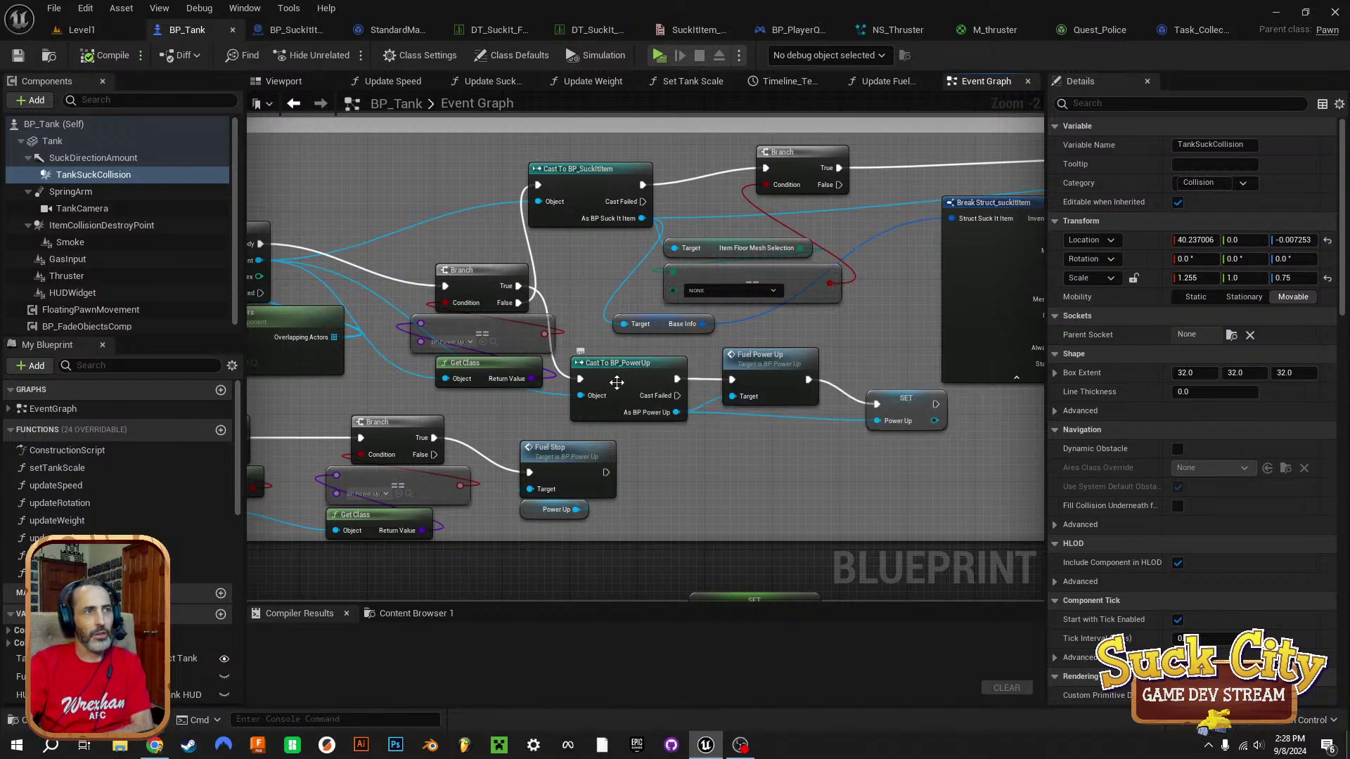
# Follow the Tank Sucking logic from the BP_PowerUp cast to Fuel Power Up and across to Break Struct_suckItItem.
pyautogui.moveTo(774, 458); pyautogui.dragTo(592, 442, button='right')
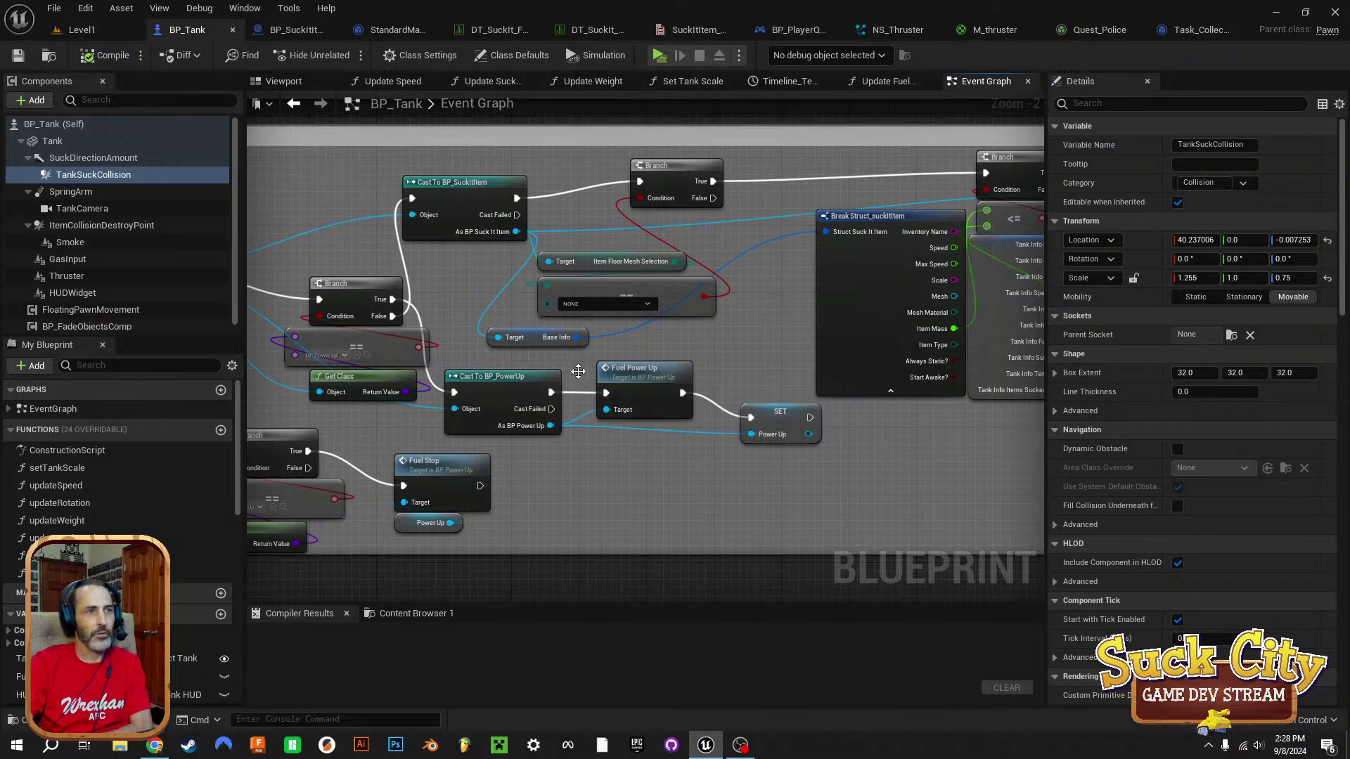
pyautogui.moveTo(969, 304); pyautogui.dragTo(398, 405, button='right')
pyautogui.scroll(-2, 398, 405)
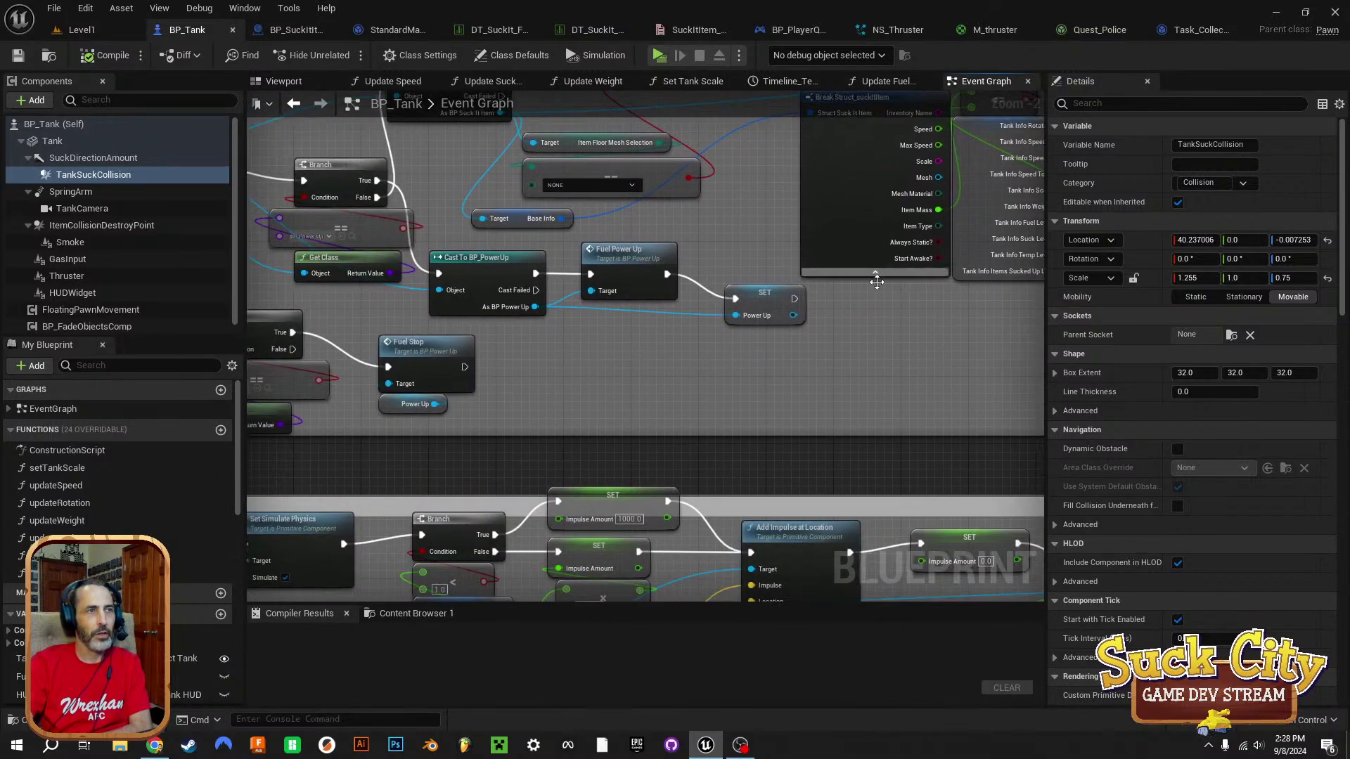
# Examine the start of the Tank Vomit section, where the IA_Tank_Vomit input feeds Object Vomit and the Item Vomited? setters.
pyautogui.moveTo(668, 359); pyautogui.dragTo(600, 301, button='right')
pyautogui.moveTo(392, 409); pyautogui.dragTo(708, 214, button='right')
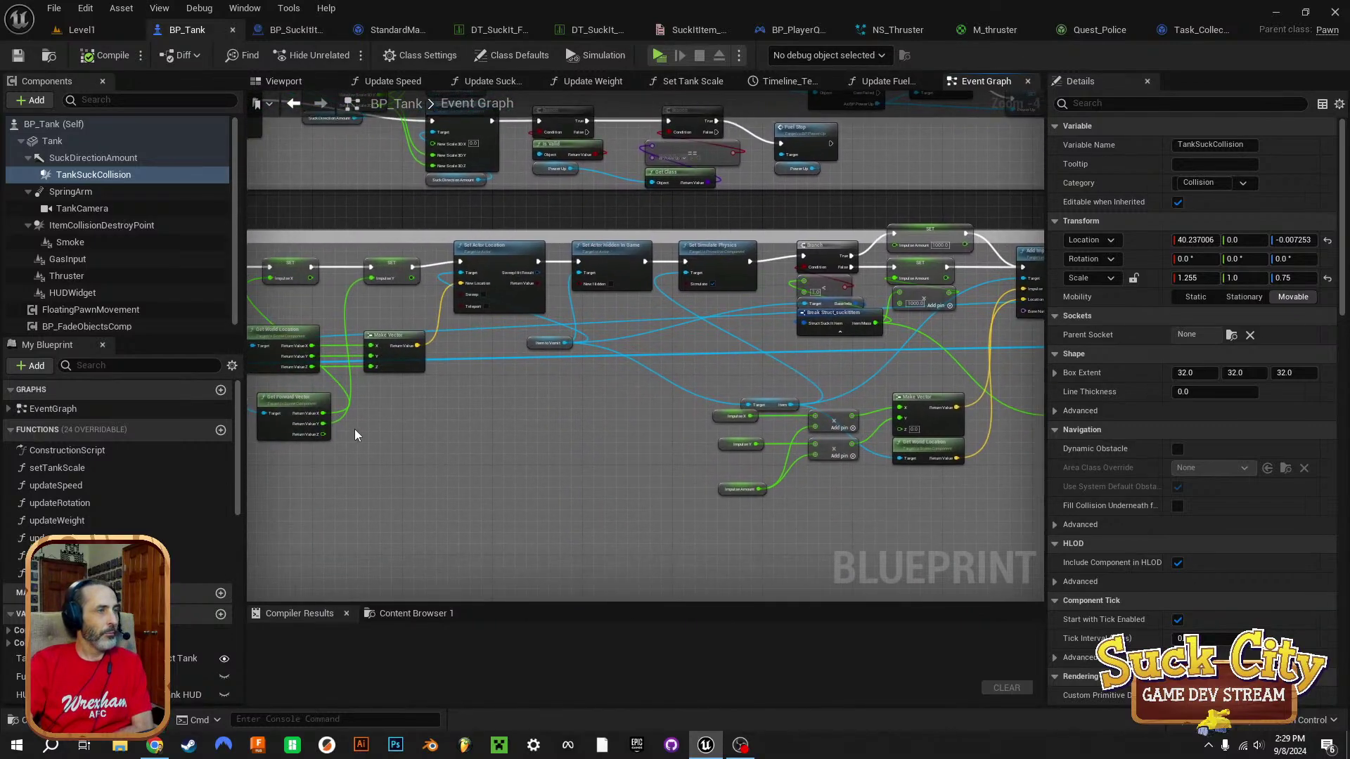
pyautogui.moveTo(345, 437); pyautogui.dragTo(706, 353, button='right')
pyautogui.moveTo(438, 440); pyautogui.dragTo(853, 452, button='right')
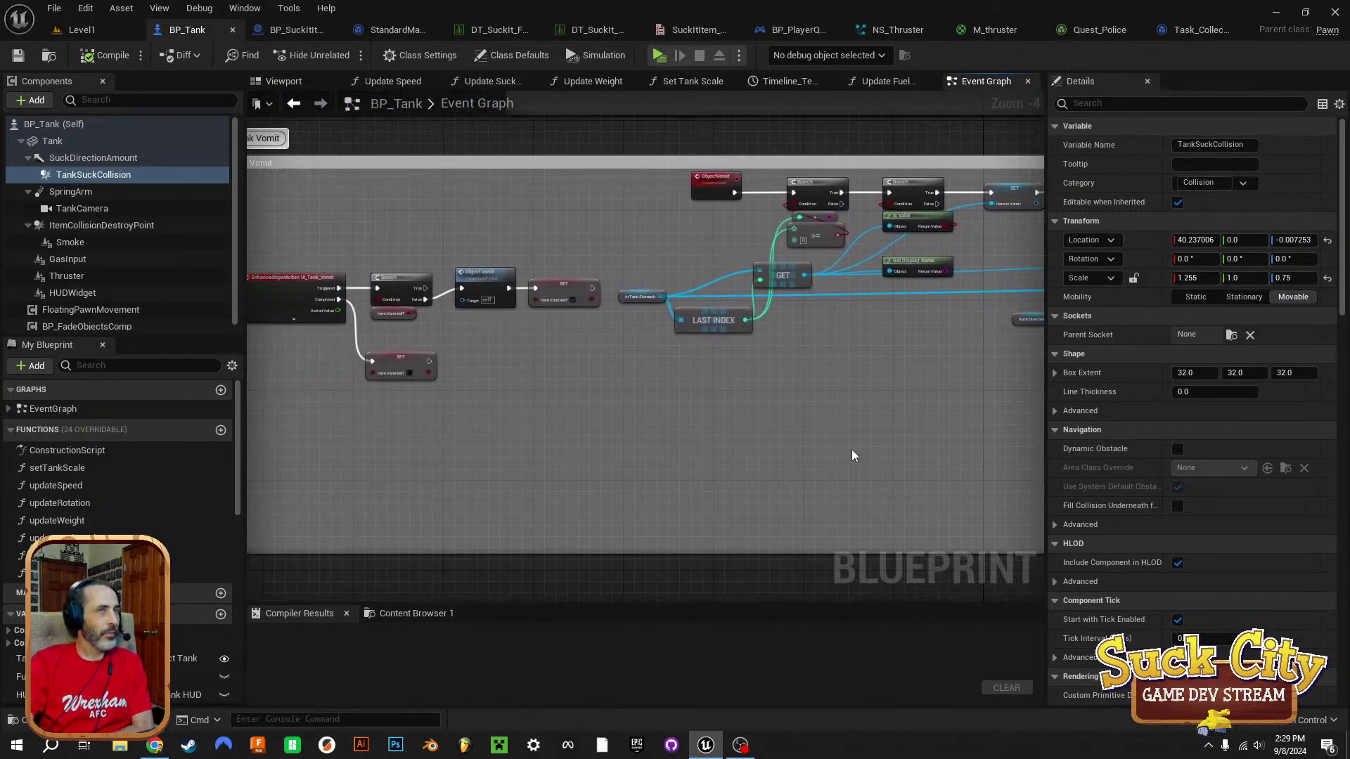
pyautogui.moveTo(598, 436); pyautogui.dragTo(654, 434, button='right')
pyautogui.moveTo(528, 415); pyautogui.dragTo(663, 410, button='right')
pyautogui.moveTo(497, 334); pyautogui.dragTo(501, 388, button='right')
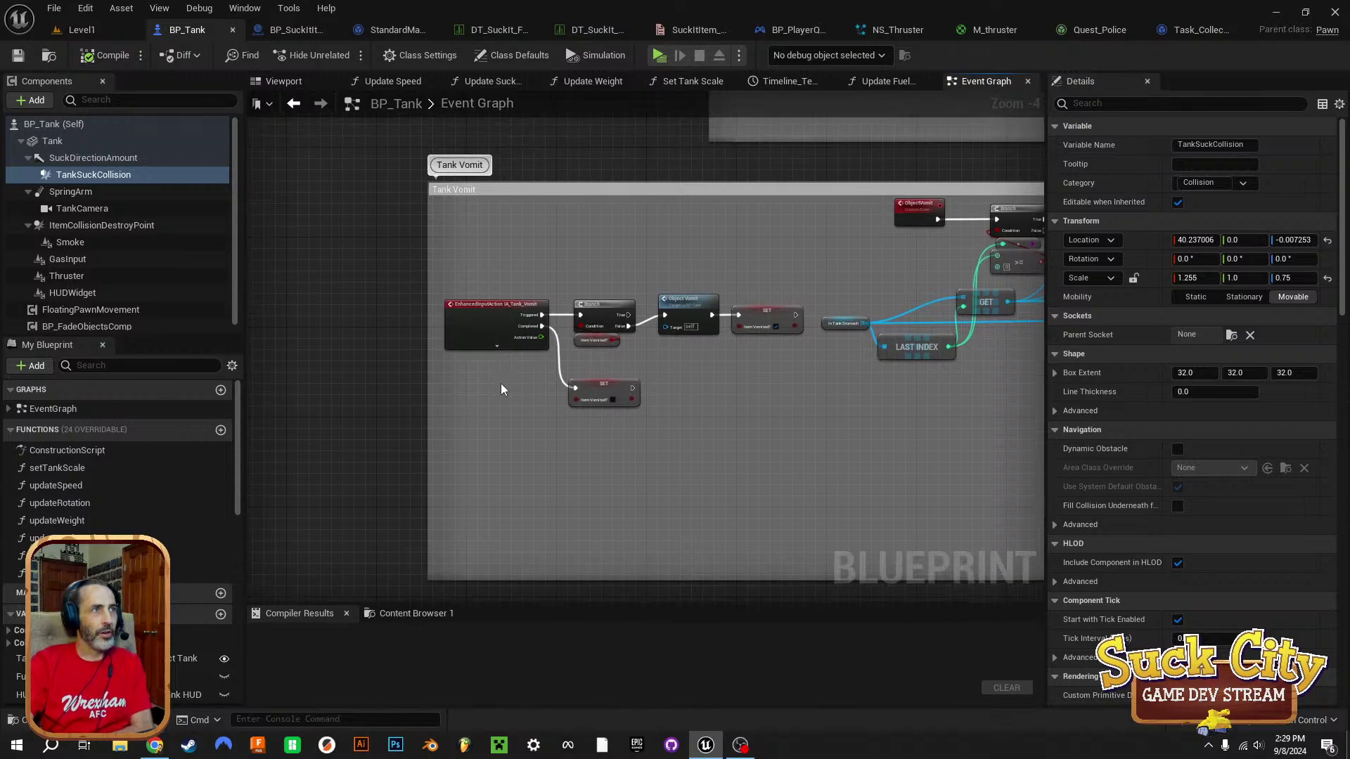
pyautogui.scroll(3, 509, 308)
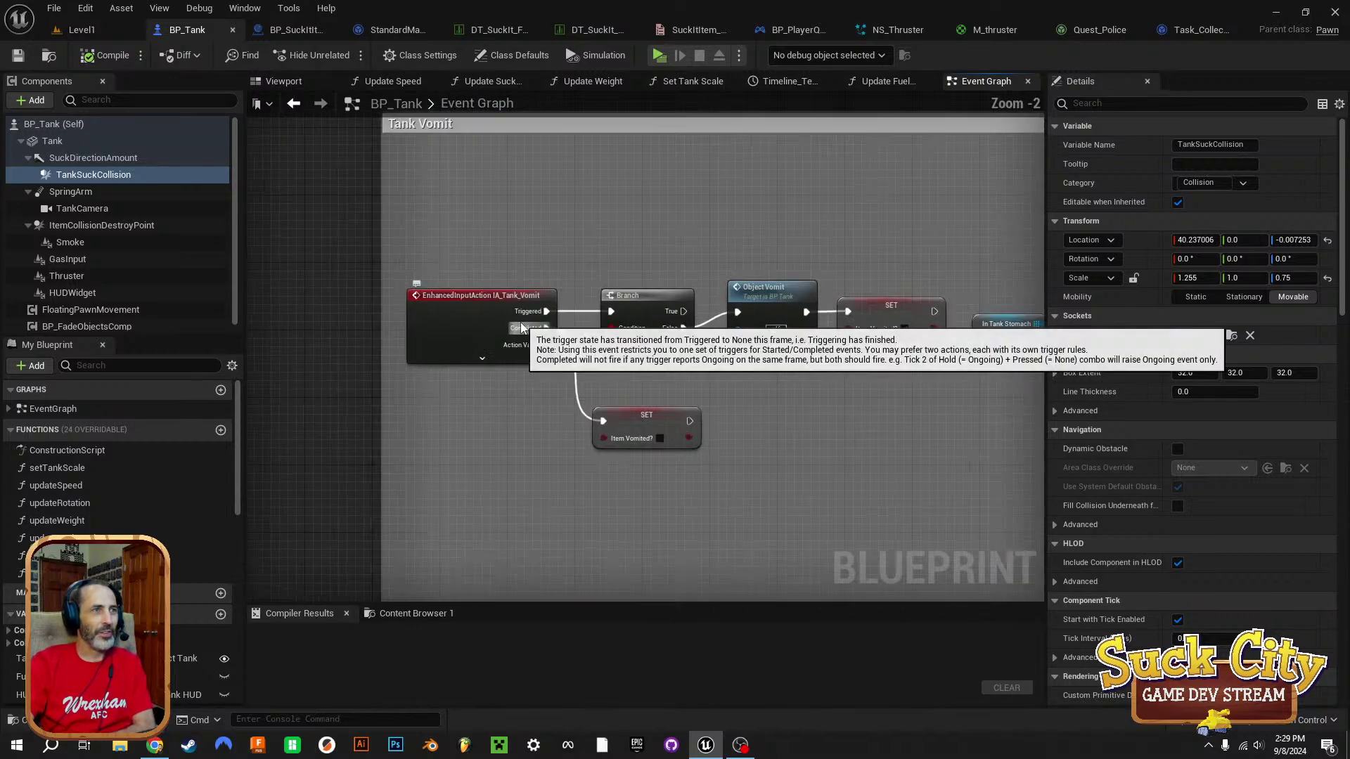
# Trace the ObjectVomit event from the In Tank Stomach checks through the Impulse X and Y setters to Set Actor Location.
pyautogui.moveTo(955, 418); pyautogui.dragTo(575, 365, button='right')
pyautogui.scroll(-1, 606, 377)
pyautogui.scroll(-1, 607, 377)
pyautogui.moveTo(783, 369); pyautogui.dragTo(542, 393, button='right')
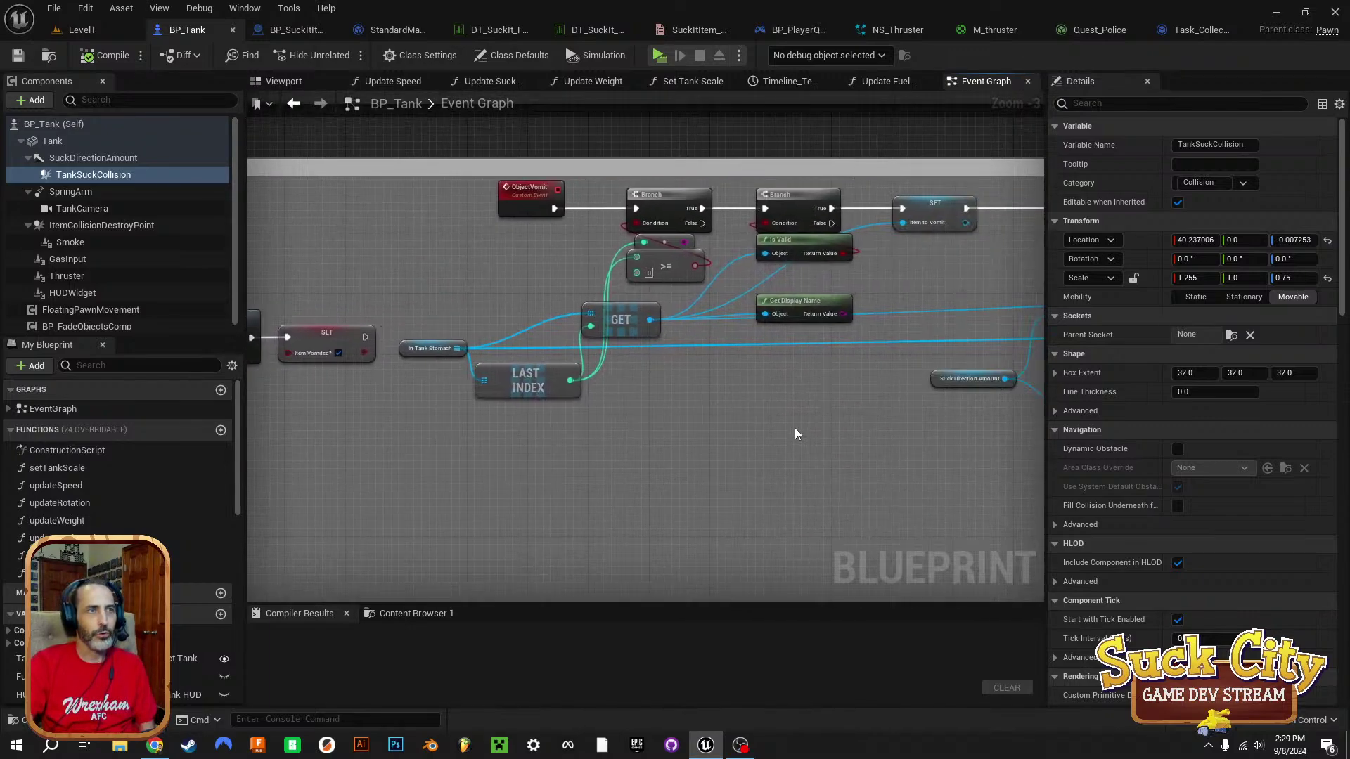
pyautogui.moveTo(824, 426); pyautogui.dragTo(671, 428, button='right')
pyautogui.moveTo(852, 459); pyautogui.dragTo(731, 464, button='right')
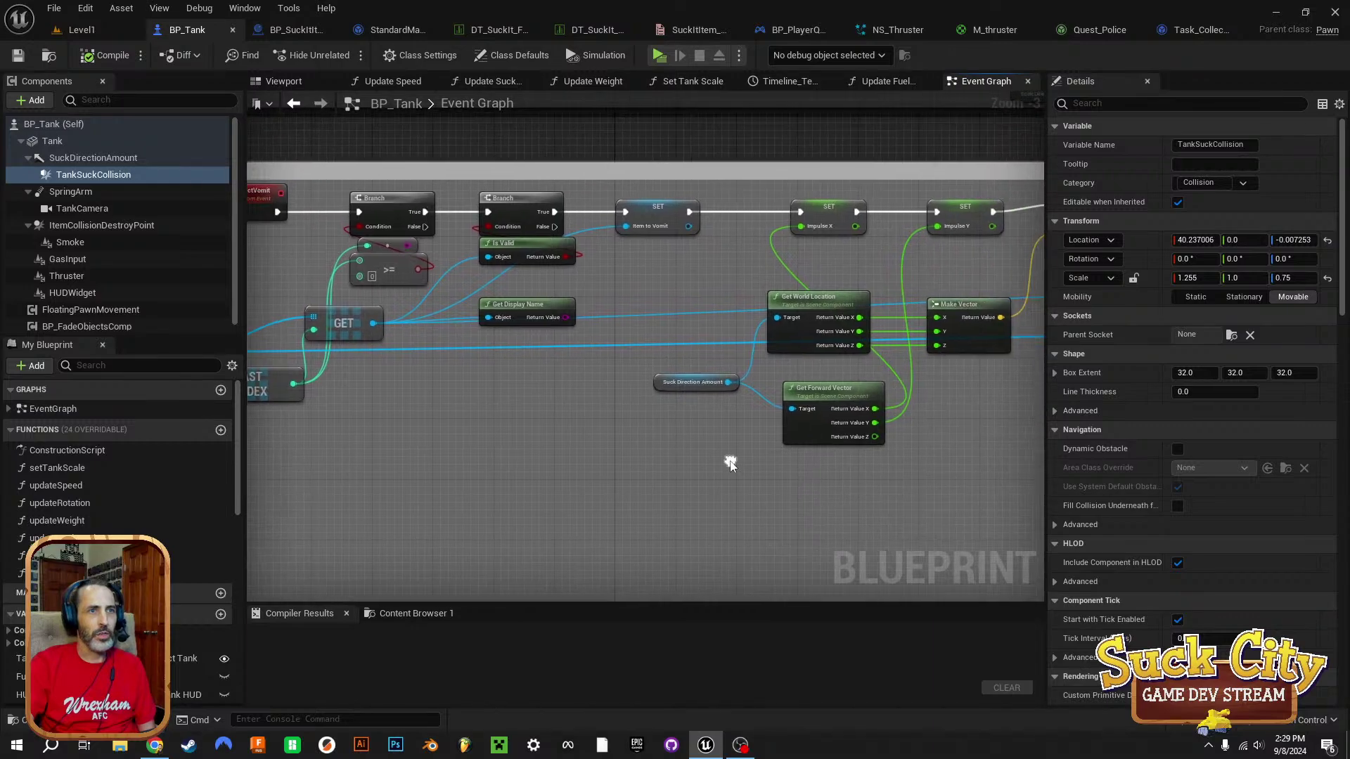
pyautogui.moveTo(972, 431); pyautogui.dragTo(768, 446, button='right')
pyautogui.moveTo(919, 453); pyautogui.dragTo(711, 458, button='right')
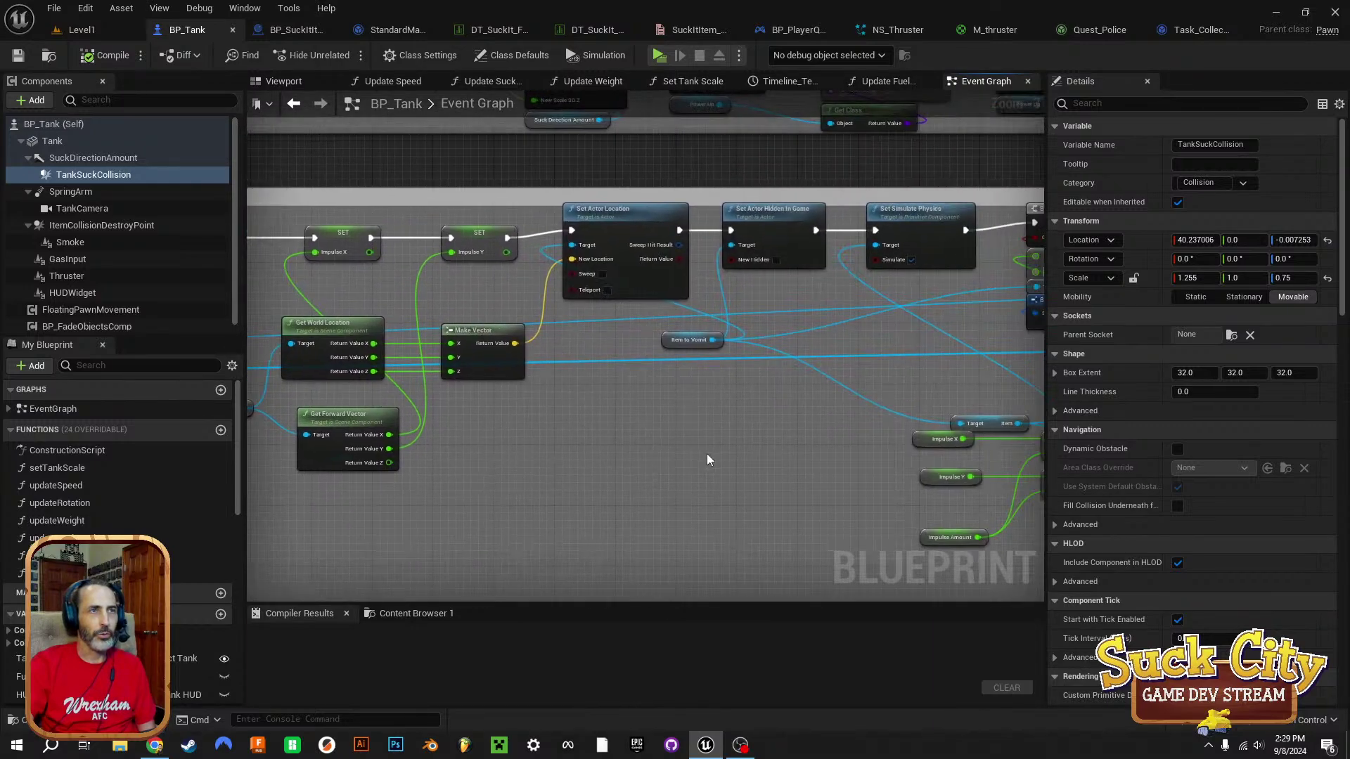
# Follow the rest of the Tank Vomit chain through Set Simulate Physics, Add Impulse at Location, Update Weight and the array Remove.
pyautogui.moveTo(832, 436); pyautogui.dragTo(628, 425, button='right')
pyautogui.moveTo(967, 368); pyautogui.dragTo(671, 370, button='right')
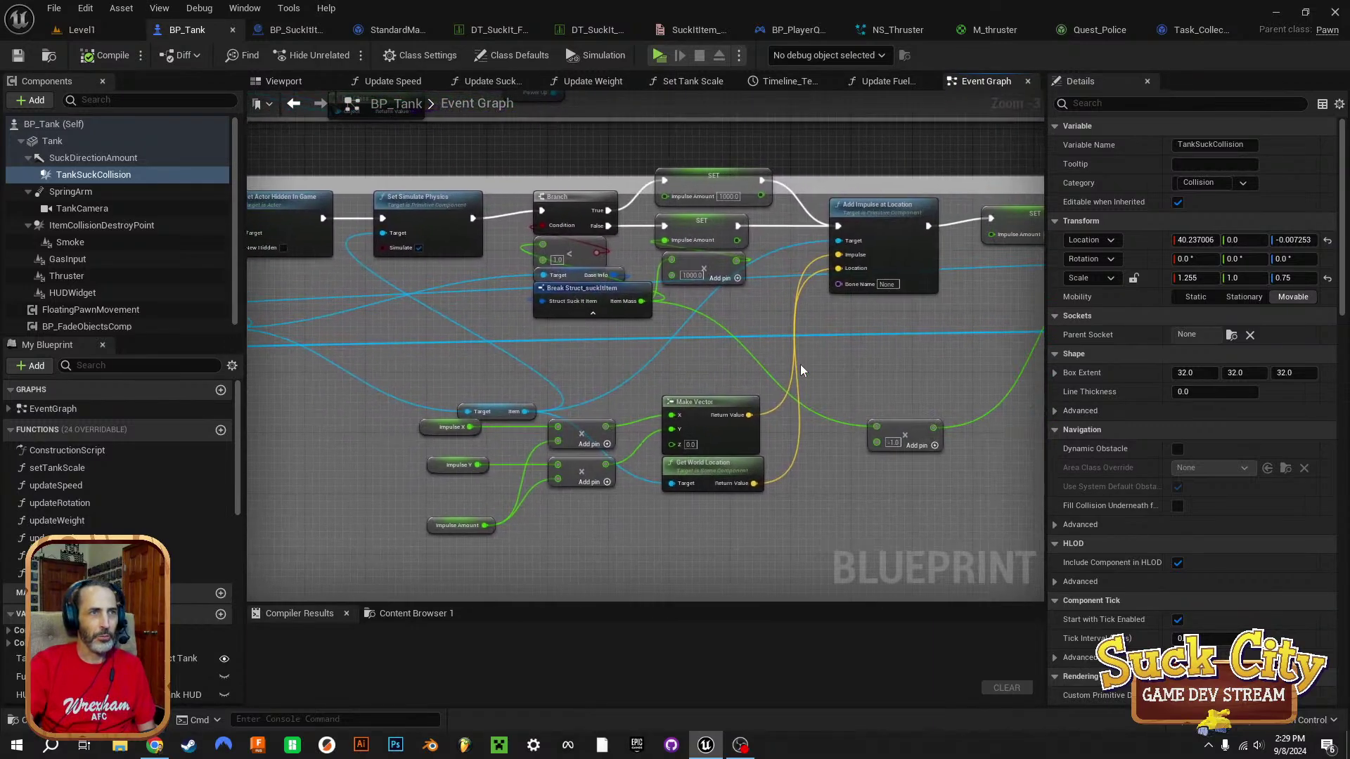
pyautogui.moveTo(941, 352); pyautogui.dragTo(716, 337, button='right')
pyautogui.moveTo(934, 374); pyautogui.dragTo(785, 394, button='right')
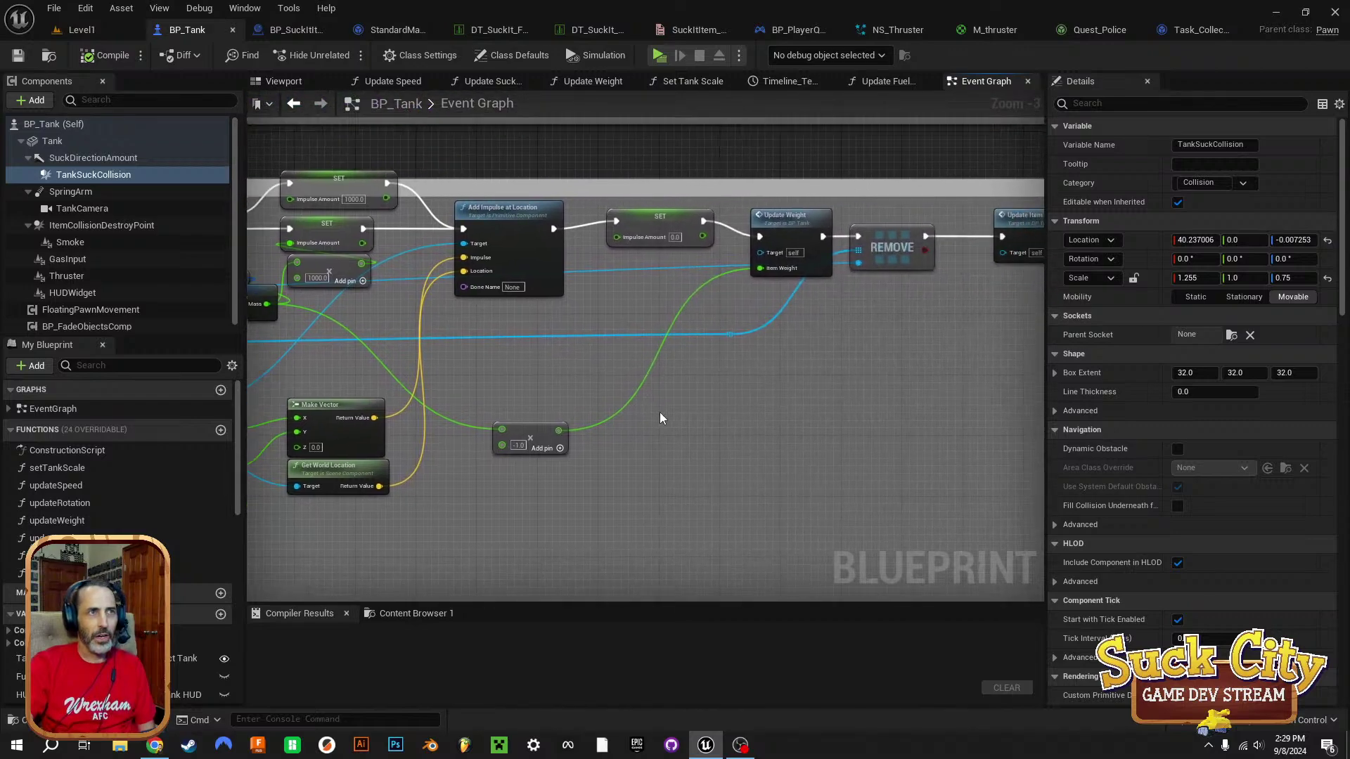
pyautogui.moveTo(502, 391); pyautogui.dragTo(431, 431, button='right')
pyautogui.moveTo(849, 405); pyautogui.dragTo(664, 399, button='right')
# Survey the graph sections below Tank Vomit, from Colliding with other objects down to Pause Menu.
pyautogui.scroll(-4, 859, 414)
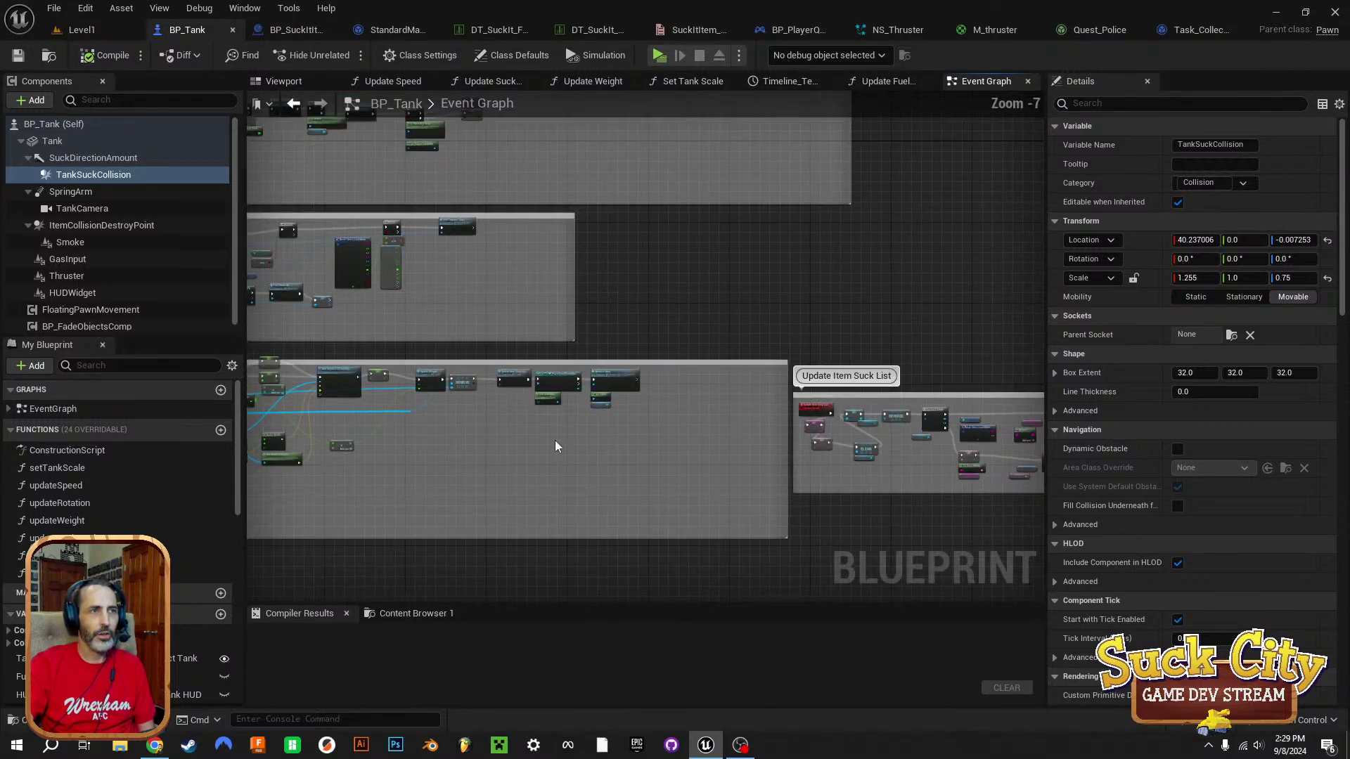
pyautogui.moveTo(333, 469); pyautogui.dragTo(1086, 183, button='right')
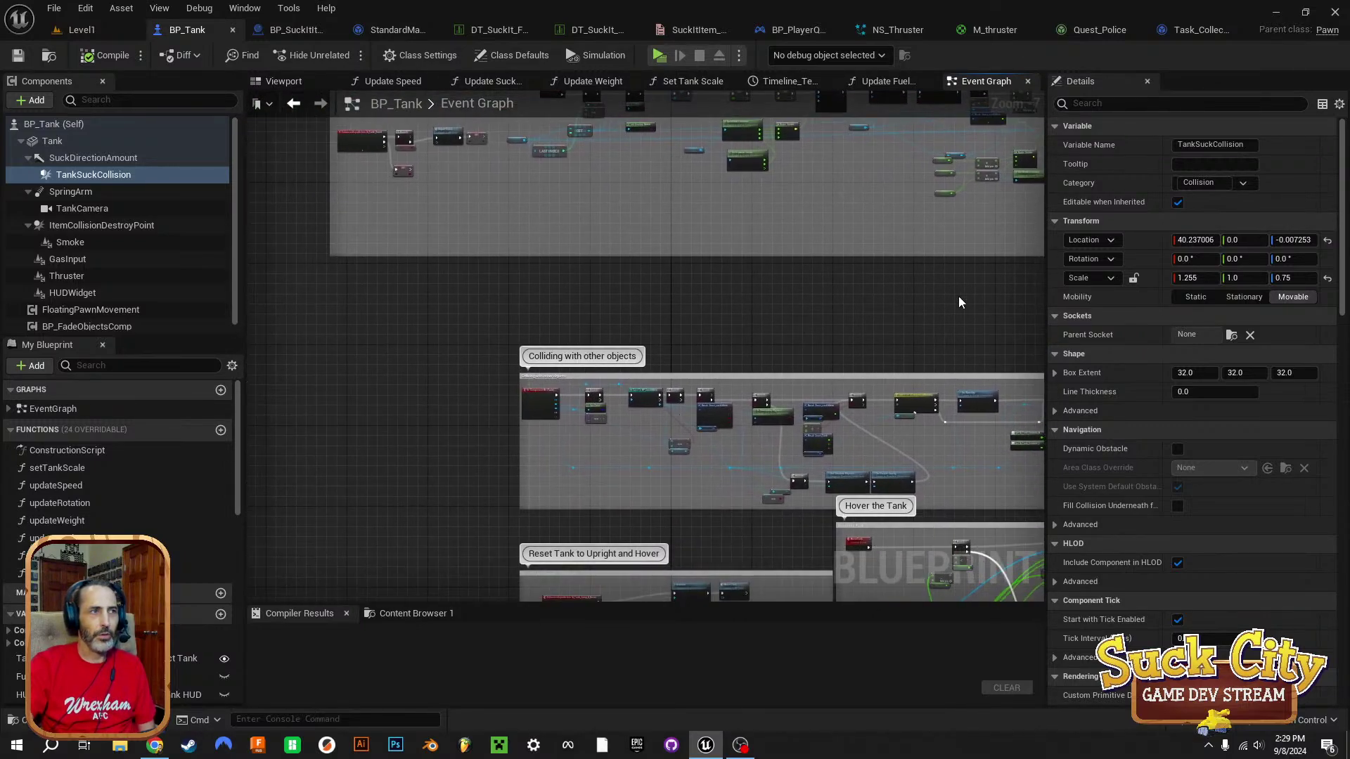
pyautogui.moveTo(612, 504); pyautogui.dragTo(419, 234, button='right')
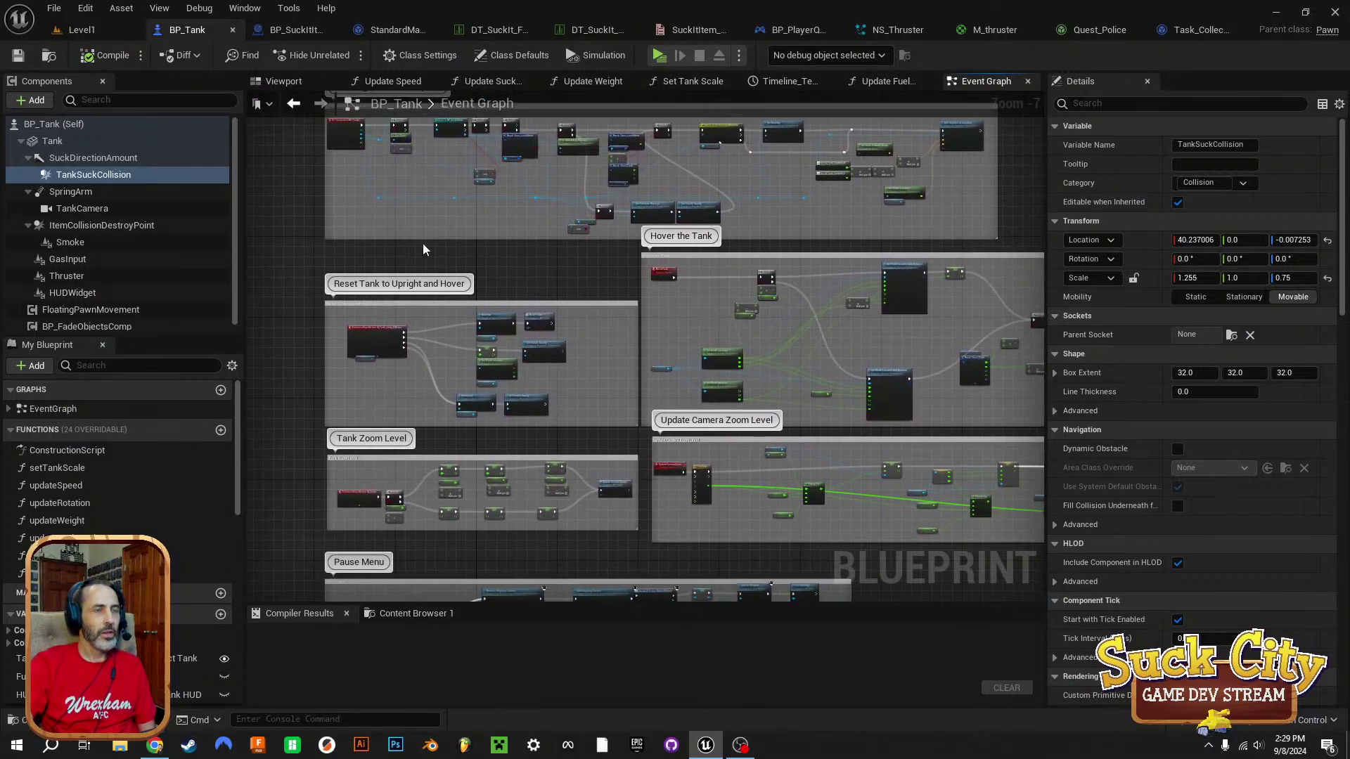
pyautogui.moveTo(542, 396); pyautogui.dragTo(491, 304, button='right')
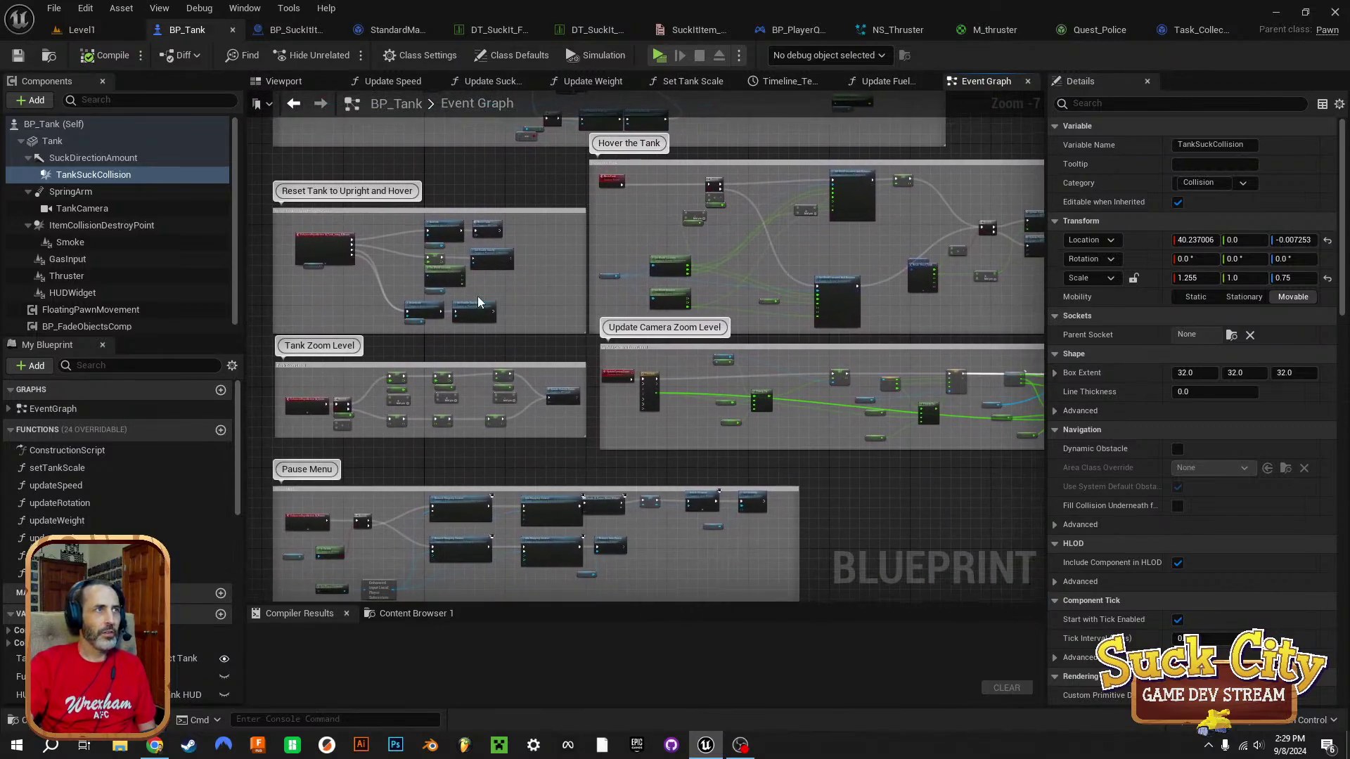
# Examine how the IA_Tank_Jump_N_Reset input drives the thruster, Hover Tank and gravity nodes in Reset Tank to Upright and Hover.
pyautogui.moveTo(368, 283); pyautogui.dragTo(555, 271, button='right')
pyautogui.scroll(5, 498, 227)
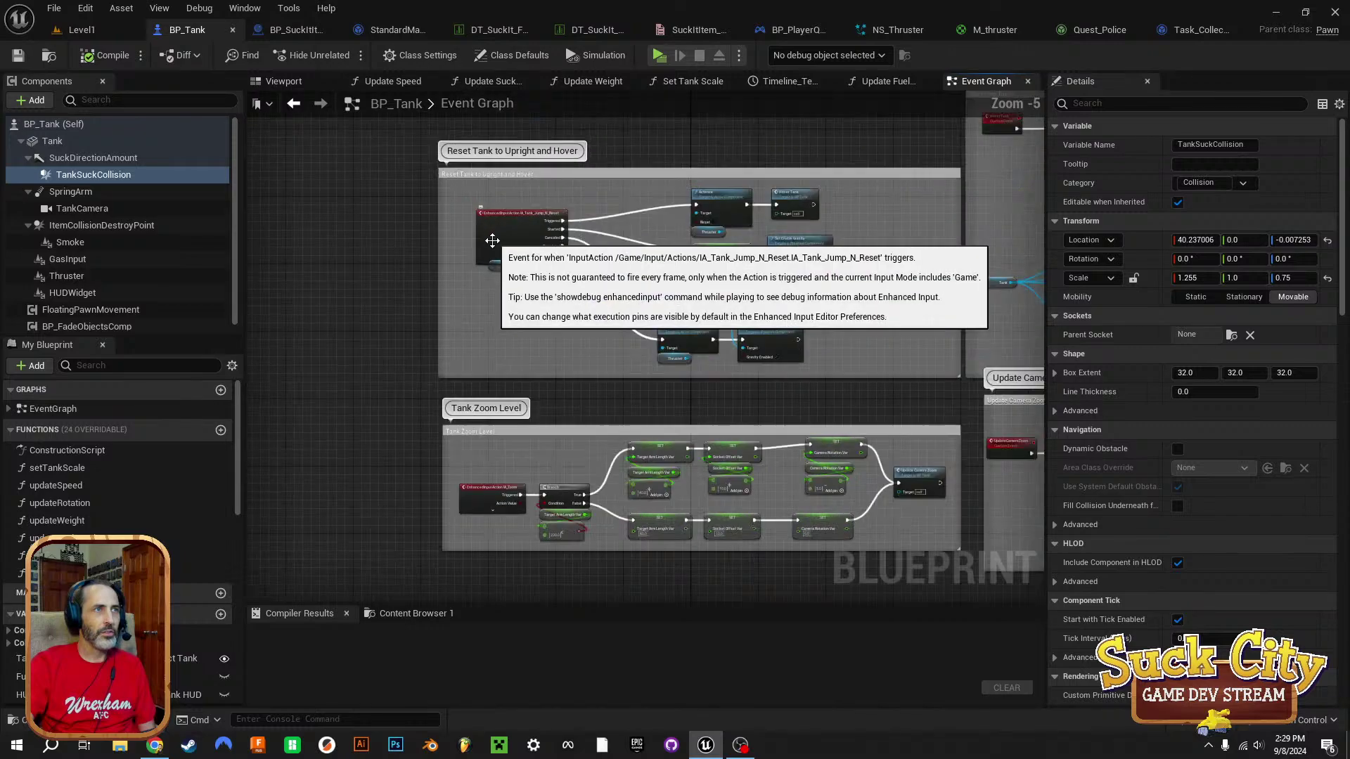
pyautogui.moveTo(465, 289)
pyautogui.mouseDown(button='right')
pyautogui.moveTo(449, 287)
pyautogui.moveTo(483, 269)
pyautogui.mouseUp(button='right')
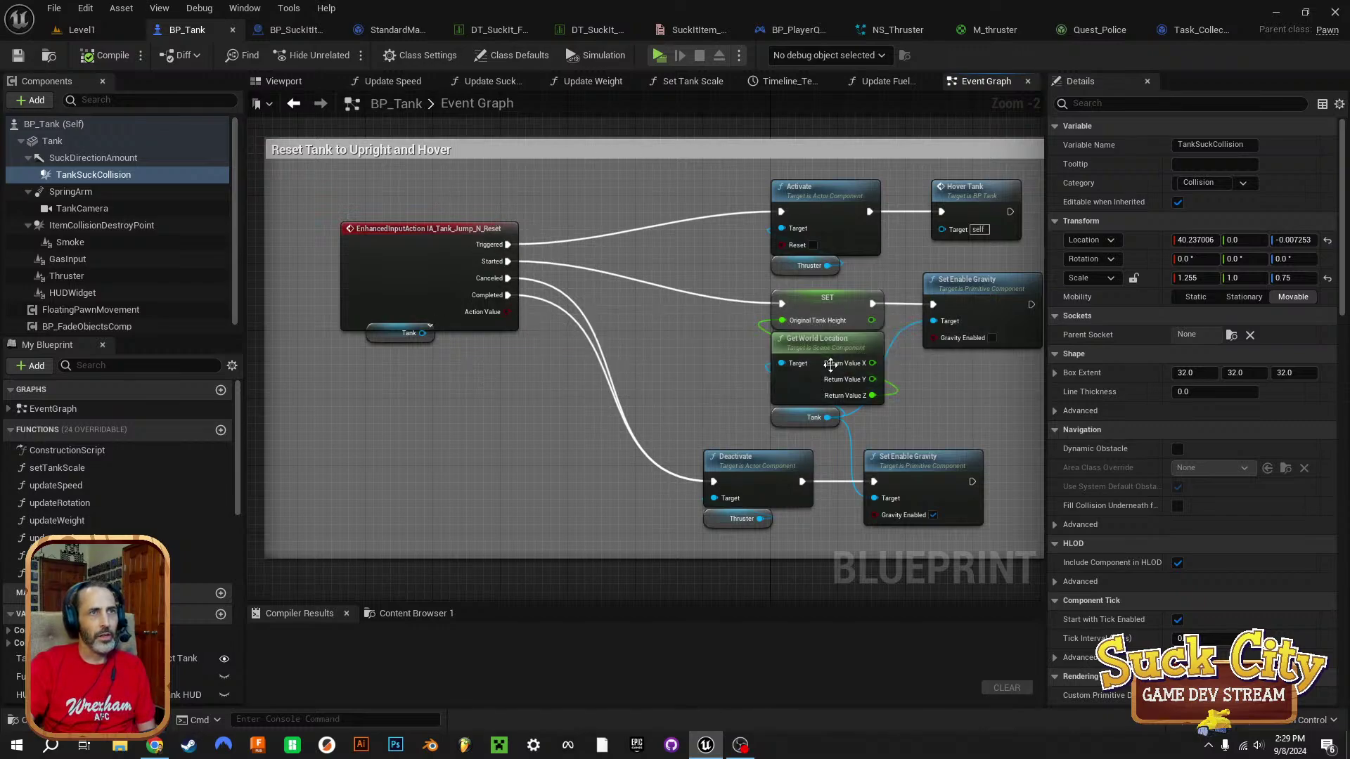
pyautogui.moveTo(959, 363); pyautogui.dragTo(723, 363, button='right')
pyautogui.scroll(-2, 724, 367)
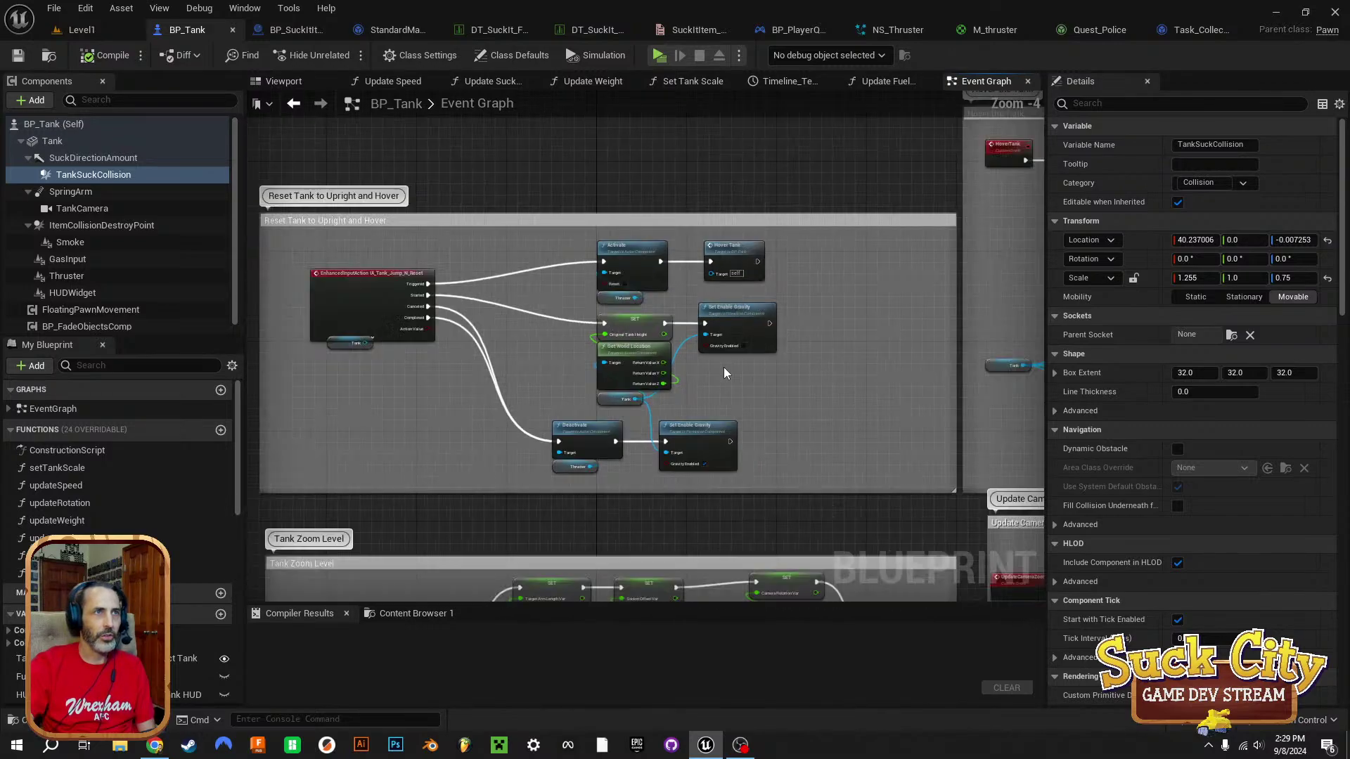
# Follow the Hover the Tank section from the tank's world location nodes to the weight-based Update Fuel Level branch.
pyautogui.scroll(-3, 791, 398)
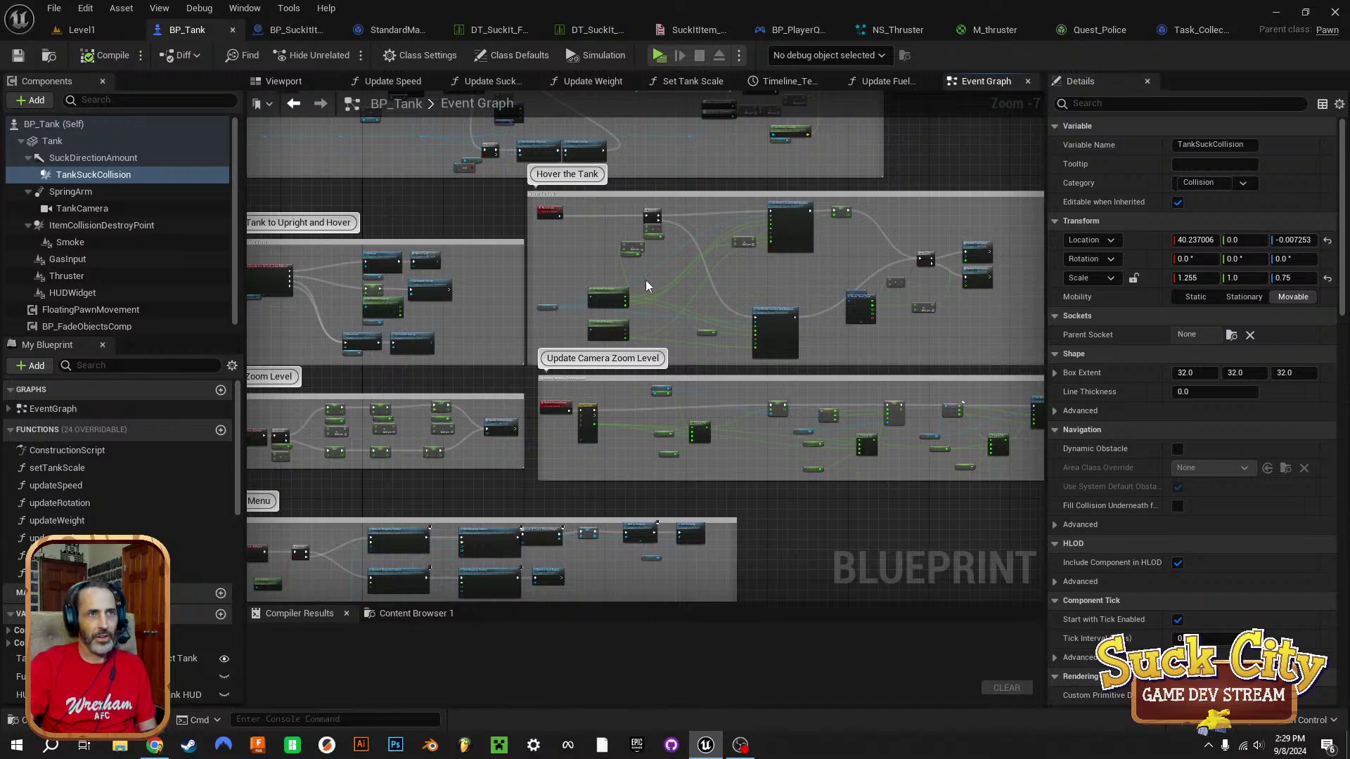
pyautogui.scroll(5, 646, 279)
pyautogui.moveTo(690, 305); pyautogui.dragTo(590, 314, button='right')
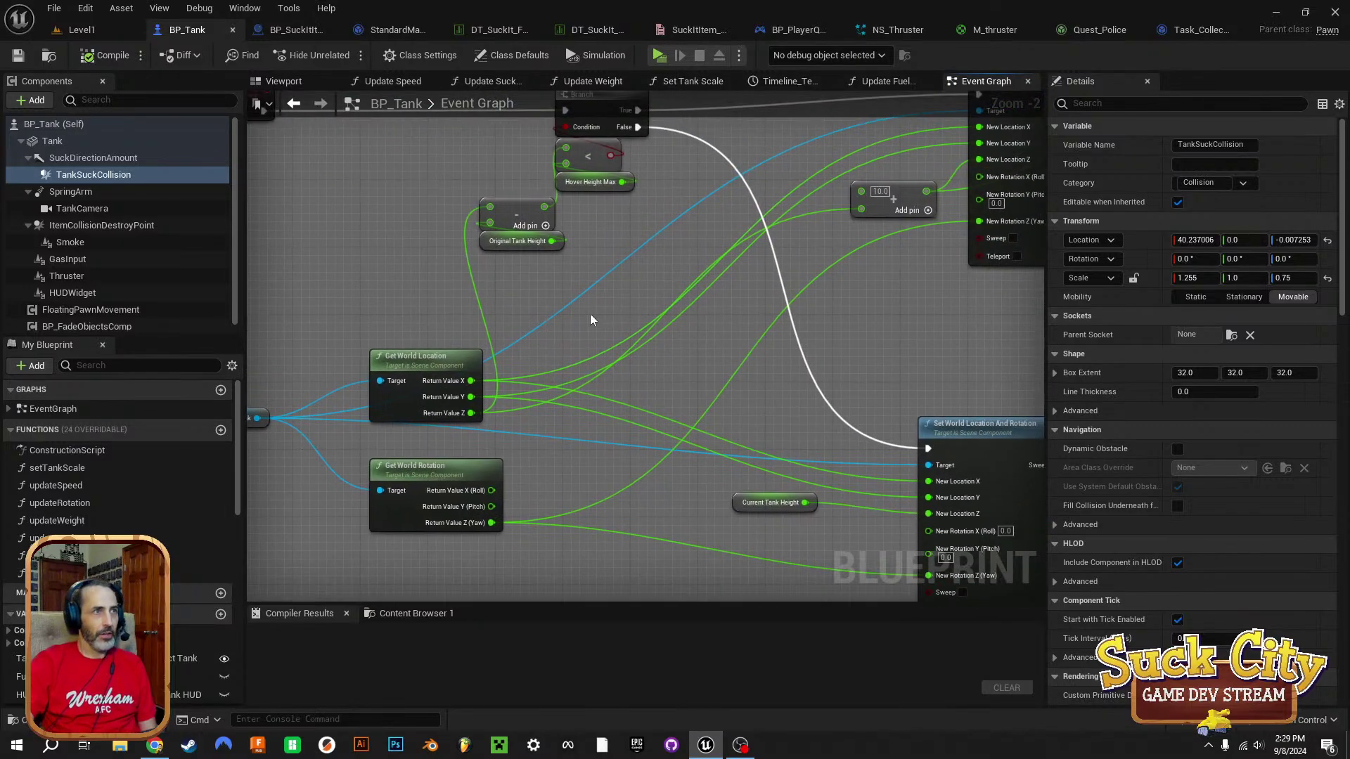
pyautogui.scroll(-2, 593, 313)
pyautogui.moveTo(893, 344); pyautogui.dragTo(526, 330, button='right')
pyautogui.scroll(2, 526, 331)
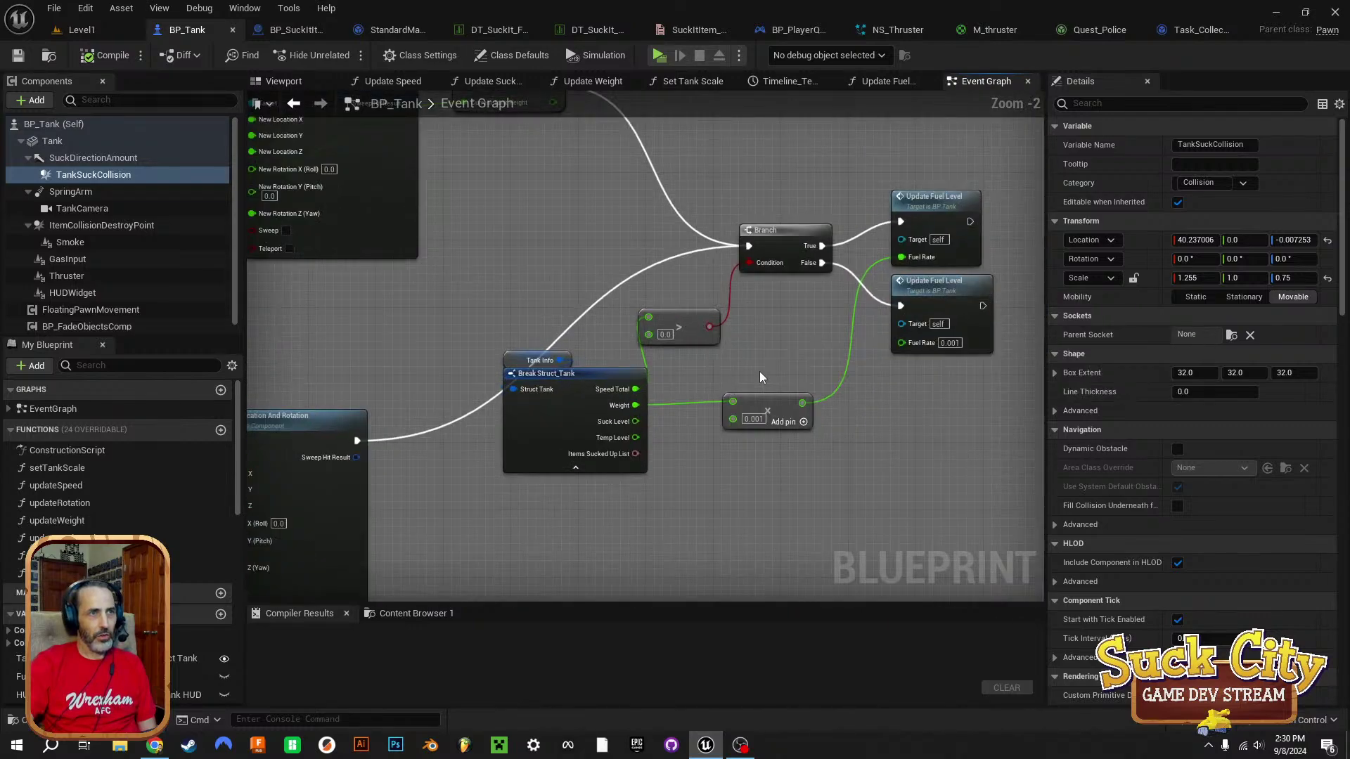
# Trace the hover logic back to the HoverTank event and its Hover Height Max branch, including both Set World Location And Rotation nodes.
pyautogui.moveTo(772, 348); pyautogui.dragTo(770, 372, button='right')
pyautogui.moveTo(447, 358); pyautogui.dragTo(724, 380, button='right')
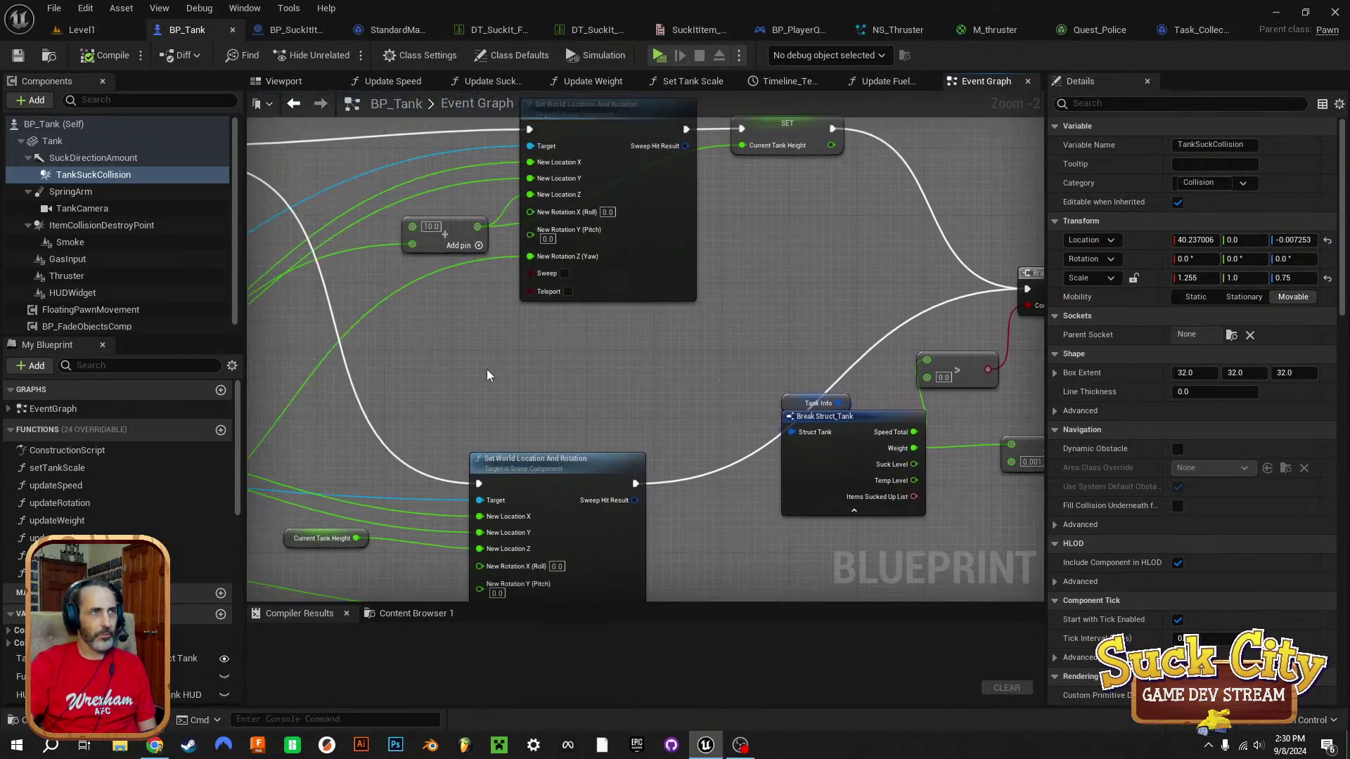
pyautogui.moveTo(487, 369); pyautogui.dragTo(795, 377, button='right')
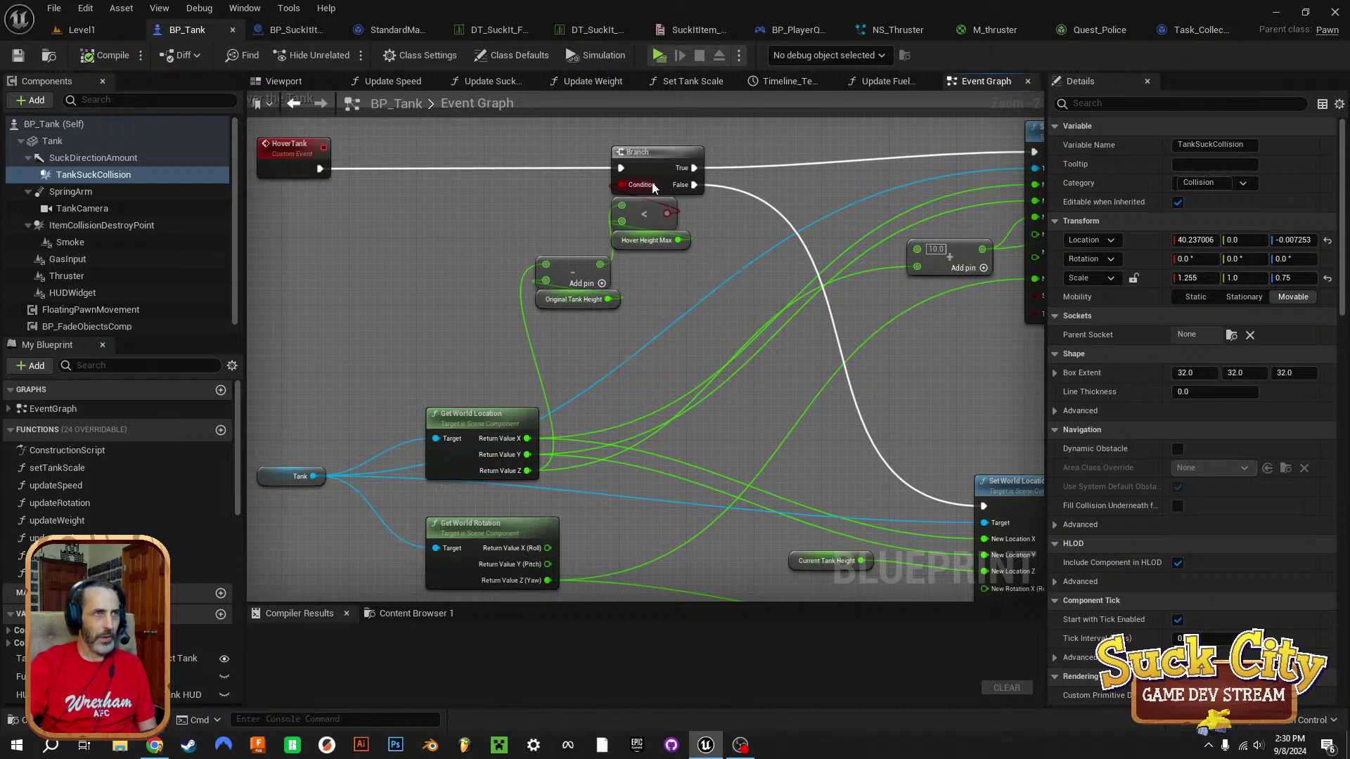
pyautogui.moveTo(983, 424); pyautogui.dragTo(403, 309, button='right')
# Examine the Update Camera Zoom Level section from the UpdateCameraZoom event and Timeline along the spring arm interpolation chain.
pyautogui.scroll(-3, 403, 309)
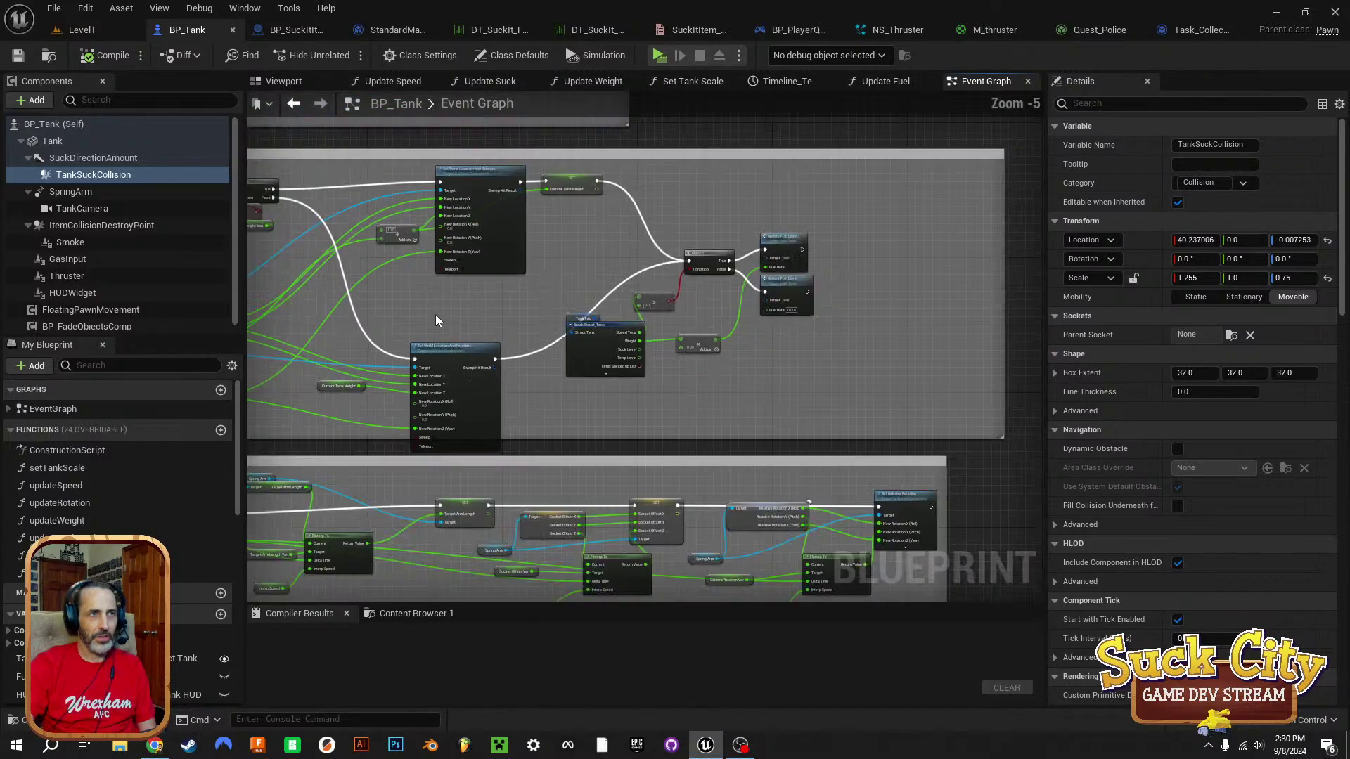
pyautogui.moveTo(428, 453); pyautogui.dragTo(799, 361, button='right')
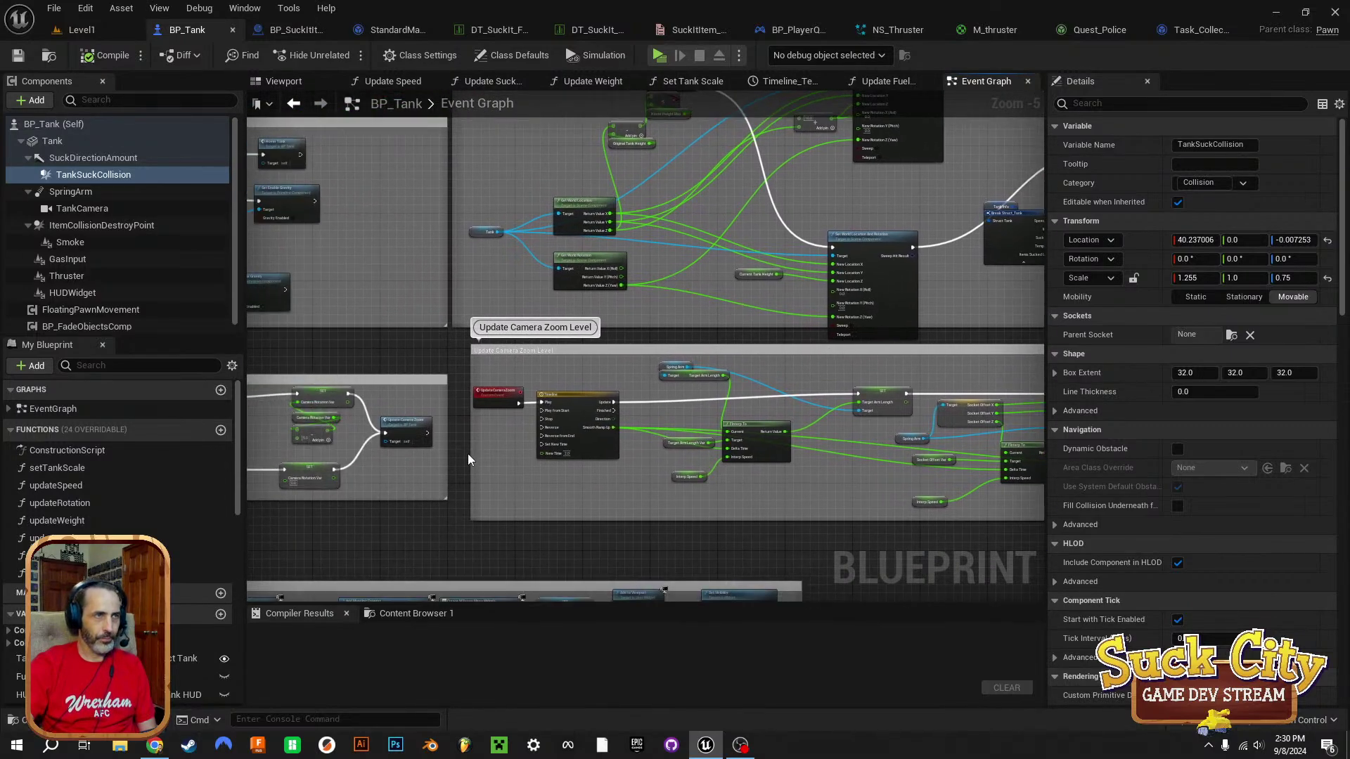
pyautogui.moveTo(467, 454); pyautogui.dragTo(839, 299, button='right')
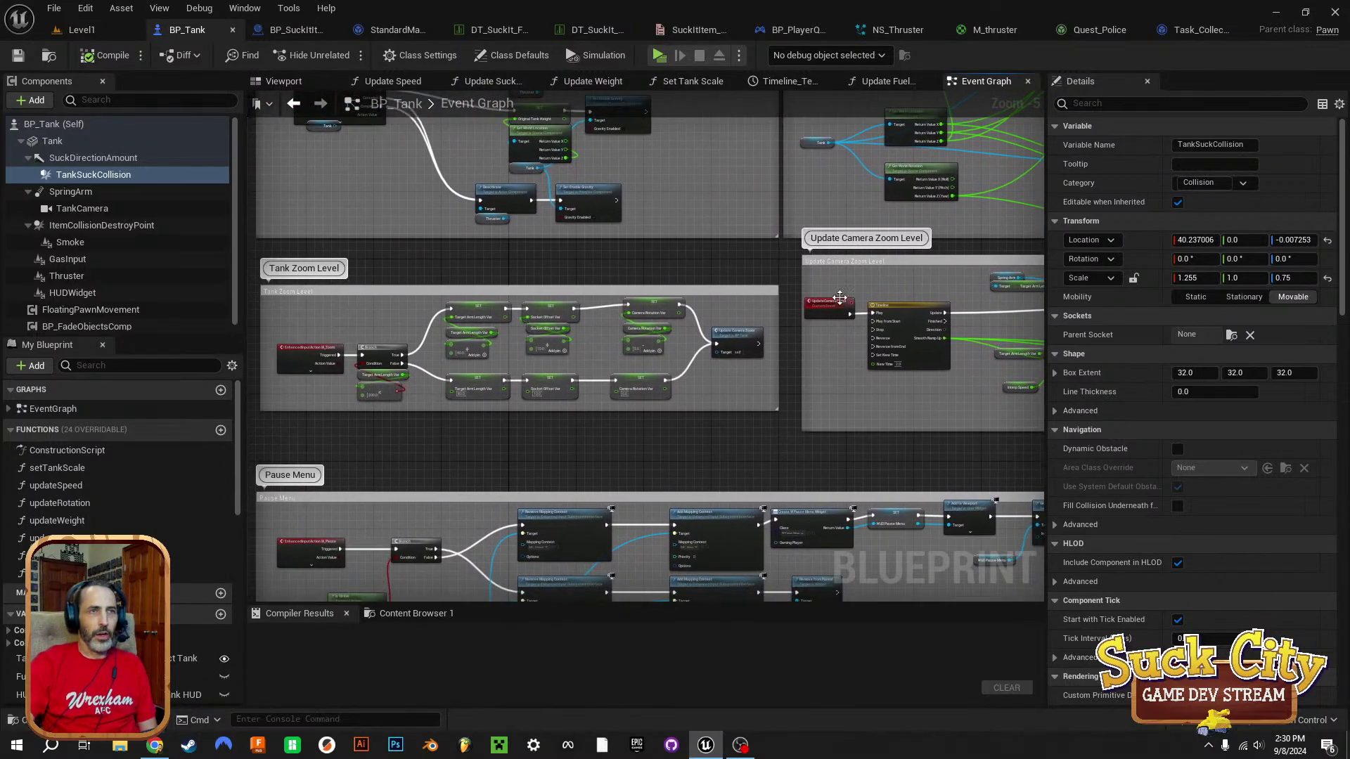
pyautogui.moveTo(843, 377); pyautogui.dragTo(544, 369, button='right')
pyautogui.scroll(2, 594, 372)
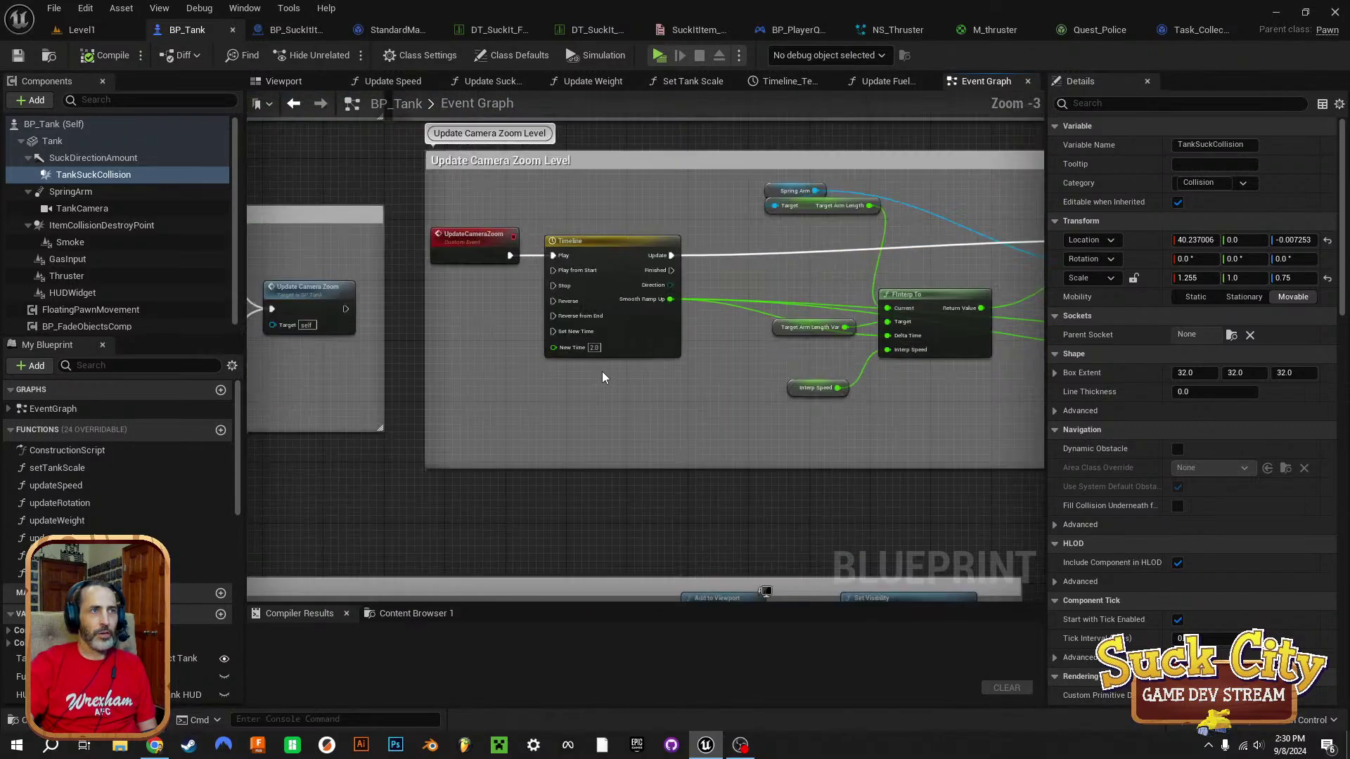
pyautogui.moveTo(943, 345); pyautogui.dragTo(591, 379, button='right')
pyautogui.moveTo(845, 338); pyautogui.dragTo(621, 361, button='right')
pyautogui.moveTo(918, 346)
pyautogui.mouseDown(button='right')
pyautogui.moveTo(584, 351)
pyautogui.moveTo(603, 374)
pyautogui.mouseUp(button='right')
# Examine the Tank Zoom Level section, where IA_Zoom branches into the arm length, socket offset and camera rotation setters.
pyautogui.moveTo(440, 416); pyautogui.dragTo(1269, 333, button='right')
pyautogui.moveTo(383, 572); pyautogui.dragTo(873, 586, button='right')
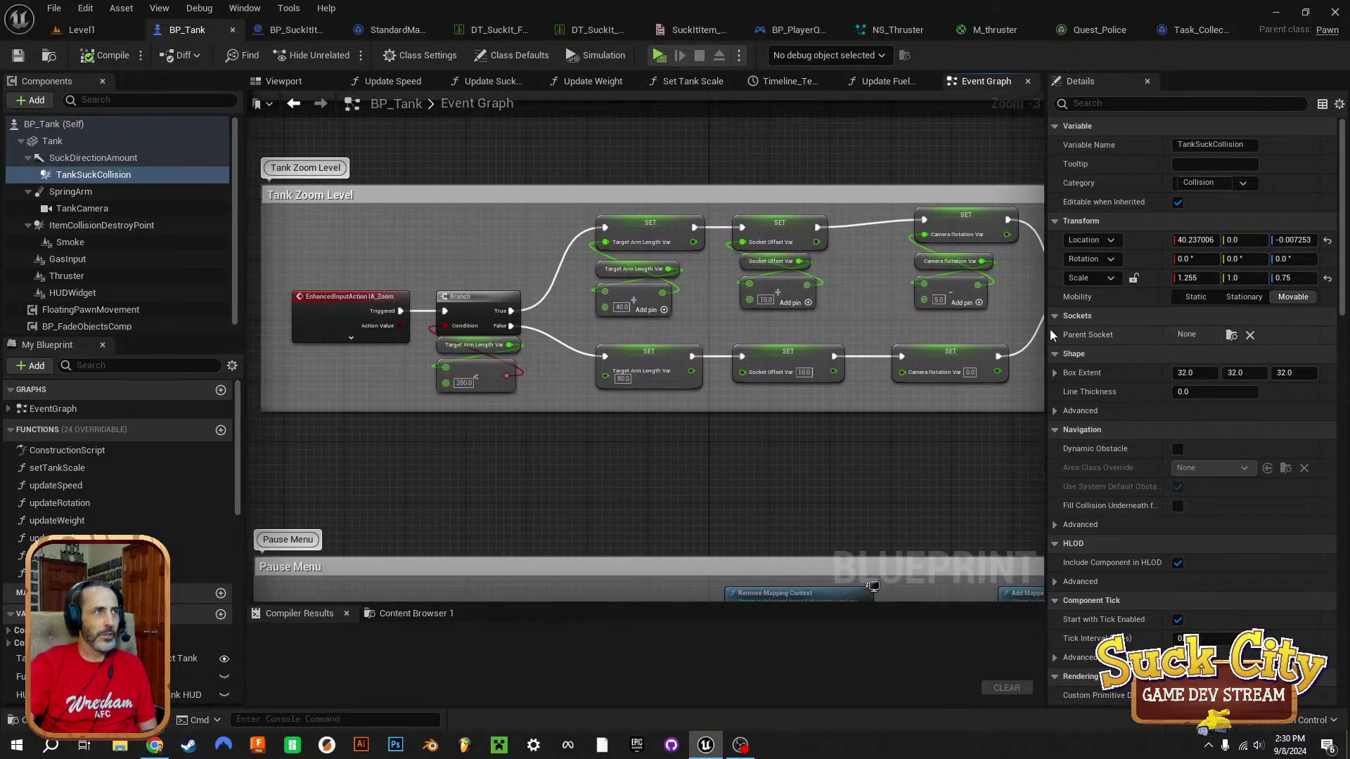
pyautogui.moveTo(898, 284); pyautogui.dragTo(999, 237, button='right')
# Examine the Pause Menu section, where the pause input branches into the Remove and Add Mapping Context nodes.
pyautogui.scroll(-3, 765, 376)
pyautogui.moveTo(765, 375); pyautogui.dragTo(500, 321, button='right')
pyautogui.scroll(2, 504, 327)
pyautogui.moveTo(997, 408); pyautogui.dragTo(578, 467, button='right')
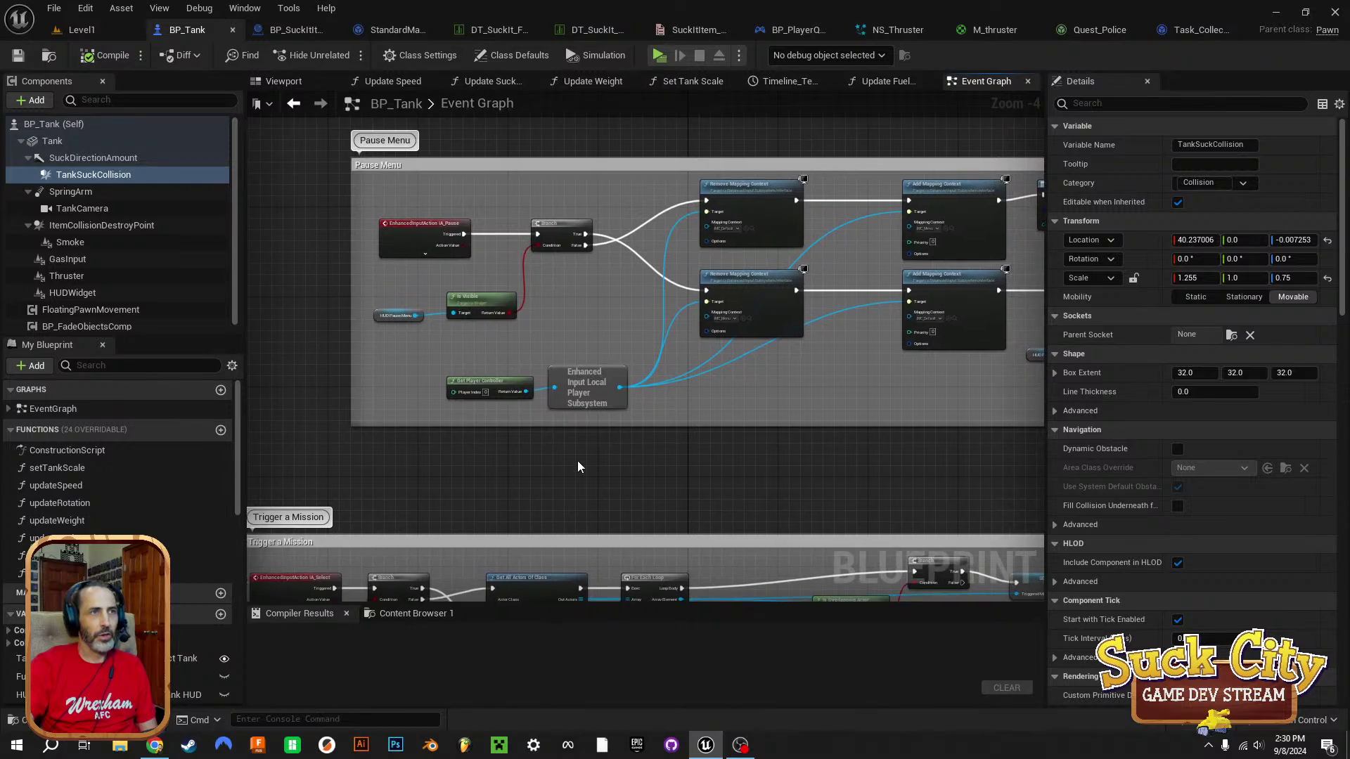
# Examine the start of the Trigger a Mission section, from IA_Select through the BP_NPC_Mission actor loop to Is Overlapping Actor.
pyautogui.moveTo(472, 511); pyautogui.dragTo(526, 153, button='right')
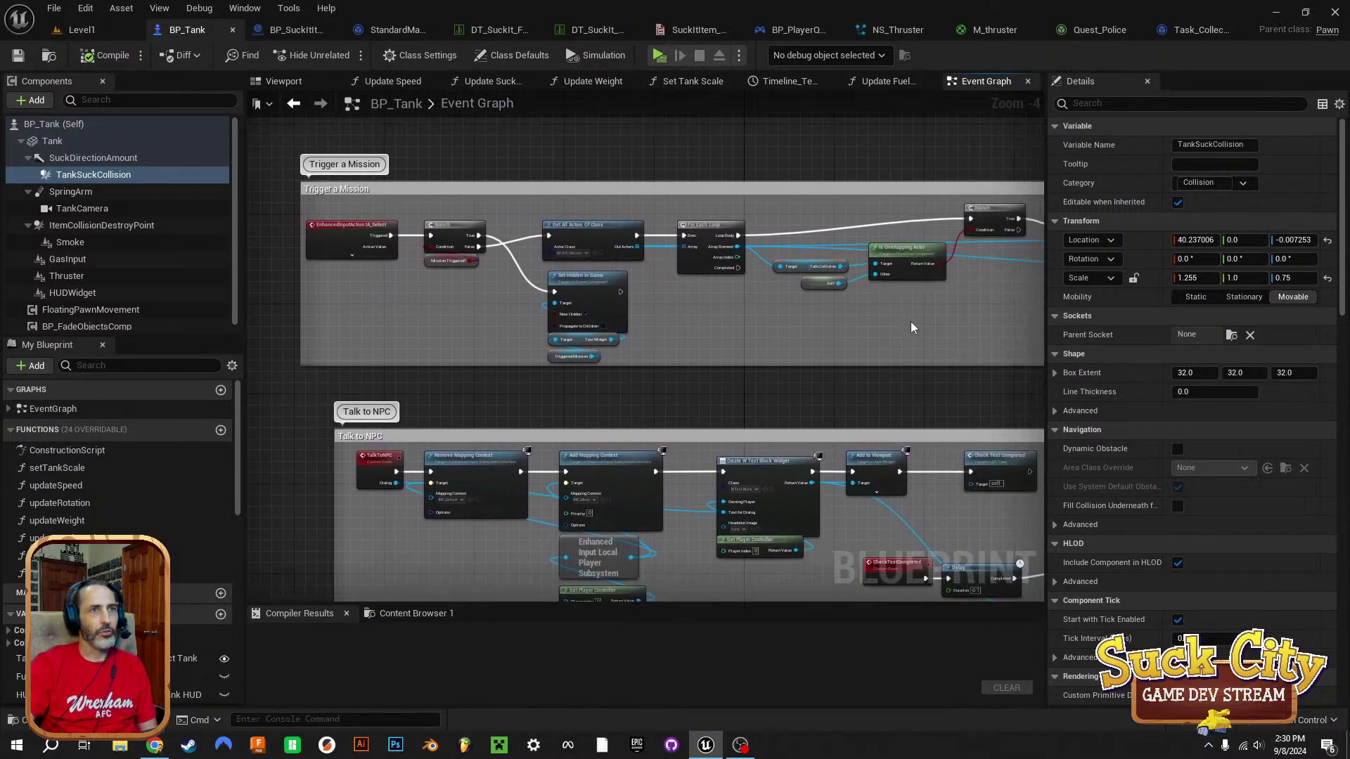
pyautogui.scroll(3, 357, 250)
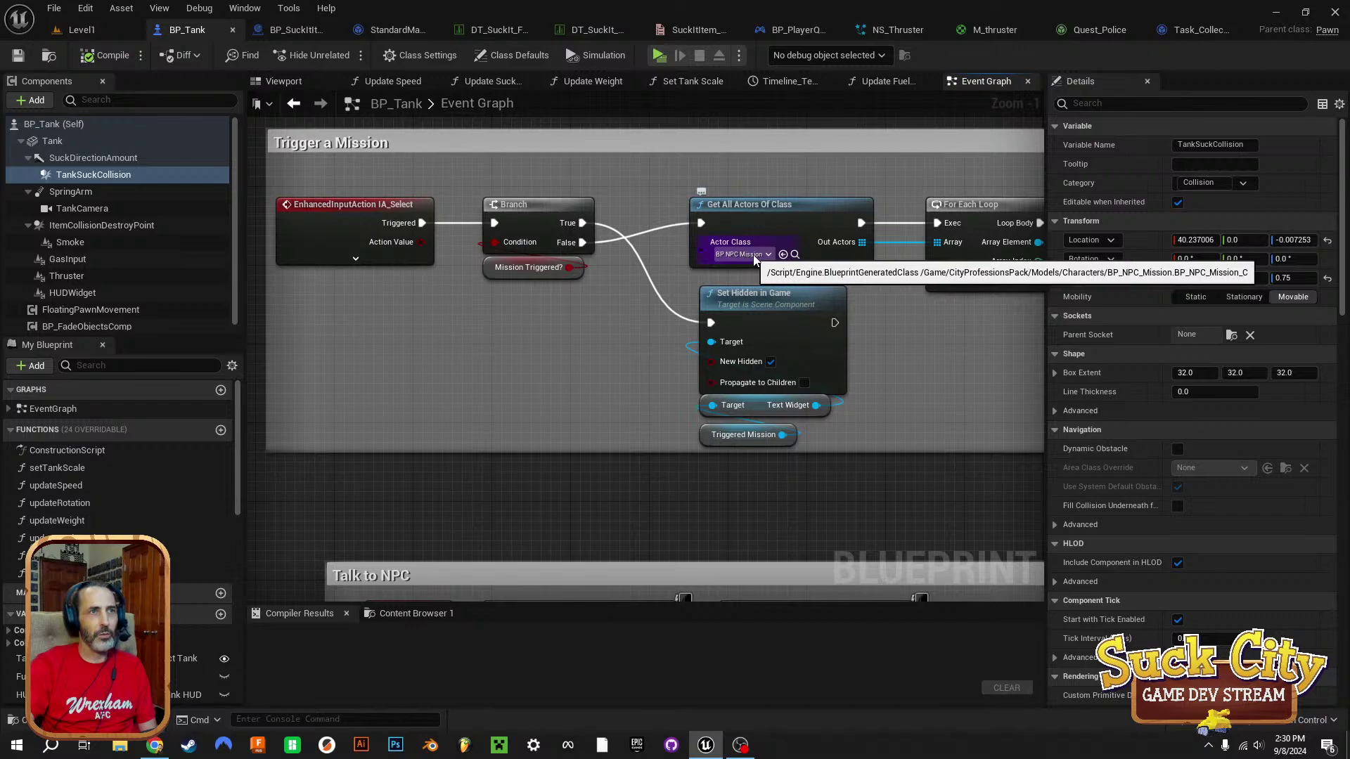
pyautogui.moveTo(981, 338); pyautogui.dragTo(708, 365, button='right')
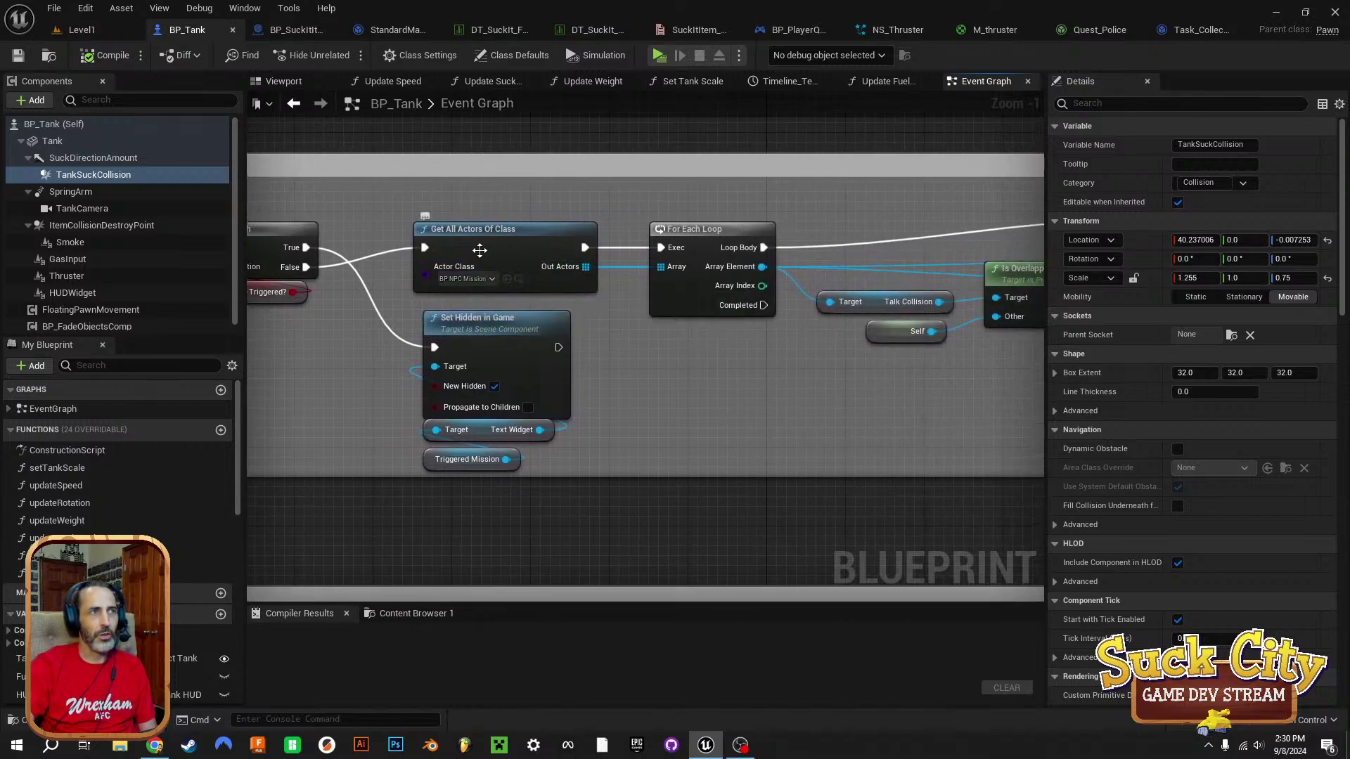
pyautogui.moveTo(365, 308); pyautogui.dragTo(441, 287, button='right')
pyautogui.moveTo(763, 341); pyautogui.dragTo(567, 338, button='right')
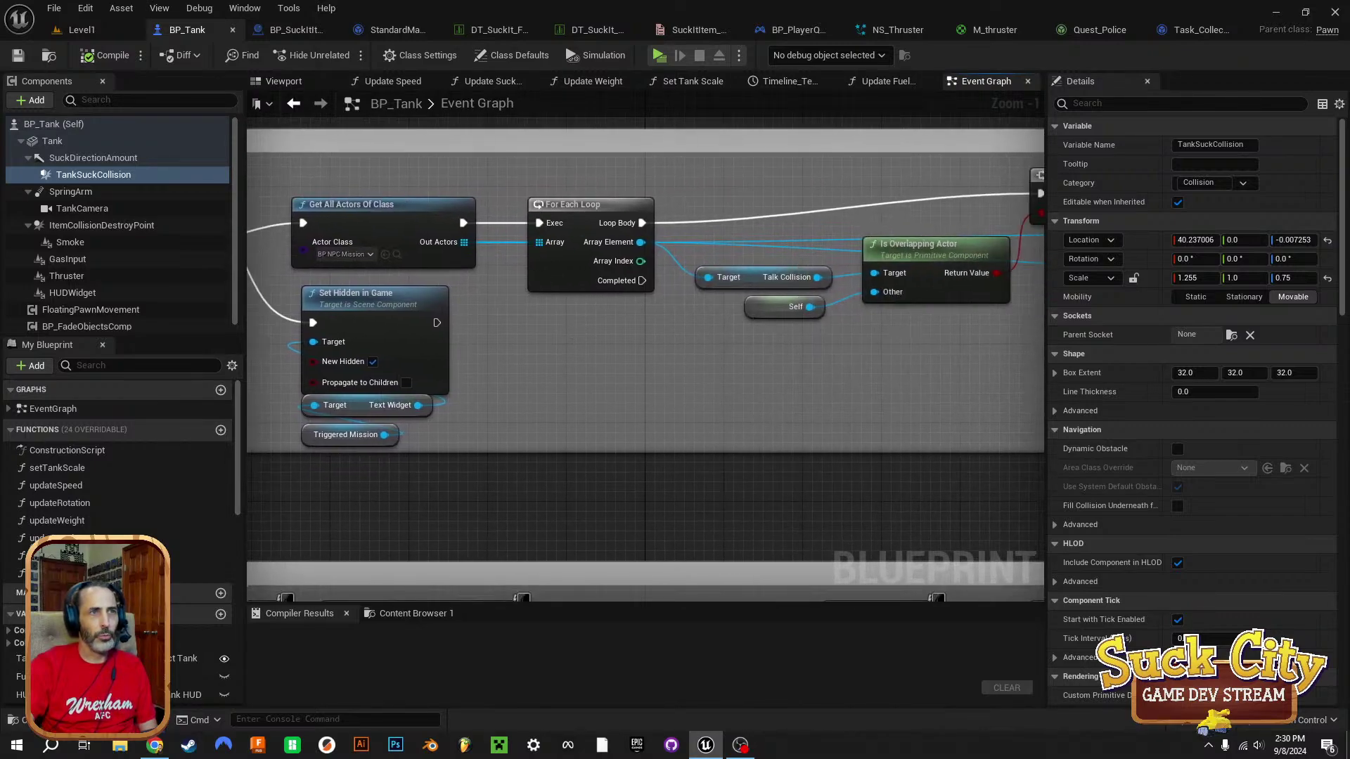
# Trace the mission logic through the IMC_Default and IMC_Menu mapping context nodes to the BP_PlayerQuestController cast and Run Quest Graphs.
pyautogui.moveTo(885, 311); pyautogui.dragTo(583, 311, button='right')
pyautogui.moveTo(913, 311); pyautogui.dragTo(548, 341, button='right')
pyautogui.moveTo(923, 418); pyautogui.dragTo(446, 396, button='right')
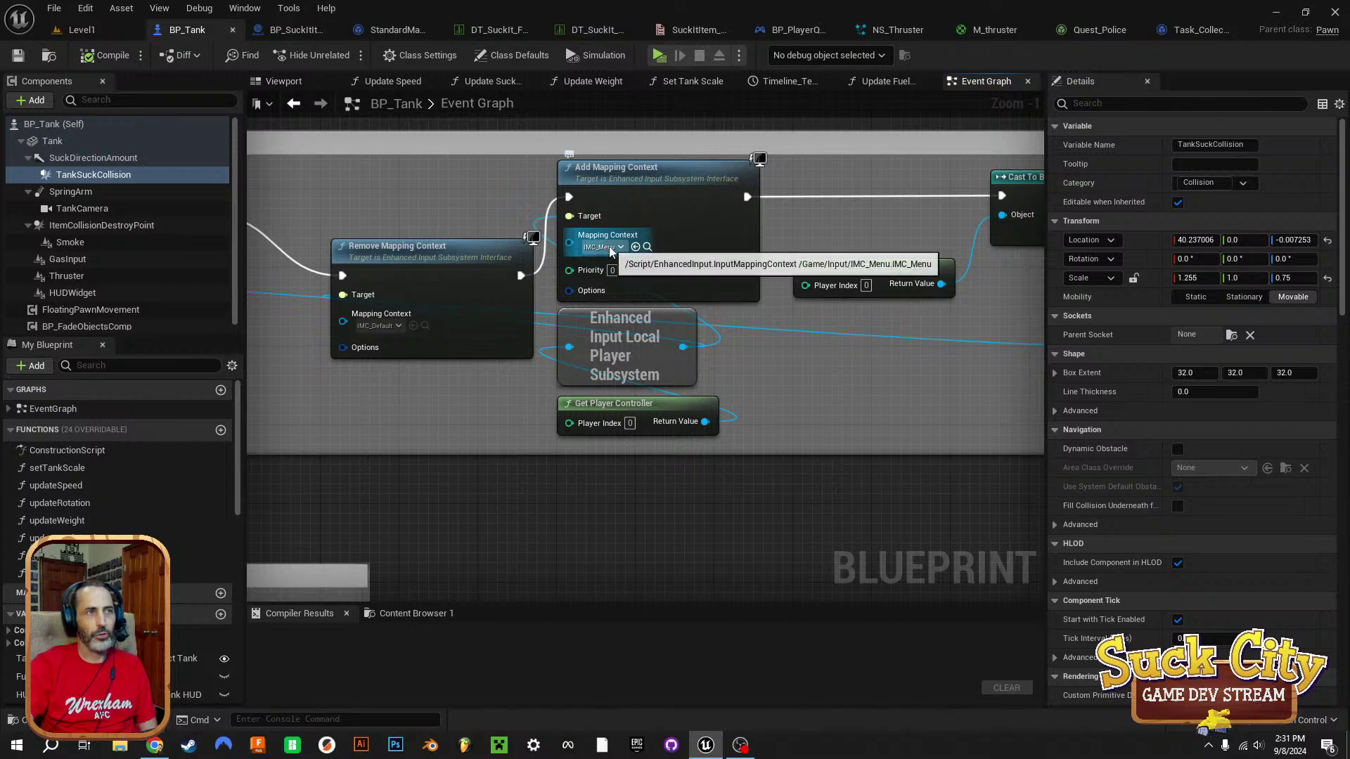
pyautogui.moveTo(879, 359); pyautogui.dragTo(333, 417, button='right')
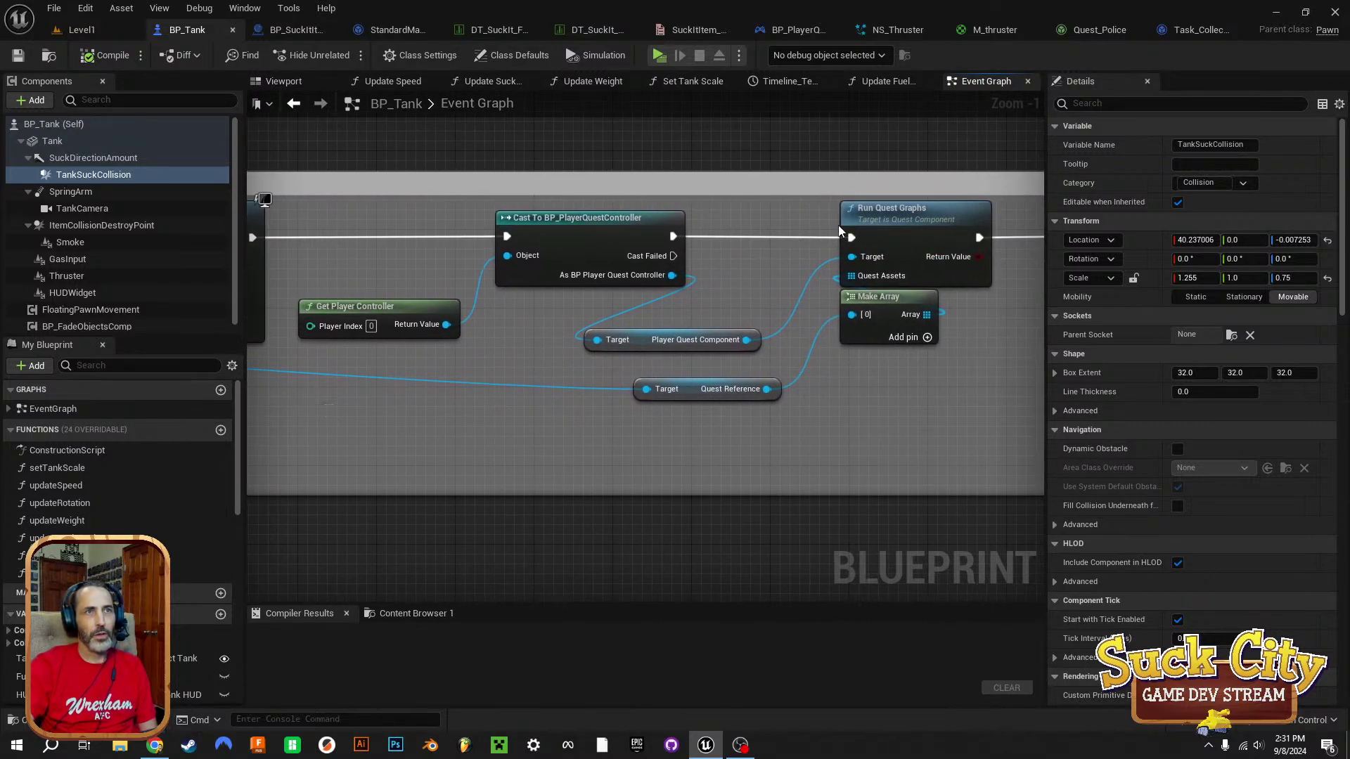
# Examine the end of the Trigger a Mission section, where Run Quest Graphs leads to the Mission Triggered? setter.
pyautogui.moveTo(958, 391); pyautogui.dragTo(713, 413, button='right')
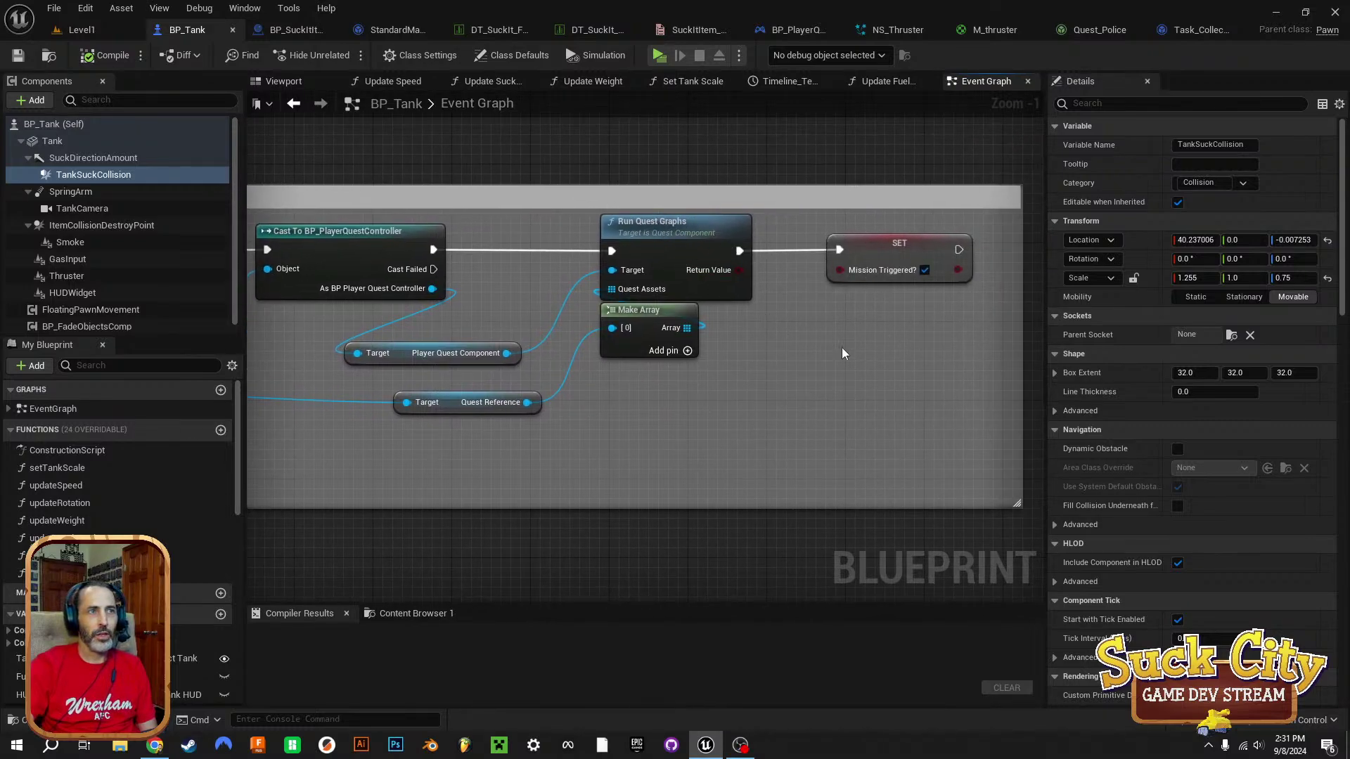
pyautogui.moveTo(511, 473); pyautogui.dragTo(769, 504, button='right')
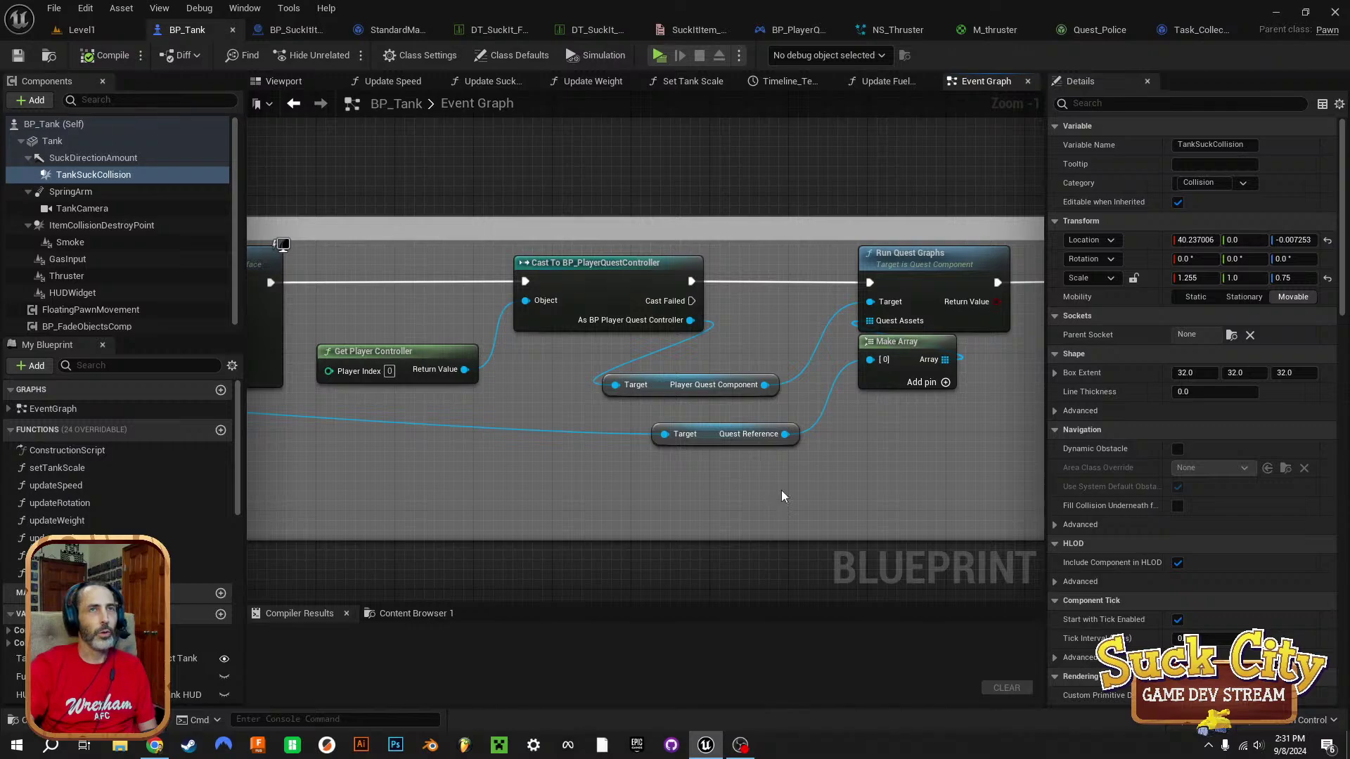
# Open Quest_Police and examine the beginning of The Donut Caper quest graph, from ROOT through Let's Go Here!
pyautogui.click(1087, 30)
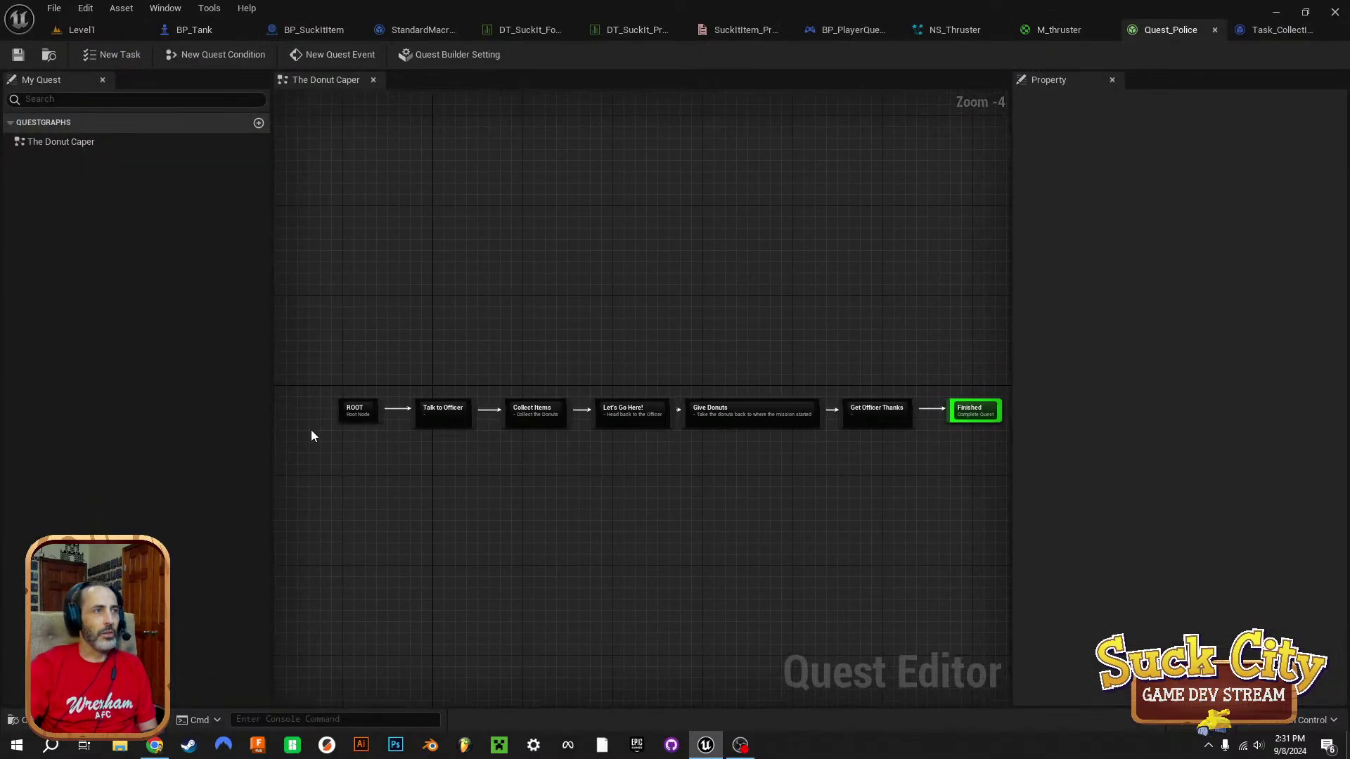
pyautogui.scroll(1, 525, 479)
pyautogui.scroll(-3, 546, 484)
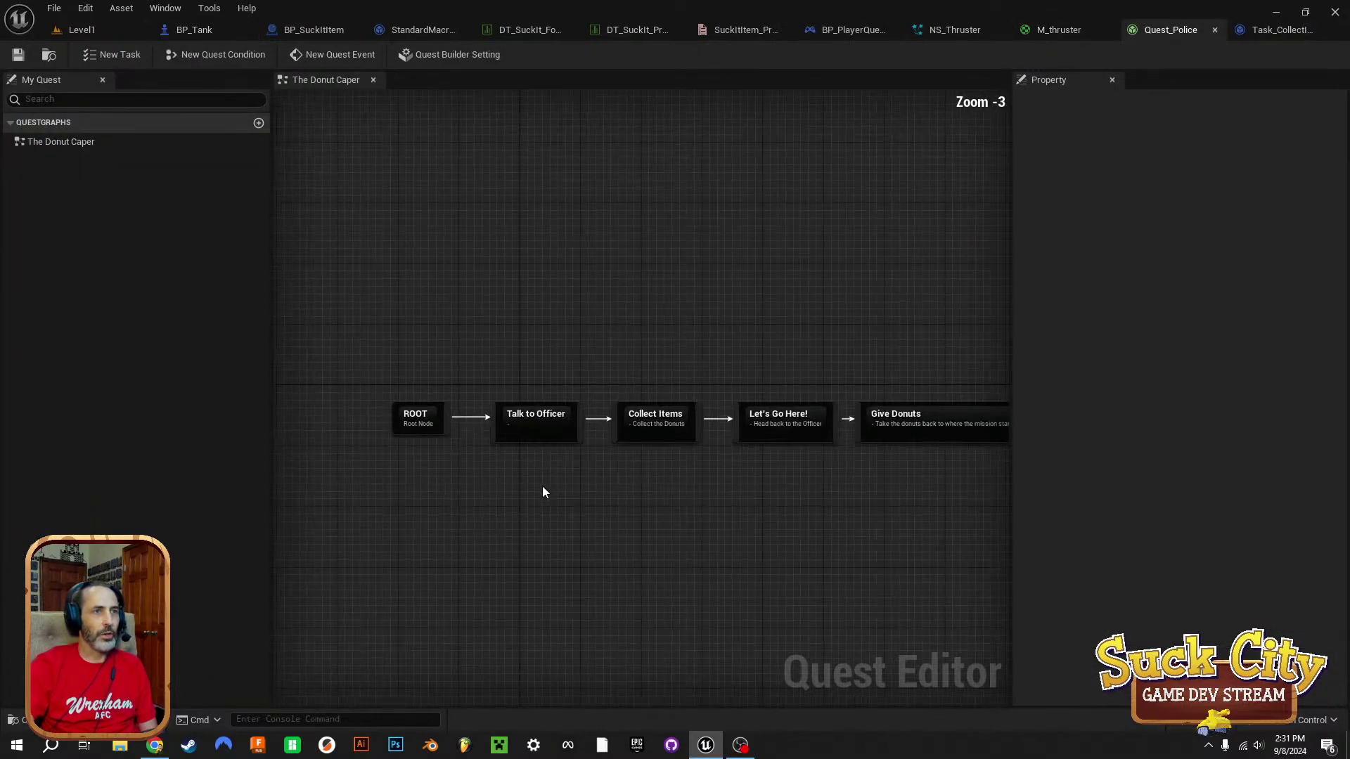
pyautogui.moveTo(971, 524); pyautogui.dragTo(997, 460, button='right')
pyautogui.scroll(3, 590, 401)
pyautogui.moveTo(573, 429); pyautogui.dragTo(586, 513, button='right')
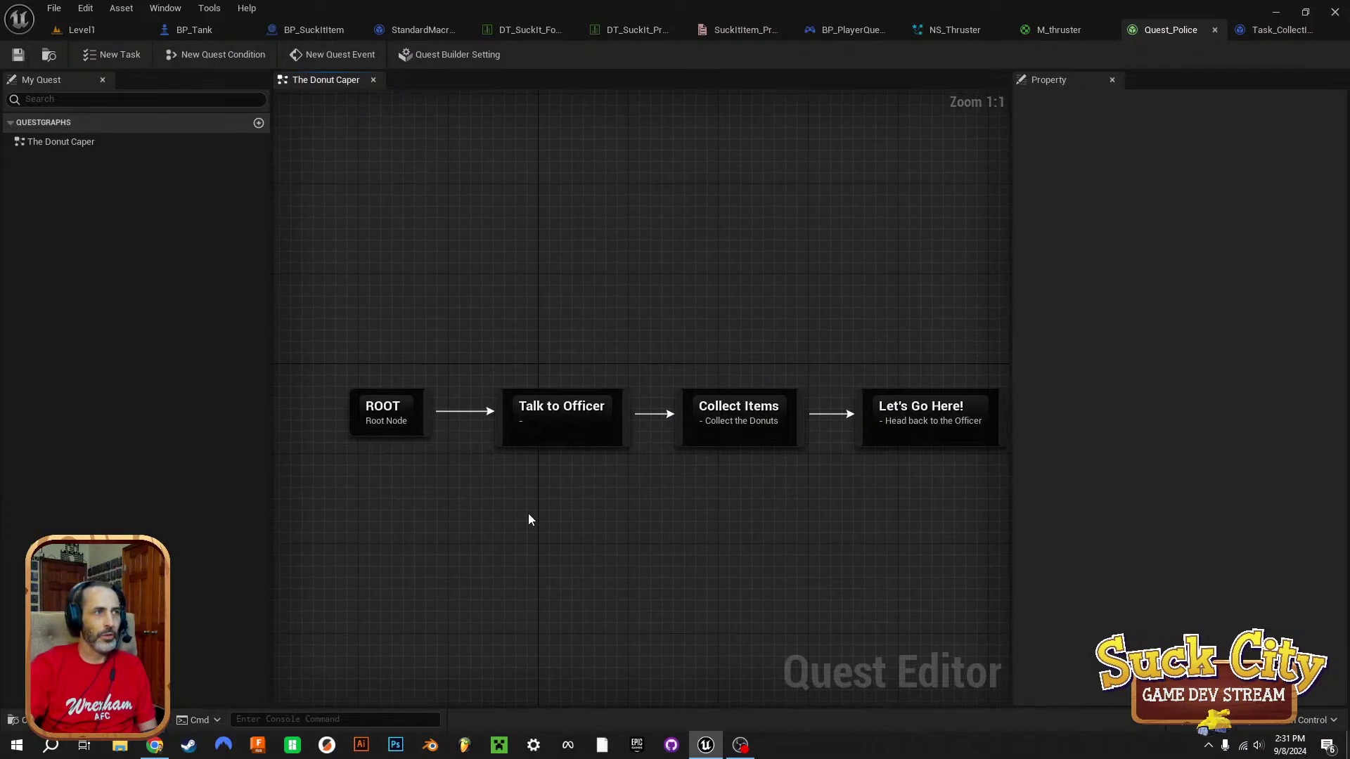
# Inspect the Talk to Officer objective and the task classes available for its first task.
pyautogui.click(572, 420)
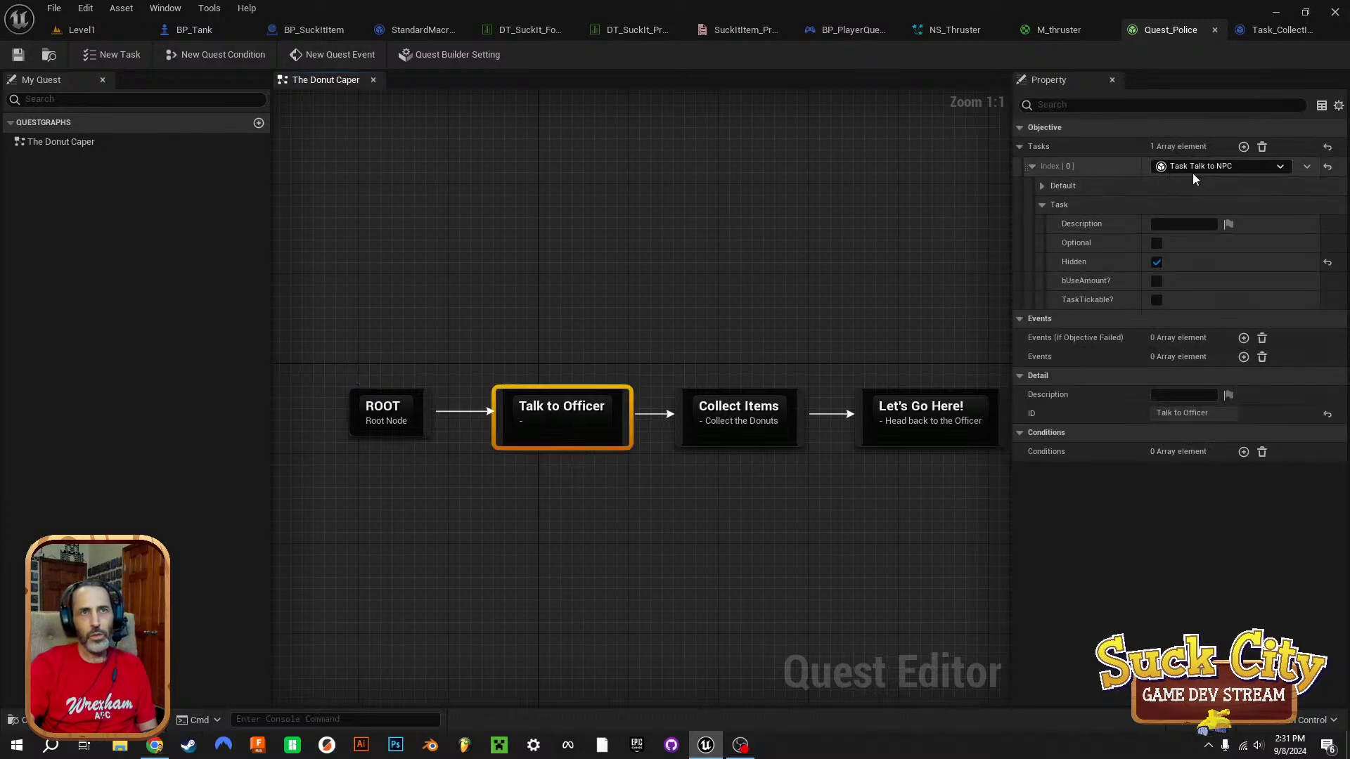
pyautogui.click(1279, 167)
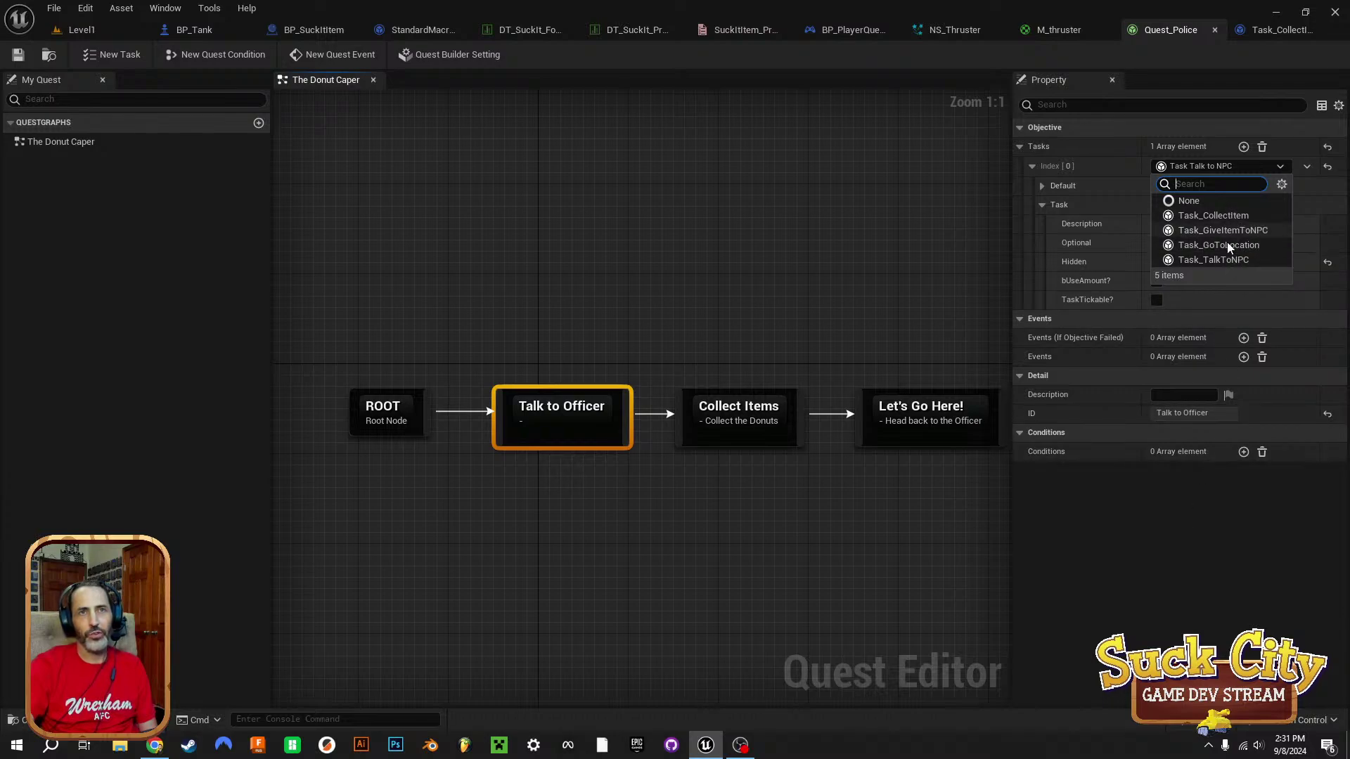
pyautogui.click(832, 513)
# Inspect the Collect Items objective's settings, including its Item to Collect and Required Amount.
pyautogui.moveTo(832, 513); pyautogui.dragTo(760, 421, button='right')
pyautogui.click(659, 337)
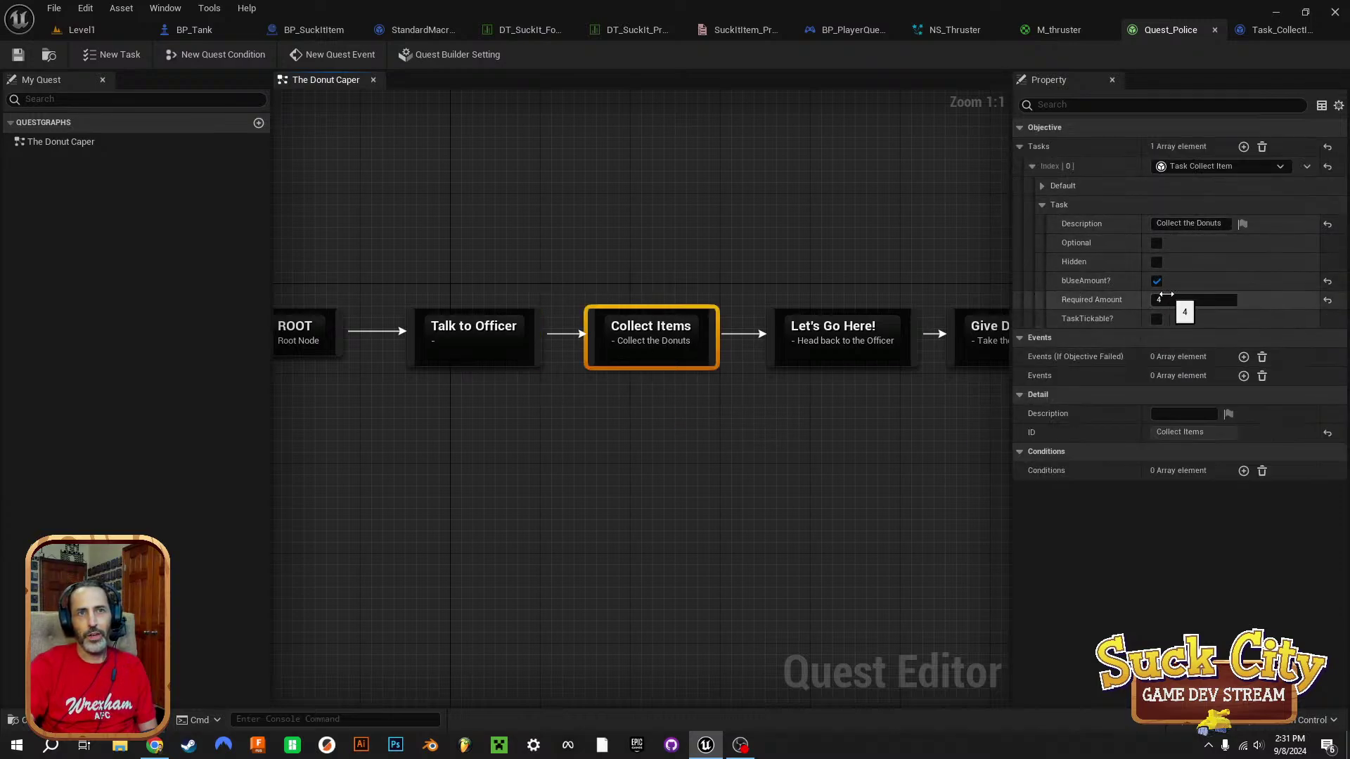
pyautogui.click(1042, 186)
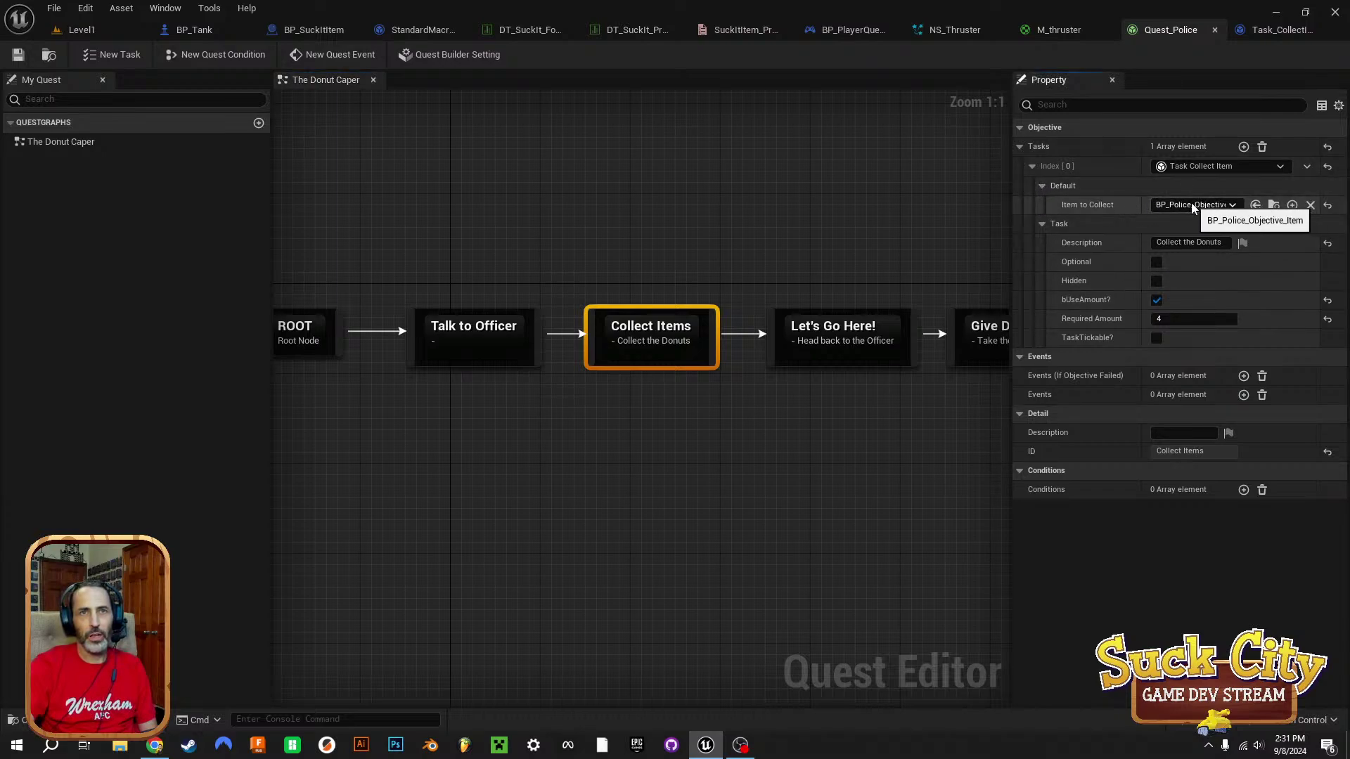
# Inspect the Let's Go Here! objective's Go to Location task settings.
pyautogui.moveTo(868, 456); pyautogui.dragTo(577, 420, button='right')
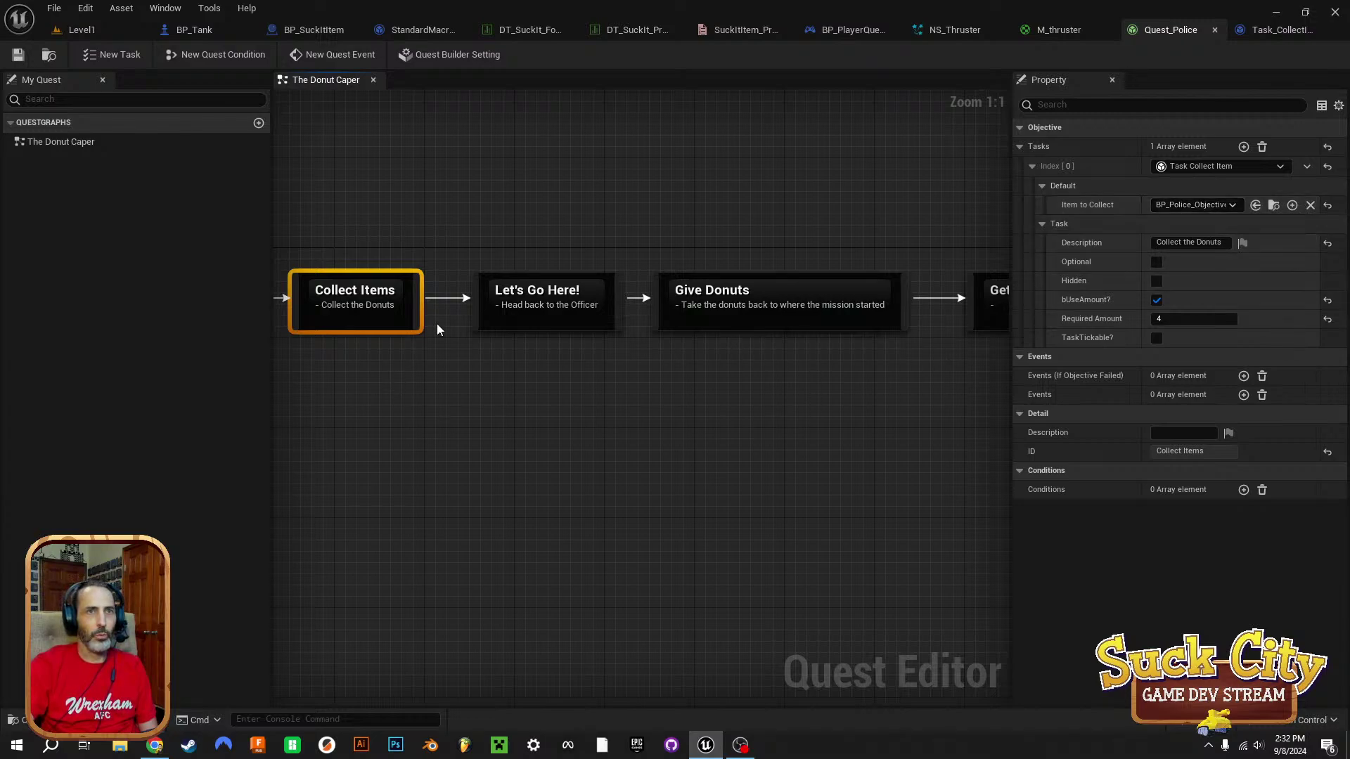
pyautogui.moveTo(612, 415); pyautogui.dragTo(501, 389, button='right')
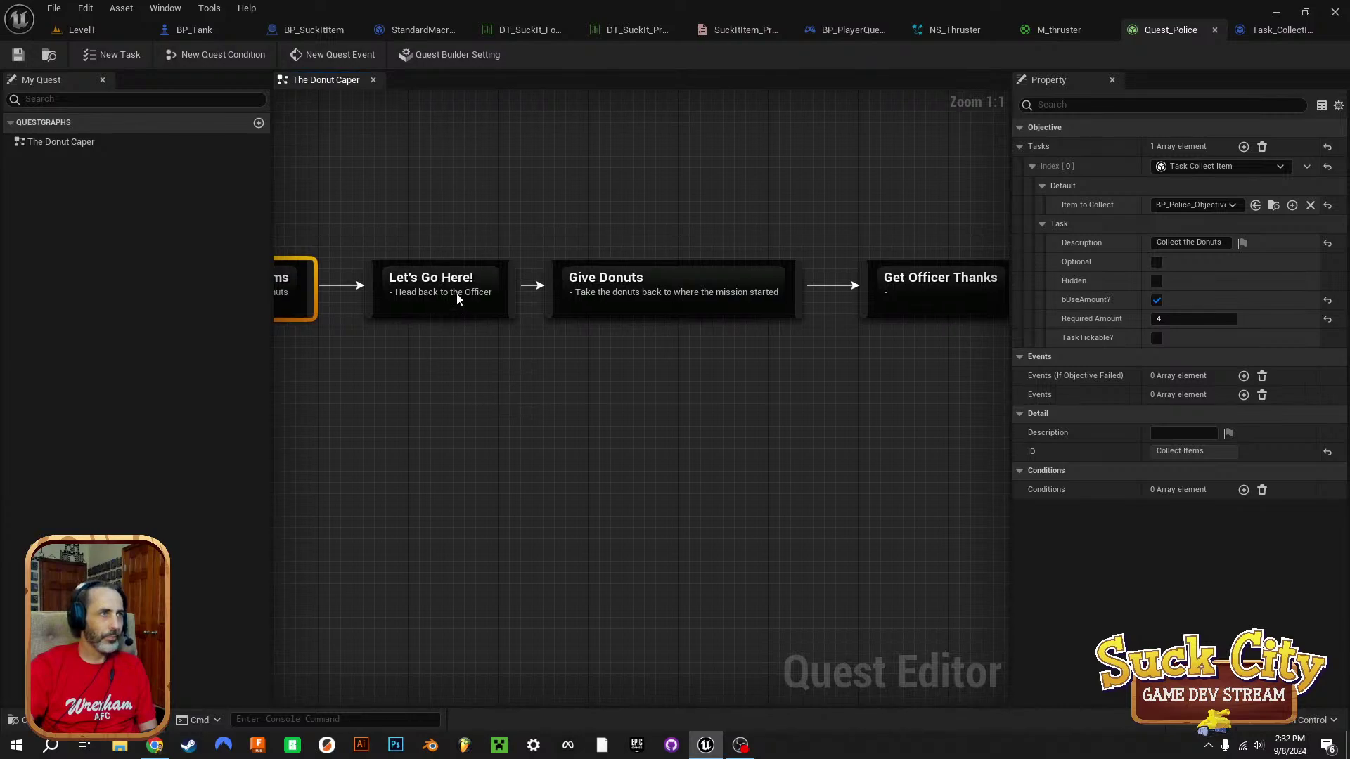
pyautogui.click(457, 293)
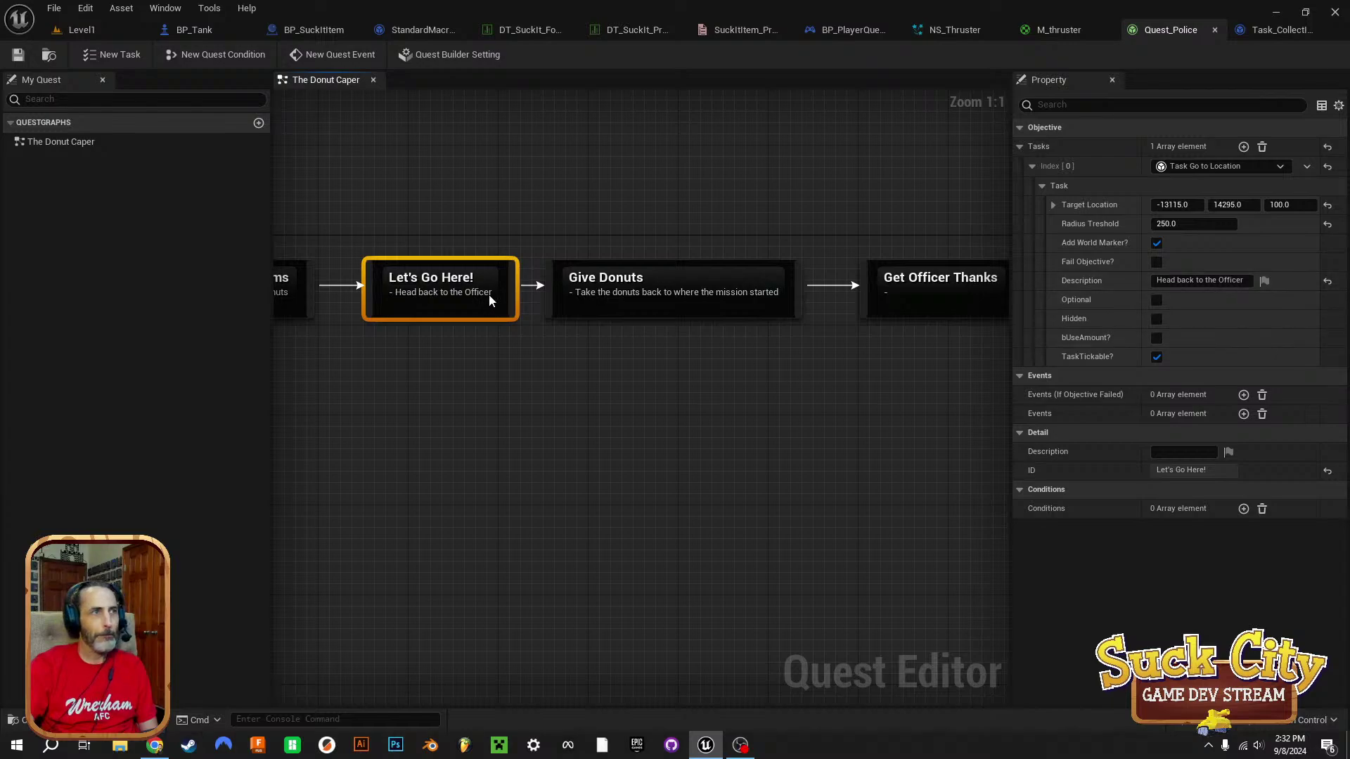
# Change the Give Donuts task description to "Give the donuts to the Officer" and save Quest_Police.
pyautogui.click(686, 288)
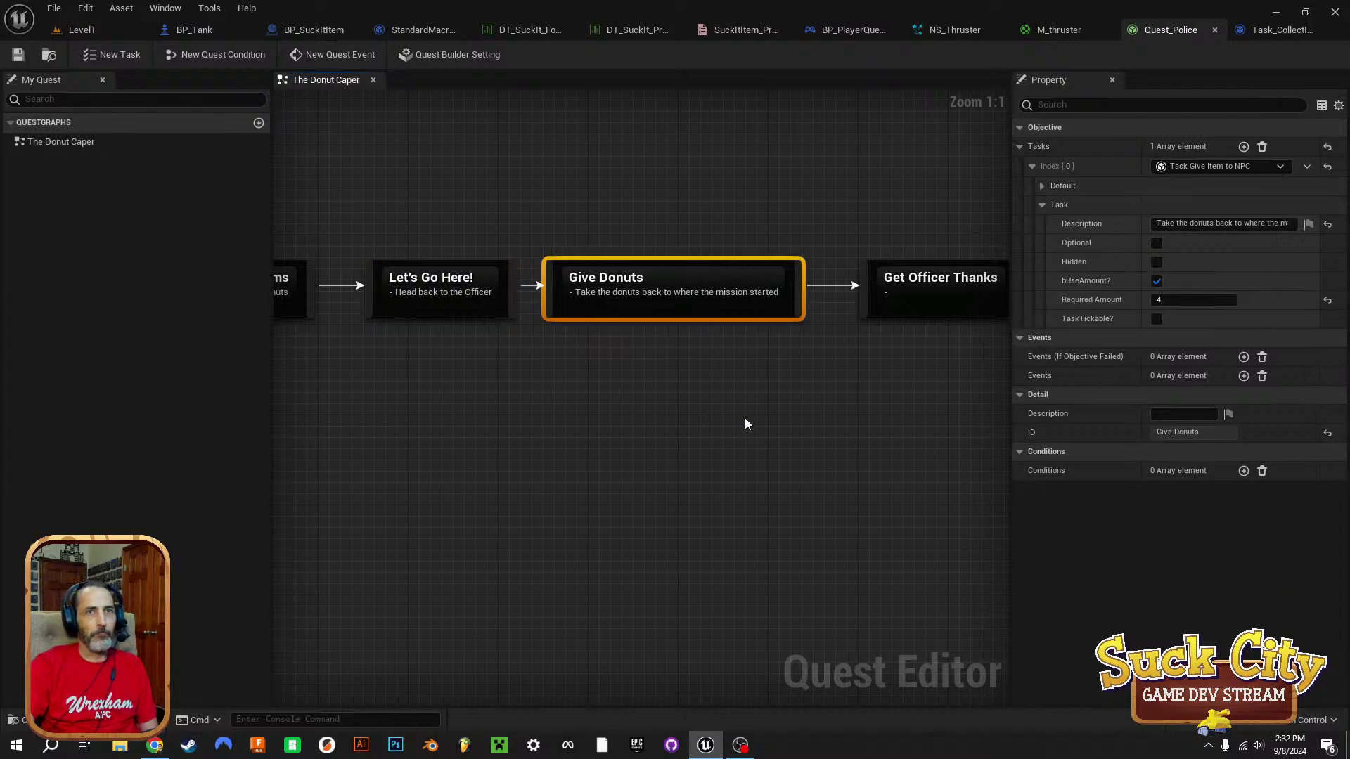
pyautogui.doubleClick(1227, 224)
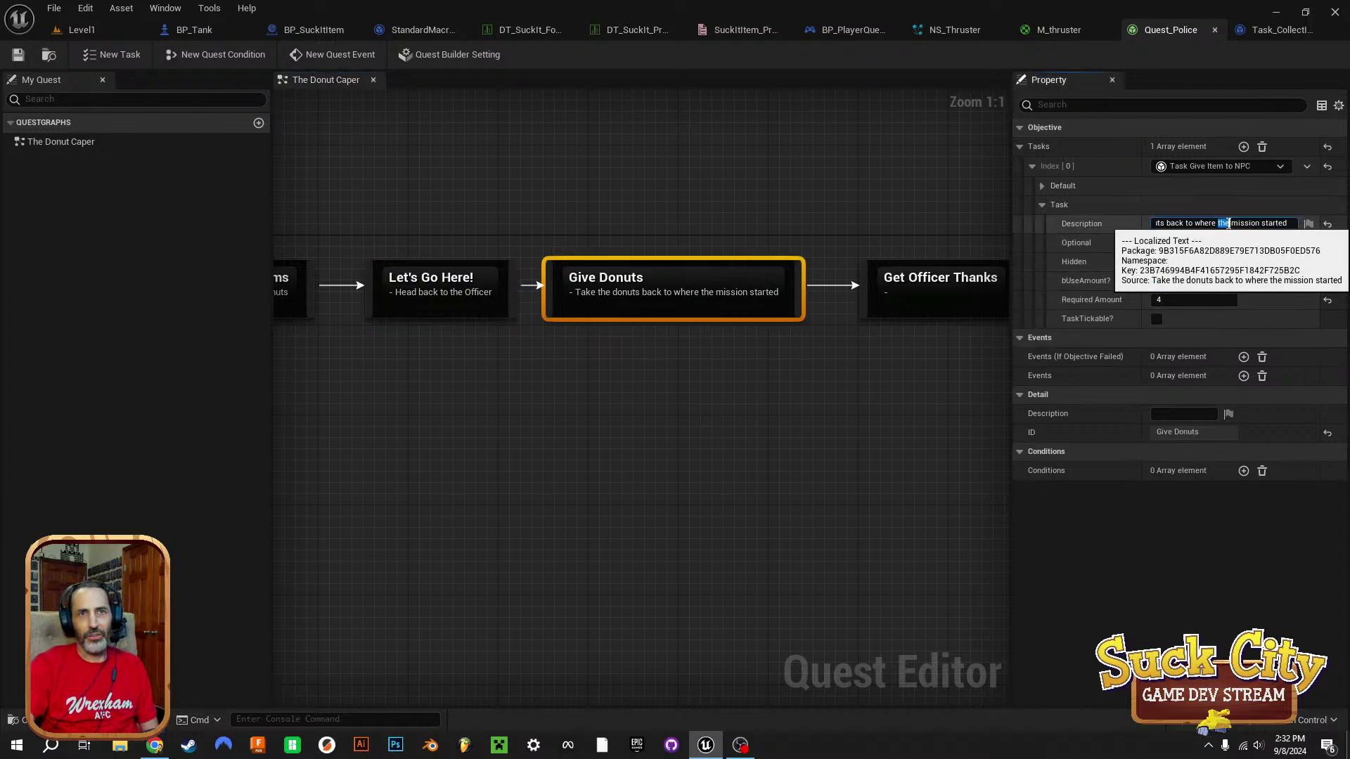
pyautogui.doubleClick(1227, 224)
pyautogui.click(1284, 222)
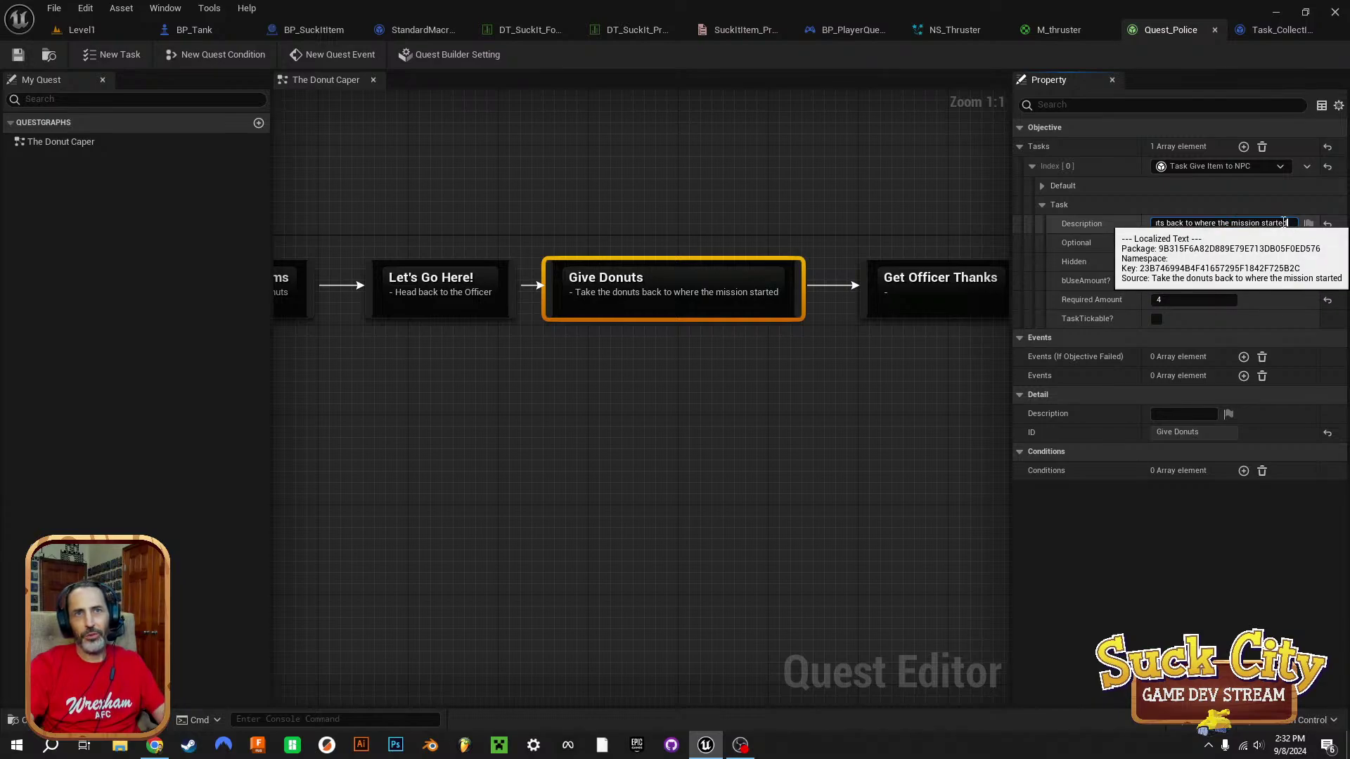
pyautogui.hotkey('ctrl', 'a')
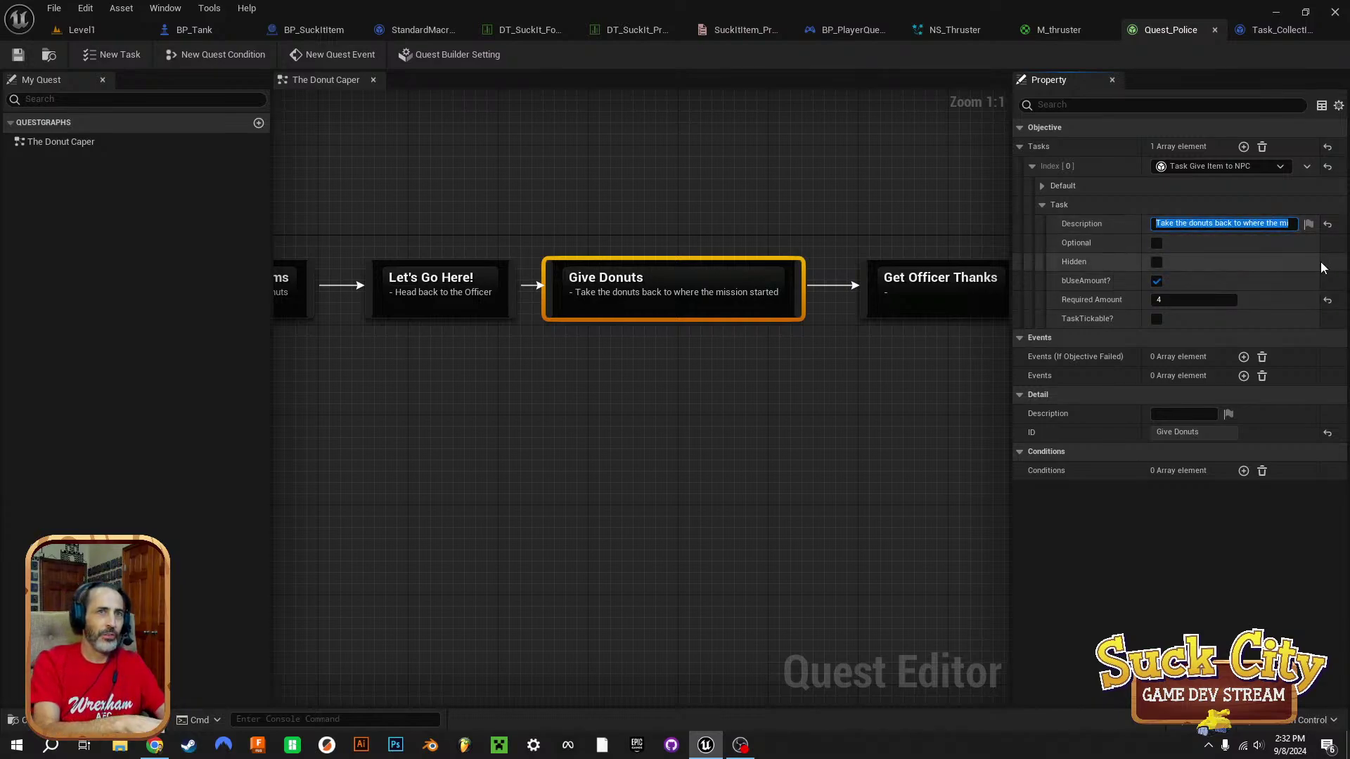
pyautogui.write('Give')
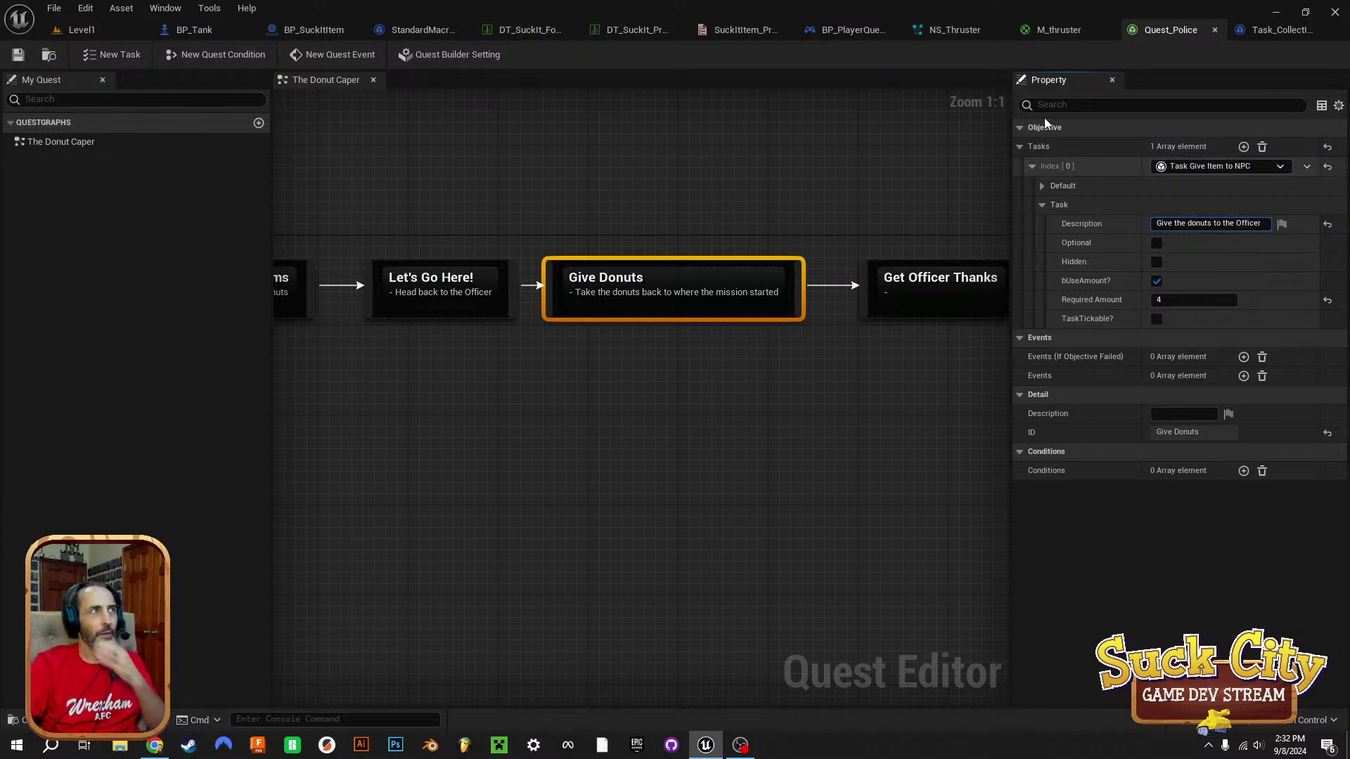
pyautogui.click(20, 56)
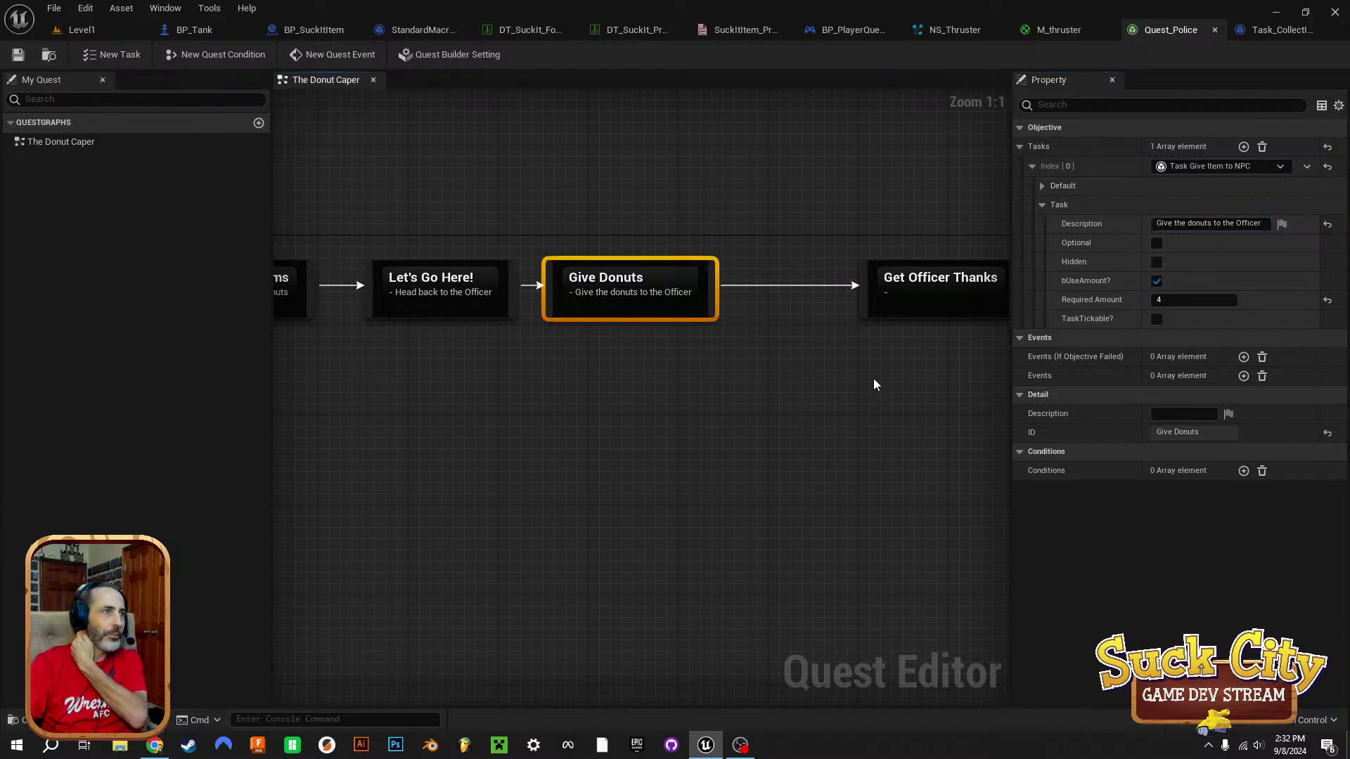
# Move the Get Officer Thanks node closer to the Give Donuts node.
pyautogui.moveTo(874, 380); pyautogui.dragTo(634, 376, button='right')
pyautogui.click(668, 297)
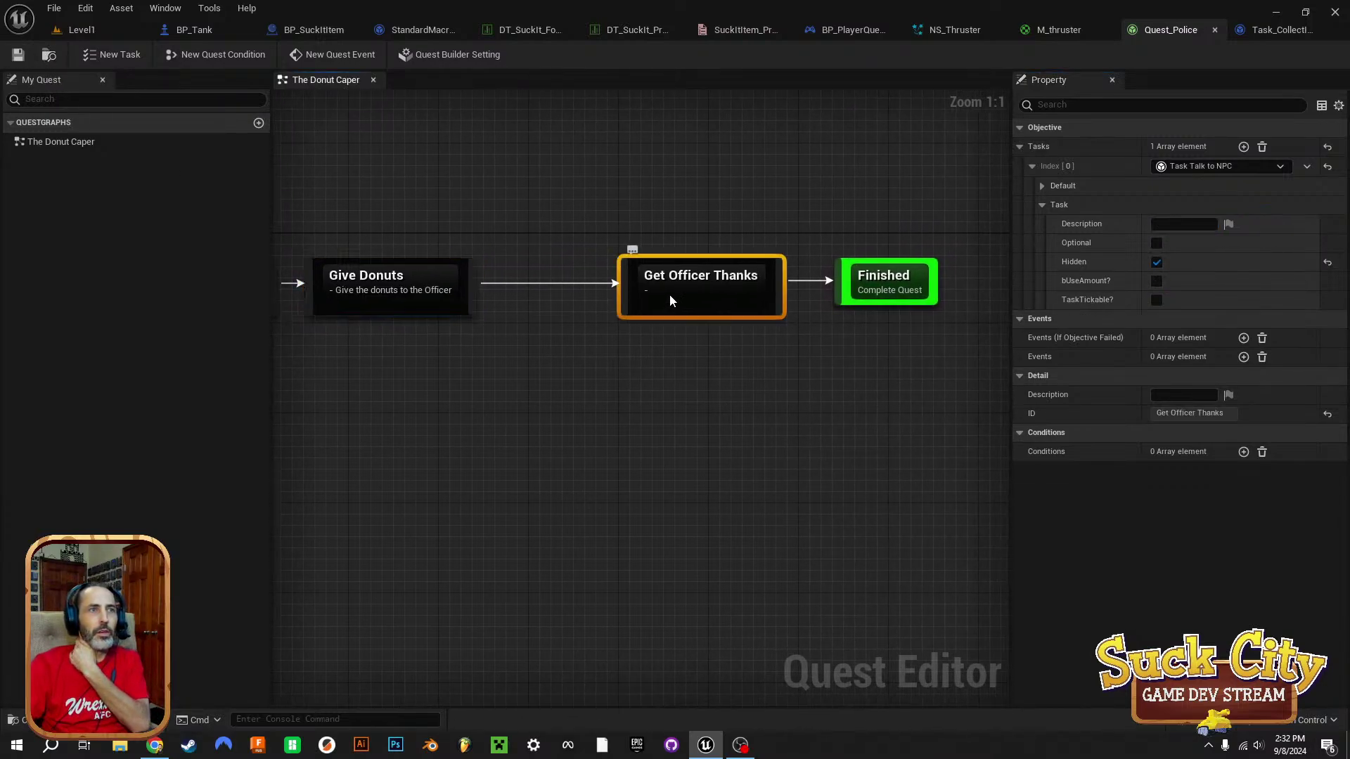
pyautogui.moveTo(706, 297); pyautogui.dragTo(664, 297)
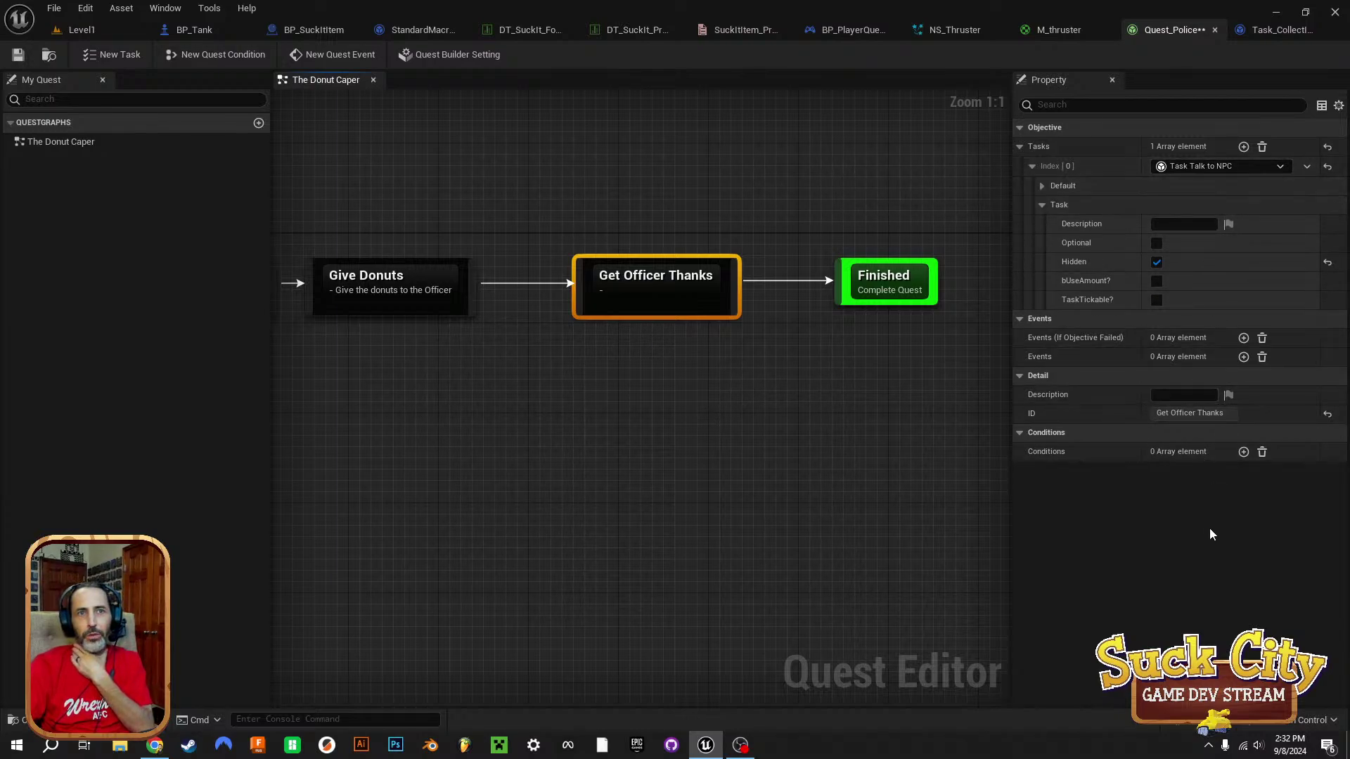
# Open the Text For Dialog data table used by Get Officer Thanks and widen its Row Name and Headshot columns.
pyautogui.click(1043, 186)
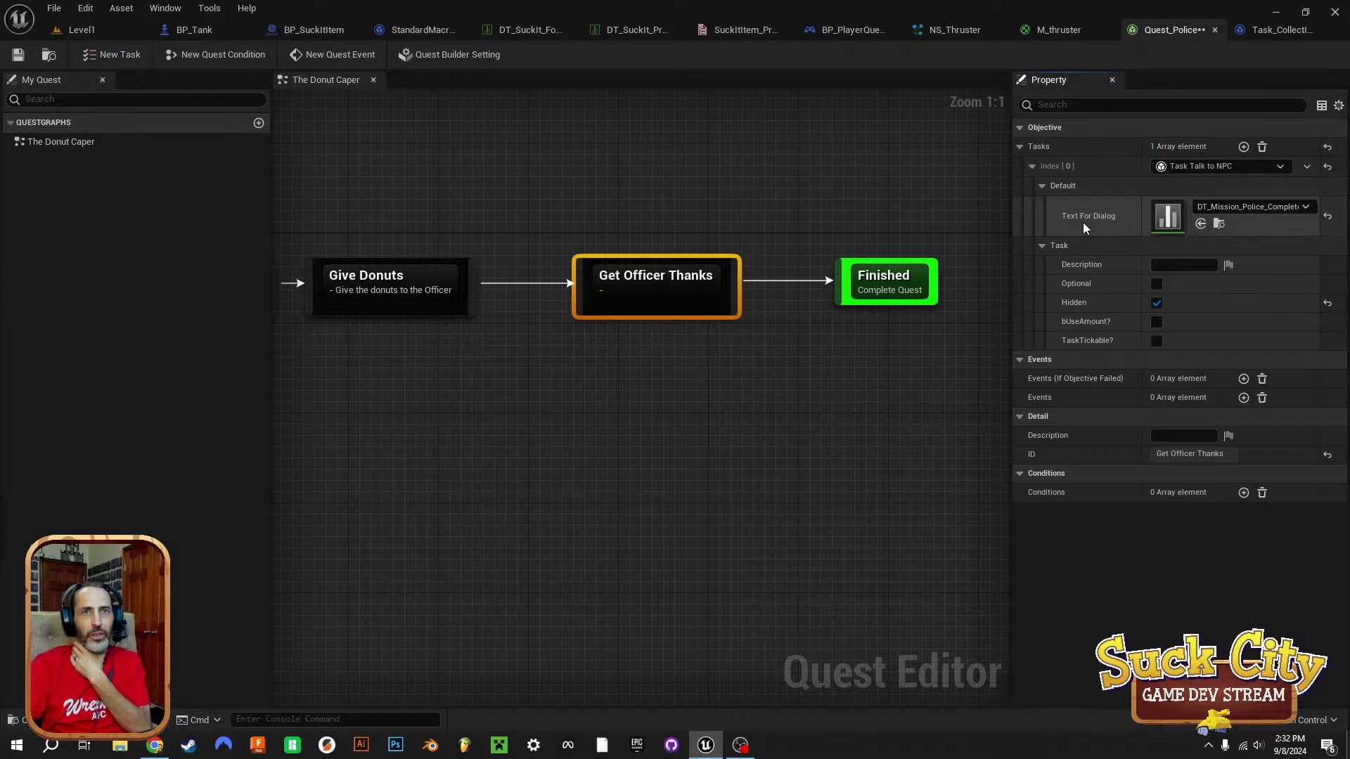
pyautogui.click(1222, 224)
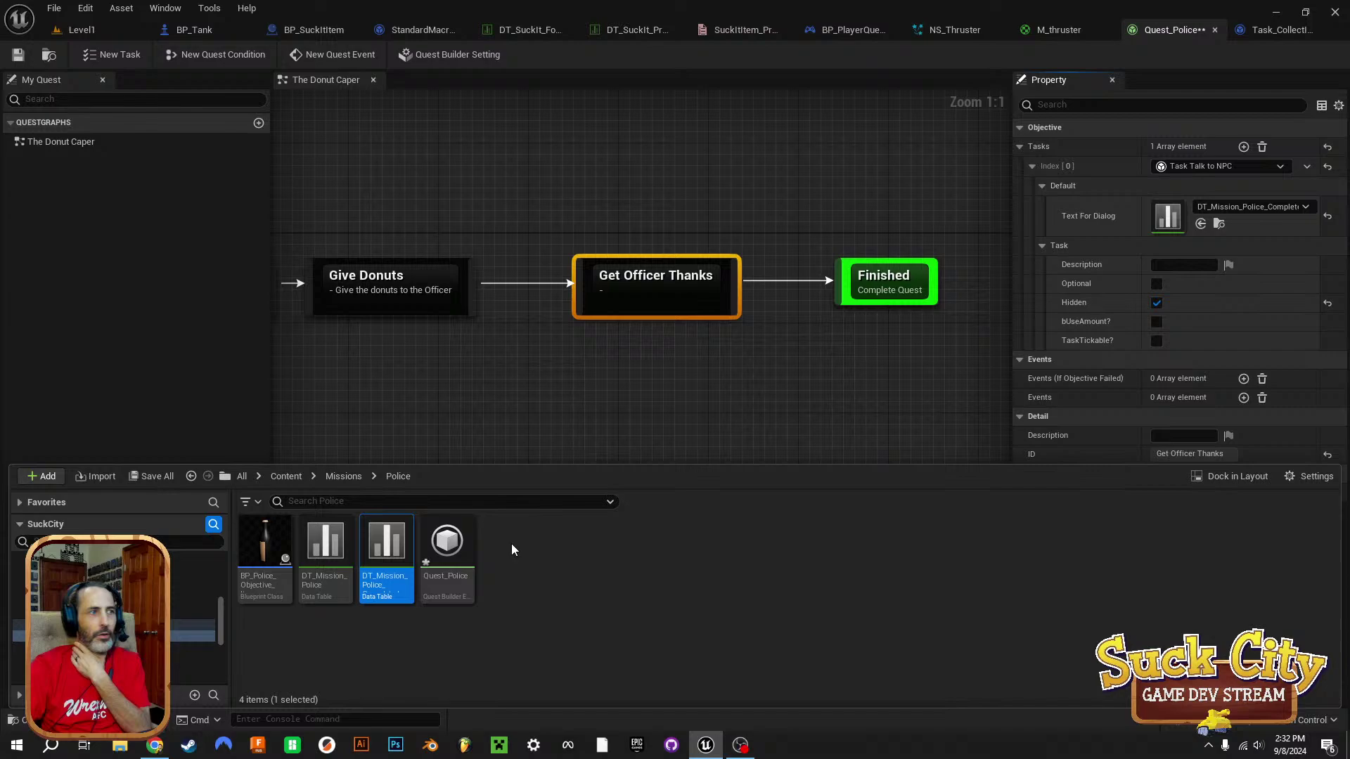
pyautogui.doubleClick(397, 545)
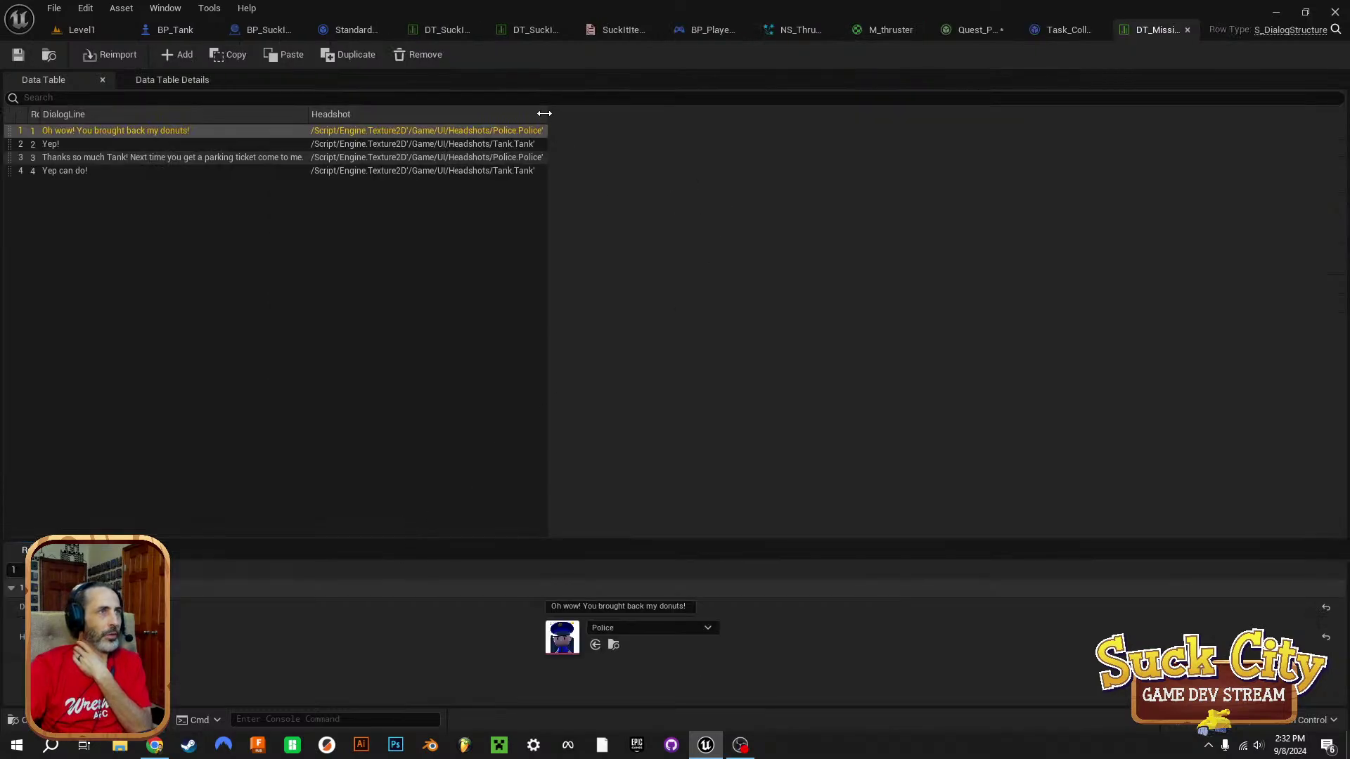
pyautogui.moveTo(544, 113); pyautogui.dragTo(602, 115)
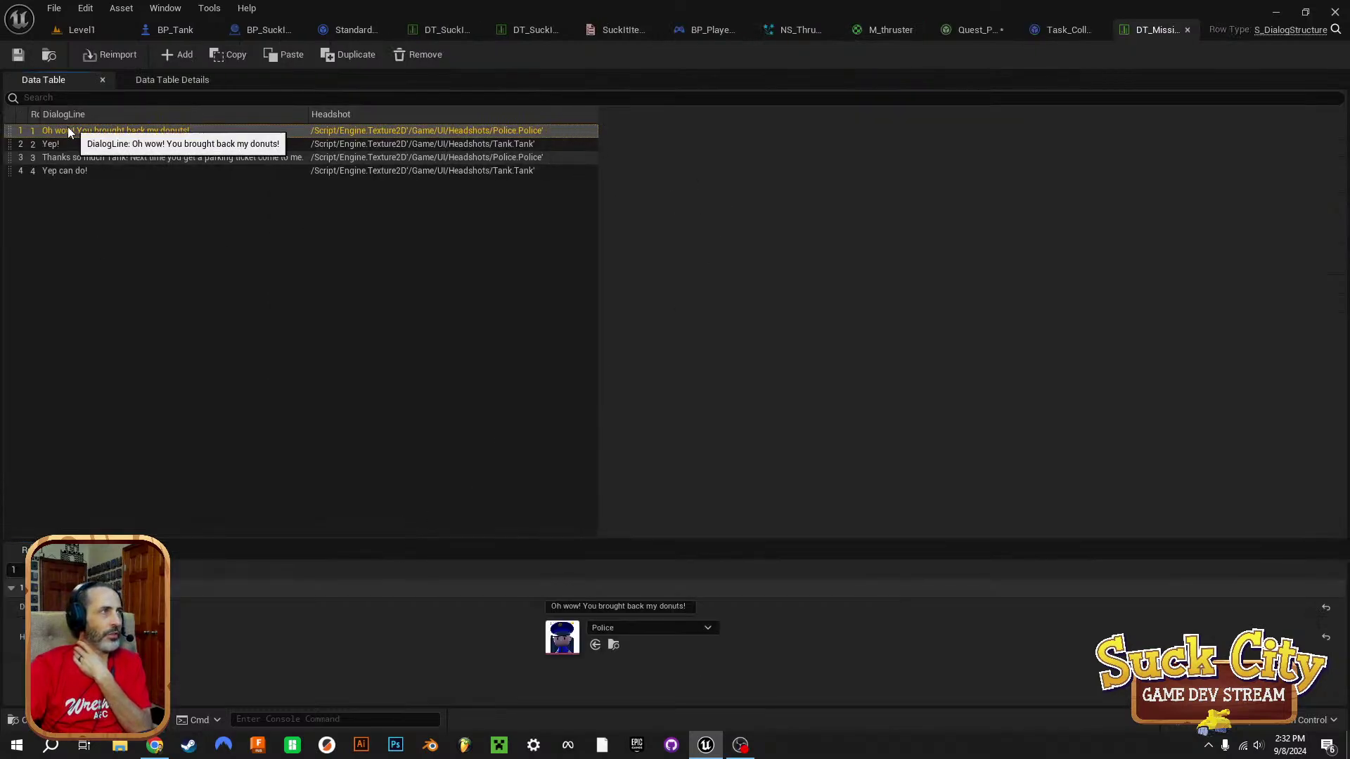
pyautogui.moveTo(40, 112); pyautogui.dragTo(87, 128)
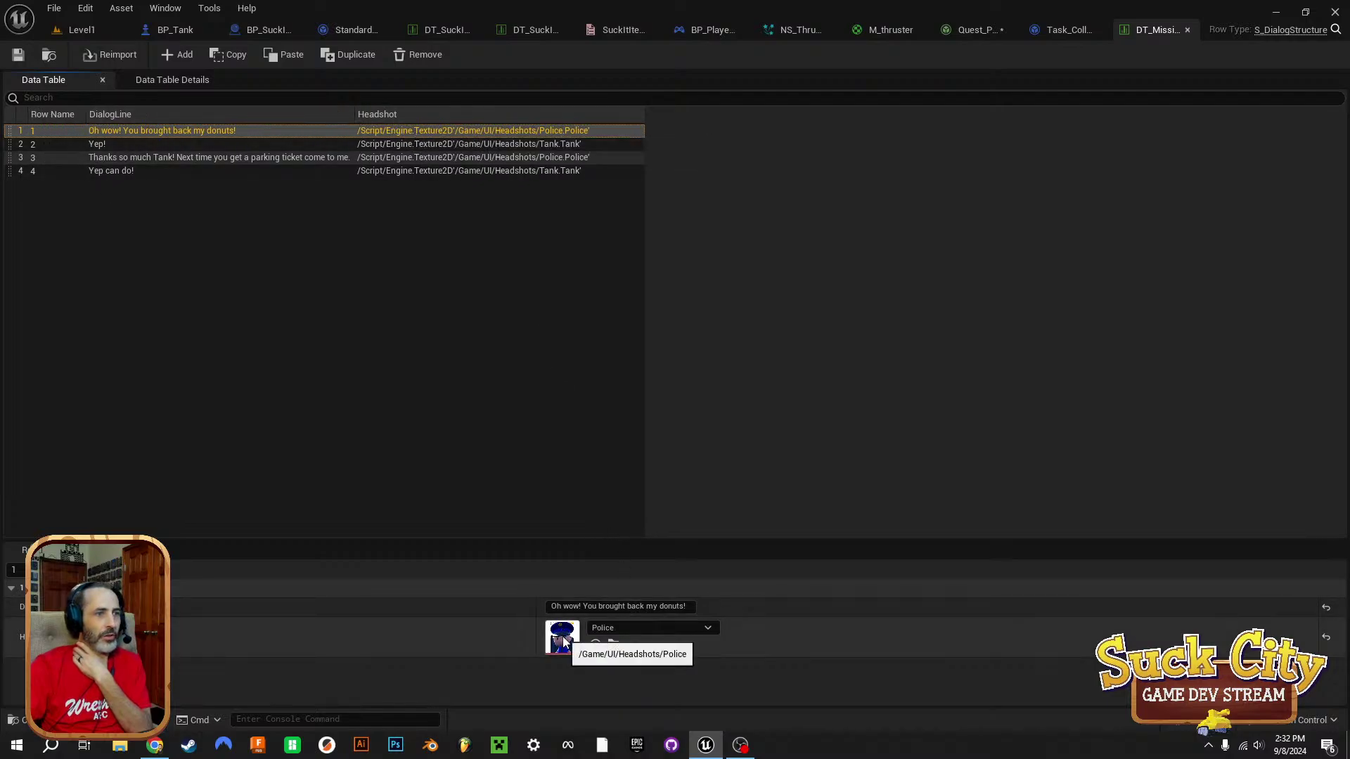
# Review the four dialog rows of the mission completion table, checking each row's DialogLine and Headshot.
pyautogui.click(233, 143)
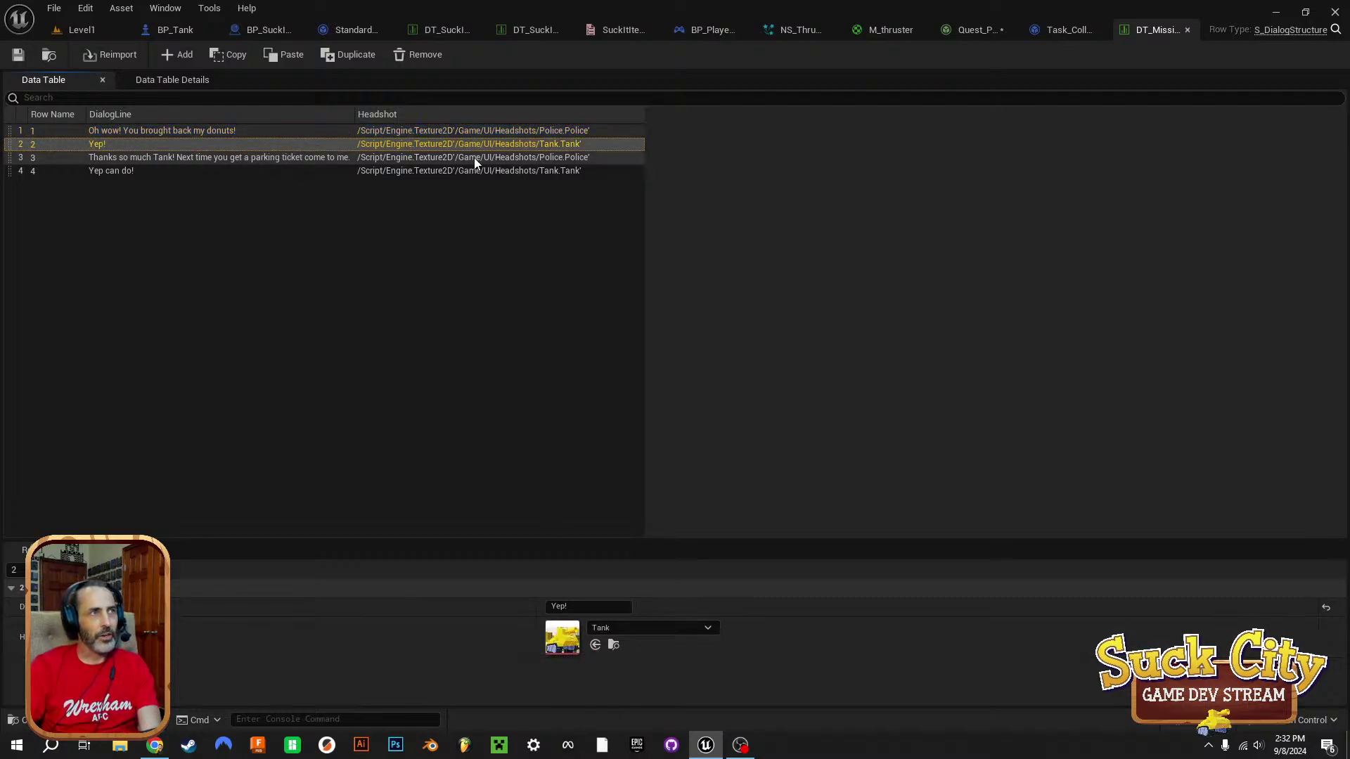
pyautogui.click(185, 157)
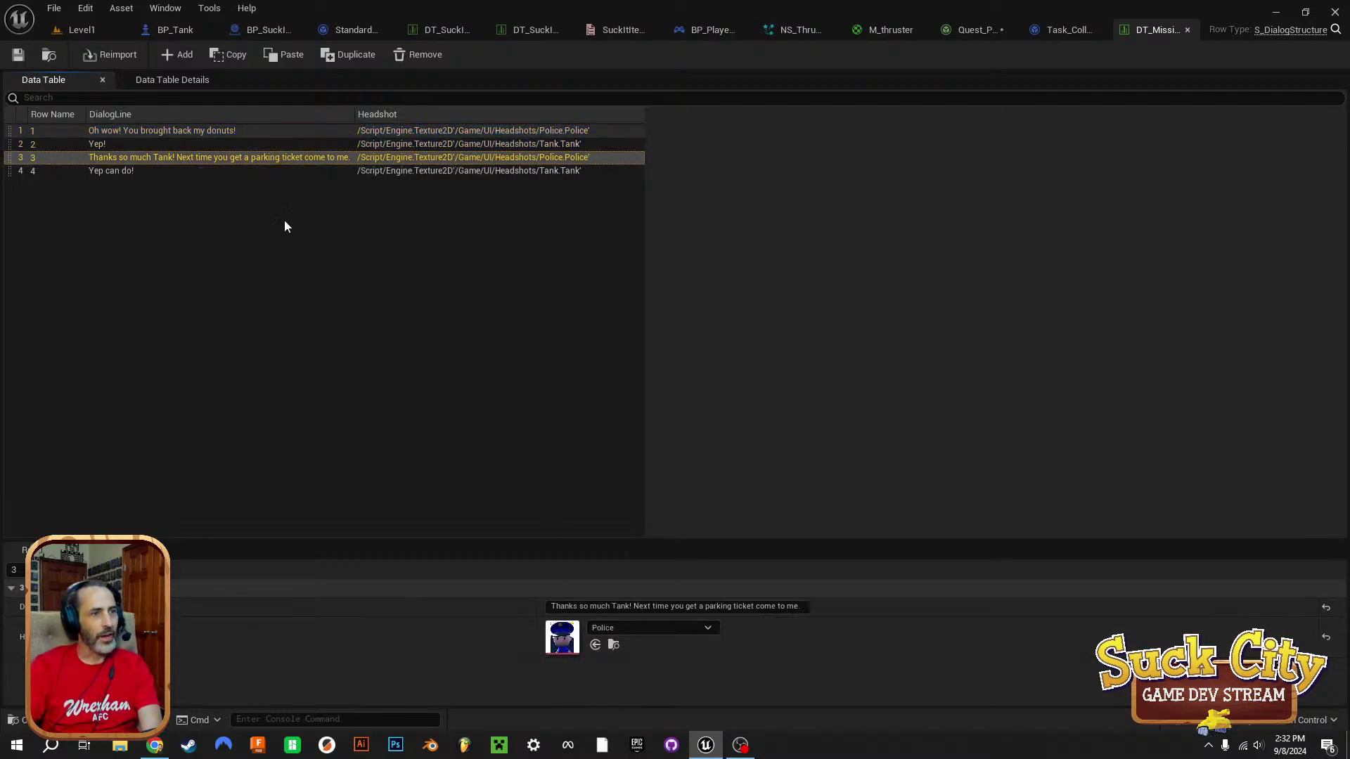
pyautogui.click(637, 627)
pyautogui.click(666, 627)
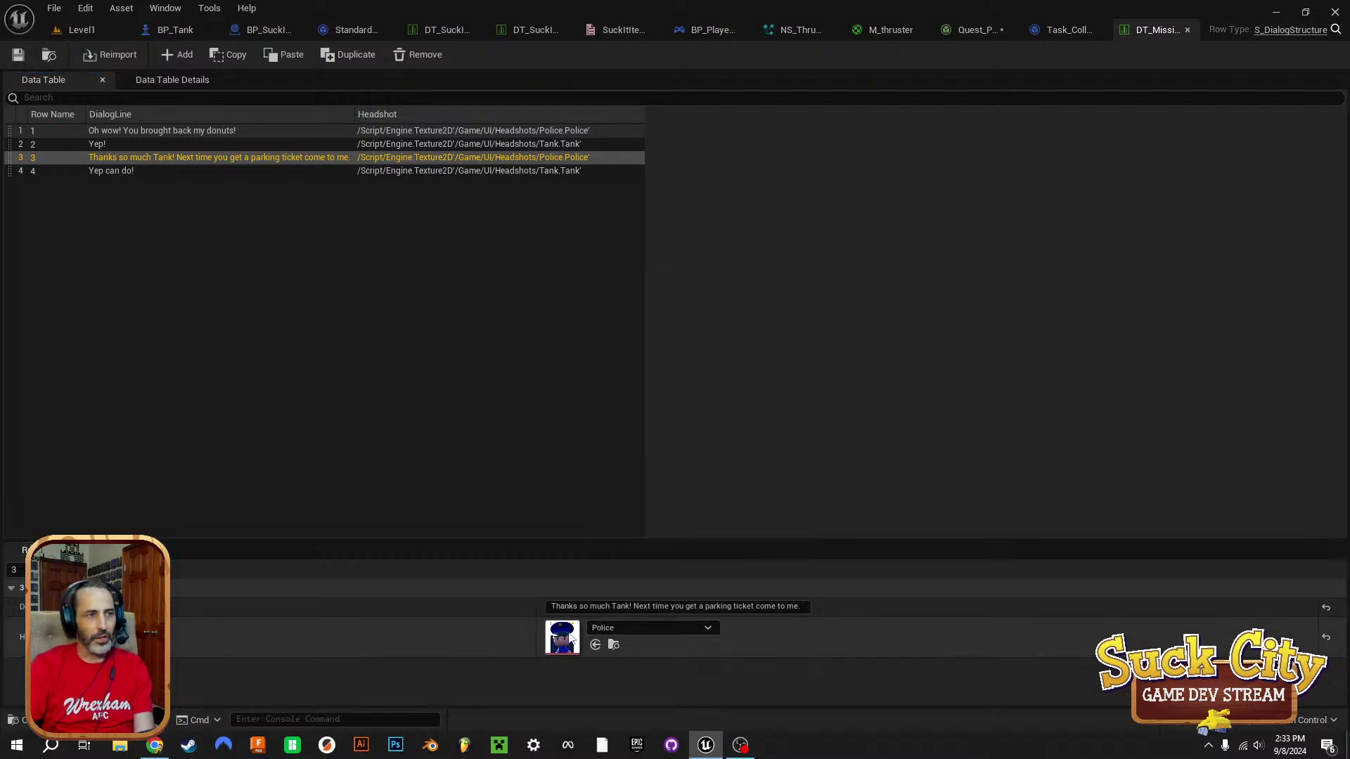
pyautogui.click(142, 170)
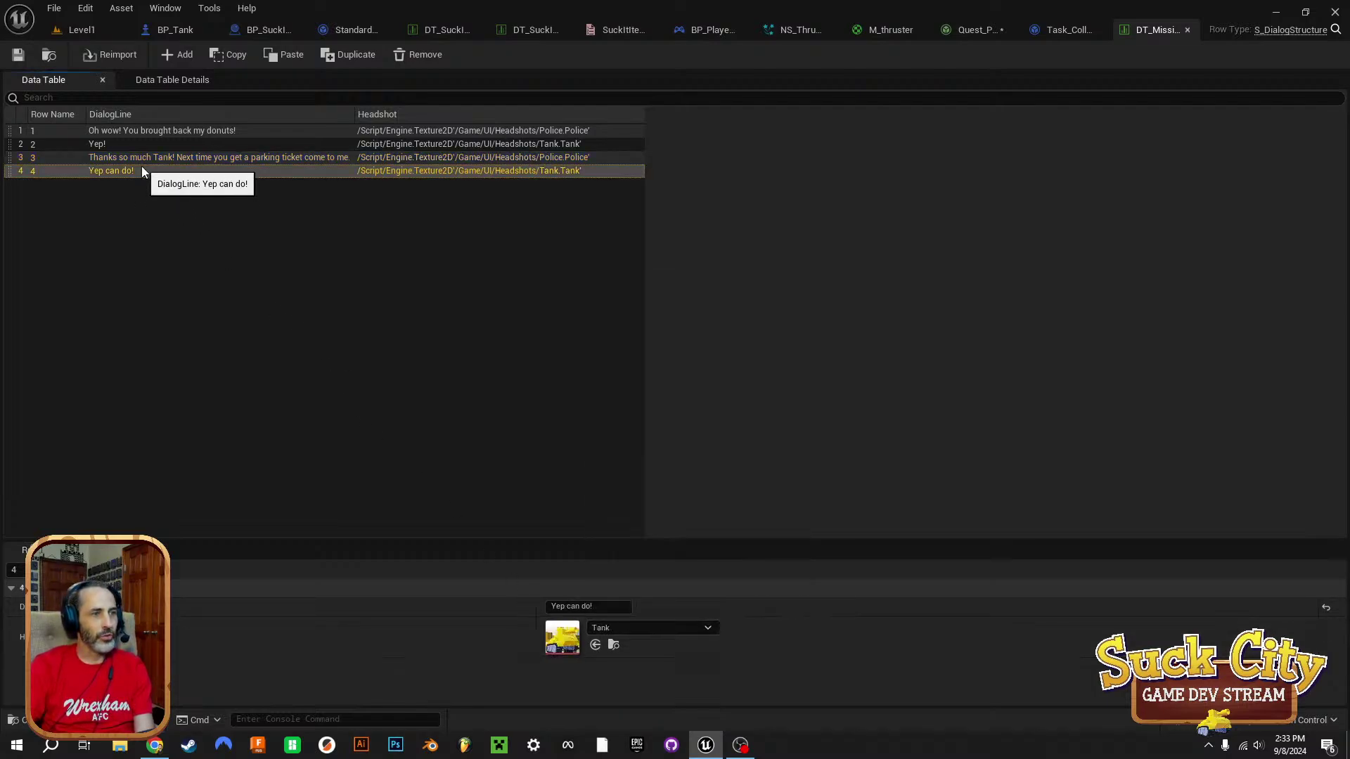
pyautogui.click(138, 130)
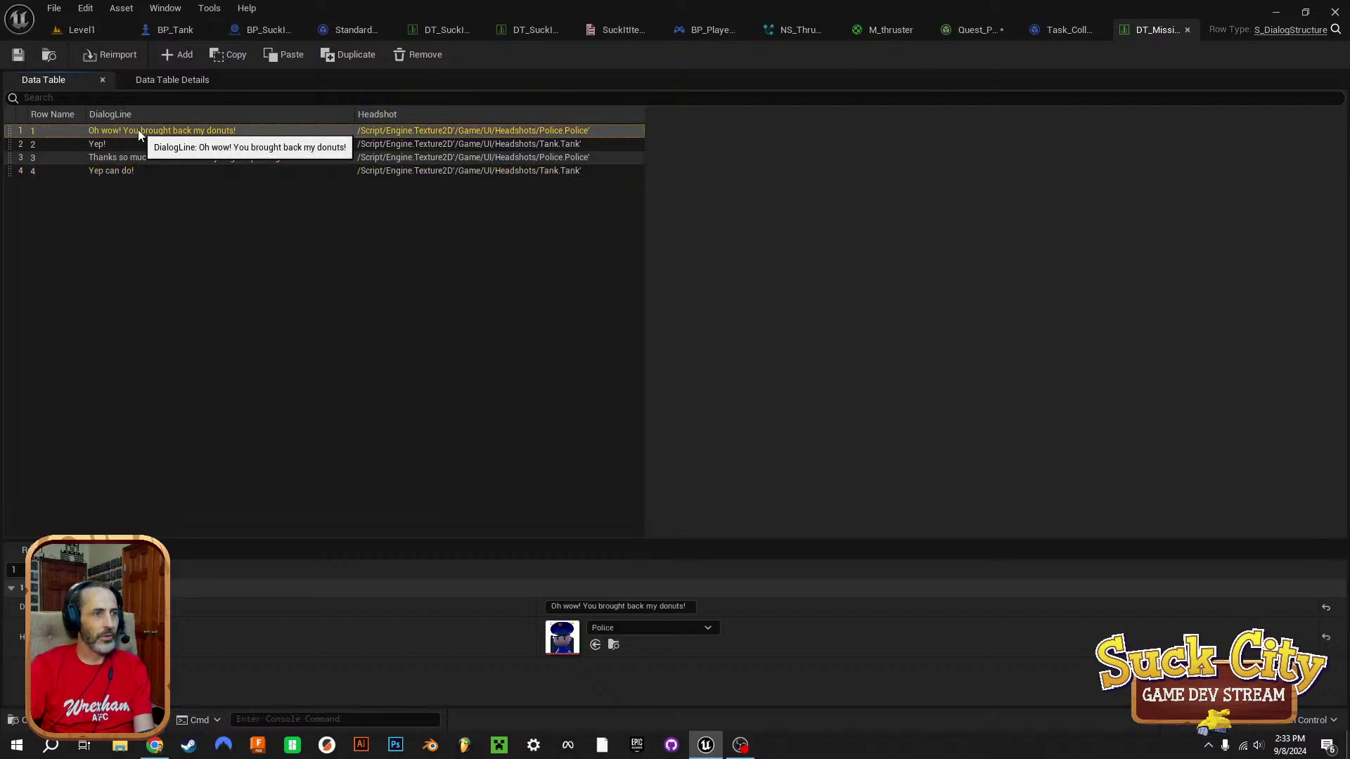
pyautogui.click(138, 143)
pyautogui.click(137, 159)
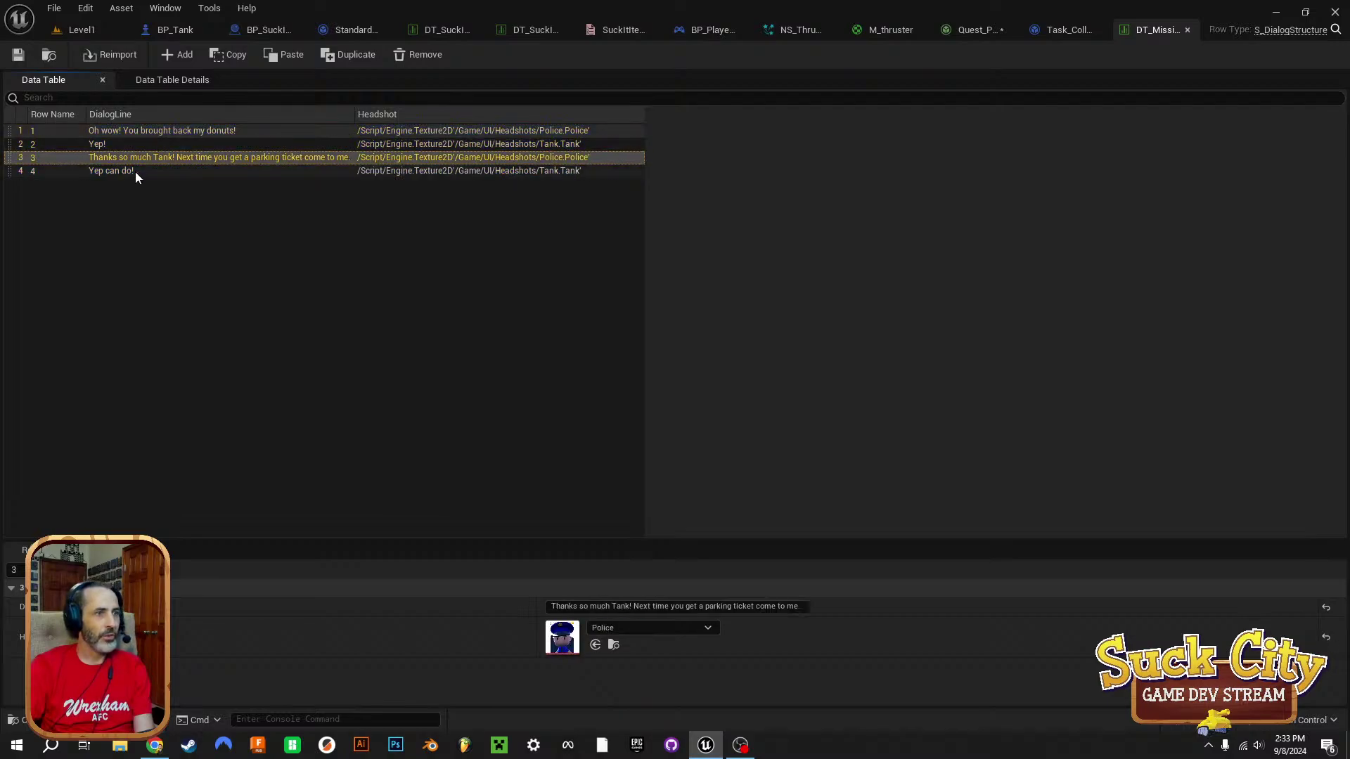
pyautogui.click(135, 171)
pyautogui.click(138, 129)
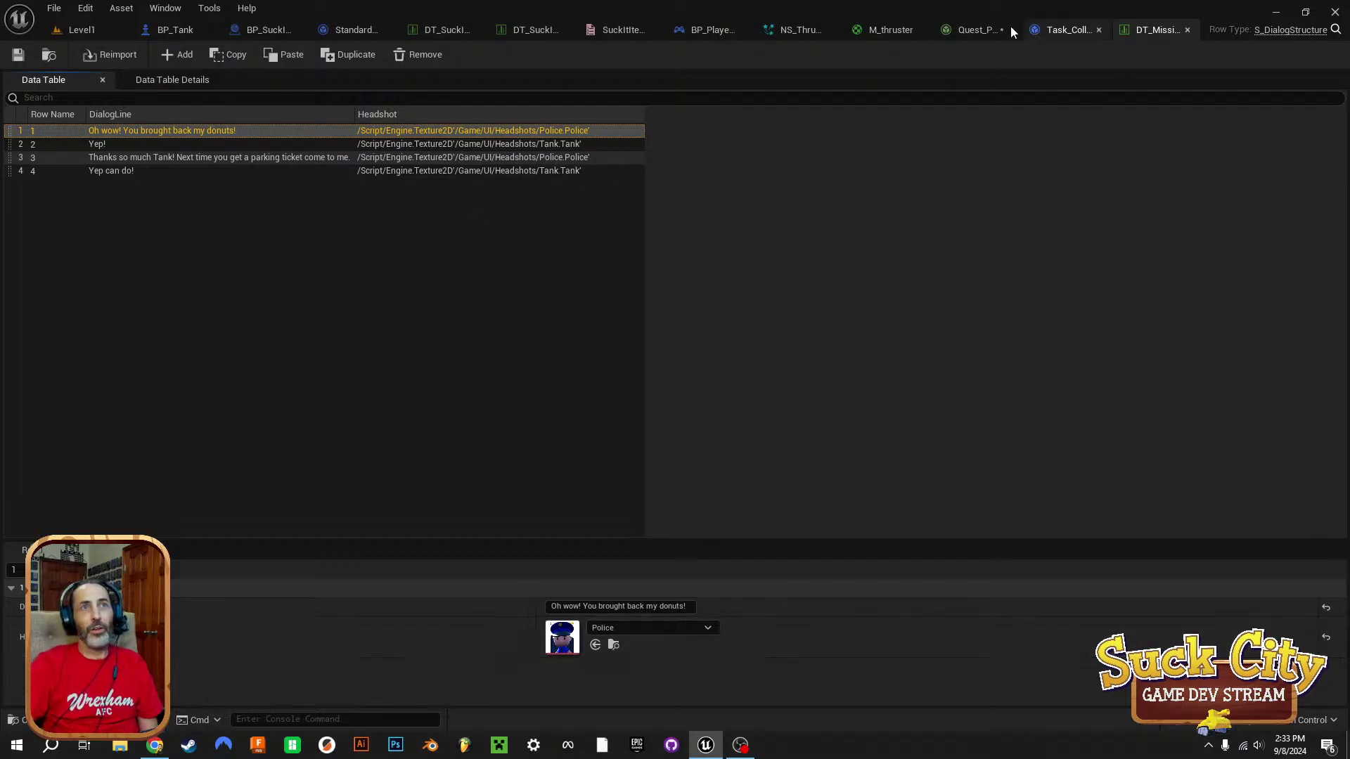
# Return to Quest_Police and save the quest with its rearranged node.
pyautogui.click(979, 29)
pyautogui.click(20, 54)
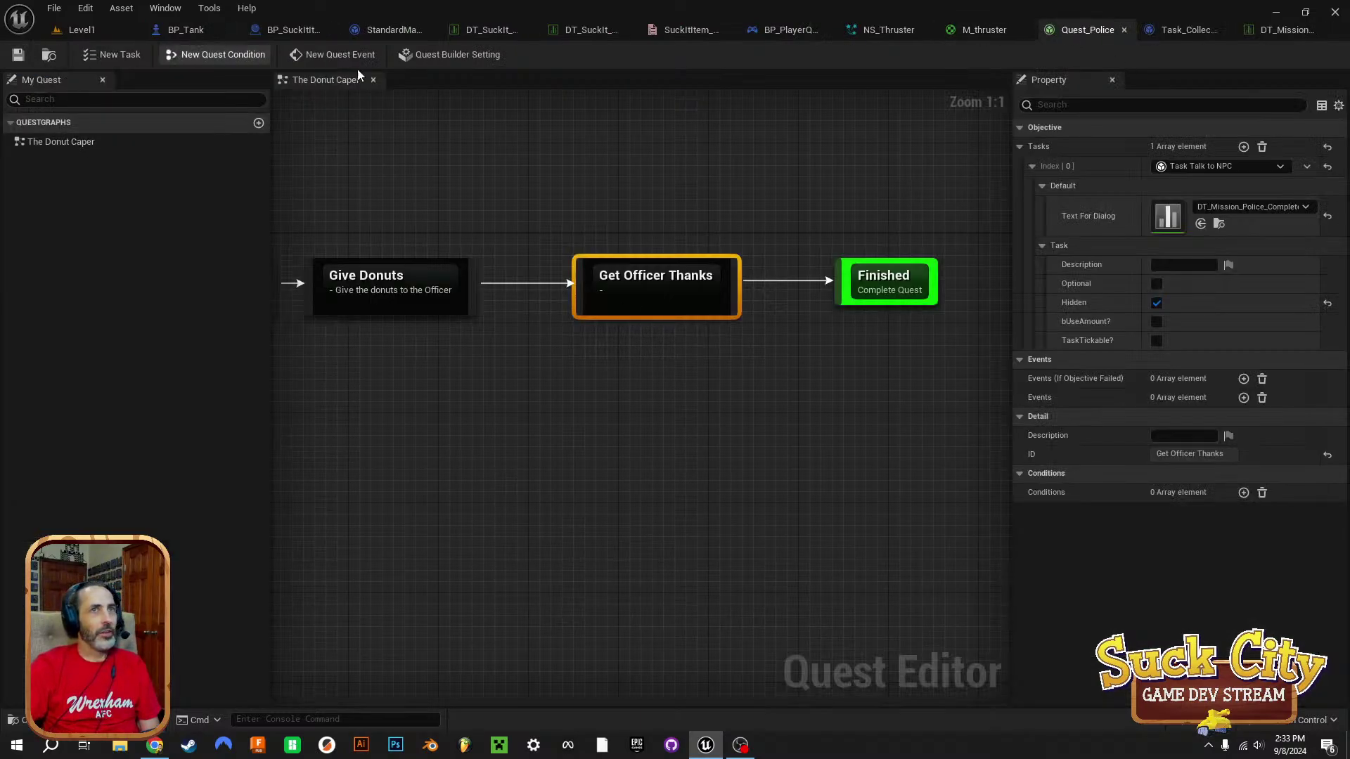
# View the M_thruster material graph and the NS_Thruster particle system.
pyautogui.click(981, 29)
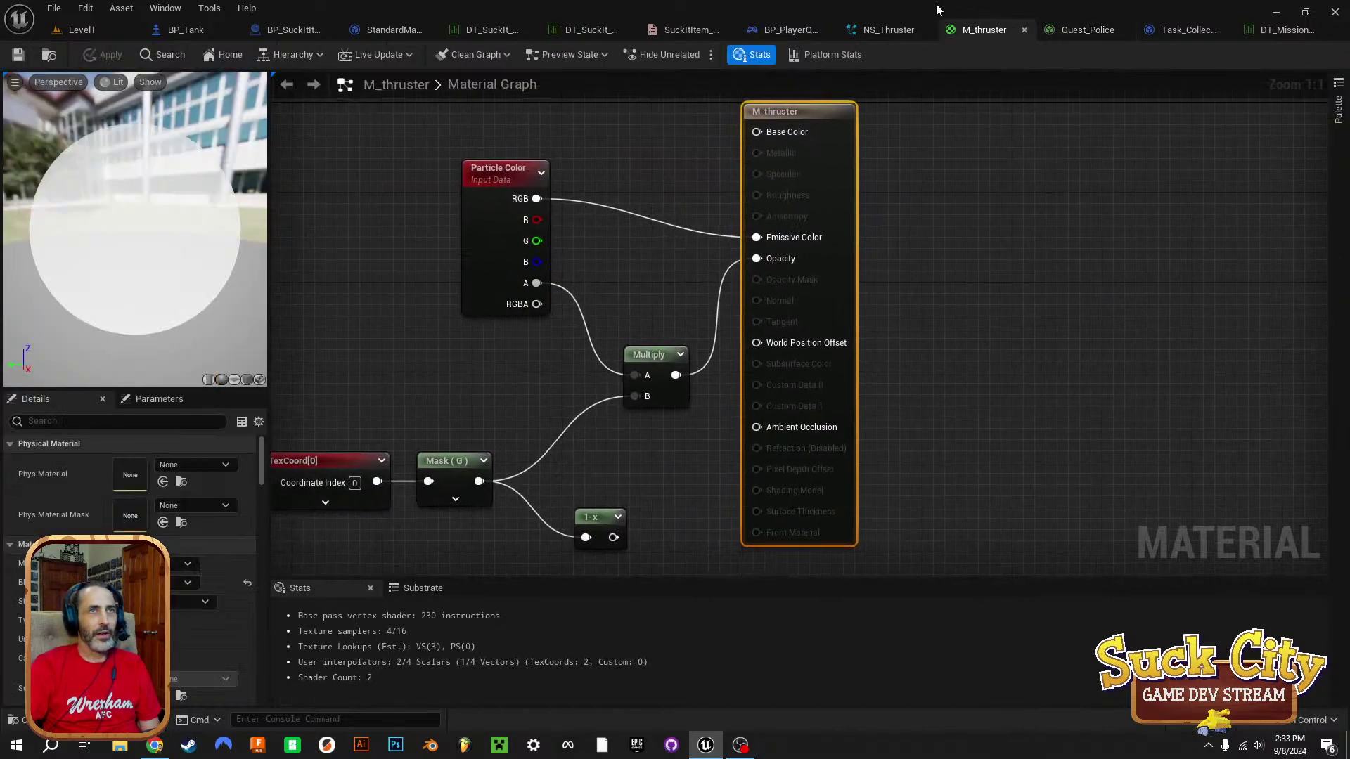
pyautogui.click(885, 30)
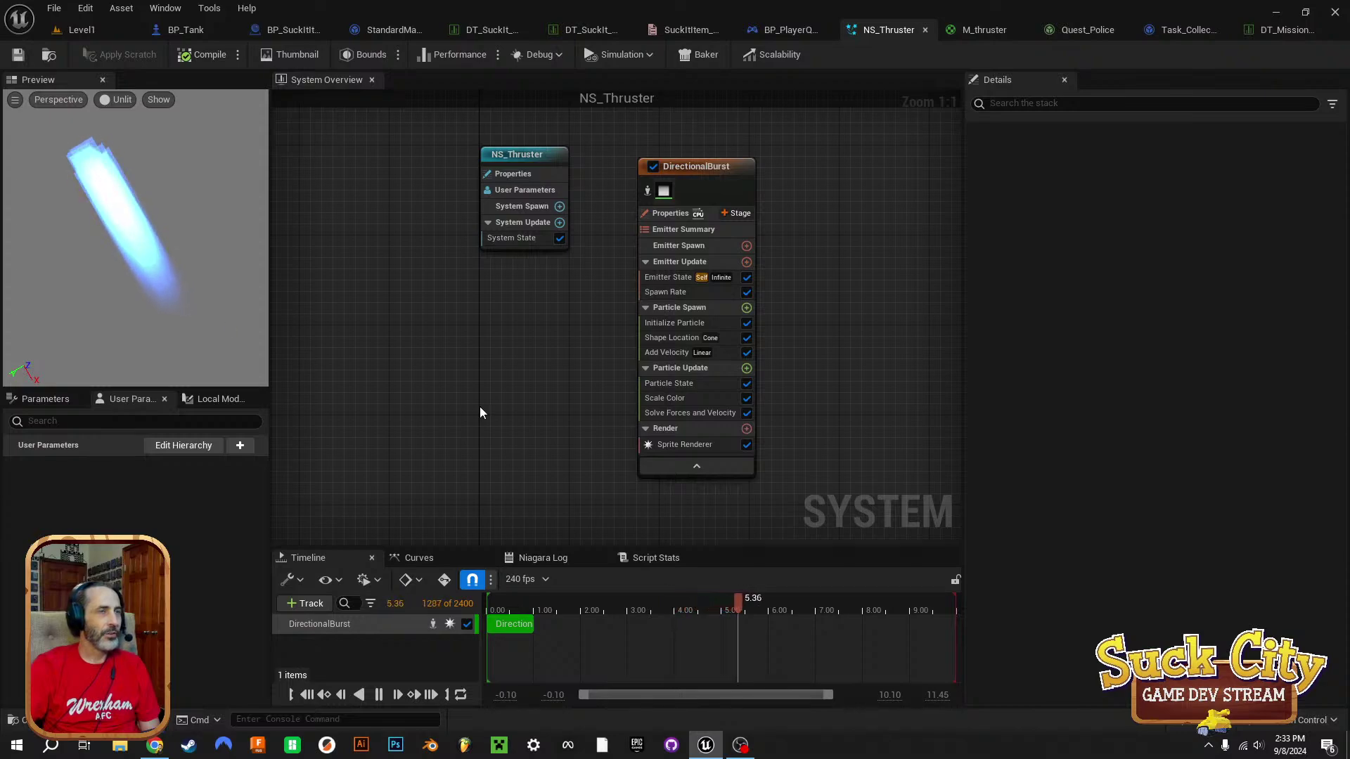
pyautogui.moveTo(494, 359); pyautogui.dragTo(575, 394, button='right')
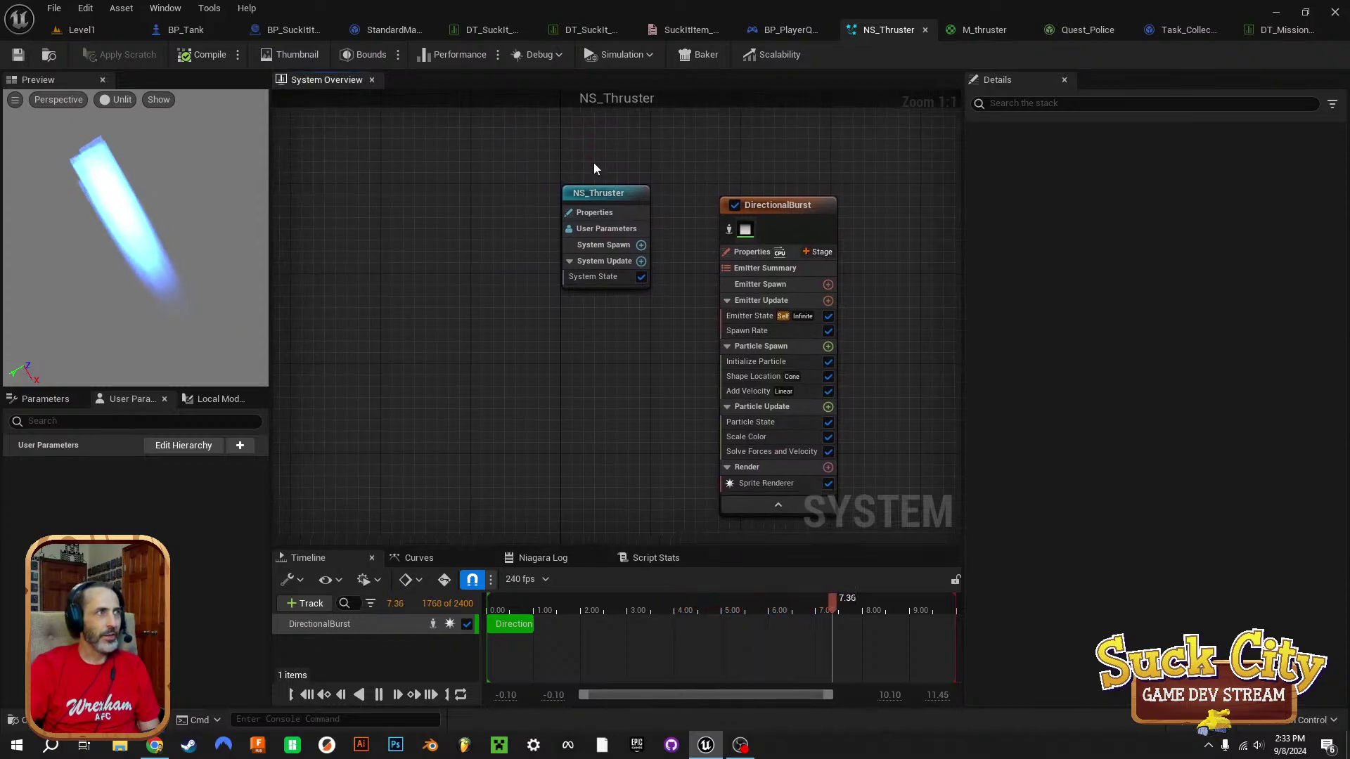
pyautogui.moveTo(579, 449); pyautogui.dragTo(597, 429, button='right')
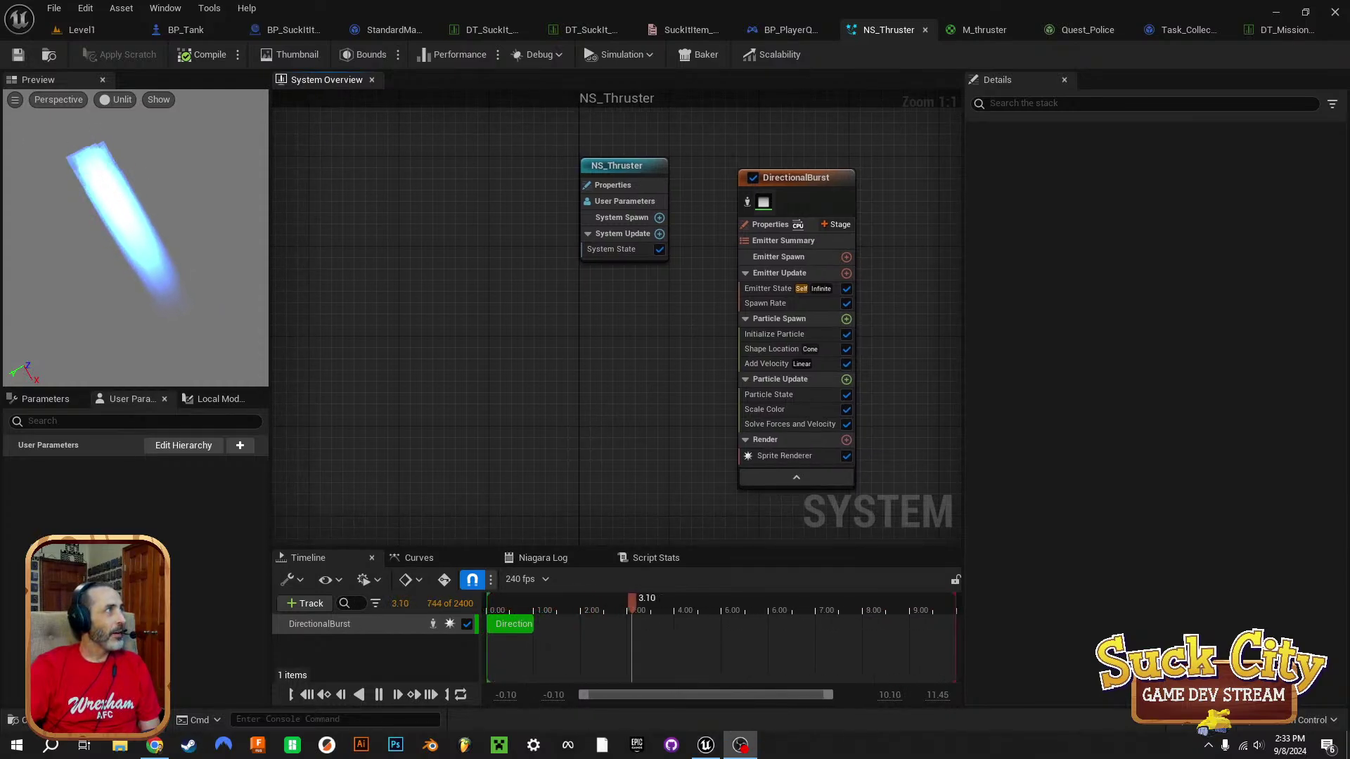
pyautogui.moveTo(403, 259); pyautogui.dragTo(561, 271, button='right')
pyautogui.moveTo(456, 211); pyautogui.dragTo(284, 175, button='right')
# Review the Event Begin Play and SuckCollission overlap logic in BP_SuckItItem's event graph.
pyautogui.click(277, 29)
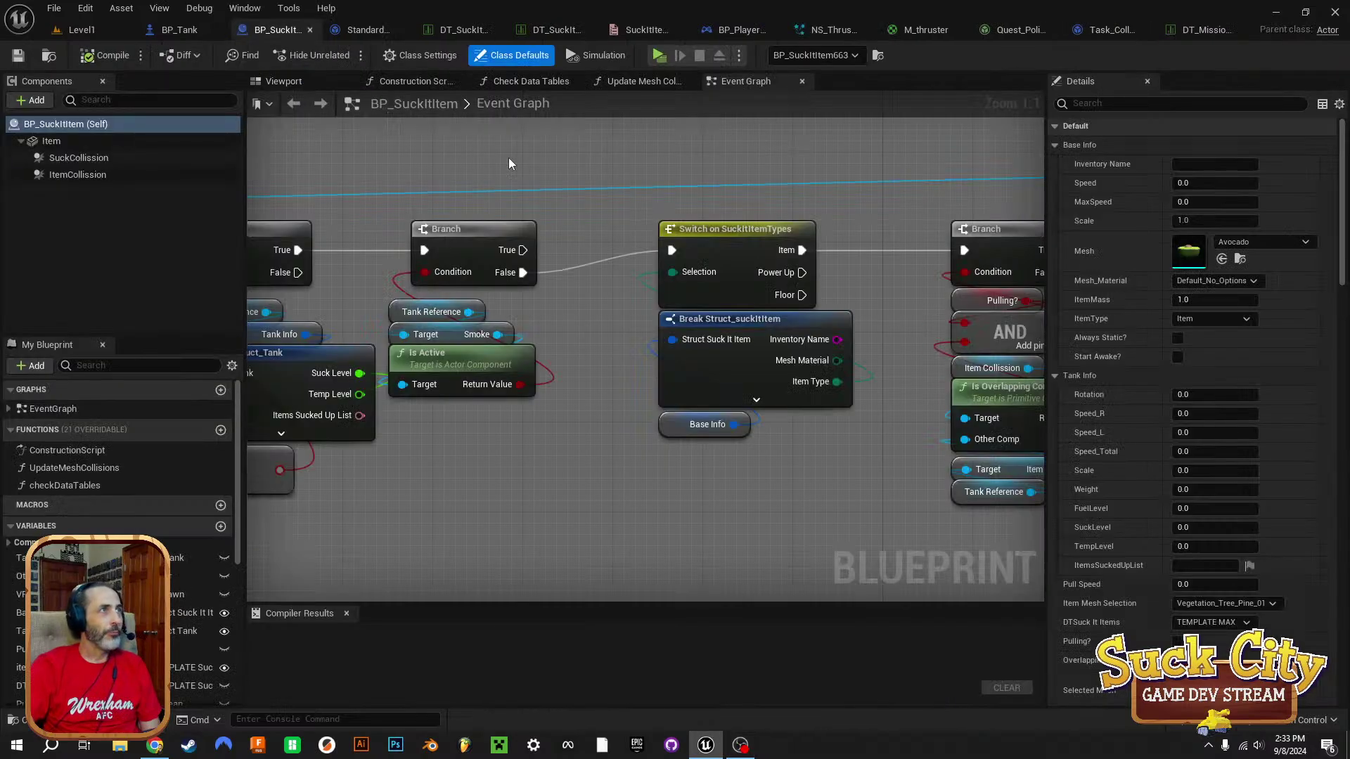
pyautogui.scroll(-6, 554, 400)
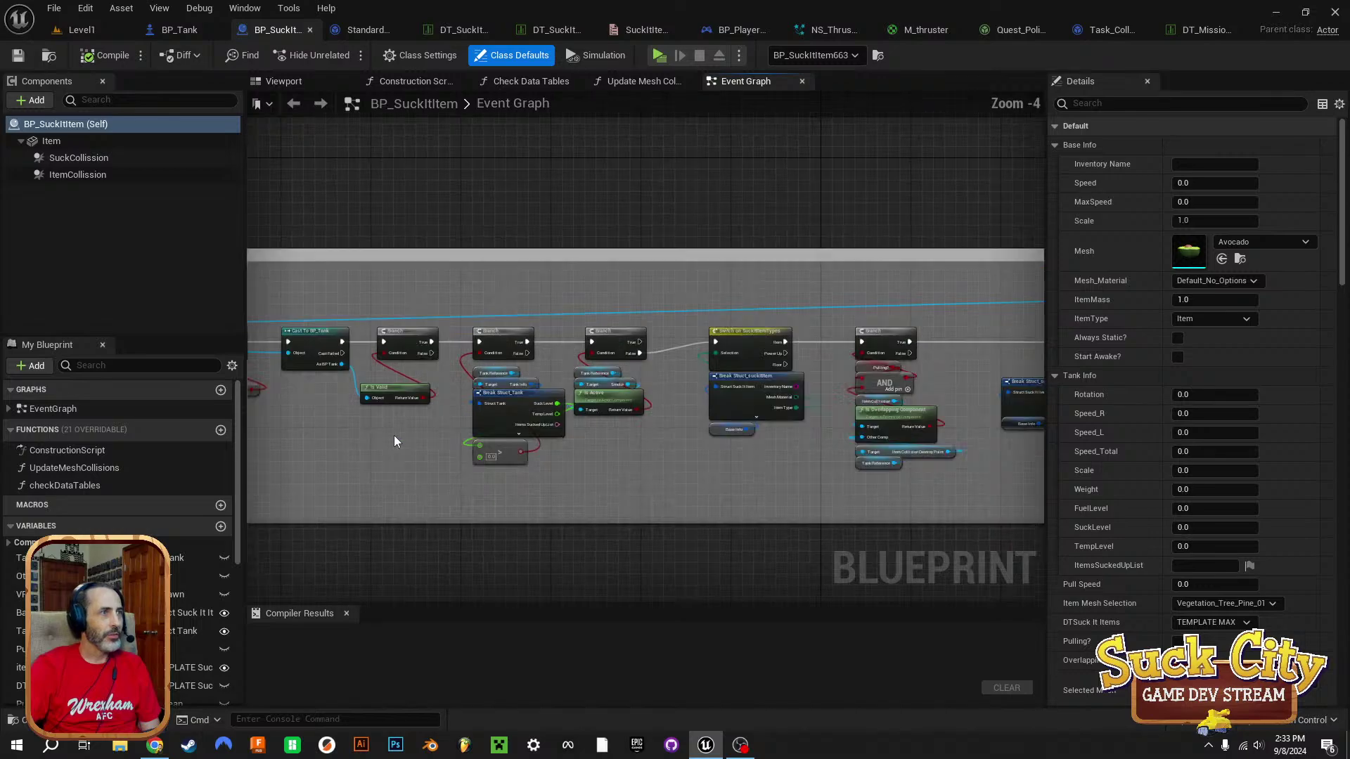
pyautogui.scroll(-6, 392, 370)
pyautogui.moveTo(392, 349); pyautogui.dragTo(450, 228, button='right')
pyautogui.scroll(9, 466, 179)
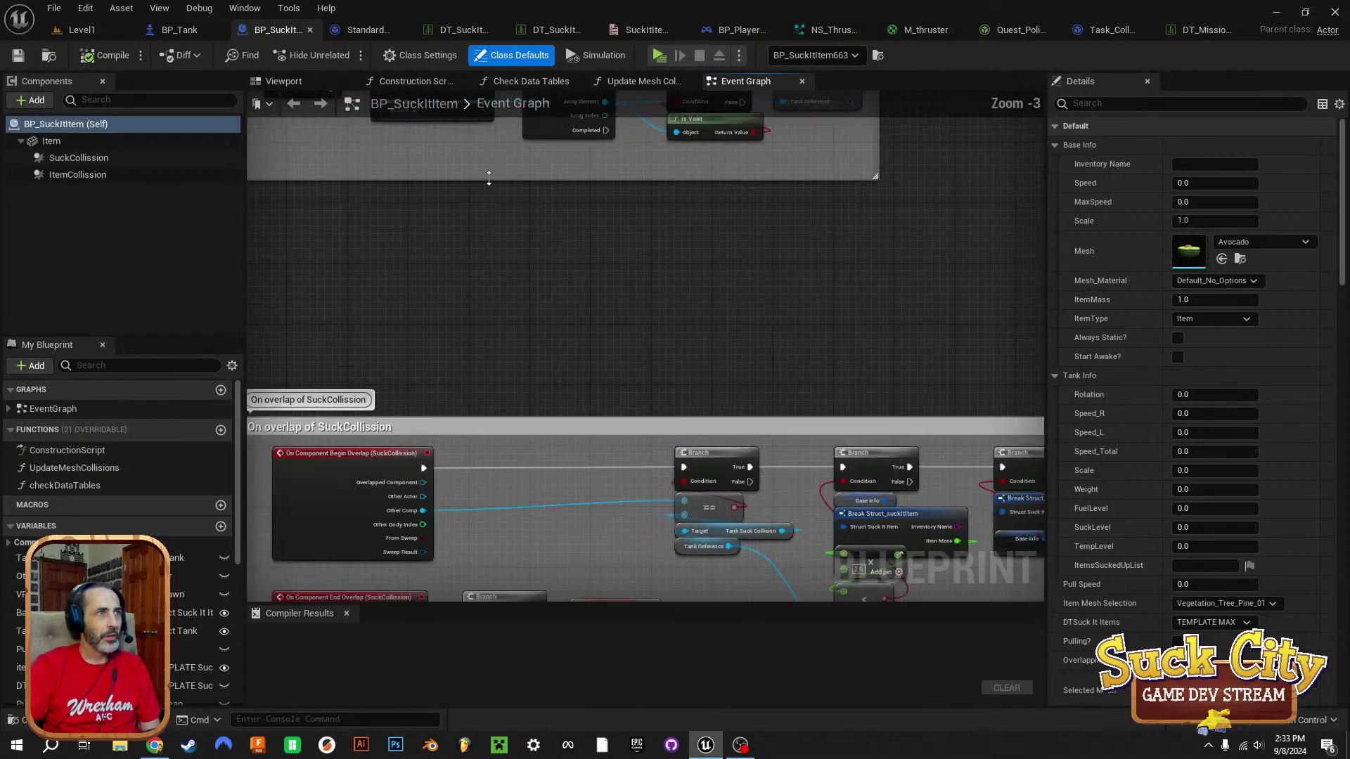
pyautogui.moveTo(466, 180); pyautogui.dragTo(570, 360, button='right')
pyautogui.scroll(3, 493, 344)
pyautogui.scroll(-2, 494, 344)
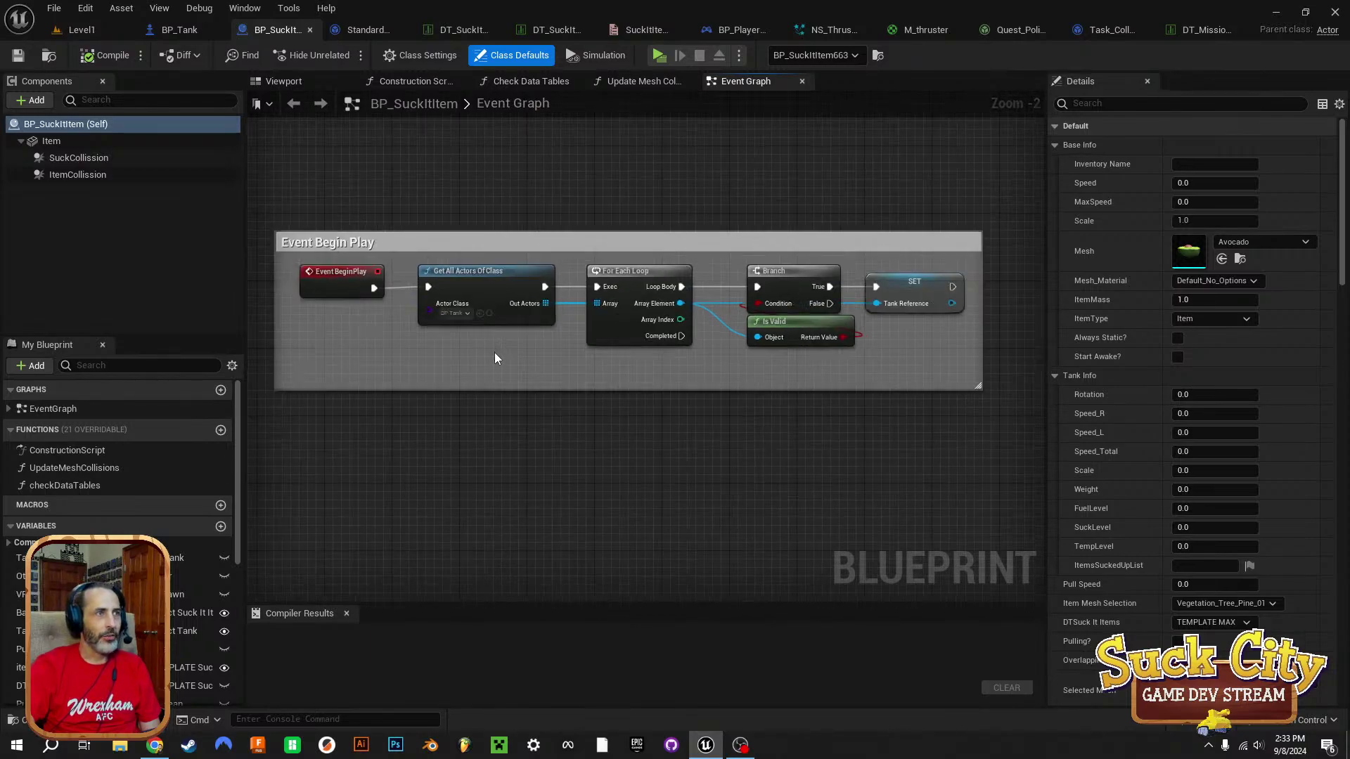
pyautogui.scroll(-3, 495, 358)
pyautogui.moveTo(522, 500); pyautogui.dragTo(535, 212, button='right')
pyautogui.scroll(3, 348, 200)
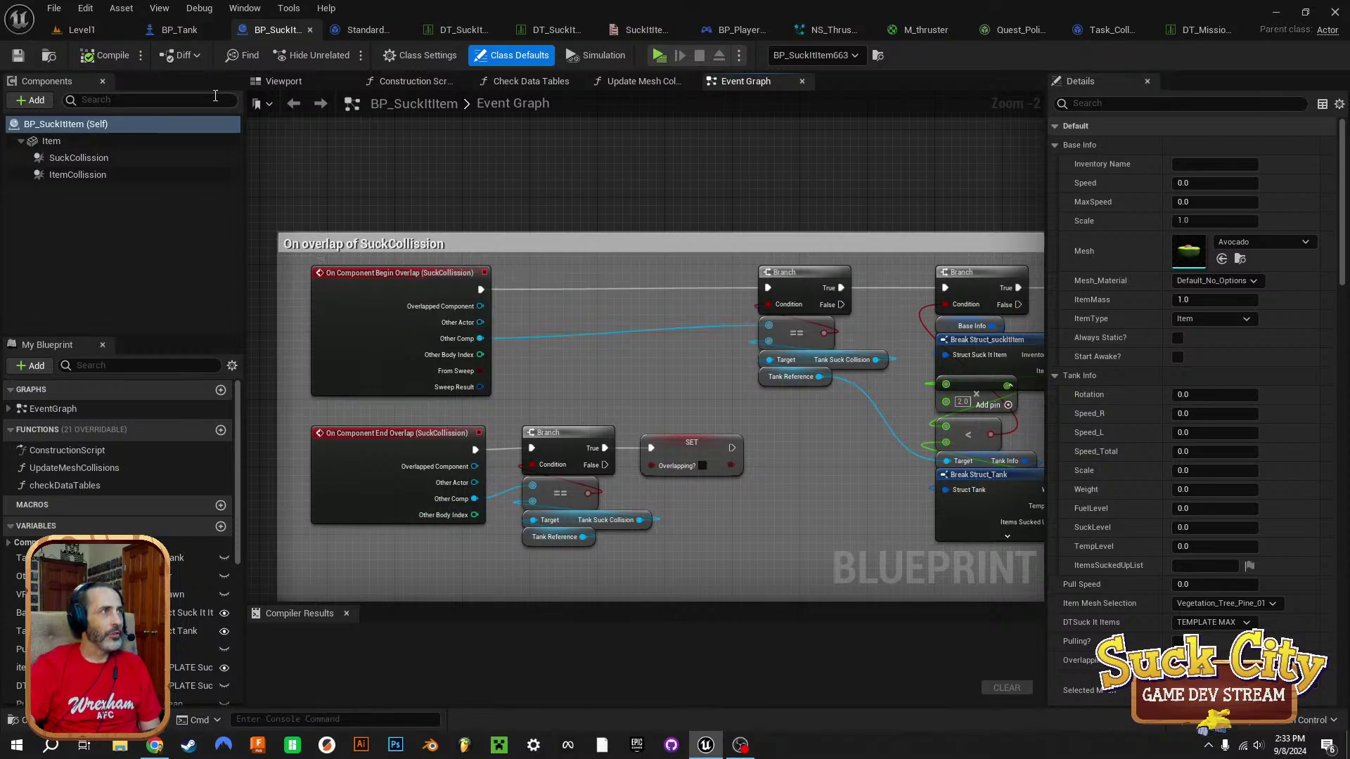
# Inspect BP_SuckItItem's Item mesh and its SuckCollission and ItemCollission spheres in the blueprint's 3D preview.
pyautogui.click(285, 82)
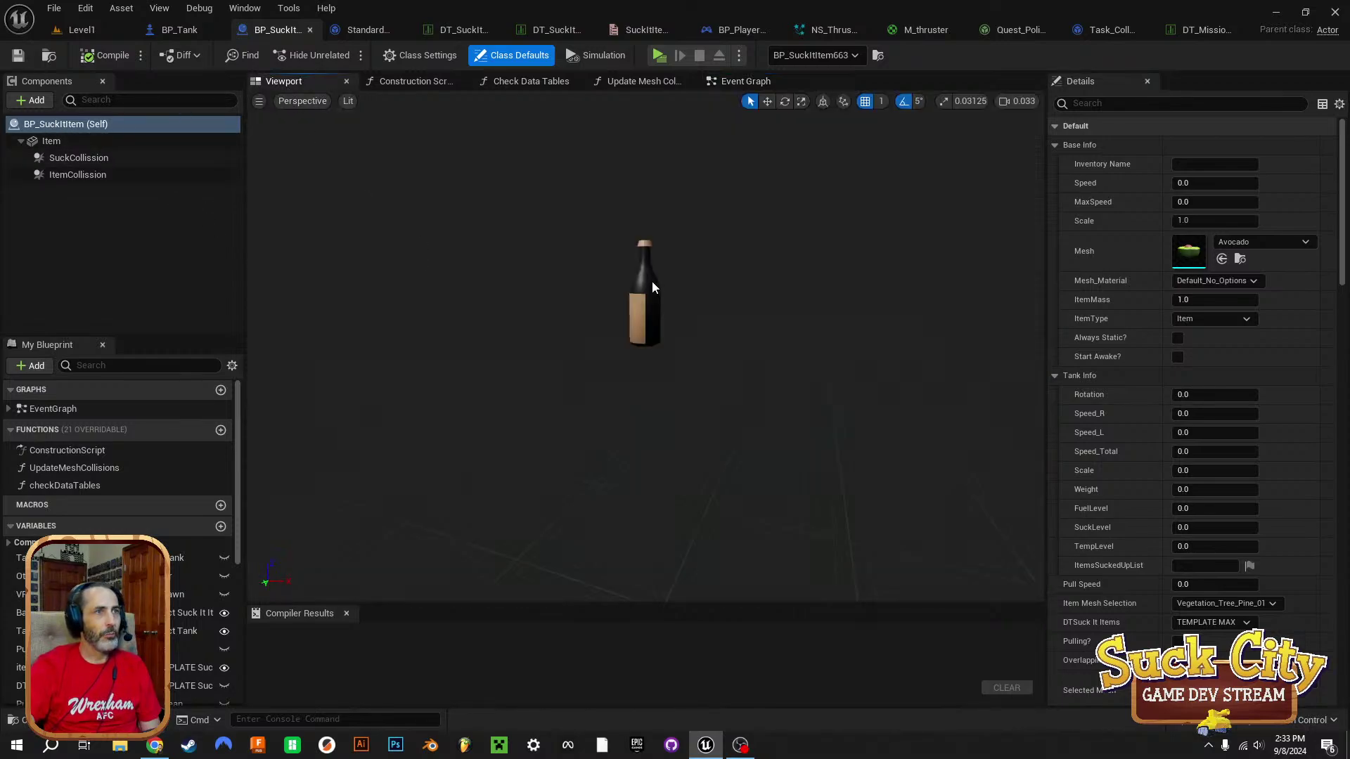
pyautogui.click(55, 142)
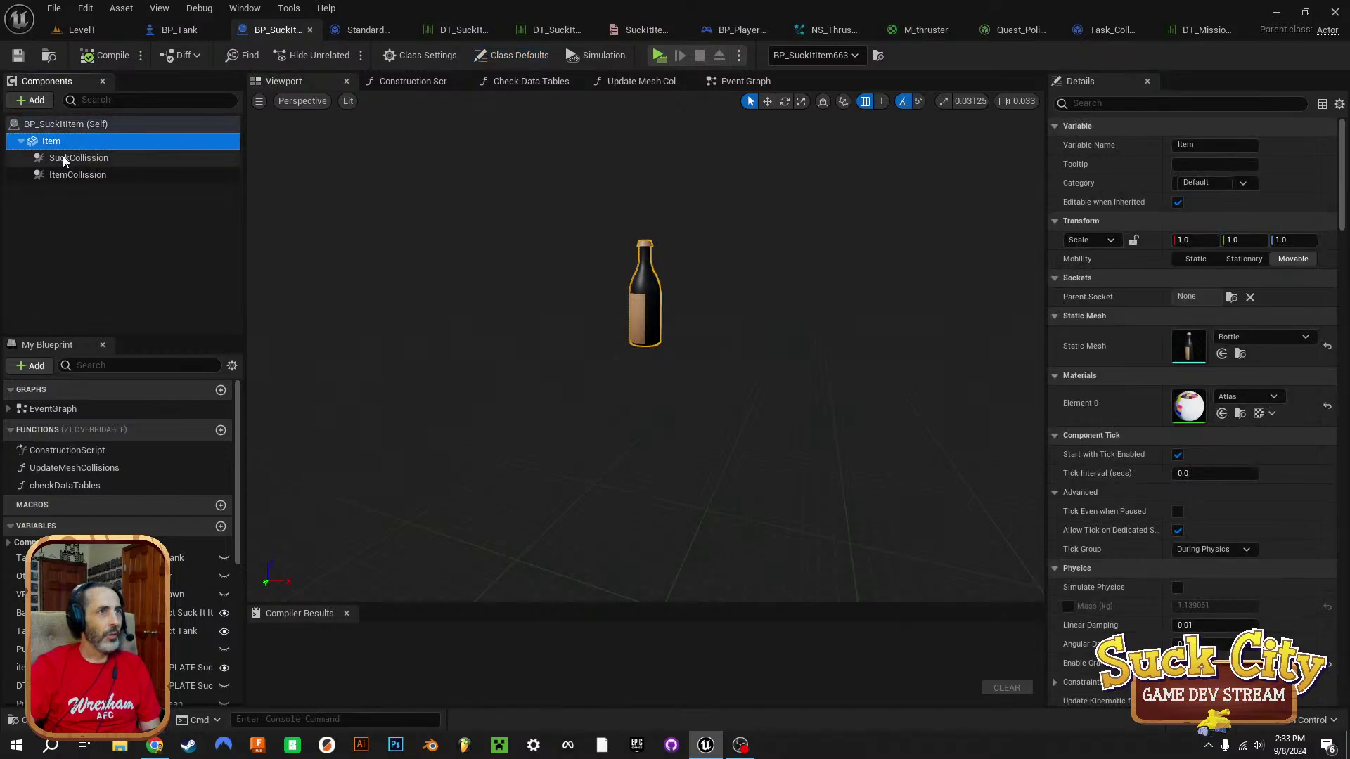
pyautogui.click(65, 159)
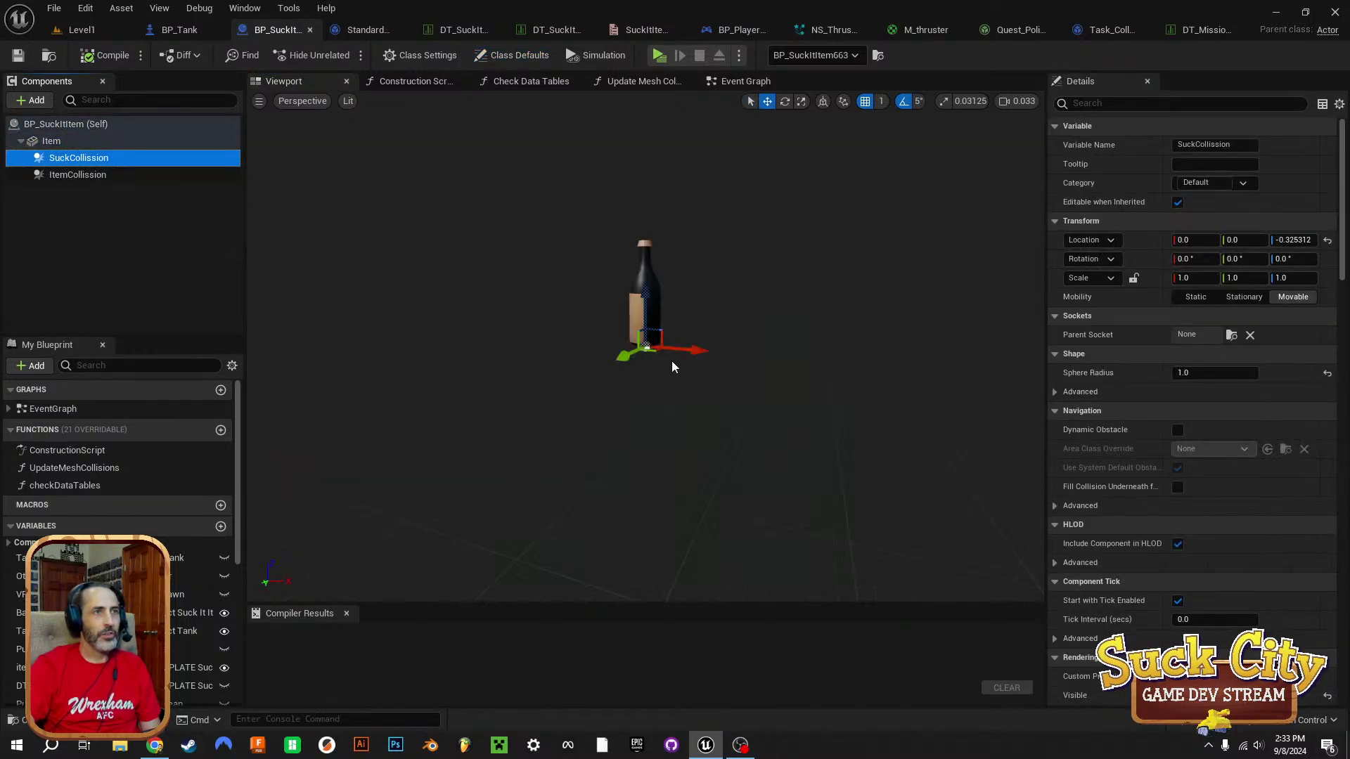
pyautogui.moveTo(573, 291); pyautogui.dragTo(589, 279, button='right')
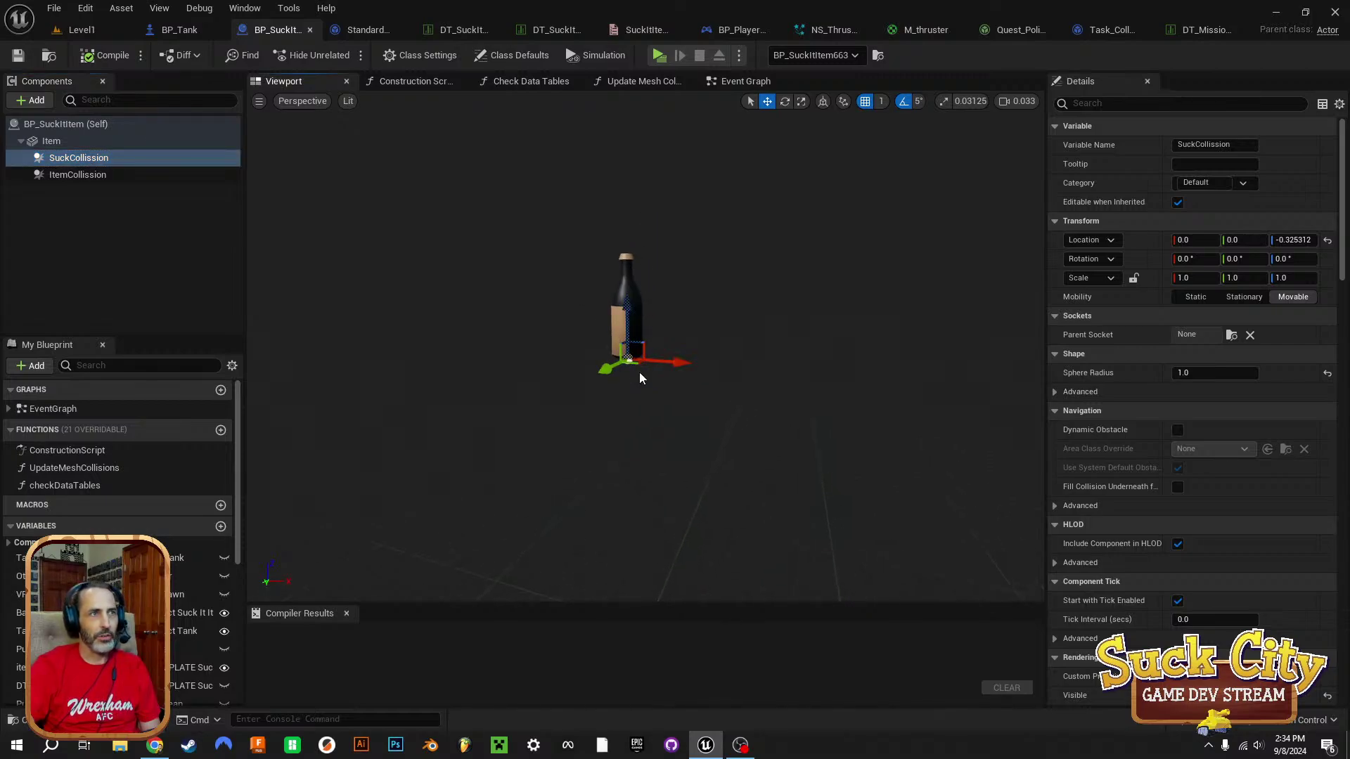
pyautogui.click(70, 158)
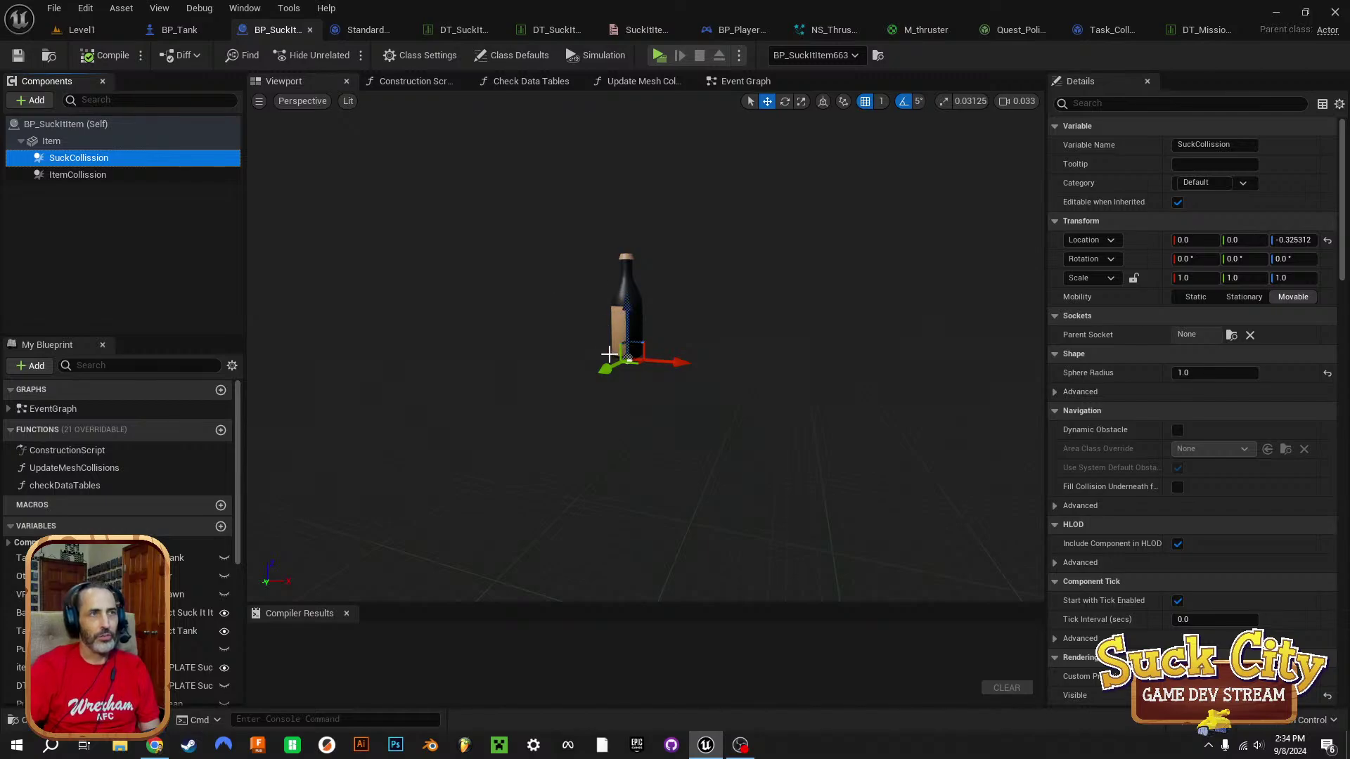
pyautogui.click(78, 176)
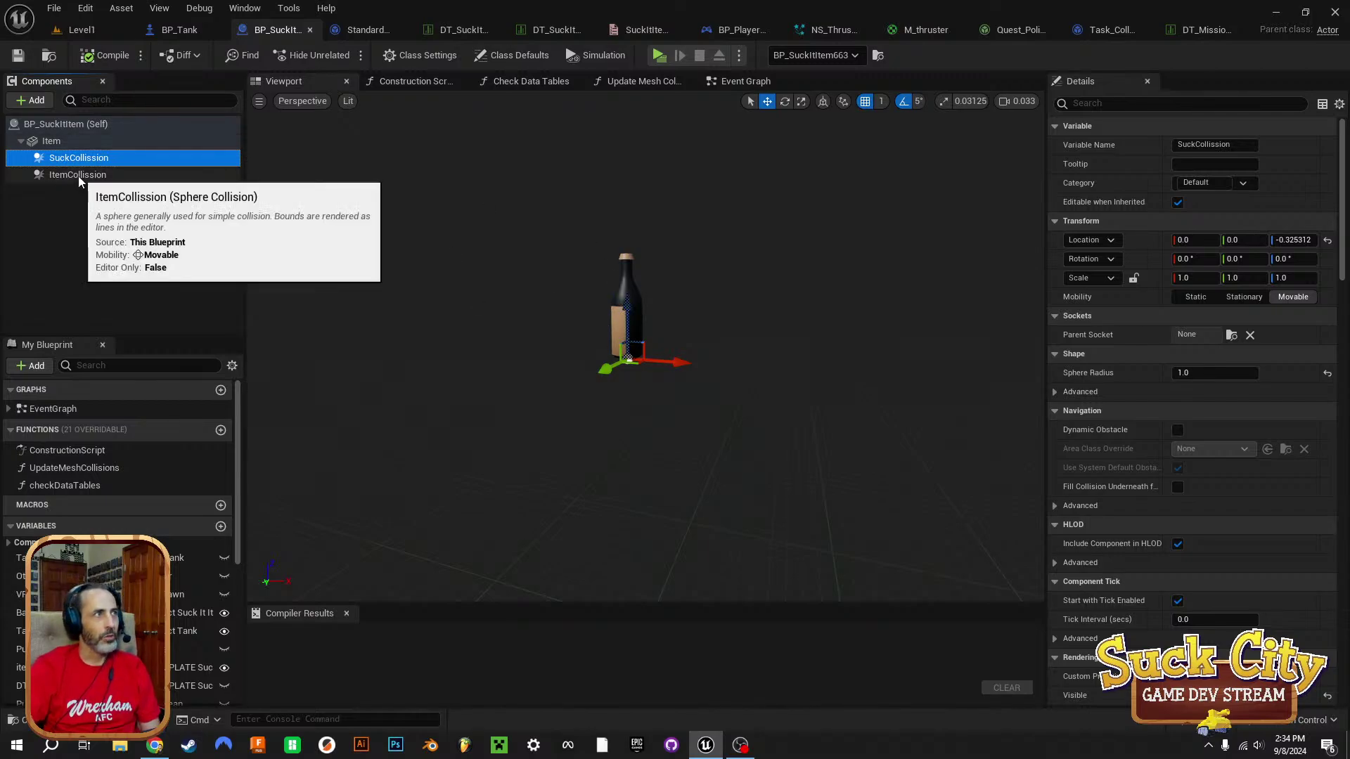
pyautogui.click(79, 159)
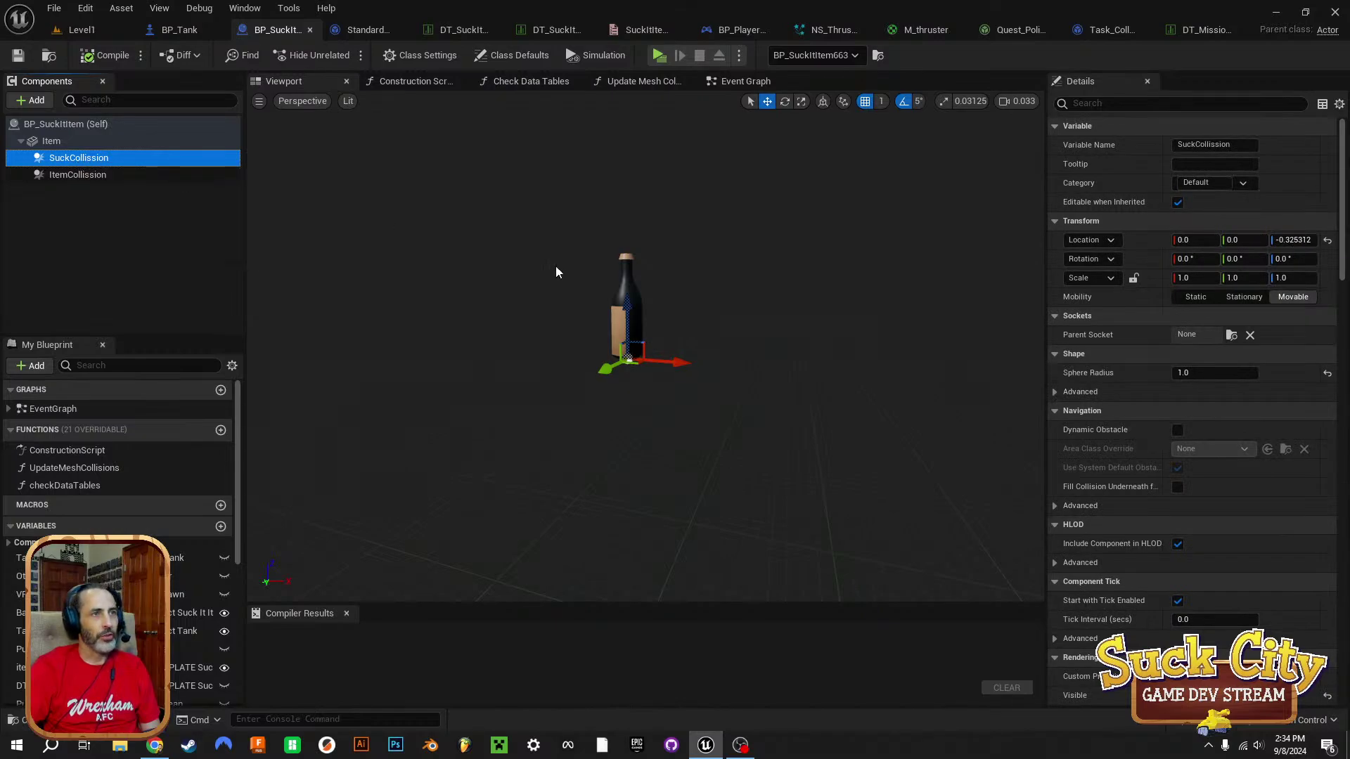
pyautogui.click(77, 174)
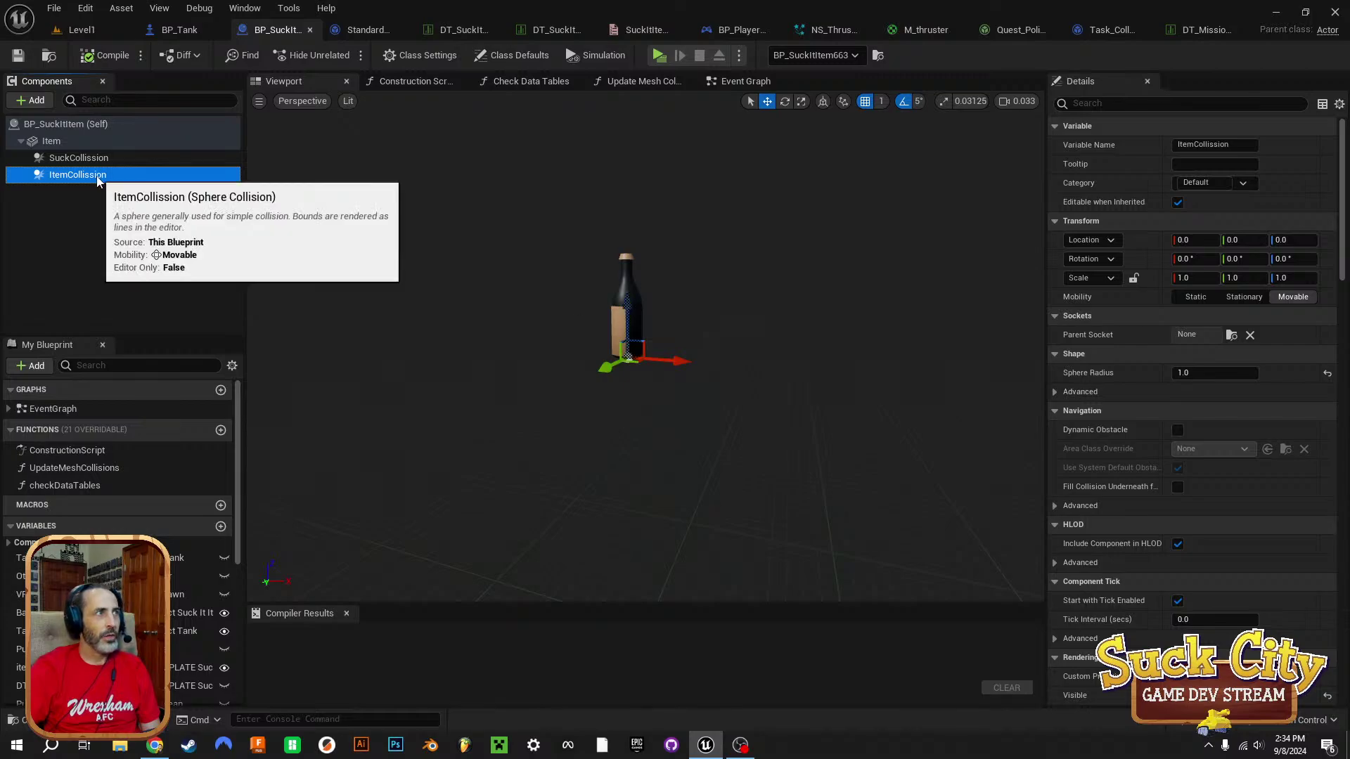
# Examine the TankSuckCollision box on the 3D model of BP_Tank and return to BP_SuckItItem.
pyautogui.click(196, 29)
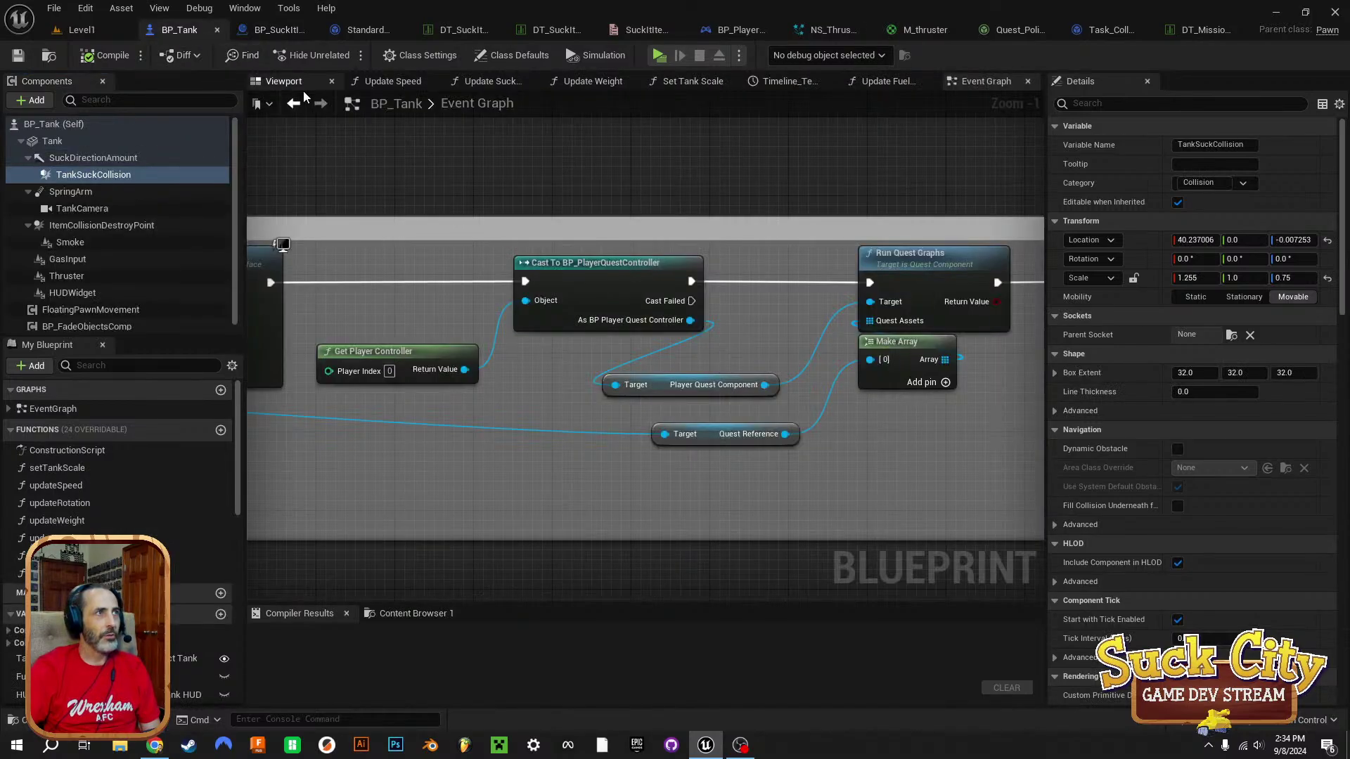
pyautogui.click(299, 85)
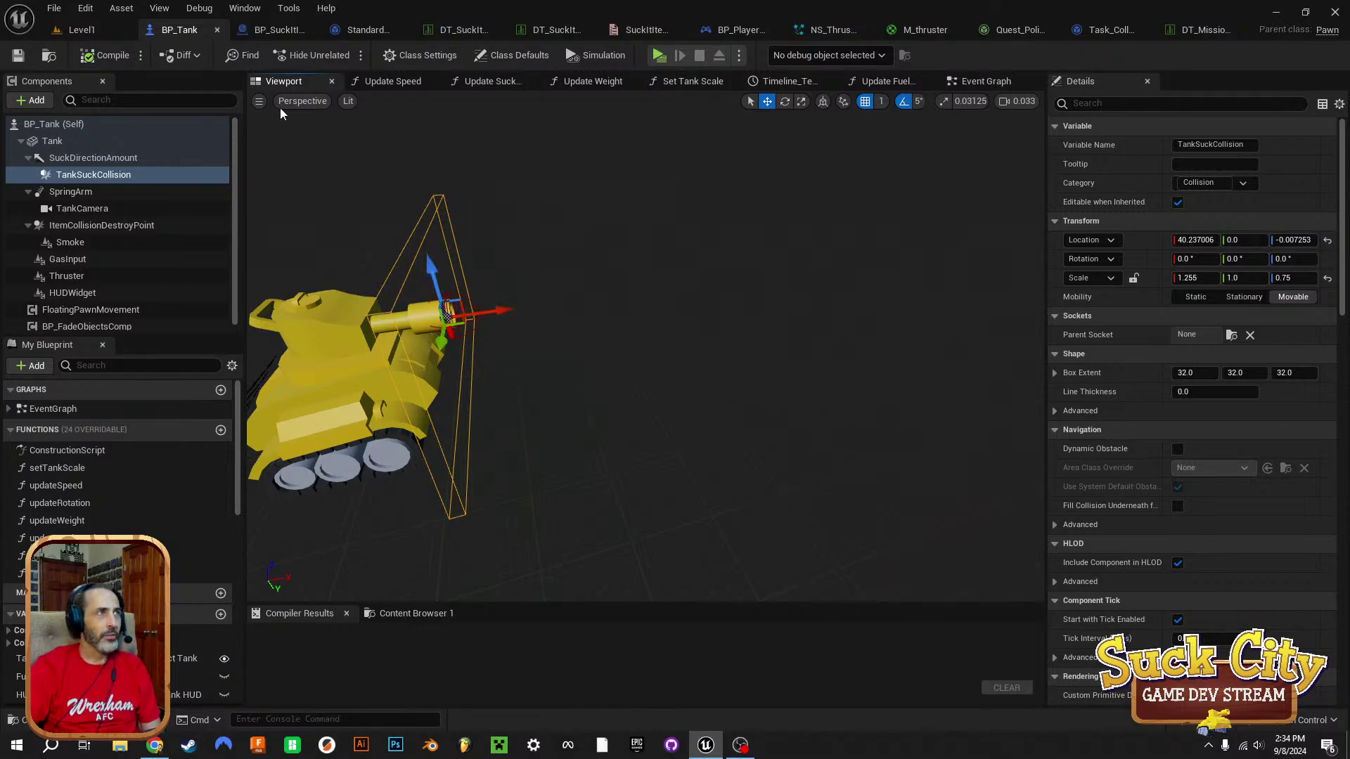
pyautogui.click(276, 30)
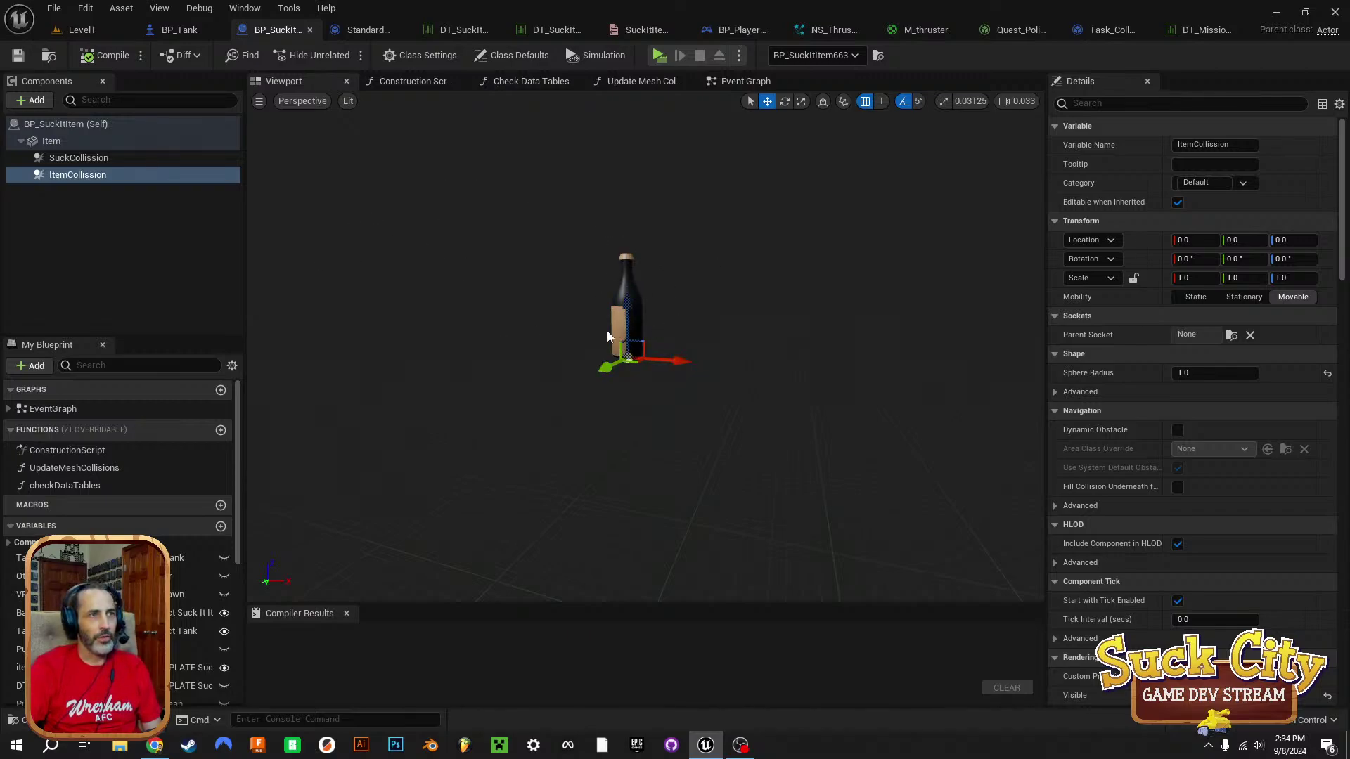
# In Level1, duplicate a bottle from the outdoor table about 289 units along X and drop the copy onto the grass.
pyautogui.click(78, 30)
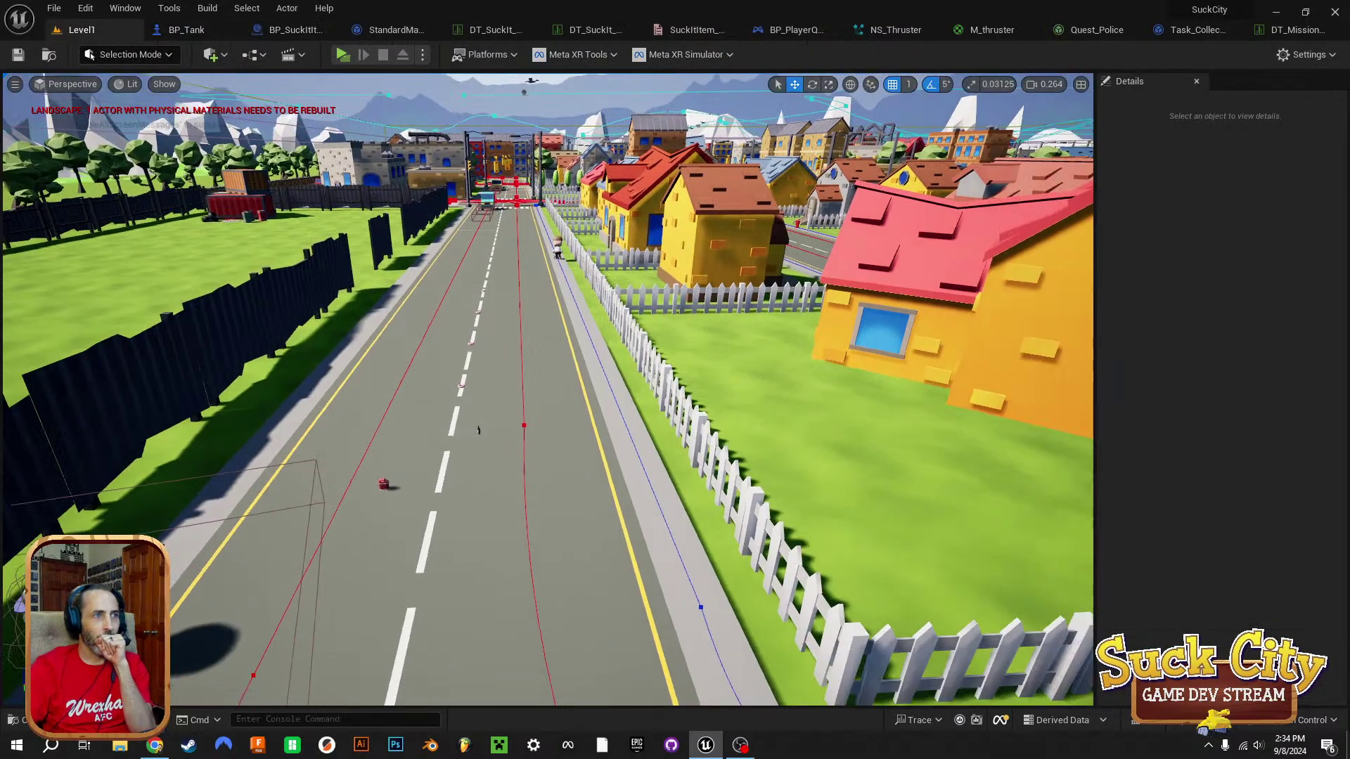
pyautogui.moveTo(549, 390); pyautogui.dragTo(597, 444, button='right')
pyautogui.press('e')
pyautogui.press('w')
pyautogui.click(526, 273)
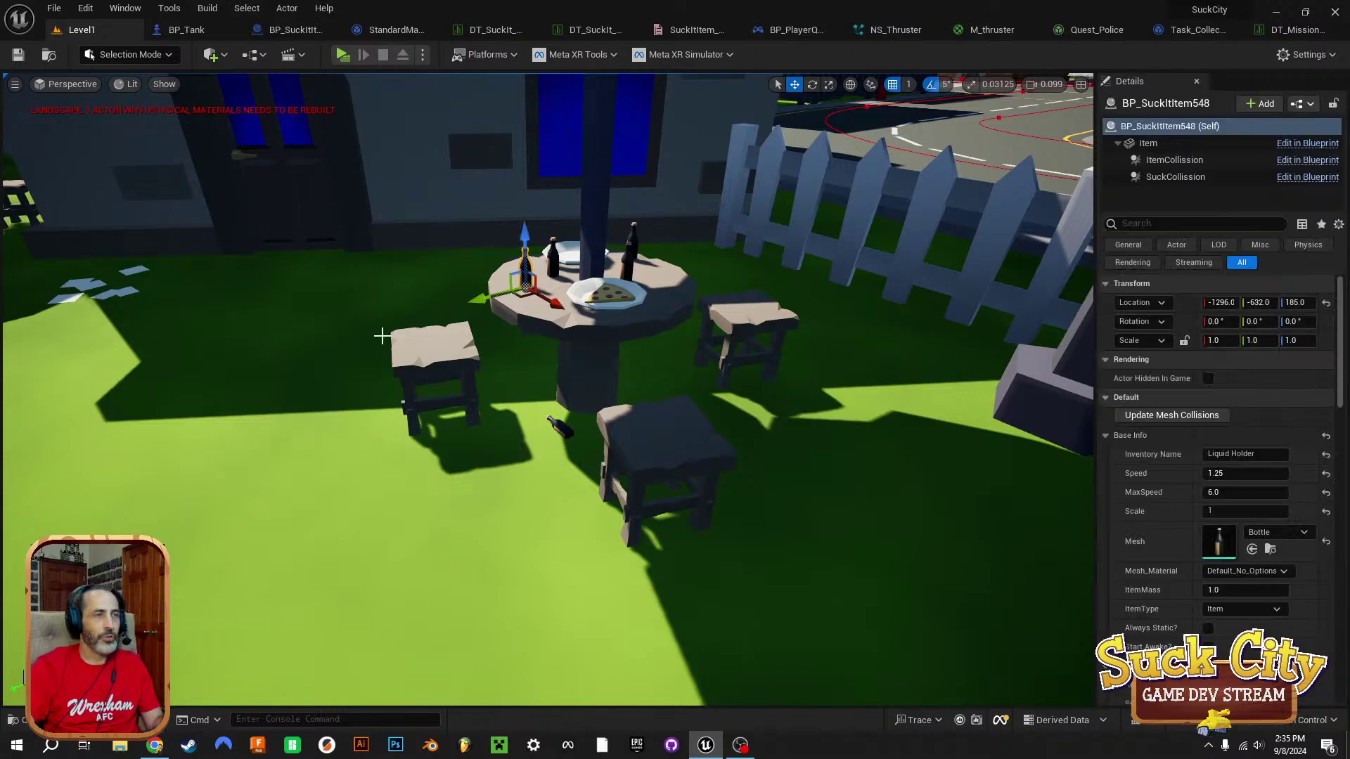
pyautogui.moveTo(525, 273); pyautogui.dragTo(557, 279, button='right')
pyautogui.moveTo(344, 317); pyautogui.dragTo(341, 318, button='right')
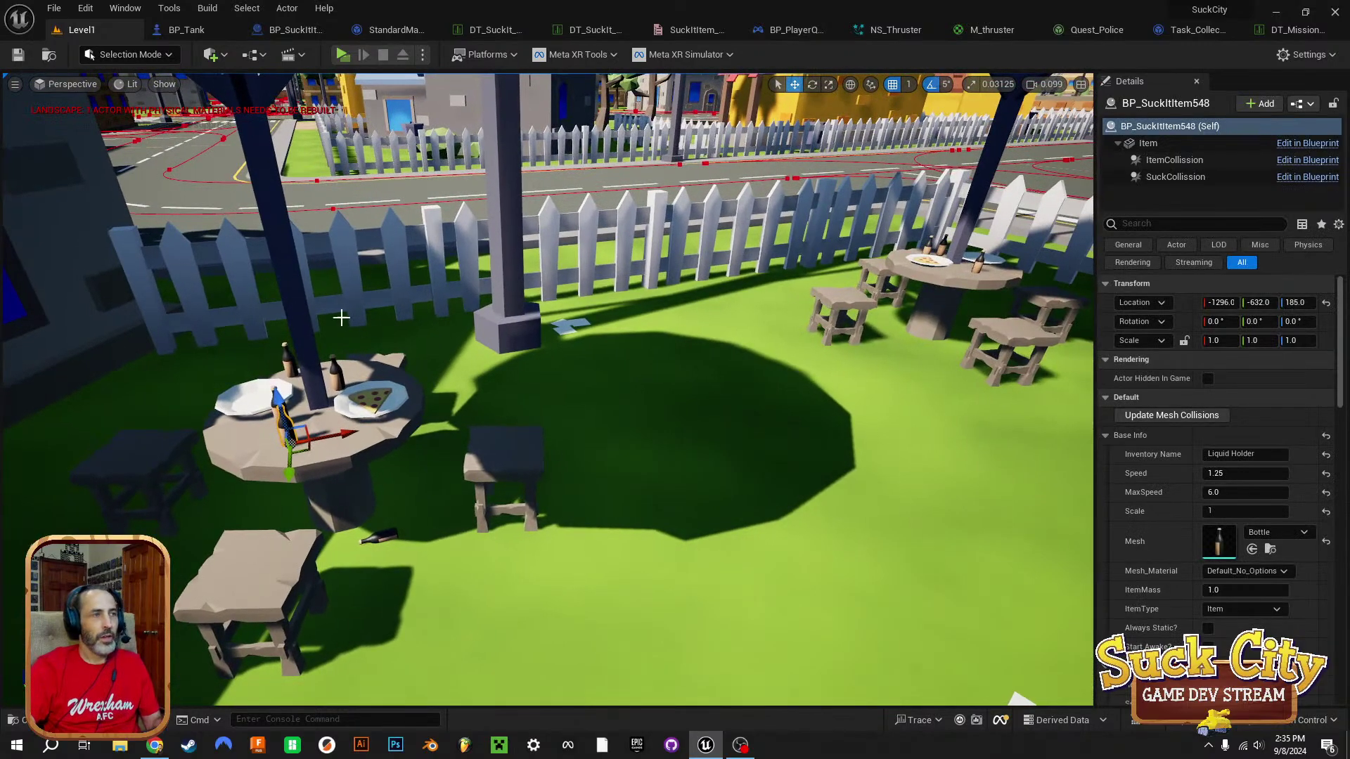
pyautogui.keyDown('alt'); pyautogui.moveTo(333, 434); pyautogui.dragTo(749, 437); pyautogui.keyUp('alt')
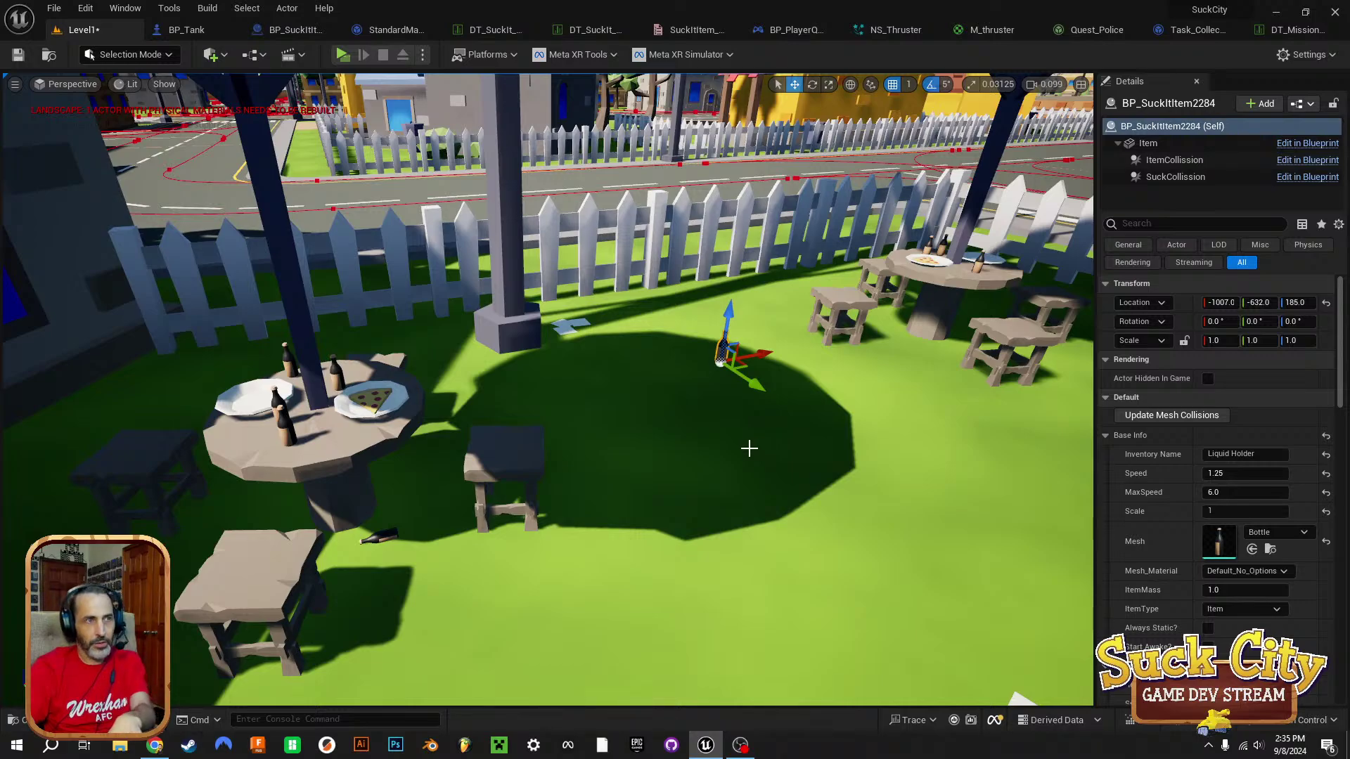
pyautogui.press('End')
pyautogui.moveTo(749, 449); pyautogui.dragTo(673, 528, button='right')
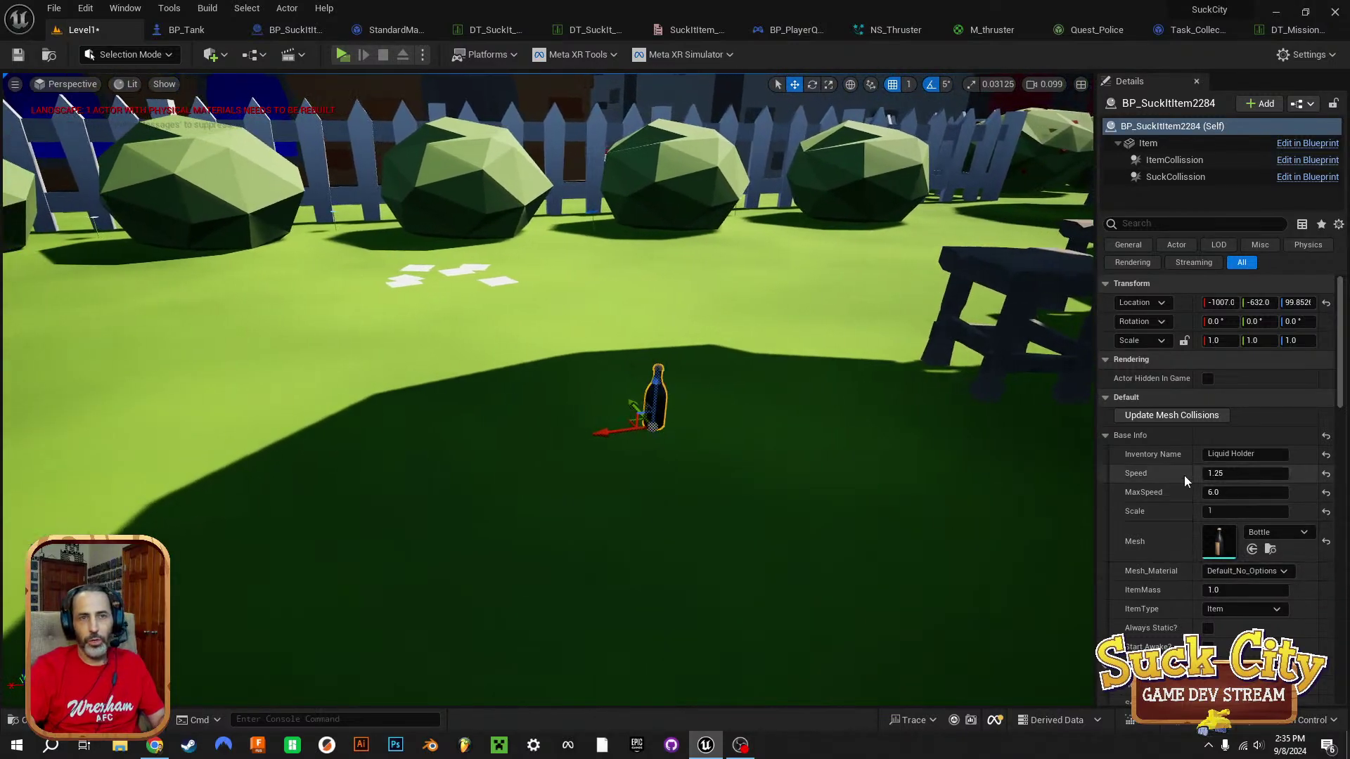
# Set the duplicated bottle's Item Food Mesh Selection to Food_Burger and view the item from farther away.
pyautogui.scroll(-10, 1180, 482)
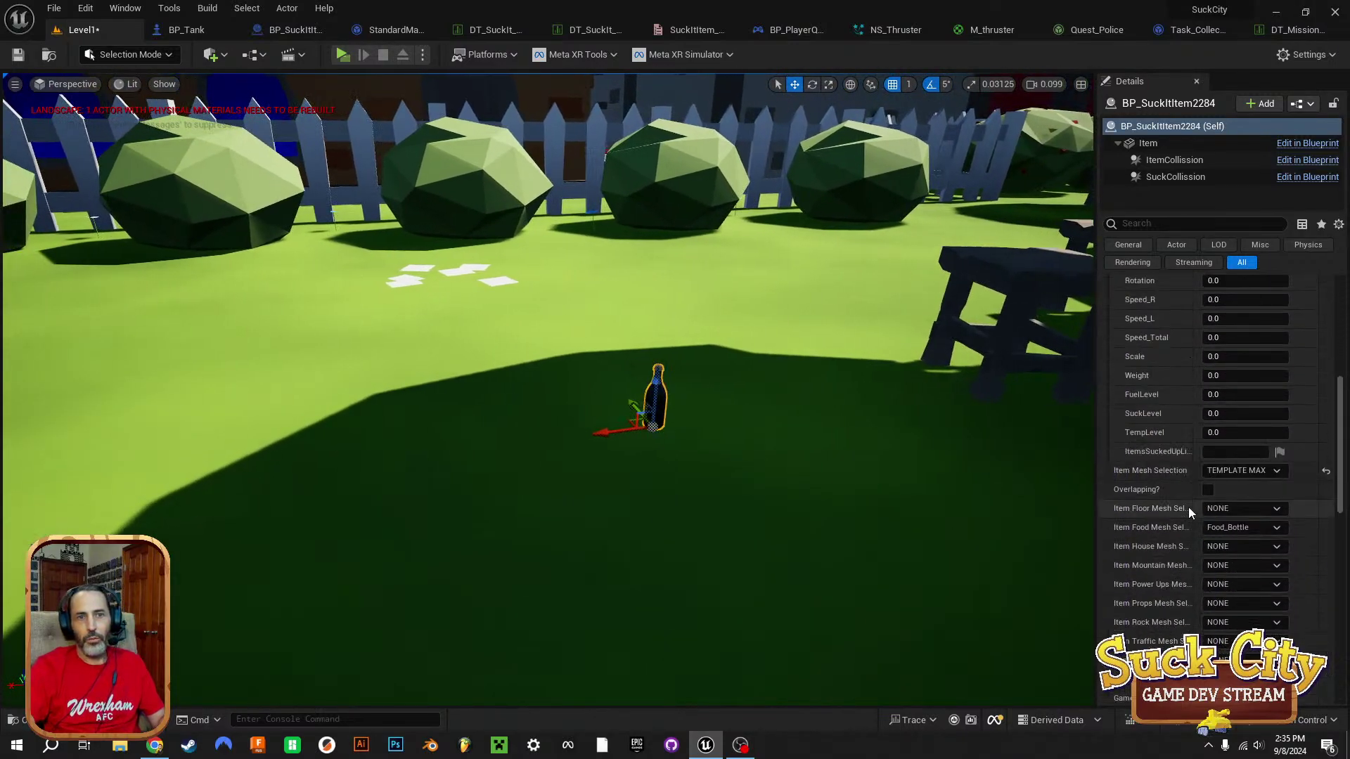
pyautogui.scroll(-5, 1172, 521)
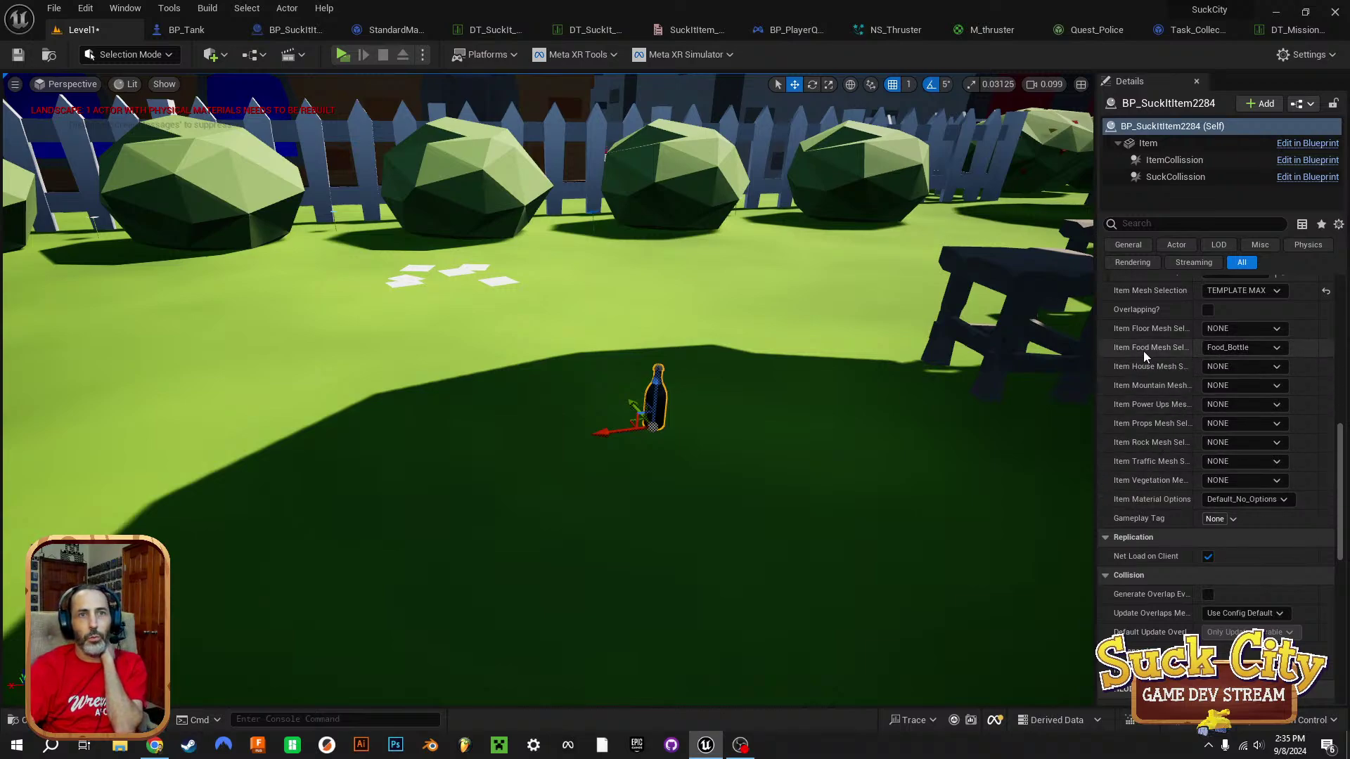
pyautogui.click(1242, 349)
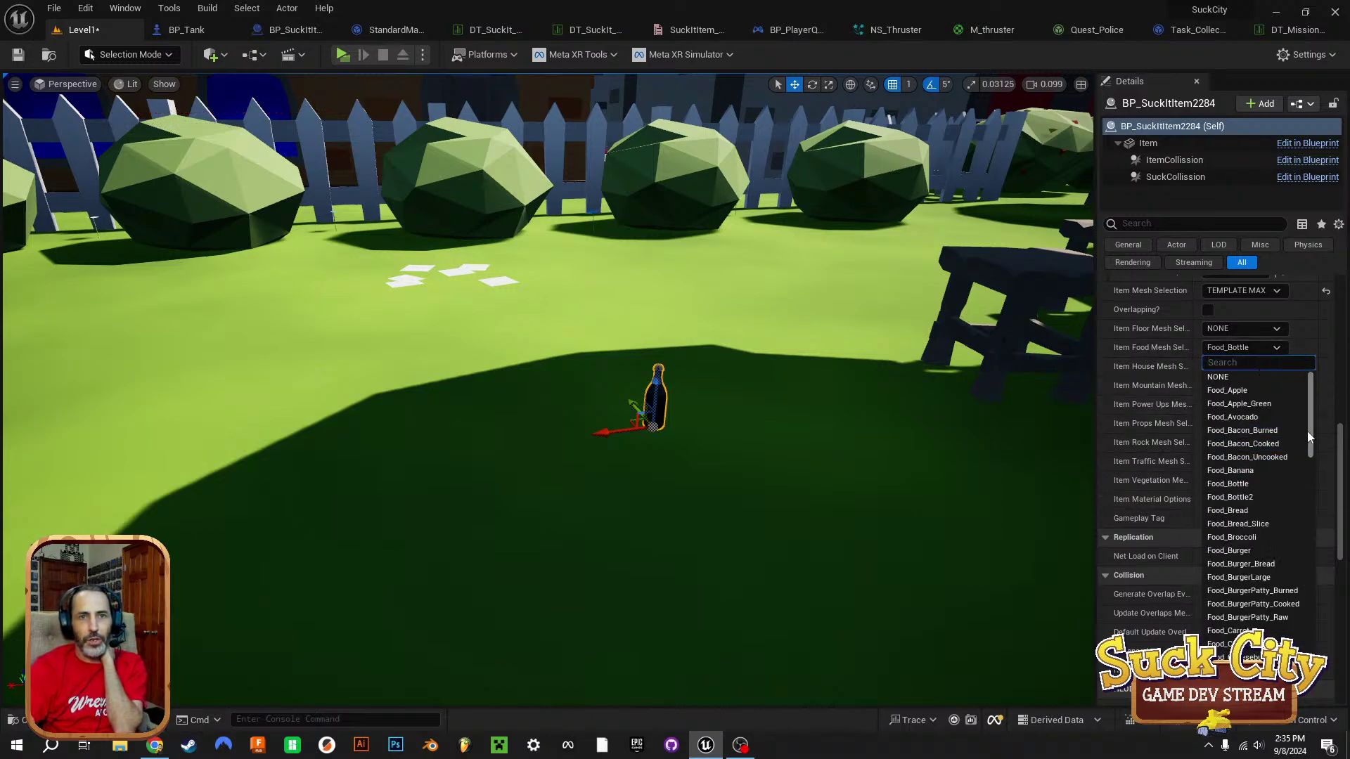
pyautogui.moveTo(1311, 436); pyautogui.dragTo(1318, 458)
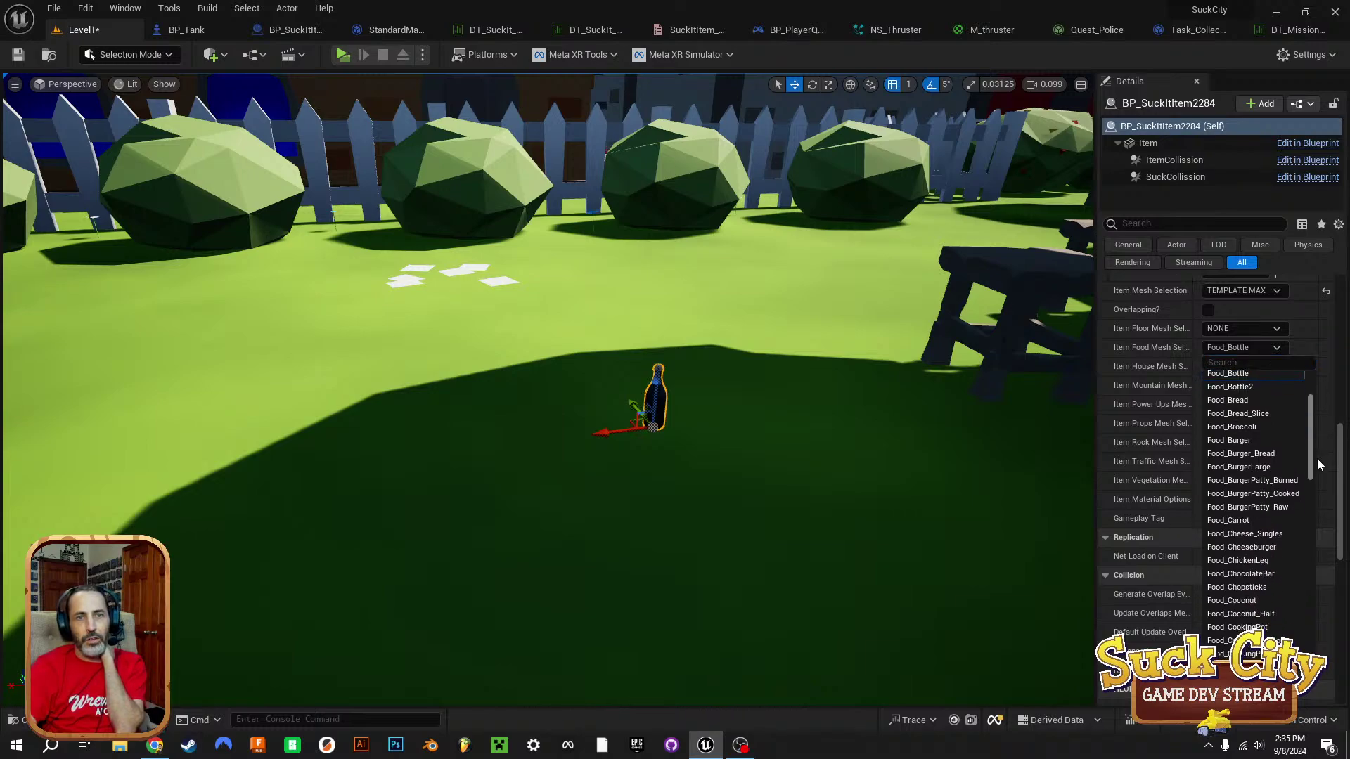
pyautogui.click(1249, 439)
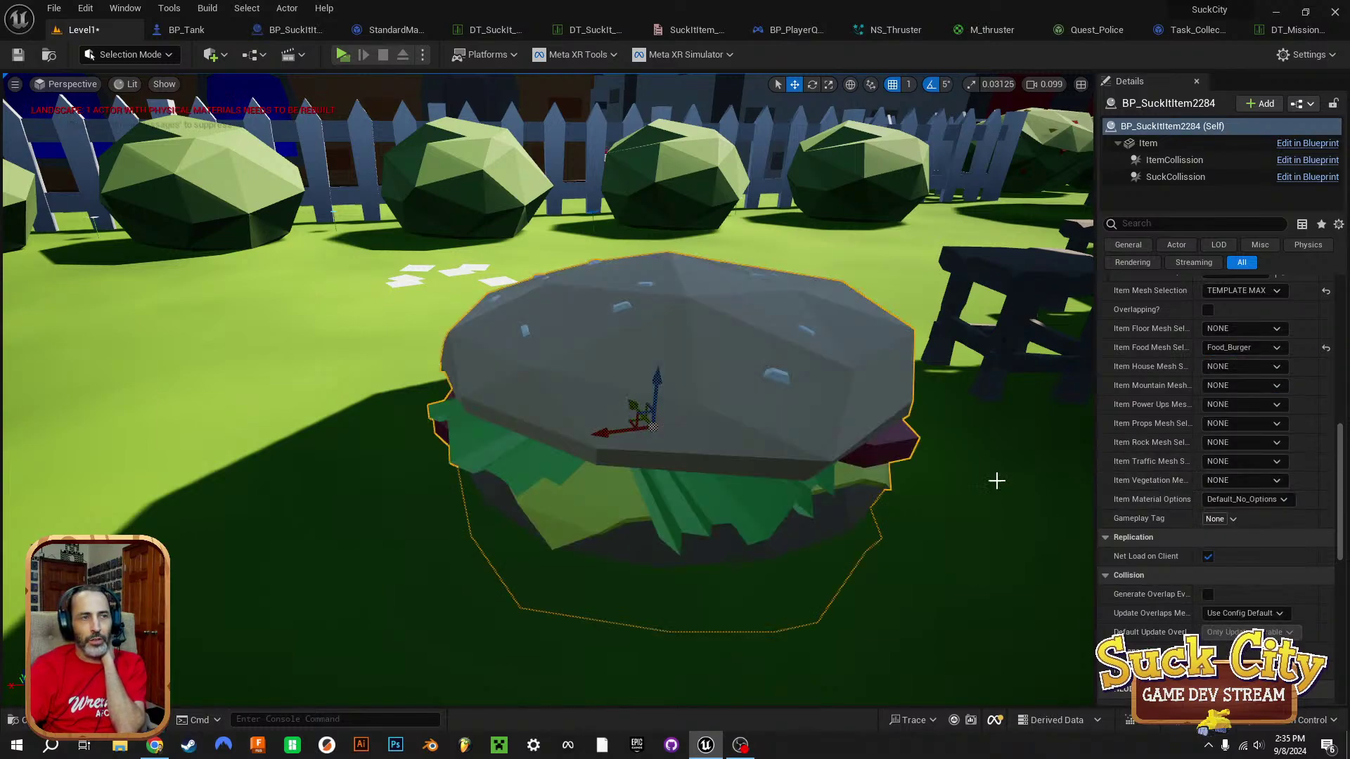
pyautogui.moveTo(787, 438); pyautogui.dragTo(1002, 445, button='right')
# Switch the duplicated item's food mesh selection to Food_Carrot and finally to Food_Coconut.
pyautogui.click(1251, 348)
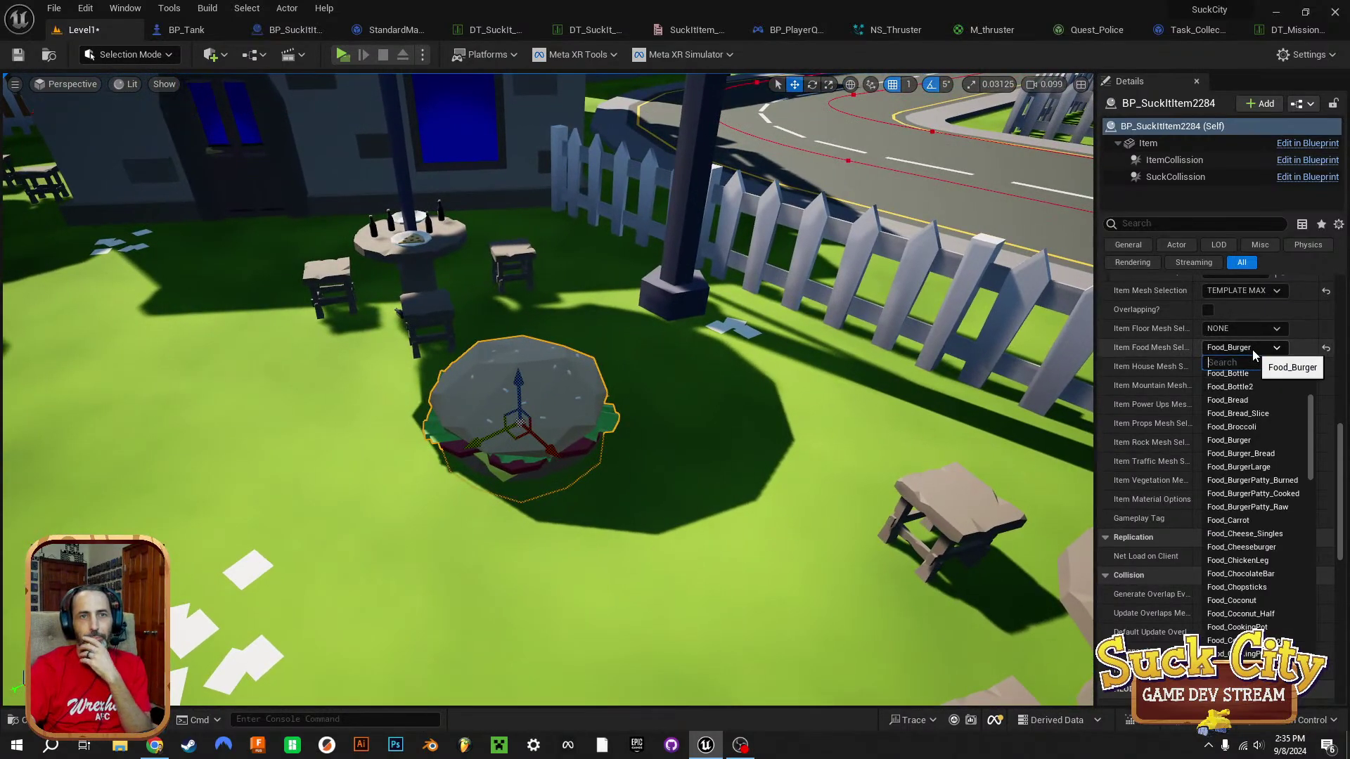
pyautogui.click(1231, 520)
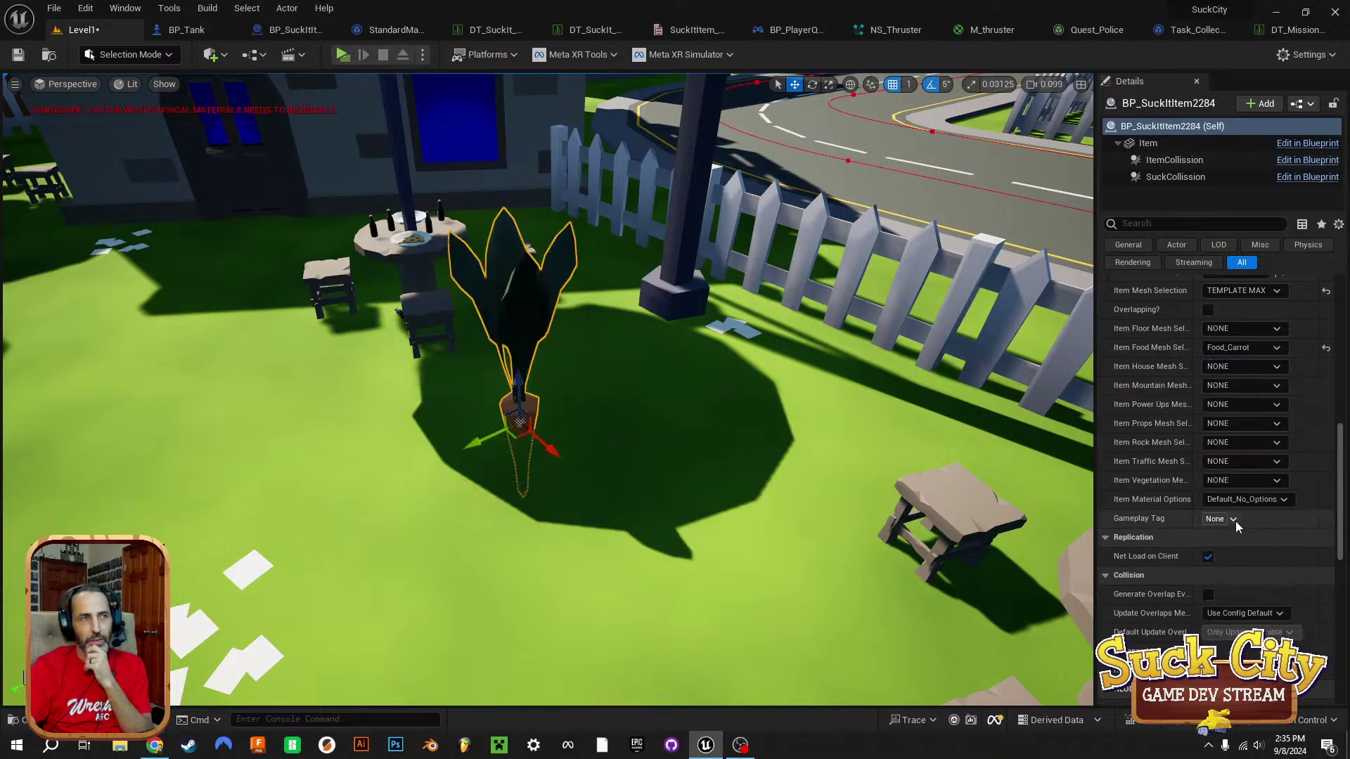
pyautogui.click(1244, 348)
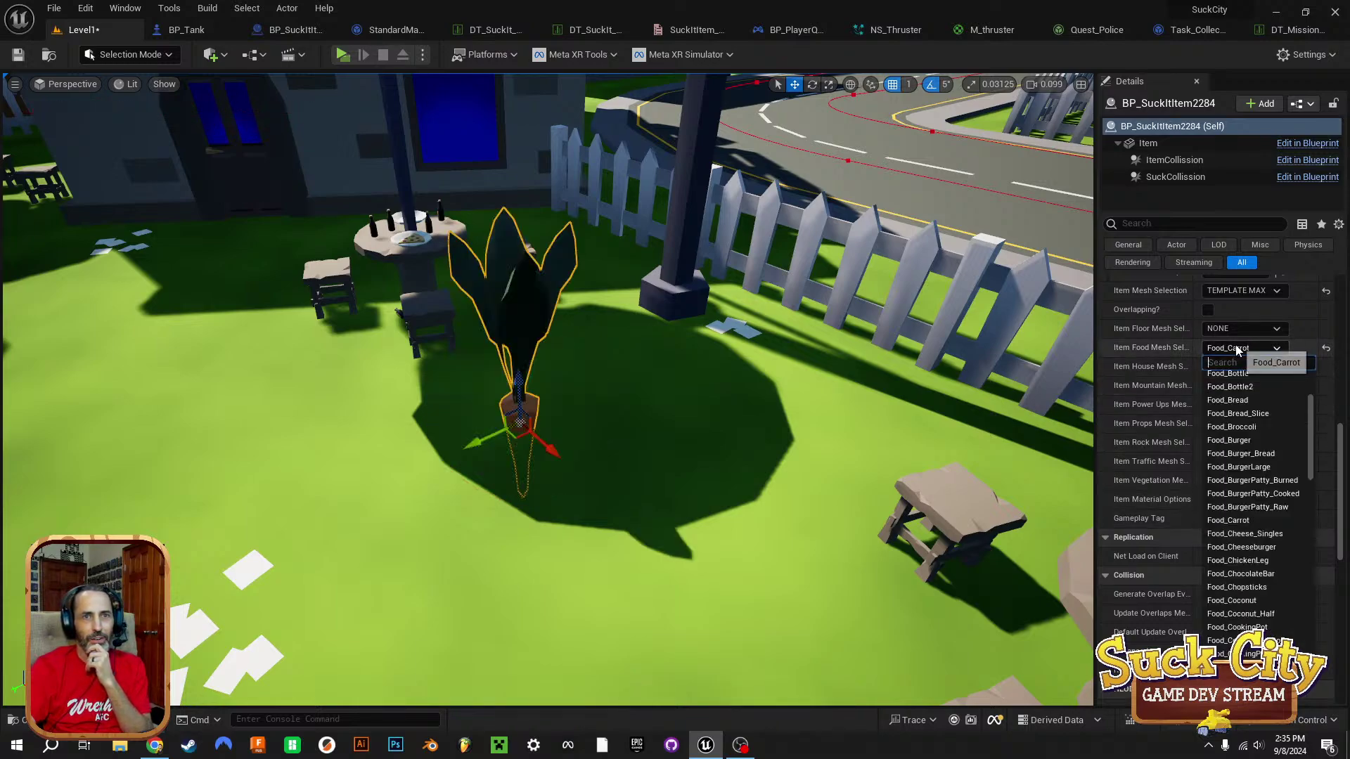
pyautogui.click(1249, 601)
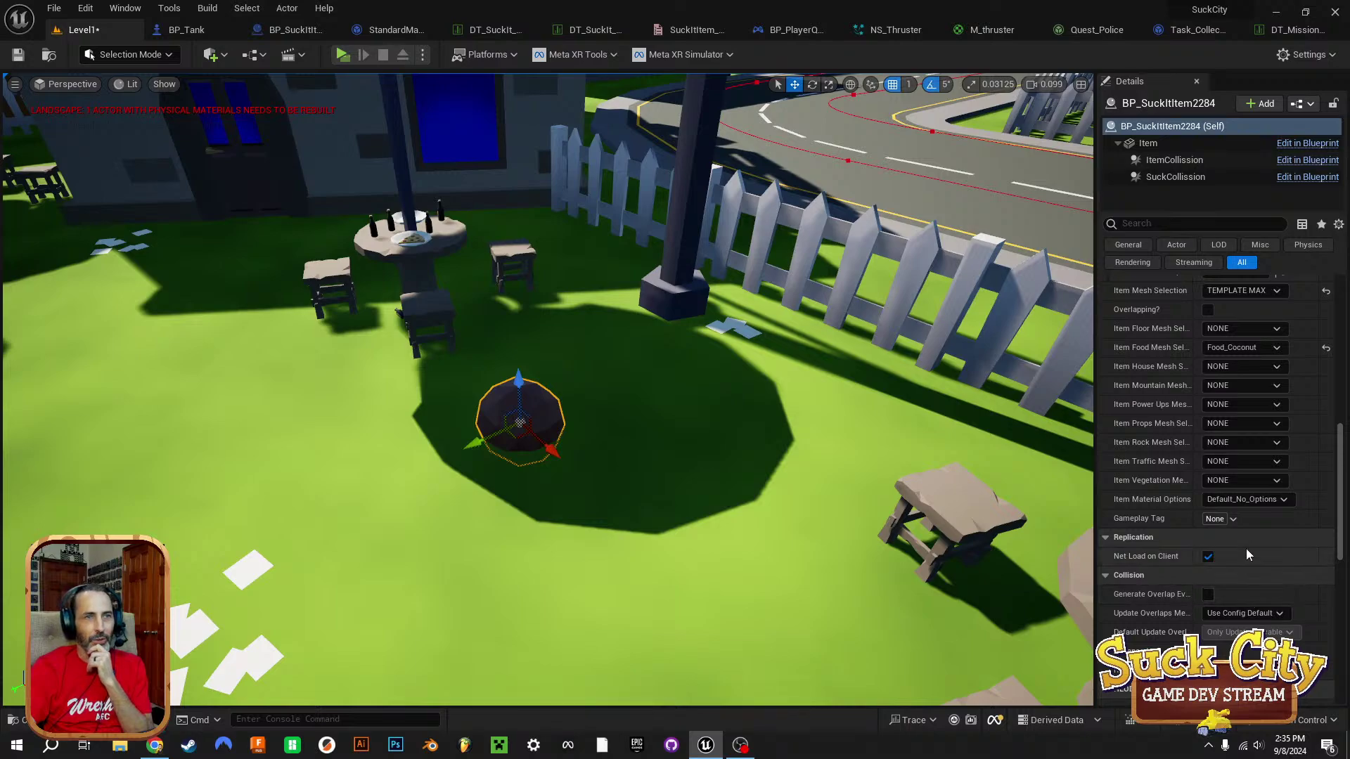
# Change the selected item's food mesh to Food_FryingPan.
pyautogui.click(1240, 349)
pyautogui.scroll(-3, 1252, 598)
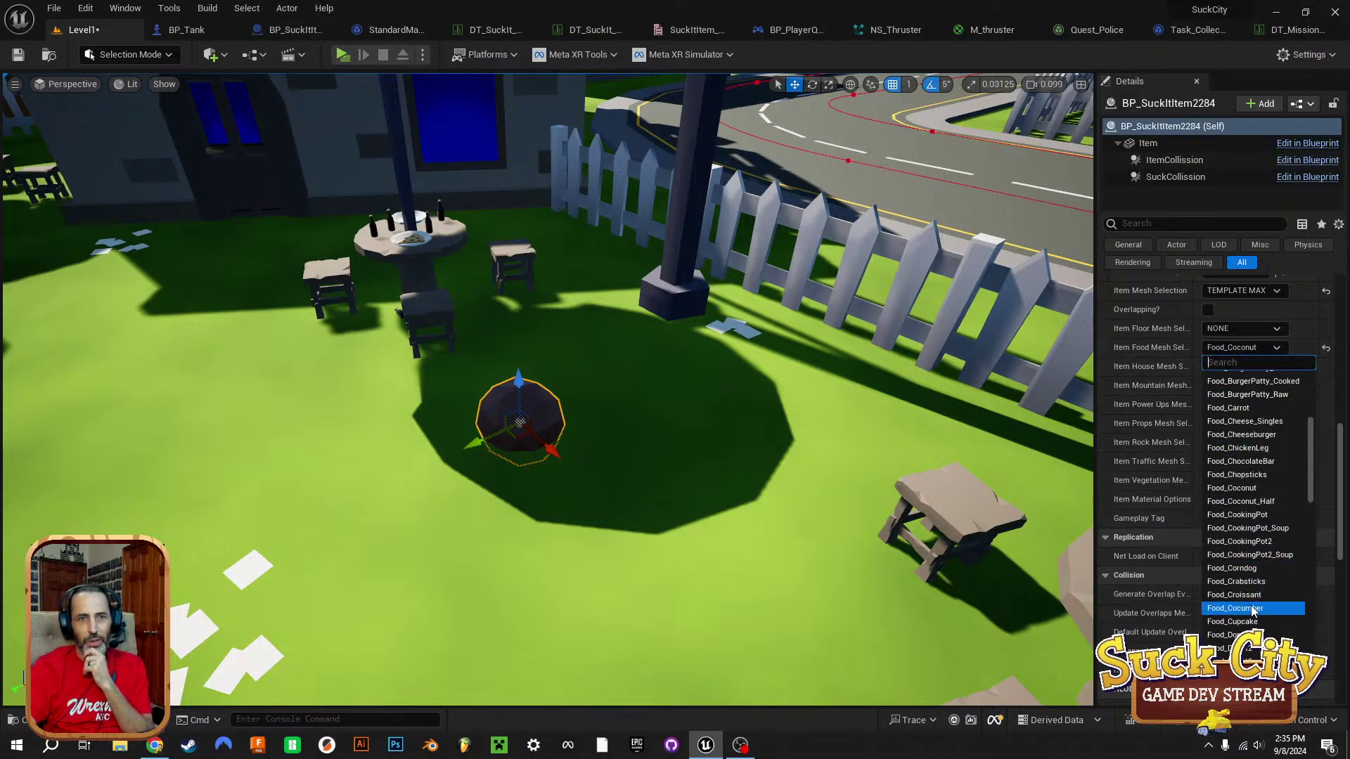
pyautogui.scroll(-2, 1241, 584)
pyautogui.scroll(-4, 1245, 605)
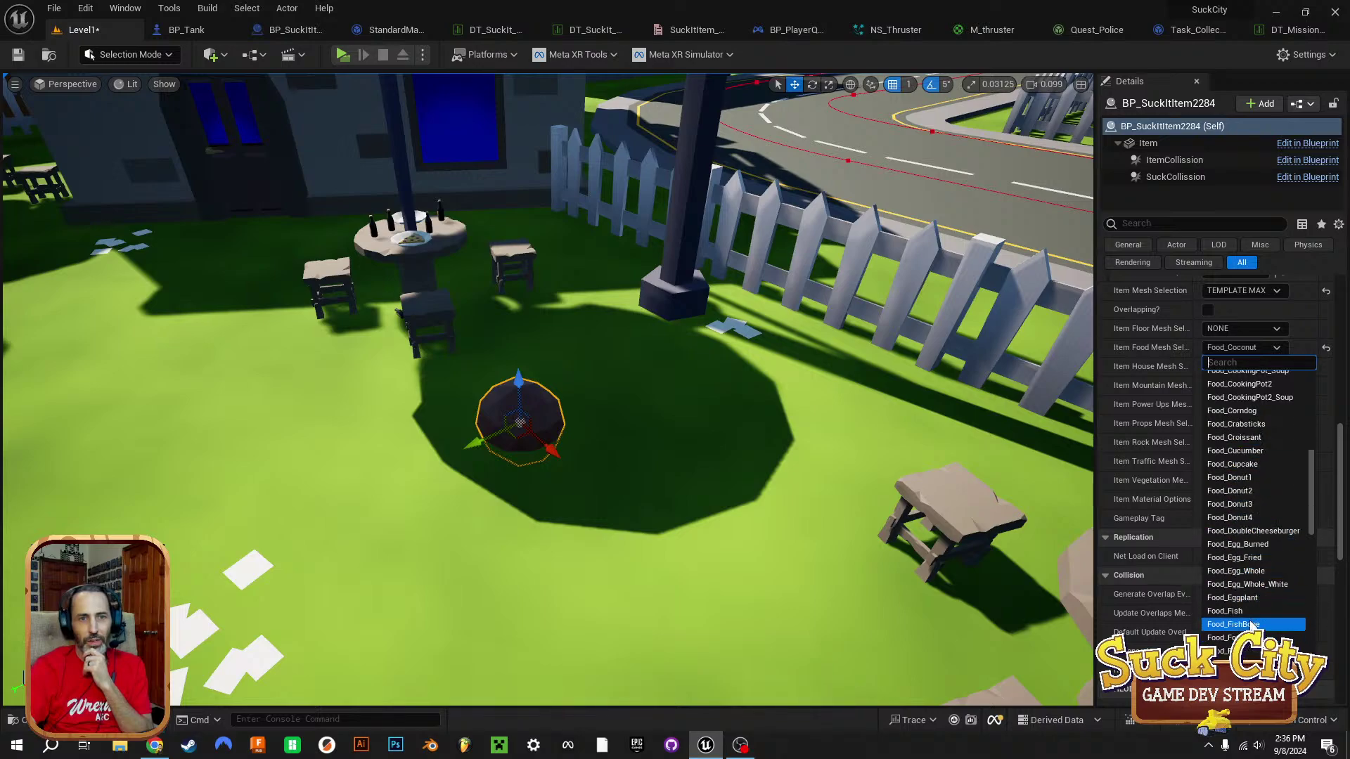
pyautogui.scroll(-2, 1232, 625)
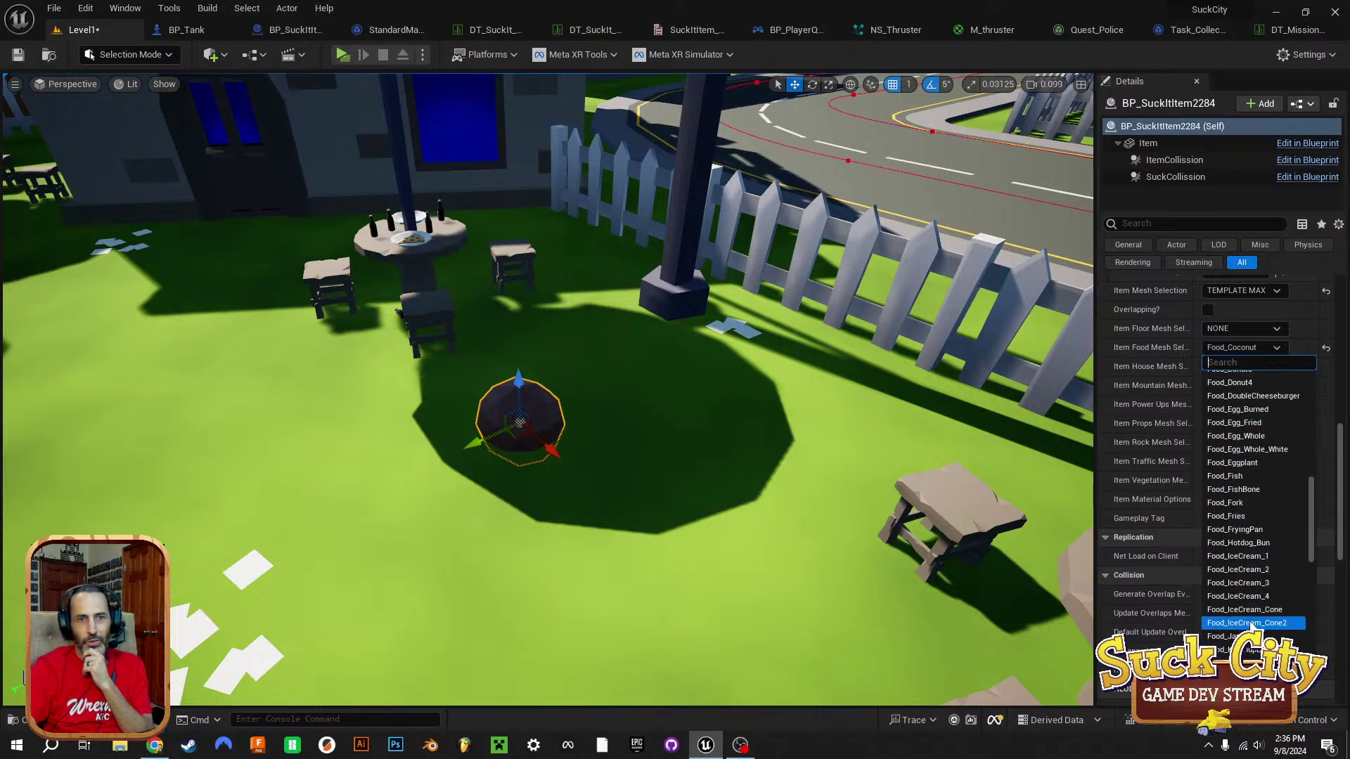
pyautogui.click(1252, 533)
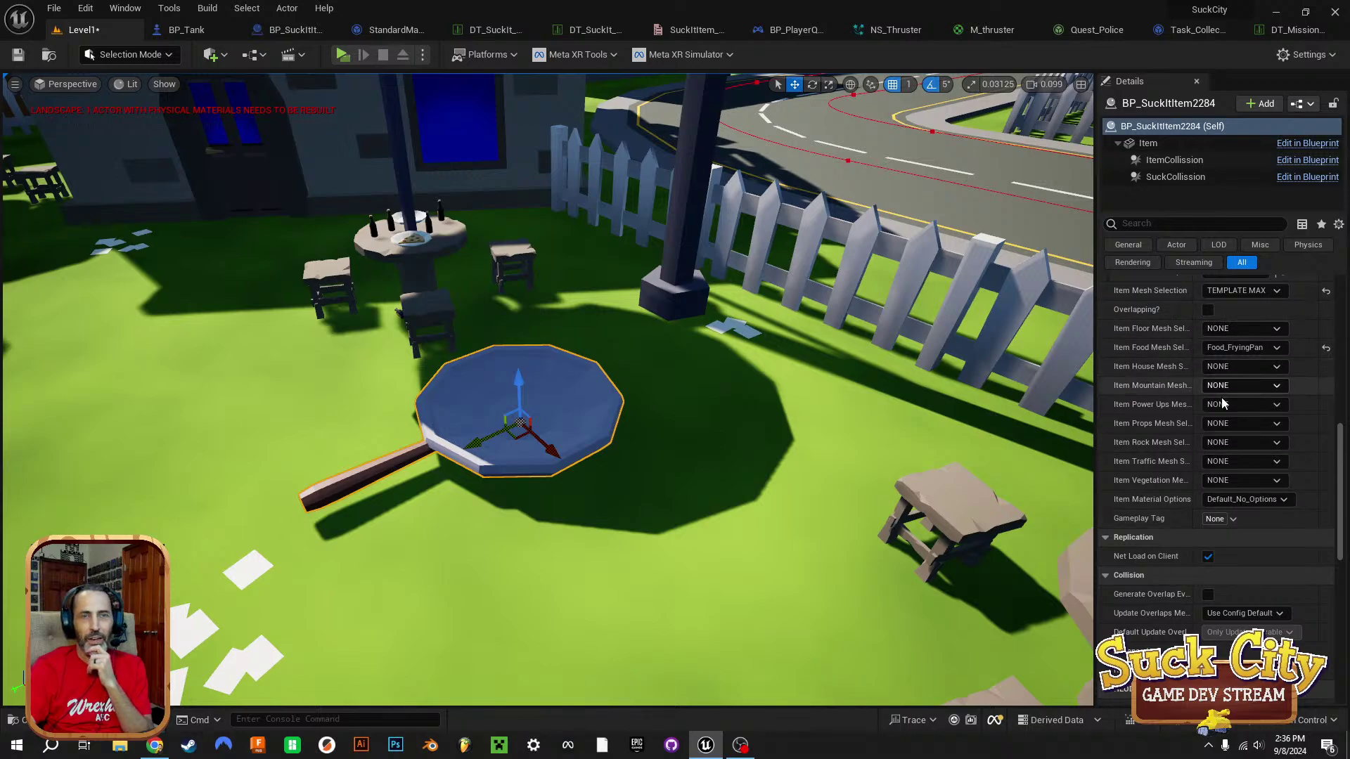
# Scale the frying pan item down to 0.1 and deselect it.
pyautogui.scroll(10, 1227, 436)
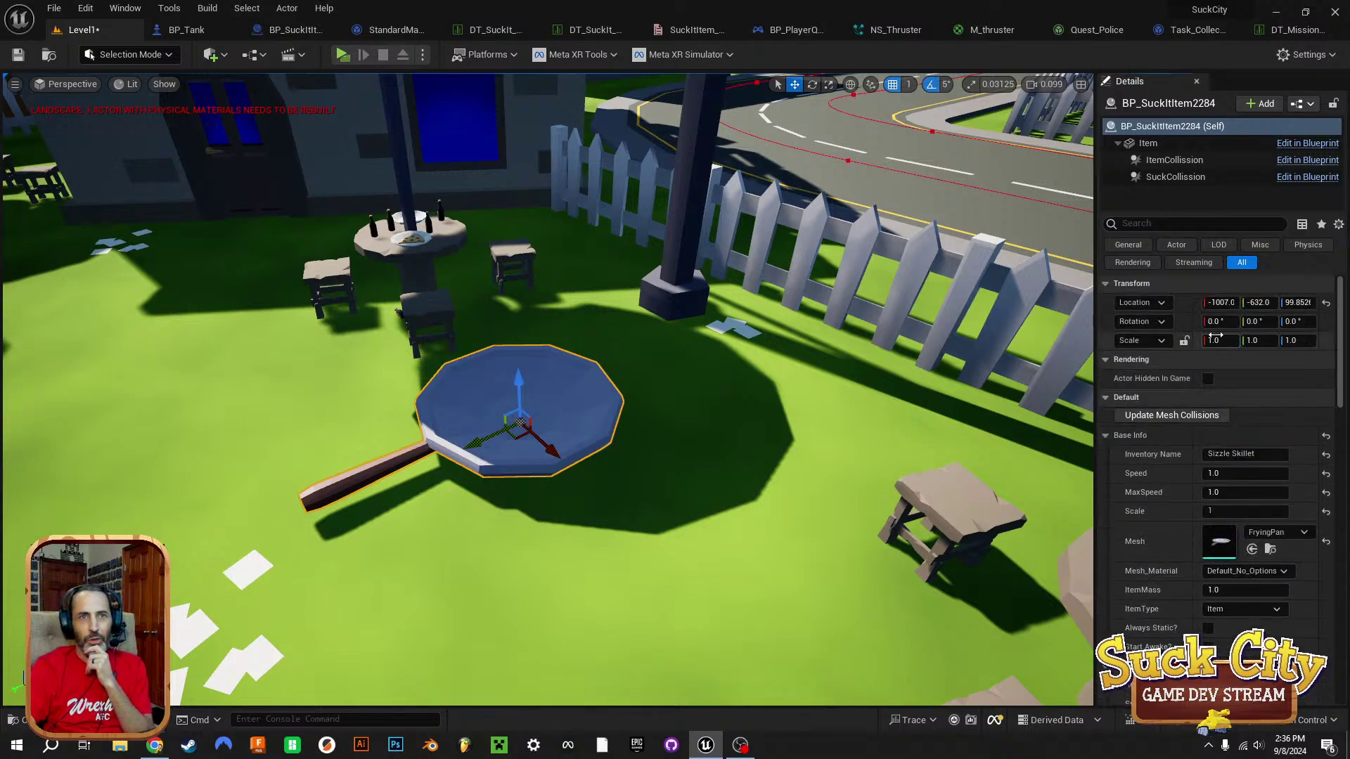
pyautogui.write('0.1')
pyautogui.press('Return')
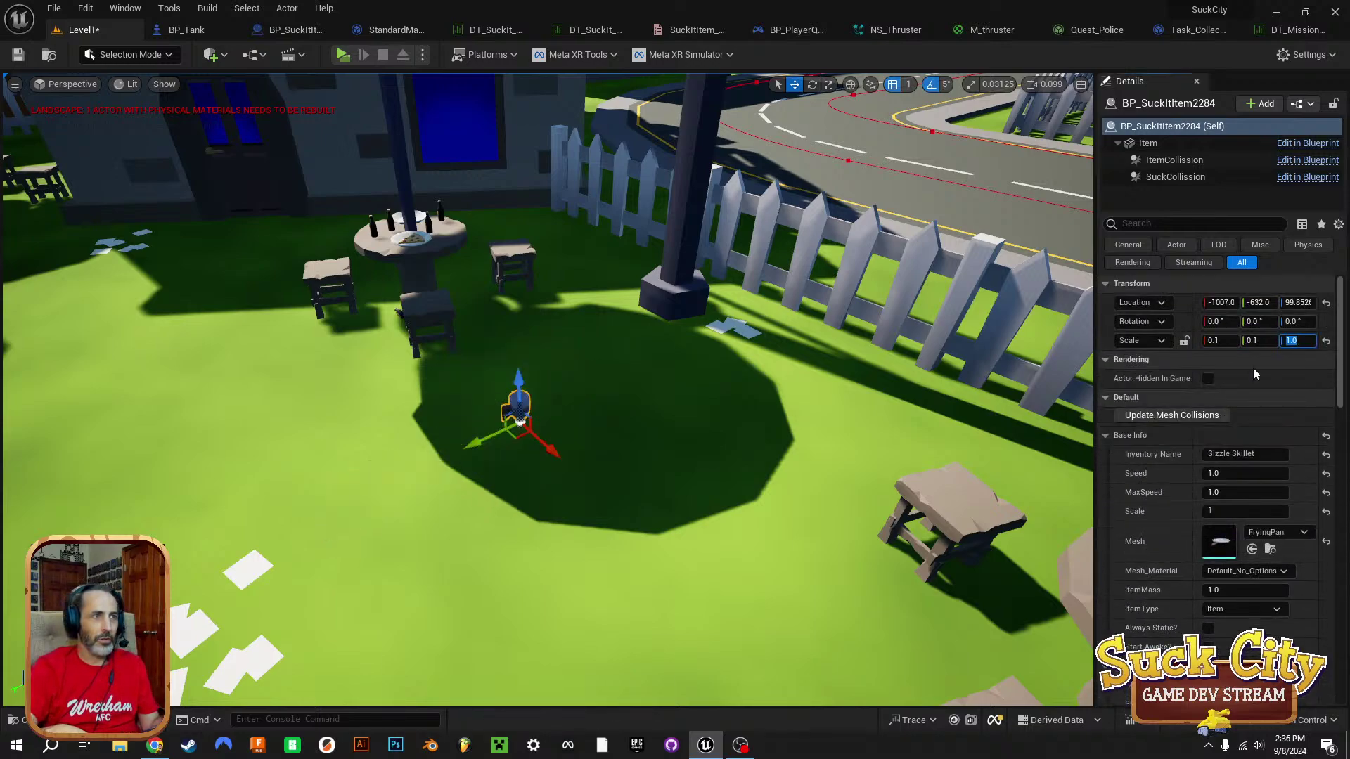
pyautogui.moveTo(759, 337); pyautogui.dragTo(865, 359, button='right')
pyautogui.press('s')
pyautogui.press('w')
pyautogui.press('a')
pyautogui.moveTo(548, 390); pyautogui.dragTo(337, 415, button='right')
pyautogui.moveTo(654, 422)
pyautogui.mouseDown(button='right')
pyautogui.moveTo(661, 451)
pyautogui.moveTo(591, 415)
pyautogui.moveTo(639, 437)
pyautogui.mouseUp(button='right')
pyautogui.click(672, 440)
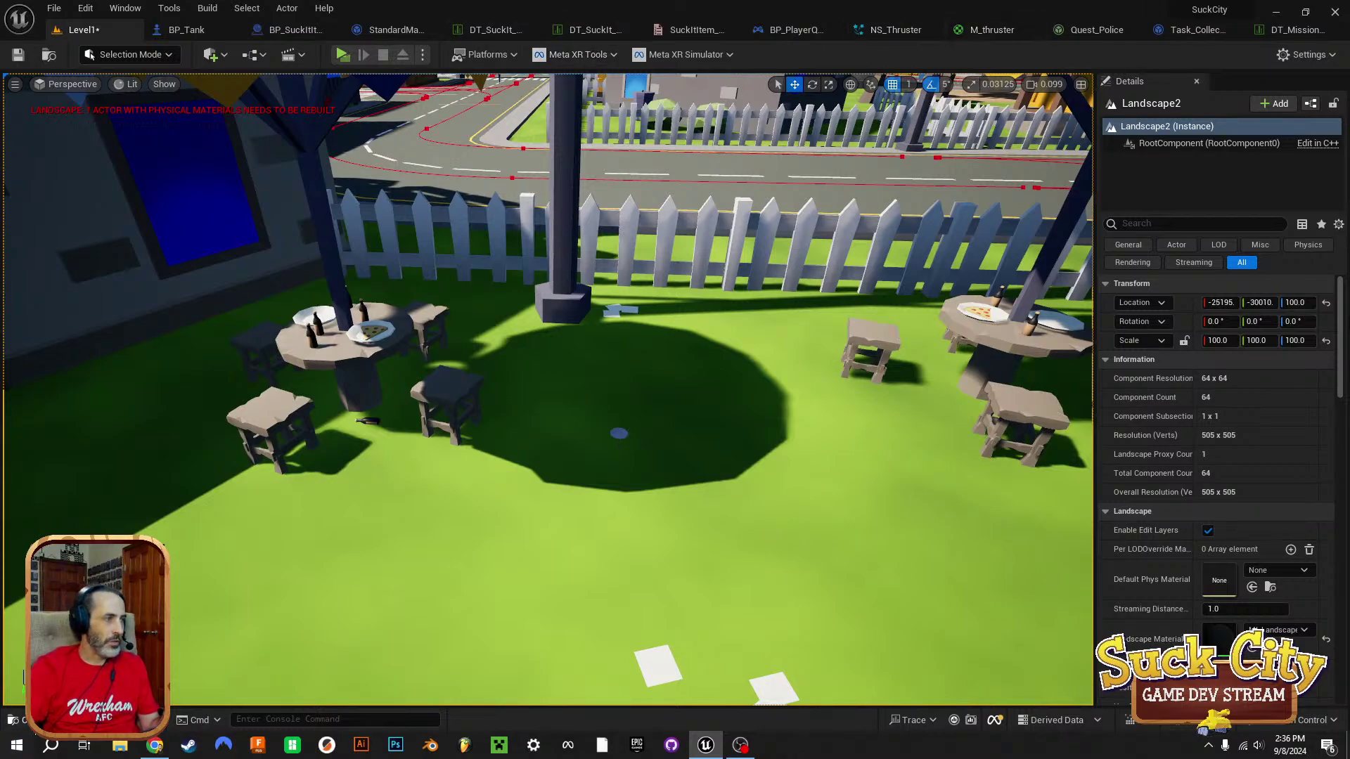
# Open the SuckItObjects folder of the project content.
pyautogui.click(21, 720)
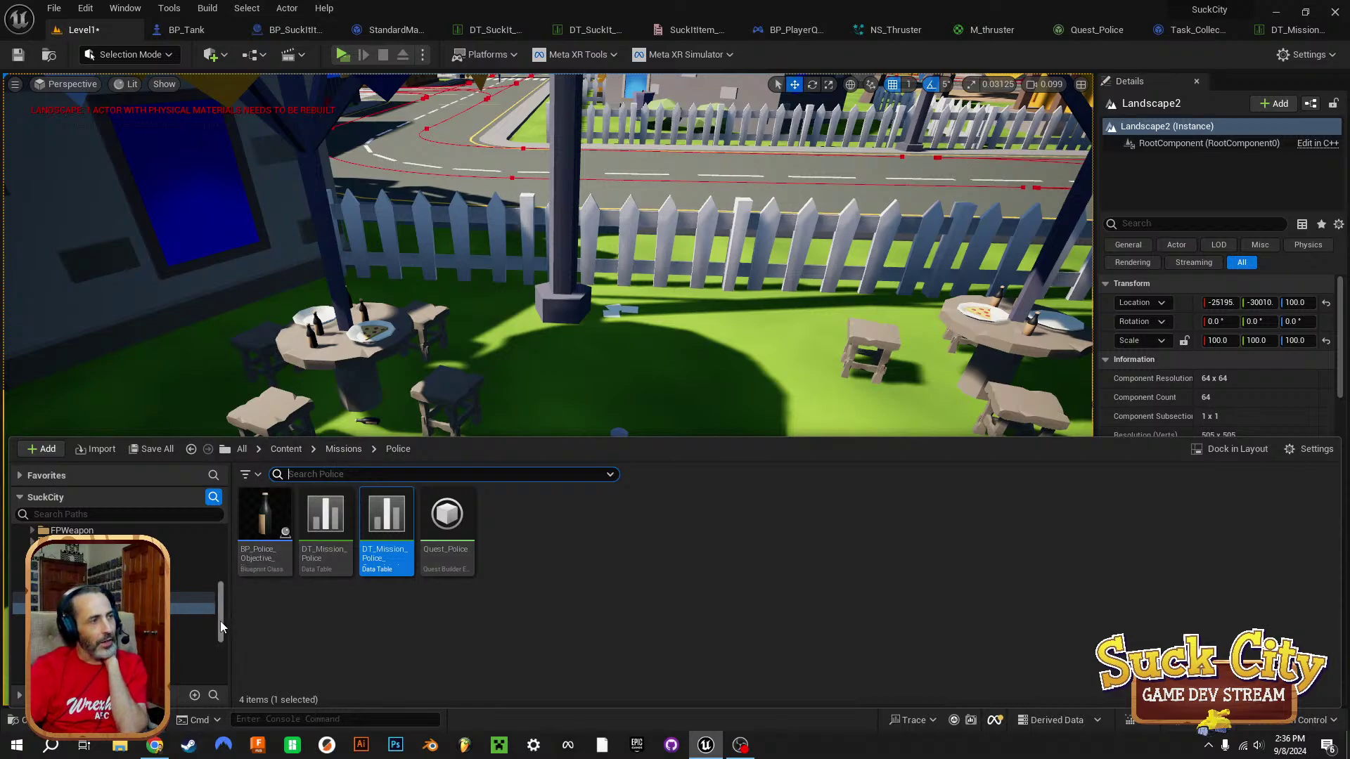
pyautogui.moveTo(221, 622); pyautogui.dragTo(226, 650)
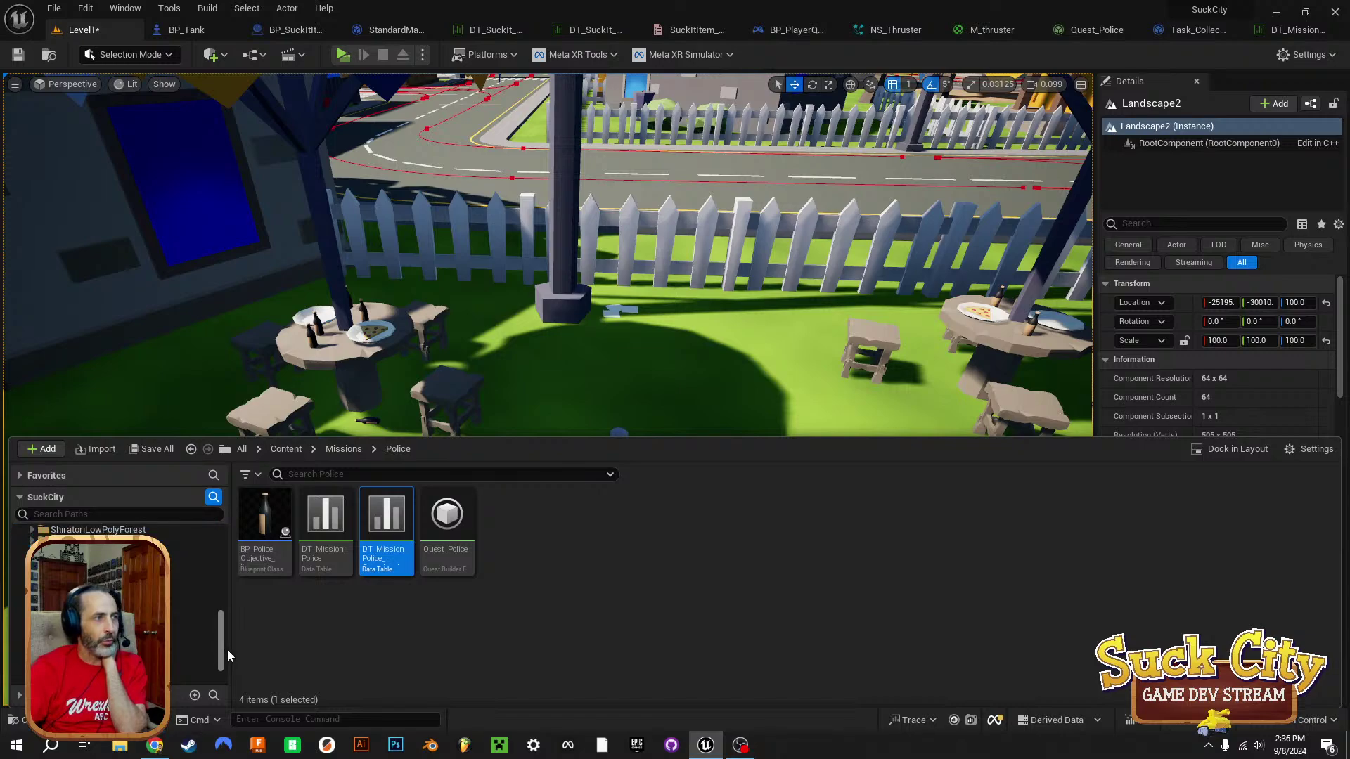
pyautogui.click(290, 450)
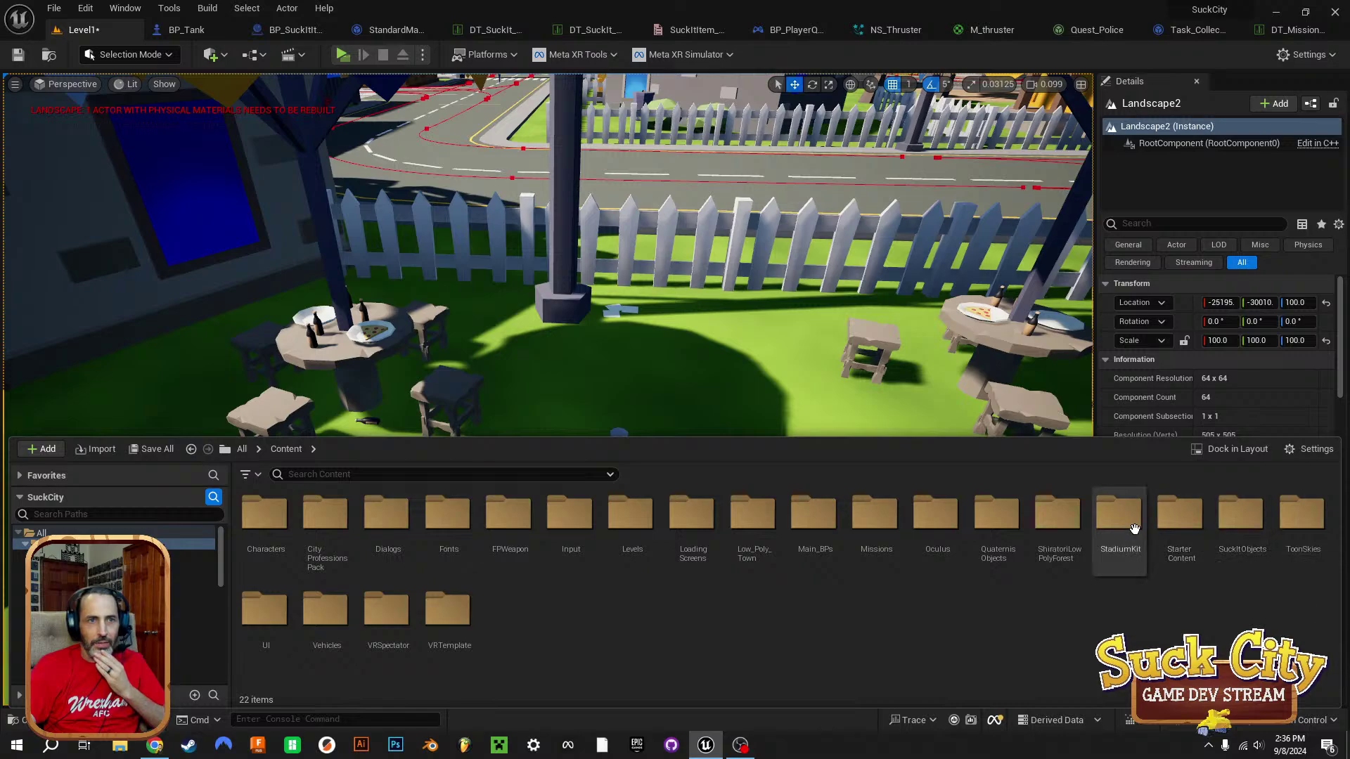
pyautogui.doubleClick(1241, 514)
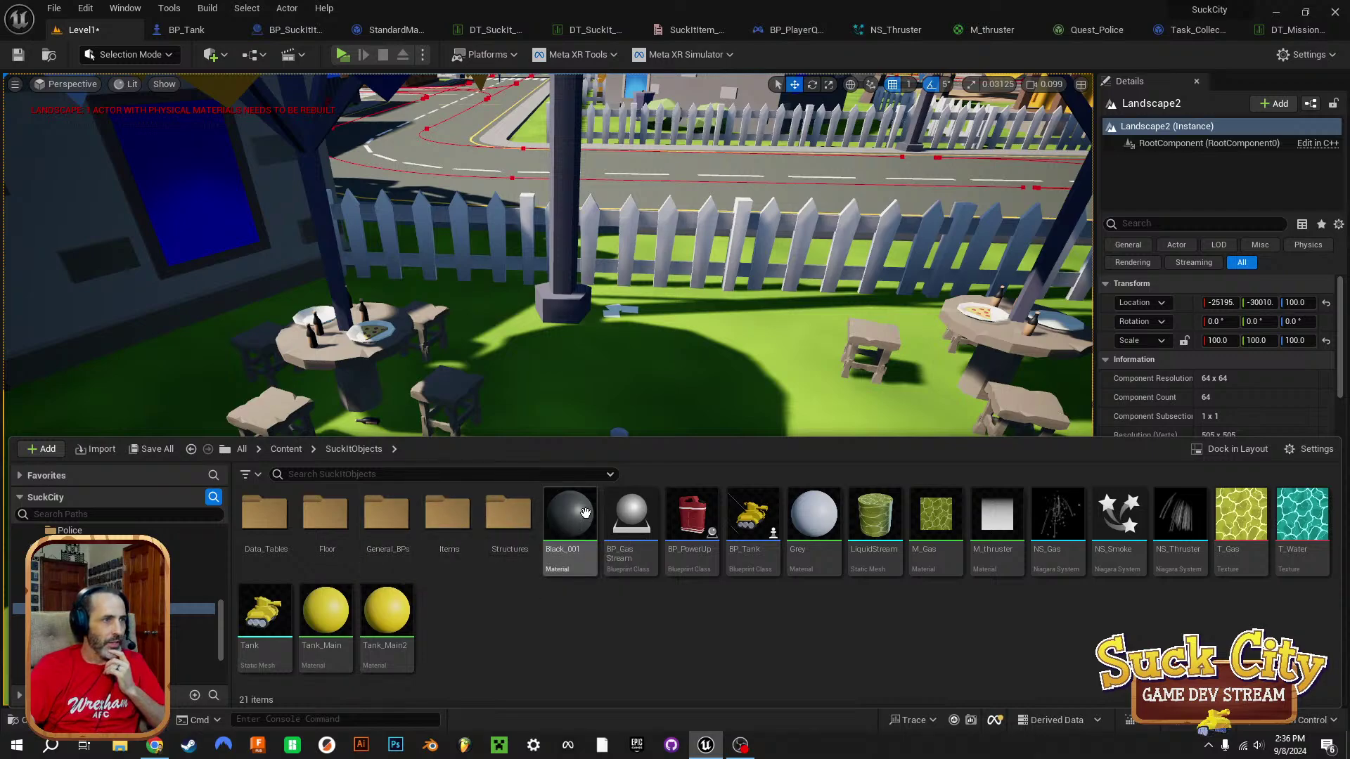
# Look through the SuckItObjects subfolders for the item data tables and open DT_SuckIt_Food from Data_Tables.
pyautogui.doubleClick(509, 520)
pyautogui.click(355, 450)
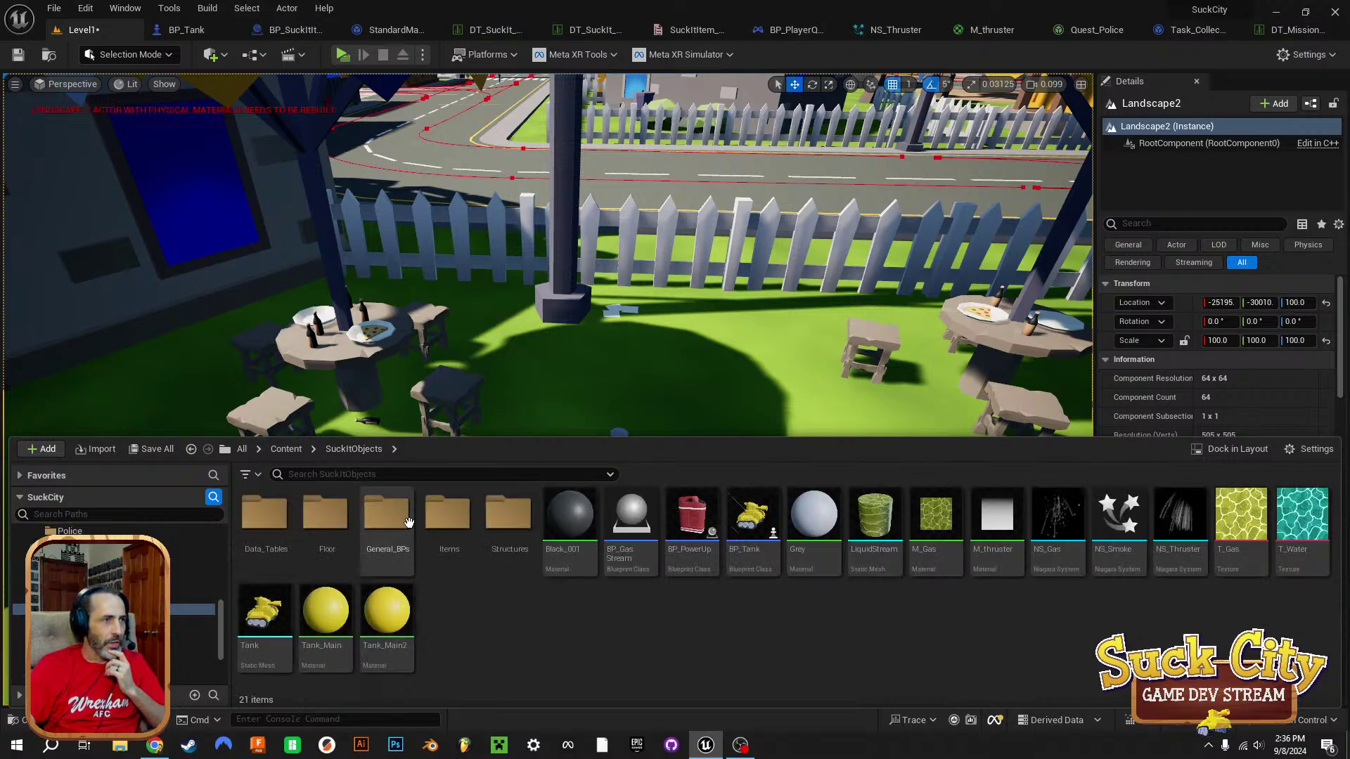
pyautogui.doubleClick(382, 524)
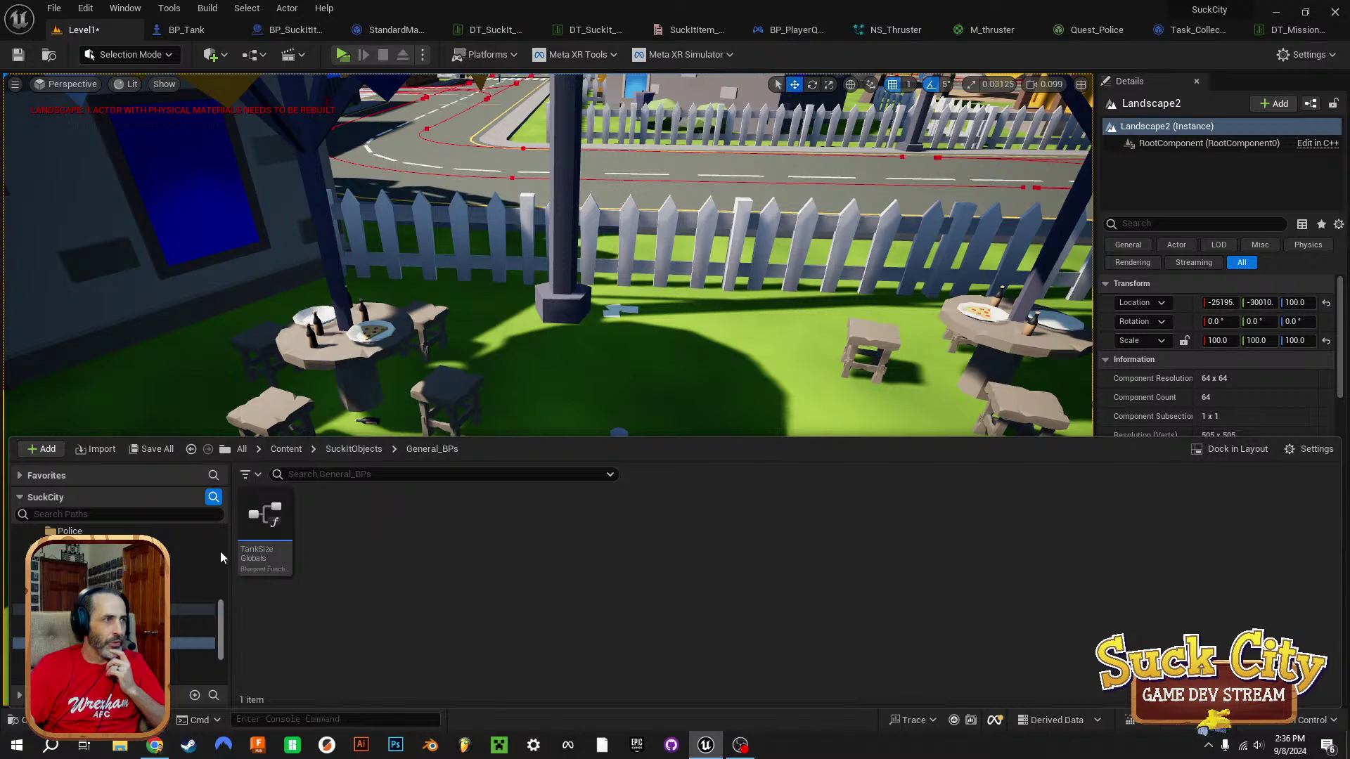
pyautogui.click(349, 449)
pyautogui.doubleClick(264, 510)
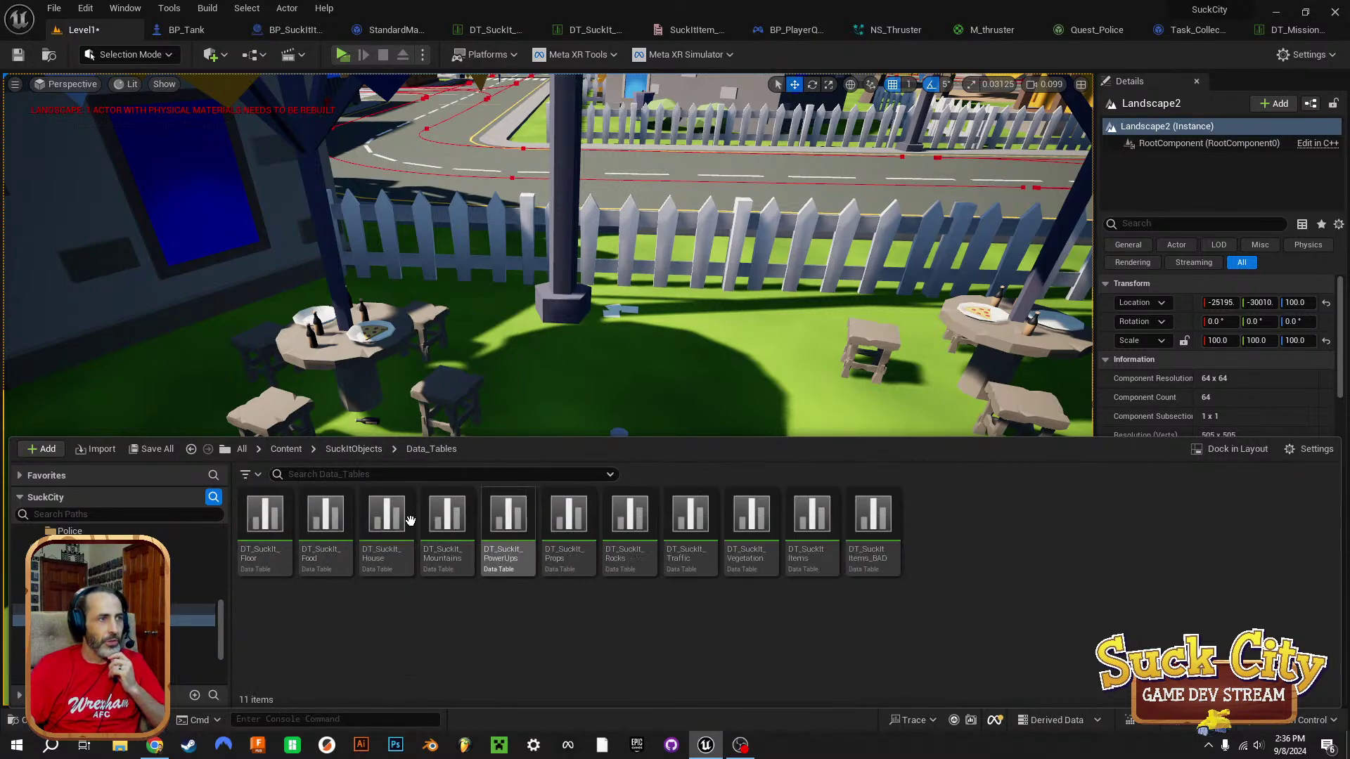
pyautogui.click(324, 517)
pyautogui.doubleClick(324, 517)
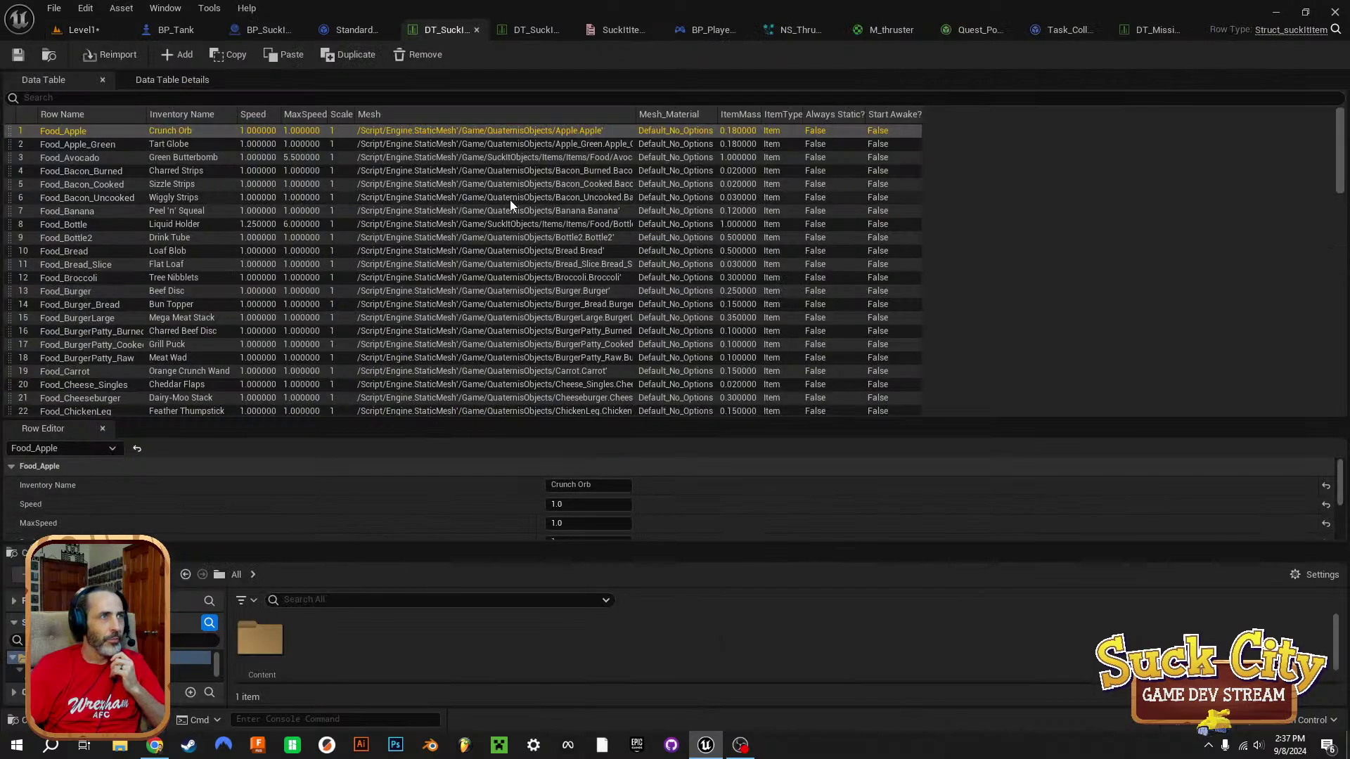
# Enlarge the row list of the food data table and review the inventory names of the food items.
pyautogui.moveTo(621, 420); pyautogui.dragTo(624, 472)
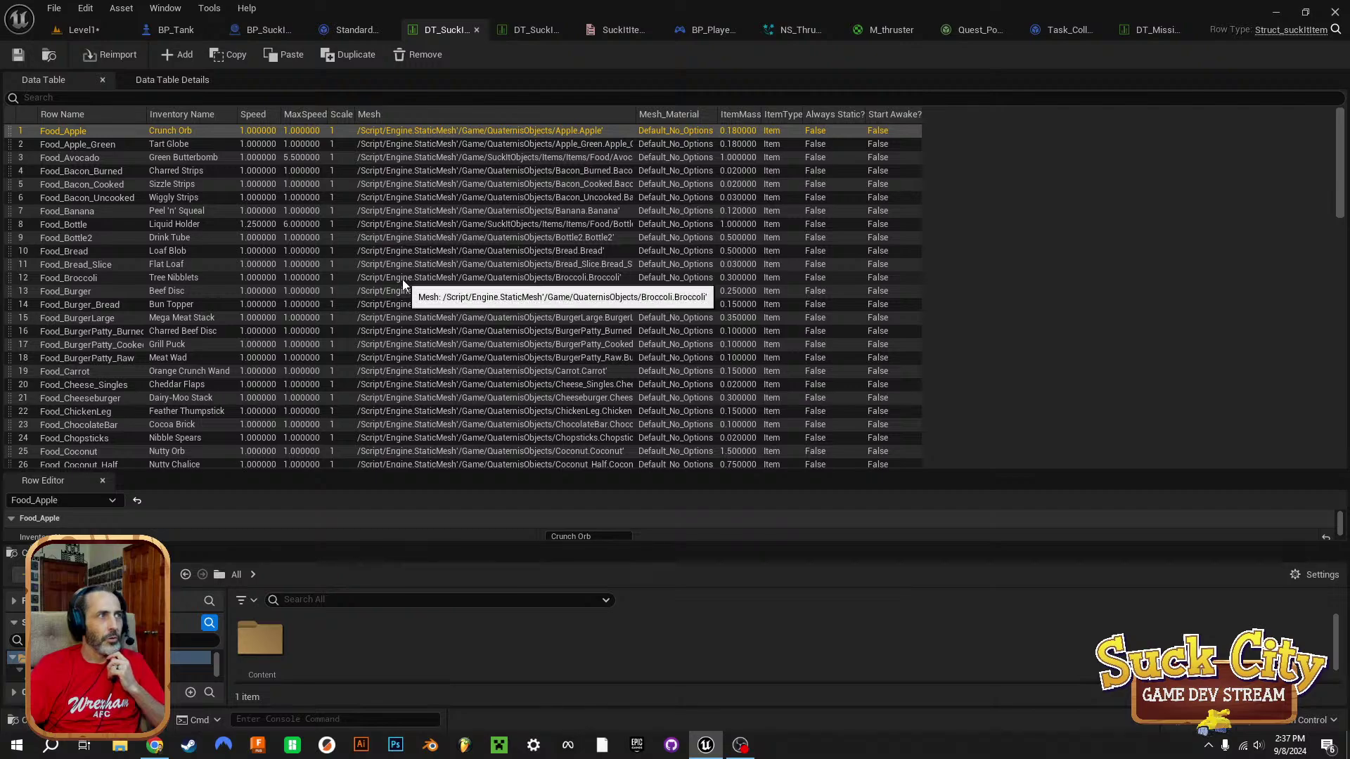
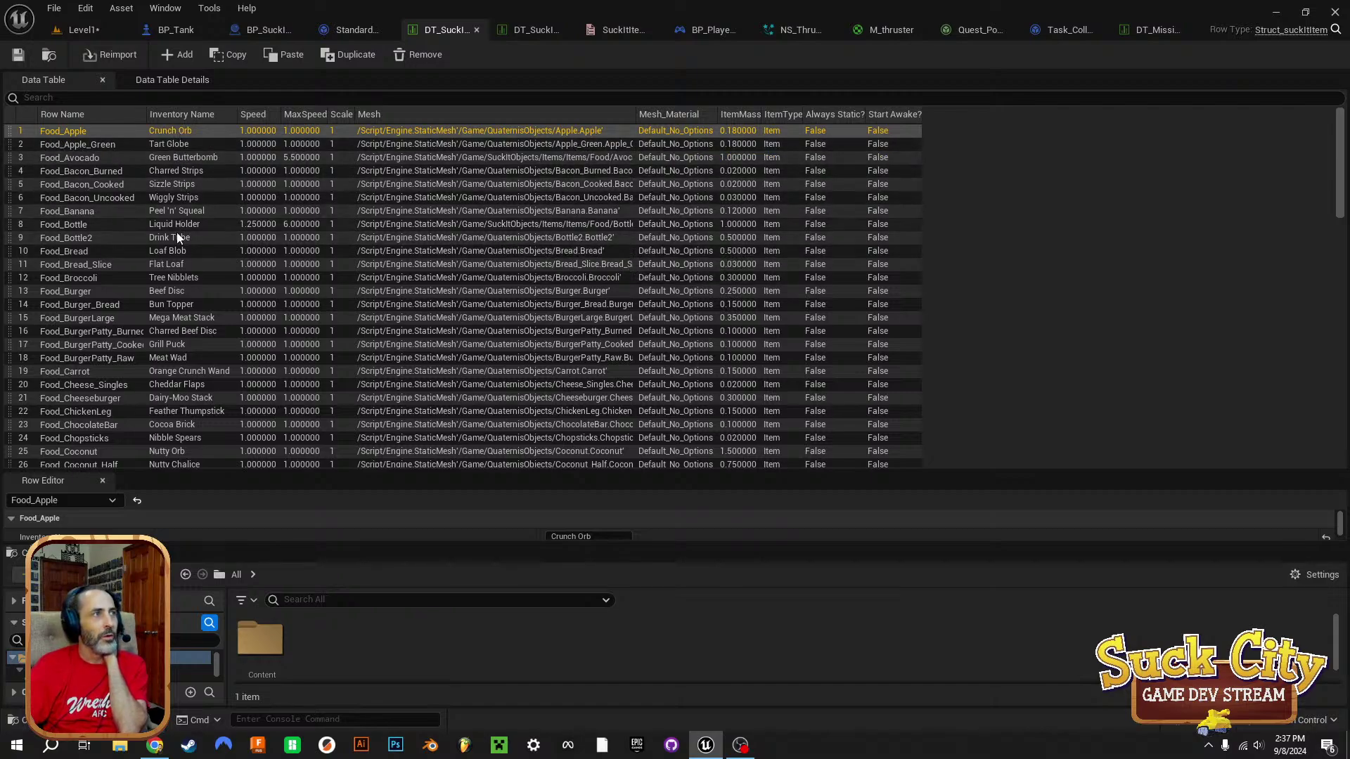
pyautogui.scroll(-5, 179, 201)
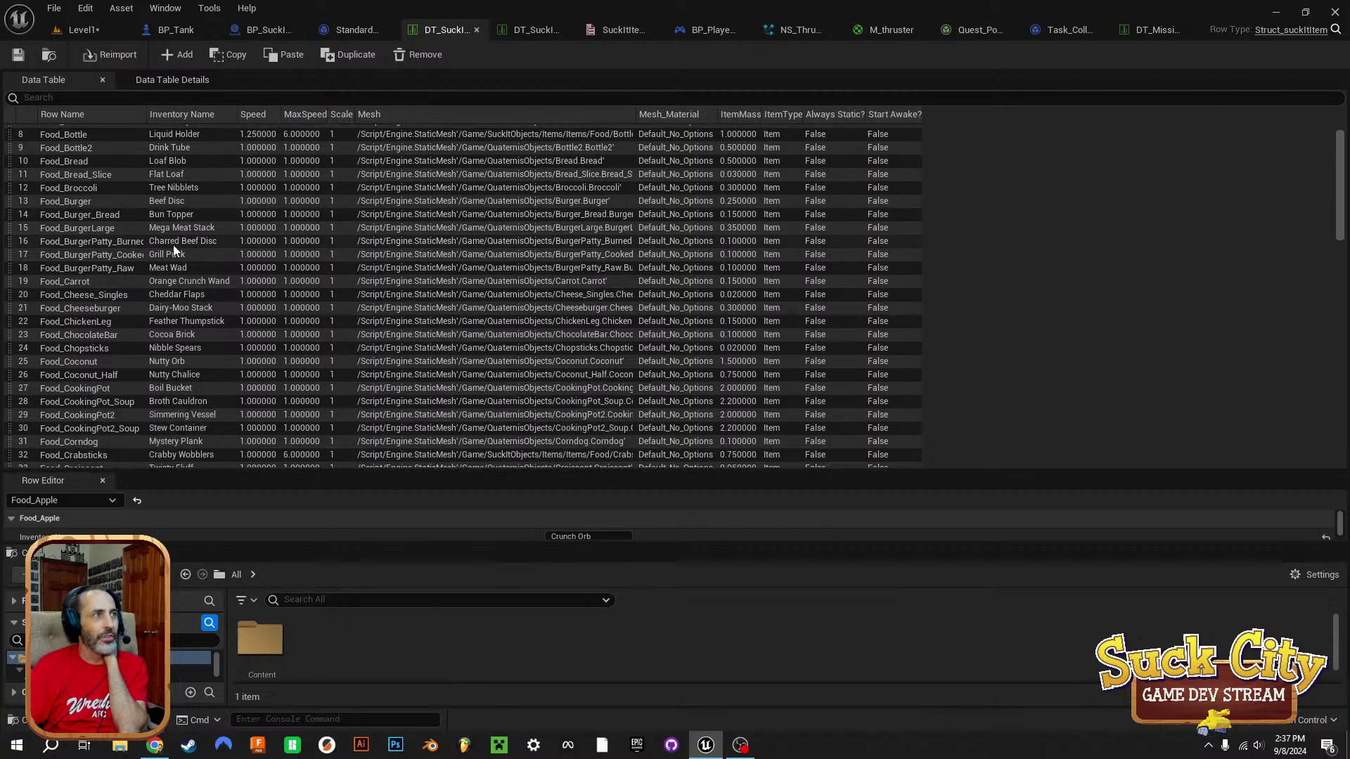
pyautogui.scroll(-10, 178, 269)
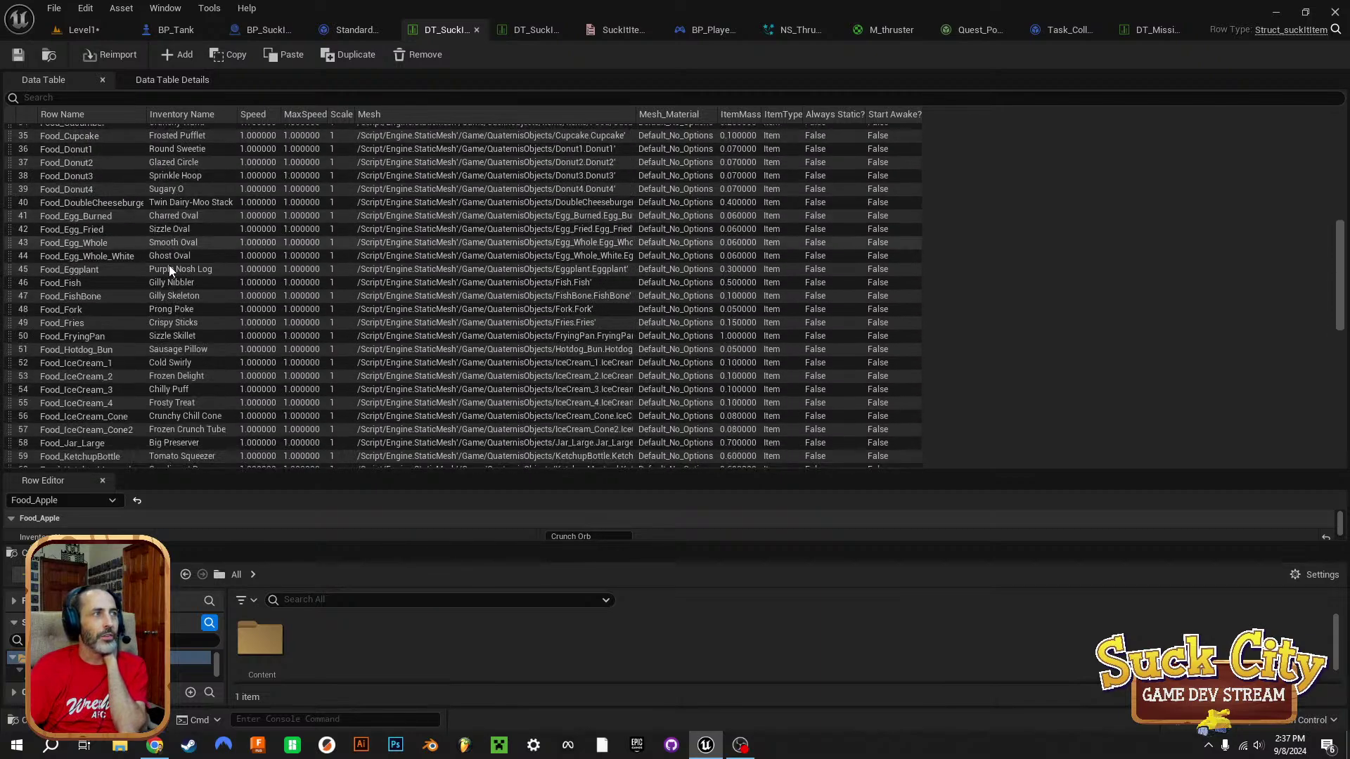
pyautogui.scroll(-13, 174, 286)
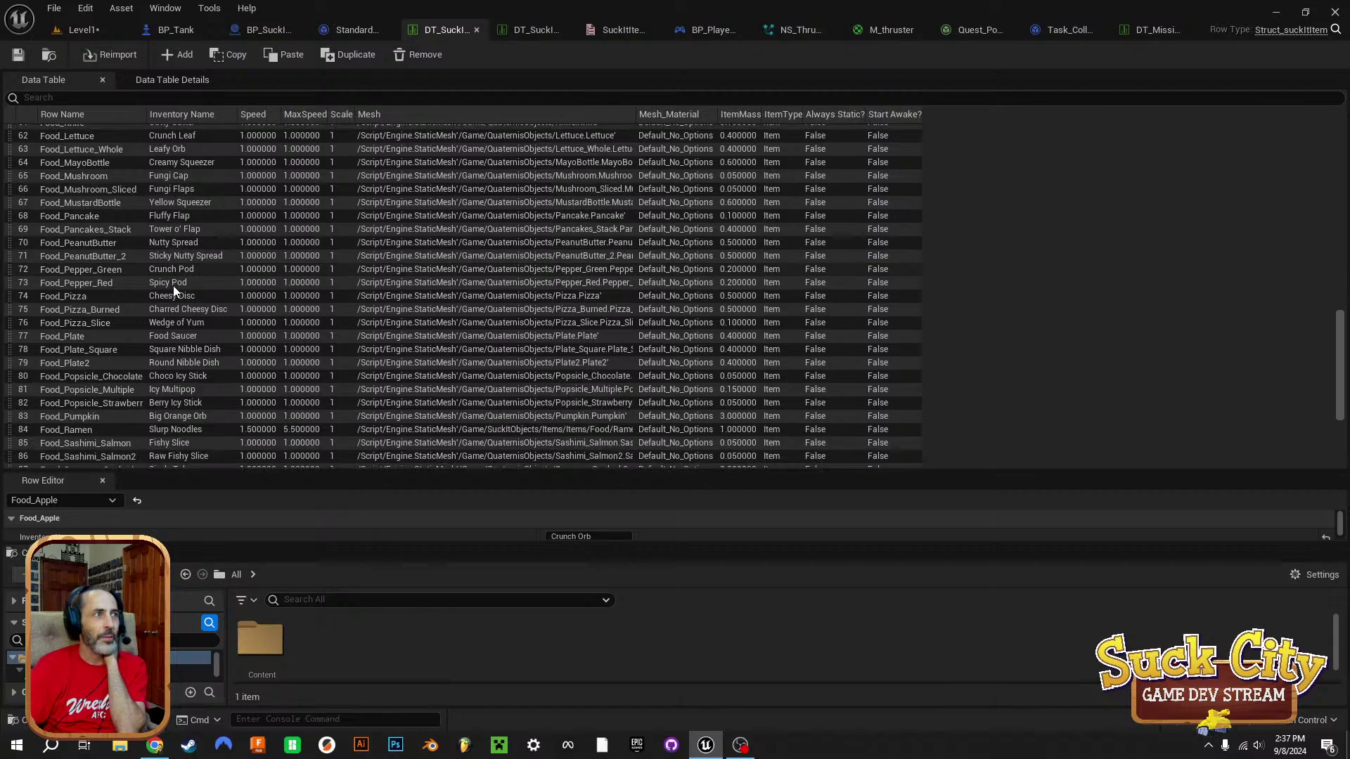
pyautogui.scroll(5, 173, 286)
pyautogui.rightClick(173, 285)
pyautogui.scroll(15, 173, 285)
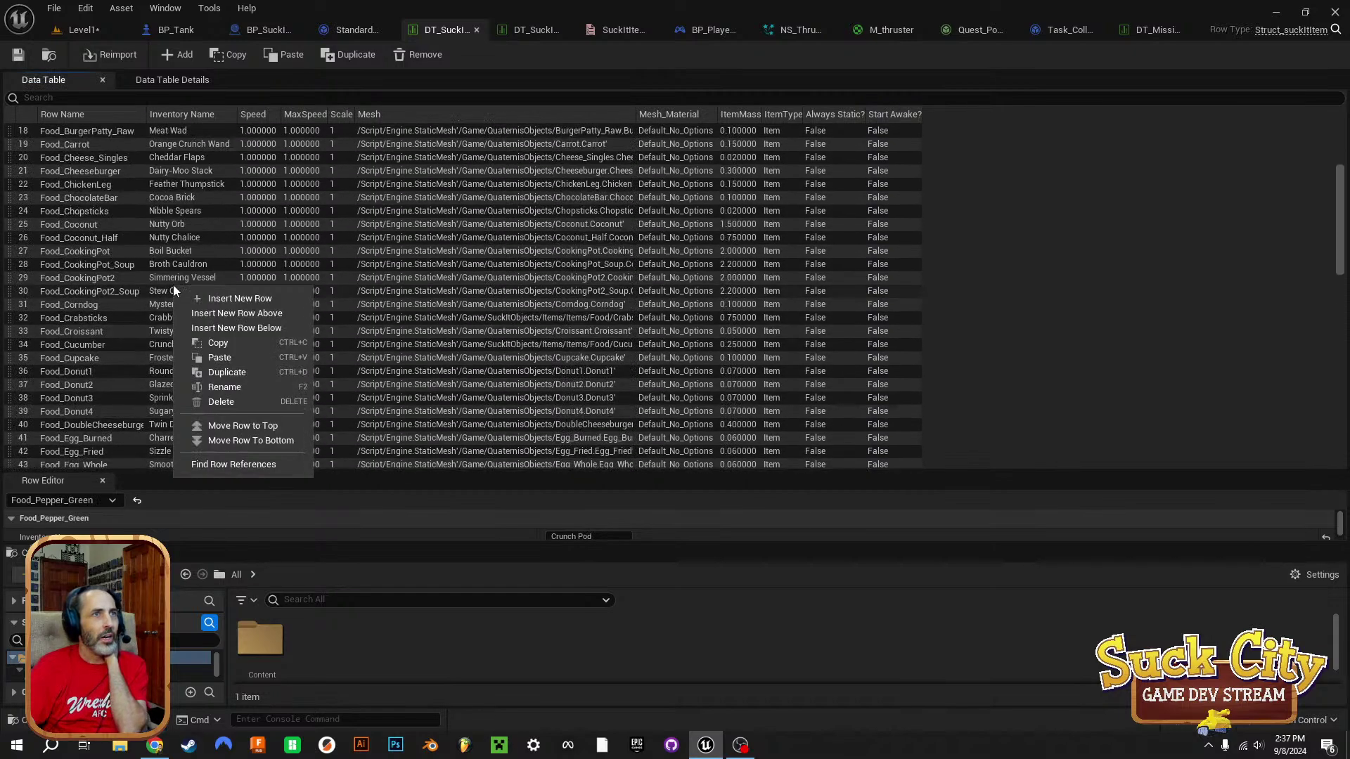
pyautogui.click(1065, 162)
pyautogui.scroll(6, 386, 276)
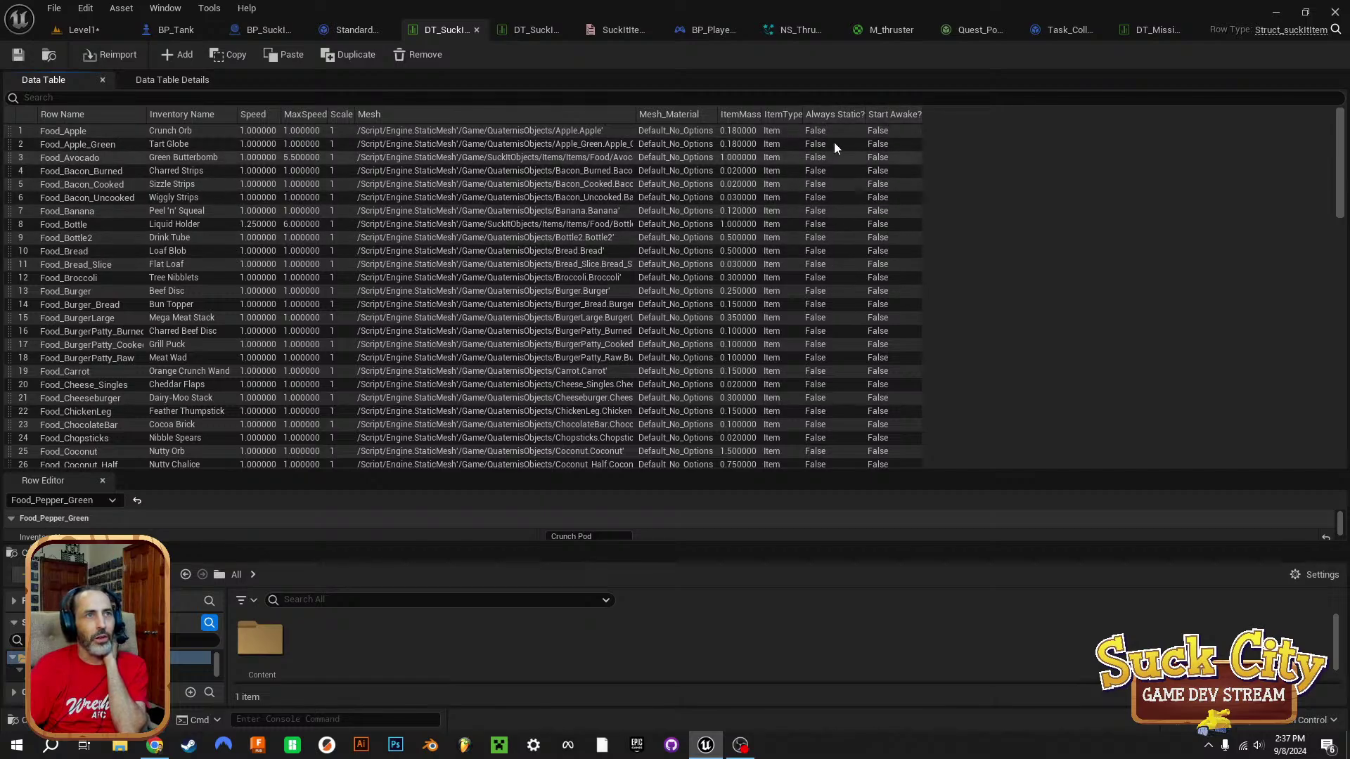
# Widen the ItemType column and check the item type and Always Static values down the food table.
pyautogui.scroll(-14, 859, 245)
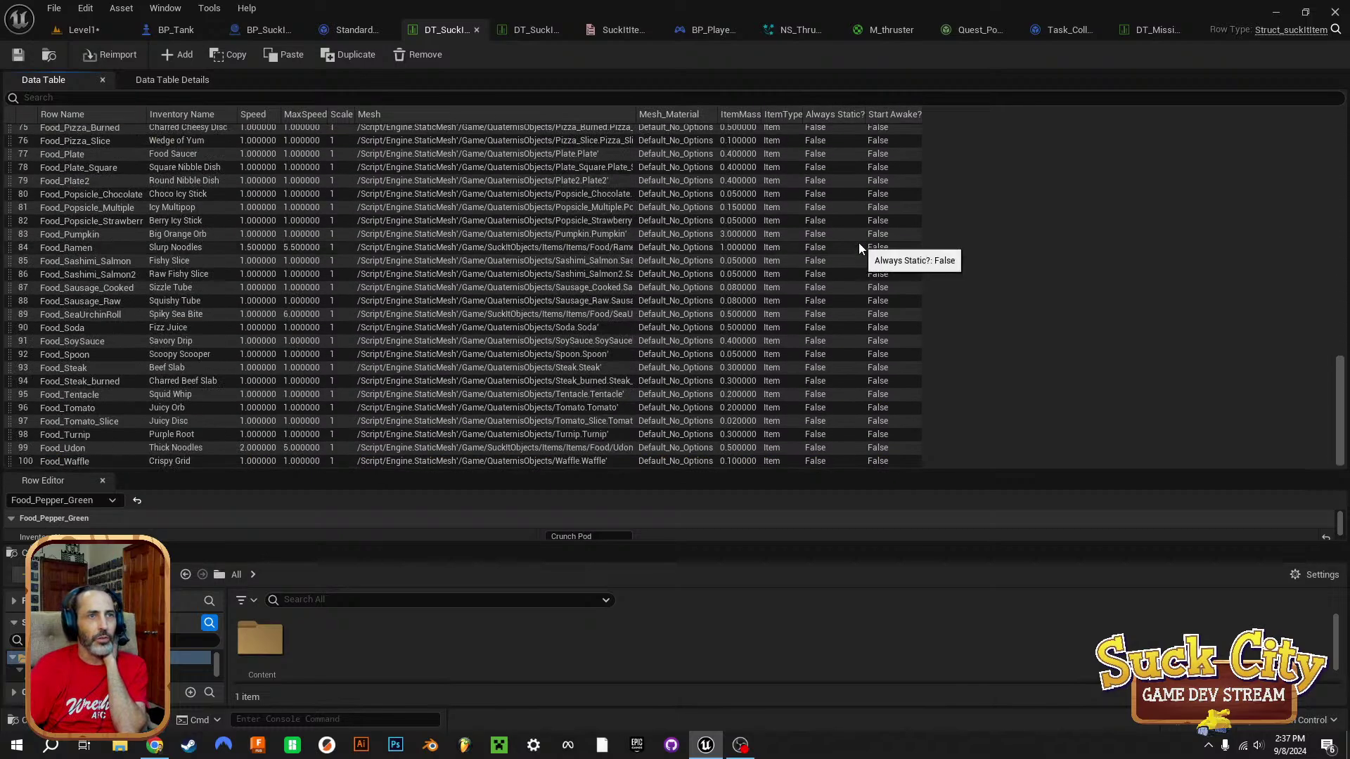
pyautogui.scroll(14, 861, 222)
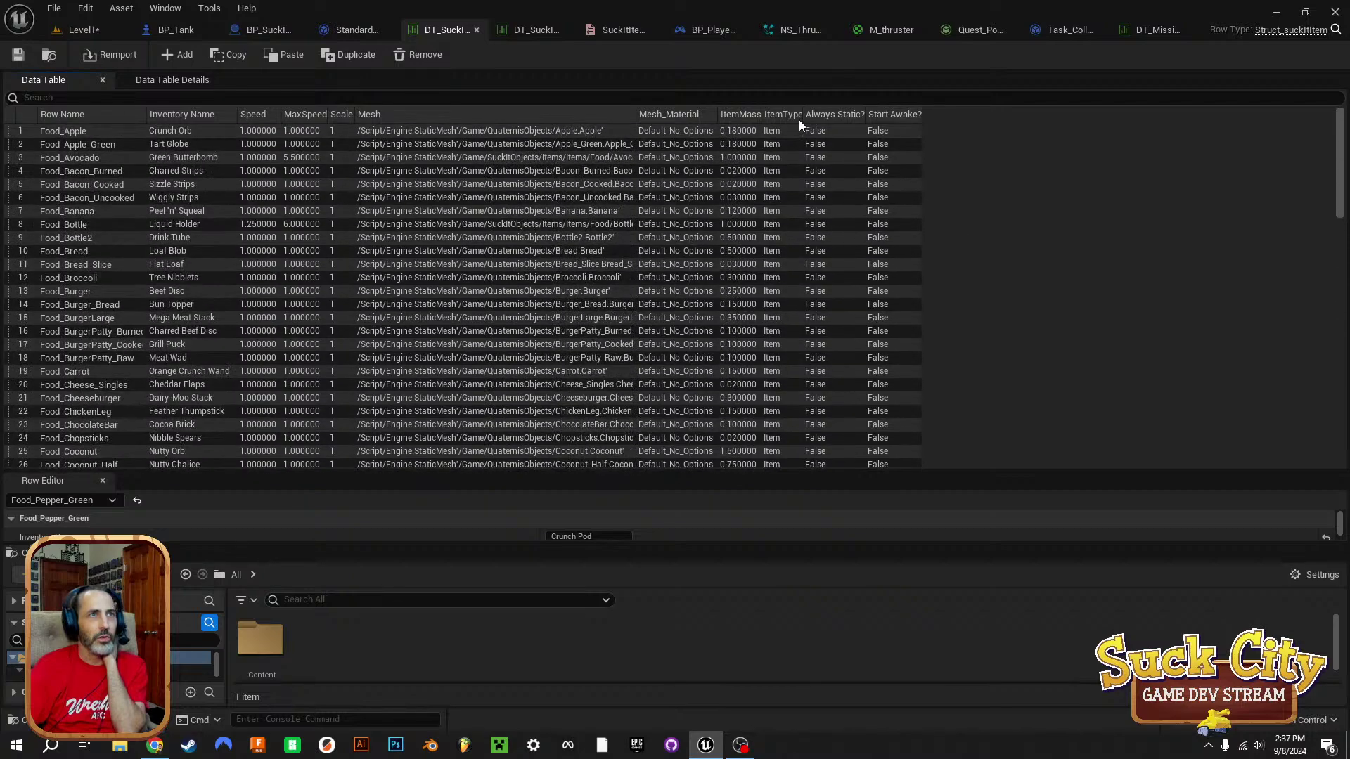
pyautogui.moveTo(803, 111); pyautogui.dragTo(832, 113)
pyautogui.click(795, 133)
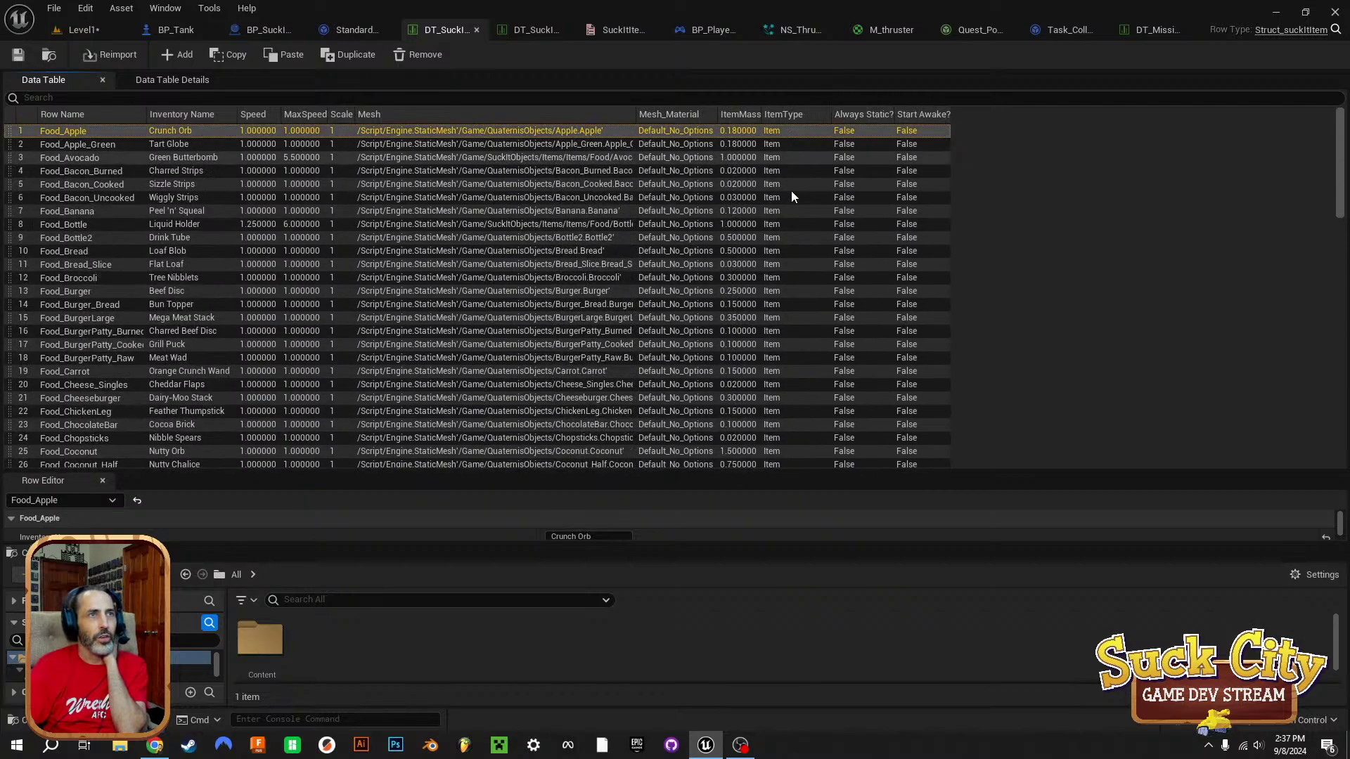
pyautogui.scroll(-20, 778, 404)
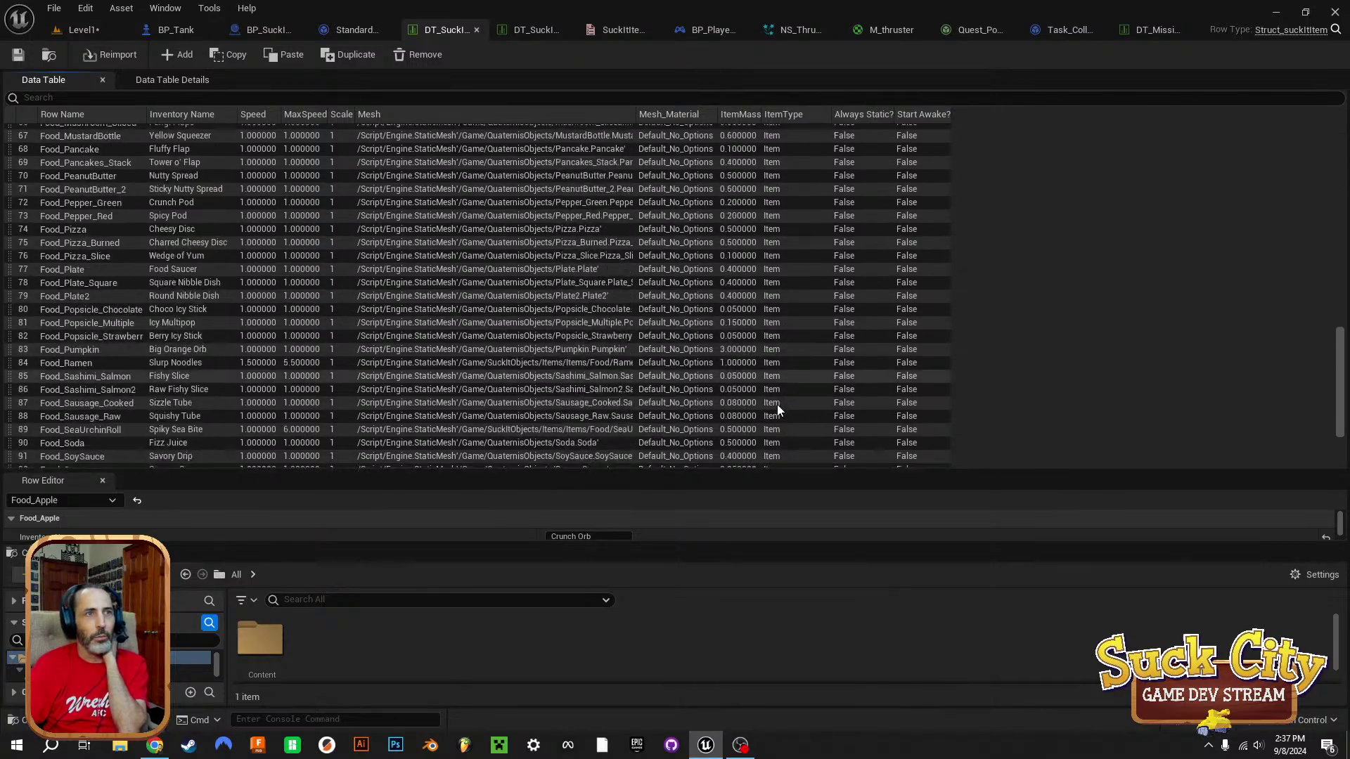
pyautogui.scroll(20, 773, 406)
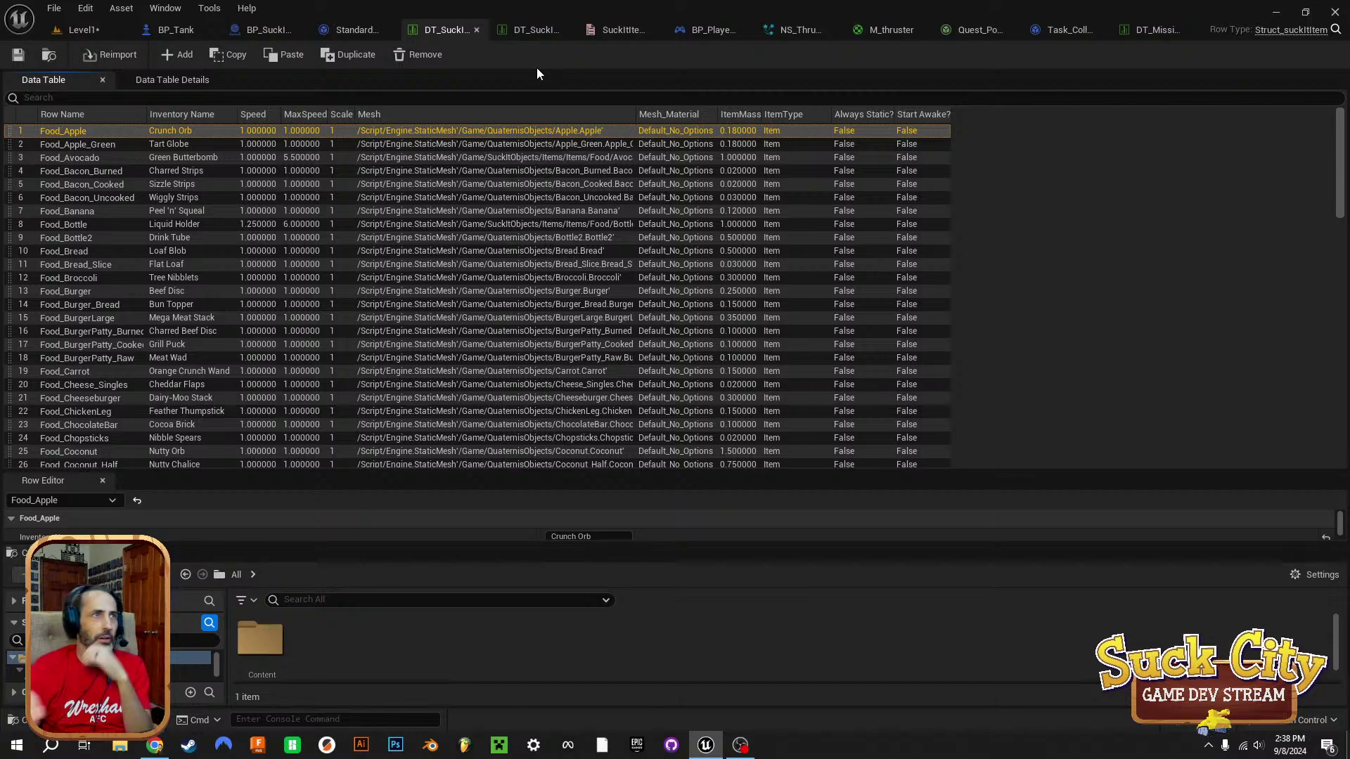
# Return to Level1 and save the level.
pyautogui.click(88, 30)
pyautogui.click(19, 56)
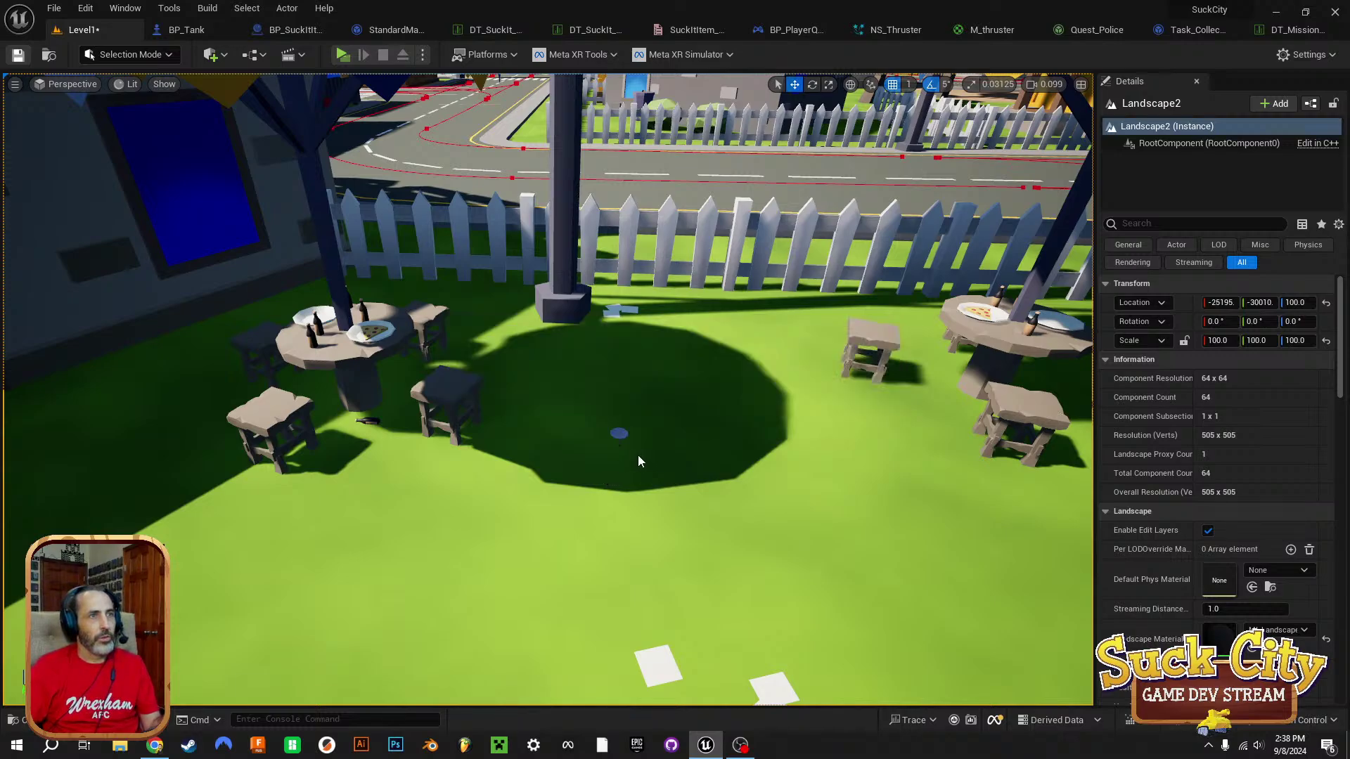
# Survey the whole city level from above the rooftops.
pyautogui.moveTo(639, 461); pyautogui.dragTo(416, 447, button='right')
pyautogui.press('e')
pyautogui.scroll(1, 351, 443)
pyautogui.press('e')
pyautogui.press('e')
pyautogui.press('w')
pyautogui.press('s')
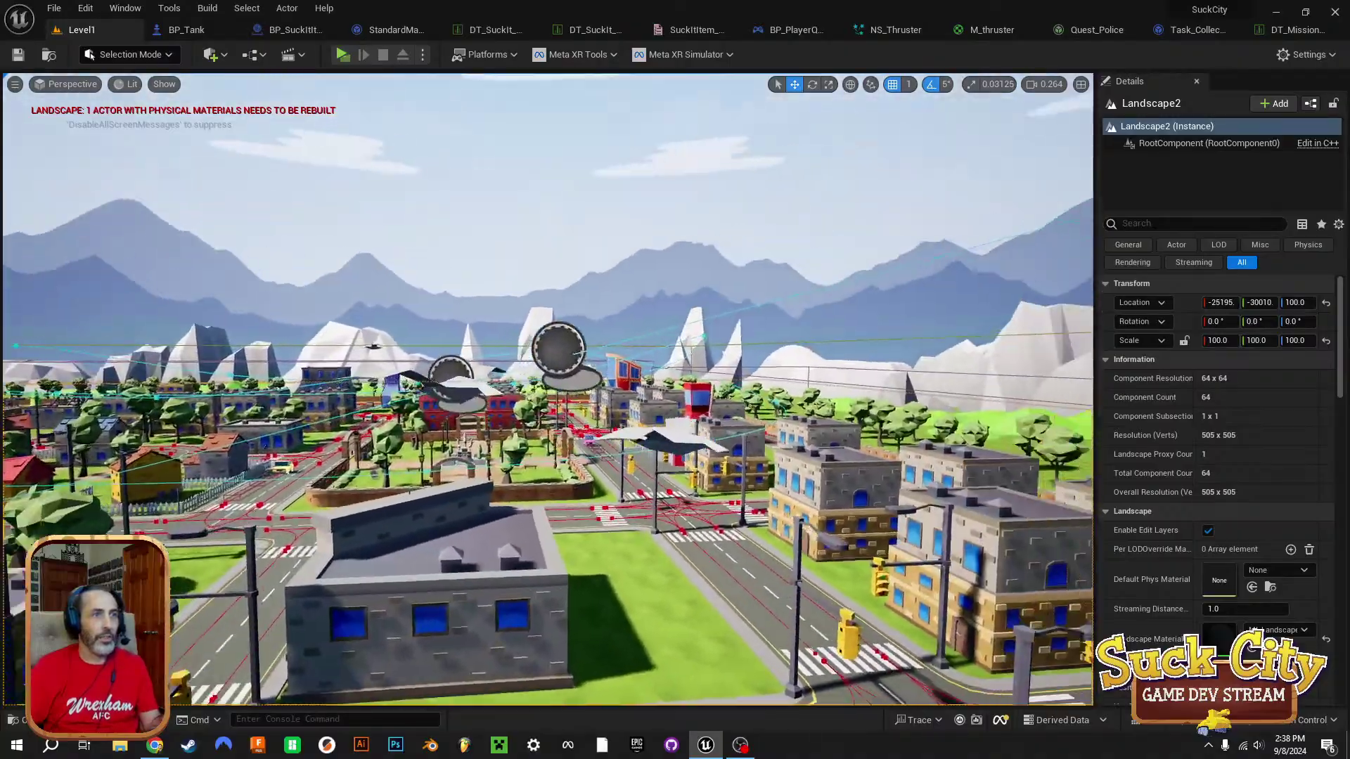
pyautogui.moveTo(549, 388); pyautogui.dragTo(967, 420, button='right')
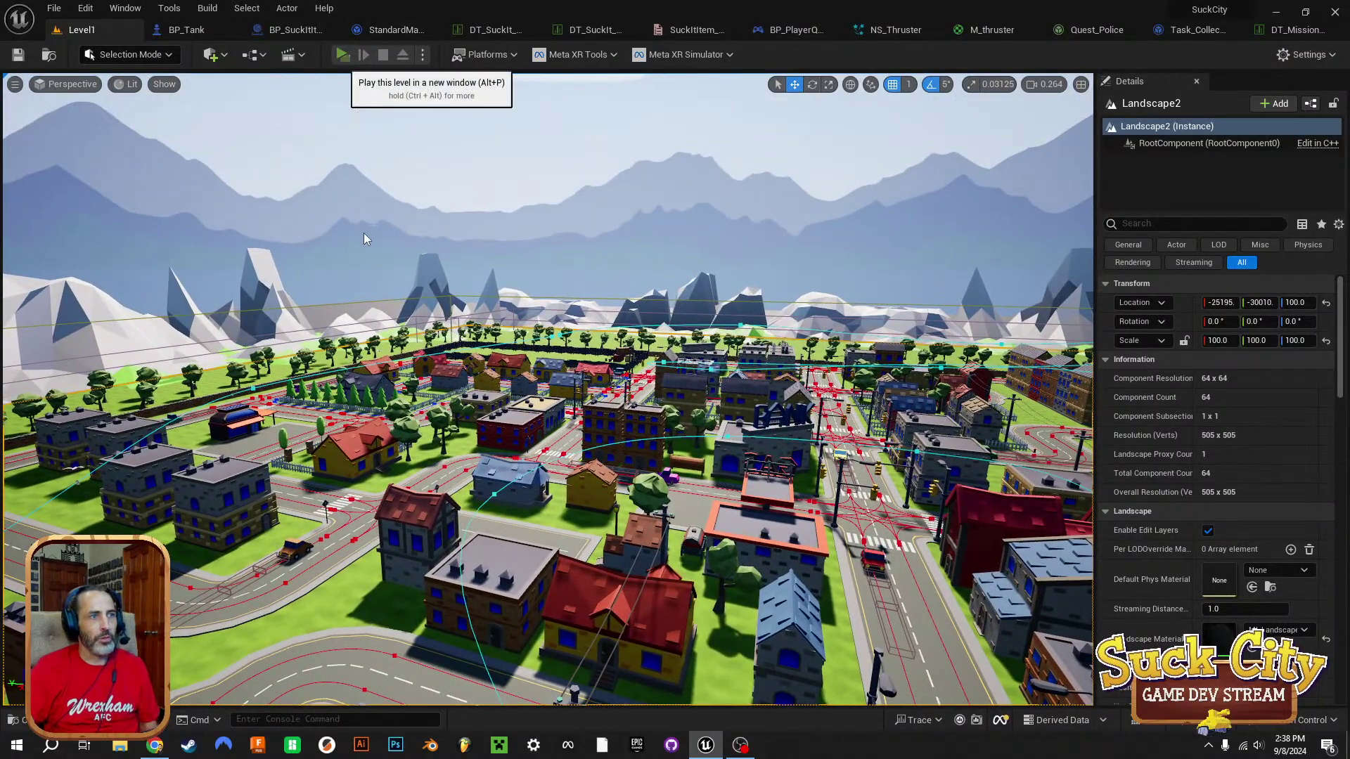
# Play the level in a new window and dismiss the welcome dialogue.
pyautogui.click(343, 55)
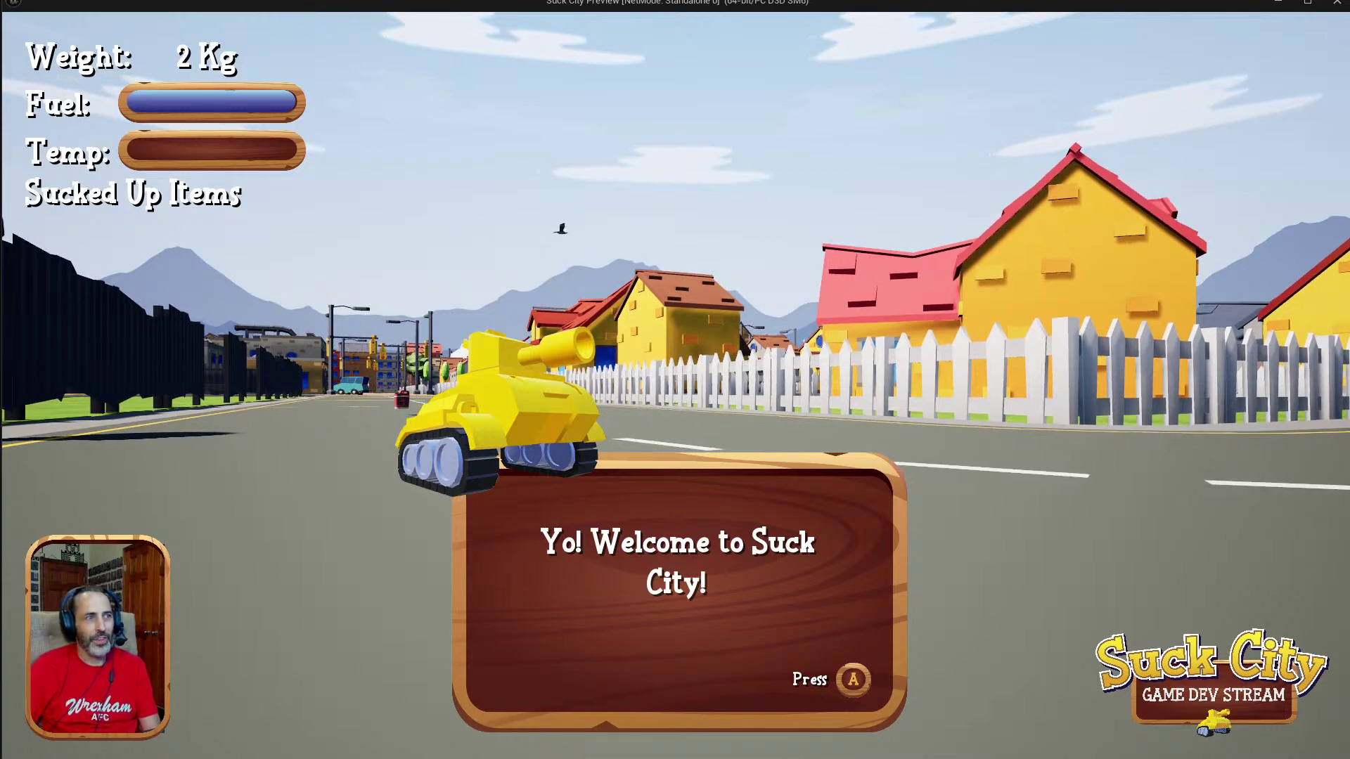
pyautogui.press('a')
pyautogui.press('a')
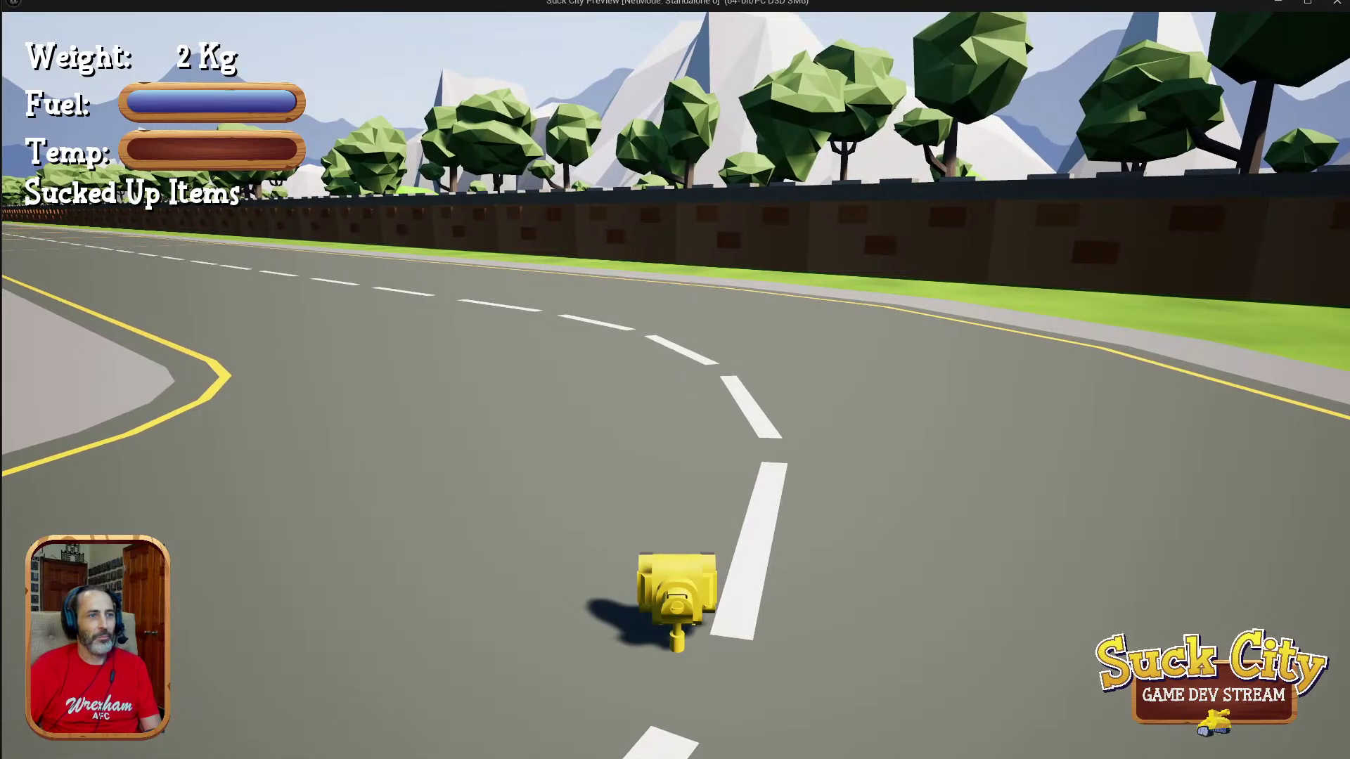
# Drive the tank along the road and fly it over the white fence towards the houses.
pyautogui.press('w')
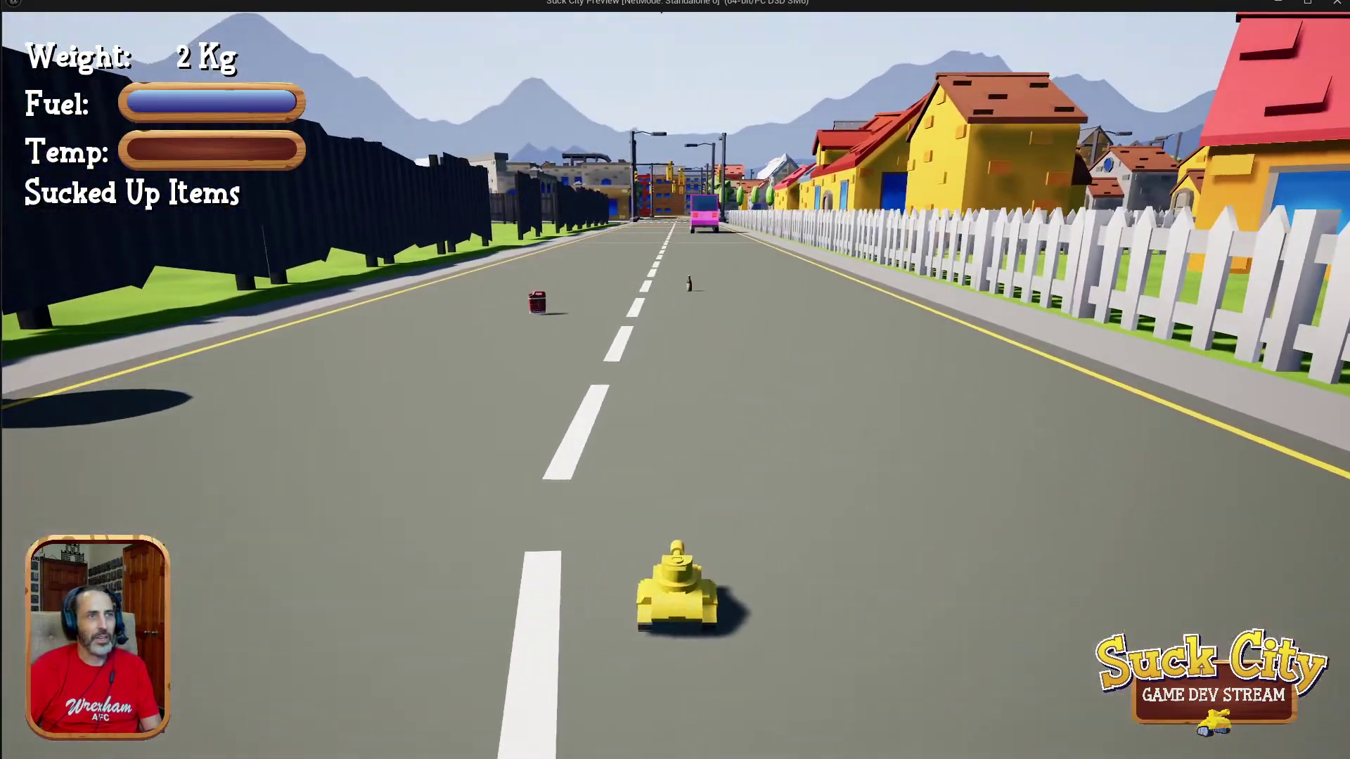
pyautogui.press('w')
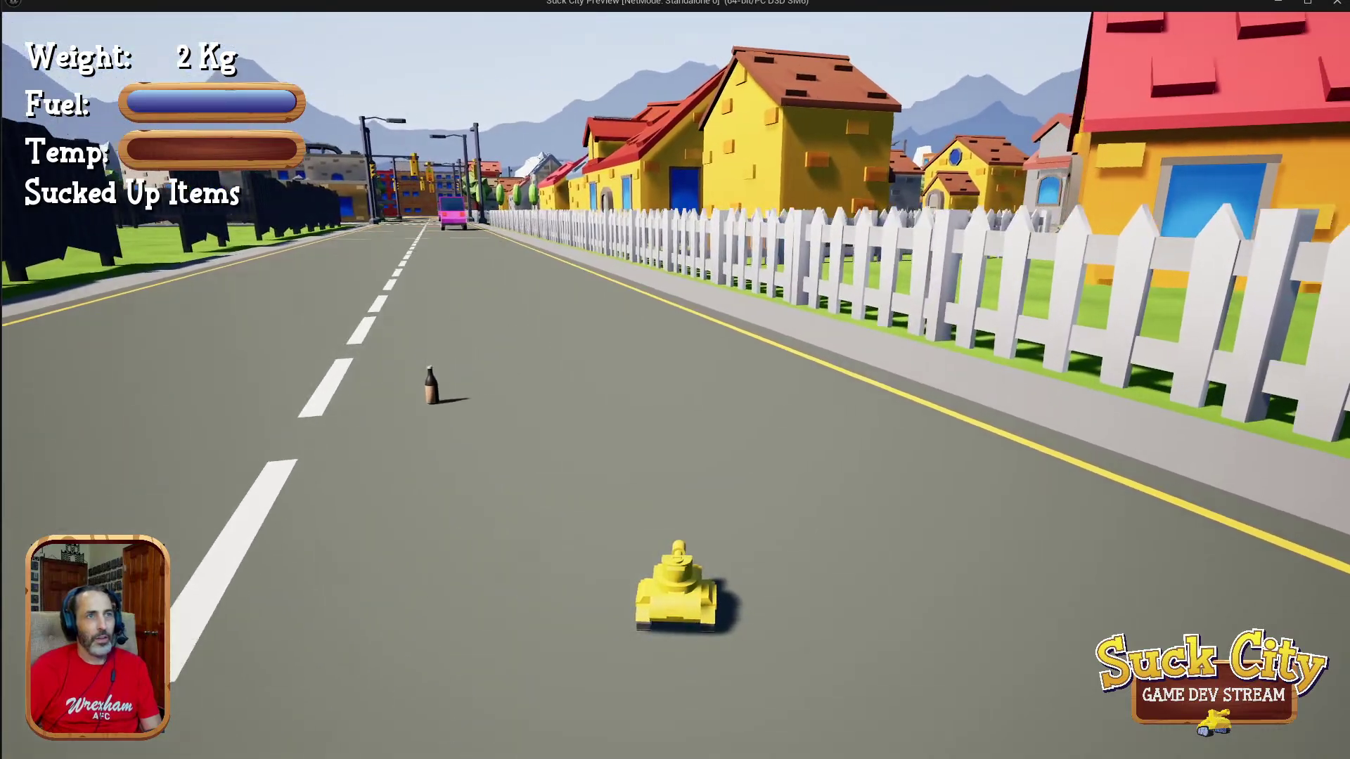
pyautogui.press('w')
pyautogui.press('space')
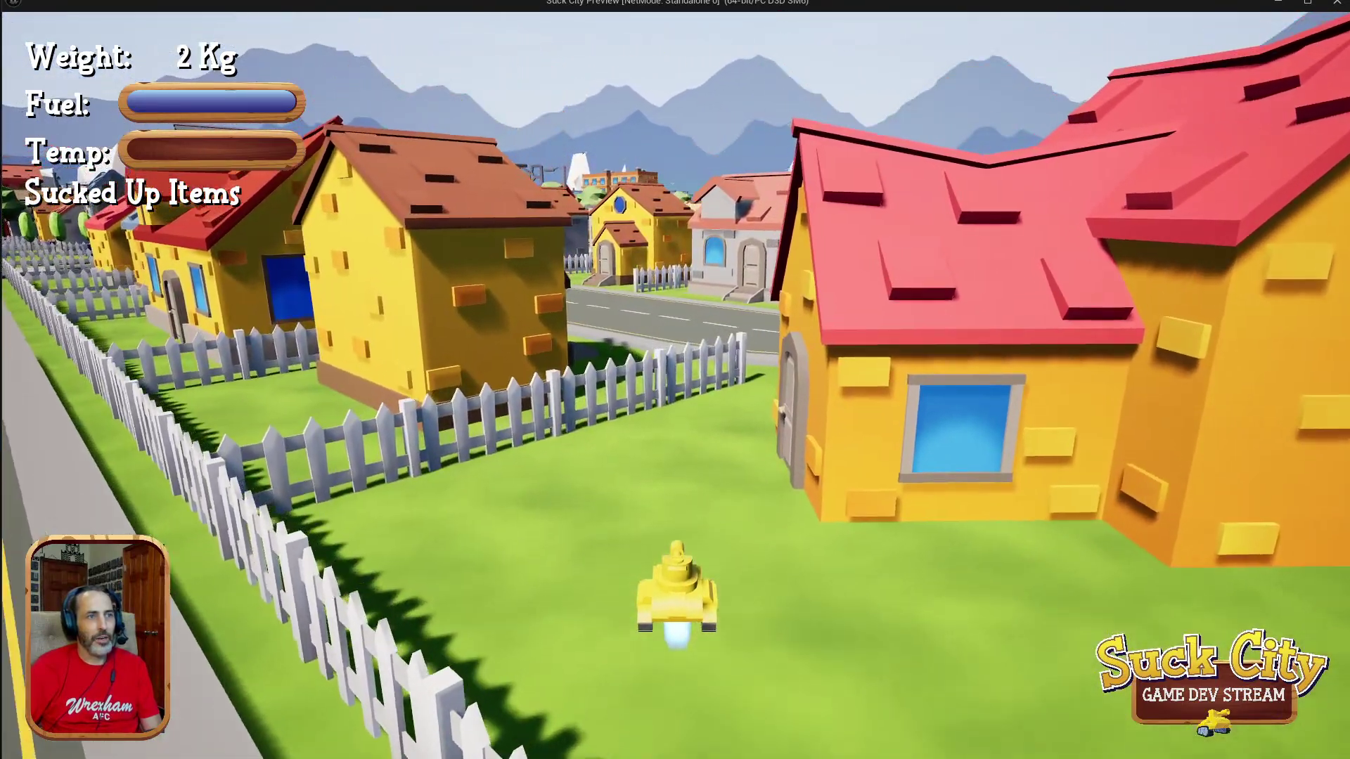
# Fly the tank between the yellow houses and over the fence, landing on the grass beside the road bend.
pyautogui.press('w')
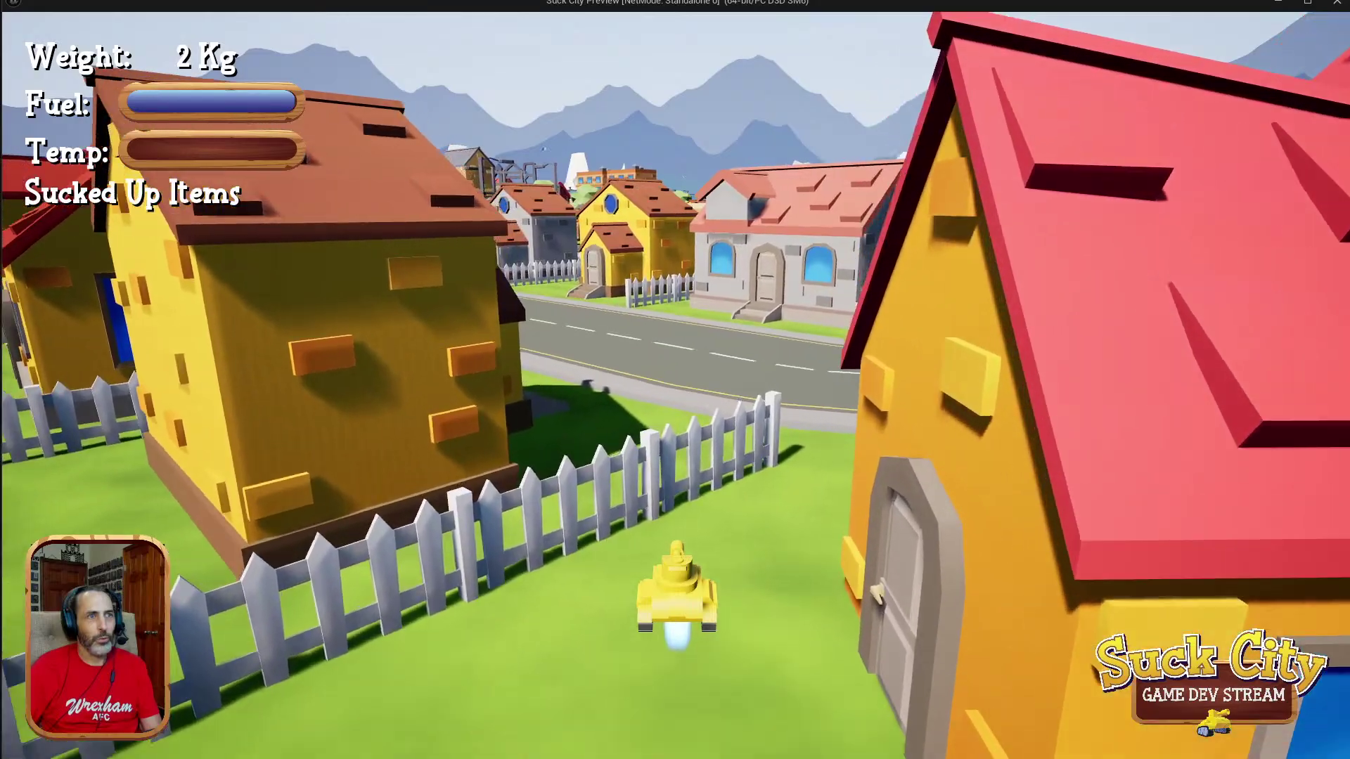
pyautogui.press('w')
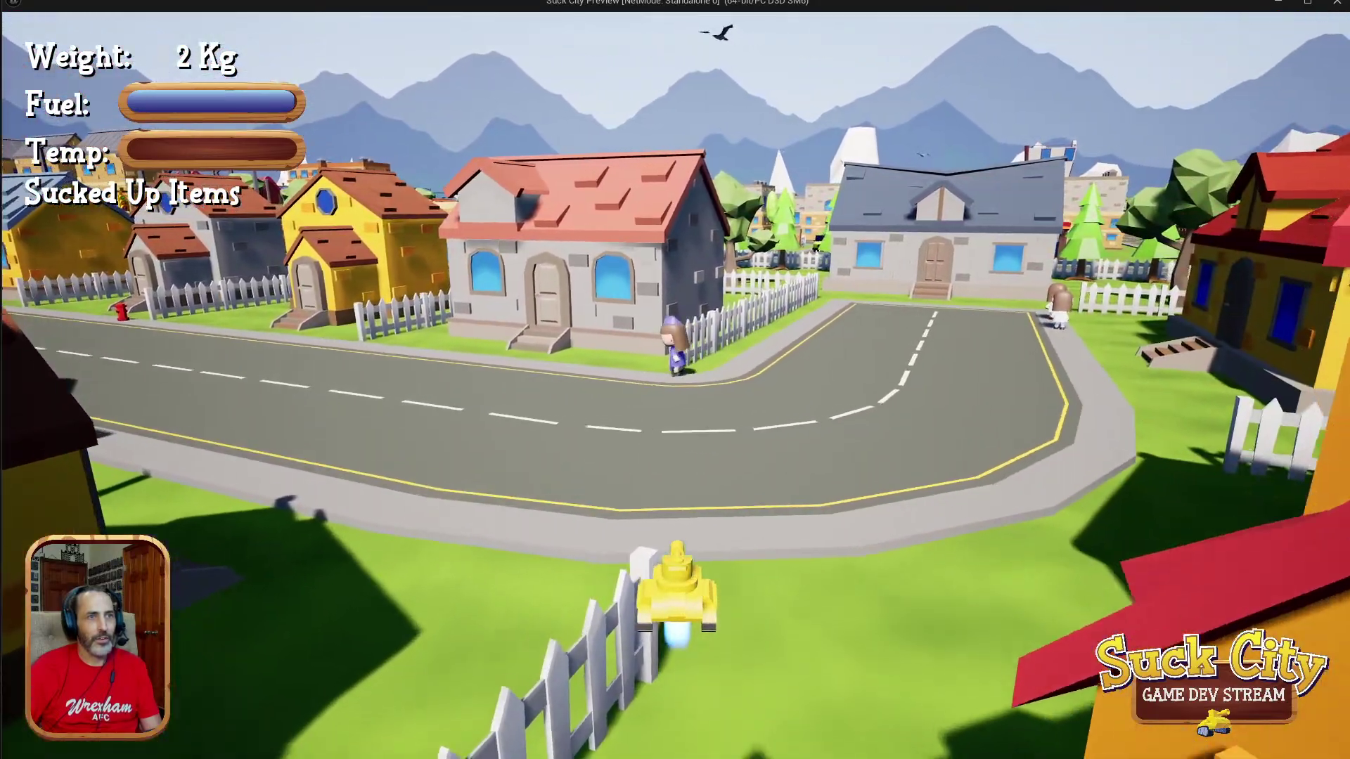
pyautogui.press('w')
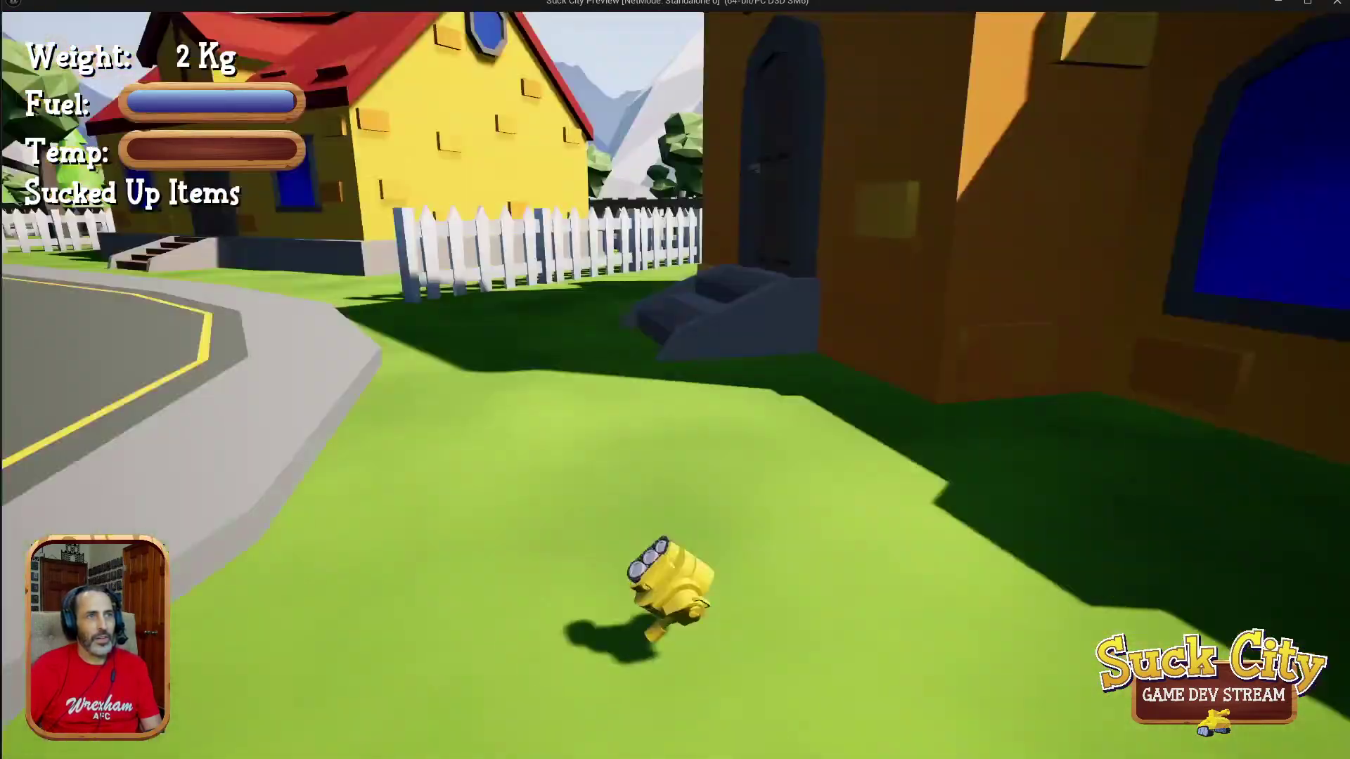
pyautogui.press('w')
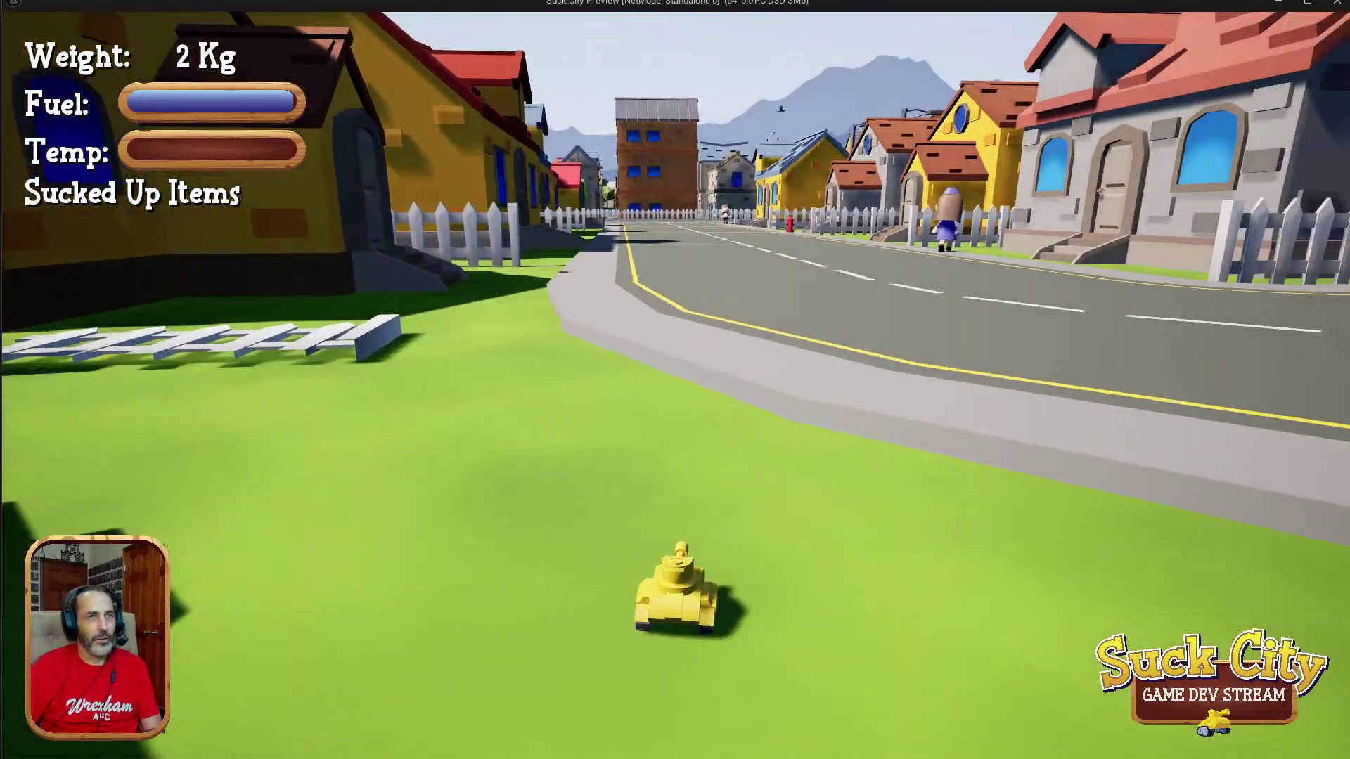
# Drive the tank onto the road and hover along the residential street to the junction facing the brown apartment block.
pyautogui.press('w')
pyautogui.press('space')
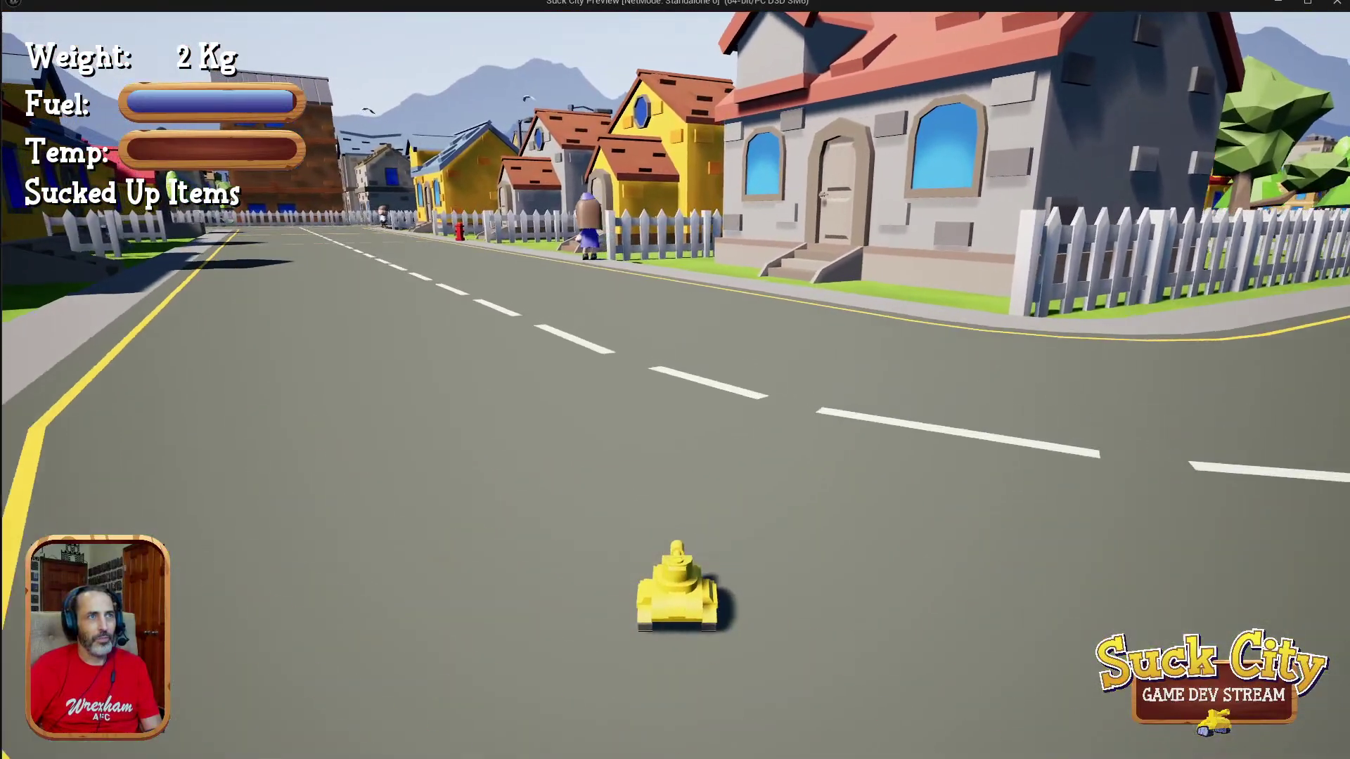
pyautogui.press('w')
pyautogui.press('w')
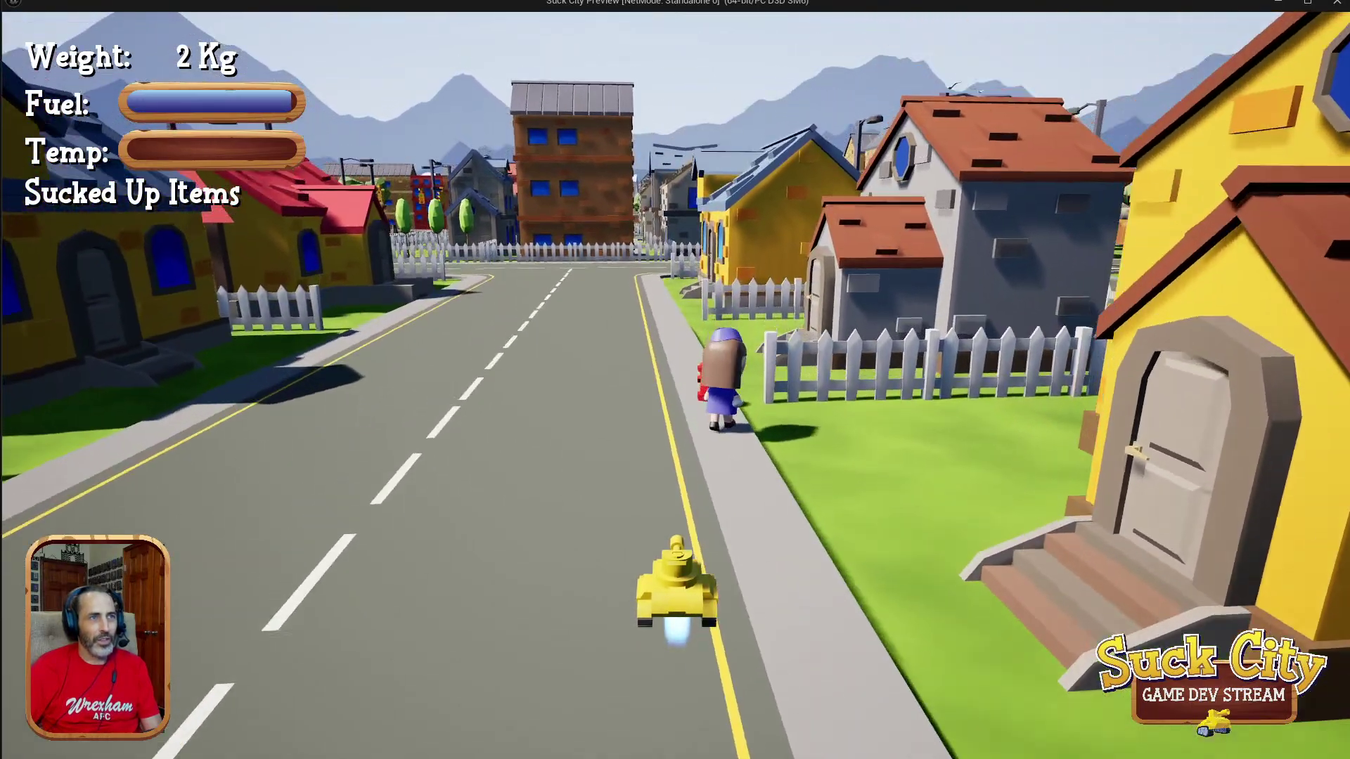
pyautogui.press('w')
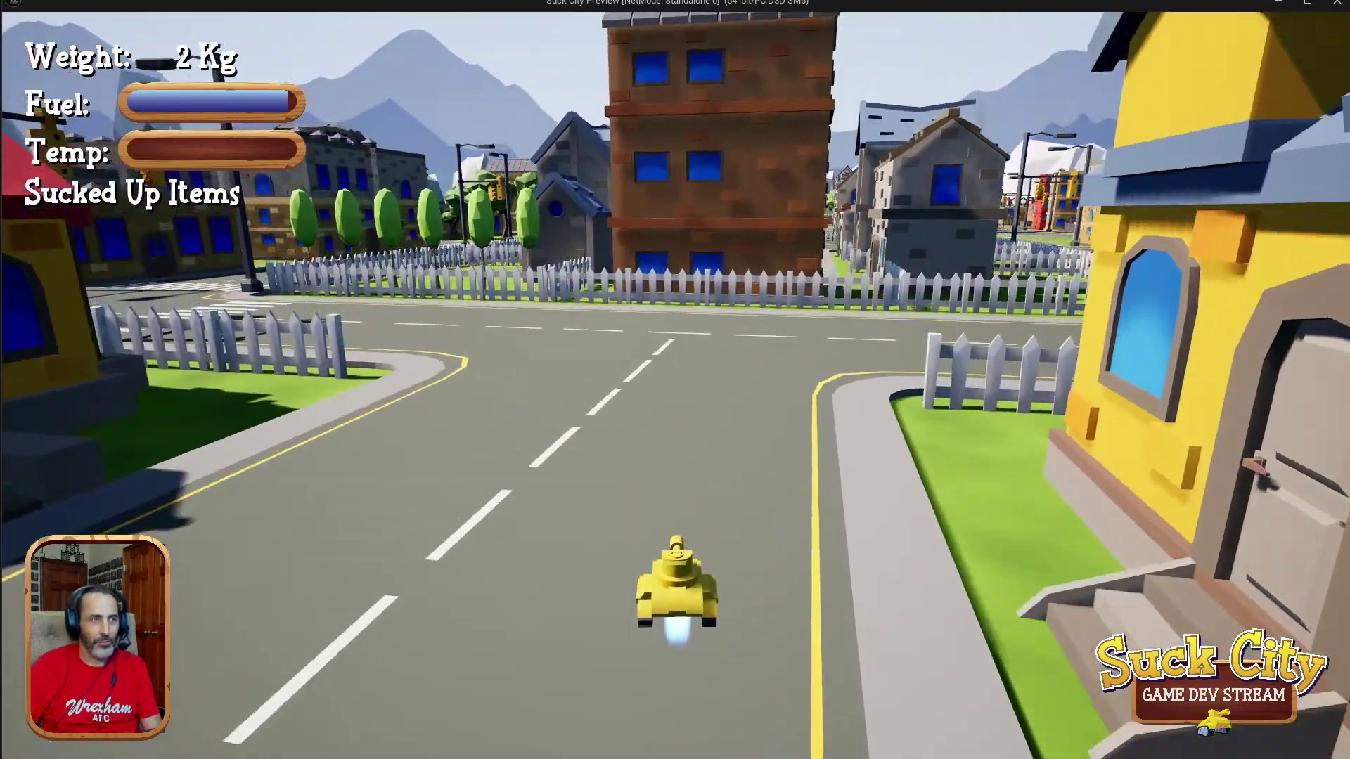
# Move the tank onto the pavement behind the pedestrian in purple and continue to the traffic-light intersection.
pyautogui.press('w')
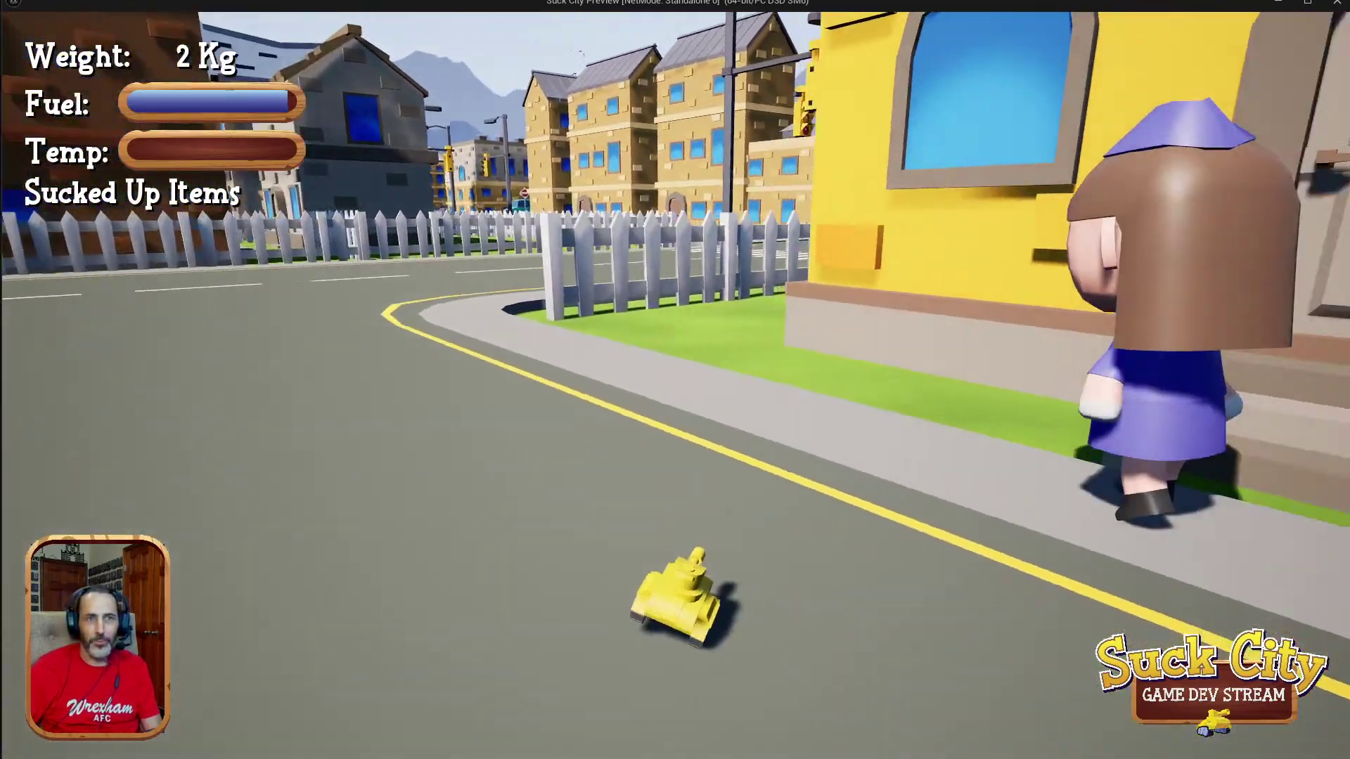
pyautogui.press('w')
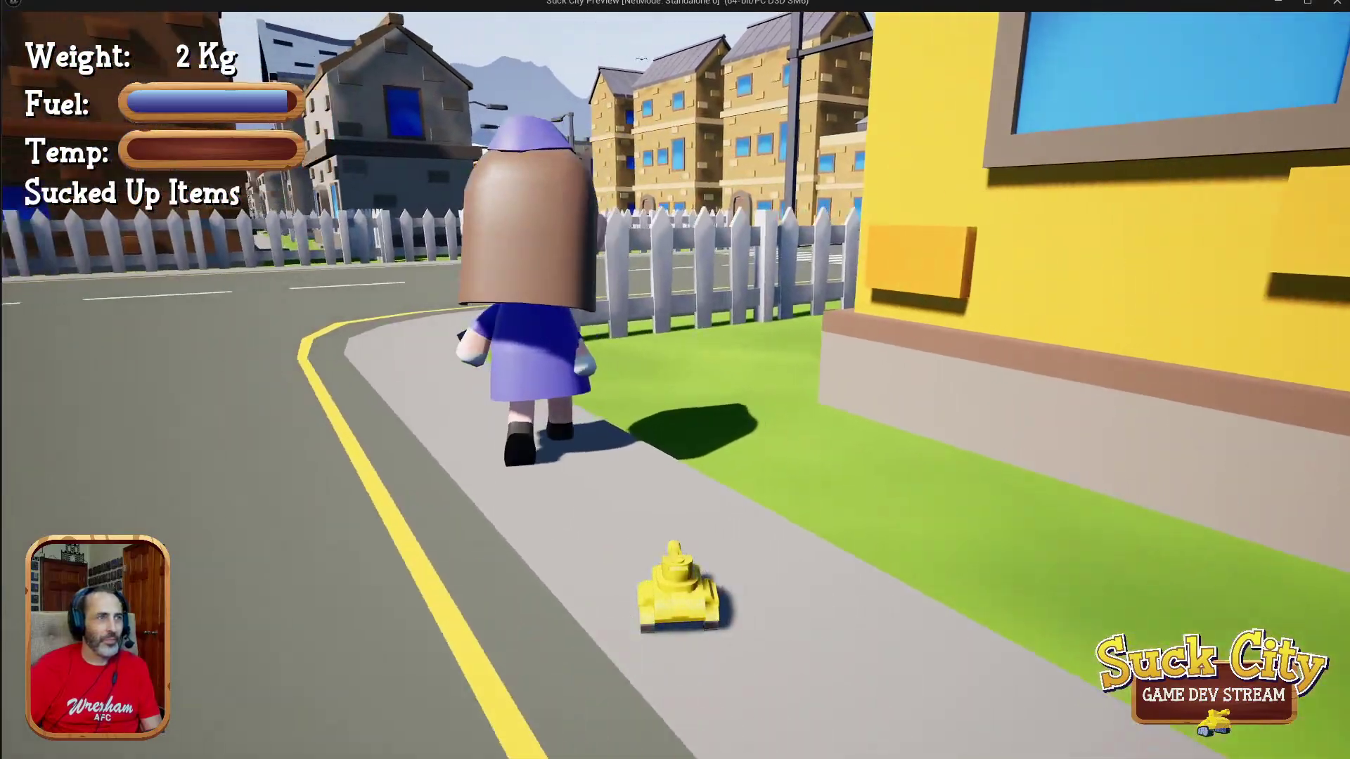
pyautogui.press('space')
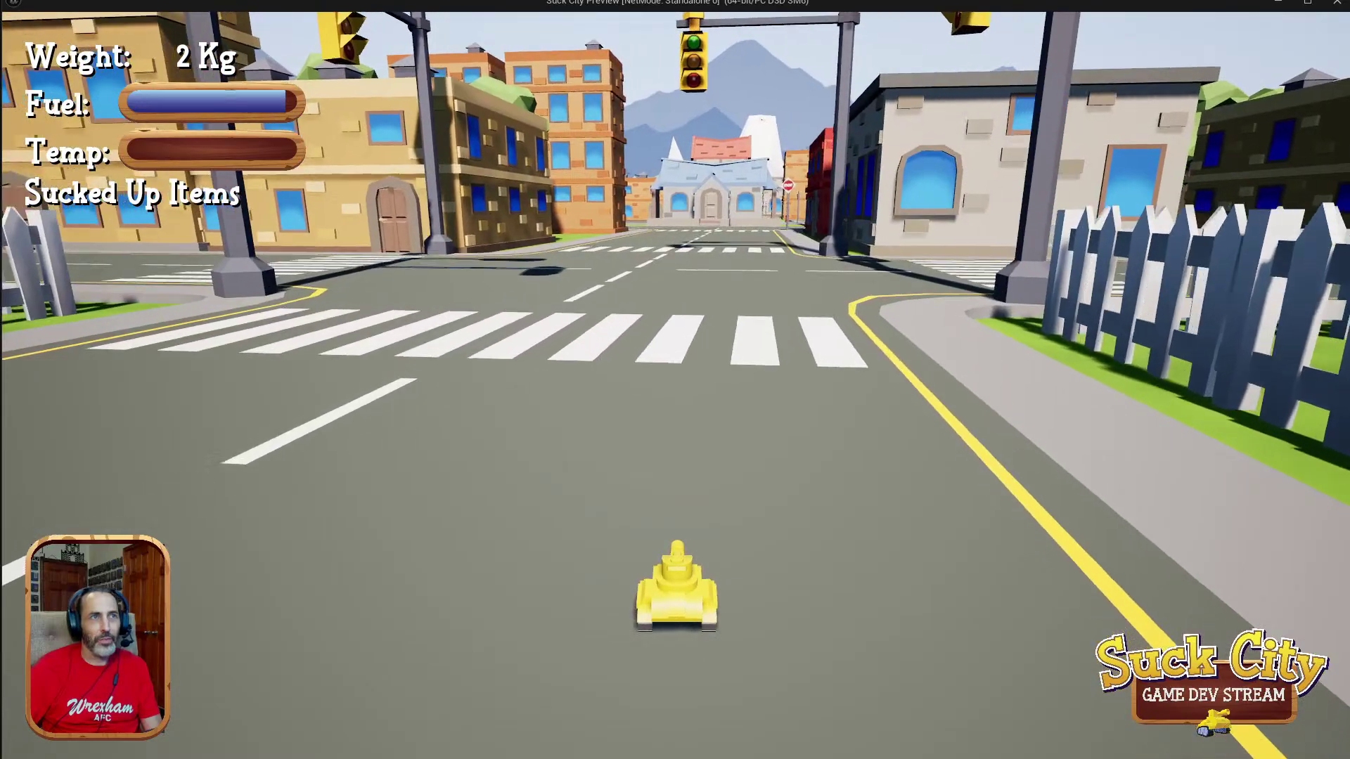
# Steer the tank through the traffic-light intersection, around the corner post and onto the far zebra crossing.
pyautogui.press('w')
pyautogui.press('d')
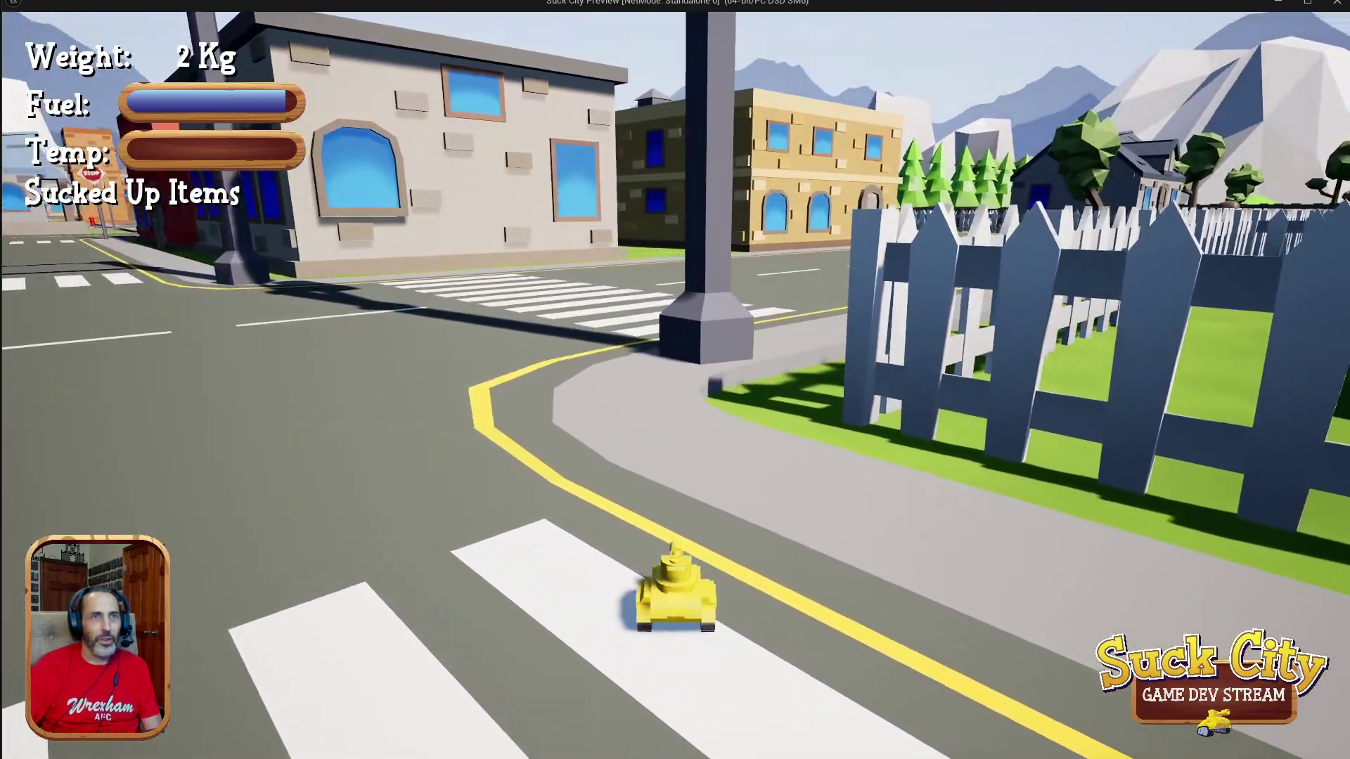
pyautogui.press('w')
pyautogui.press('a')
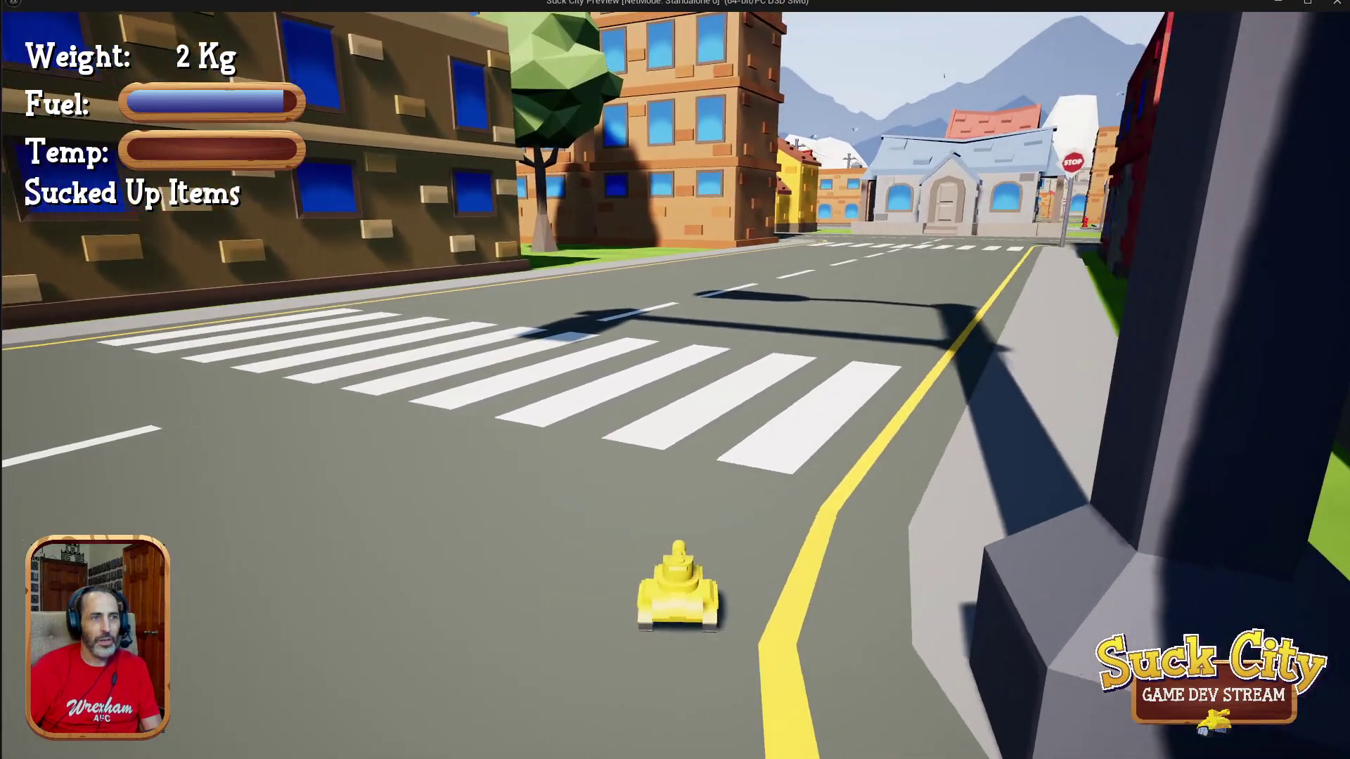
pyautogui.press('w')
pyautogui.press('d')
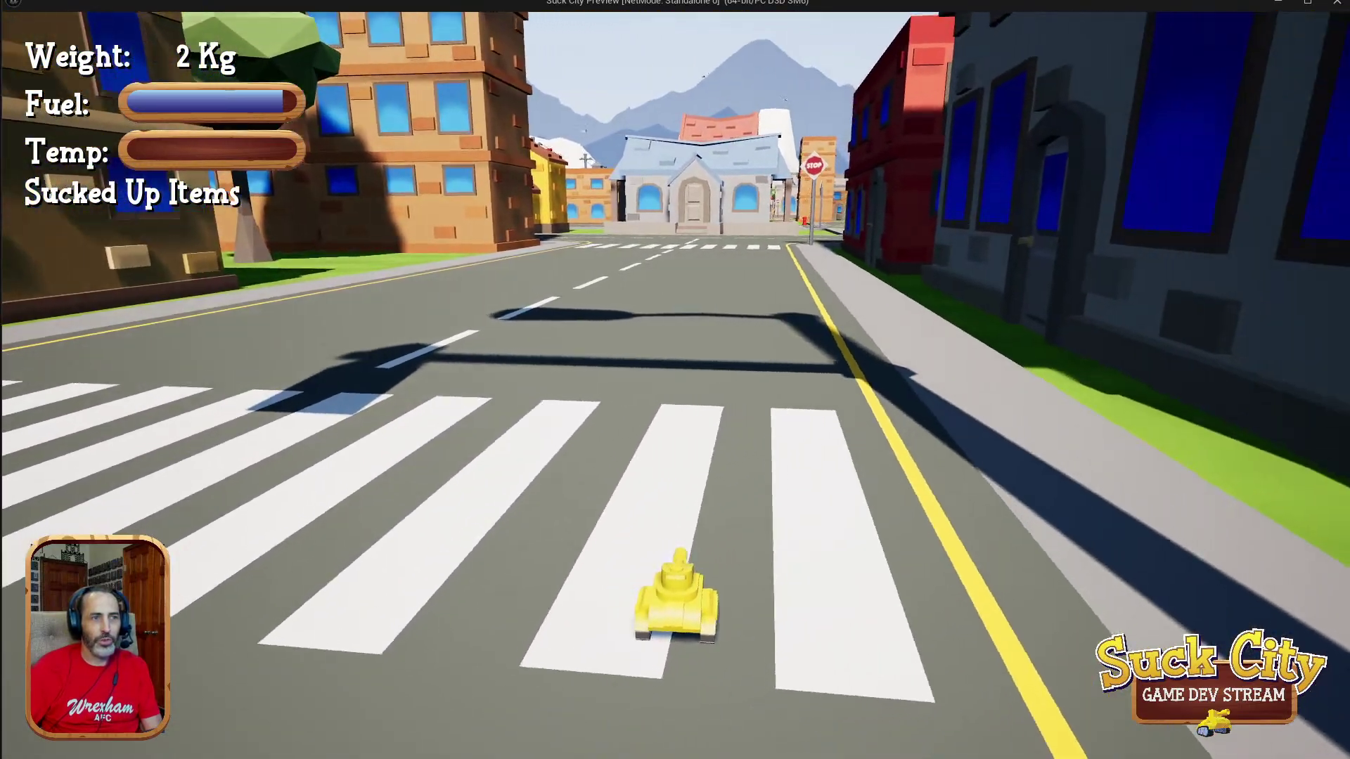
# Look around the intersection from the tank, then drive over the zebra crossing towards the blue-roofed house.
pyautogui.press('a')
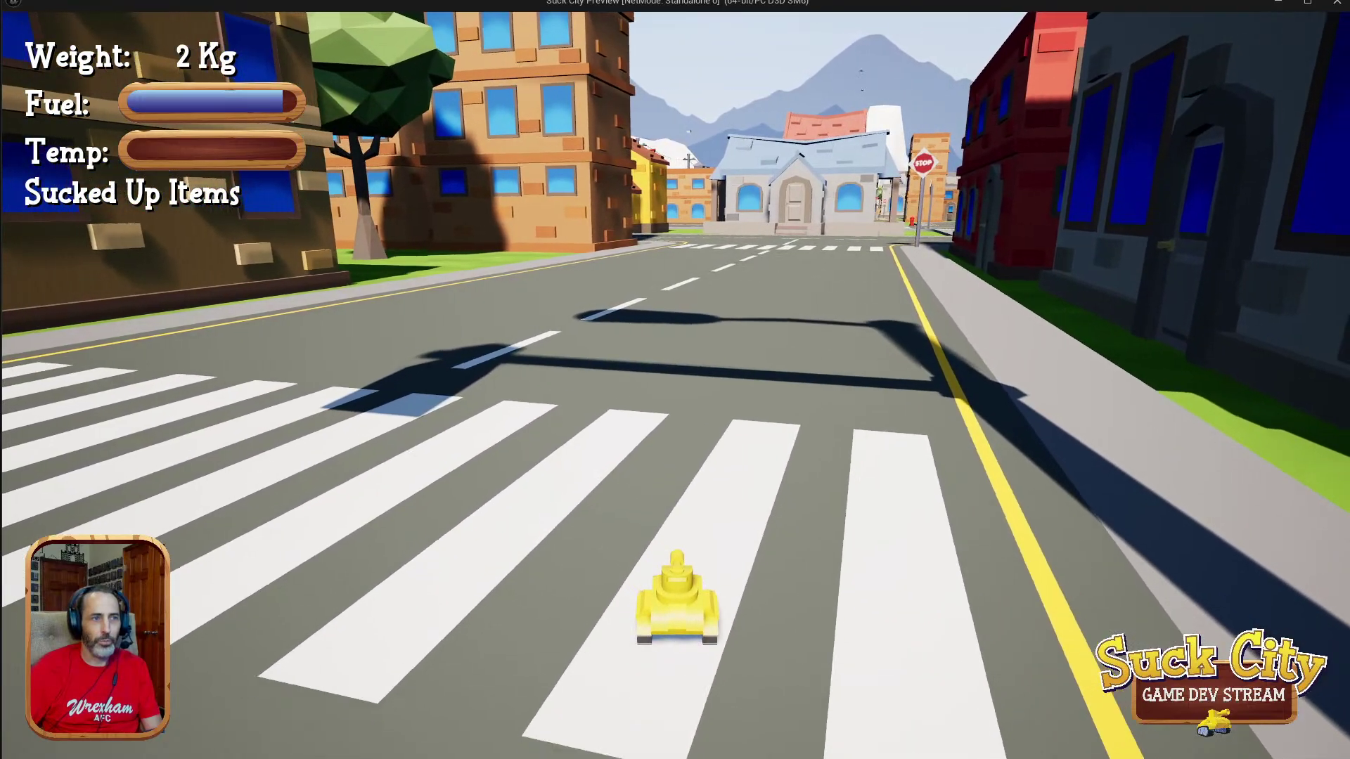
pyautogui.press('a')
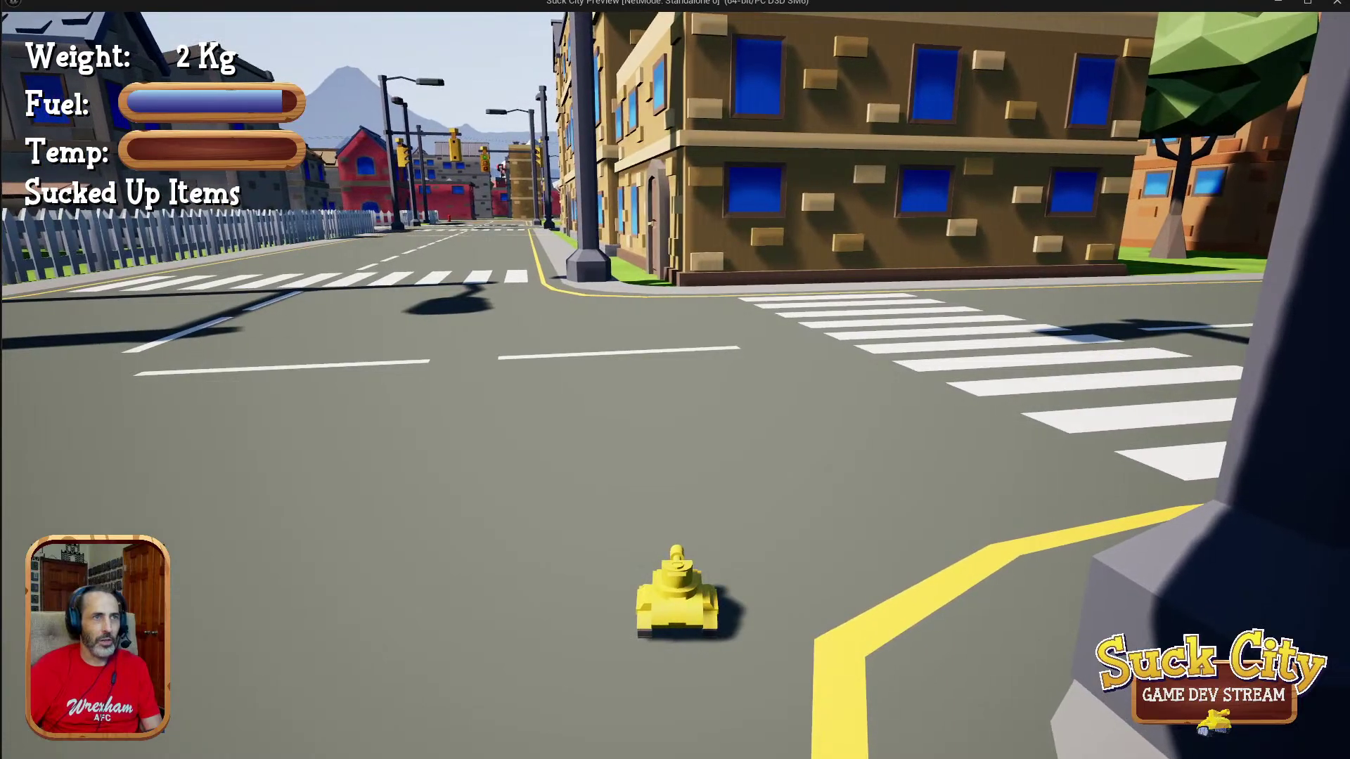
pyautogui.press('a')
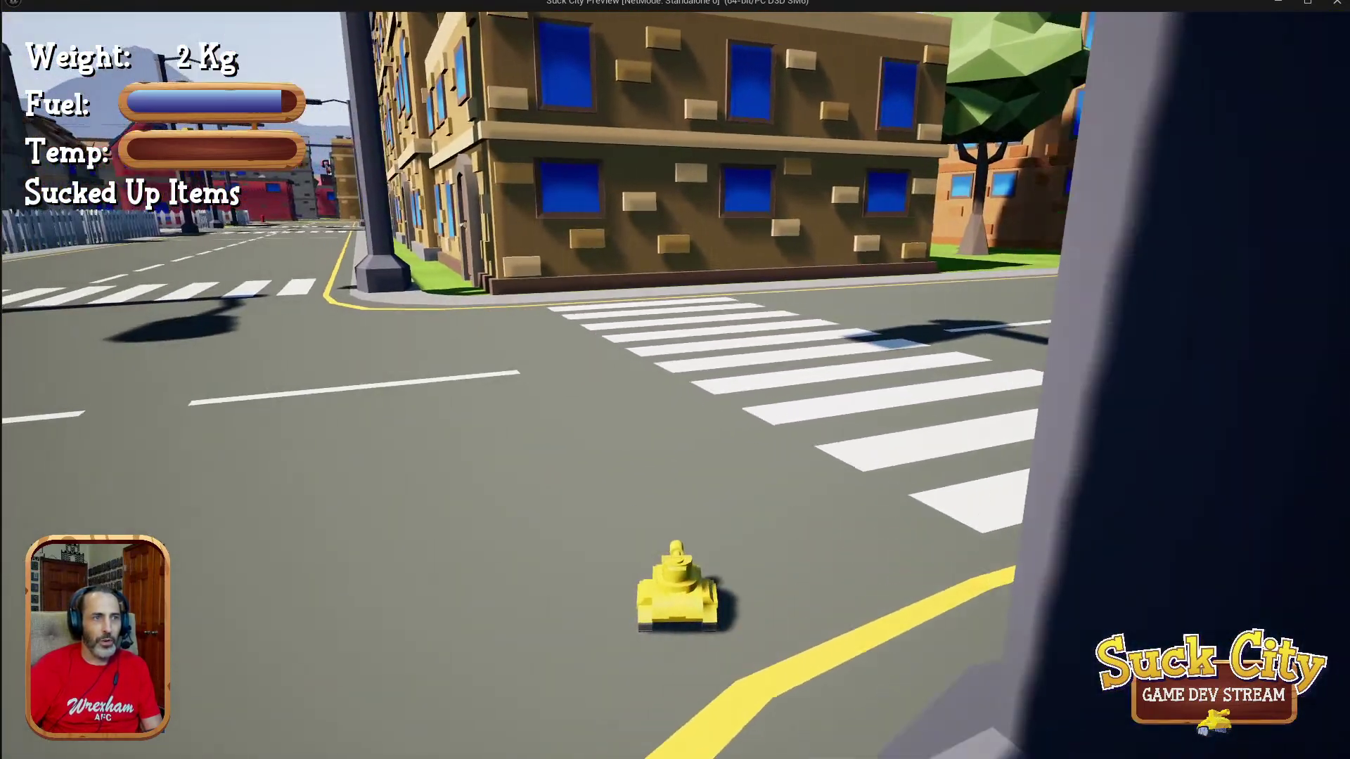
pyautogui.press('w')
pyautogui.press('d')
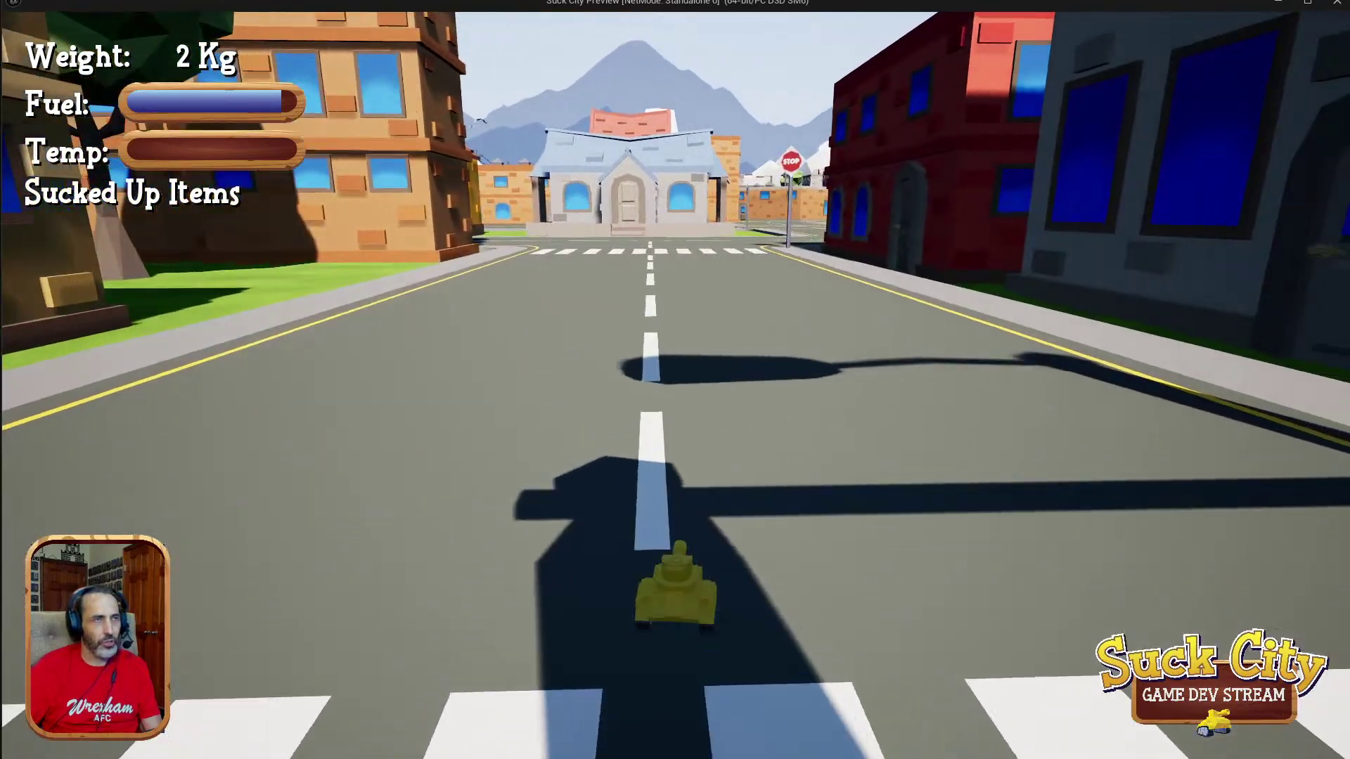
# Drive past the stop sign and turn left at the junction in front of the blue-roofed house.
pyautogui.press('w')
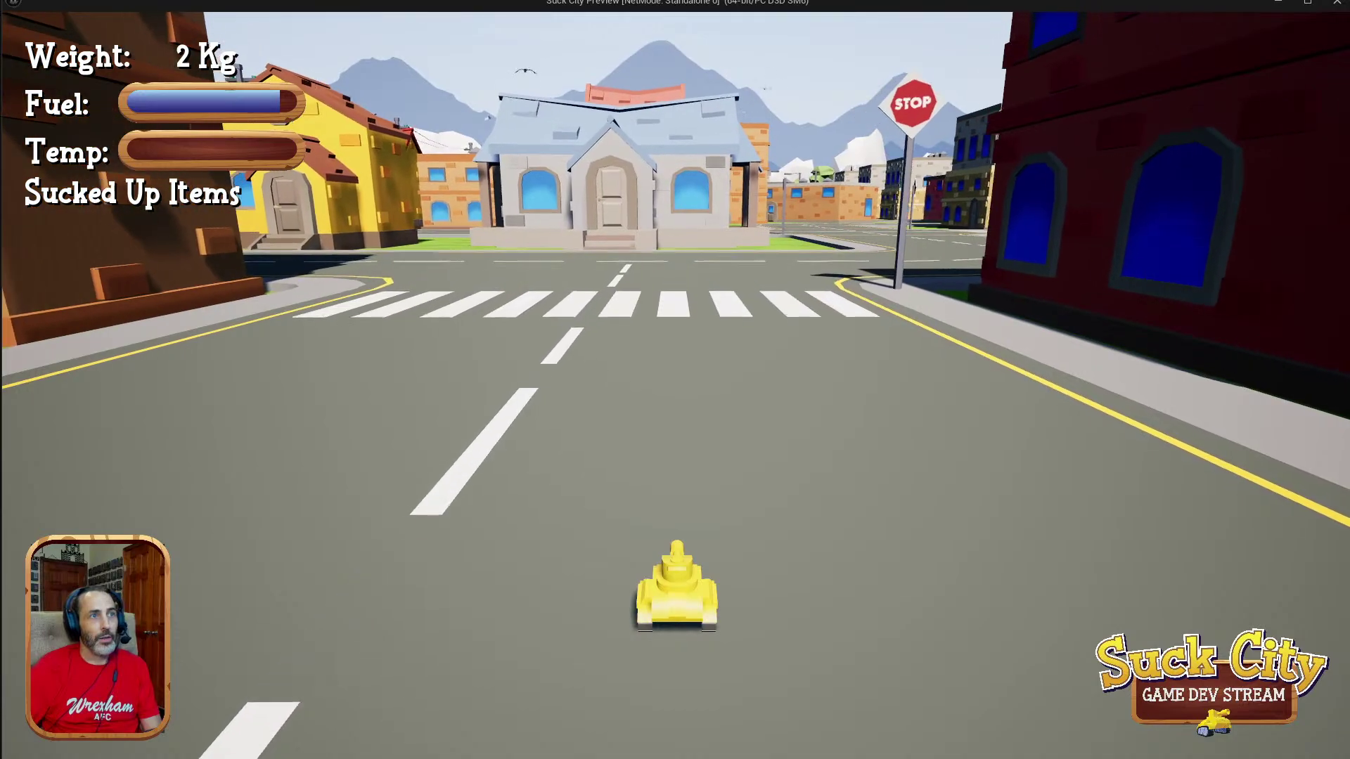
pyautogui.press('w')
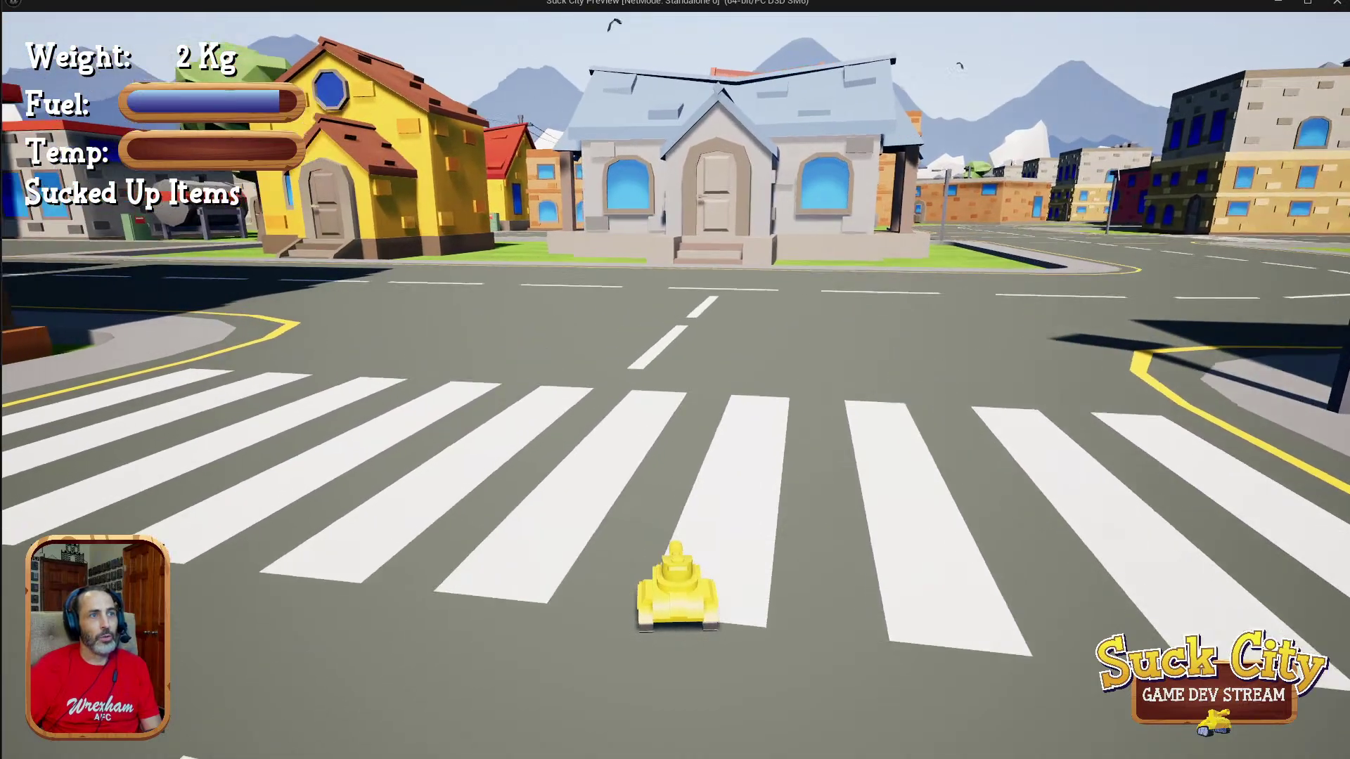
pyautogui.press('w')
pyautogui.press('a')
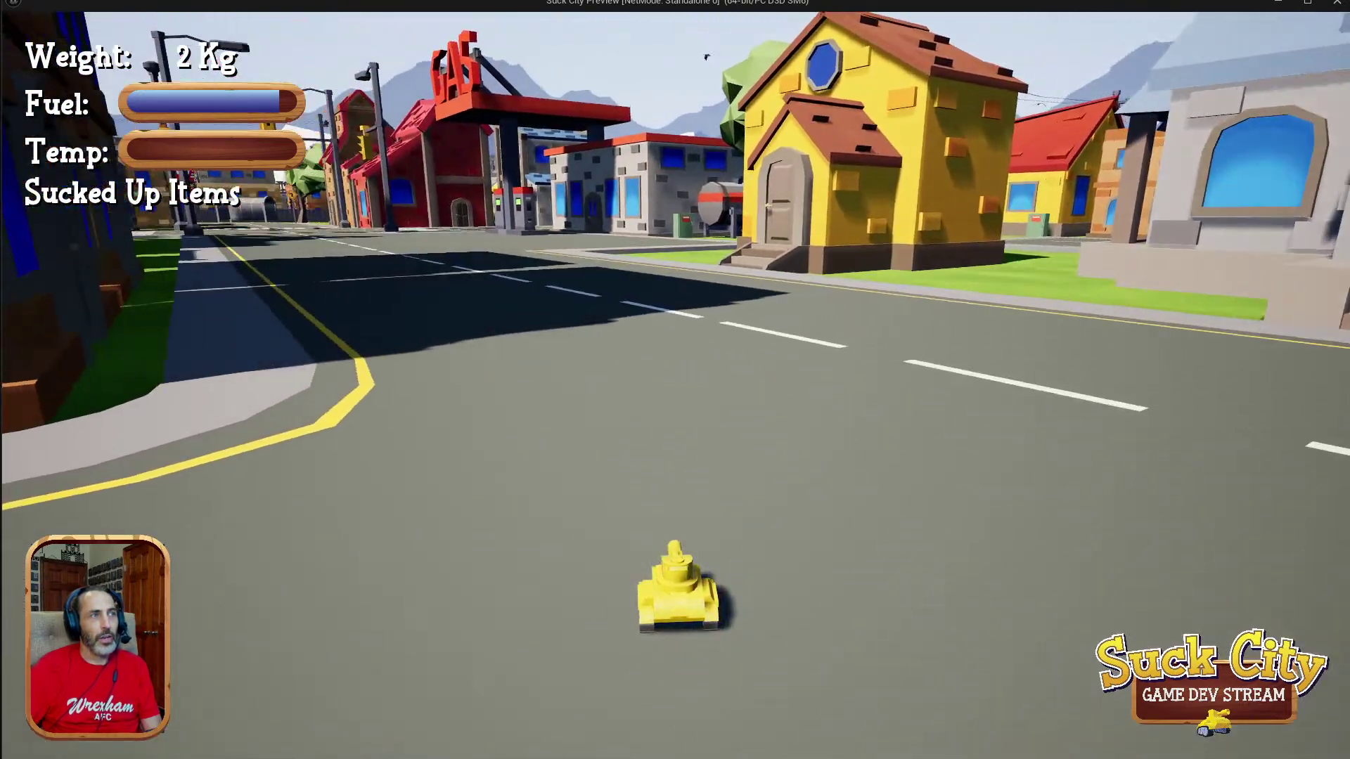
# Drive the tank along the shaded road past the yellow house to the petrol station entrance.
pyautogui.press('w')
pyautogui.press('a')
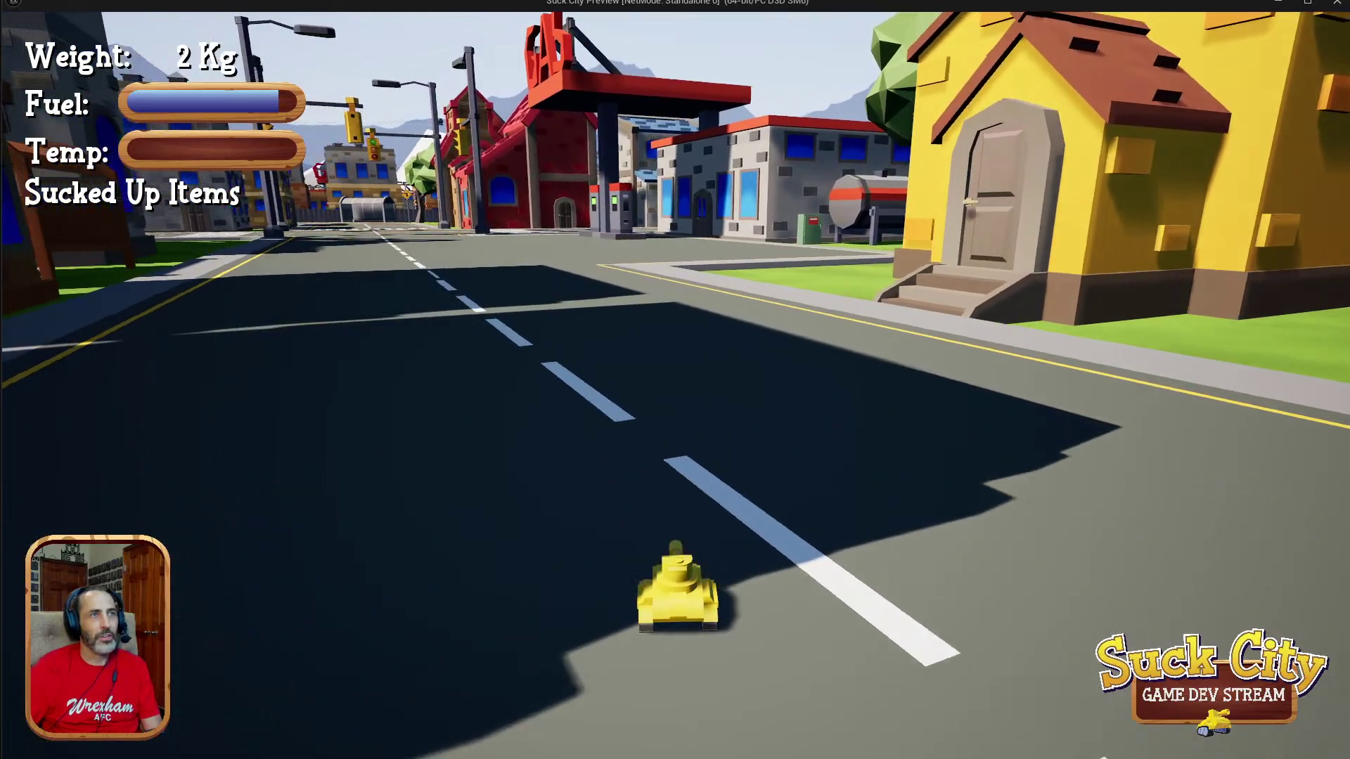
pyautogui.press('w')
pyautogui.press('a')
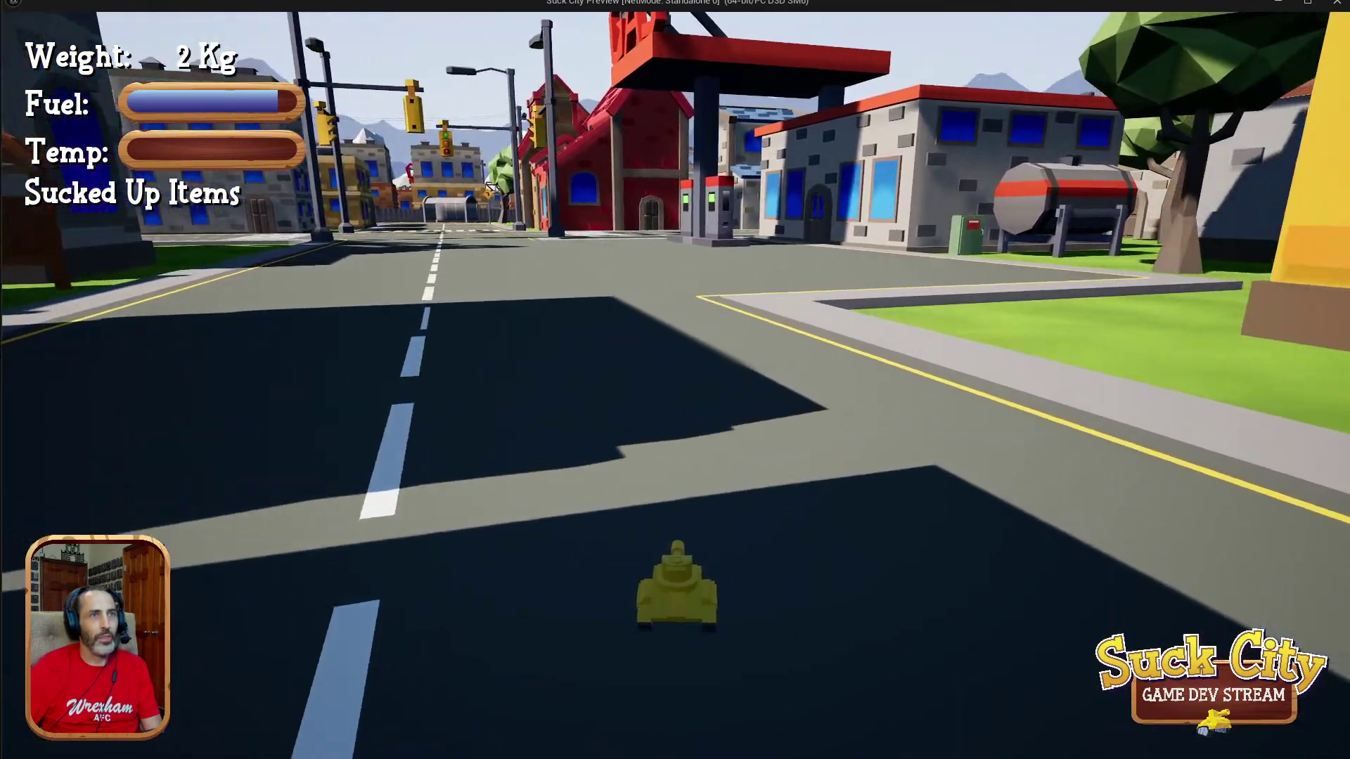
pyautogui.press('w')
pyautogui.press('d')
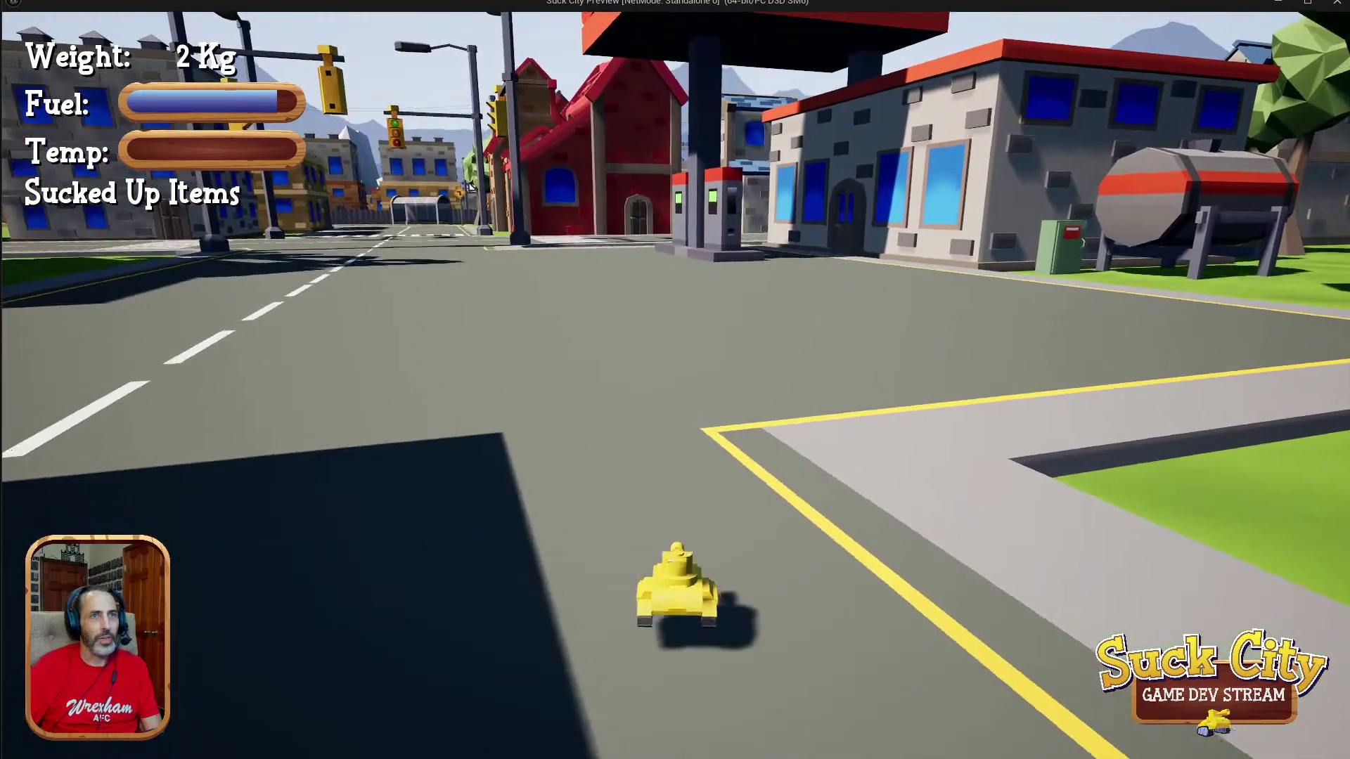
# Cross the petrol station forecourt and bring the tank alongside the fuel pumps.
pyautogui.press('w')
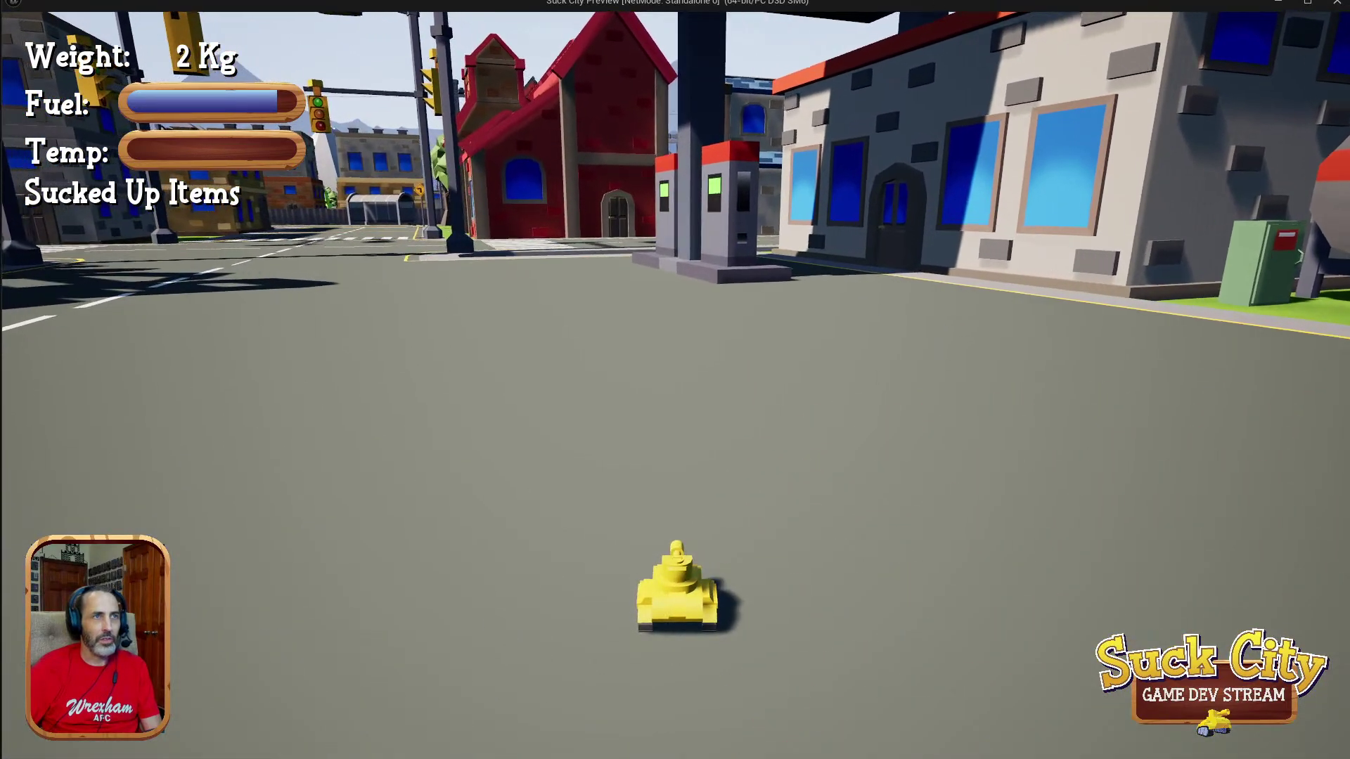
pyautogui.press('w')
pyautogui.press('a')
pyautogui.press('w')
pyautogui.press('a')
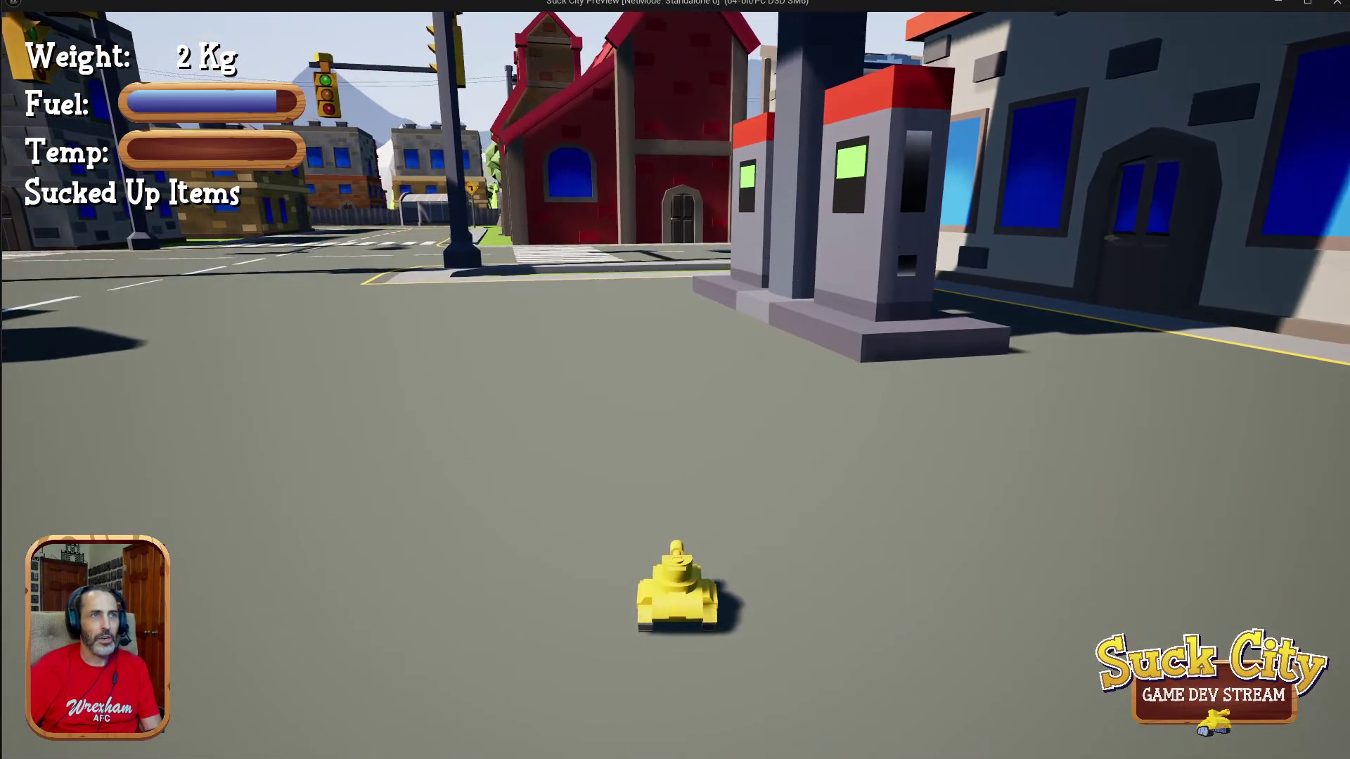
pyautogui.press('w')
pyautogui.press('a')
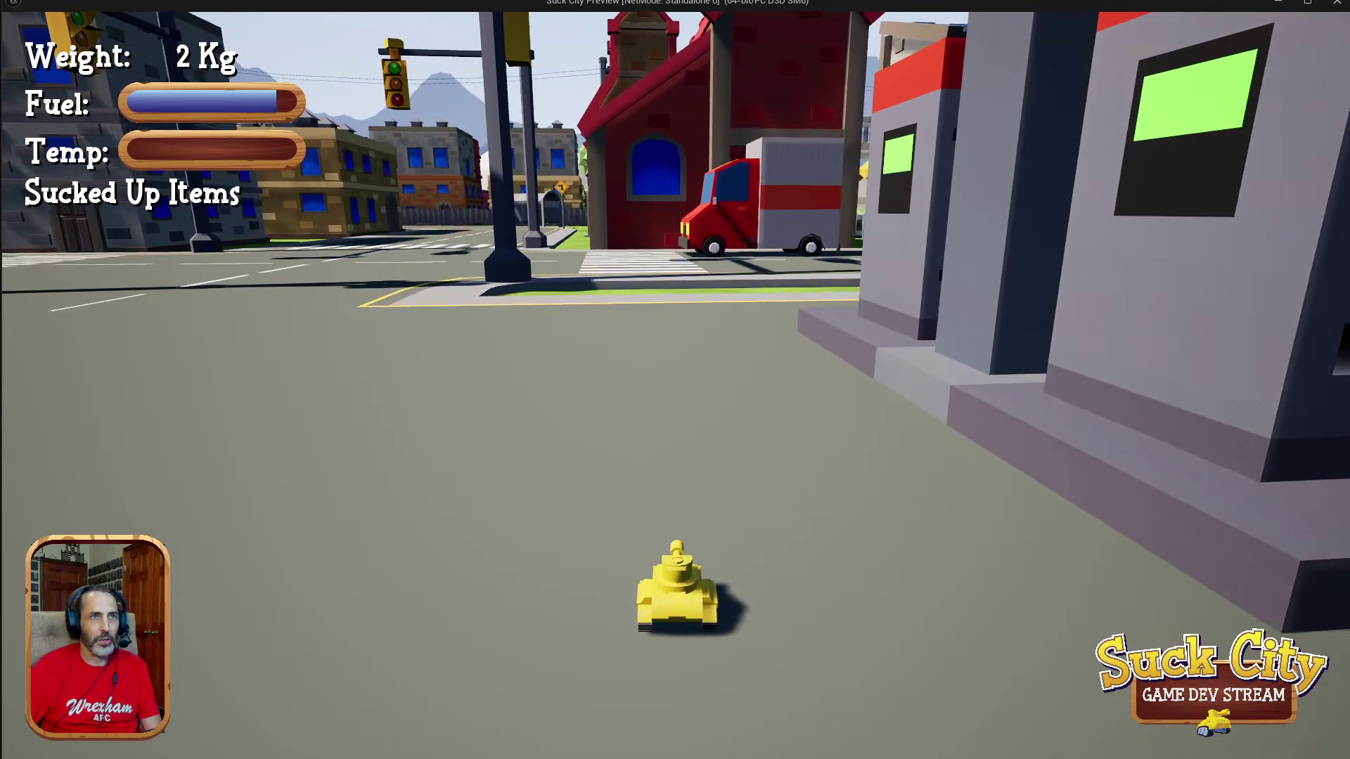
# Round the fuel pumps and hover over the grass verge onto the main road.
pyautogui.press('w')
pyautogui.press('d')
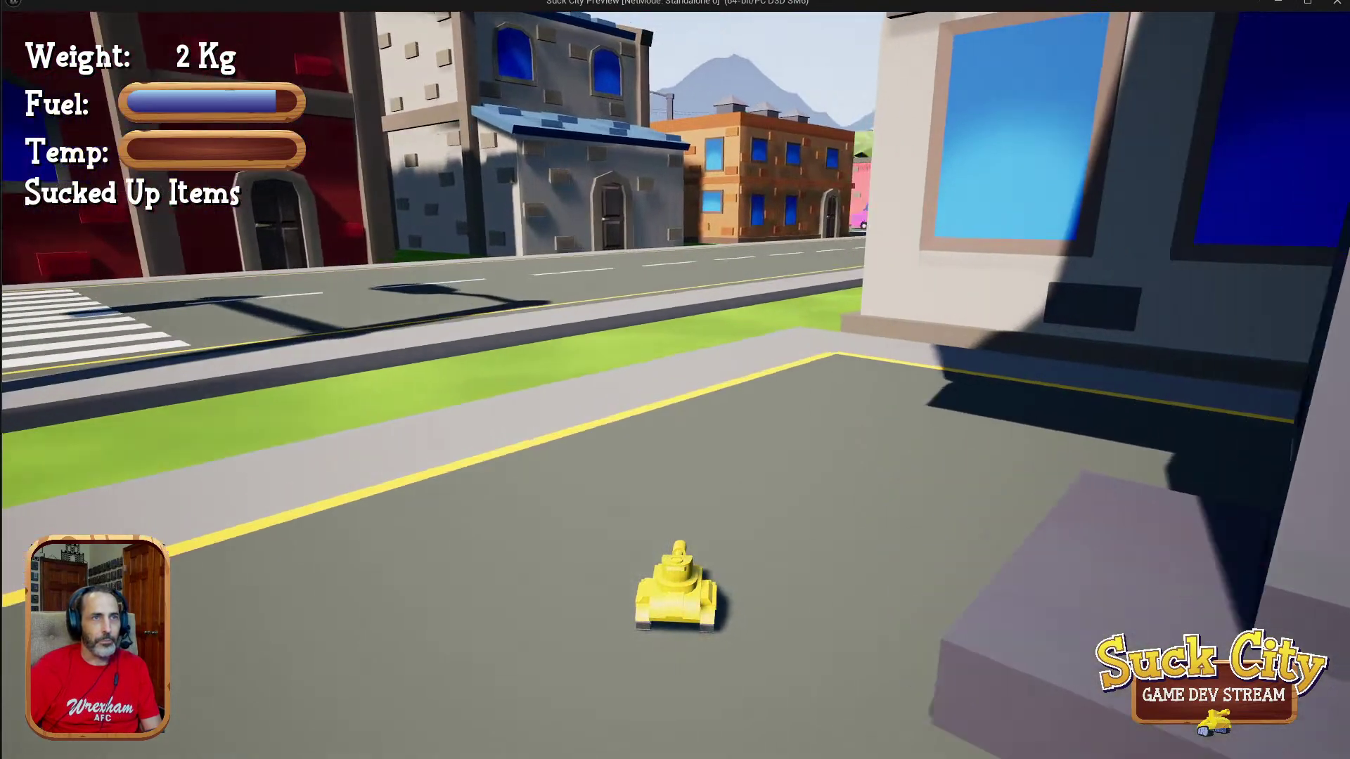
pyautogui.press('w')
pyautogui.press('a')
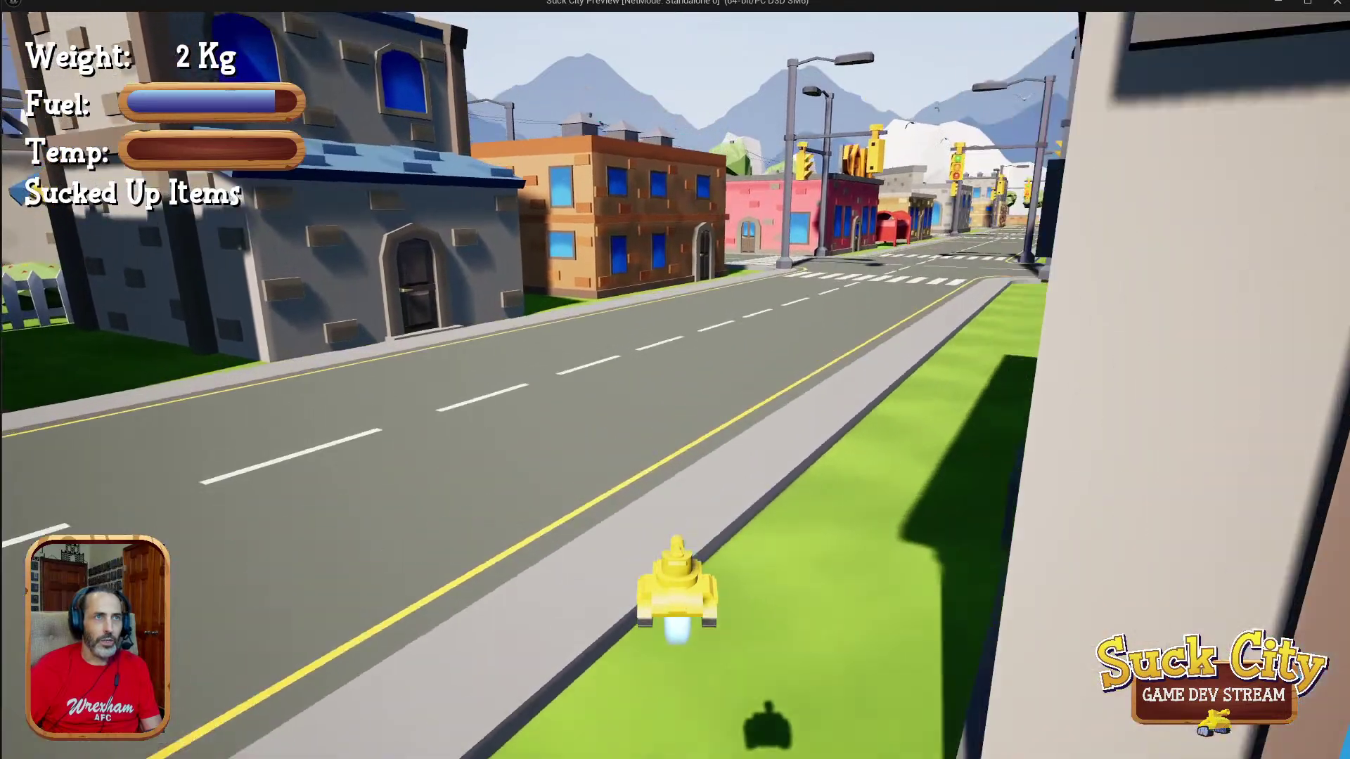
pyautogui.press('w')
pyautogui.press('d')
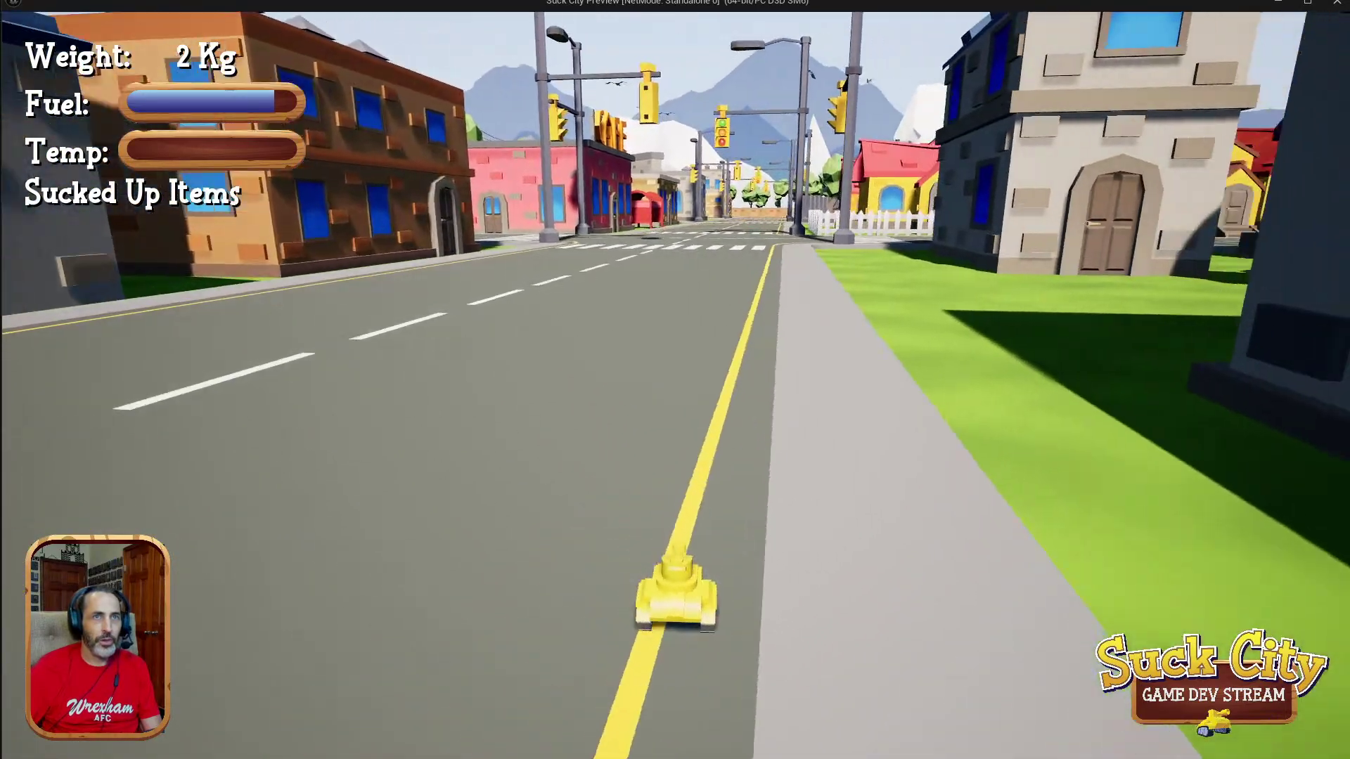
# Drive along the main road towards the traffic lights and lift the tank off the ground.
pyautogui.press('w')
pyautogui.press('a')
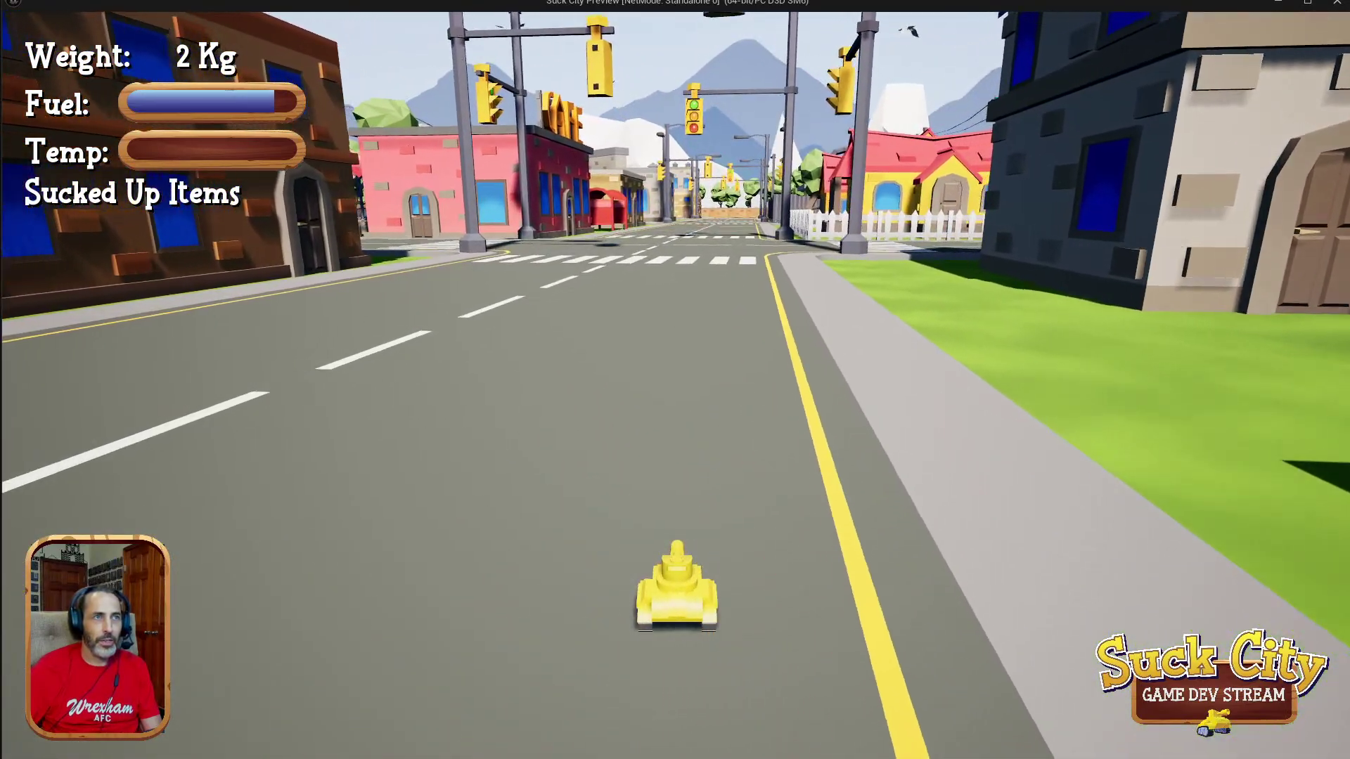
pyautogui.press('w')
pyautogui.press('d')
pyautogui.press('space')
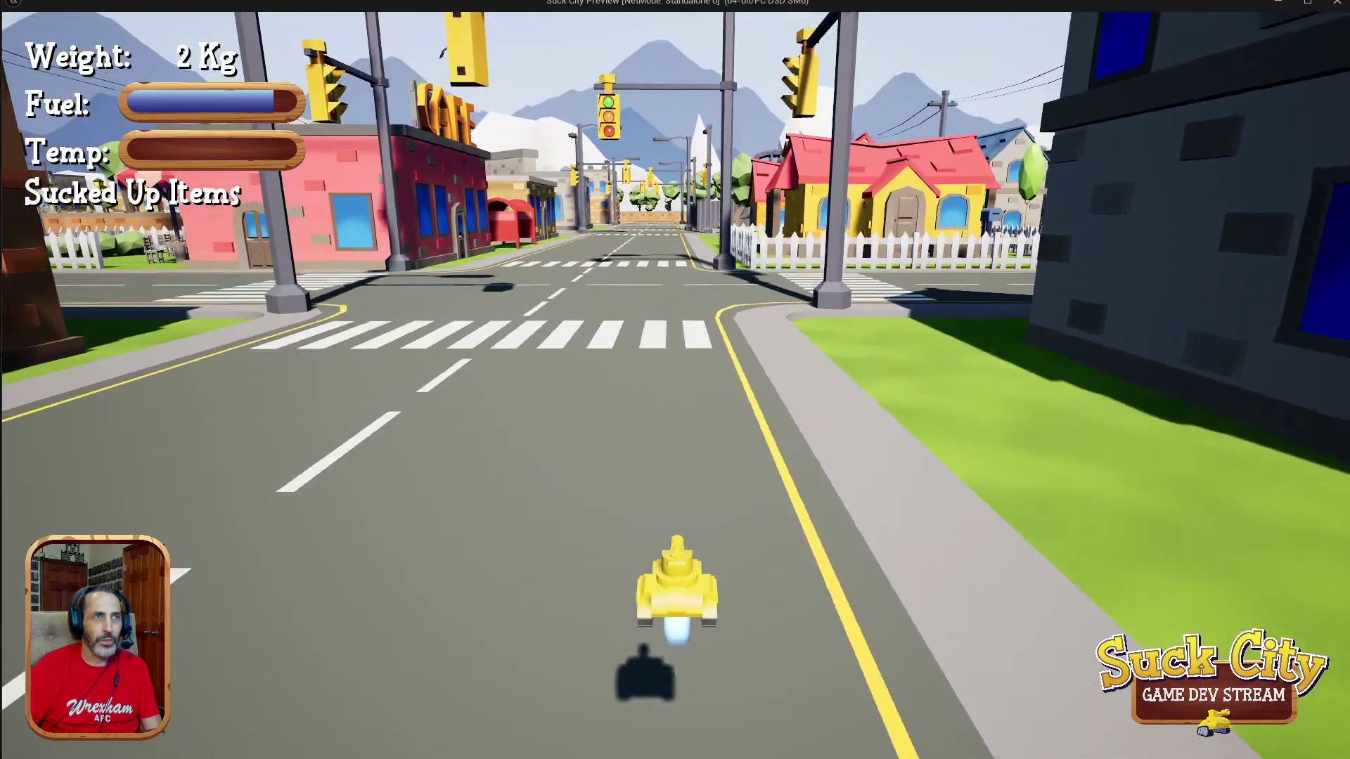
# Fly the tank through the traffic-light intersection and along the street past the red bus shelter.
pyautogui.press('w')
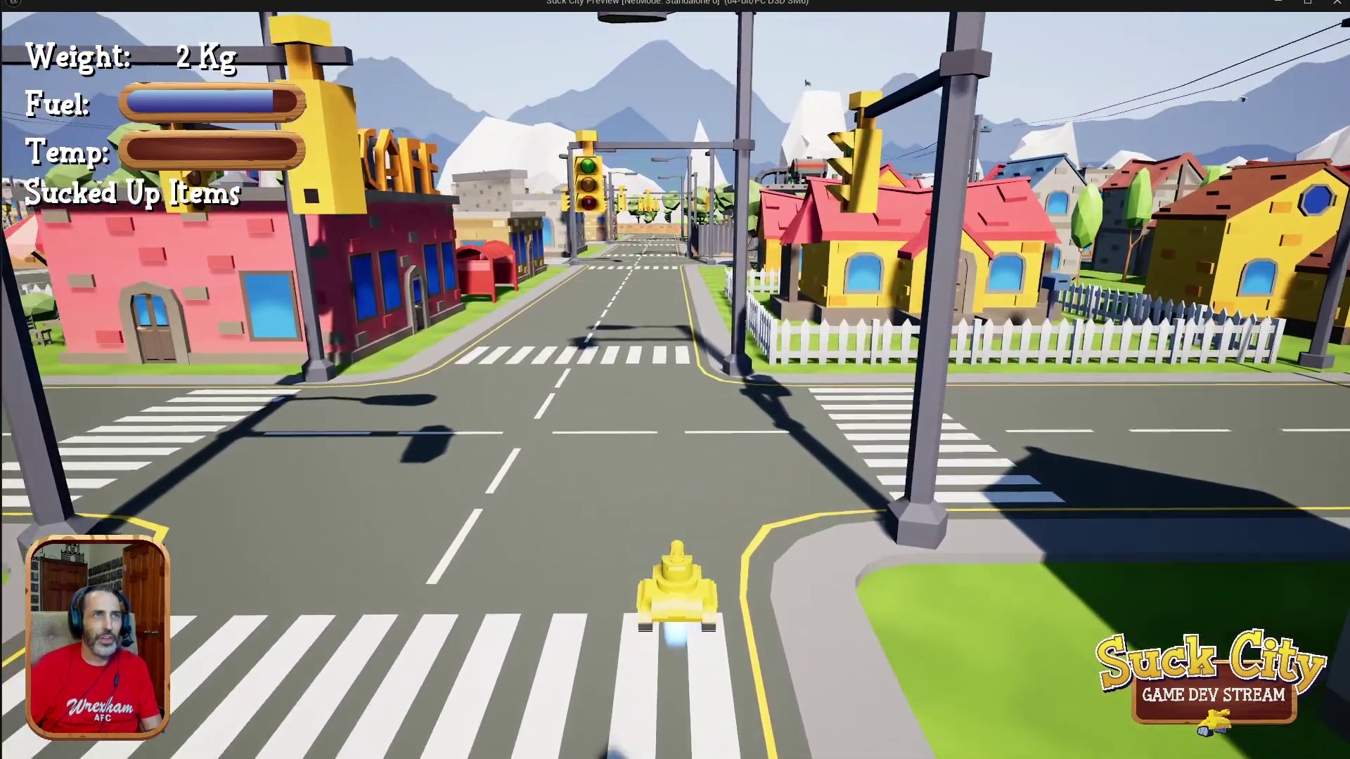
pyautogui.press('w')
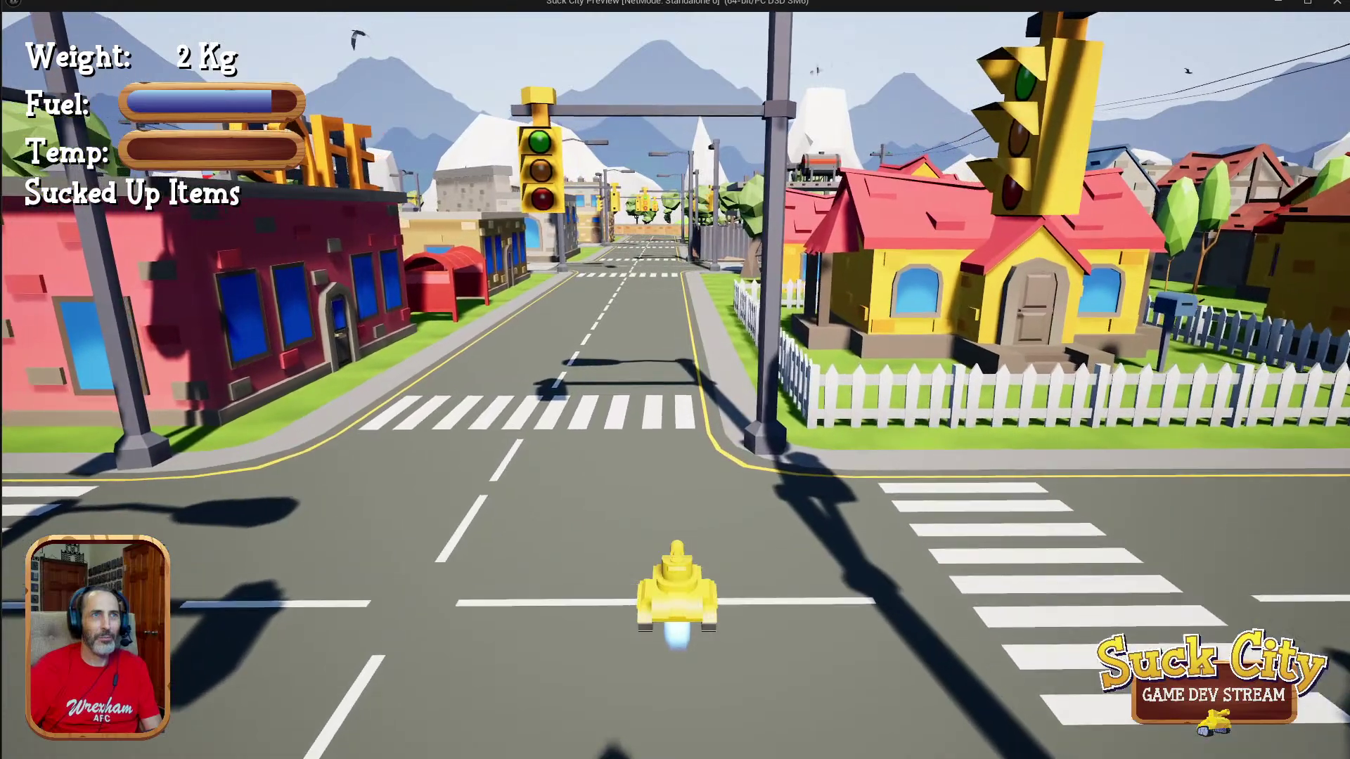
pyautogui.press('w')
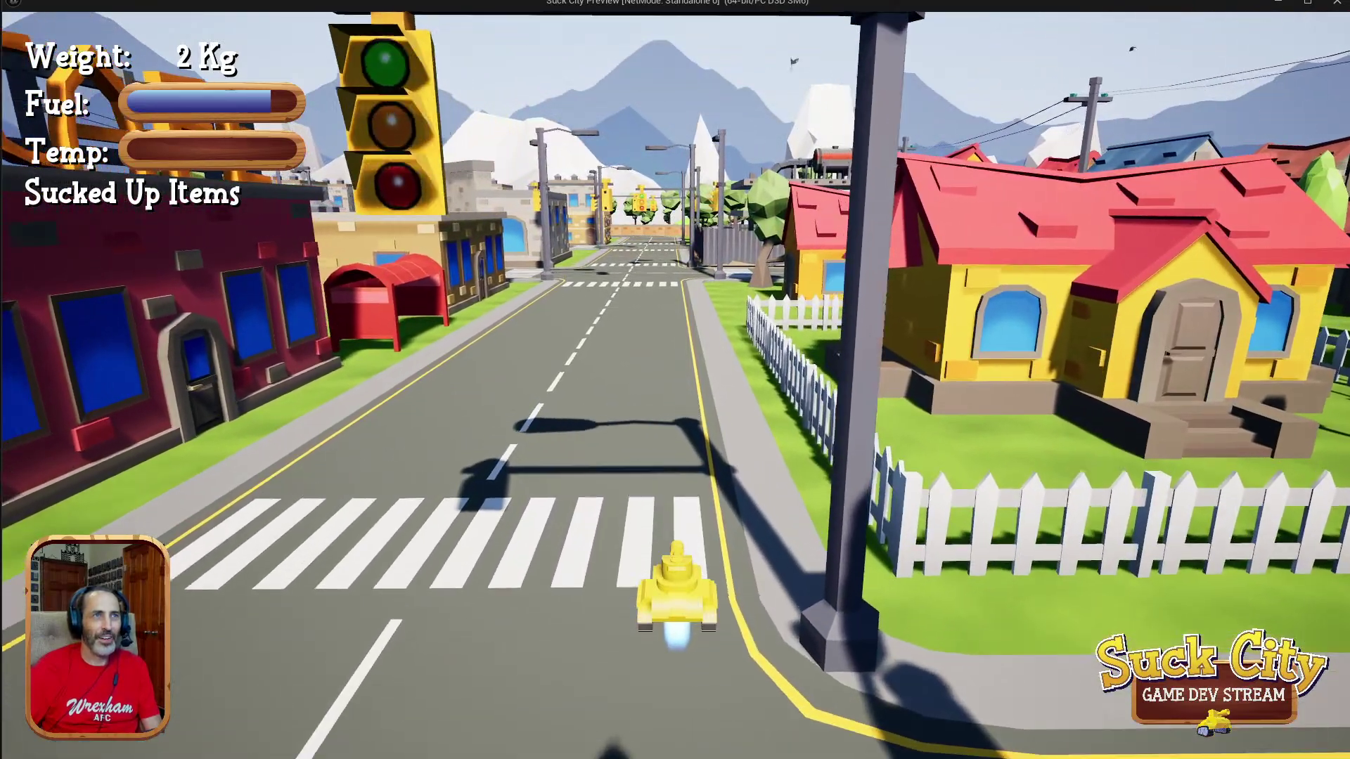
pyautogui.press('w')
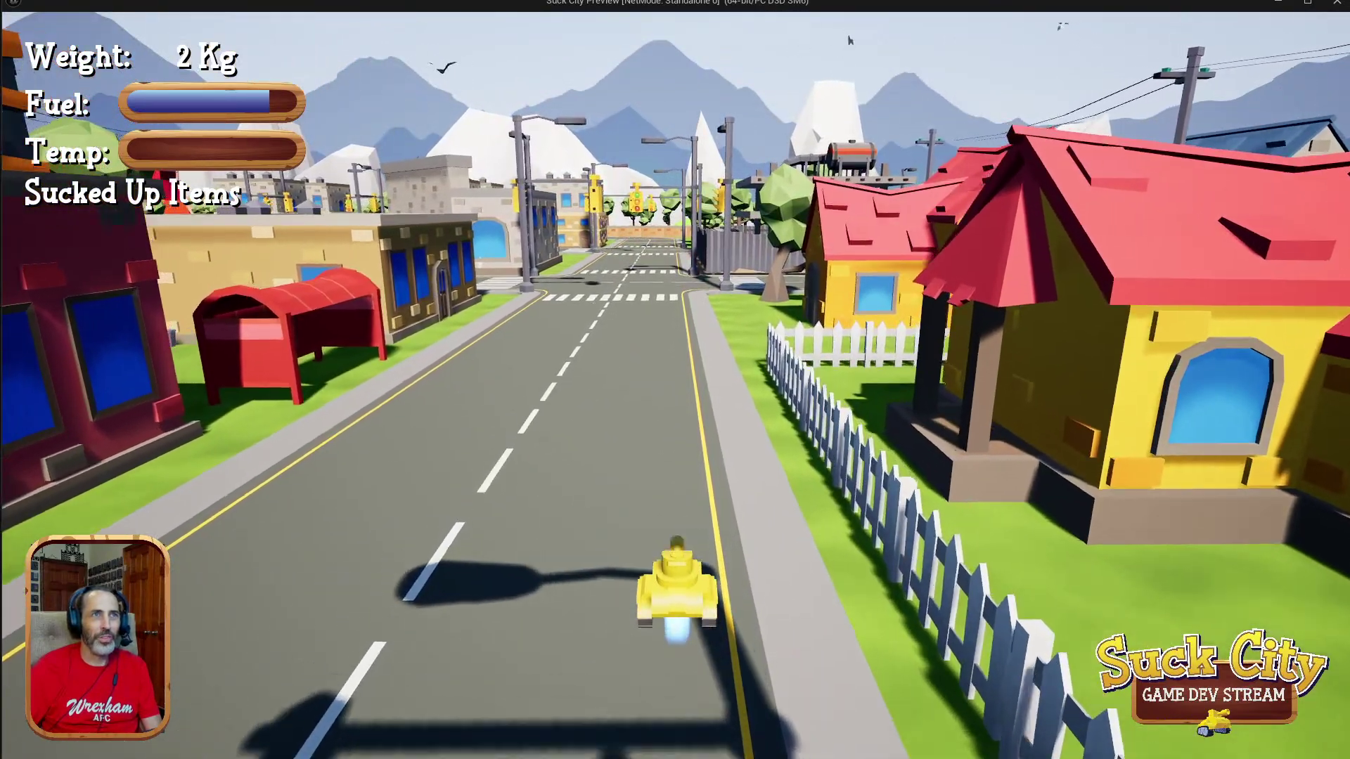
# Fly the tank down the street and round the tree at the corner onto the zebra crossing beside the construction site.
pyautogui.press('w')
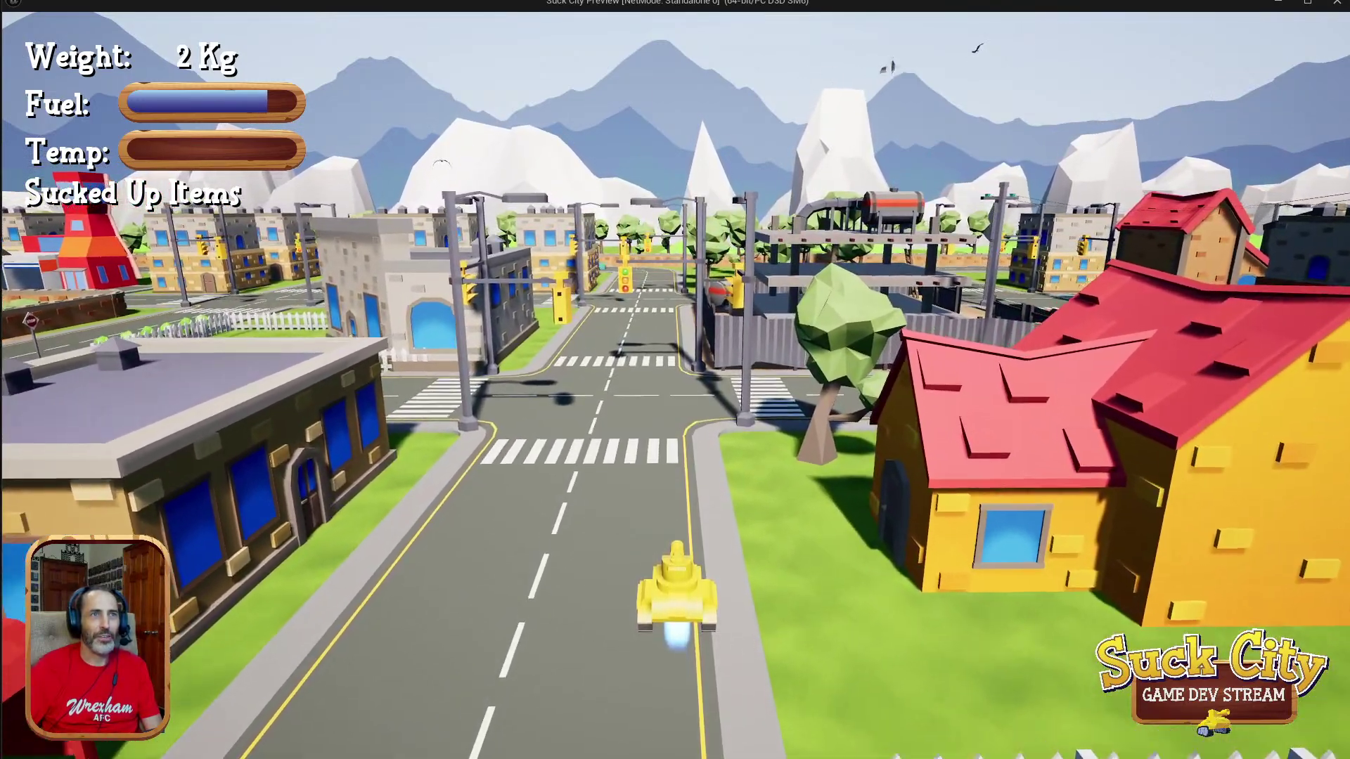
pyautogui.press('w')
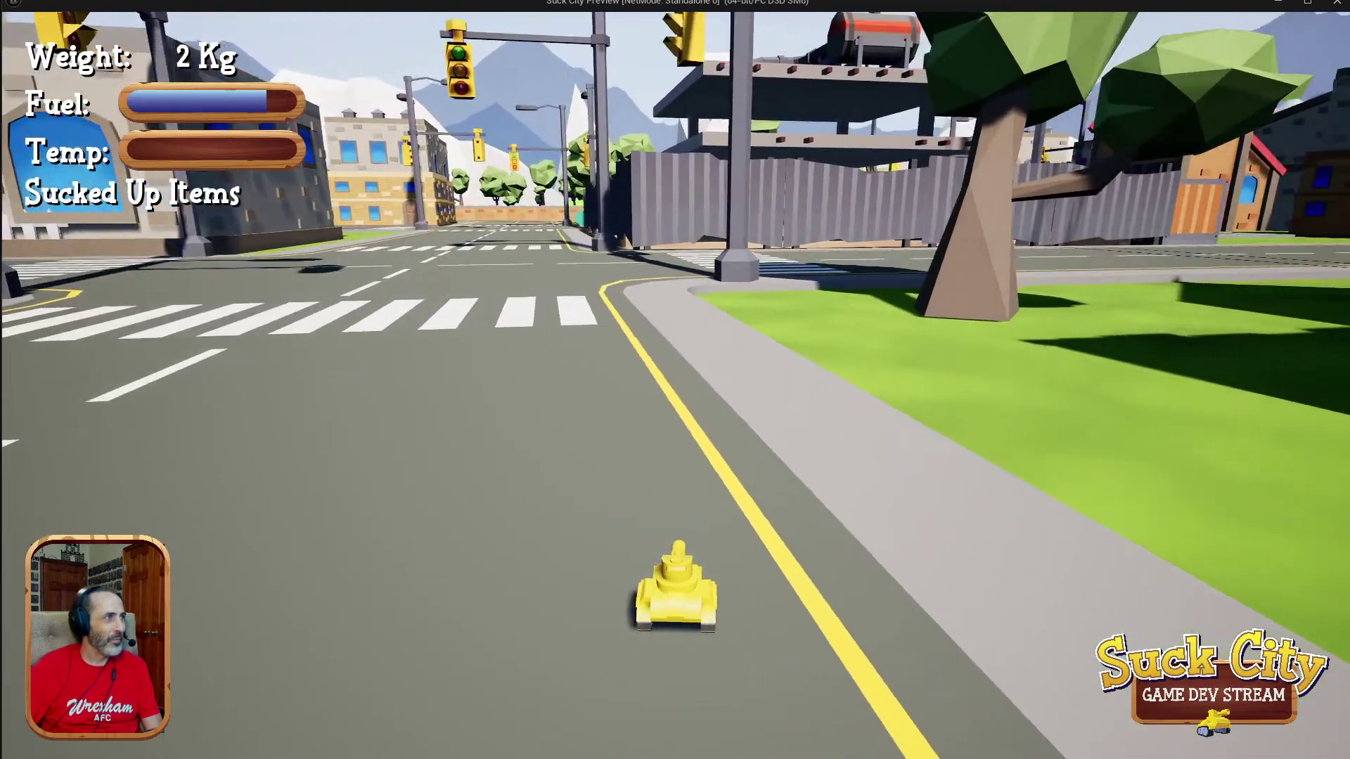
pyautogui.press('w')
pyautogui.press('space')
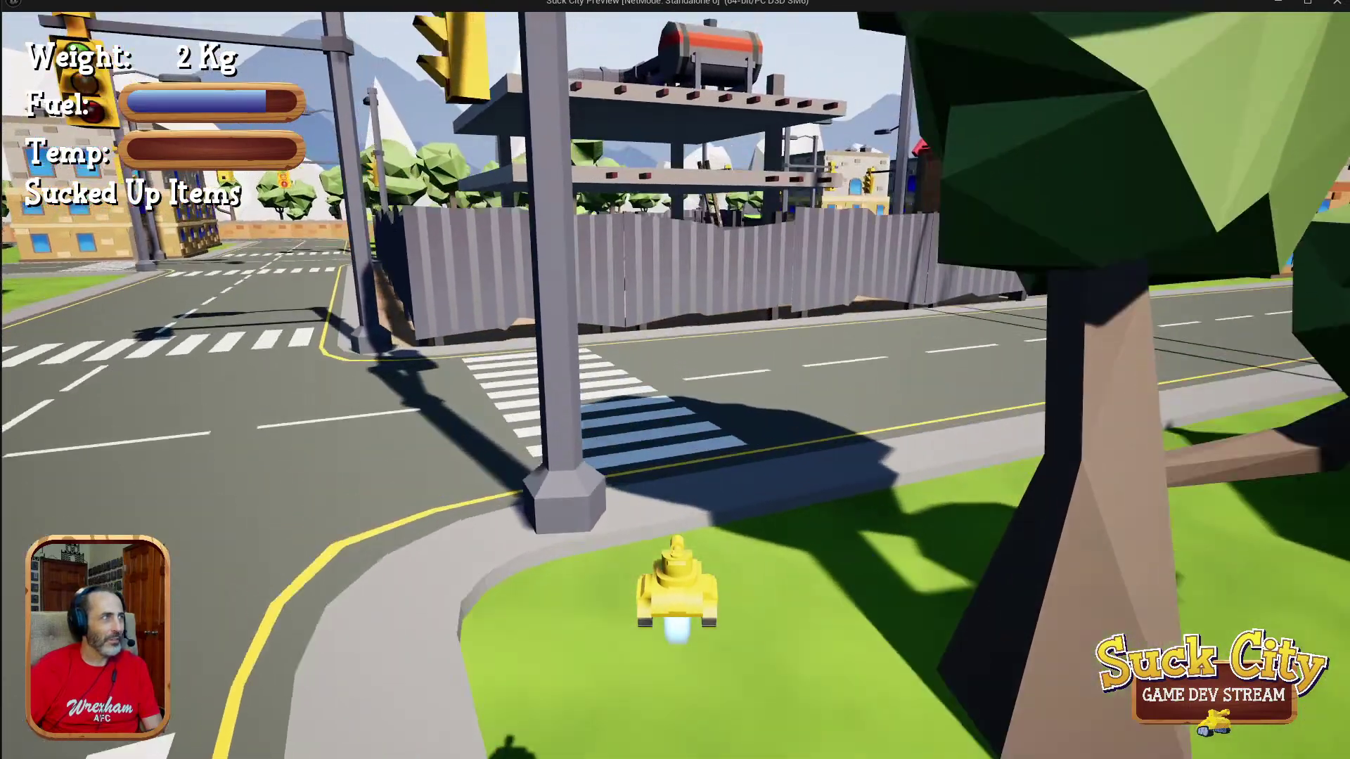
pyautogui.press('w')
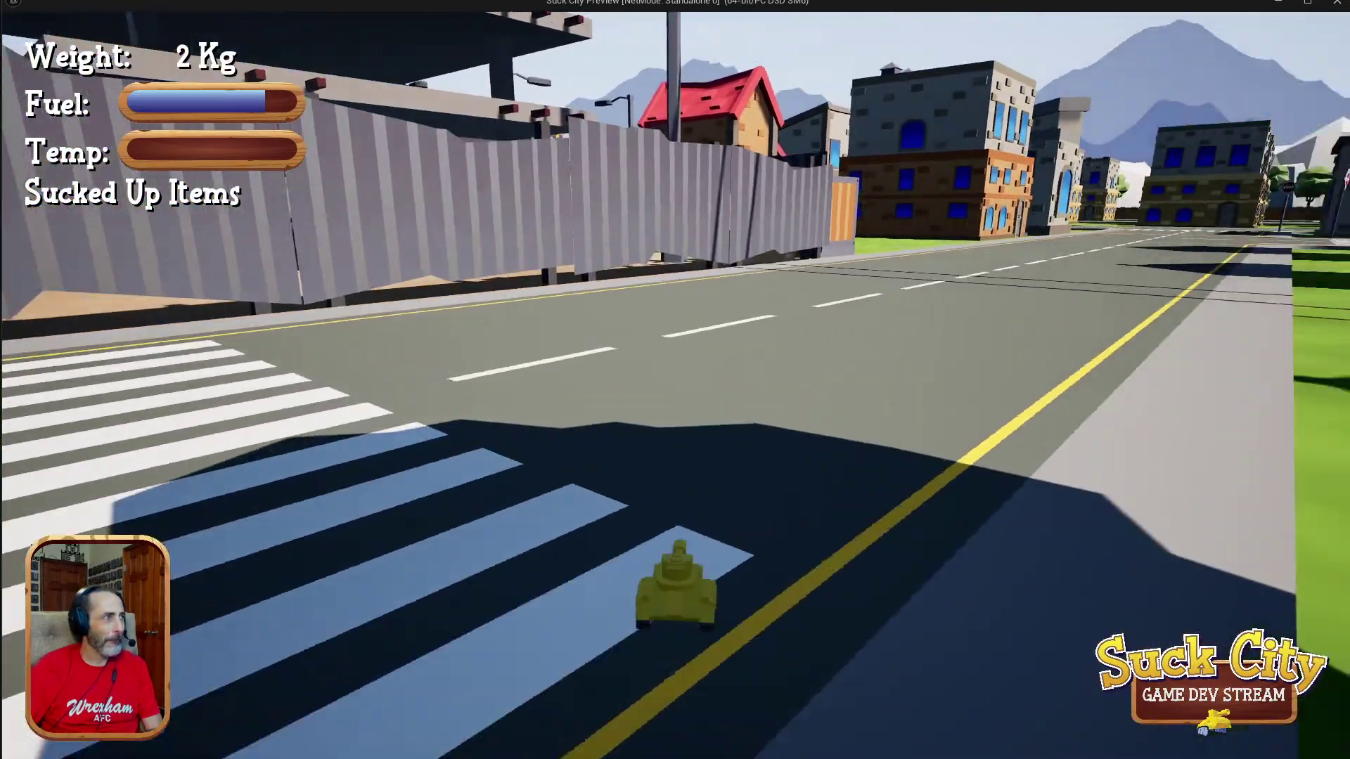
# Drive along the road beside the construction-site fence and hover round the orange container onto the grass.
pyautogui.press('a')
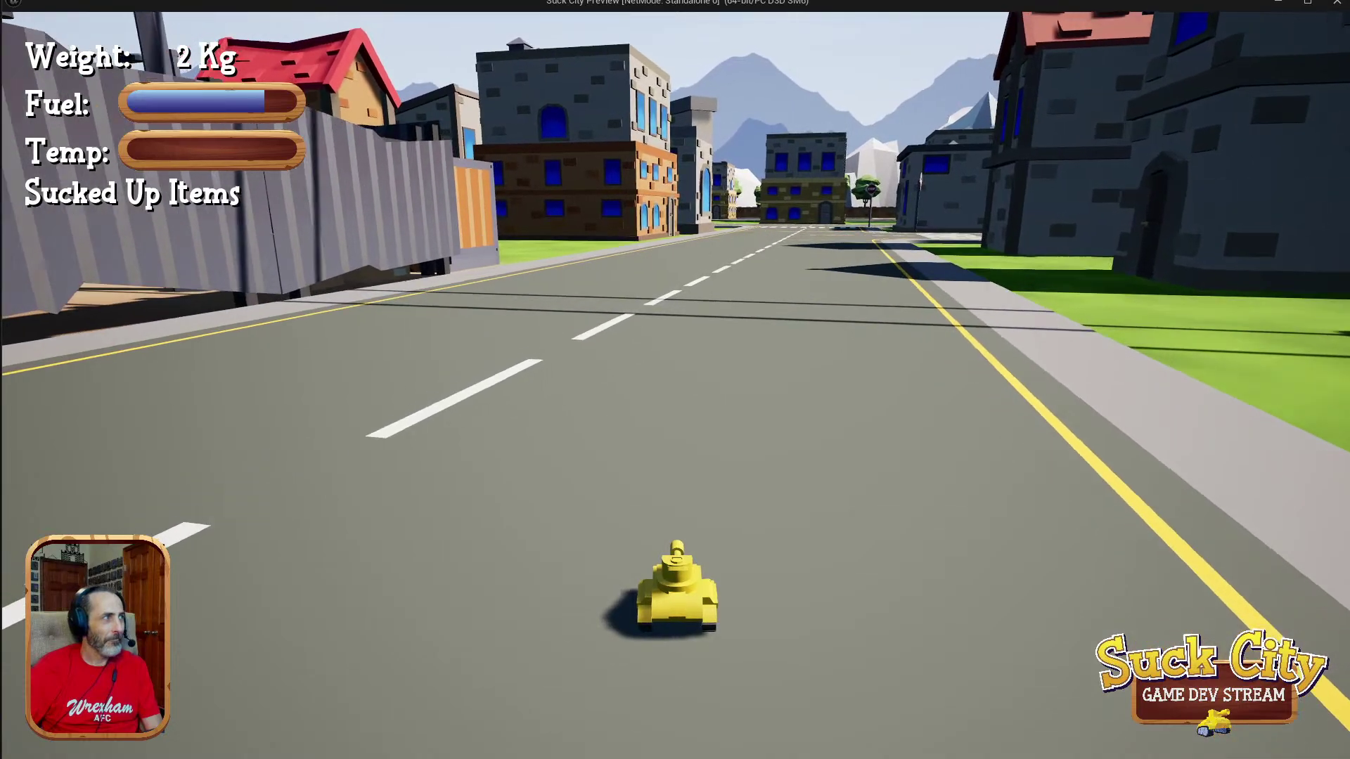
pyautogui.press('w')
pyautogui.press('a')
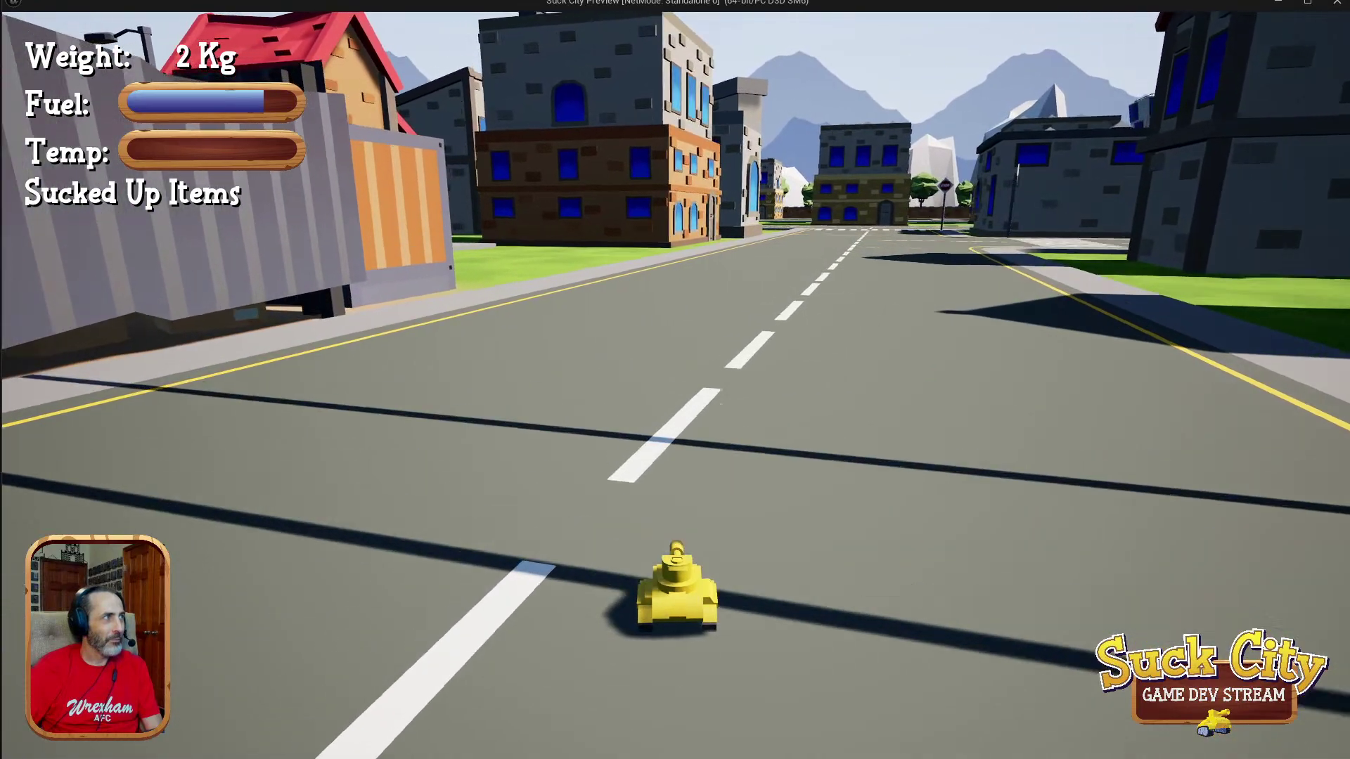
pyautogui.press('a')
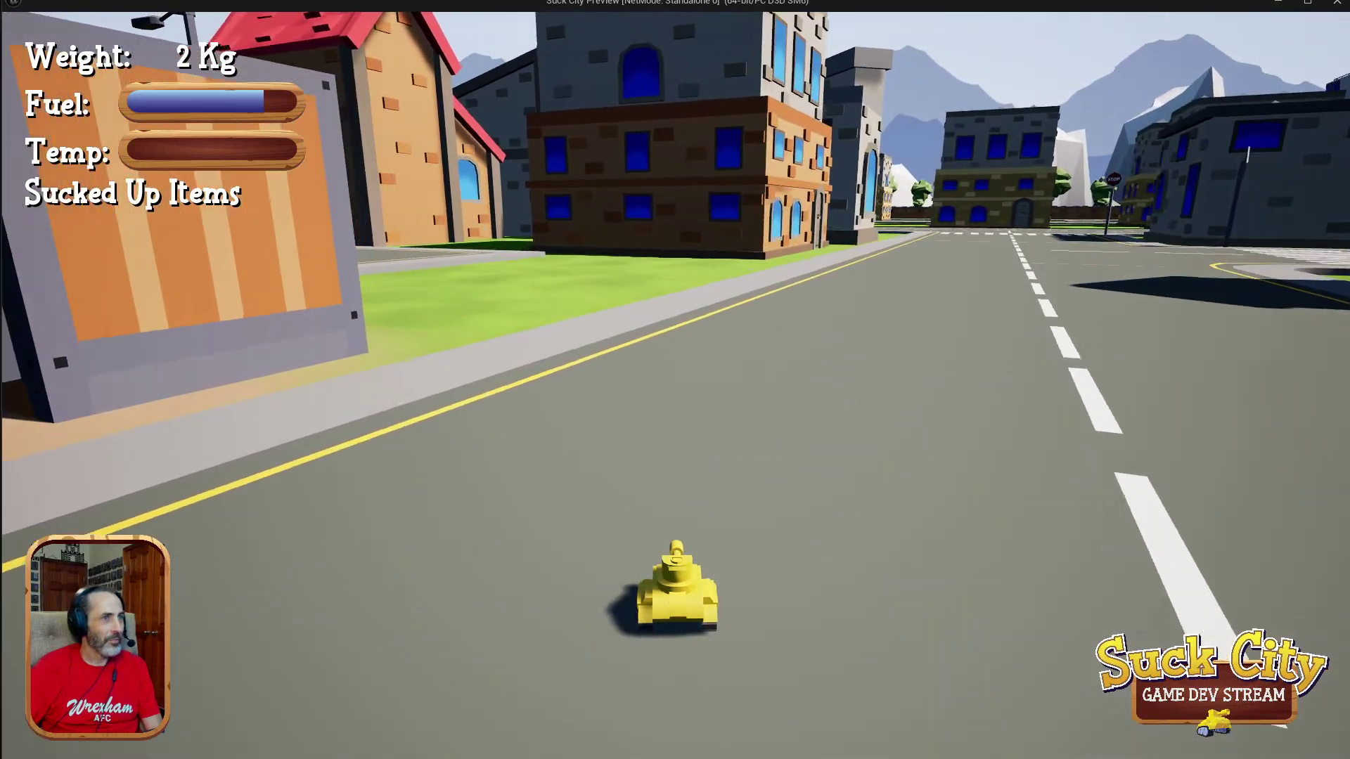
pyautogui.press('w')
pyautogui.press('a')
pyautogui.press('space')
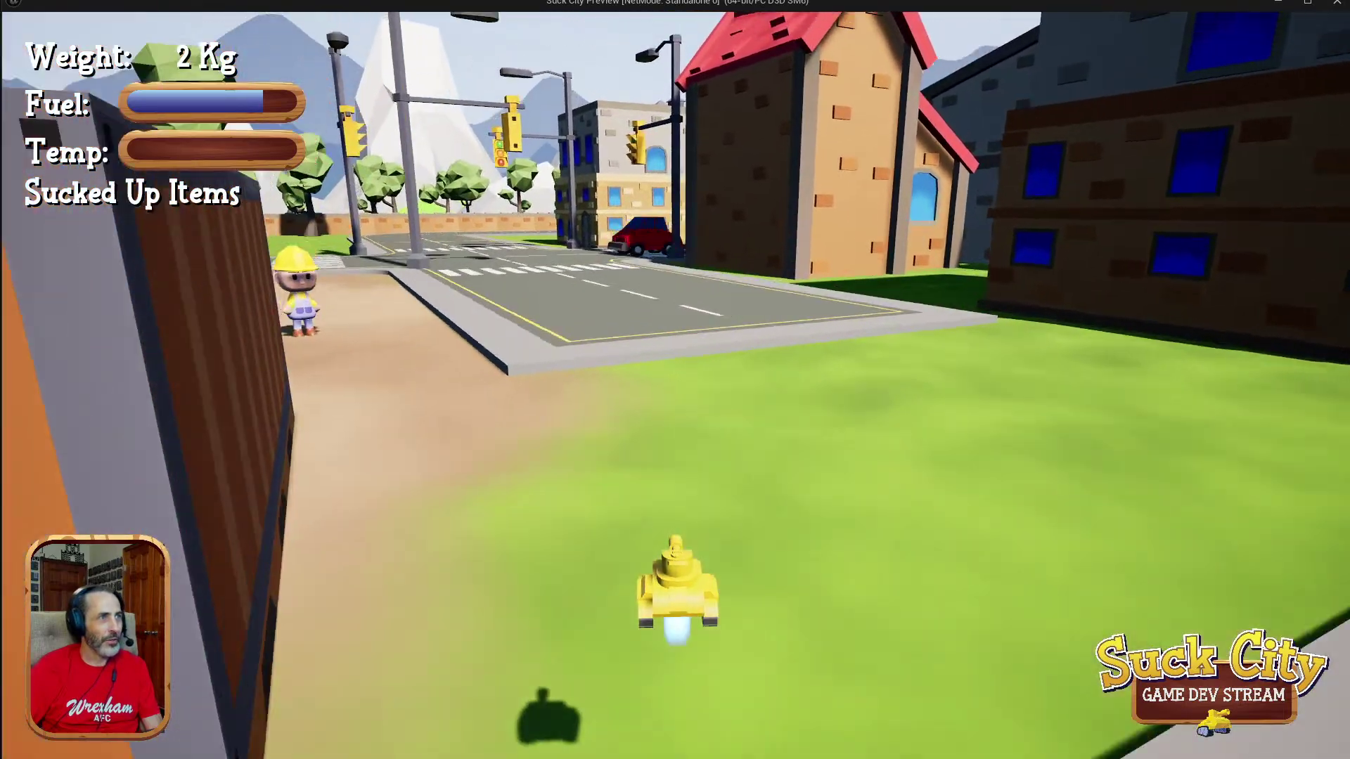
# Bring the tank across the grass to the kerb near the builder in the yellow hard hat.
pyautogui.press('w')
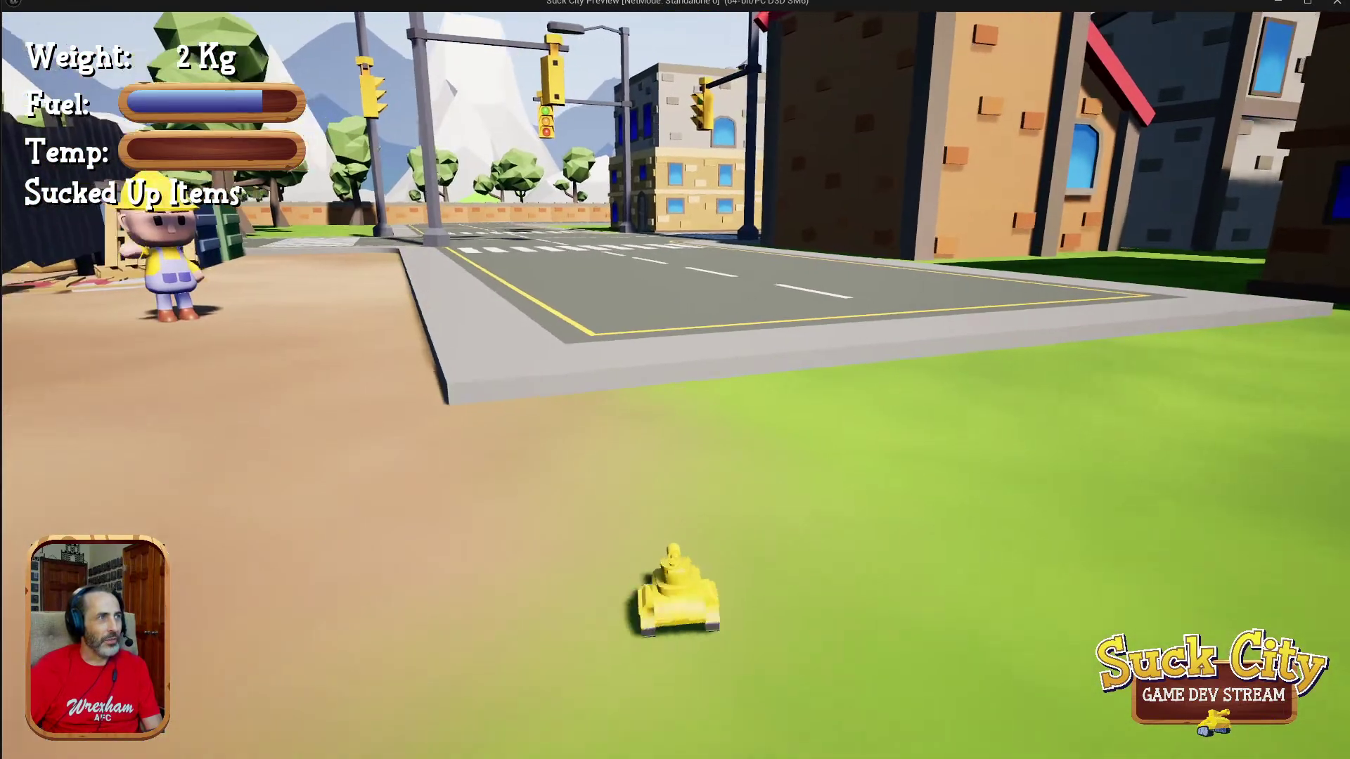
pyautogui.press('a')
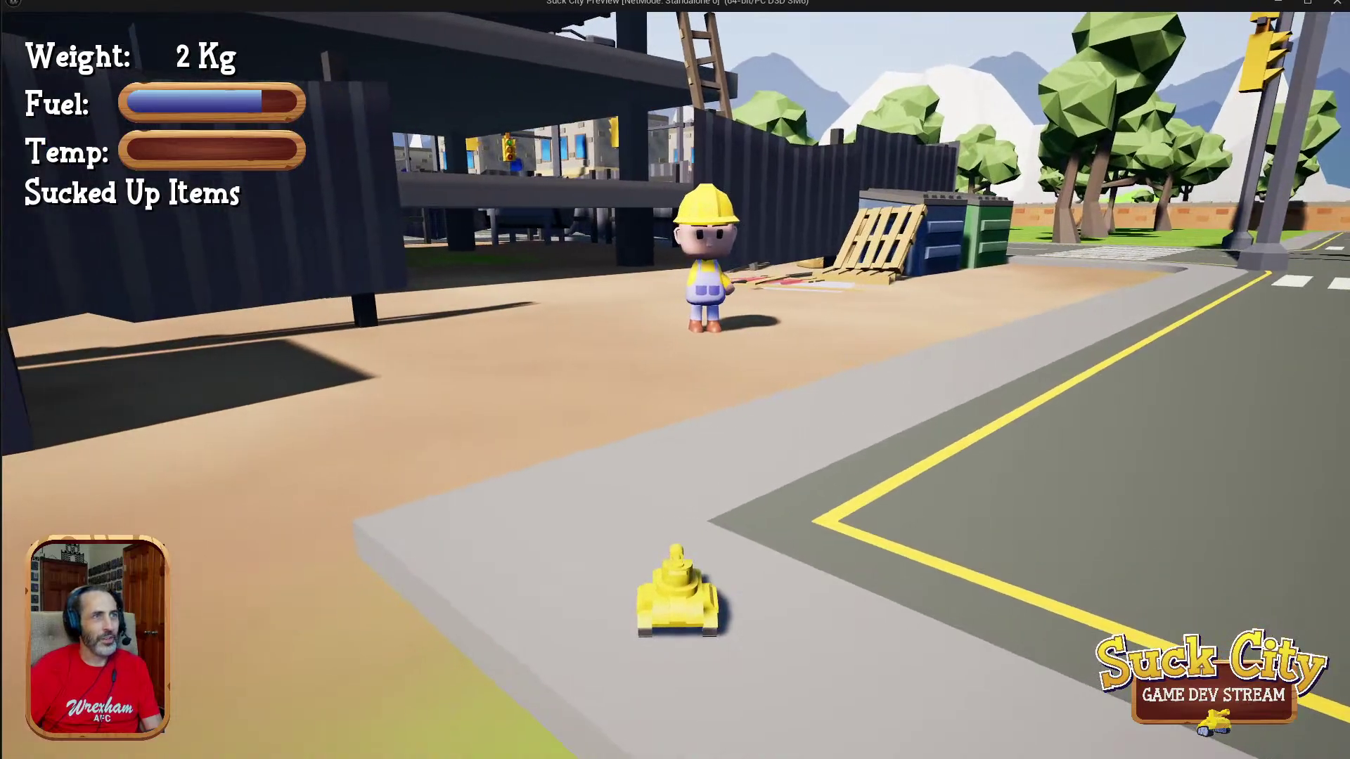
pyautogui.press('a')
pyautogui.press('w')
pyautogui.press('d')
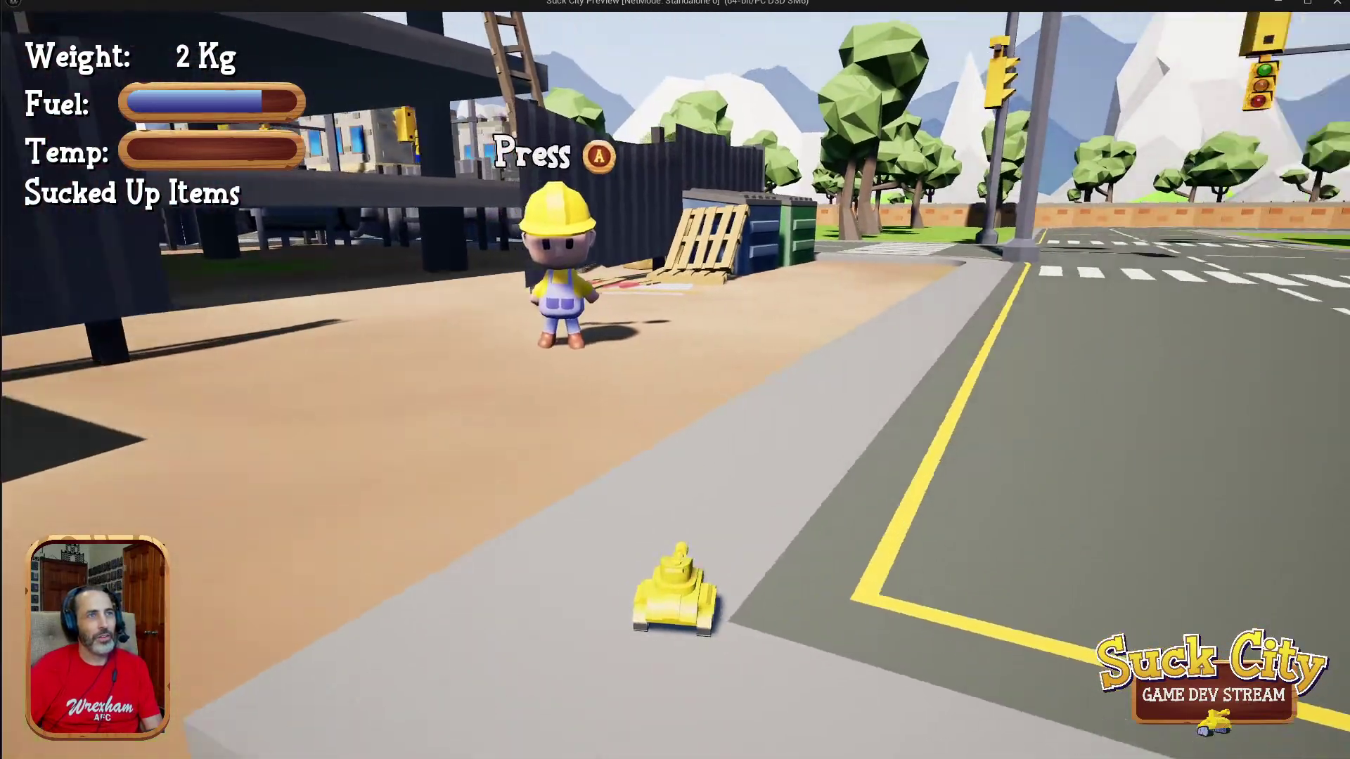
# Pull onto the side road and swing the tank round to face the builder and the construction-site entrance.
pyautogui.press('w')
pyautogui.press('d')
pyautogui.press('a')
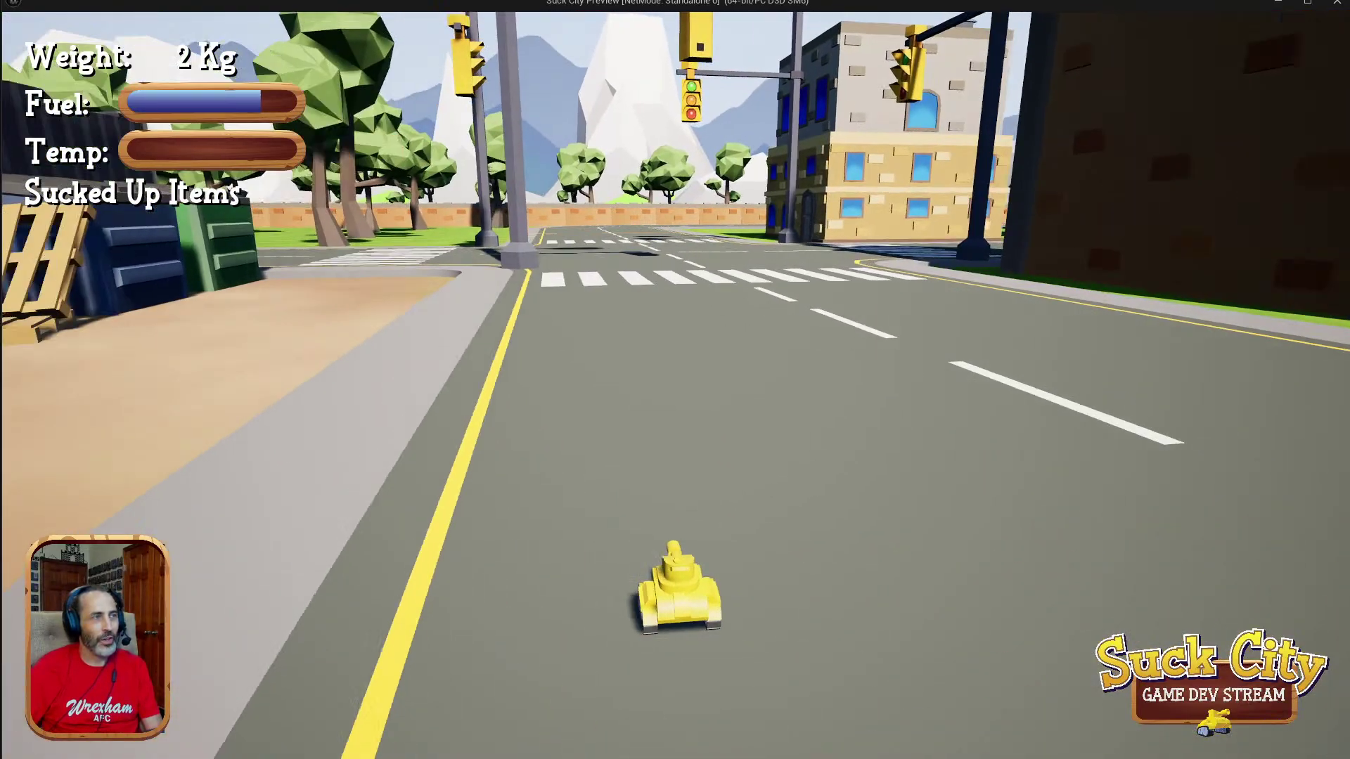
pyautogui.press('a')
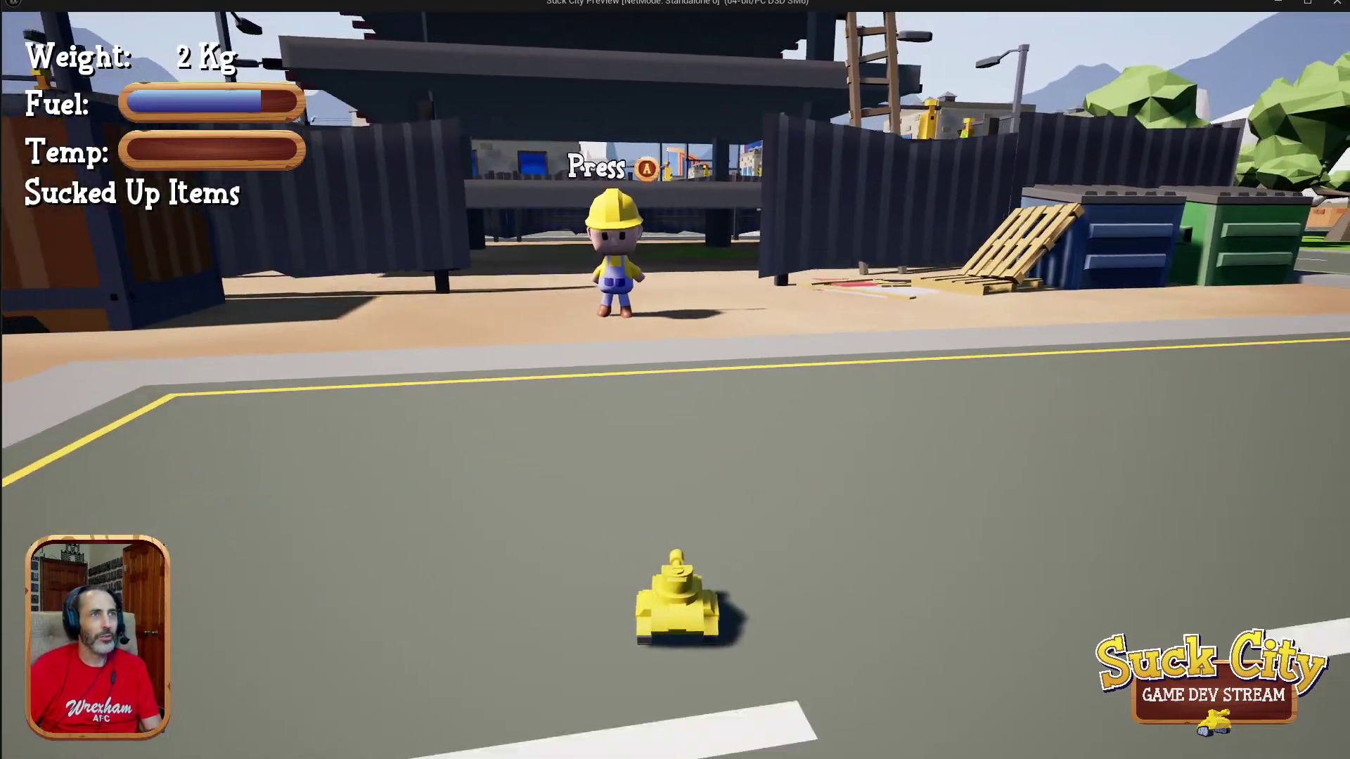
pyautogui.press('a')
pyautogui.press('d')
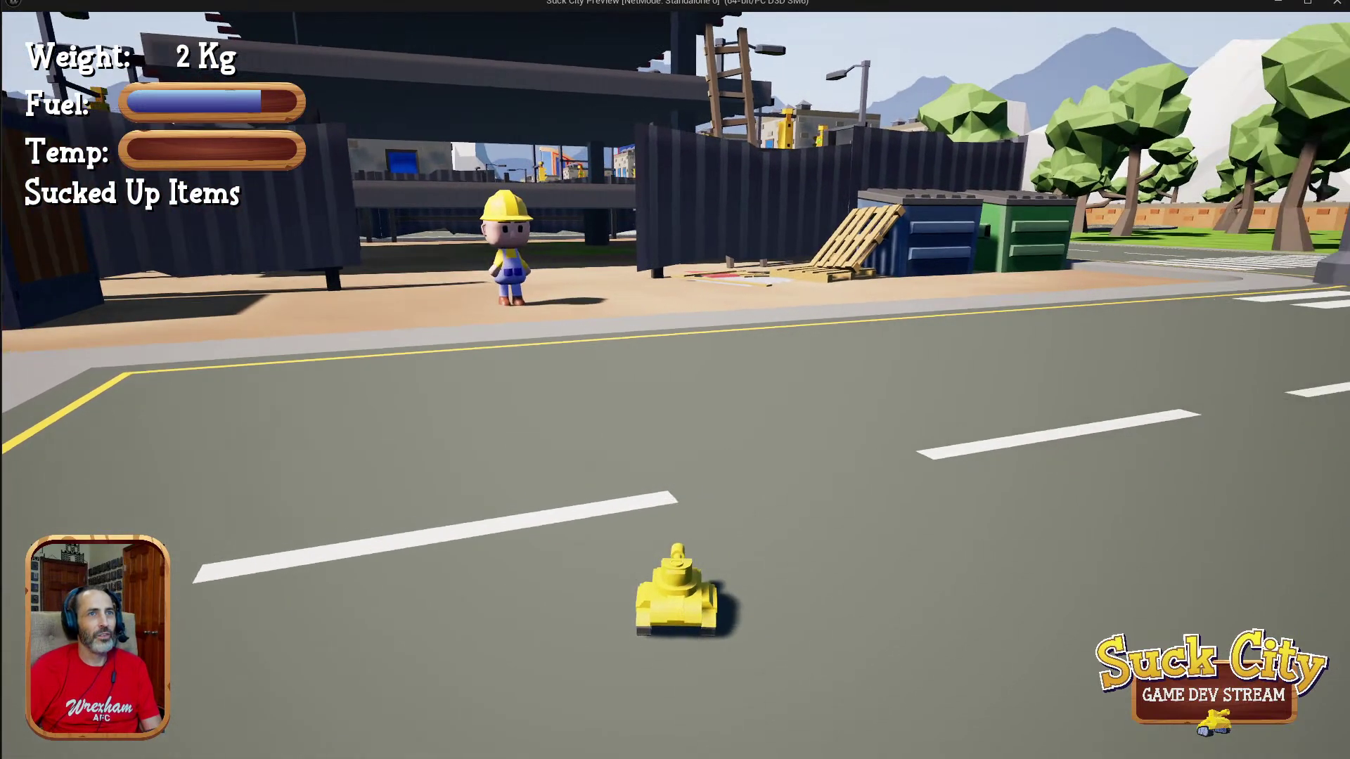
# Cross the dirt to the scrap sheets and the wooden pallets beside the blue dumpster.
pyautogui.press('w')
pyautogui.press('w')
pyautogui.press('d')
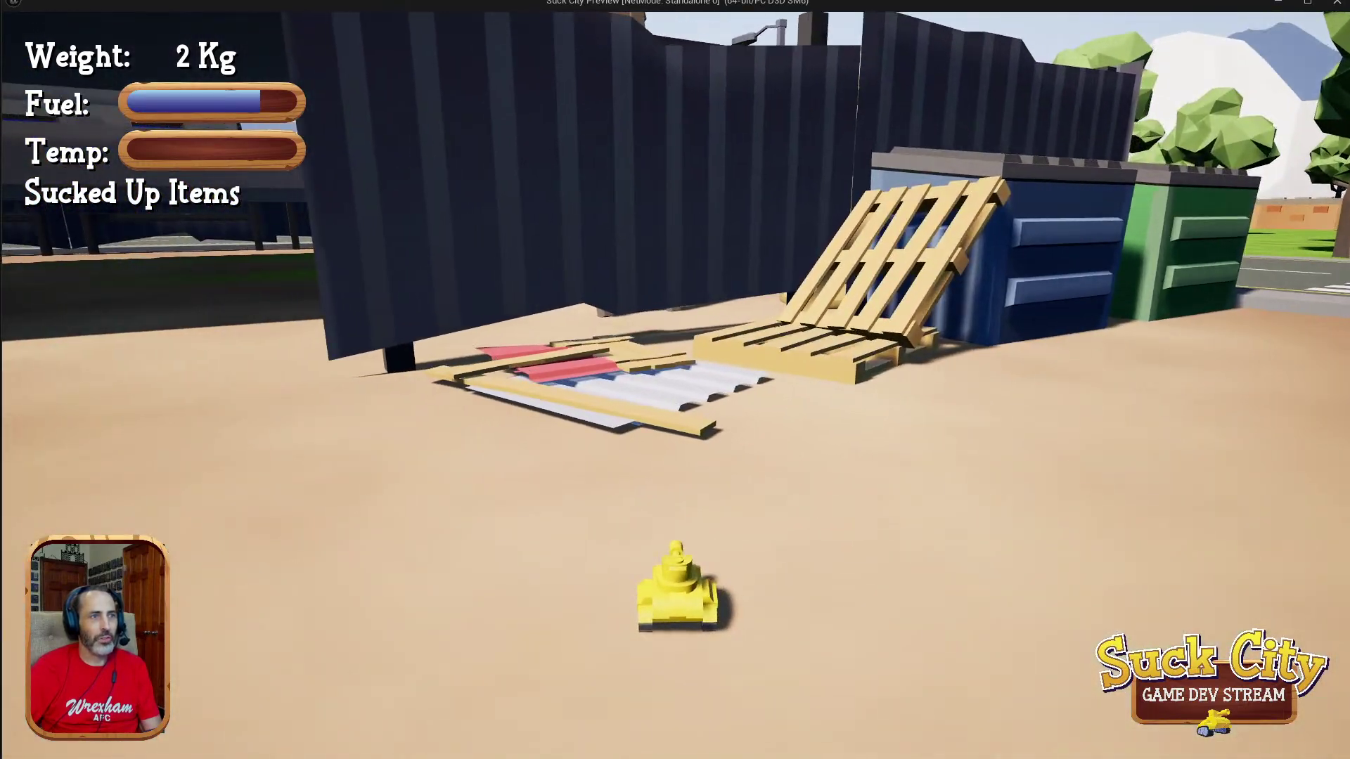
pyautogui.press('d')
pyautogui.press('w')
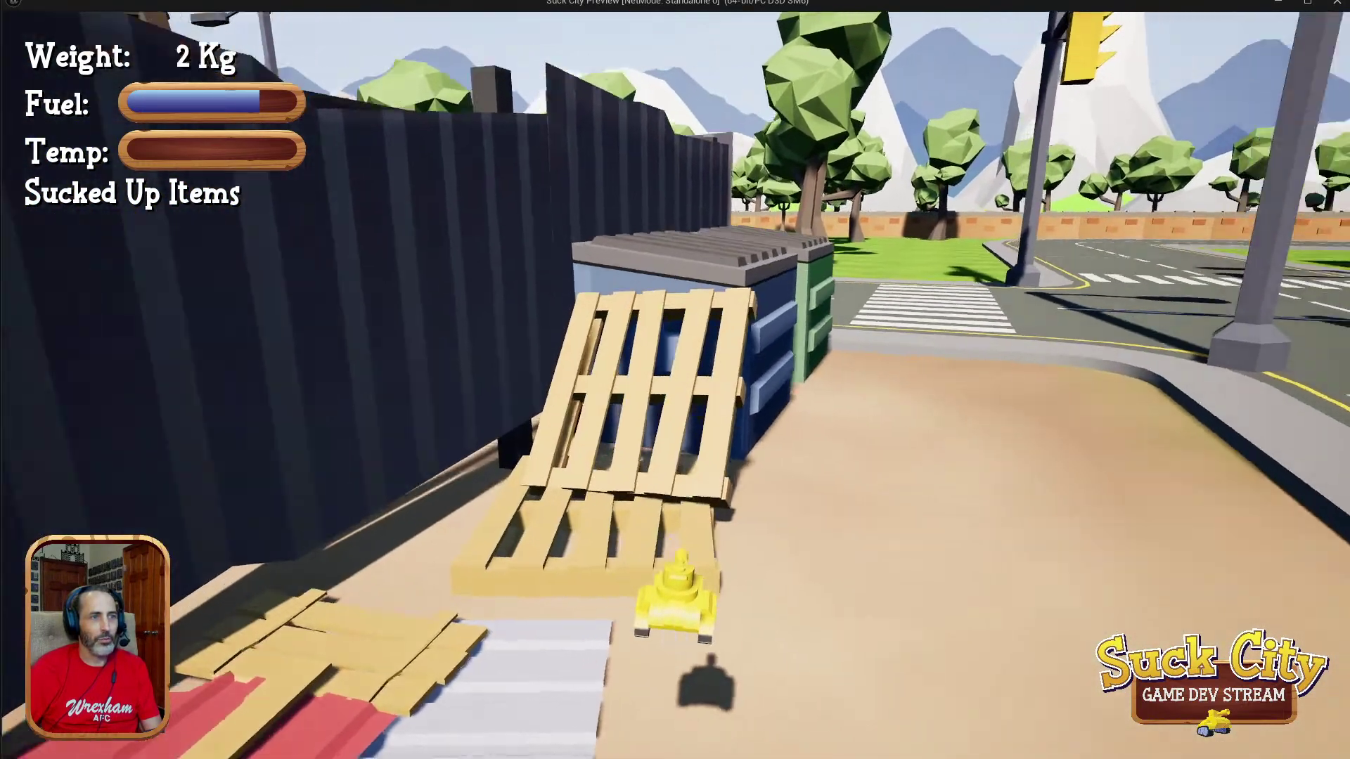
# Ram the flat pallet to shove it away from the one leaning on the blue dumpster.
pyautogui.press('w')
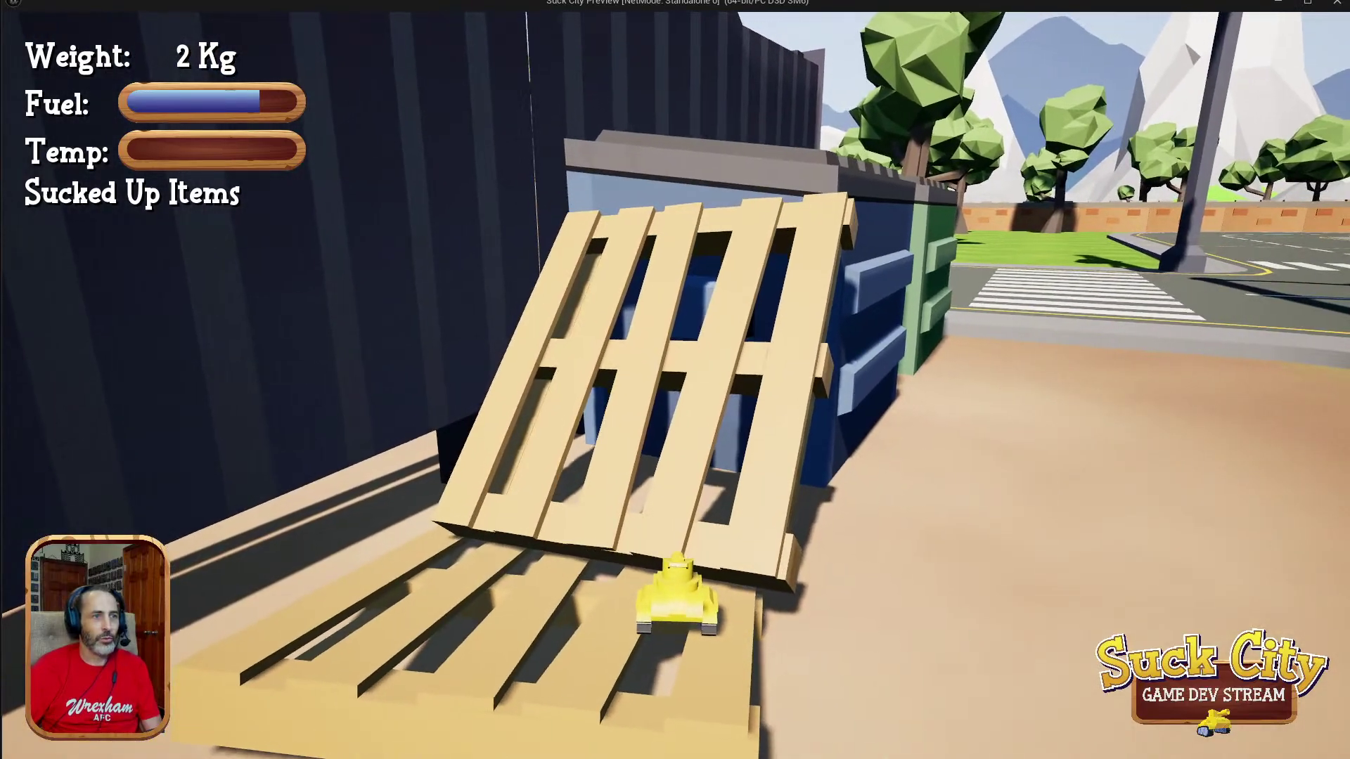
pyautogui.press('s')
pyautogui.press('w')
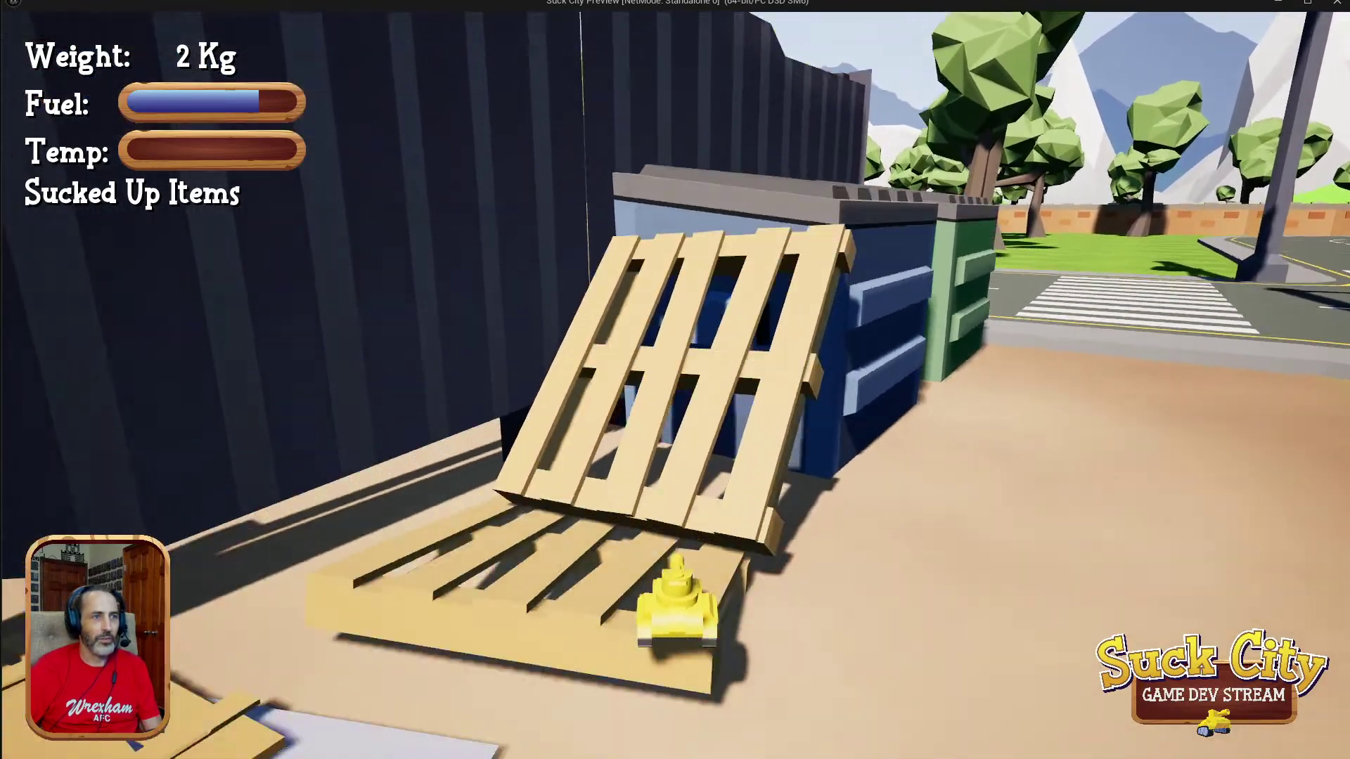
pyautogui.press('d')
pyautogui.press('a')
pyautogui.press('w')
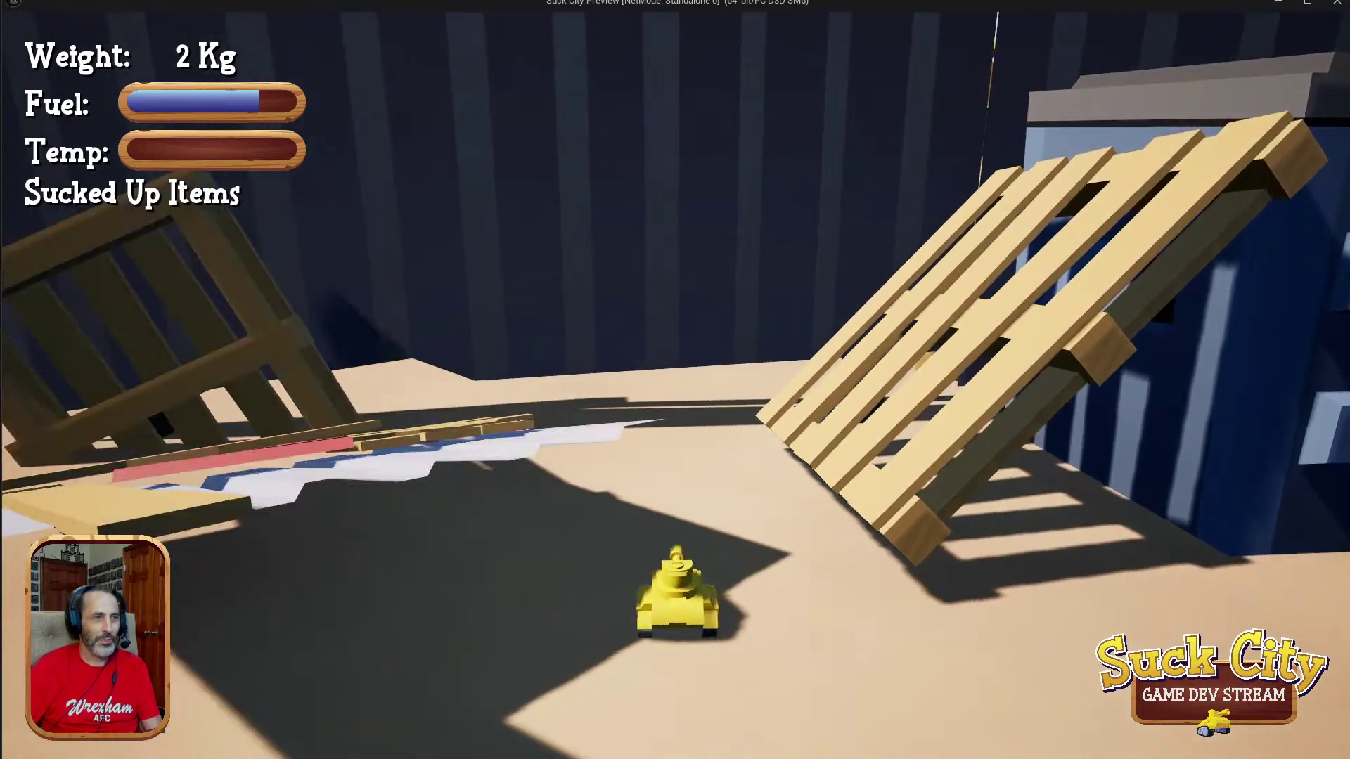
# Back away from the pallets and run the tank on and off the loose pallet over the scrap sheets.
pyautogui.press('s')
pyautogui.press('s')
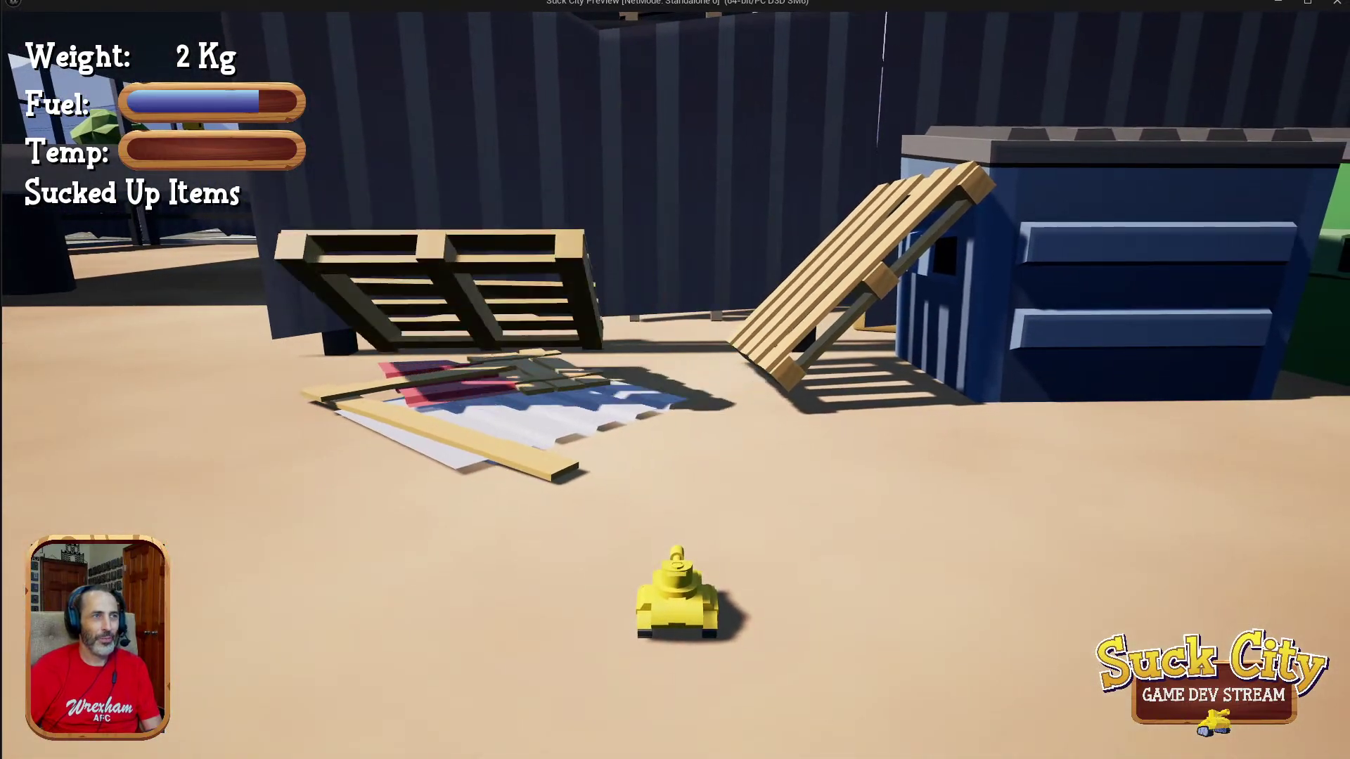
pyautogui.press('w')
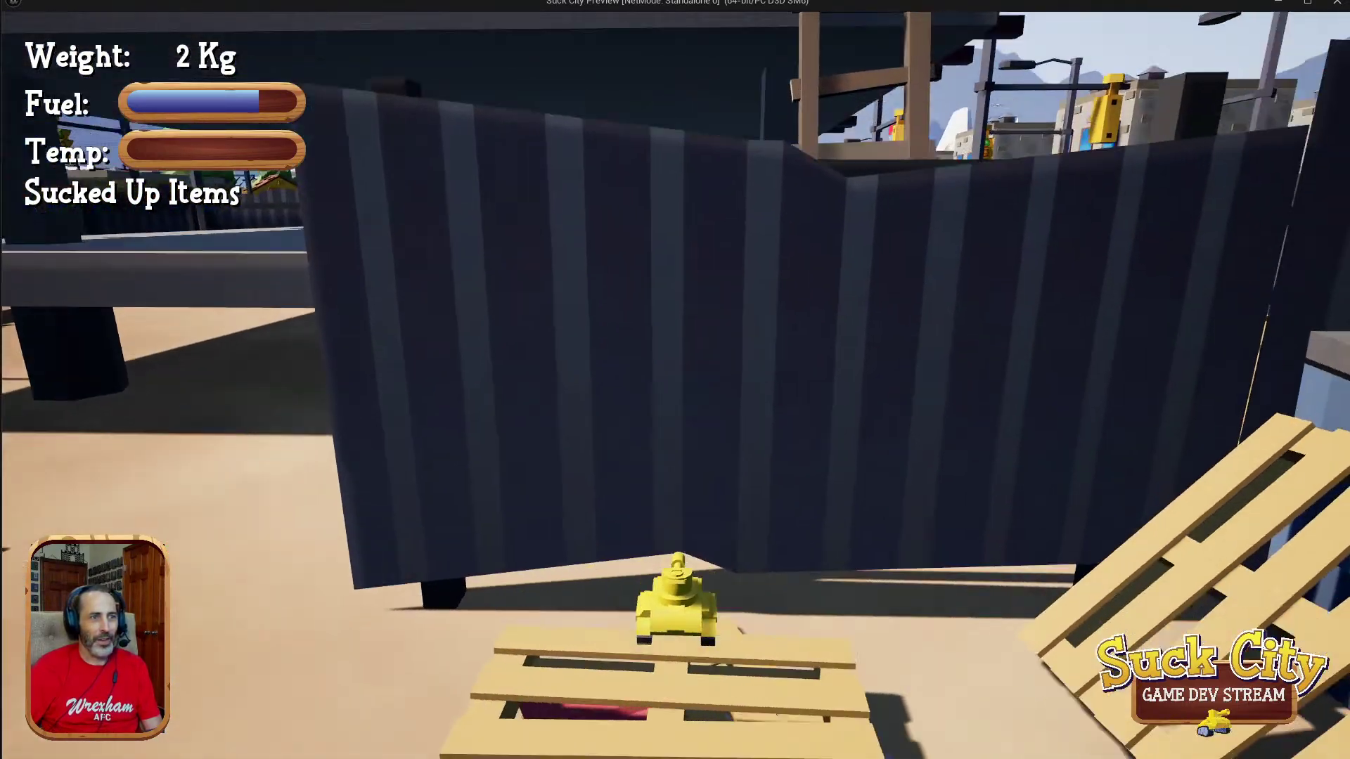
pyautogui.press('s')
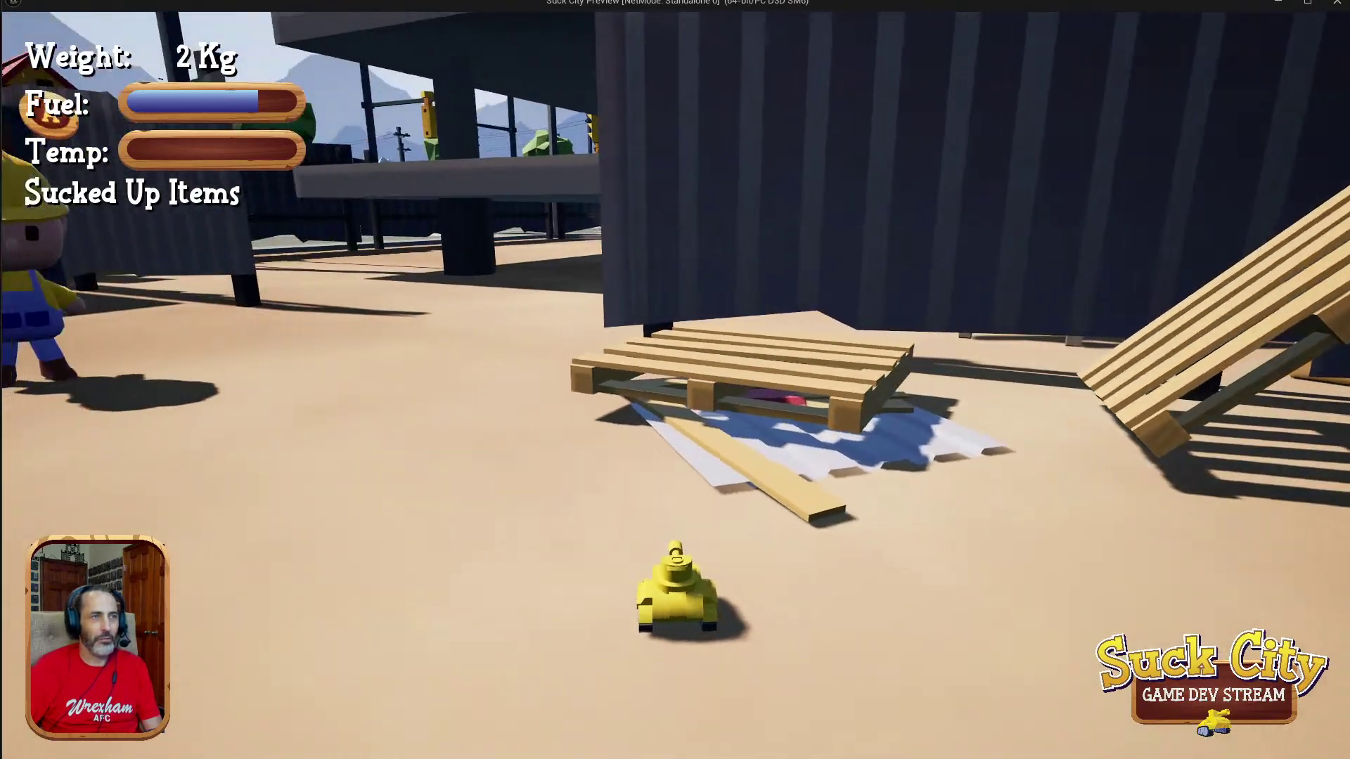
pyautogui.press('w')
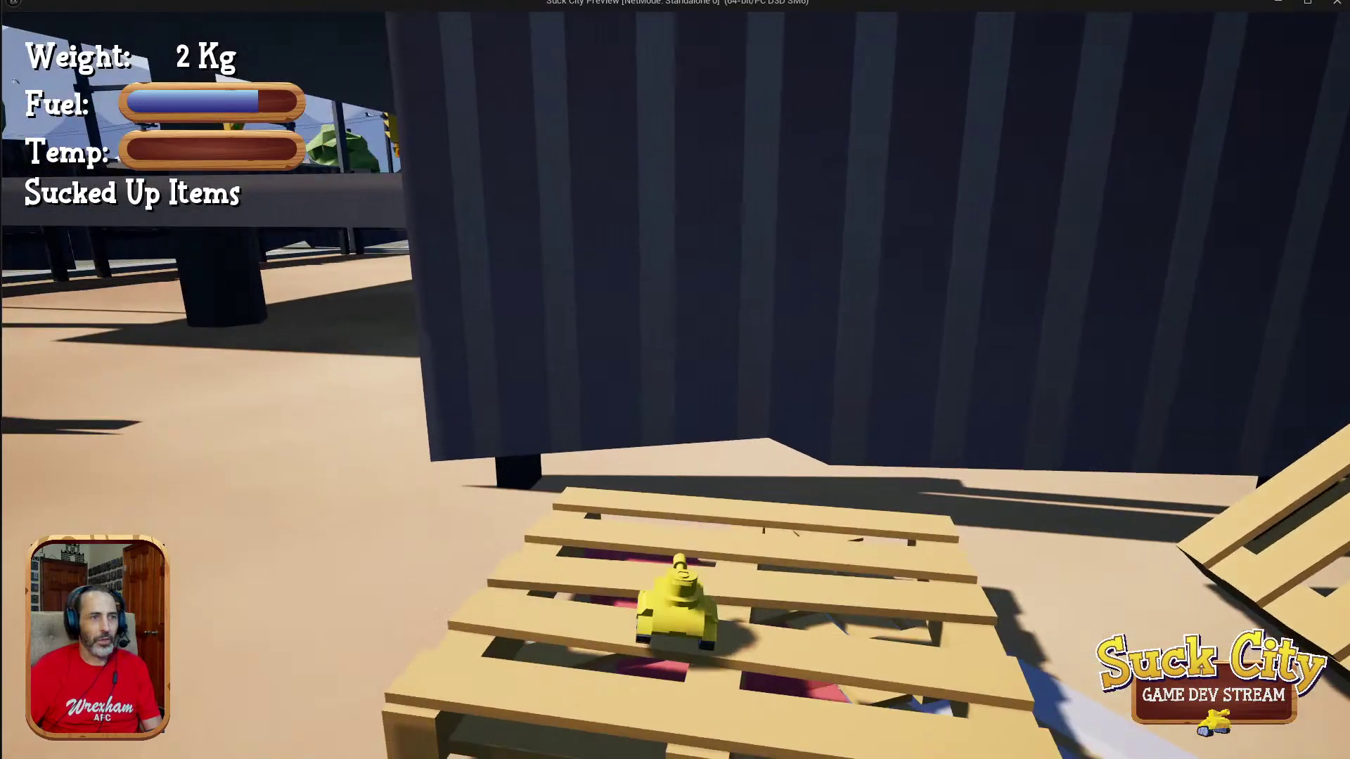
pyautogui.press('s')
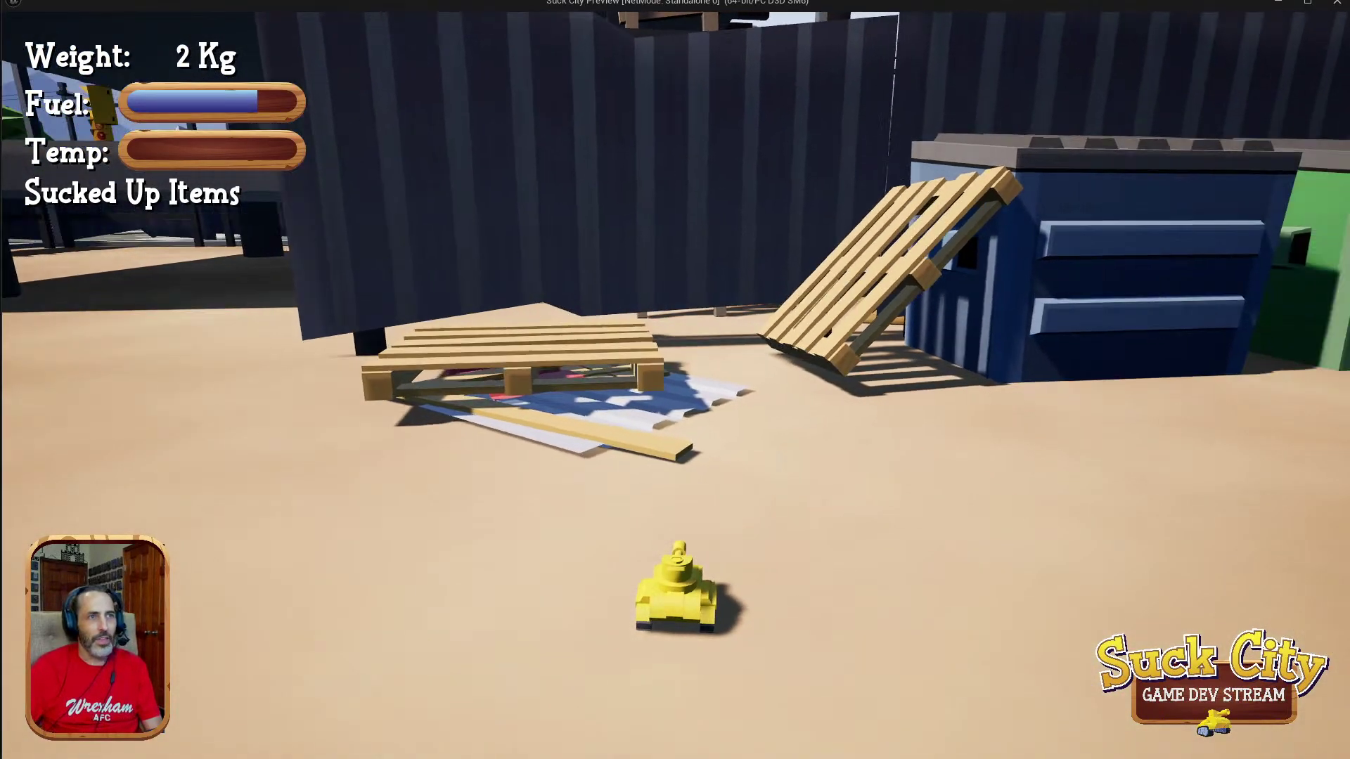
# Climb the pallet leaning on the blue dumpster, and hover from the pallets back along the fence towards the builder.
pyautogui.press('d')
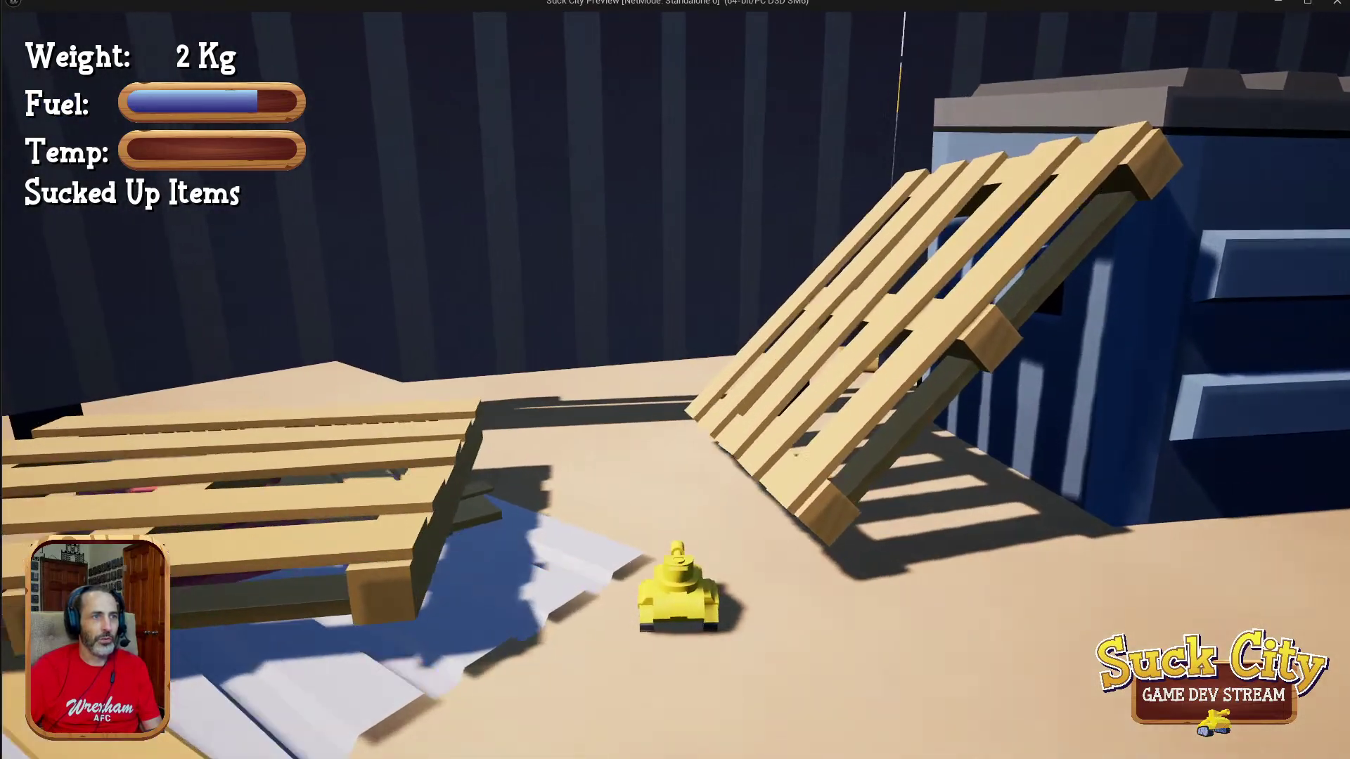
pyautogui.press('w')
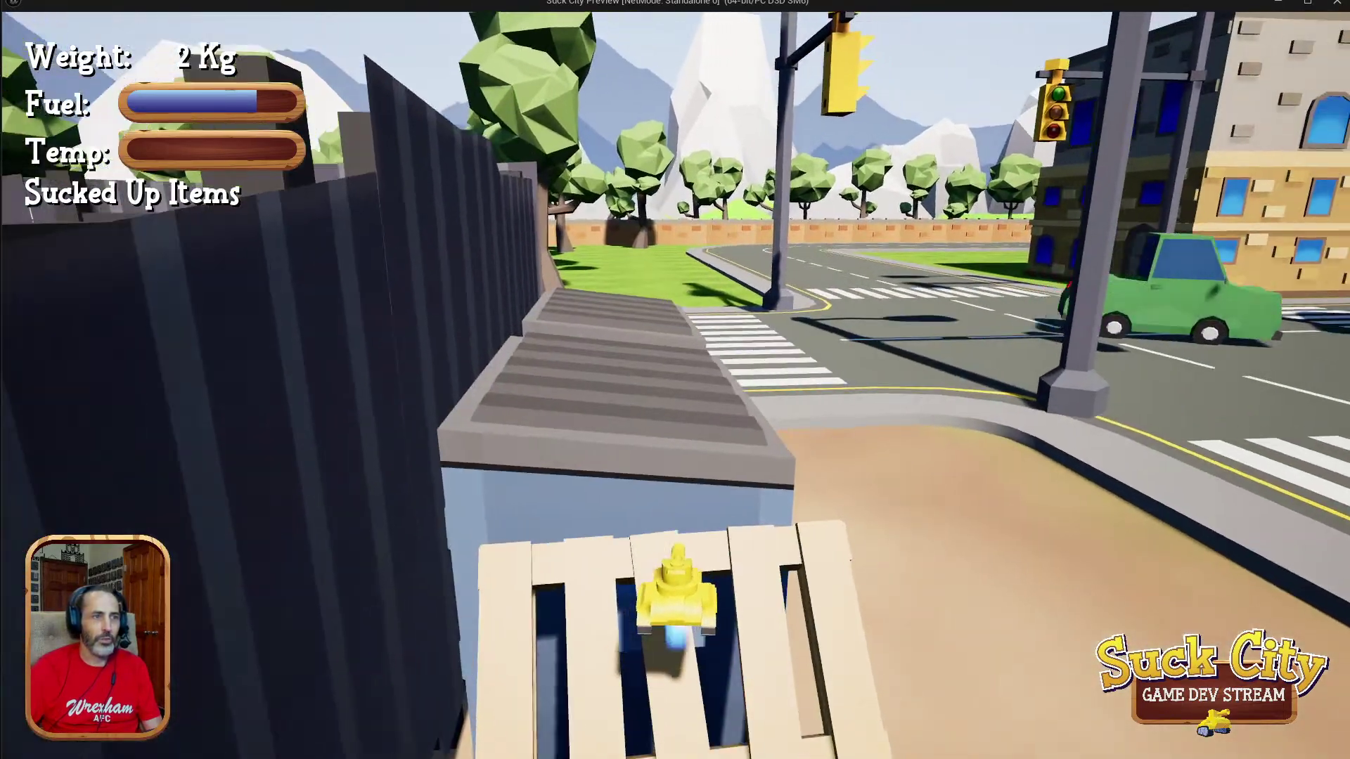
pyautogui.press('w')
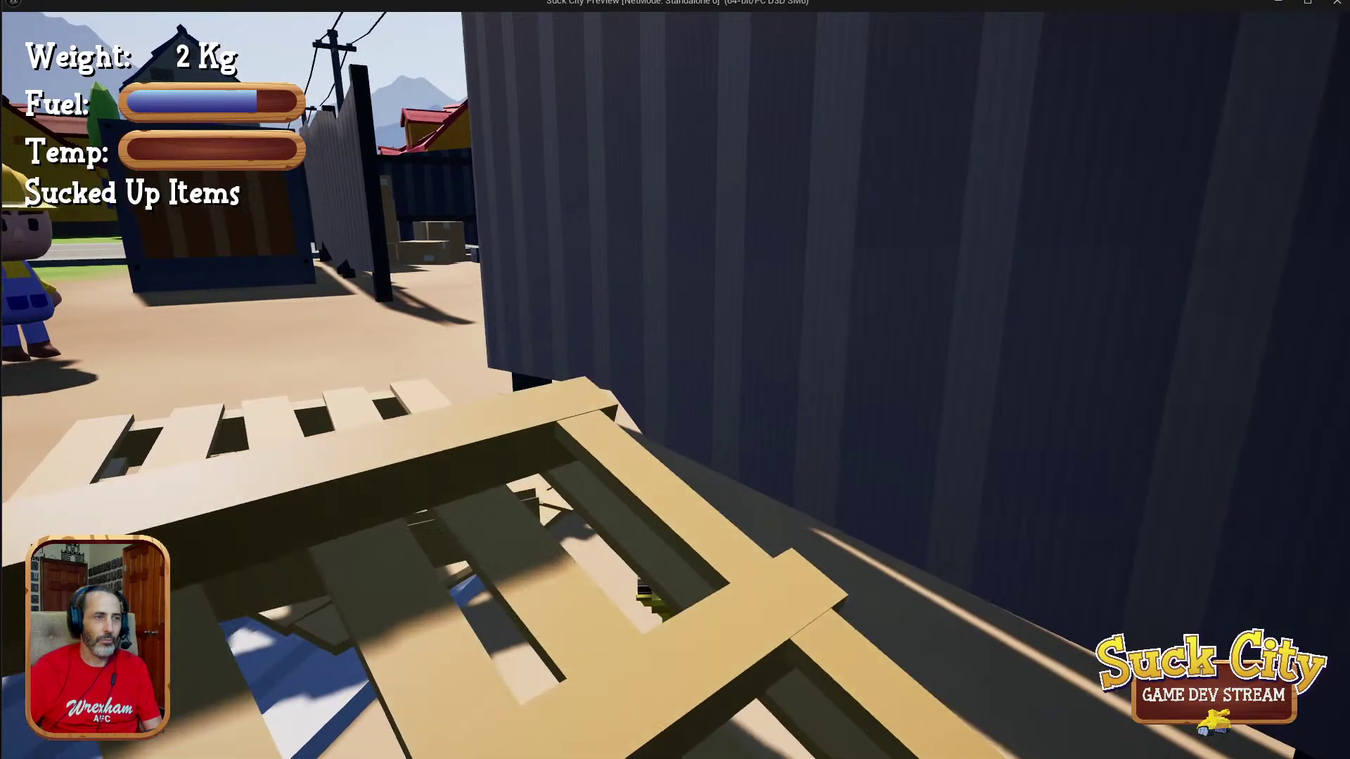
pyautogui.press('space')
pyautogui.press('w')
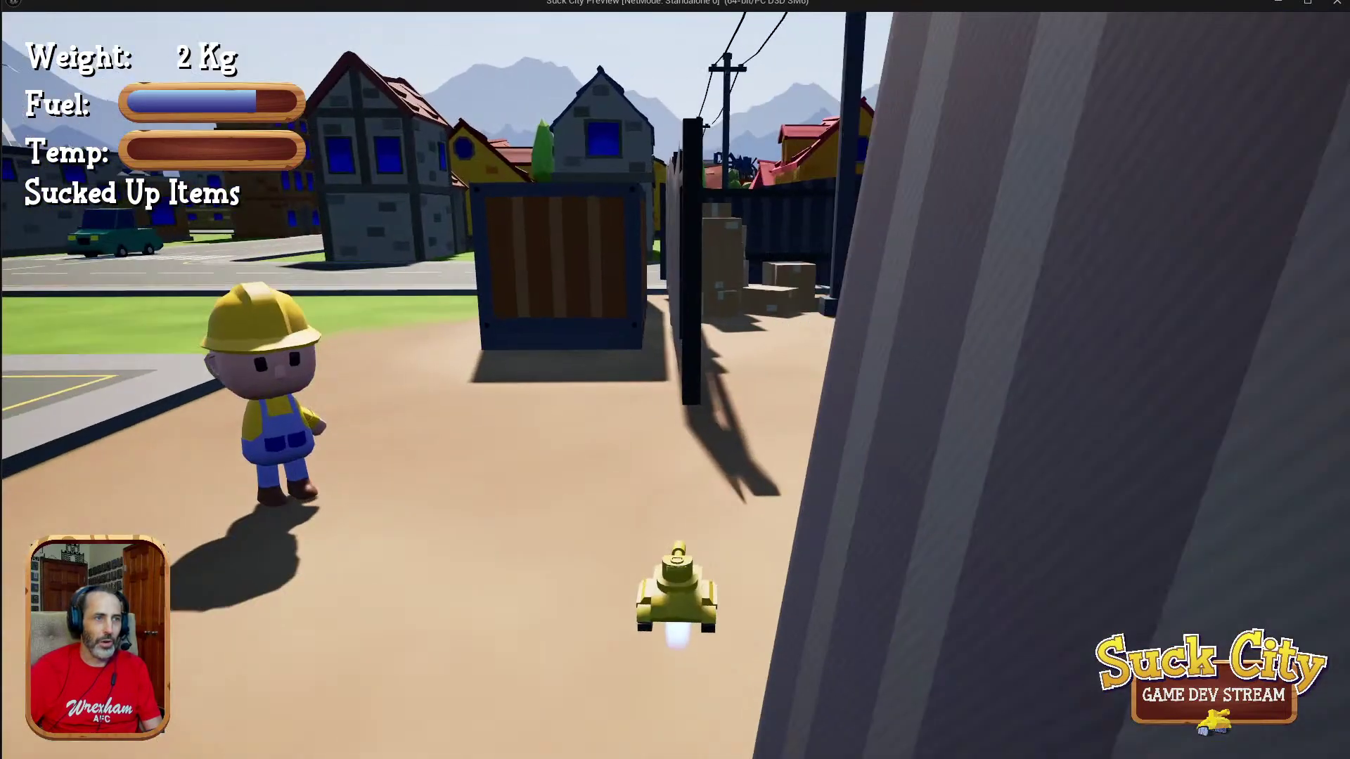
# Drive through the construction site past the cardboard boxes and lamp post towards the perimeter fence.
pyautogui.press('w')
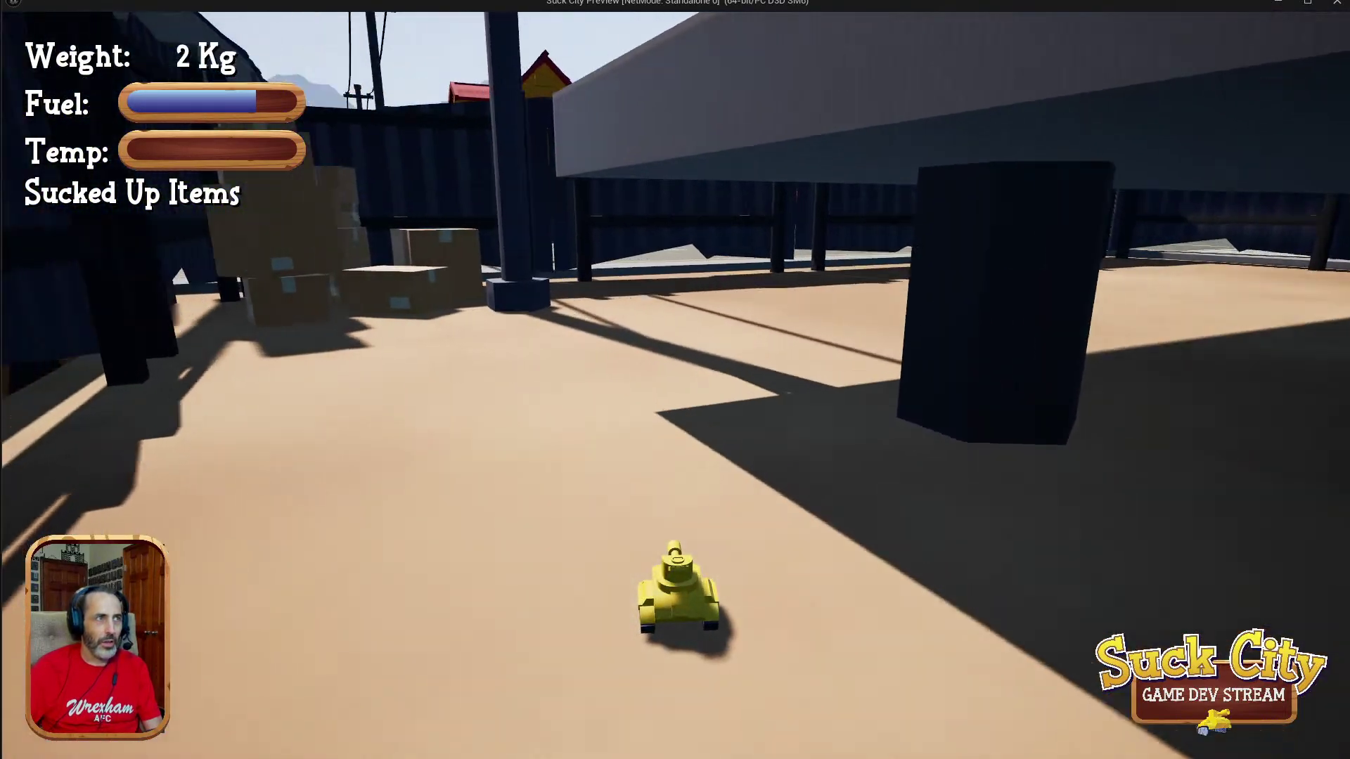
pyautogui.press('w')
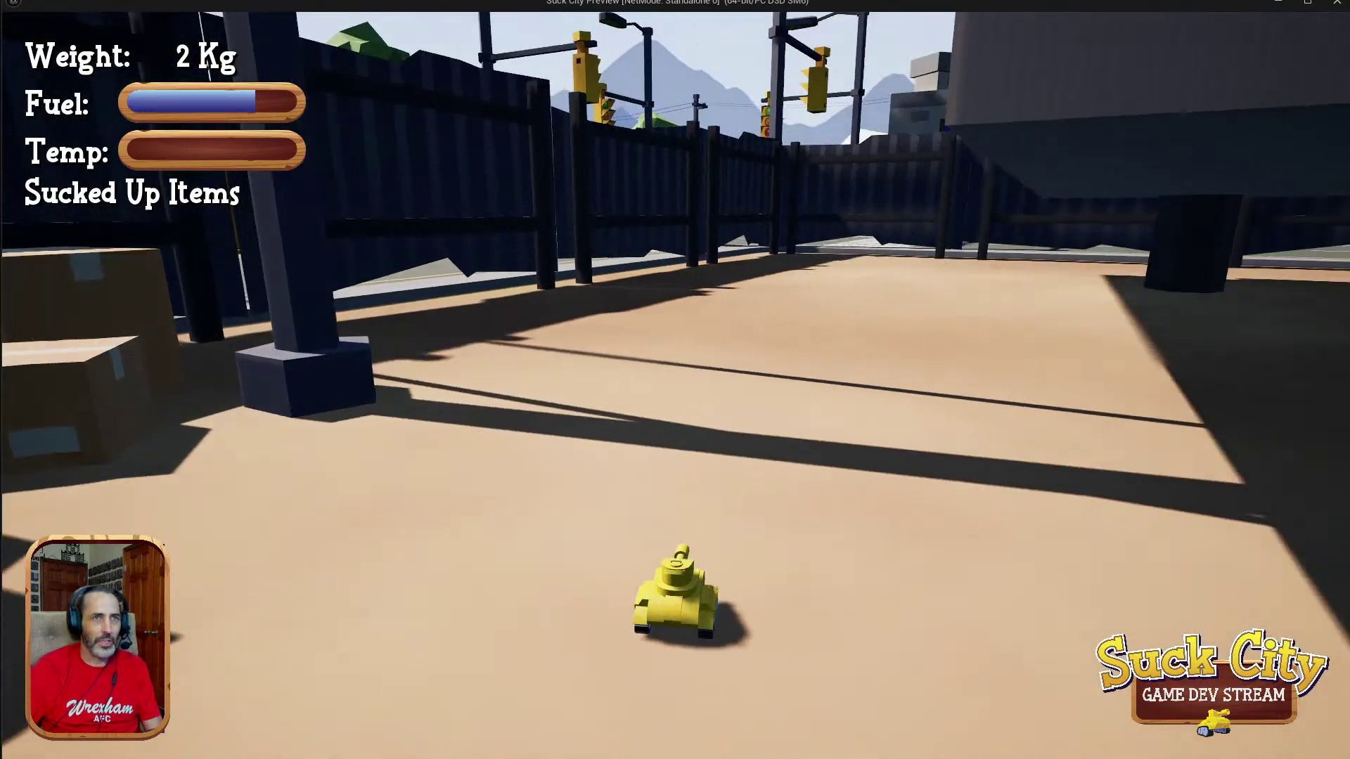
pyautogui.press('a')
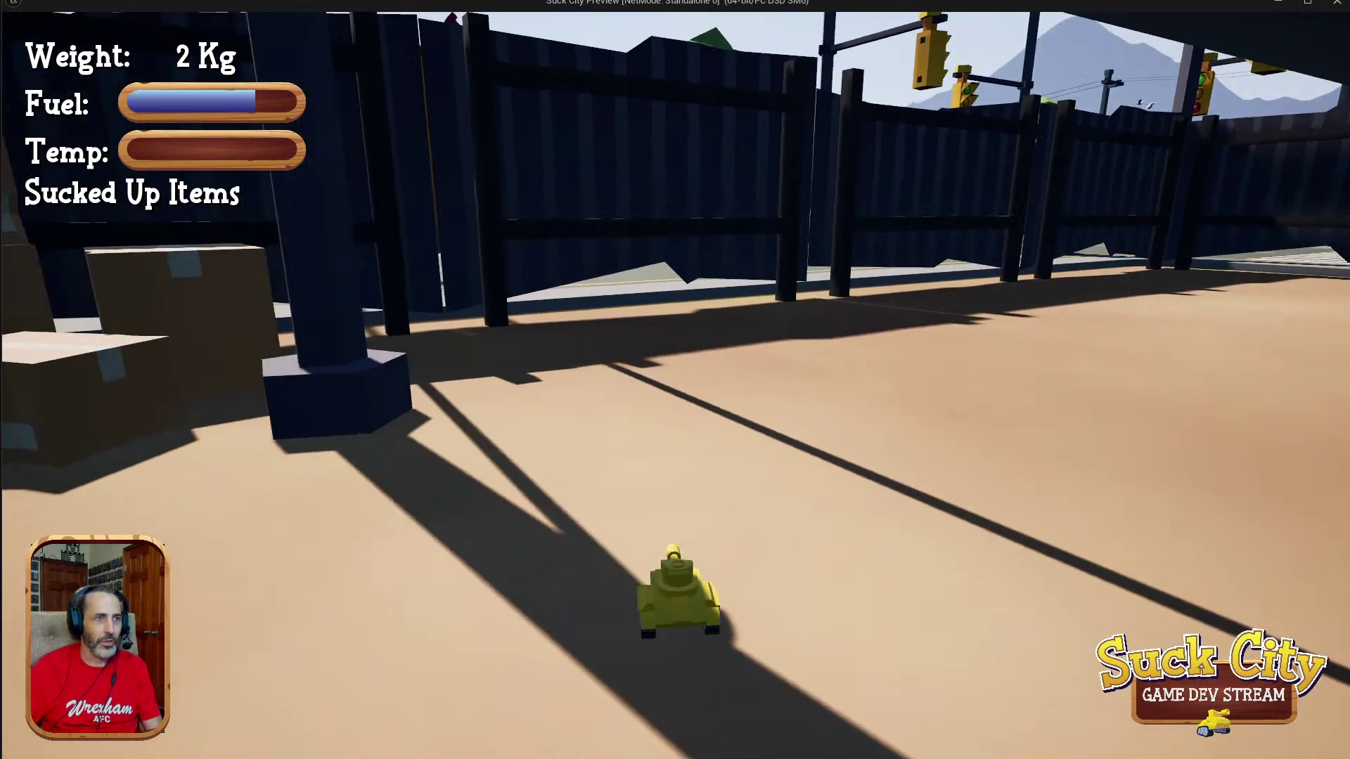
pyautogui.press('d')
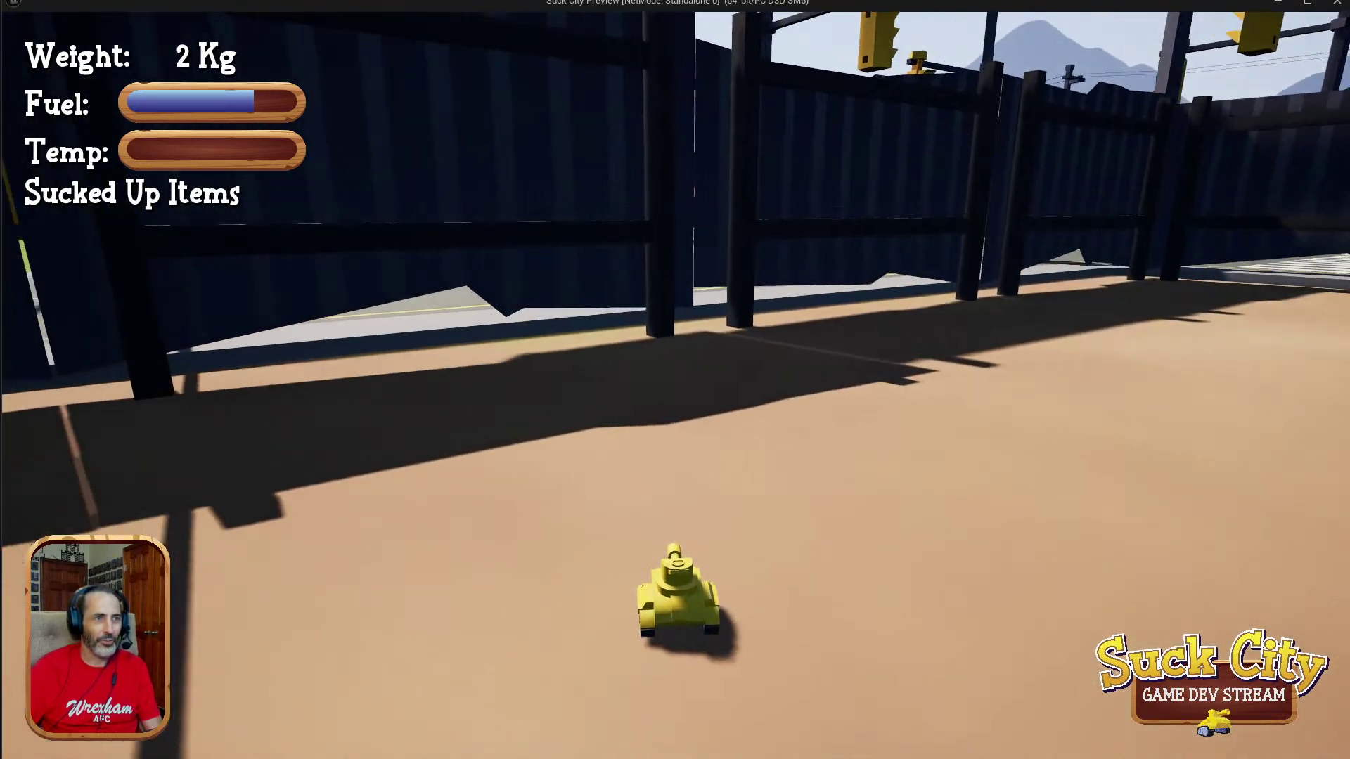
# Drive through the gap under the perimeter fence onto the road and turn towards the traffic-light intersection.
pyautogui.press('w')
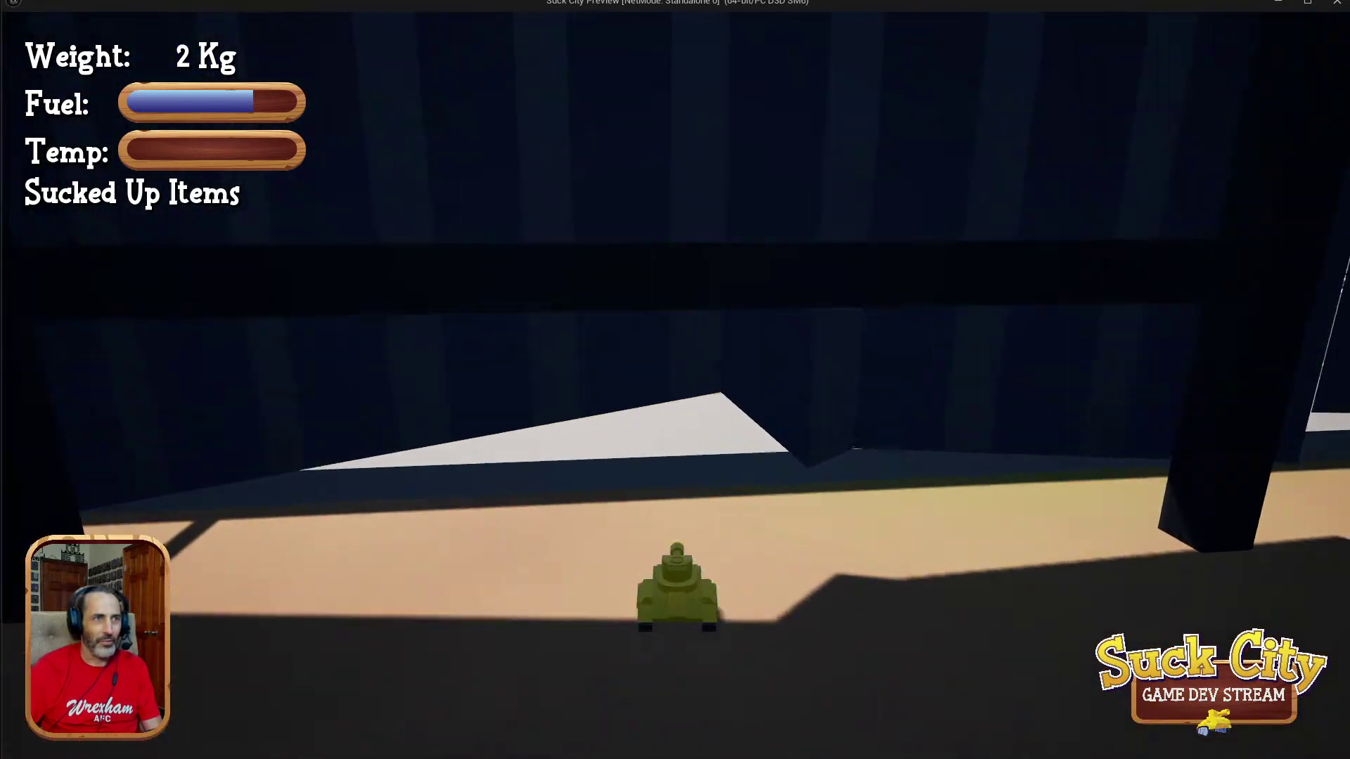
pyautogui.press('w')
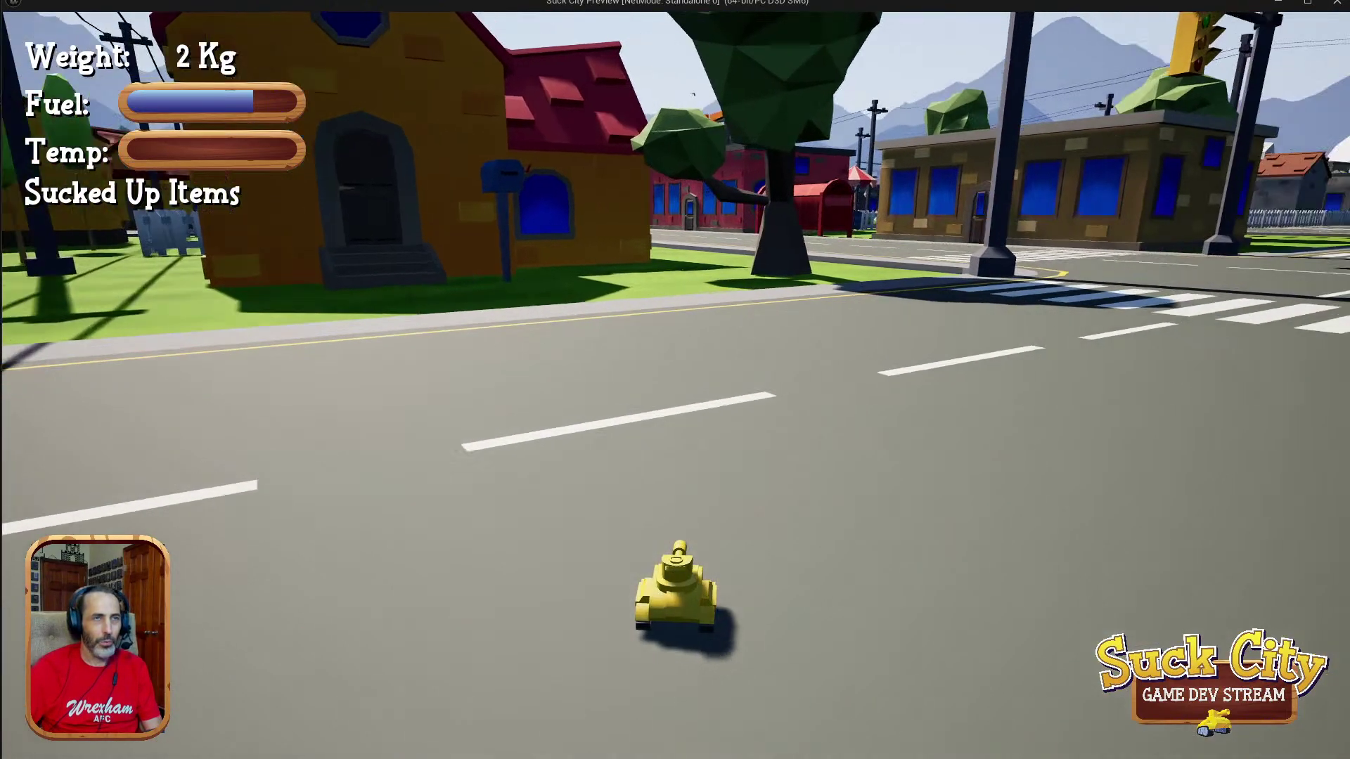
pyautogui.press('a')
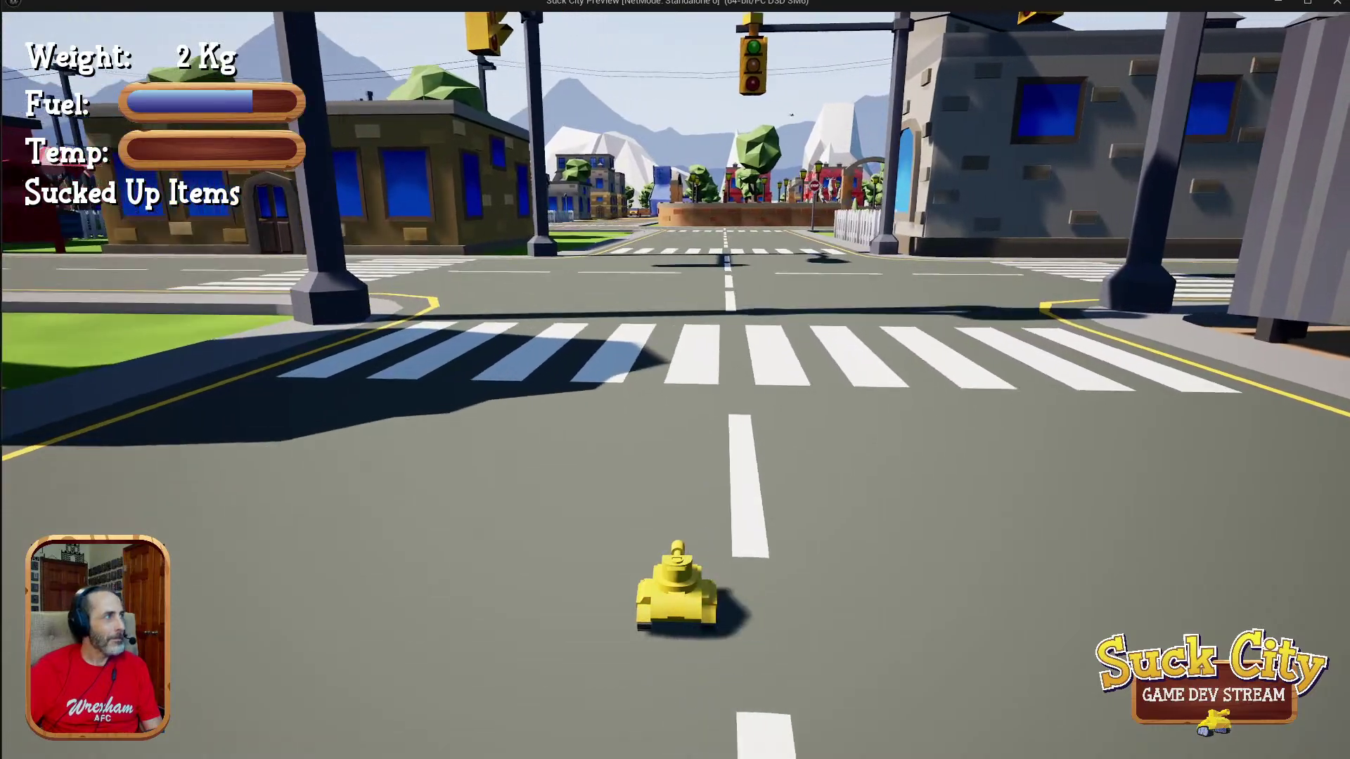
# Cross the traffic-light intersection towards the brown stone building and hover along the street past the red bus shelter.
pyautogui.press('w')
pyautogui.press('a')
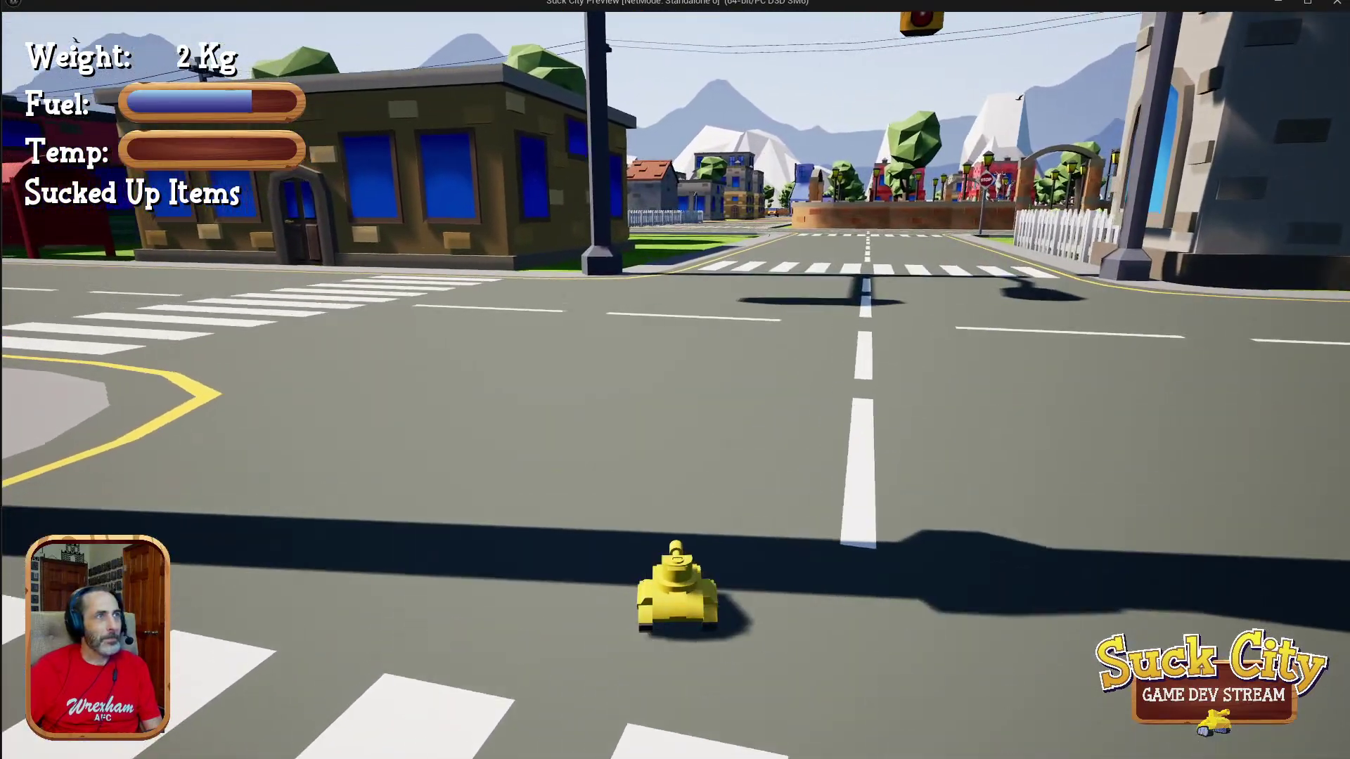
pyautogui.press('a')
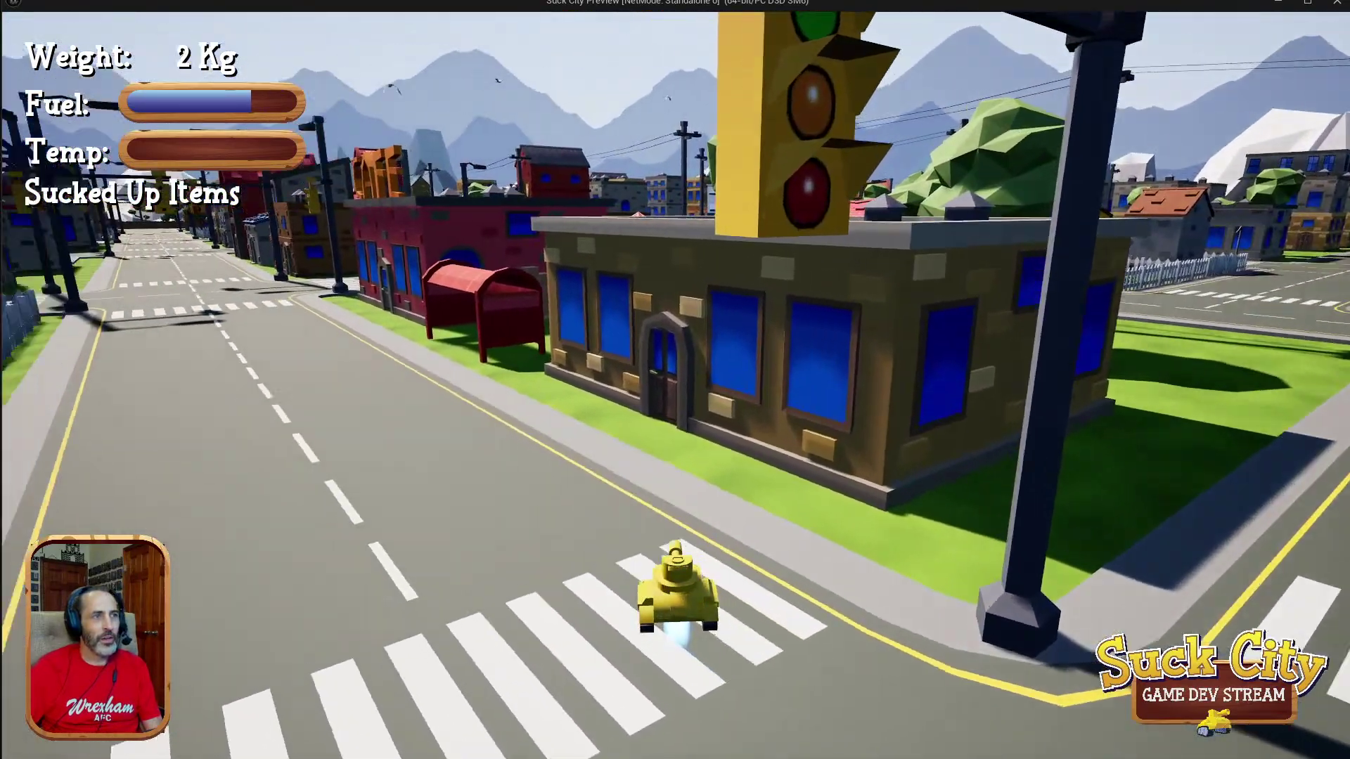
pyautogui.press('w')
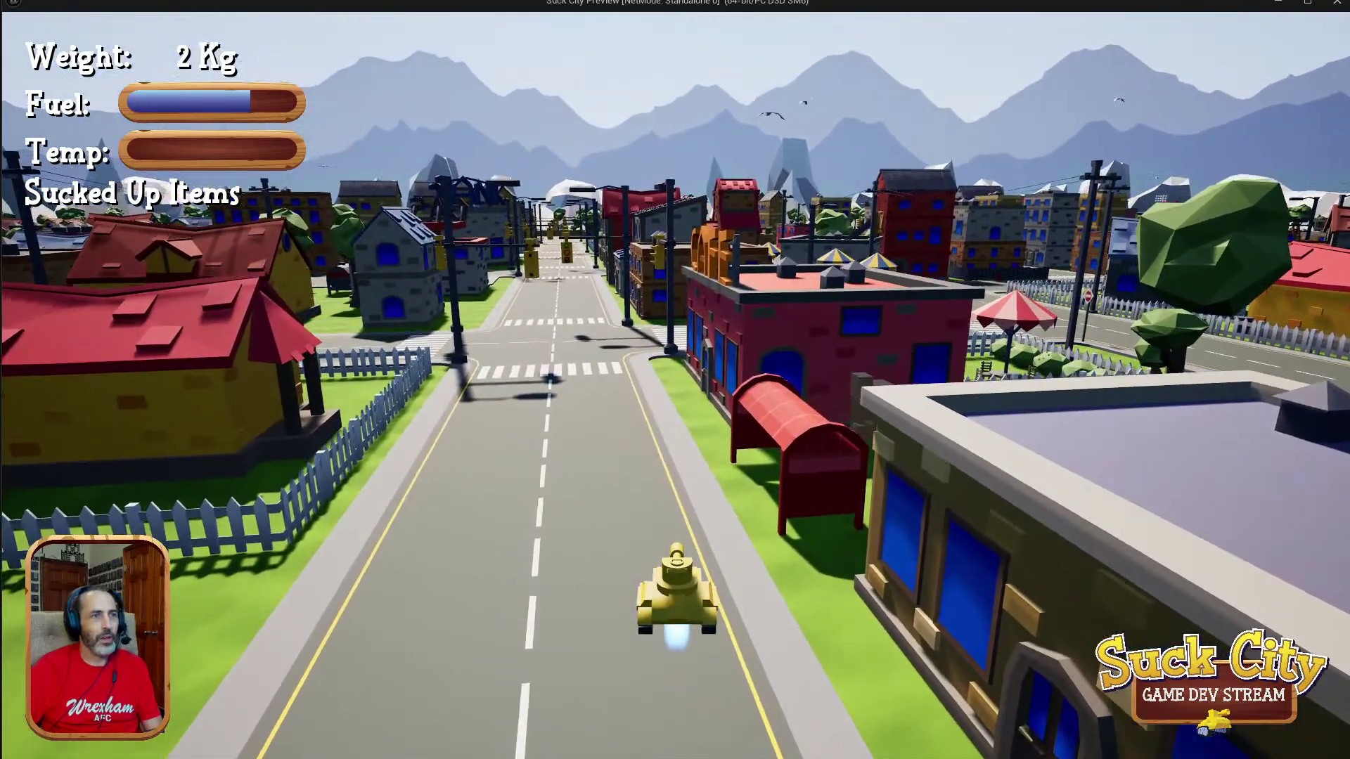
# Hover down the street past the cafe, land, and drive onto the pavement corner by the crosswalk.
pyautogui.press('w')
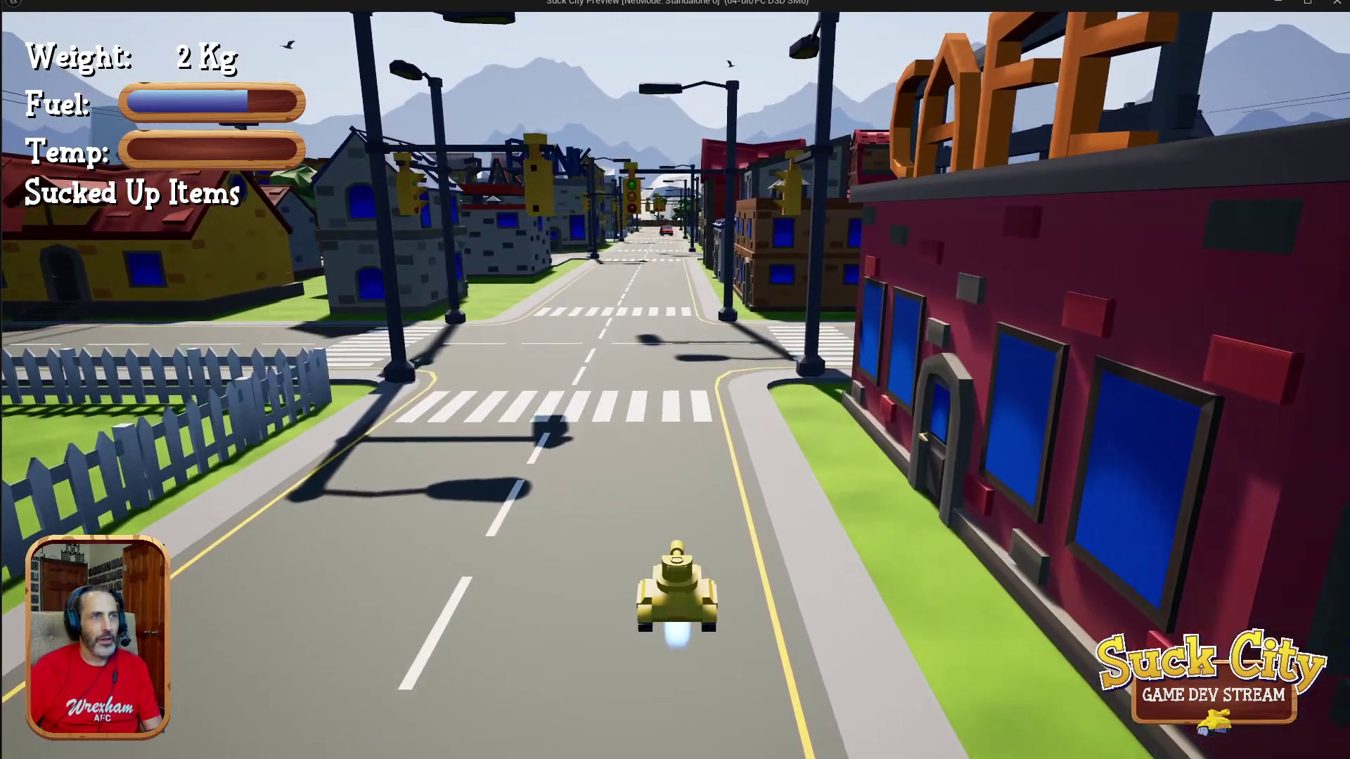
pyautogui.press('w')
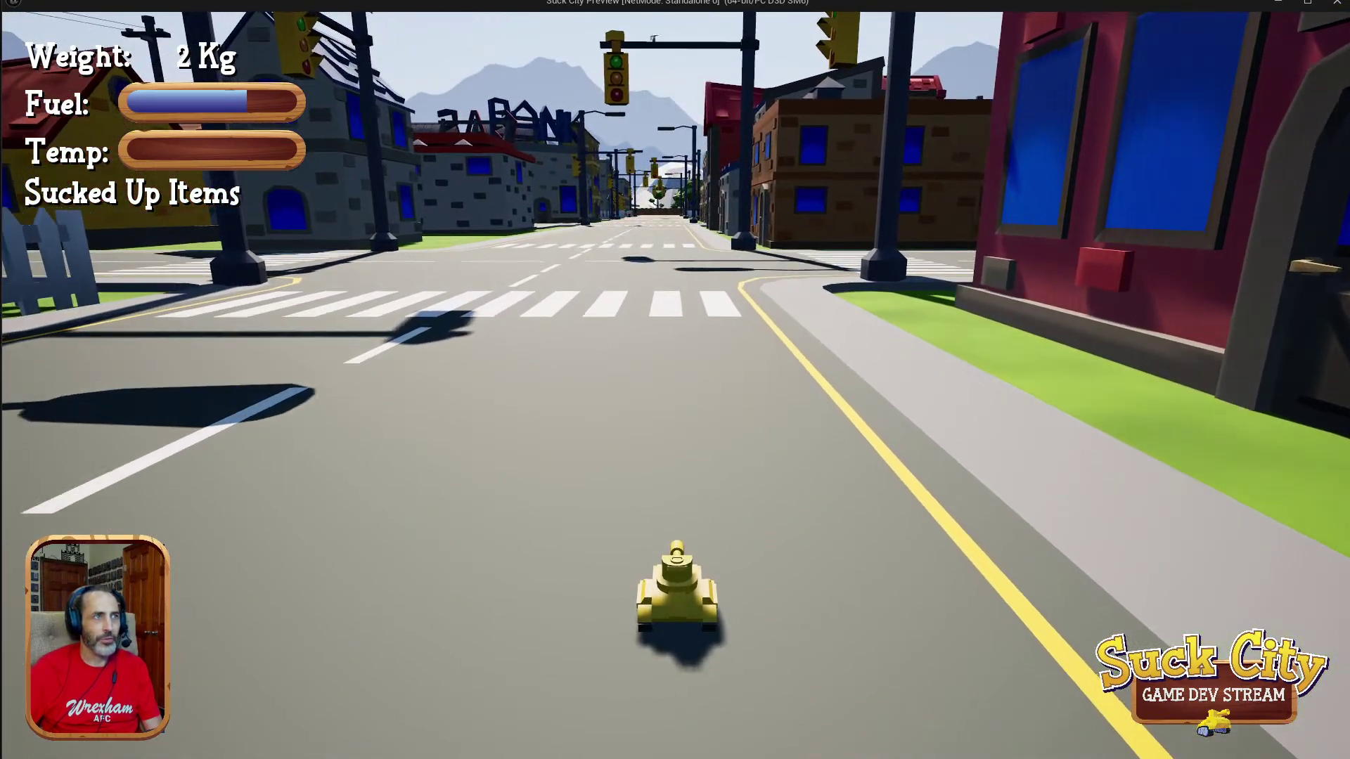
pyautogui.press('w')
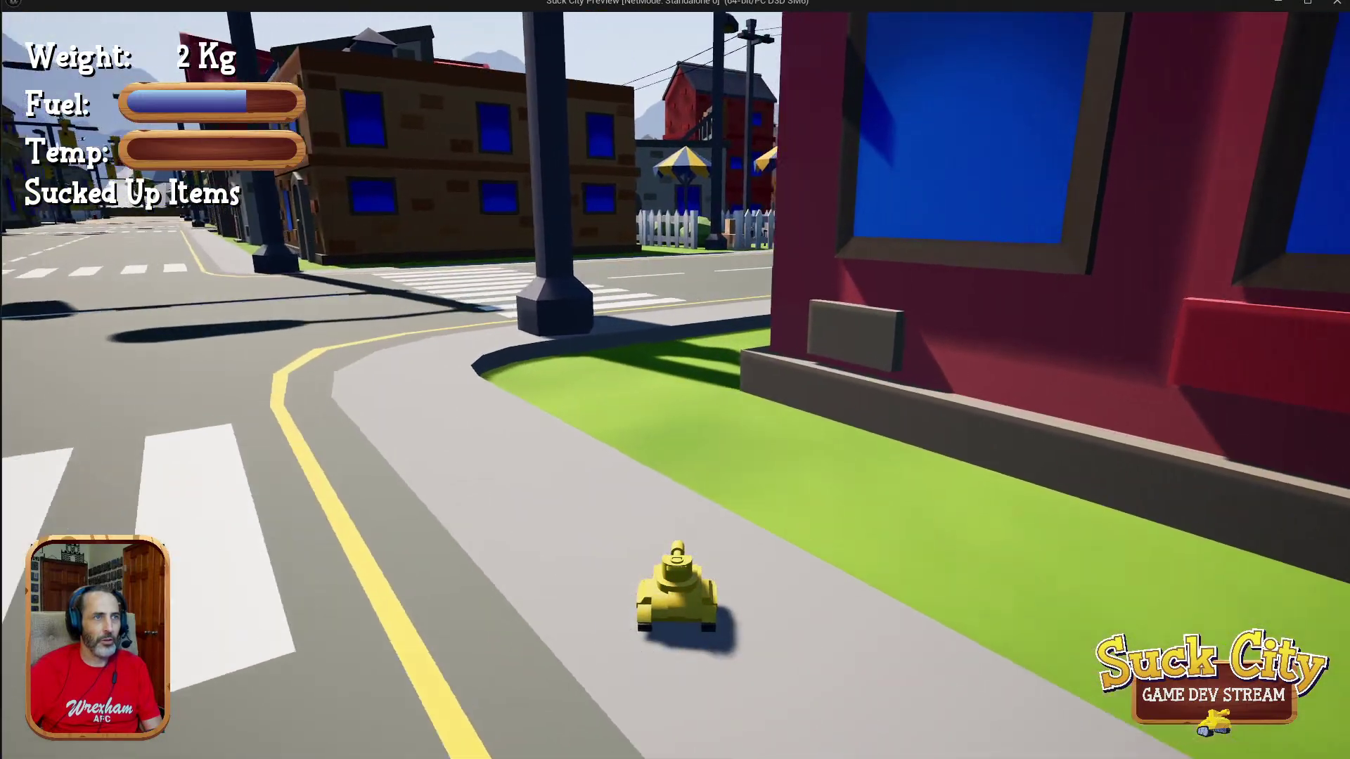
# Jump the tank around the cafe corner and drive along the side street towards the fenced picnic garden.
pyautogui.press('space')
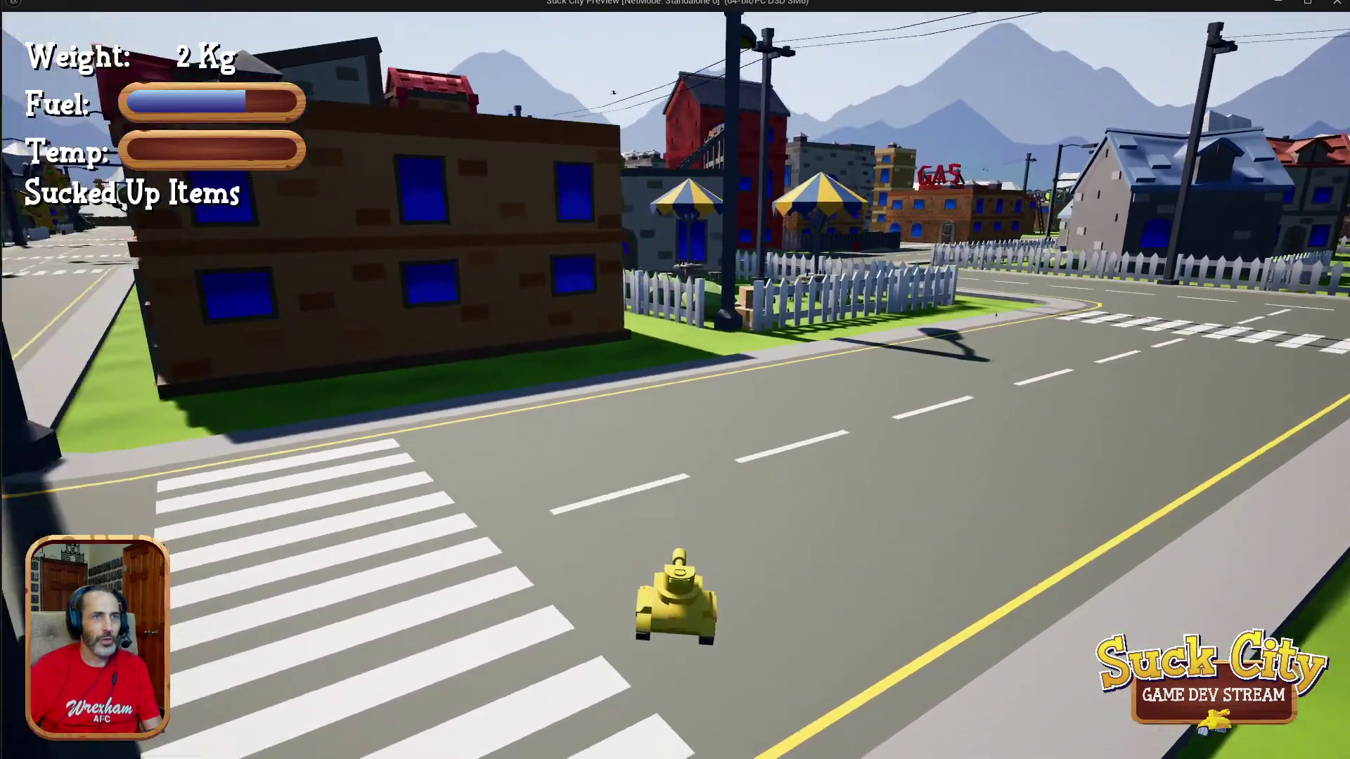
pyautogui.press('a')
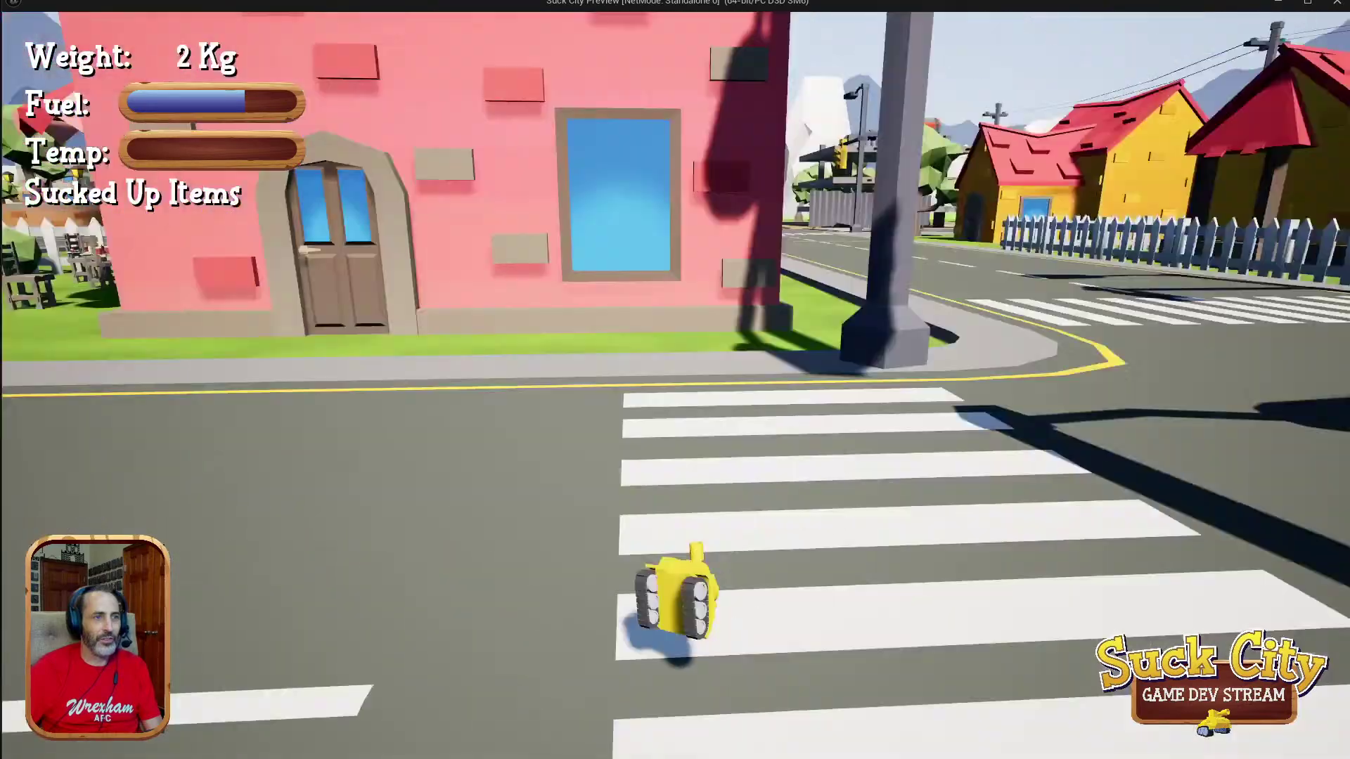
pyautogui.press('space')
pyautogui.press('w')
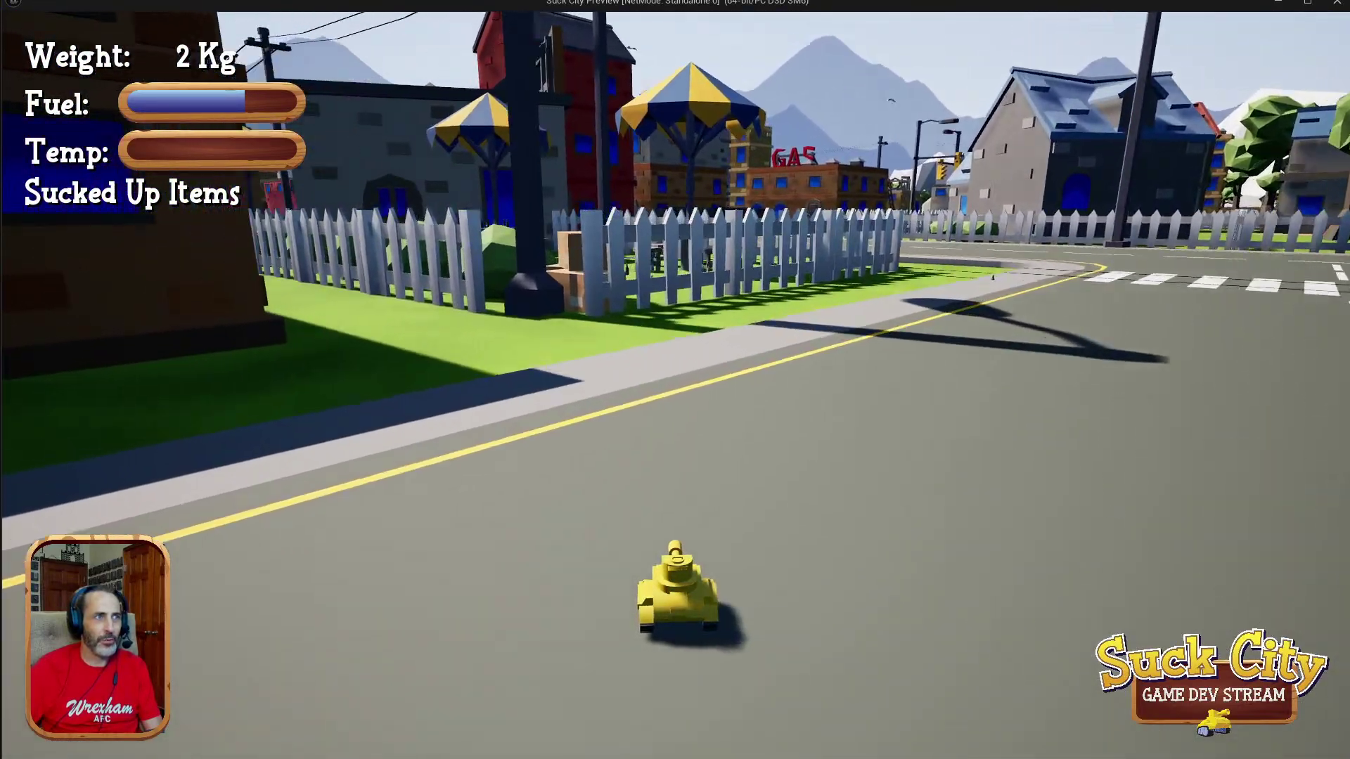
# Drive onto the lawn and jump through the fence opening by the lamp post and cardboard boxes into the picnic garden.
pyautogui.press('w')
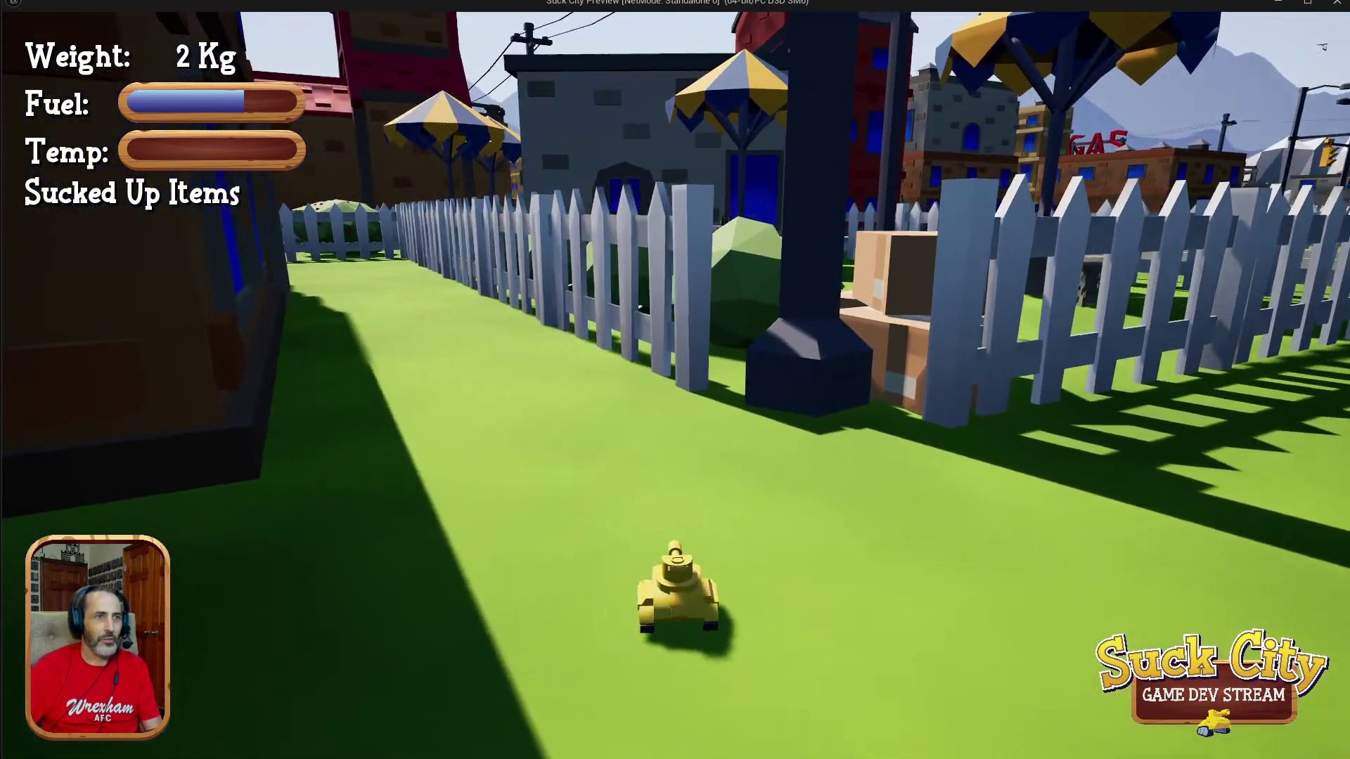
pyautogui.press('w')
pyautogui.press('d')
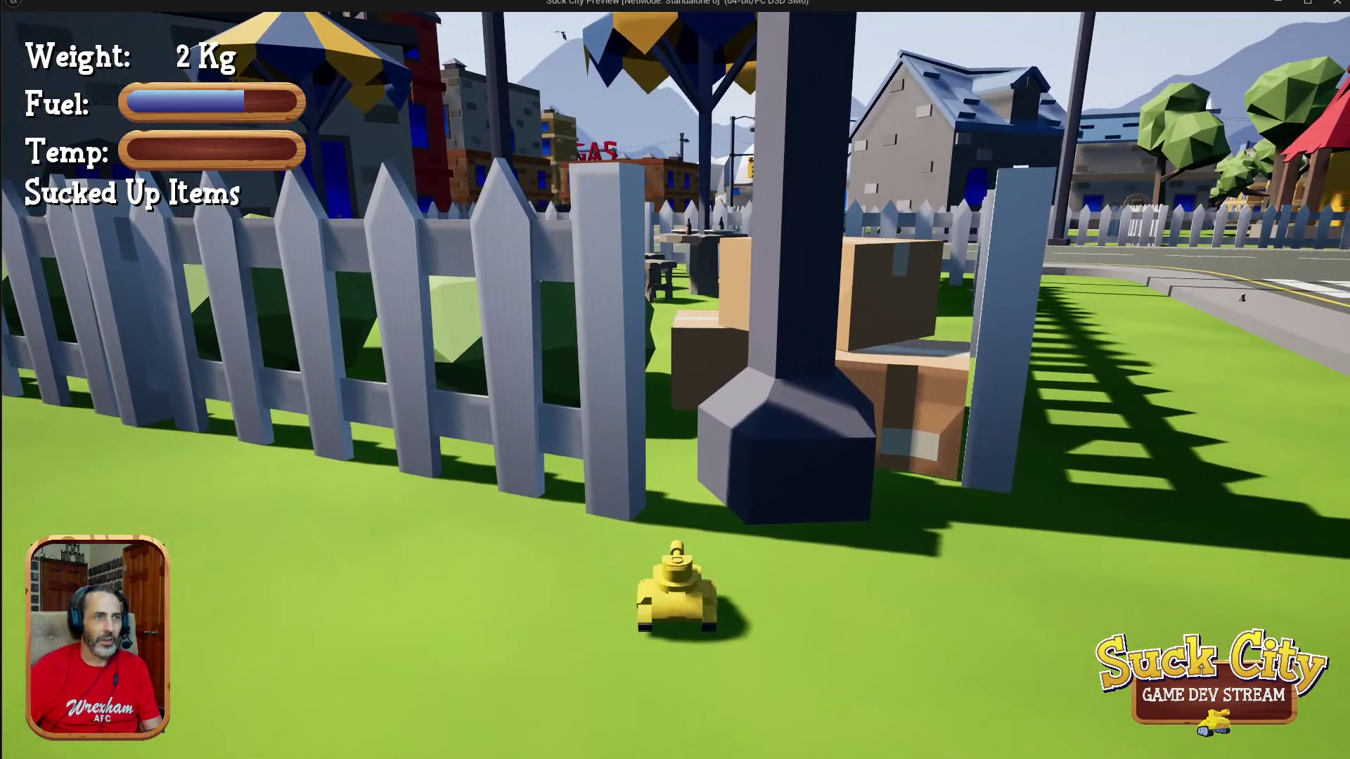
pyautogui.press('space')
pyautogui.press('w')
pyautogui.press('w')
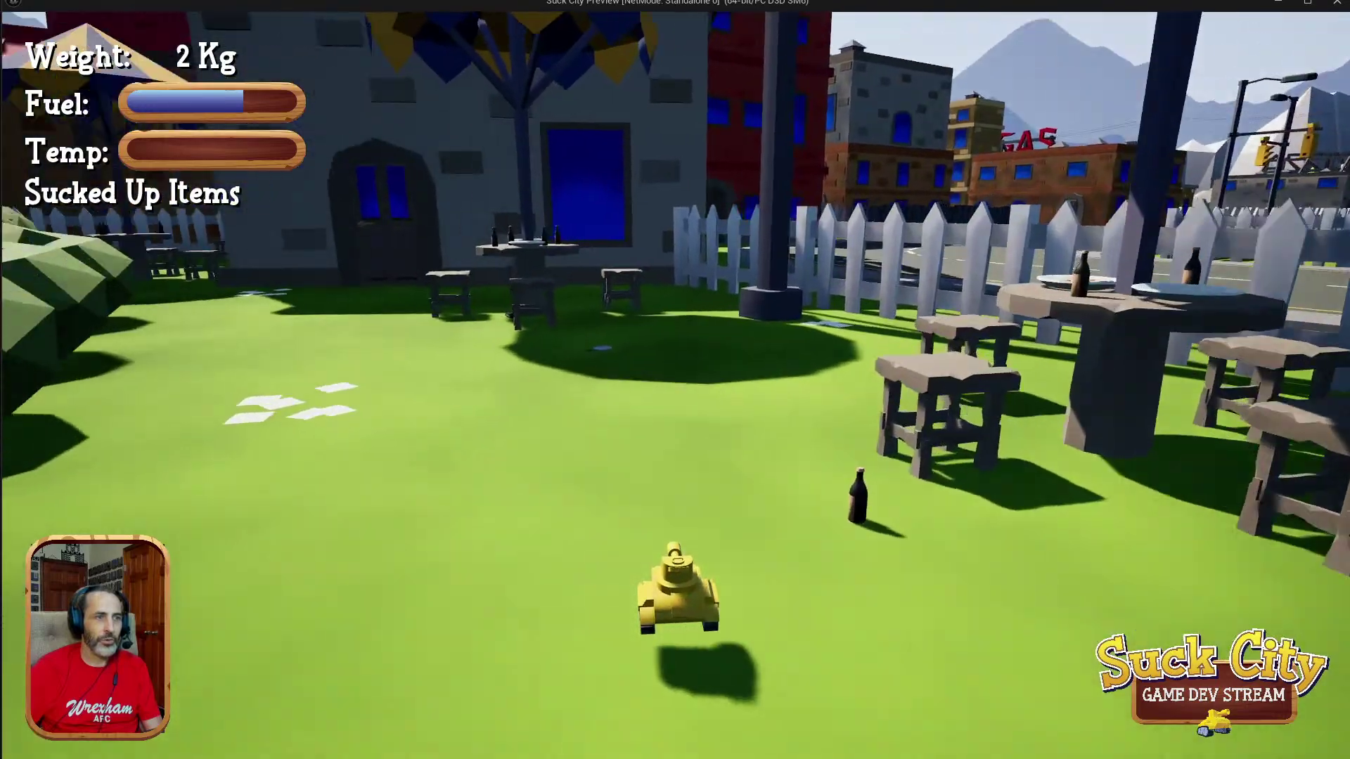
pyautogui.press('w')
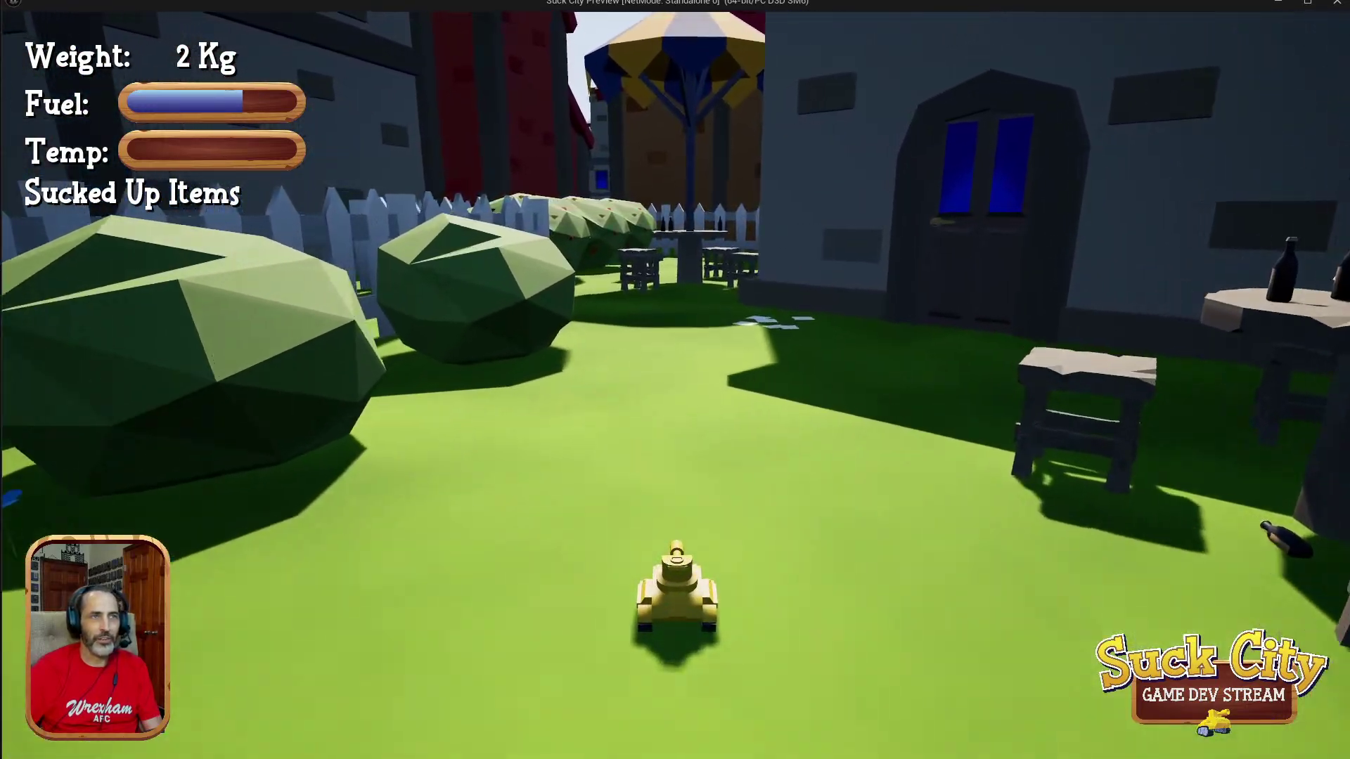
# Drive through the picnic garden past the bushes and stone tables, and hover out over the white fence.
pyautogui.press('a')
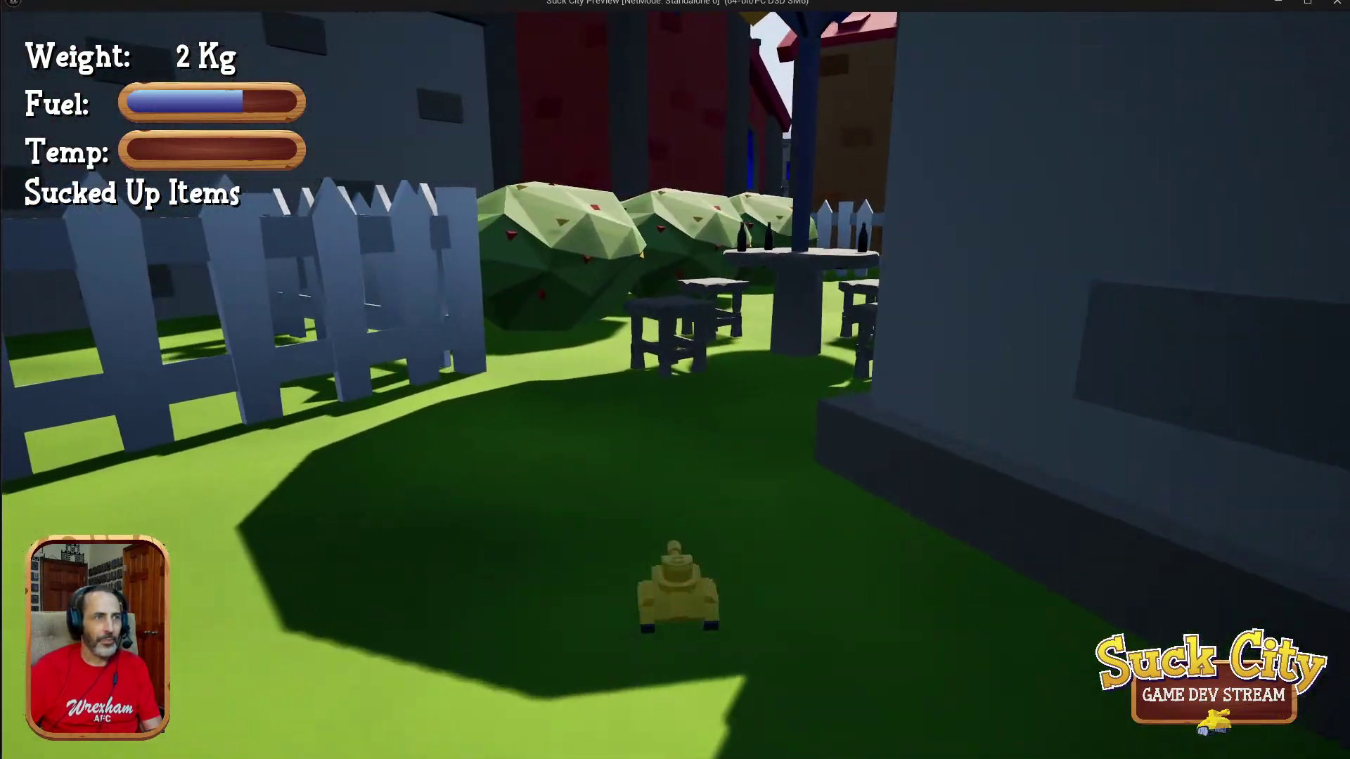
pyautogui.press('d')
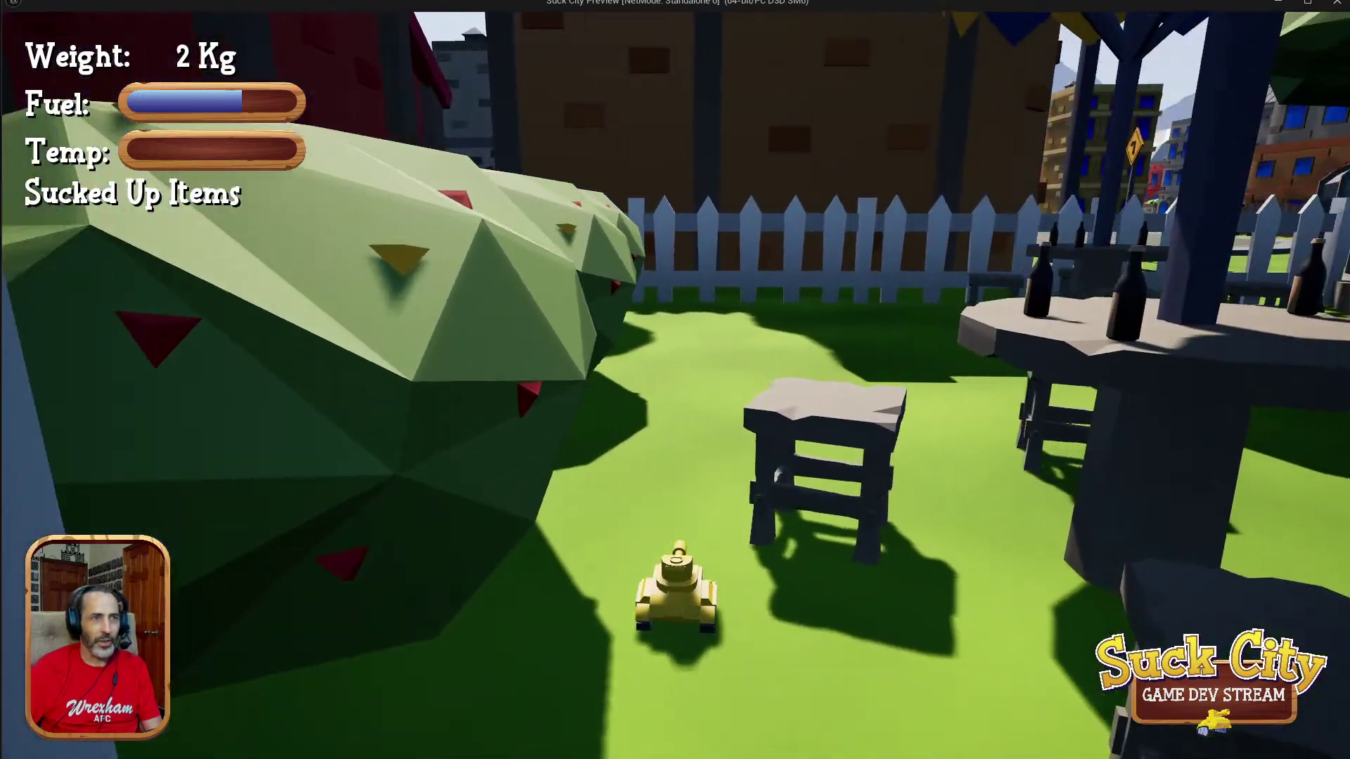
pyautogui.press('w')
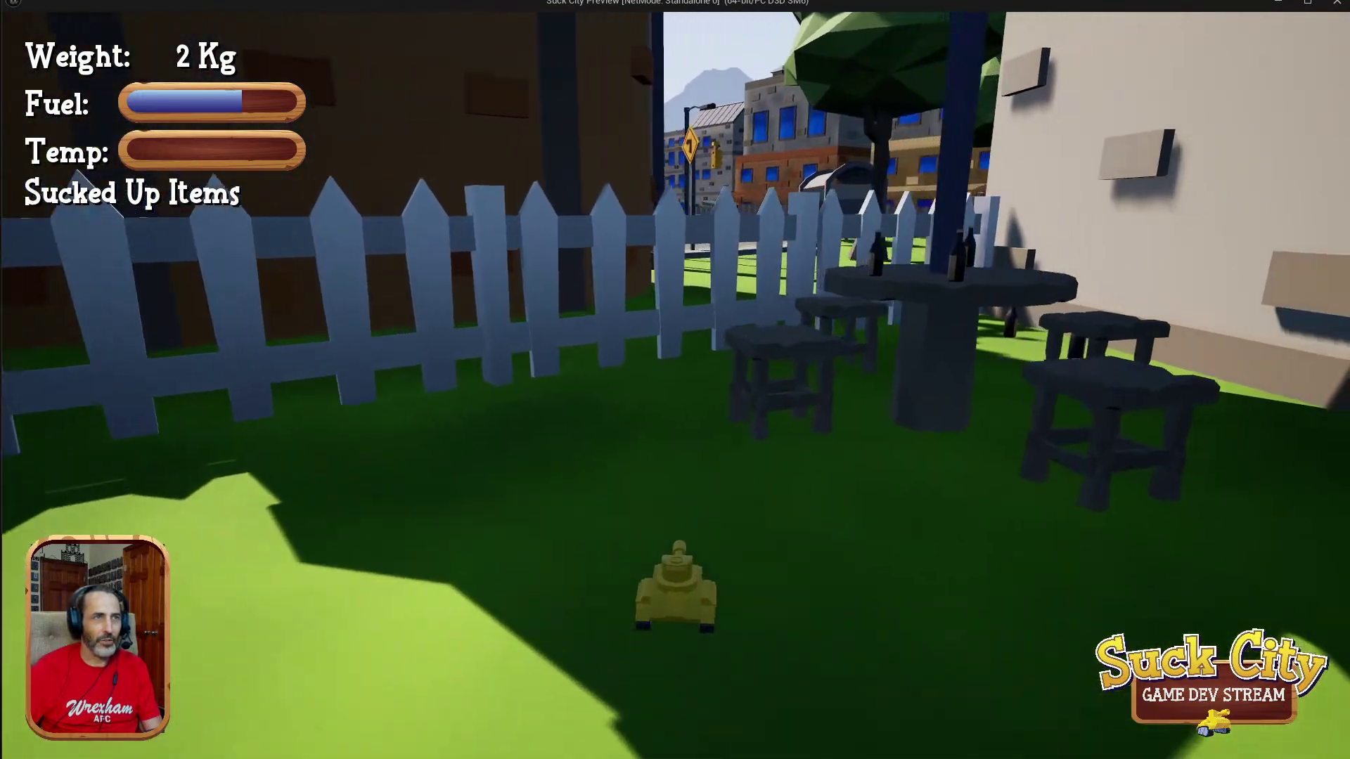
pyautogui.press('space')
pyautogui.press('d')
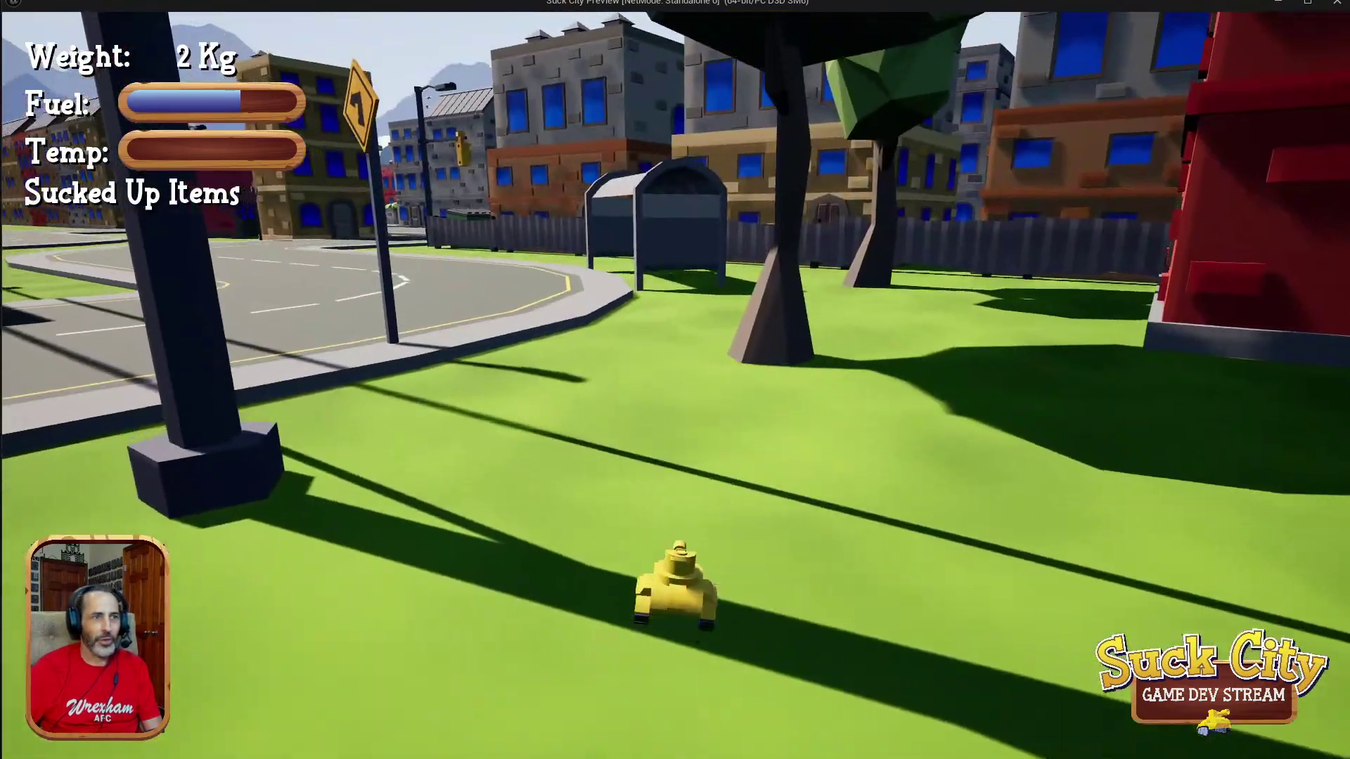
# Cross the lawn past the large tree and jump over the kerb onto the curved road.
pyautogui.press('a')
pyautogui.press('space')
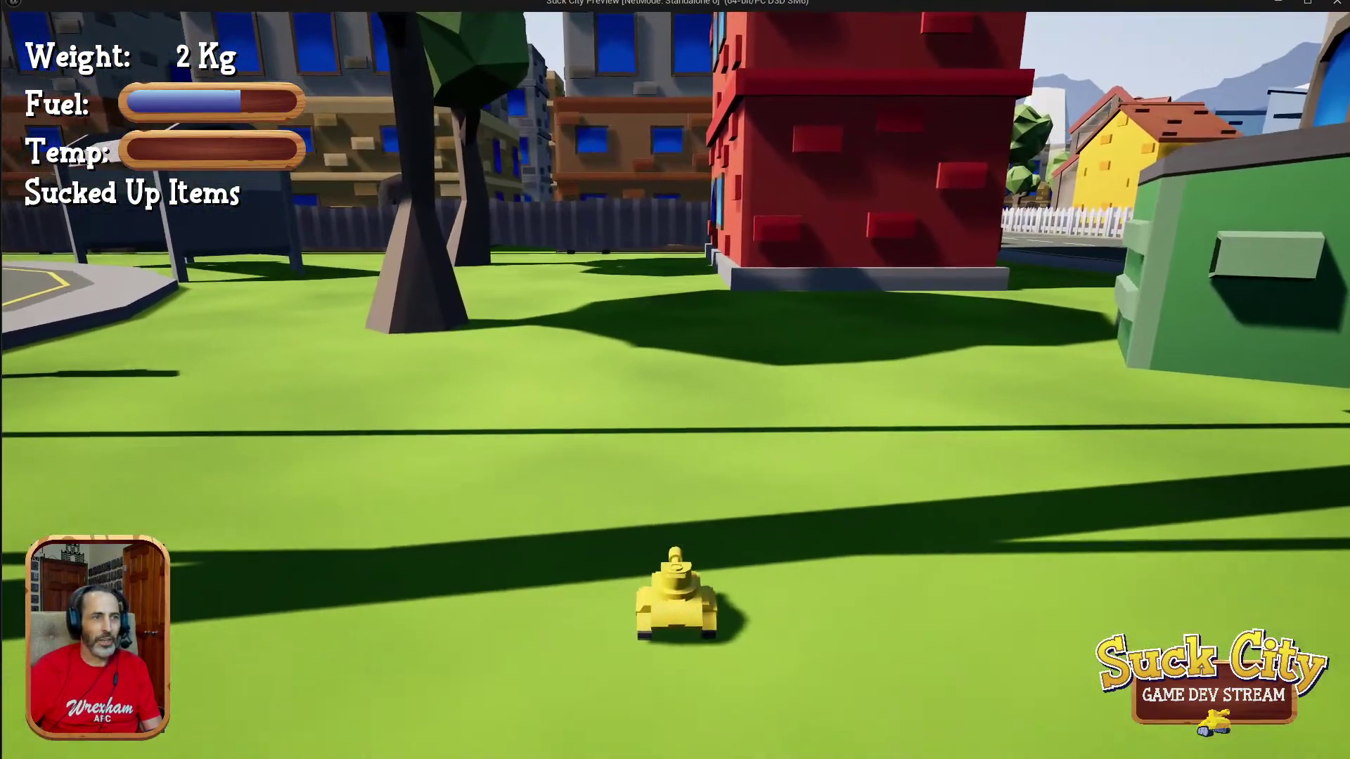
pyautogui.press('w')
pyautogui.press('a')
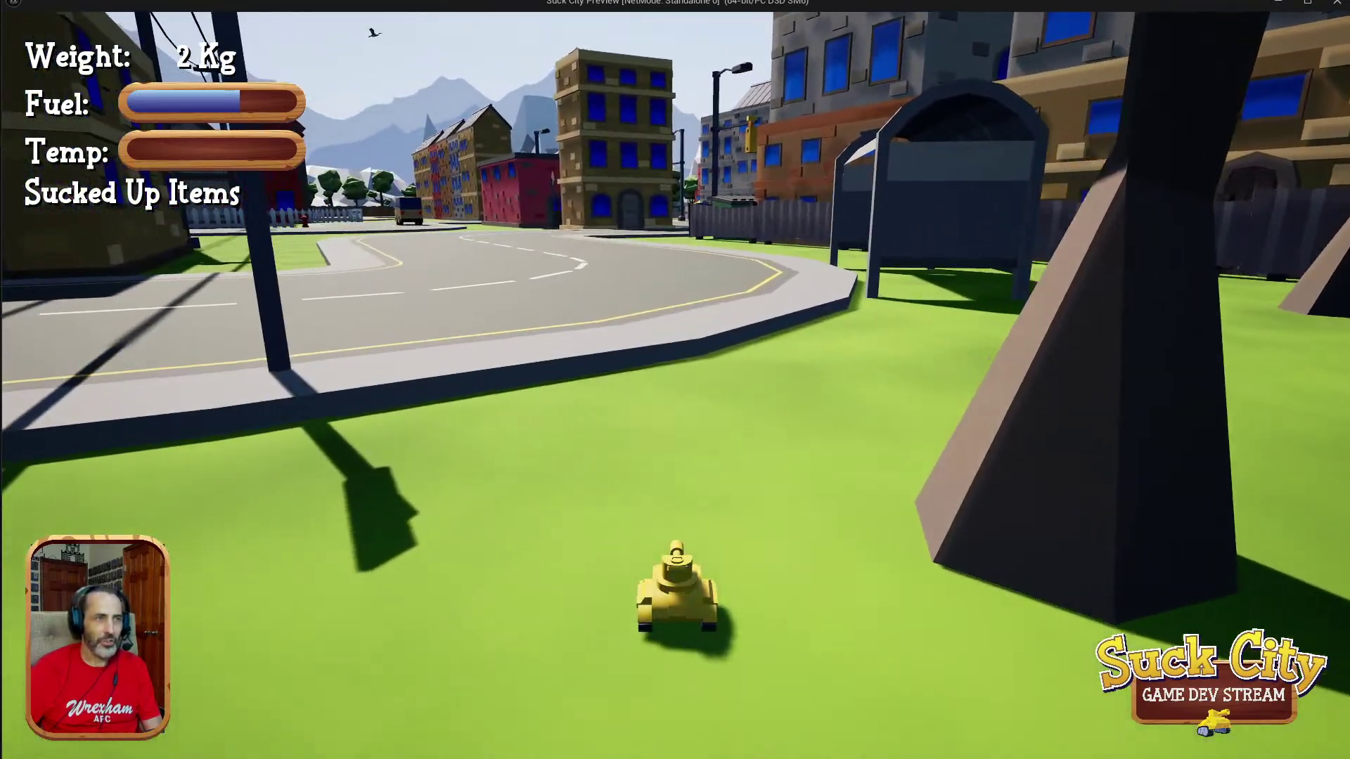
pyautogui.press('space')
pyautogui.press('d')
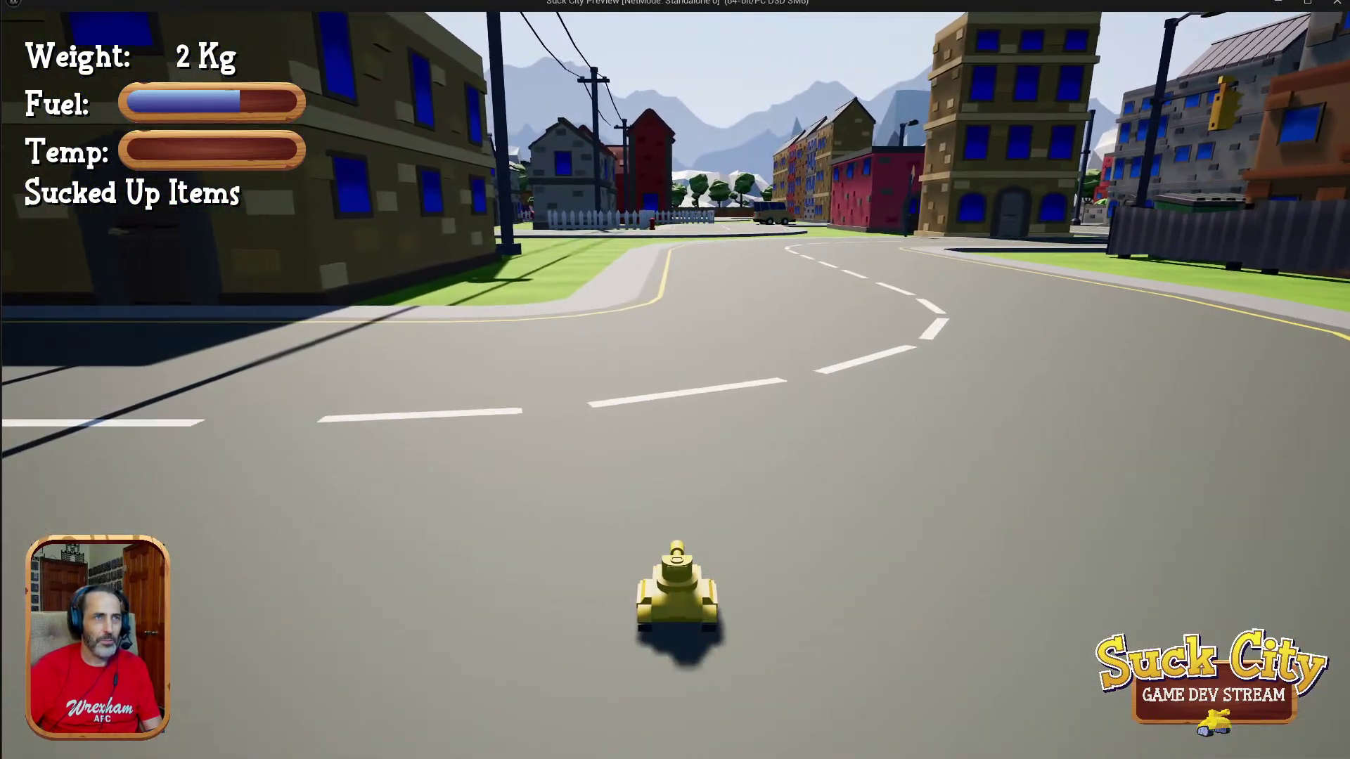
# Follow the curved road, mount the pavement and drive along the grass beside the corrugated fence.
pyautogui.press('a')
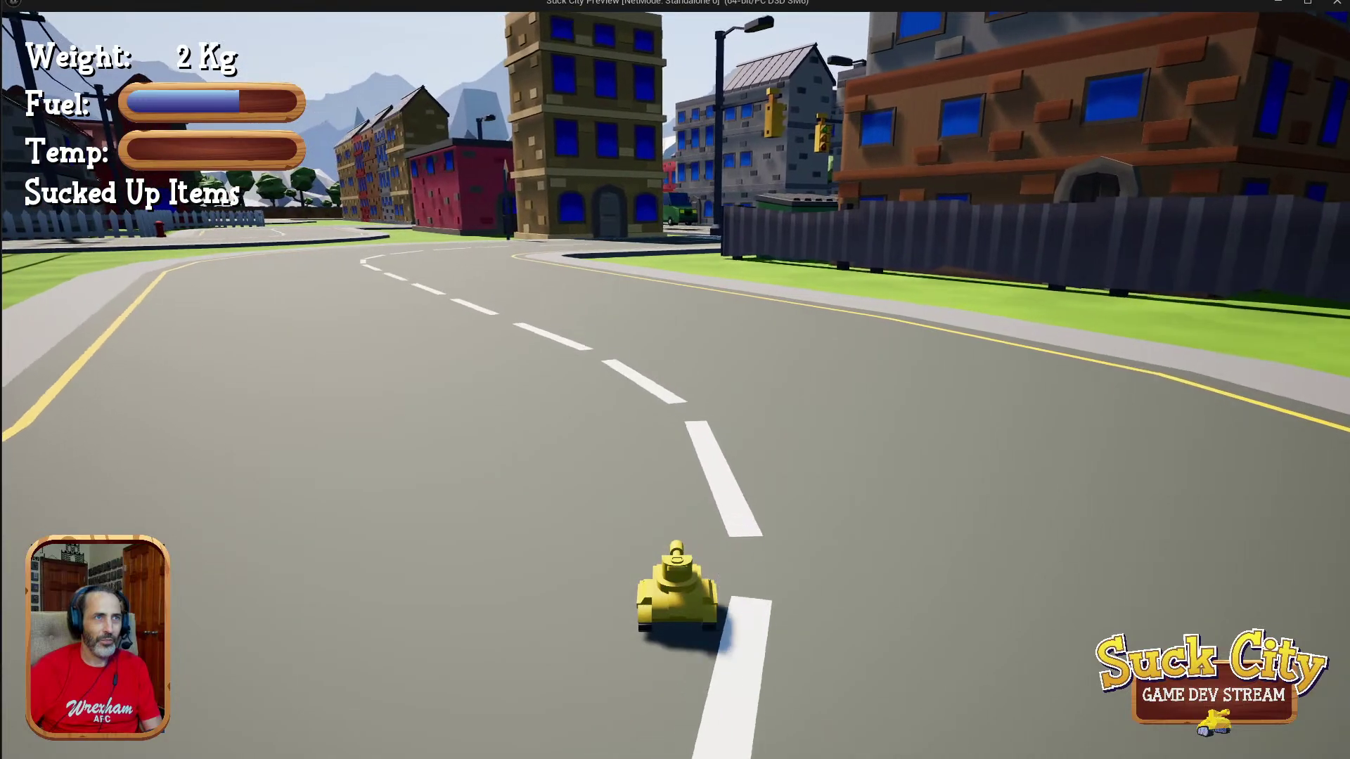
pyautogui.press('d')
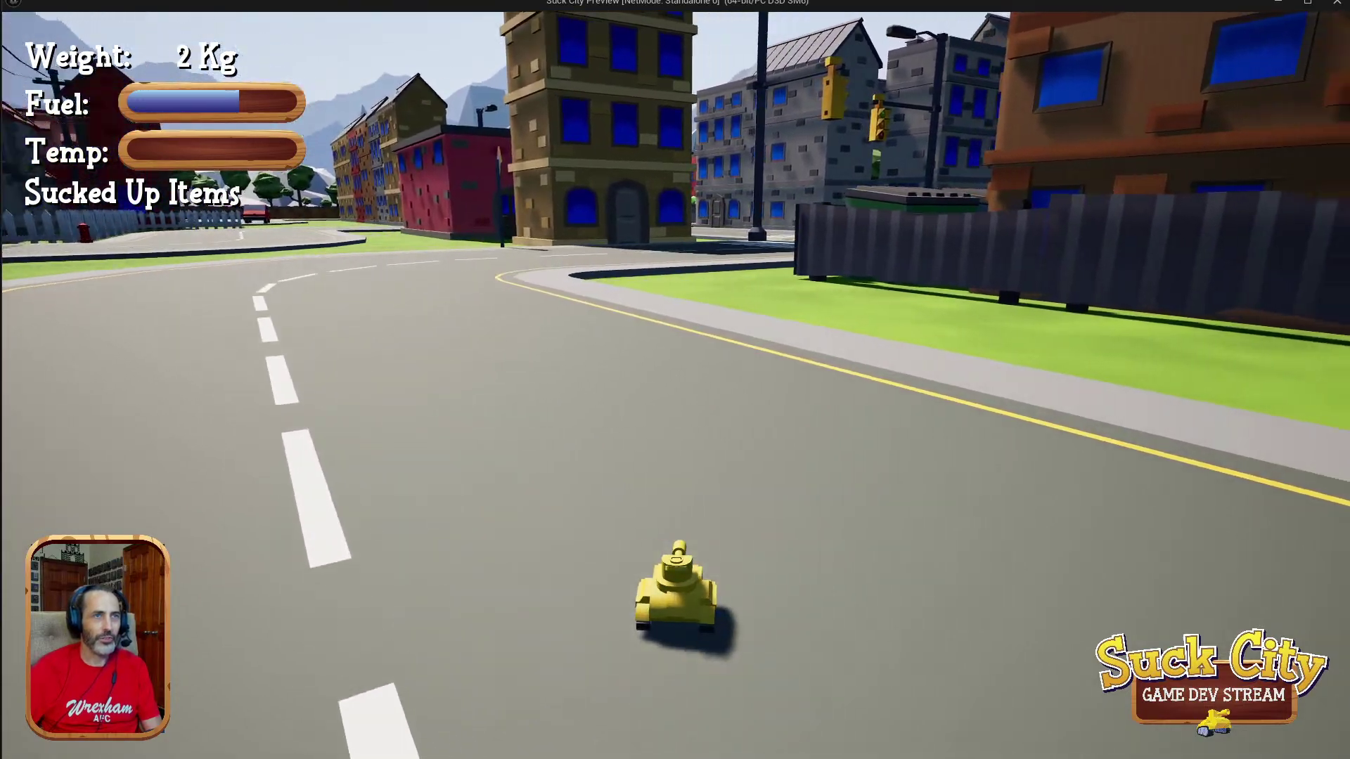
pyautogui.press('a')
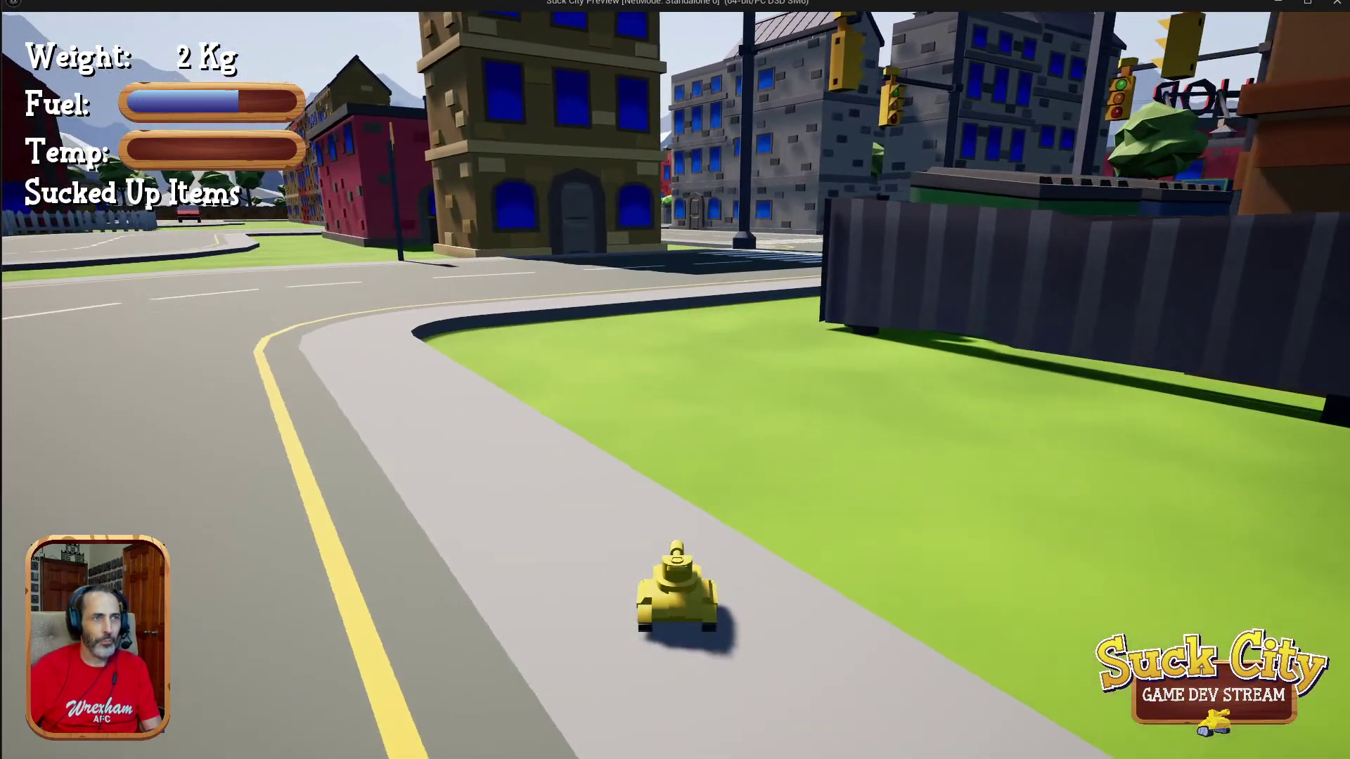
pyautogui.press('d')
pyautogui.press('a')
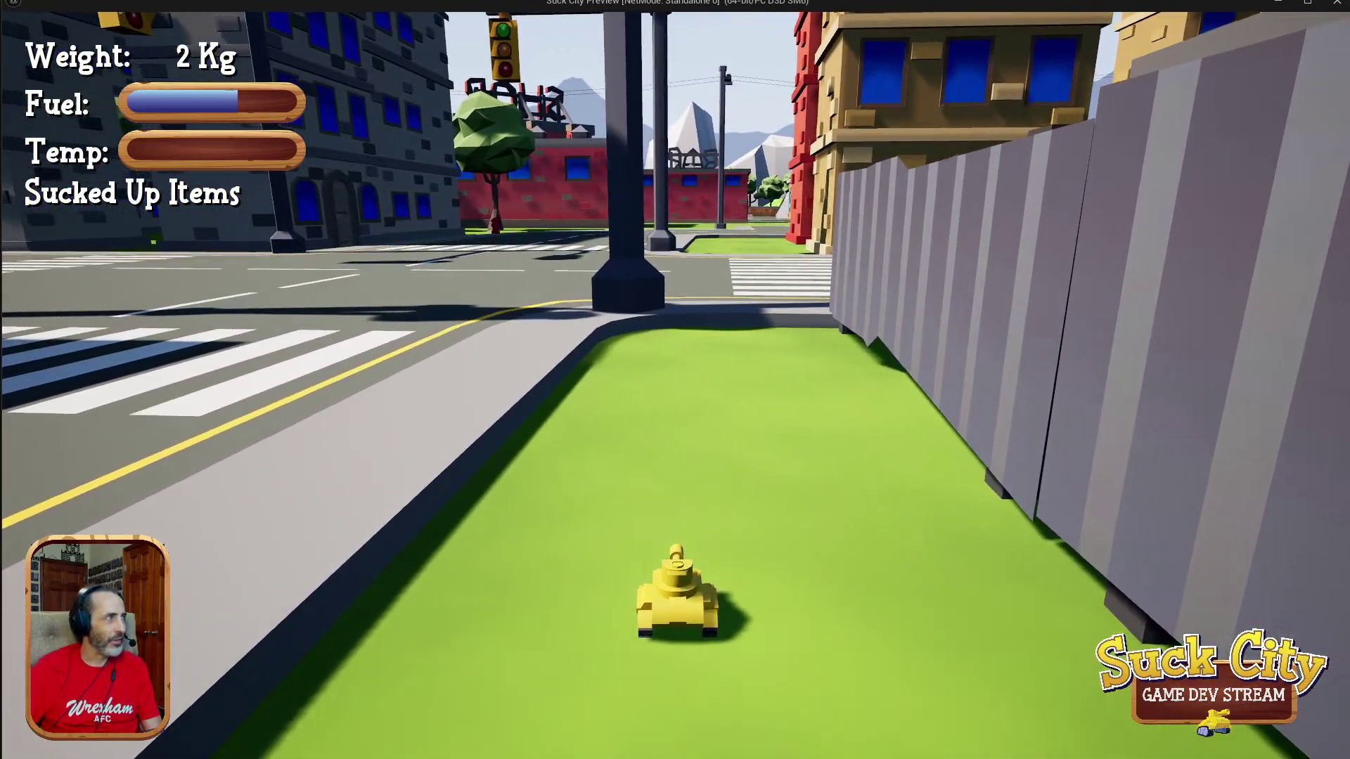
# Drive around the corner lamp post into the traffic-light intersection, and end the play test.
pyautogui.press('space')
pyautogui.press('w')
pyautogui.press('a')
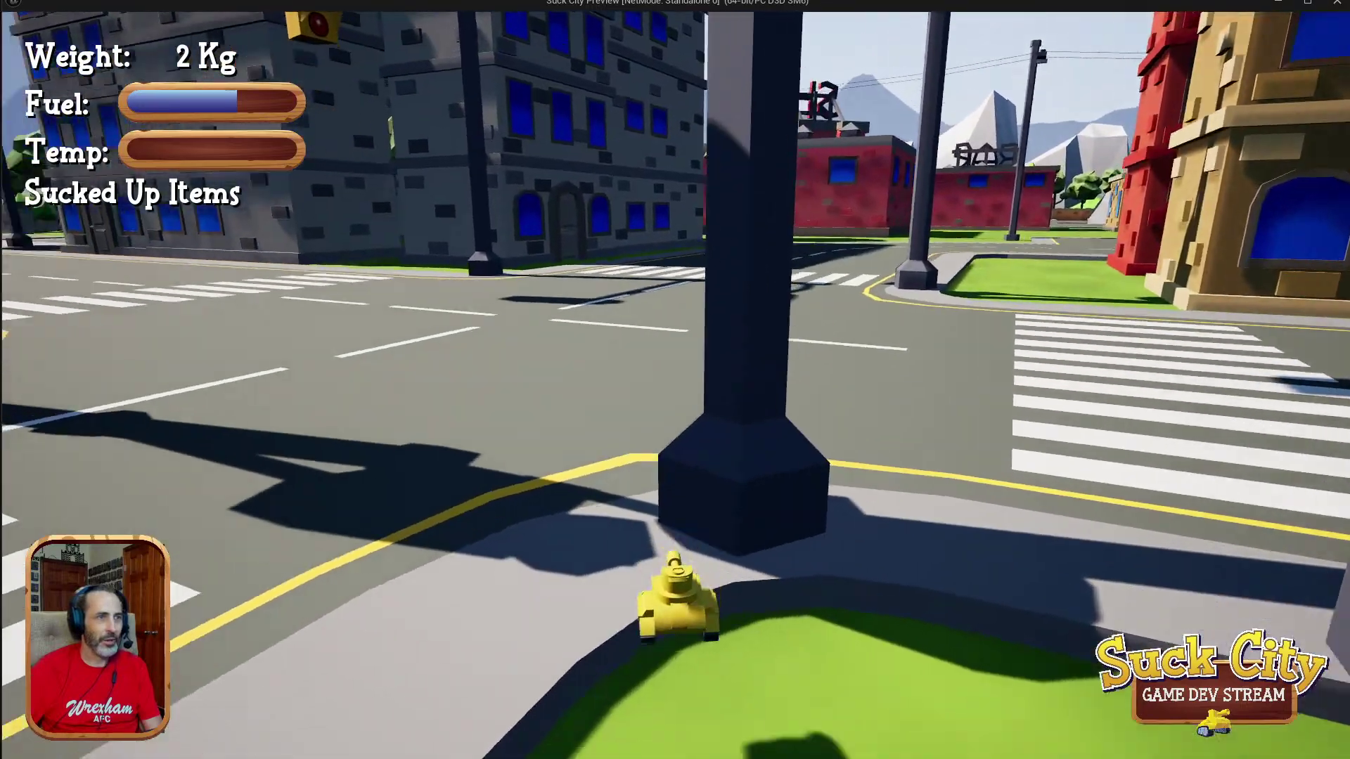
pyautogui.press('d')
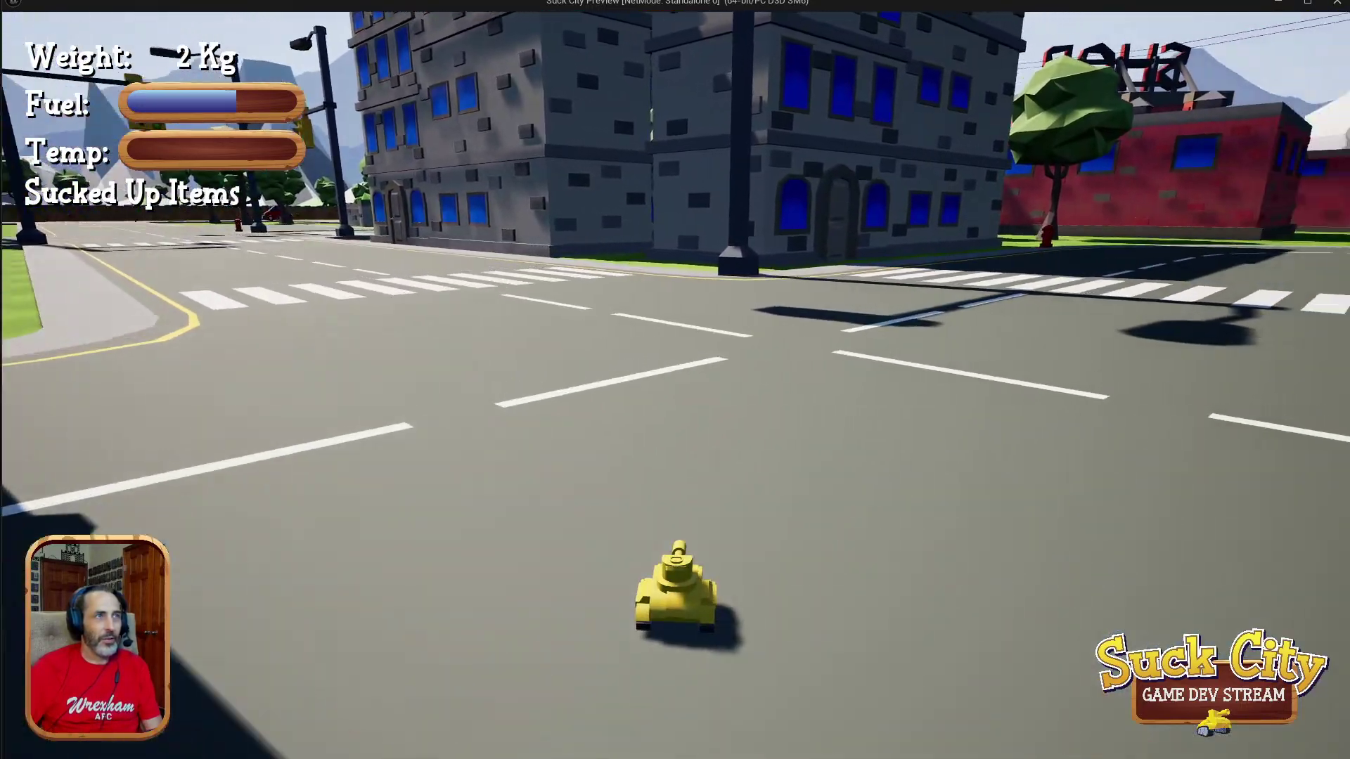
pyautogui.press('w')
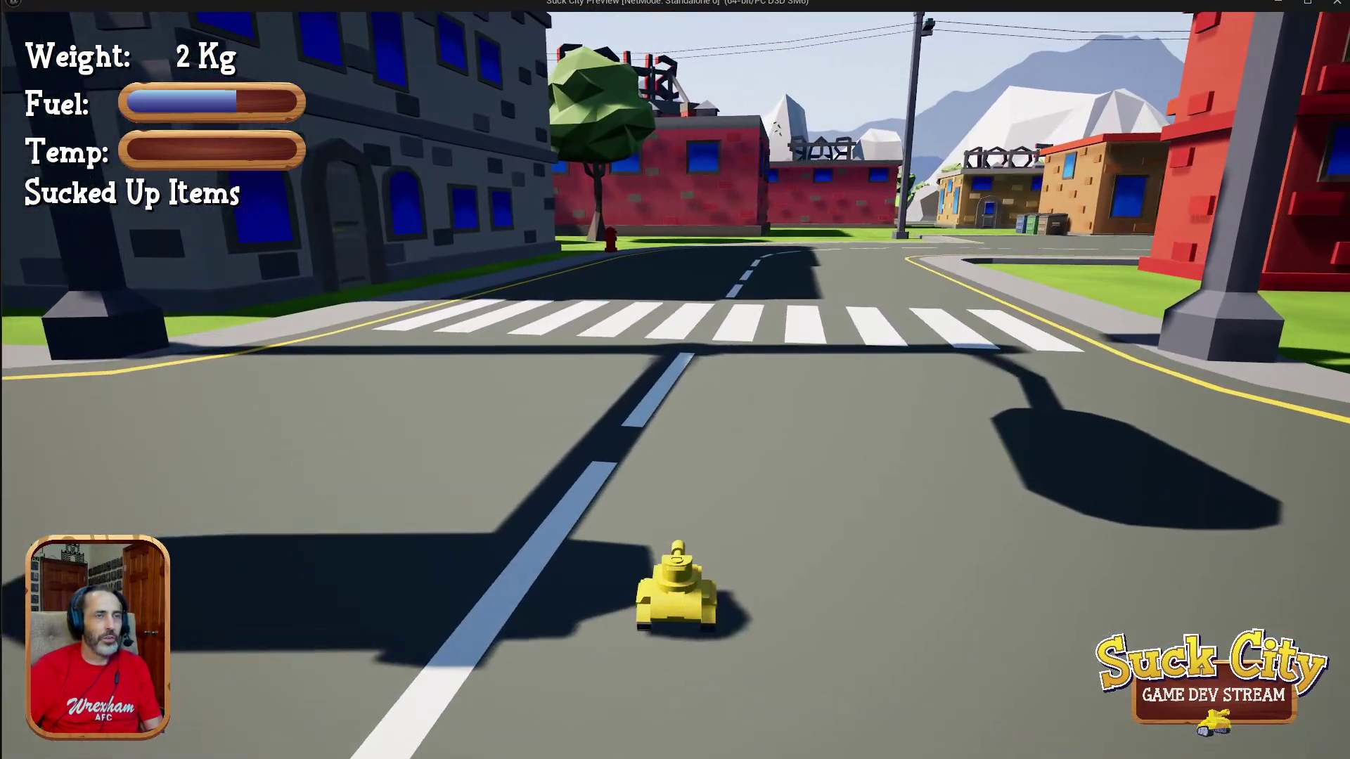
pyautogui.click(604, 383)
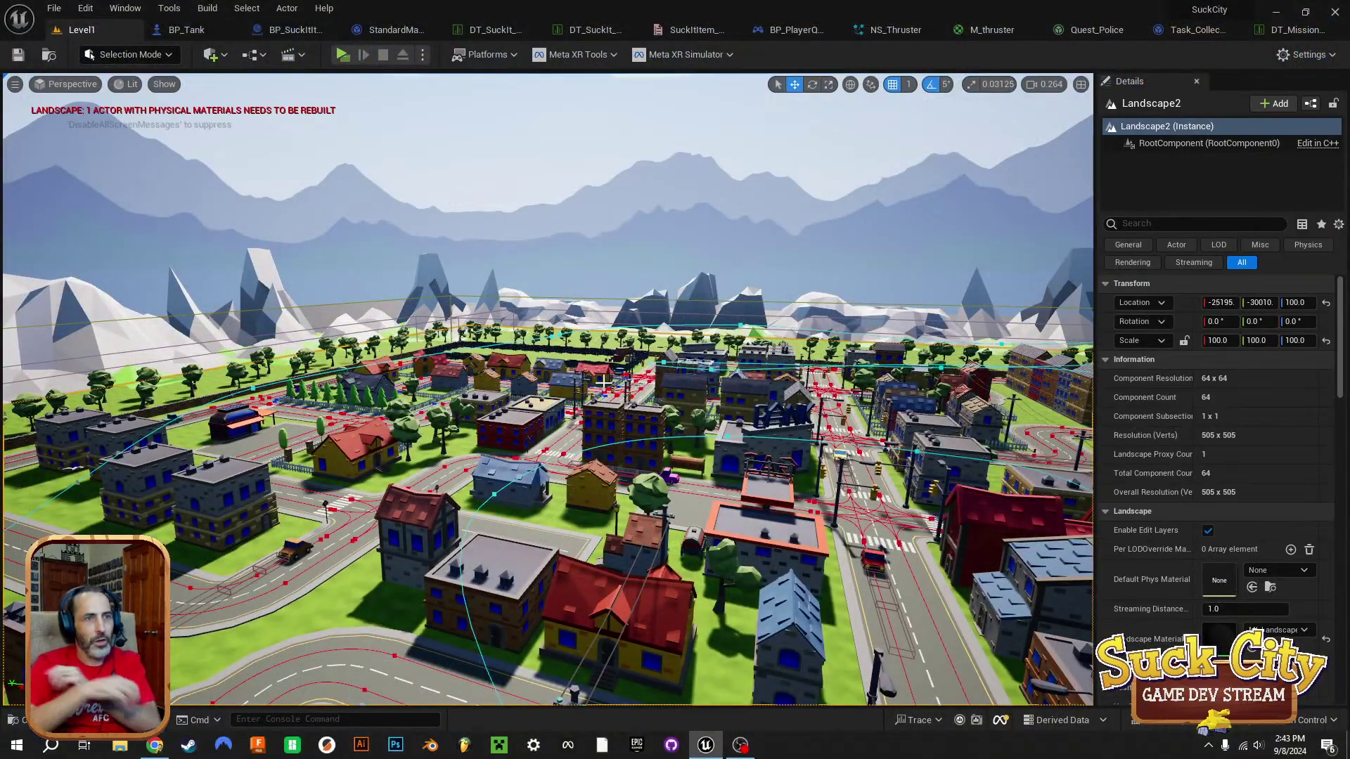
# Select the traffic target spline that ends at the near crosswalk of the traffic-light intersection.
pyautogui.moveTo(846, 504); pyautogui.dragTo(872, 609, button='right')
pyautogui.press('w')
pyautogui.press('w')
pyautogui.press('d')
pyautogui.press('d')
pyautogui.press('w')
pyautogui.moveTo(500, 205); pyautogui.dragTo(846, 497, button='right')
pyautogui.press('w')
pyautogui.press('s')
pyautogui.press('w')
pyautogui.press('s')
pyautogui.press('w')
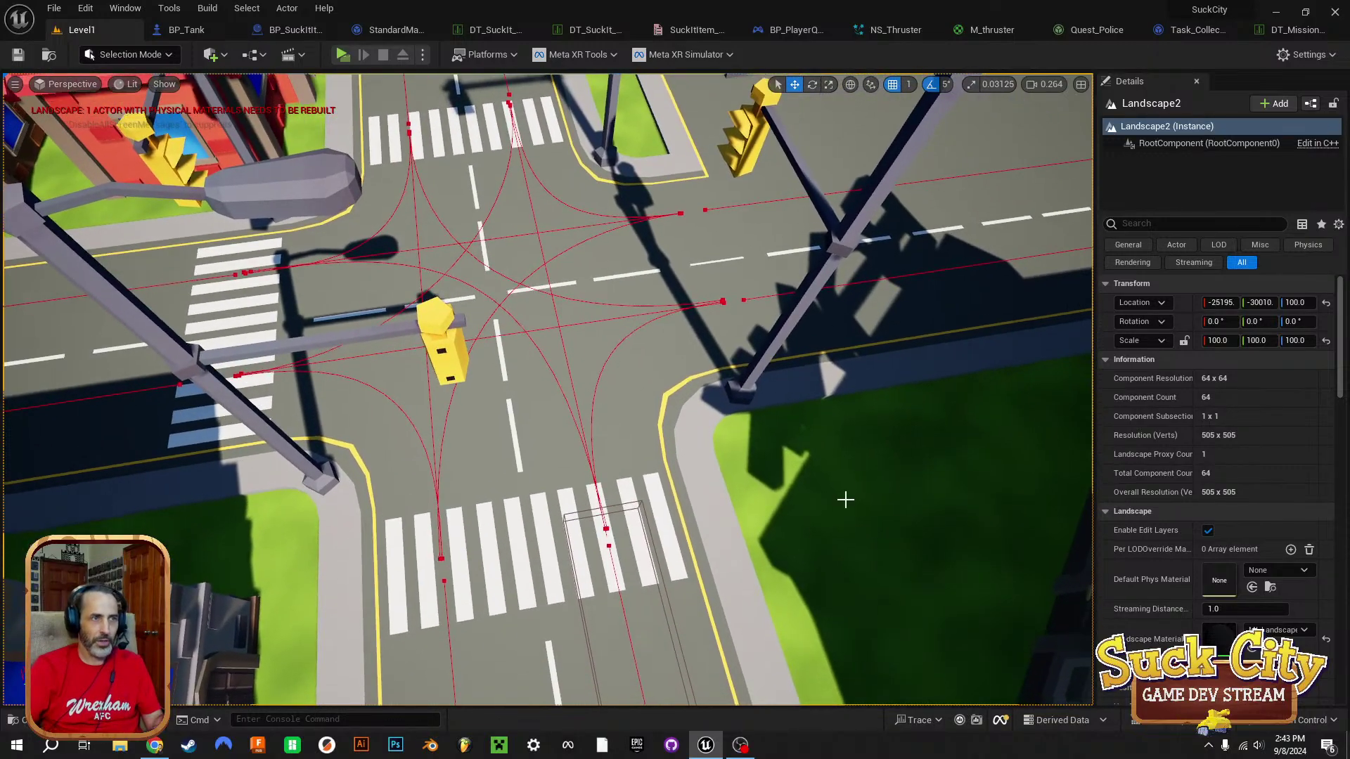
pyautogui.click(555, 376)
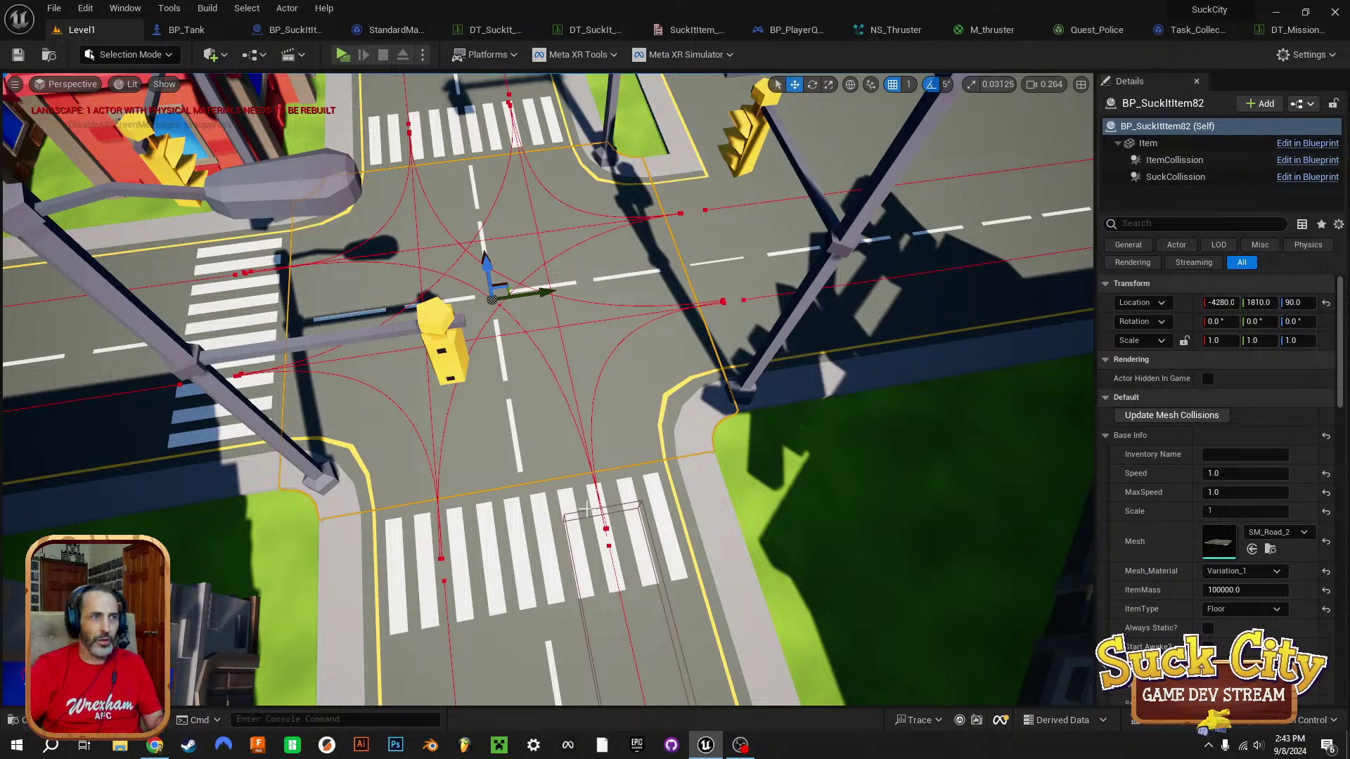
pyautogui.click(609, 545)
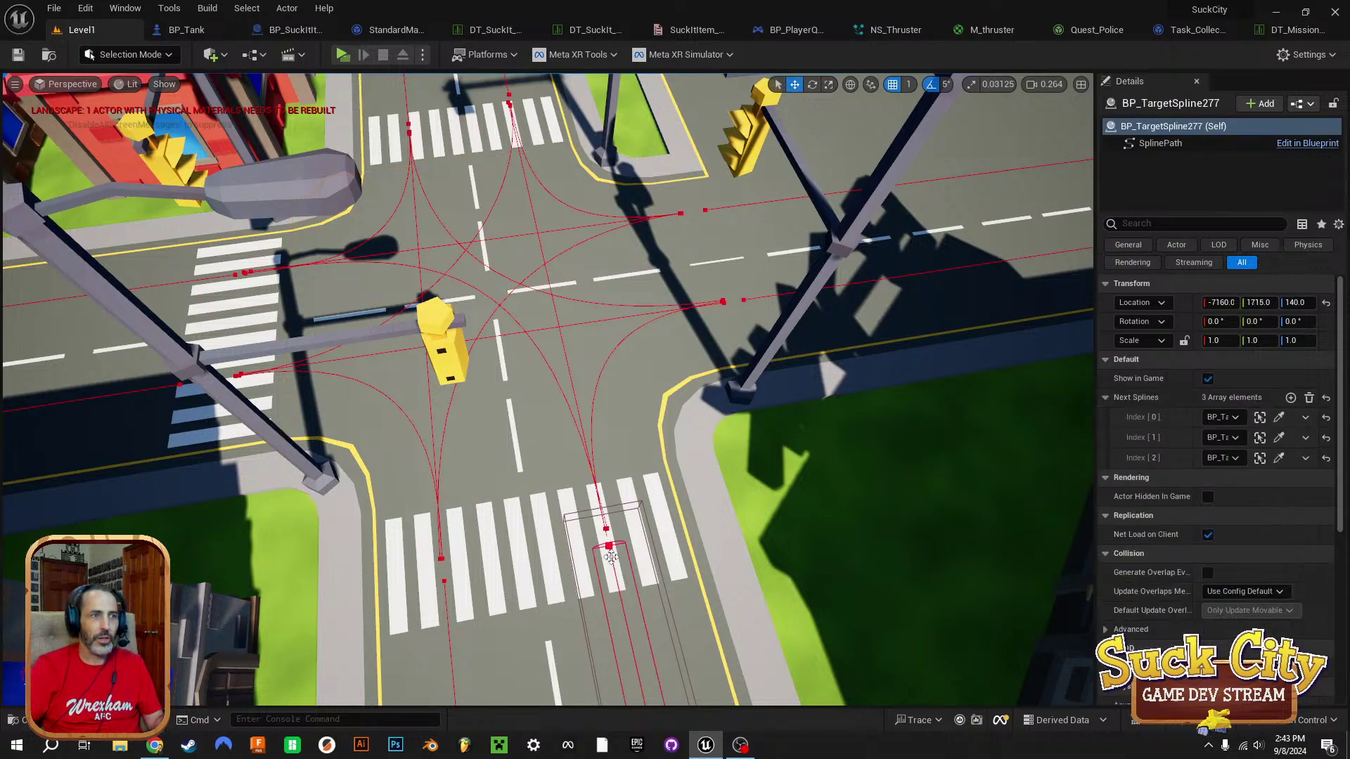
# Examine the spline's SplinePath settings and show the full names in its Next Splines list.
pyautogui.click(1161, 143)
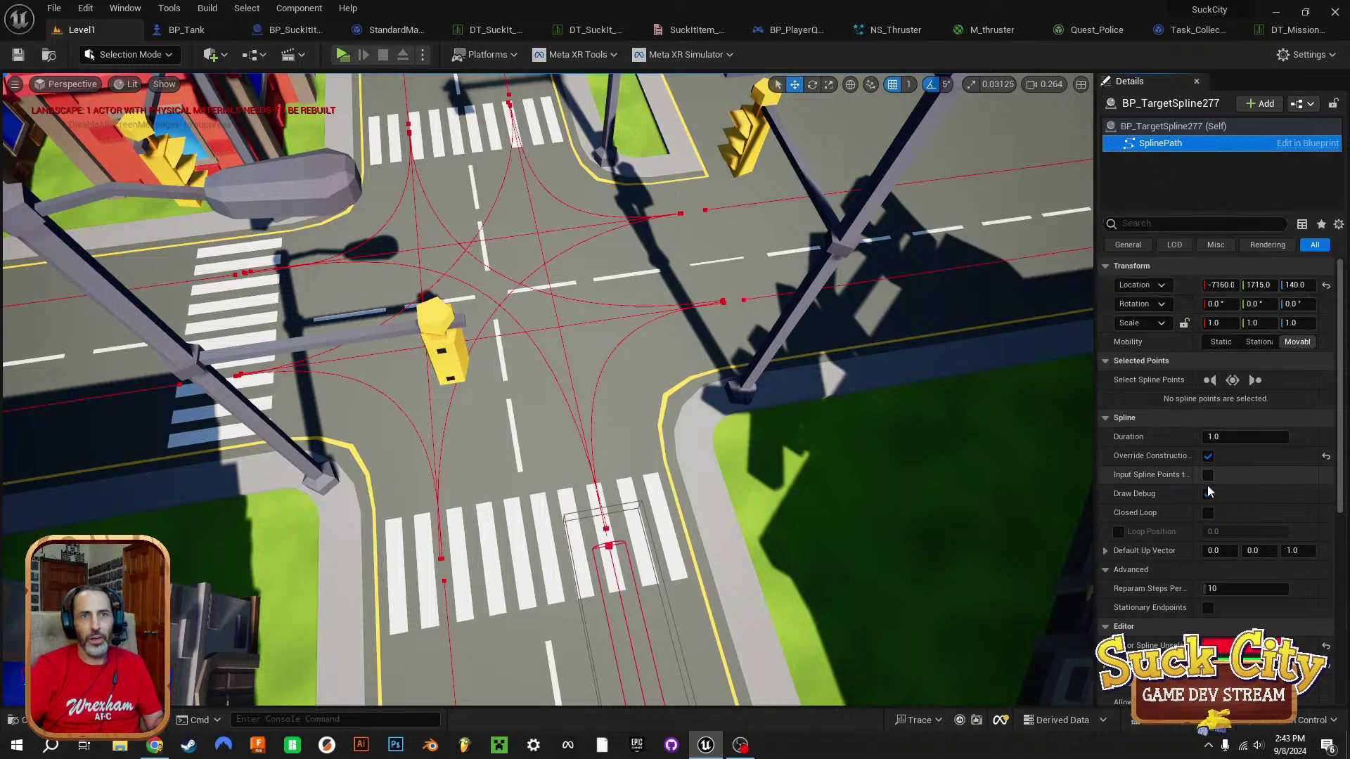
pyautogui.scroll(-3, 1171, 475)
pyautogui.scroll(3, 1168, 474)
pyautogui.click(1169, 127)
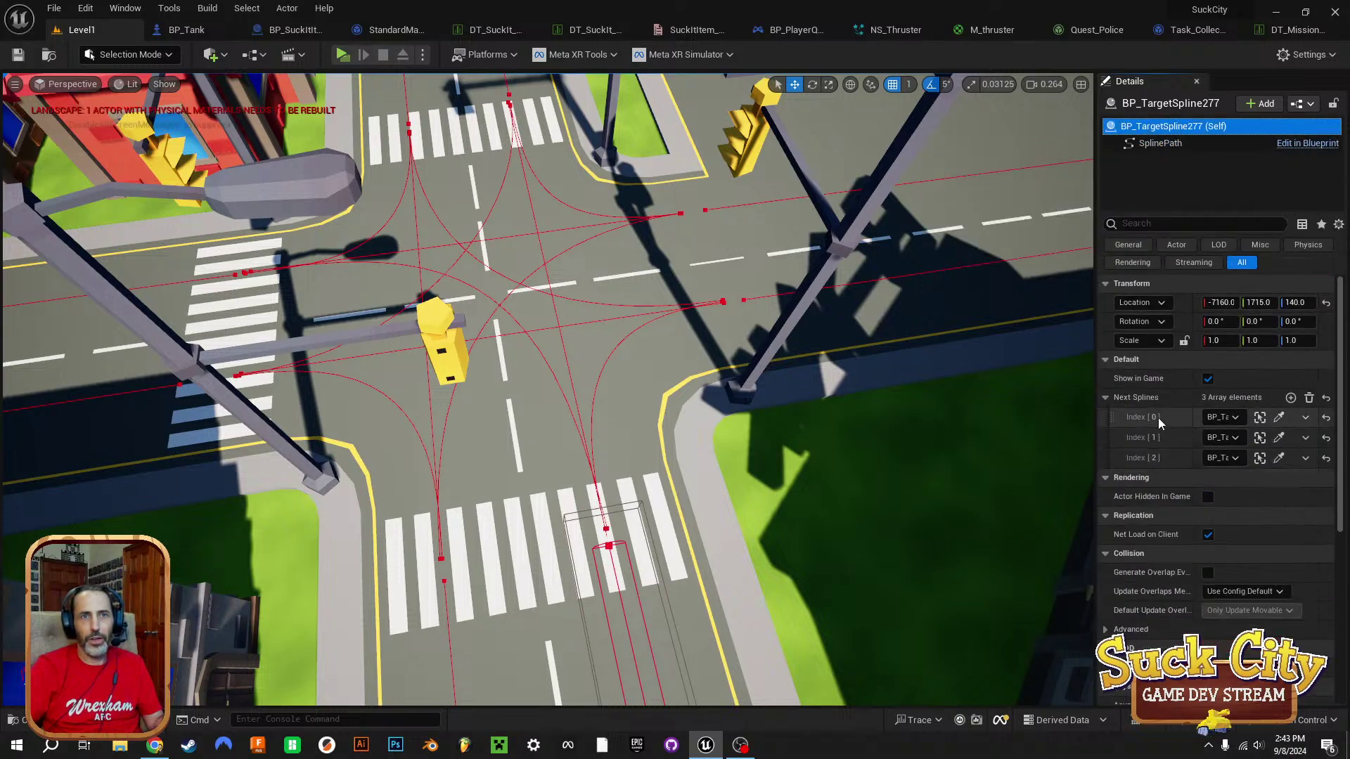
pyautogui.moveTo(1095, 399); pyautogui.dragTo(998, 402)
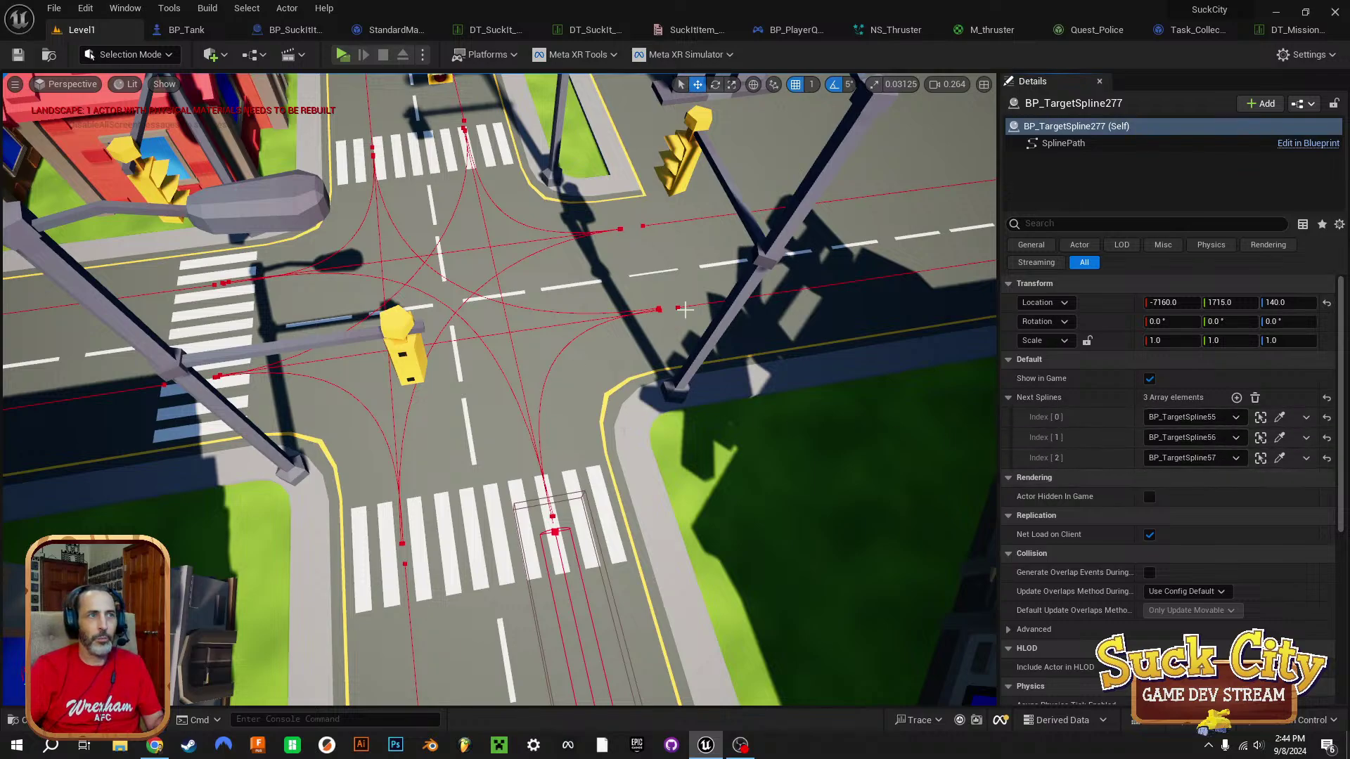
# Select the bird flying over the road beside the fenced construction site.
pyautogui.press('s')
pyautogui.moveTo(617, 372); pyautogui.dragTo(668, 257, button='right')
pyautogui.press('w')
pyautogui.press('s')
pyautogui.press('a')
pyautogui.press('w')
pyautogui.press('a')
pyautogui.press('s')
pyautogui.press('w')
pyautogui.moveTo(450, 351); pyautogui.dragTo(513, 410, button='right')
pyautogui.click(536, 459)
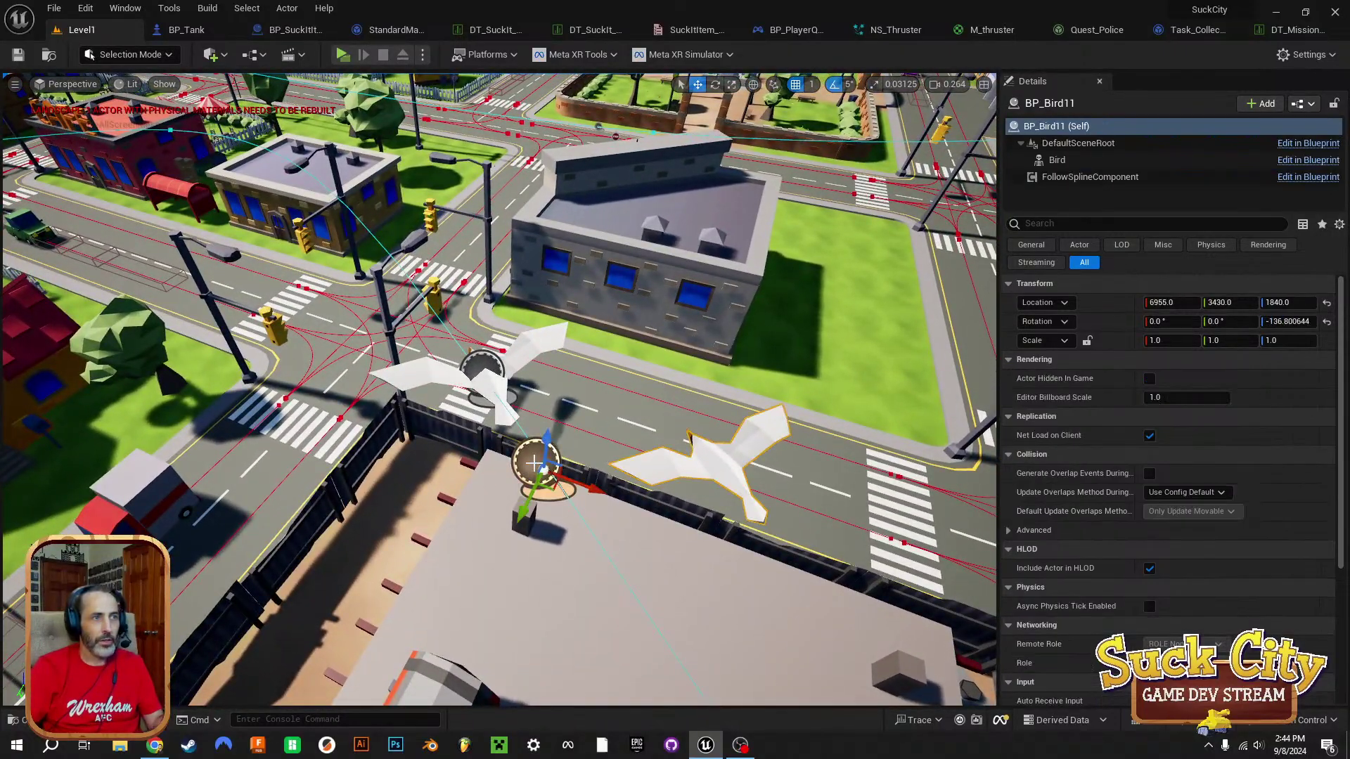
# Compare the FollowSplineComponent settings of the two birds over the road, and select the target spline they follow.
pyautogui.click(1089, 177)
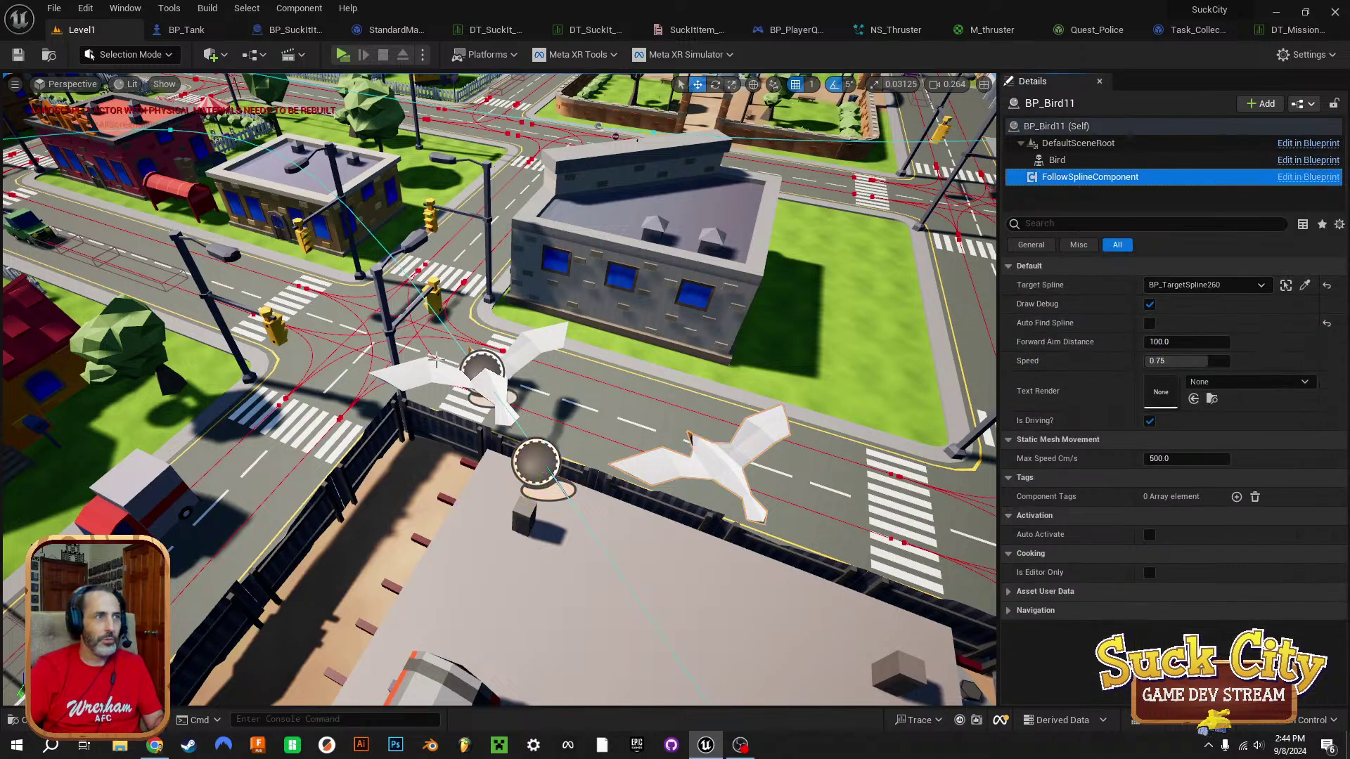
pyautogui.click(475, 369)
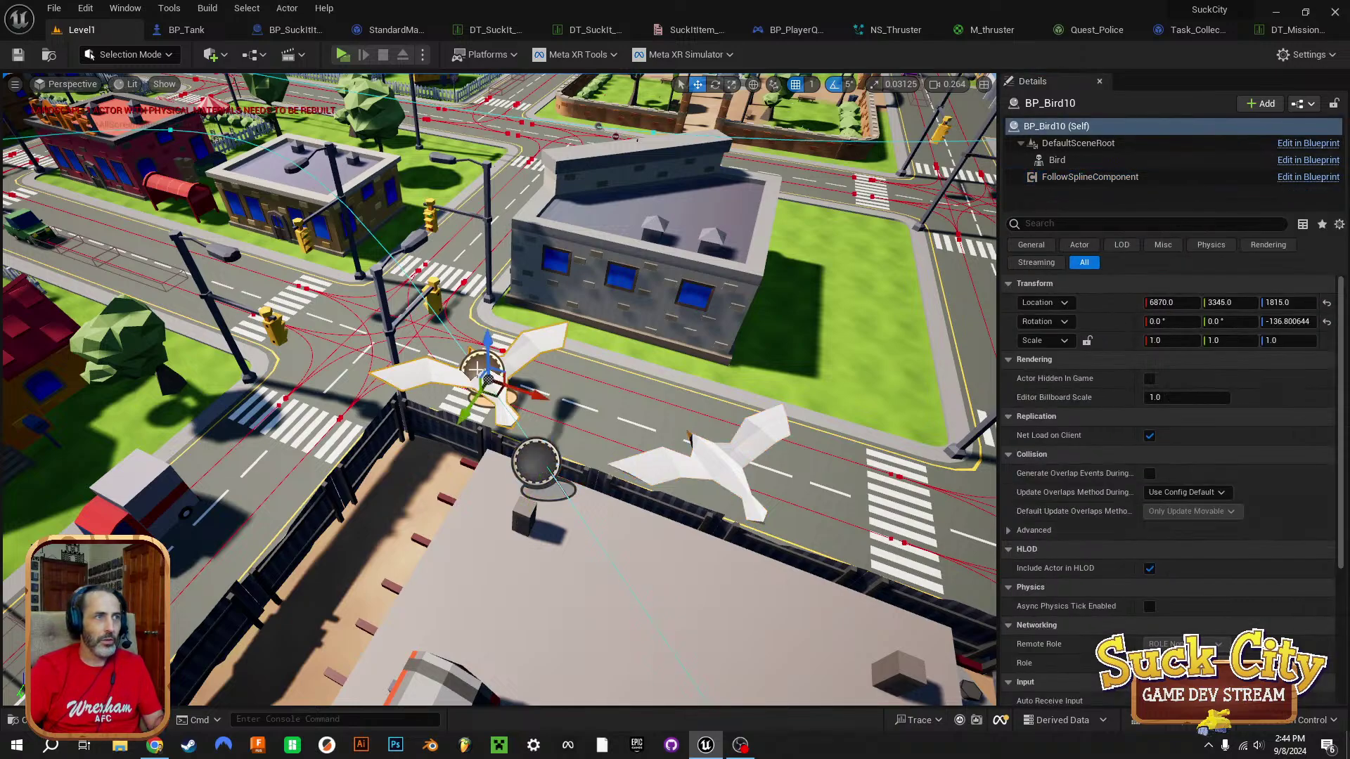
pyautogui.click(1074, 176)
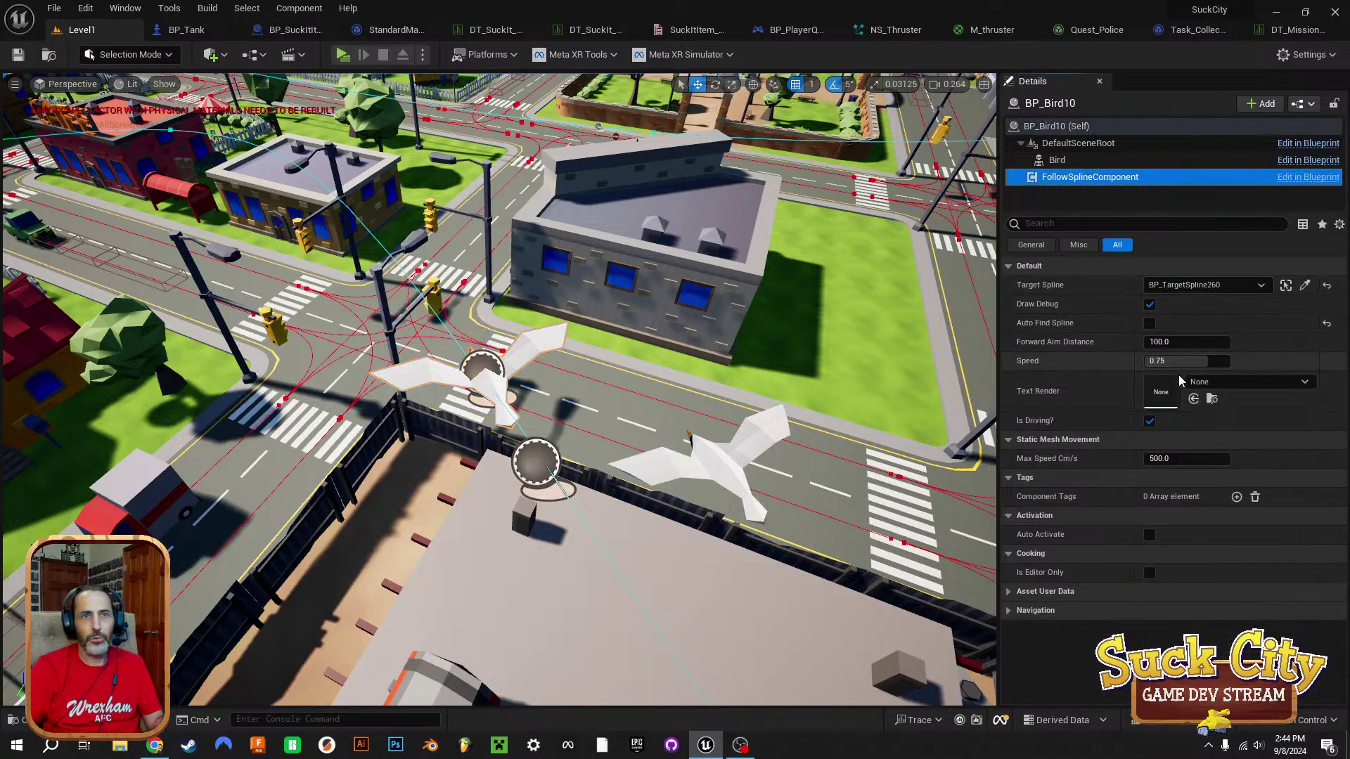
pyautogui.click(1070, 143)
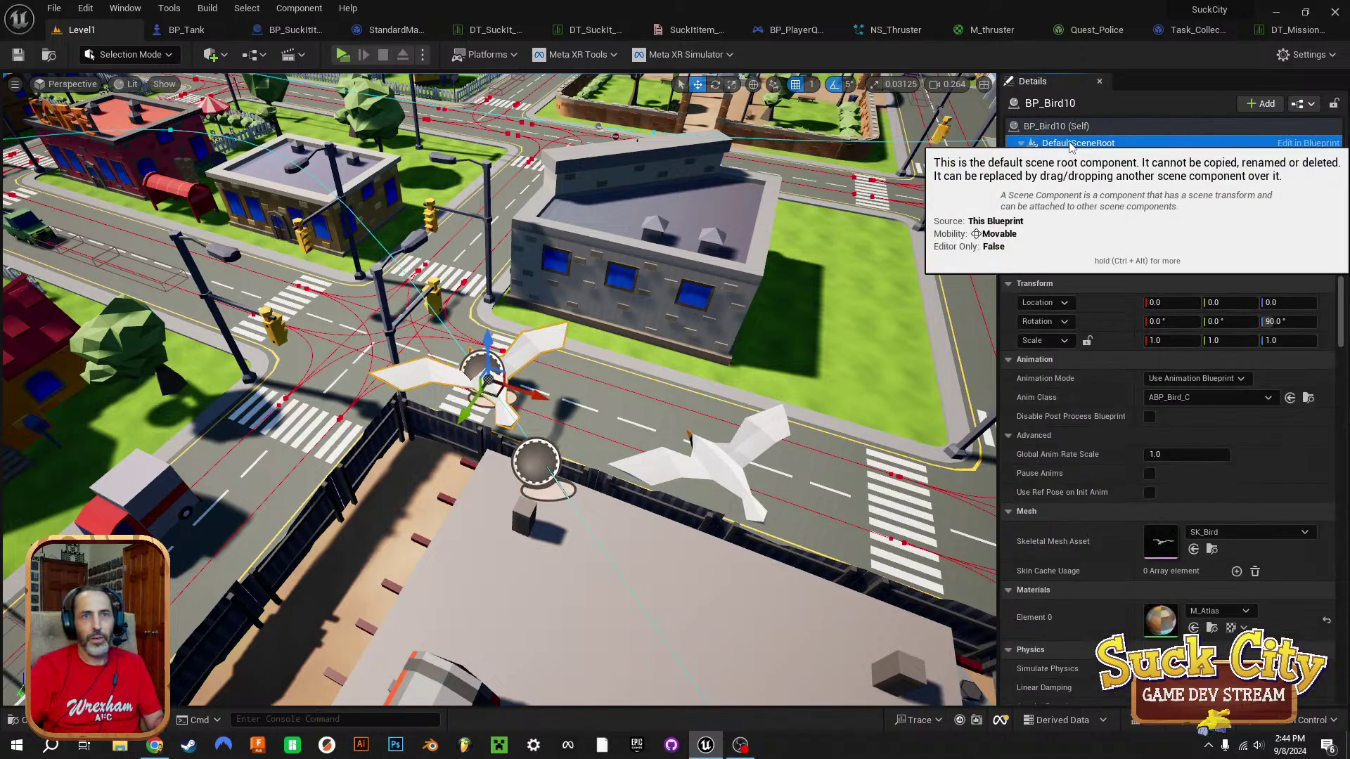
pyautogui.click(1080, 177)
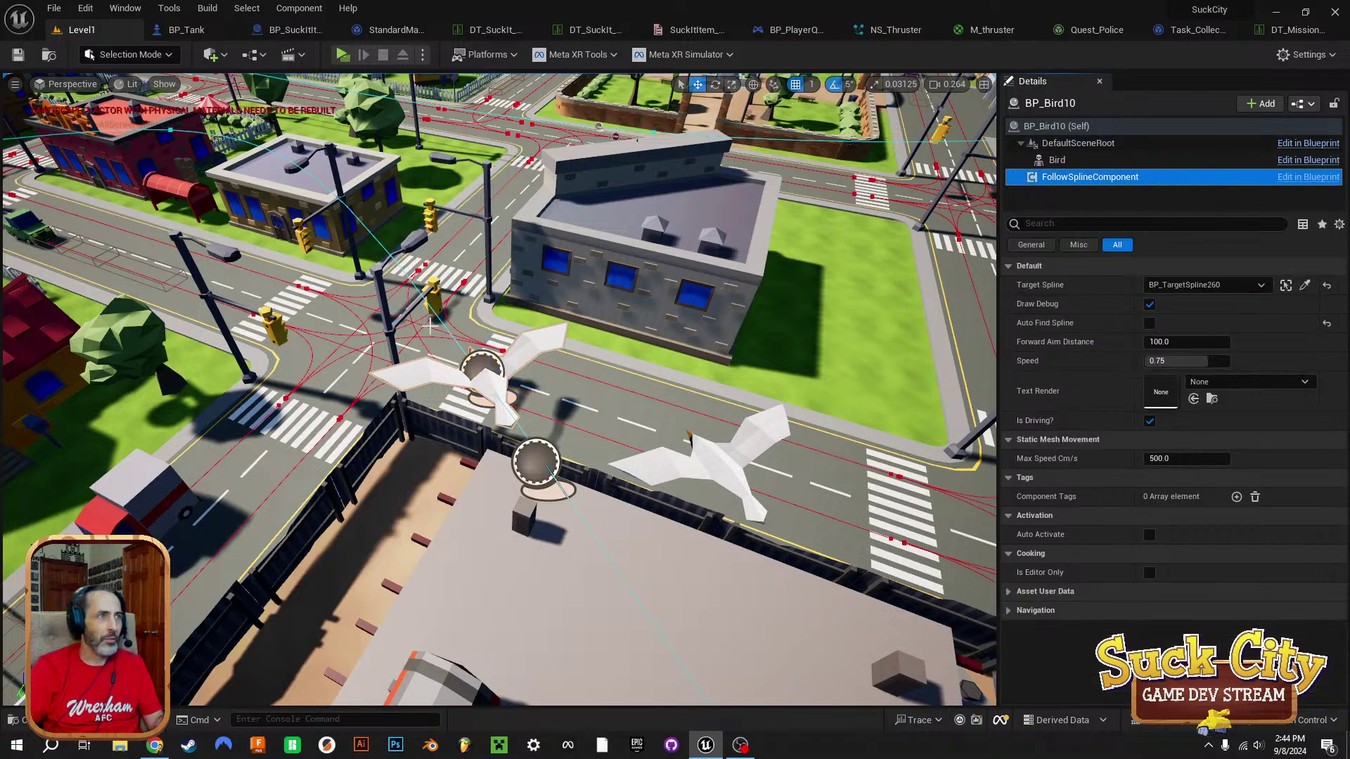
pyautogui.click(452, 336)
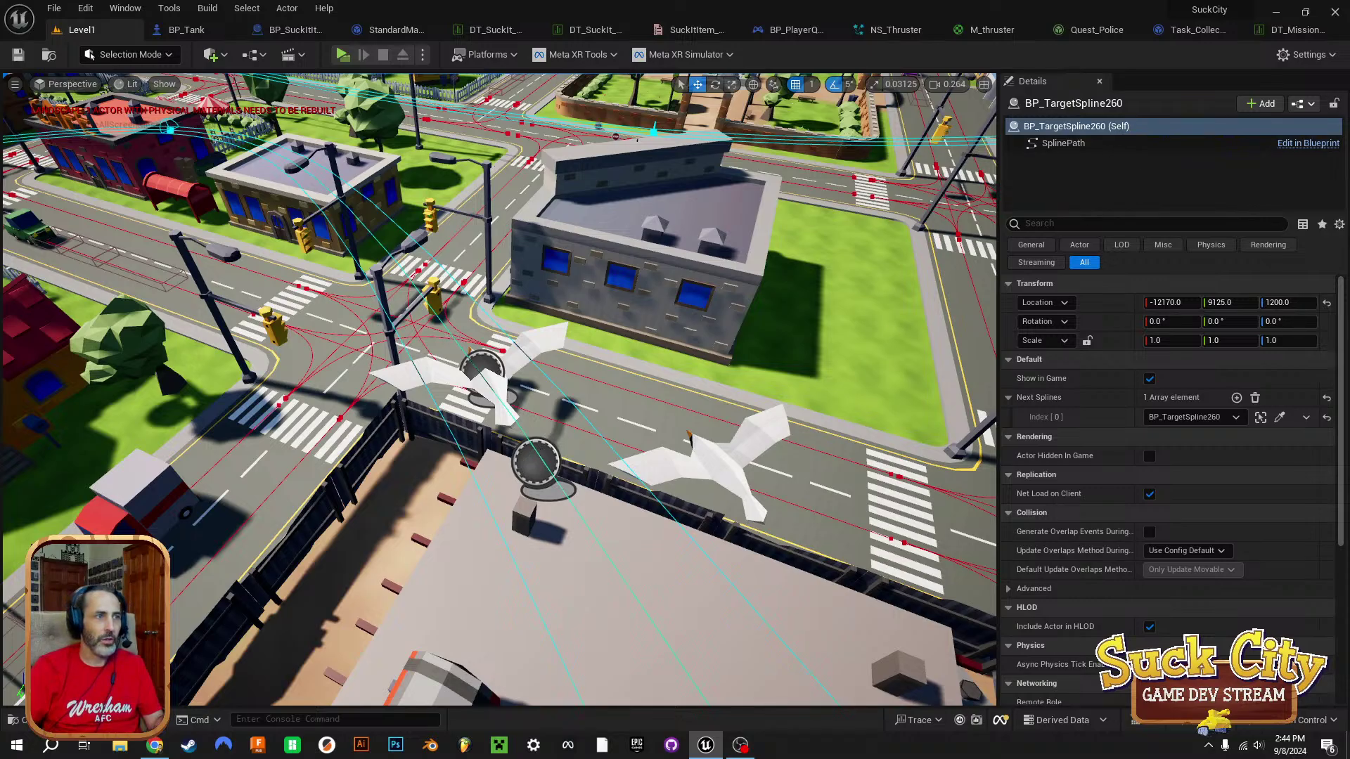
# Select the bird flying high above the observatory and examine its FollowSplineComponent settings.
pyautogui.click(485, 373)
pyautogui.moveTo(486, 373); pyautogui.dragTo(633, 334, button='right')
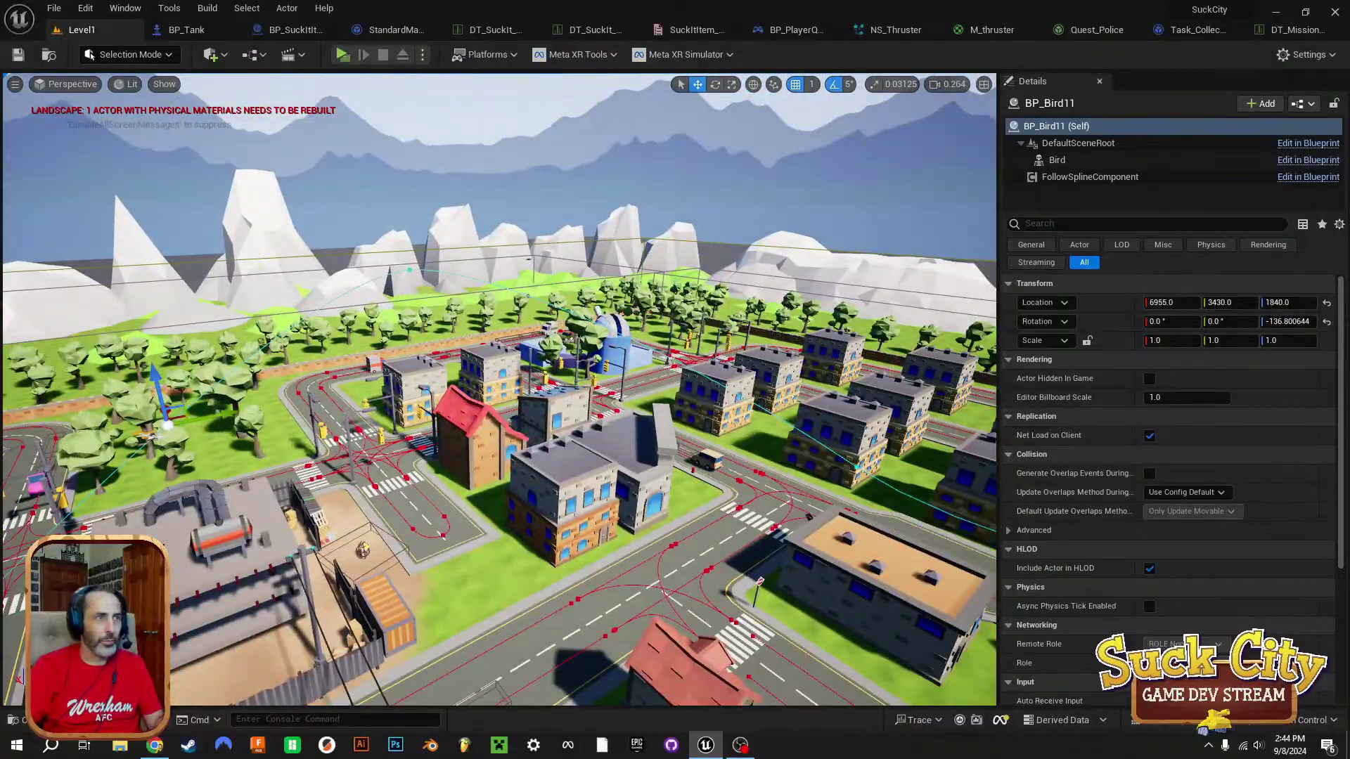
pyautogui.moveTo(485, 345); pyautogui.dragTo(478, 295, button='right')
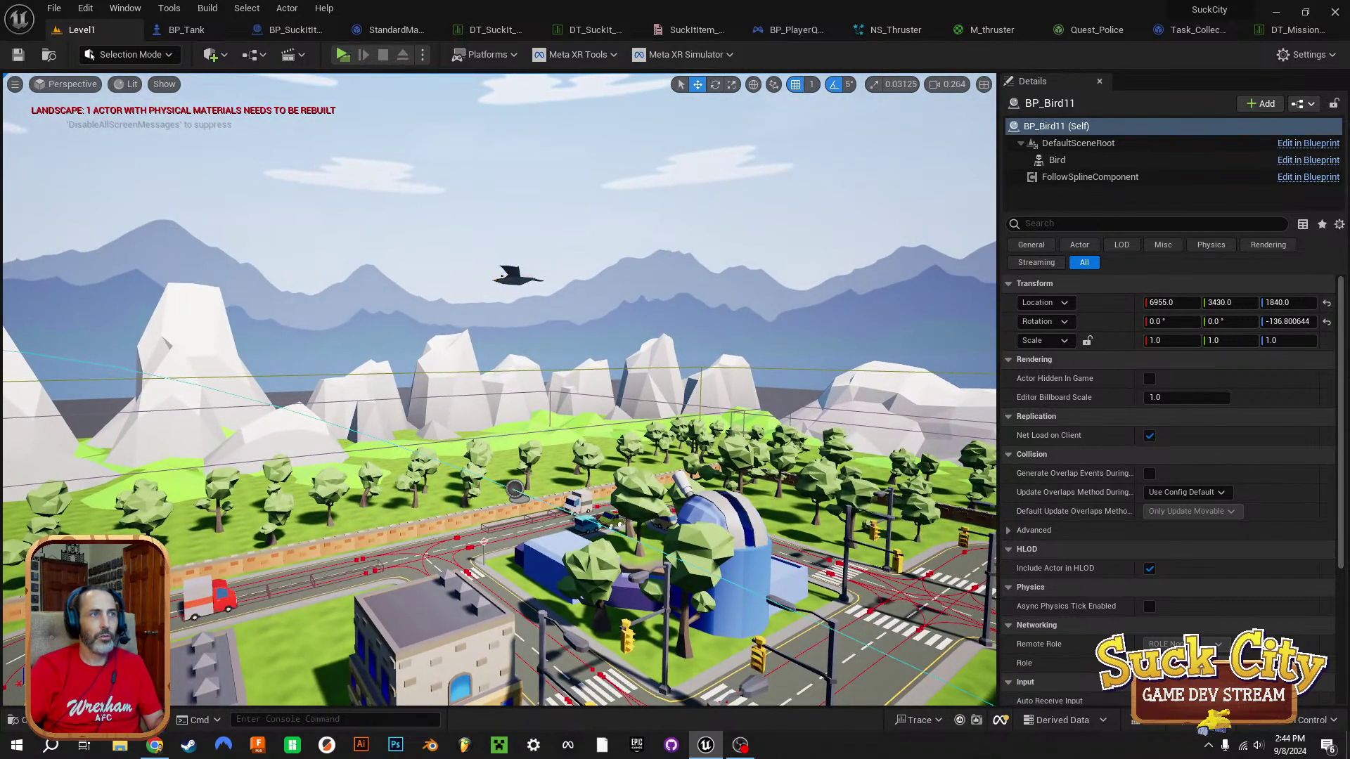
pyautogui.click(517, 276)
pyautogui.click(1105, 175)
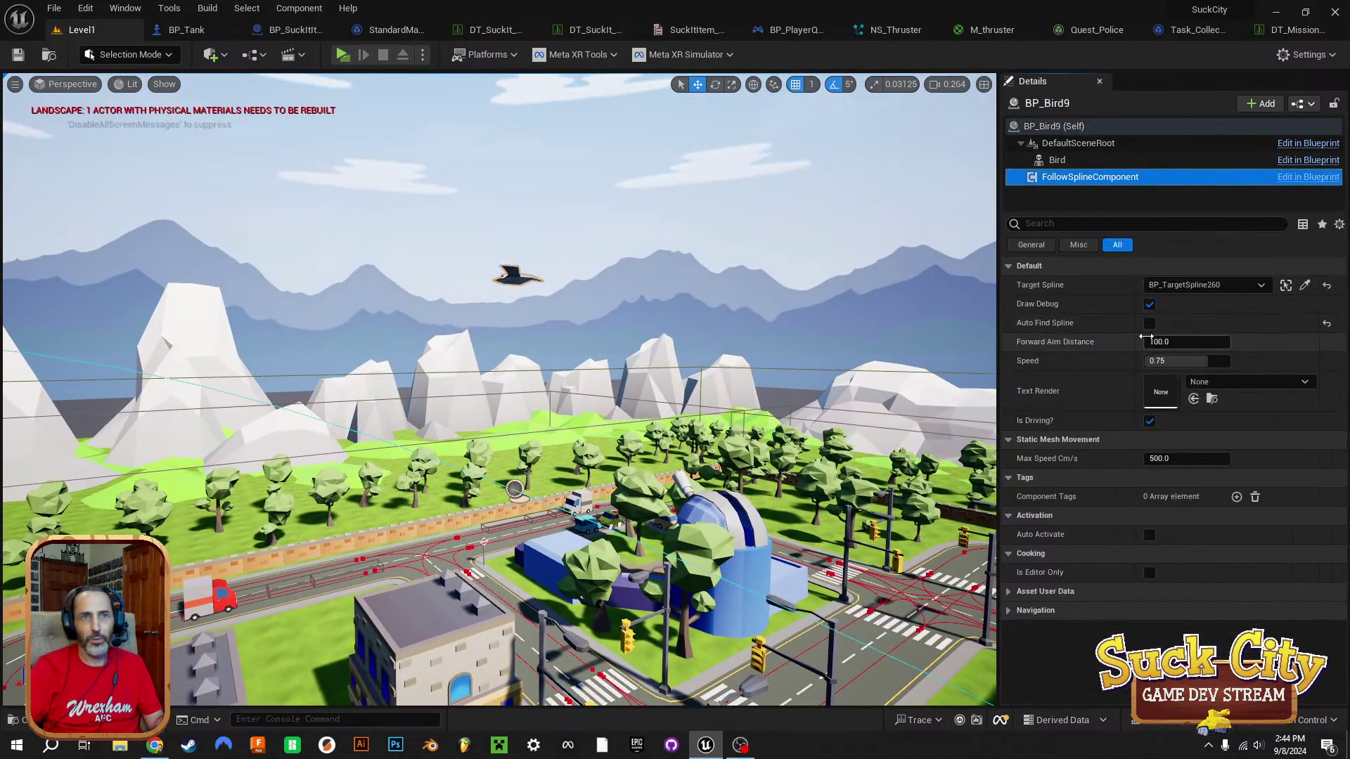
# Survey the city from the air, including the soccer ball lot, the red-brick buildings, the stadium and the outer residential blocks.
pyautogui.moveTo(809, 316); pyautogui.dragTo(977, 352, button='right')
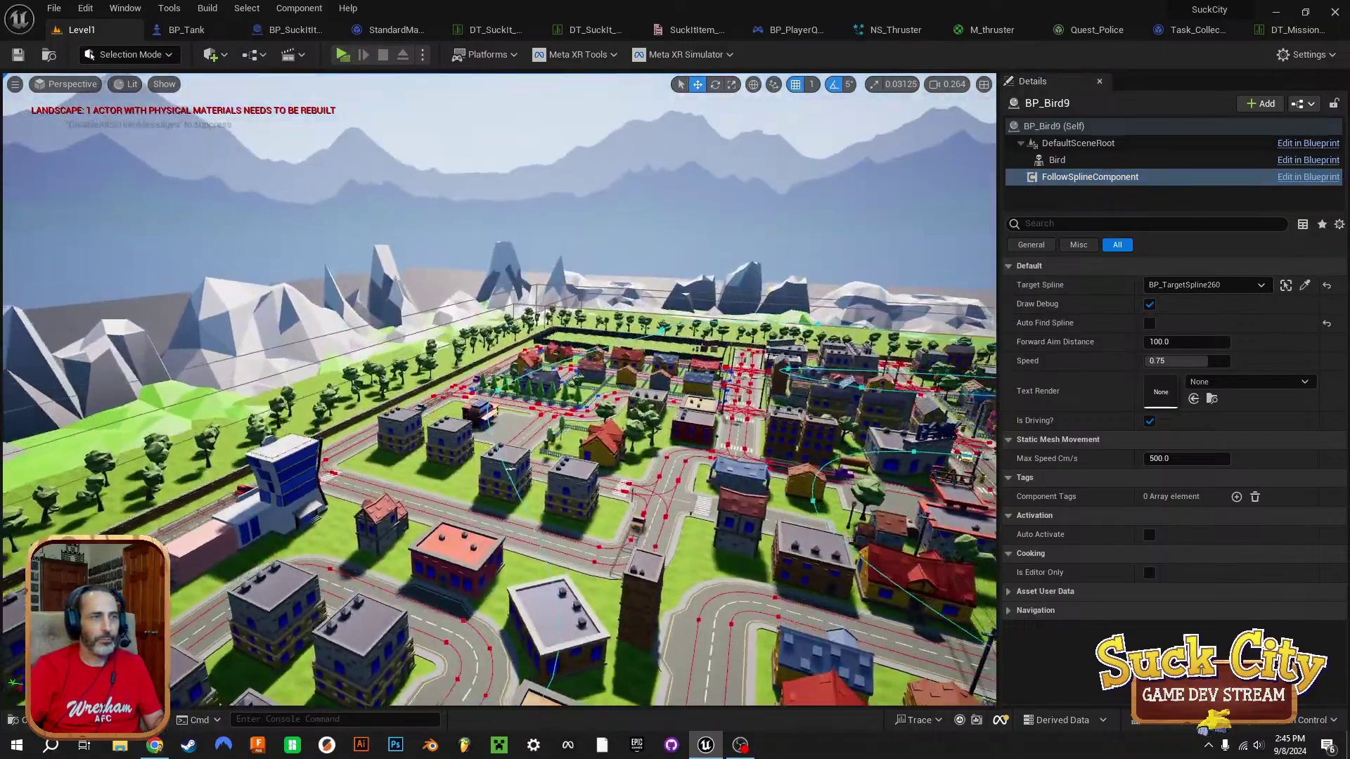
pyautogui.moveTo(809, 317); pyautogui.dragTo(977, 359, button='right')
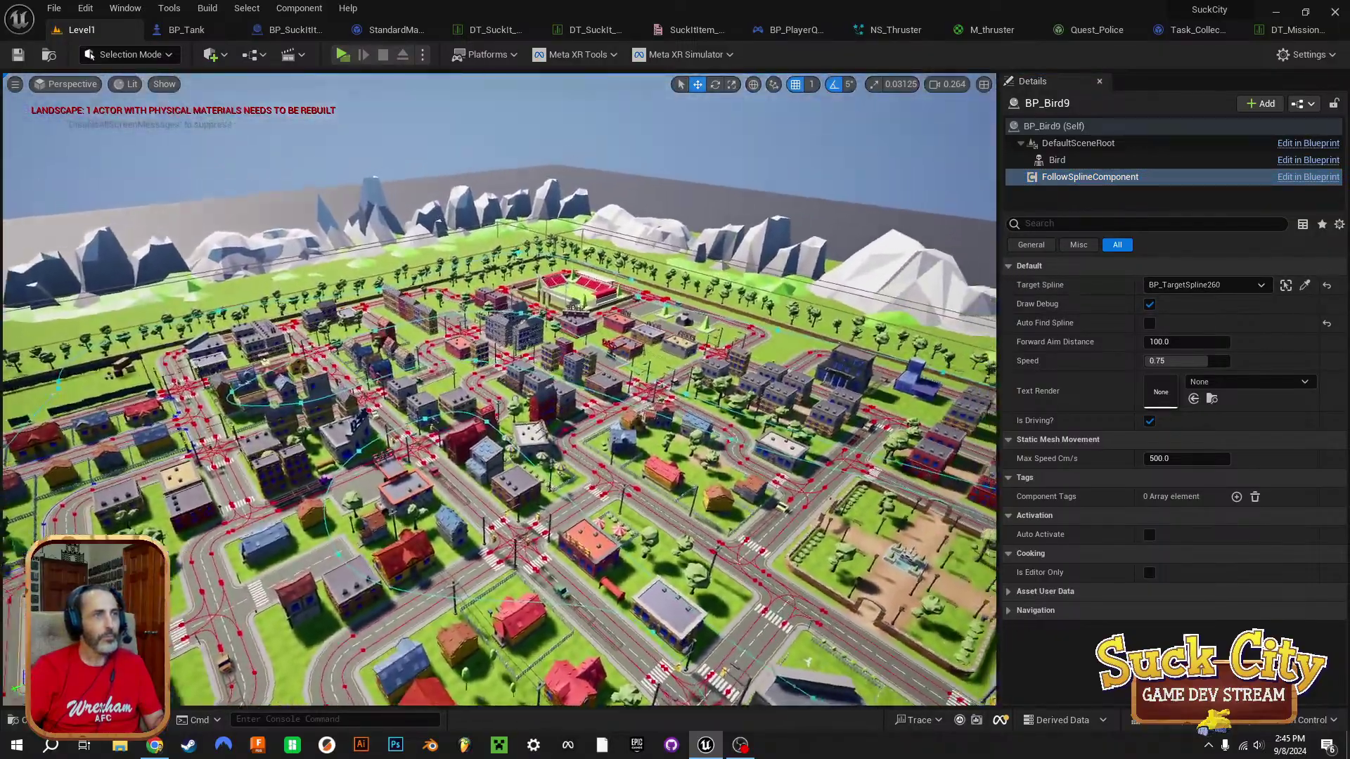
pyautogui.moveTo(499, 351); pyautogui.dragTo(711, 429, button='right')
pyautogui.press('w')
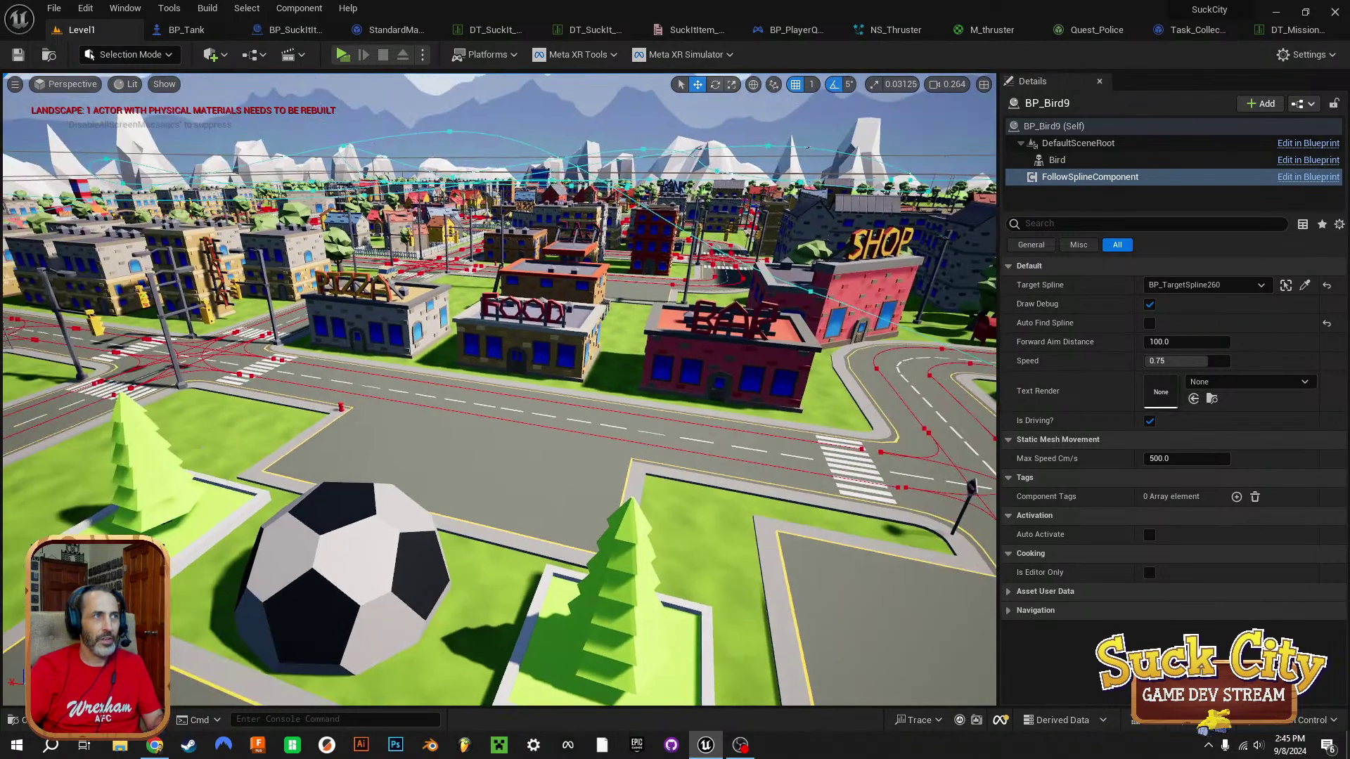
pyautogui.moveTo(499, 390); pyautogui.dragTo(767, 348, button='right')
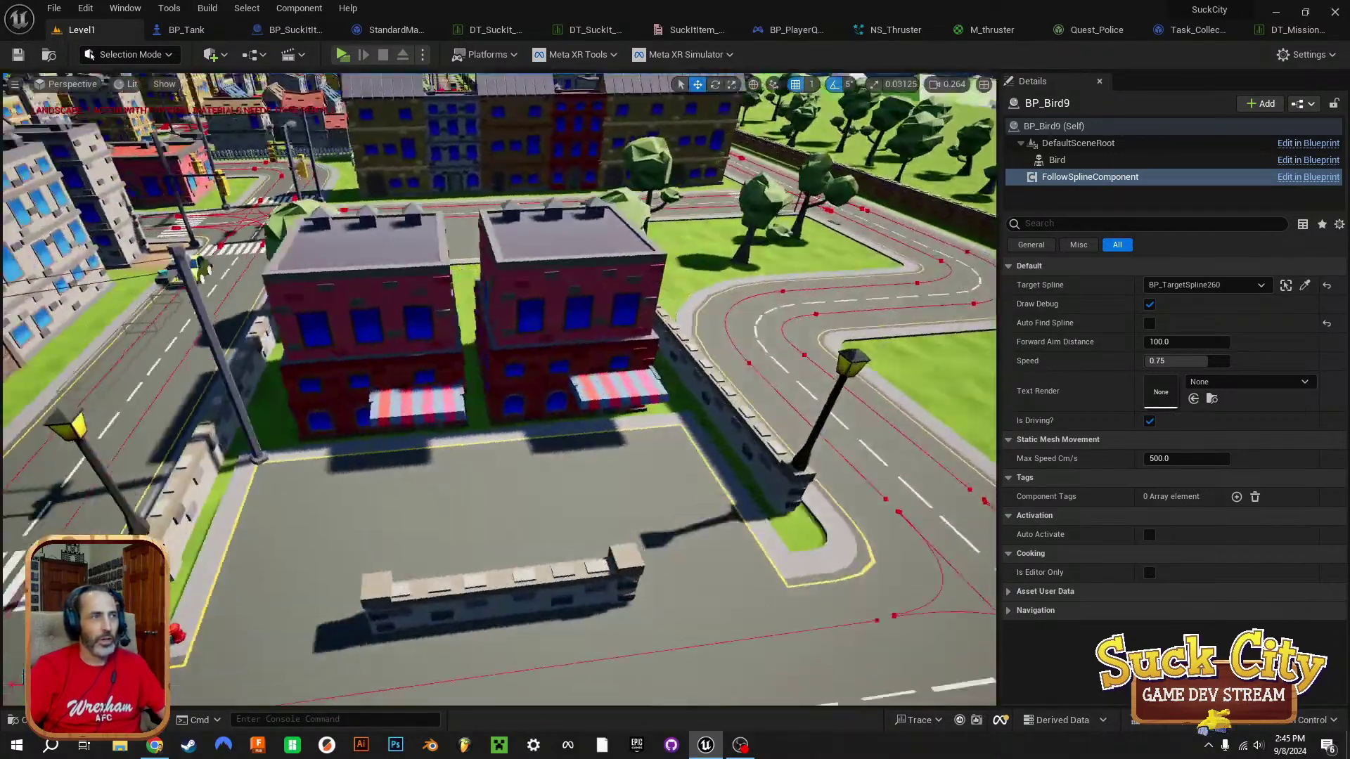
pyautogui.moveTo(500, 390); pyautogui.dragTo(295, 422, button='right')
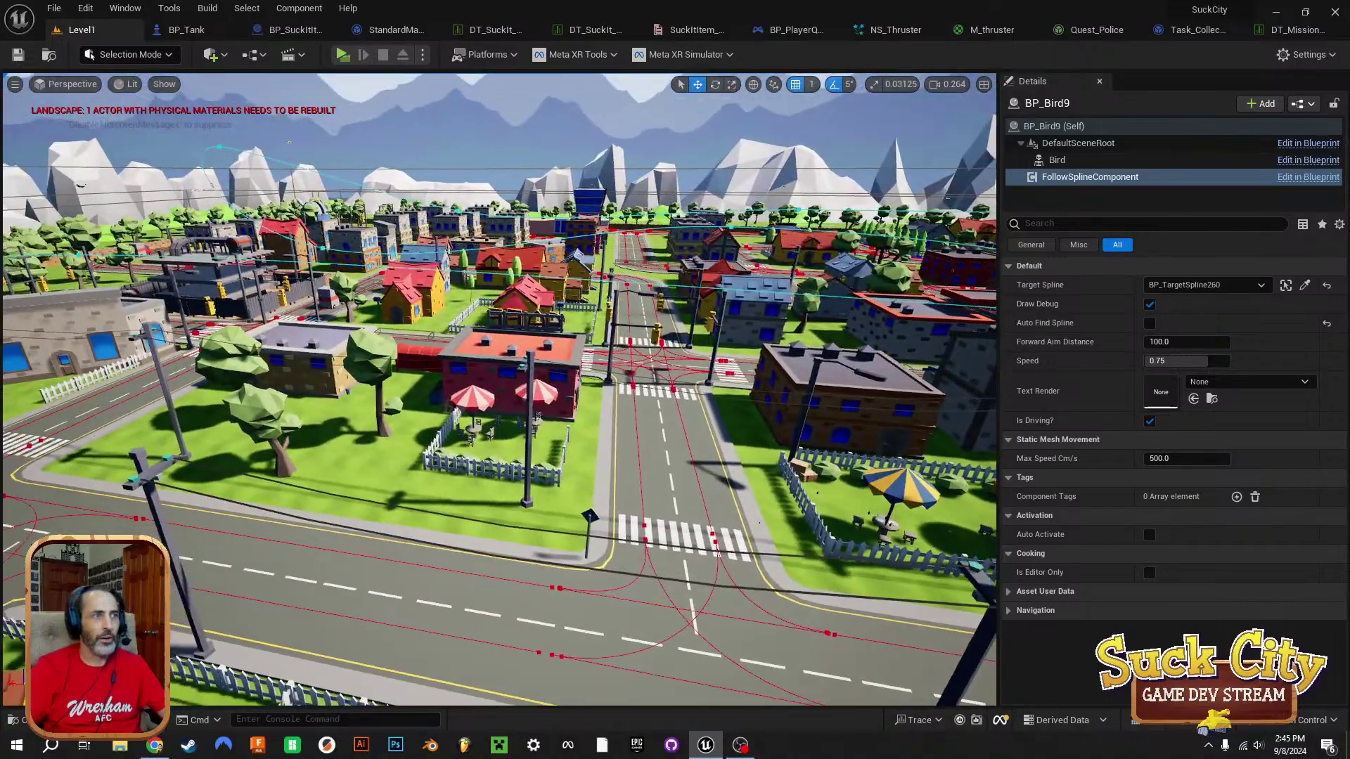
pyautogui.press('w')
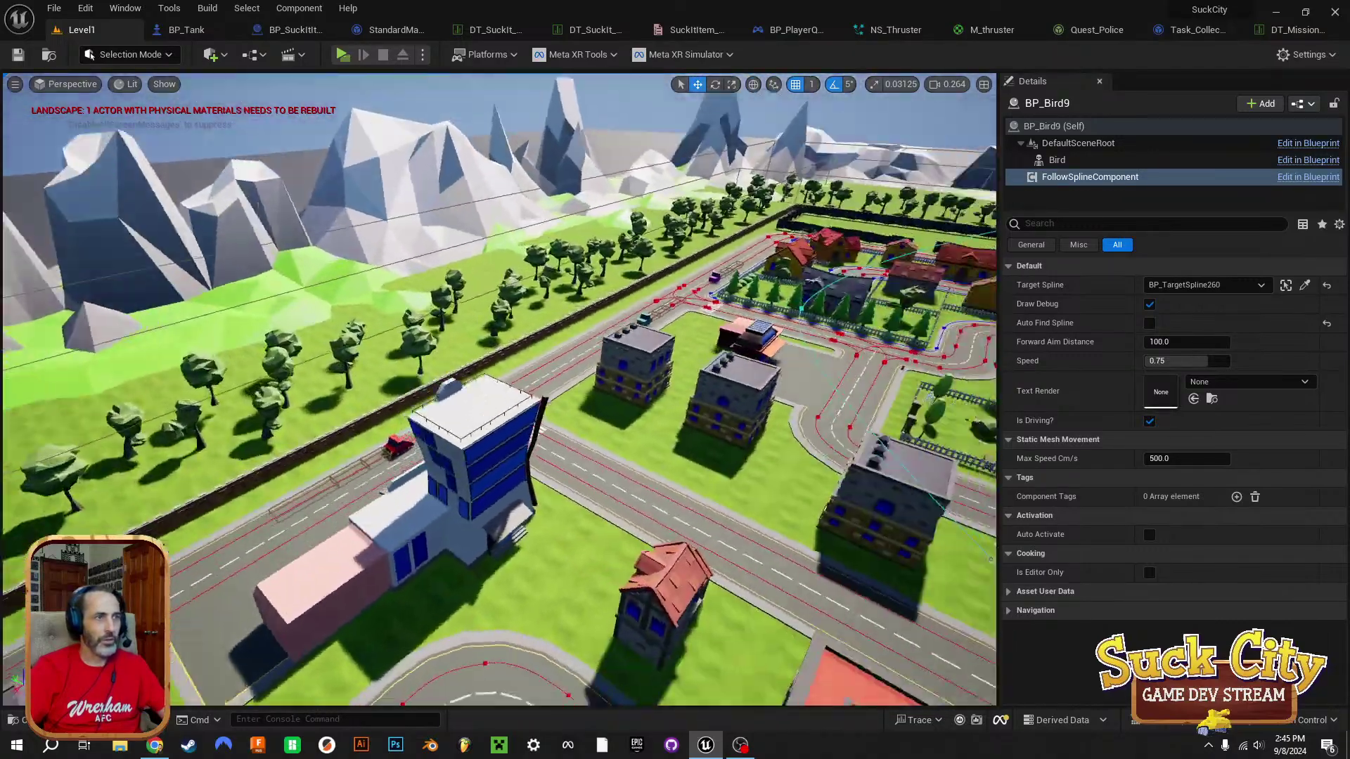
pyautogui.moveTo(499, 389); pyautogui.dragTo(598, 433, button='right')
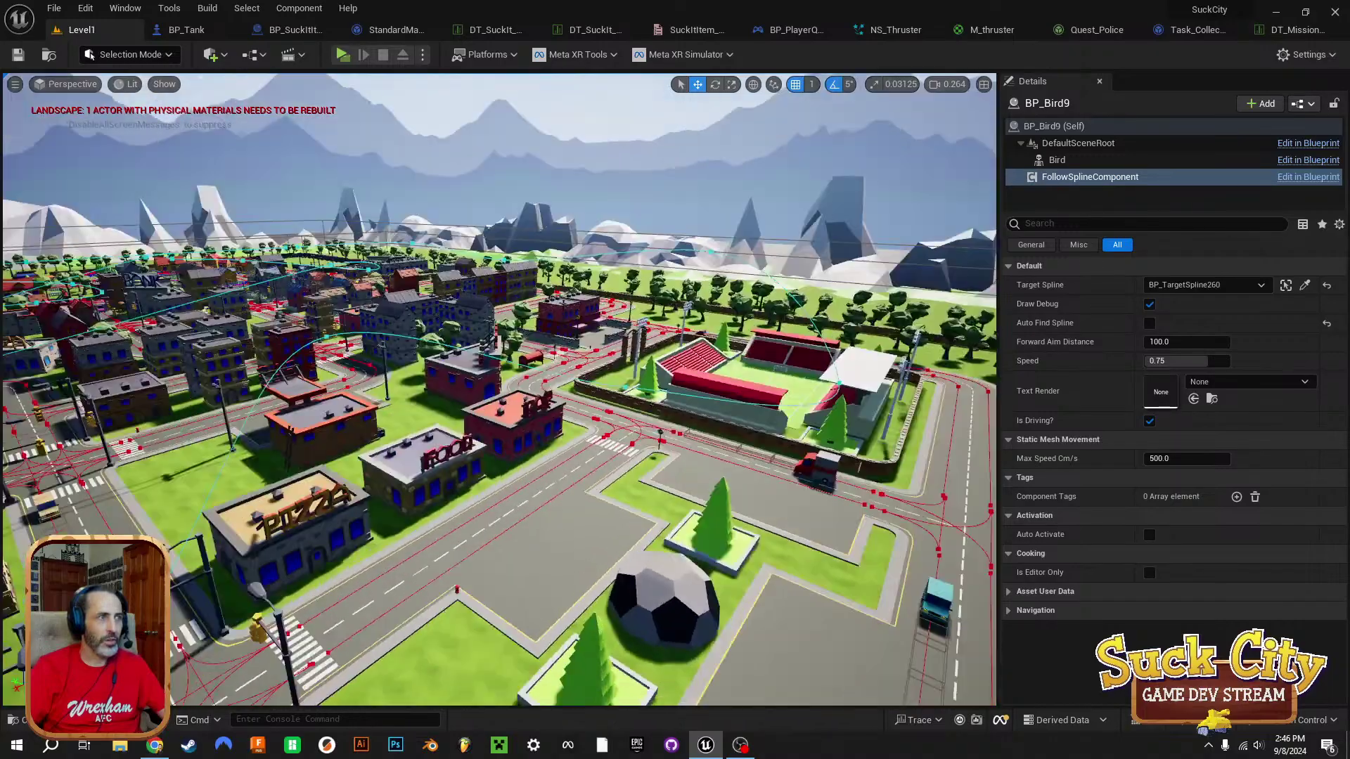
pyautogui.moveTo(499, 390); pyautogui.dragTo(415, 422, button='right')
pyautogui.press('w')
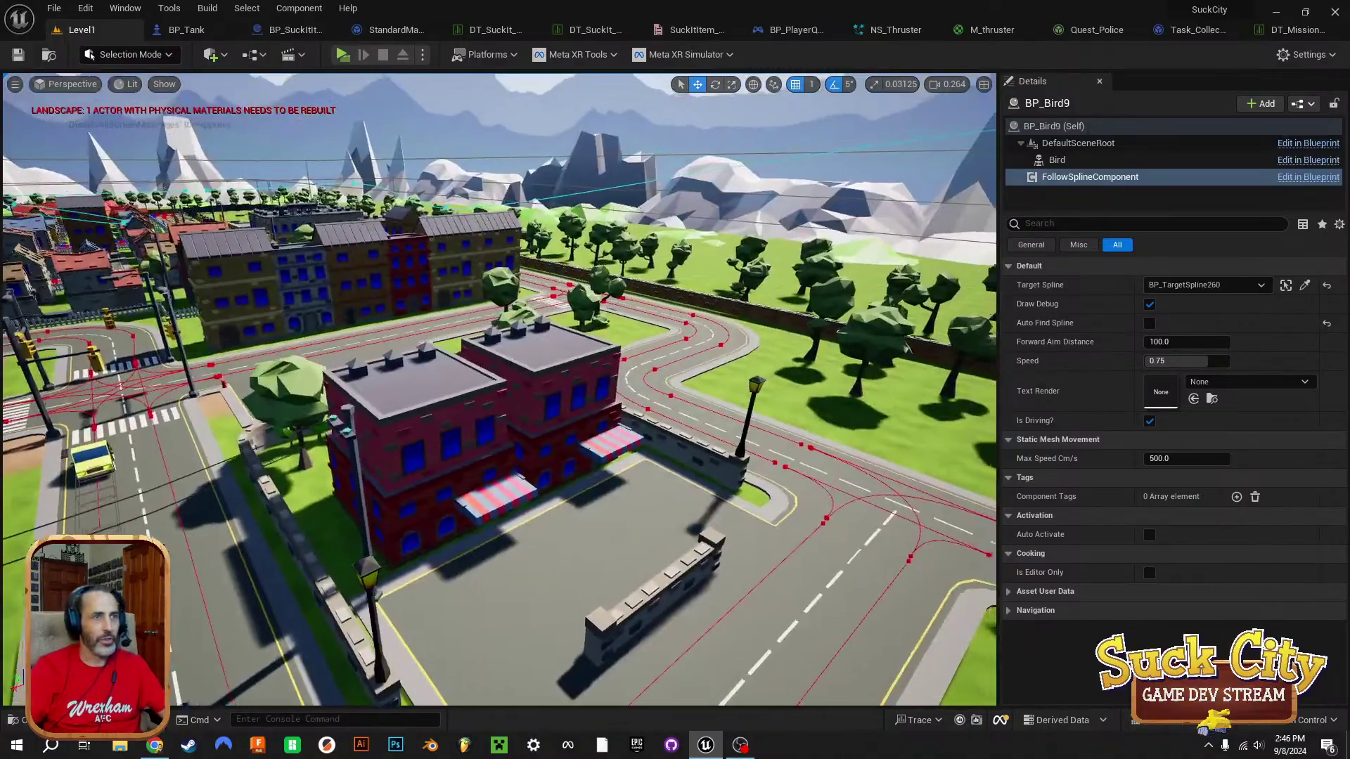
pyautogui.moveTo(499, 389); pyautogui.dragTo(295, 369, button='right')
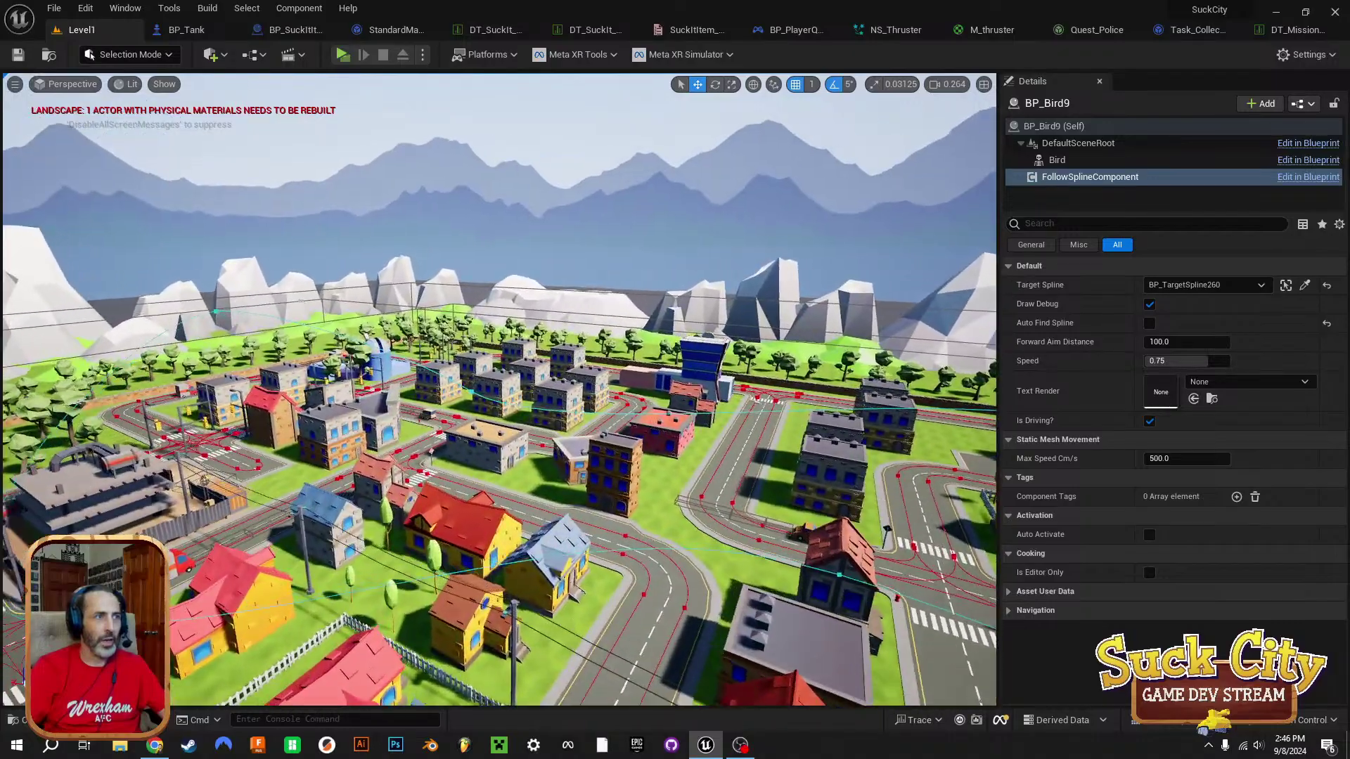
# Duplicate a pine tree from beside the road onto the grass next to the orange-awning building.
pyautogui.moveTo(500, 389); pyautogui.dragTo(588, 439, button='right')
pyautogui.click(950, 243)
pyautogui.keyDown('alt'); pyautogui.moveTo(858, 313); pyautogui.dragTo(199, 365); pyautogui.keyUp('alt')
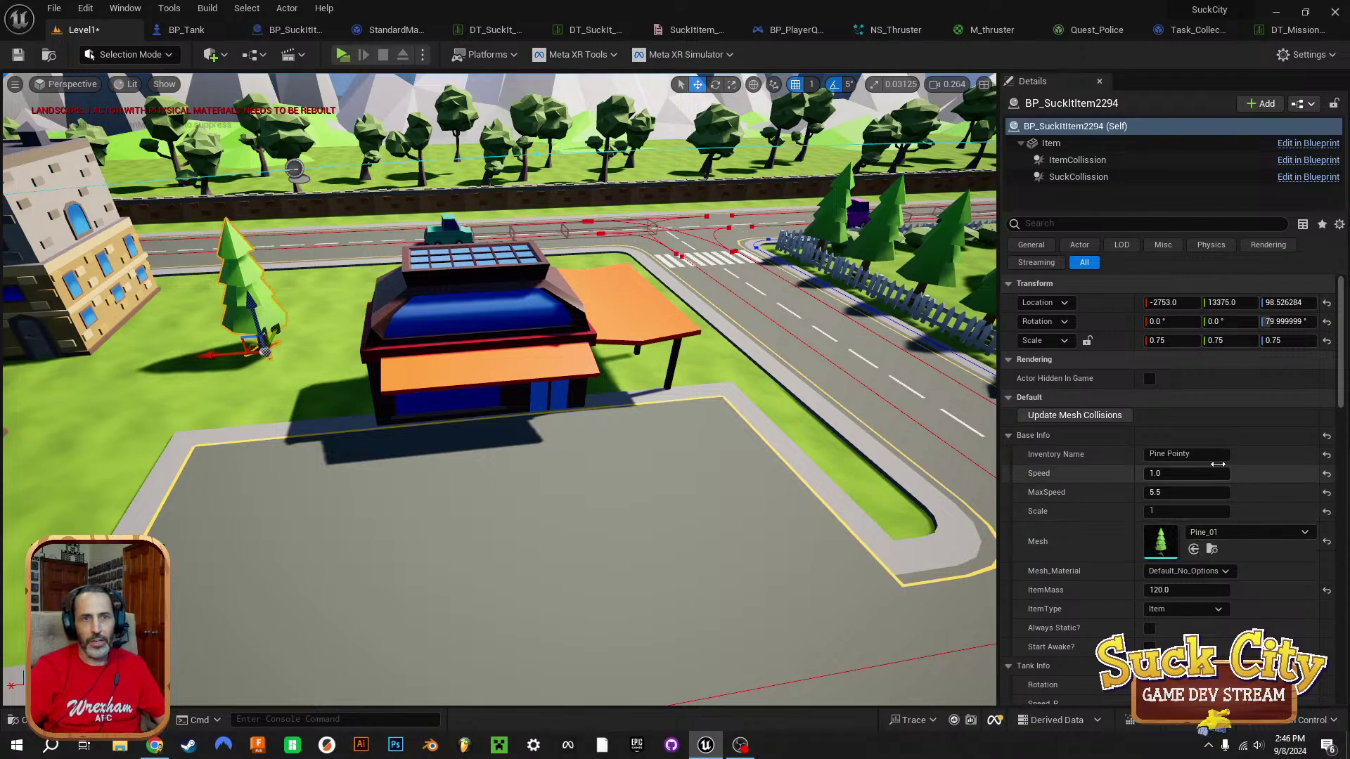
# Set the copied pine's Item Vegetation Mesh Selection to Vegetation_Tree_1.
pyautogui.scroll(-5, 1202, 556)
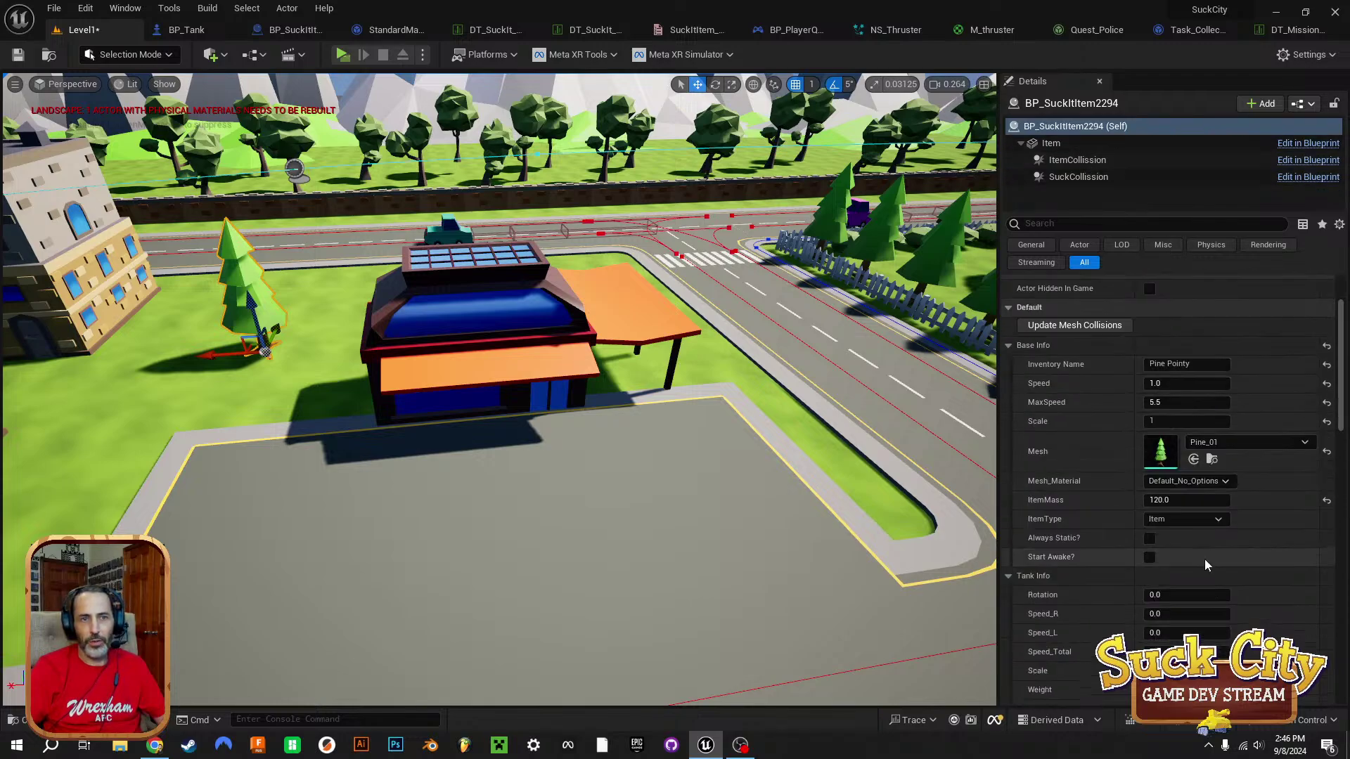
pyautogui.scroll(-5, 1200, 576)
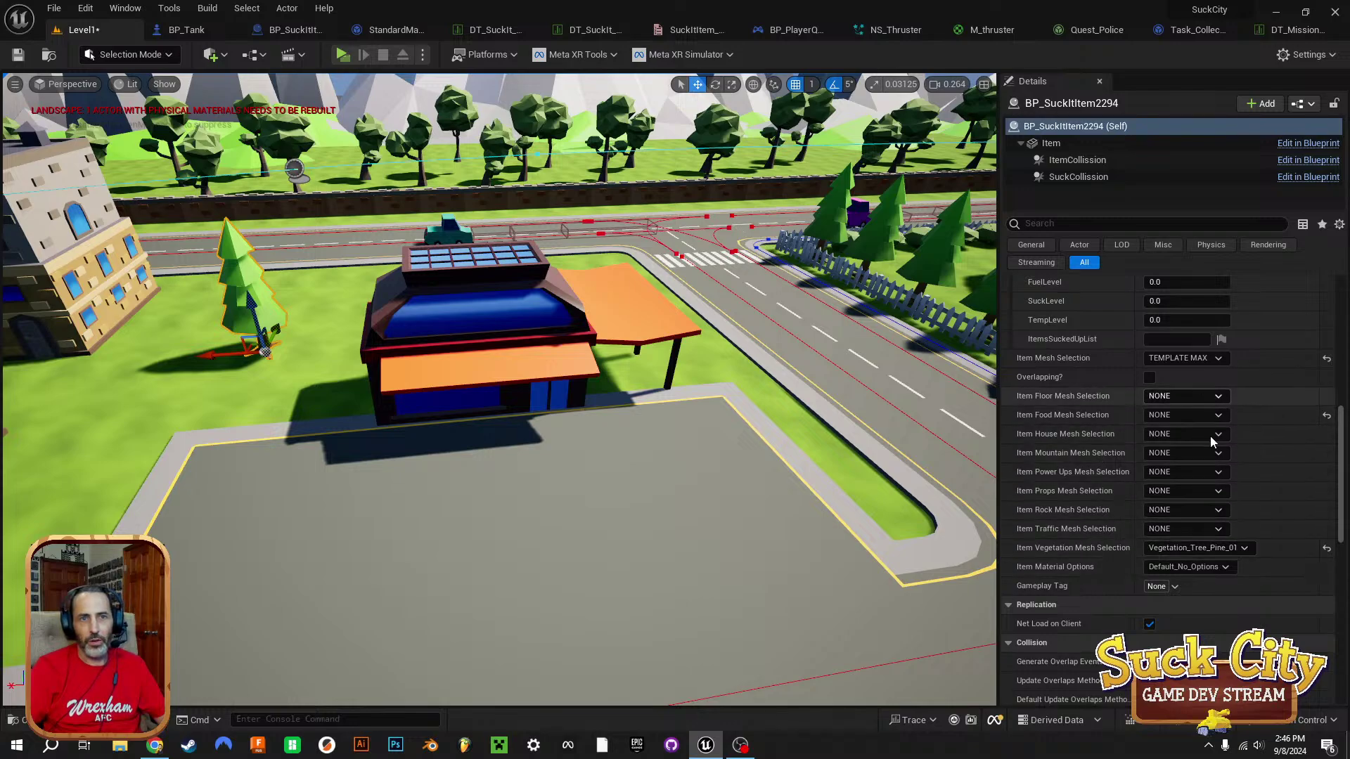
pyautogui.click(1178, 551)
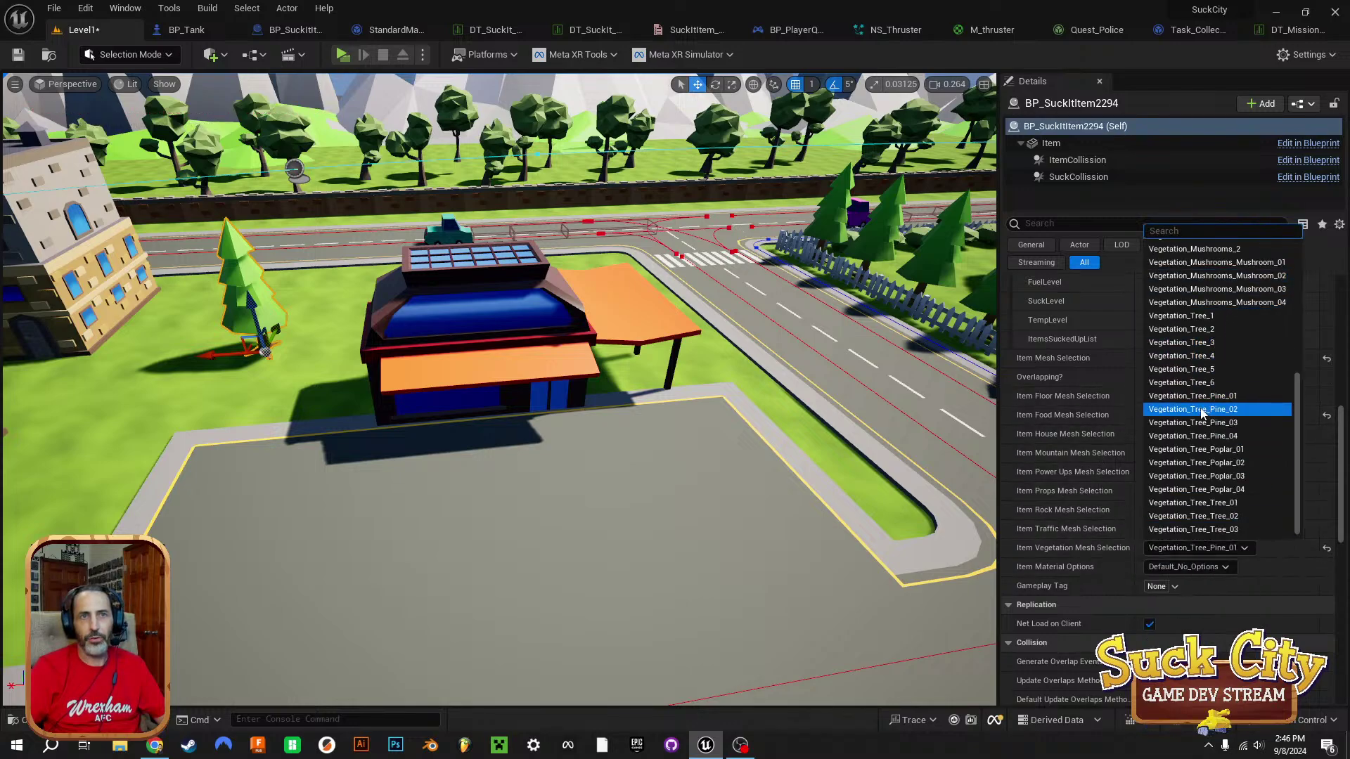
pyautogui.click(1196, 316)
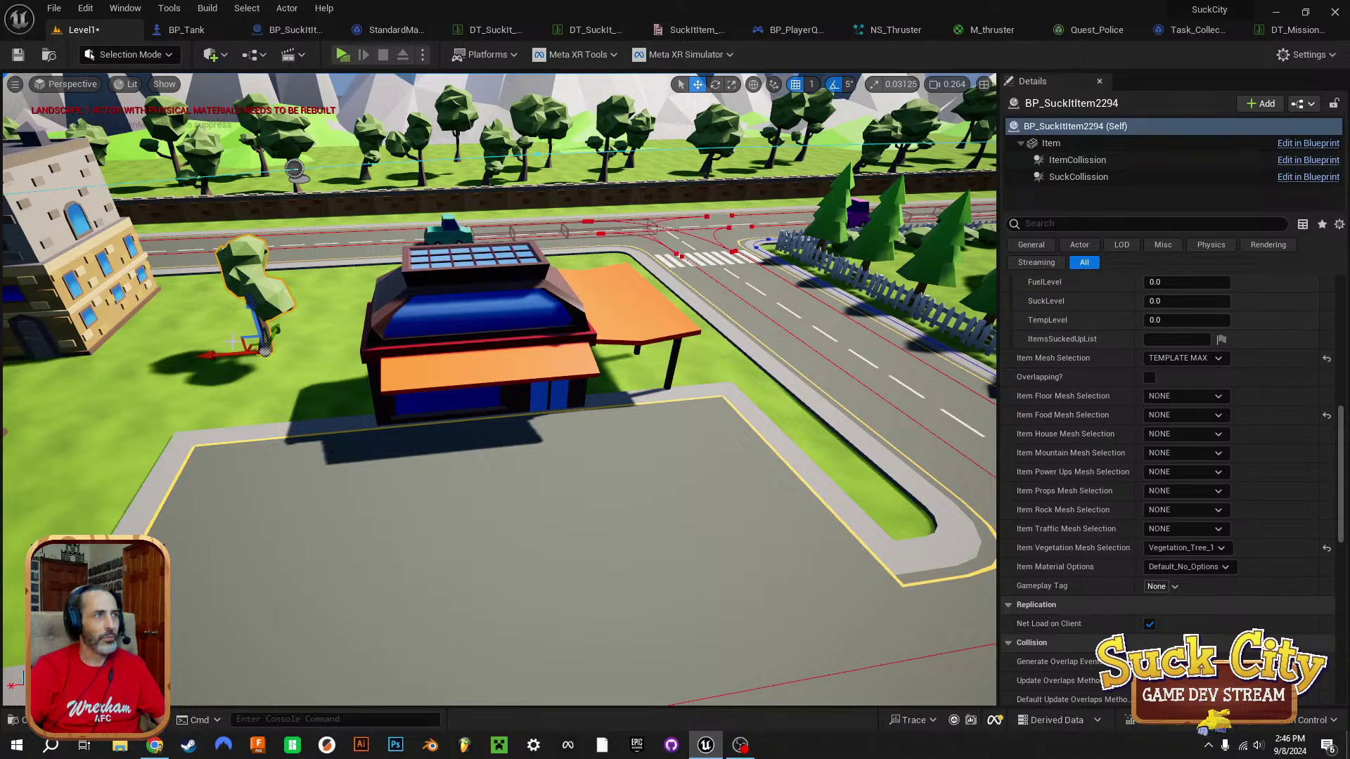
# Duplicate the new tree toward the front of the apartment building and set the copy's vegetation mesh to Vegetation_Tree_3.
pyautogui.keyDown('alt'); pyautogui.moveTo(210, 353); pyautogui.dragTo(172, 370); pyautogui.keyUp('alt')
pyautogui.click(1181, 548)
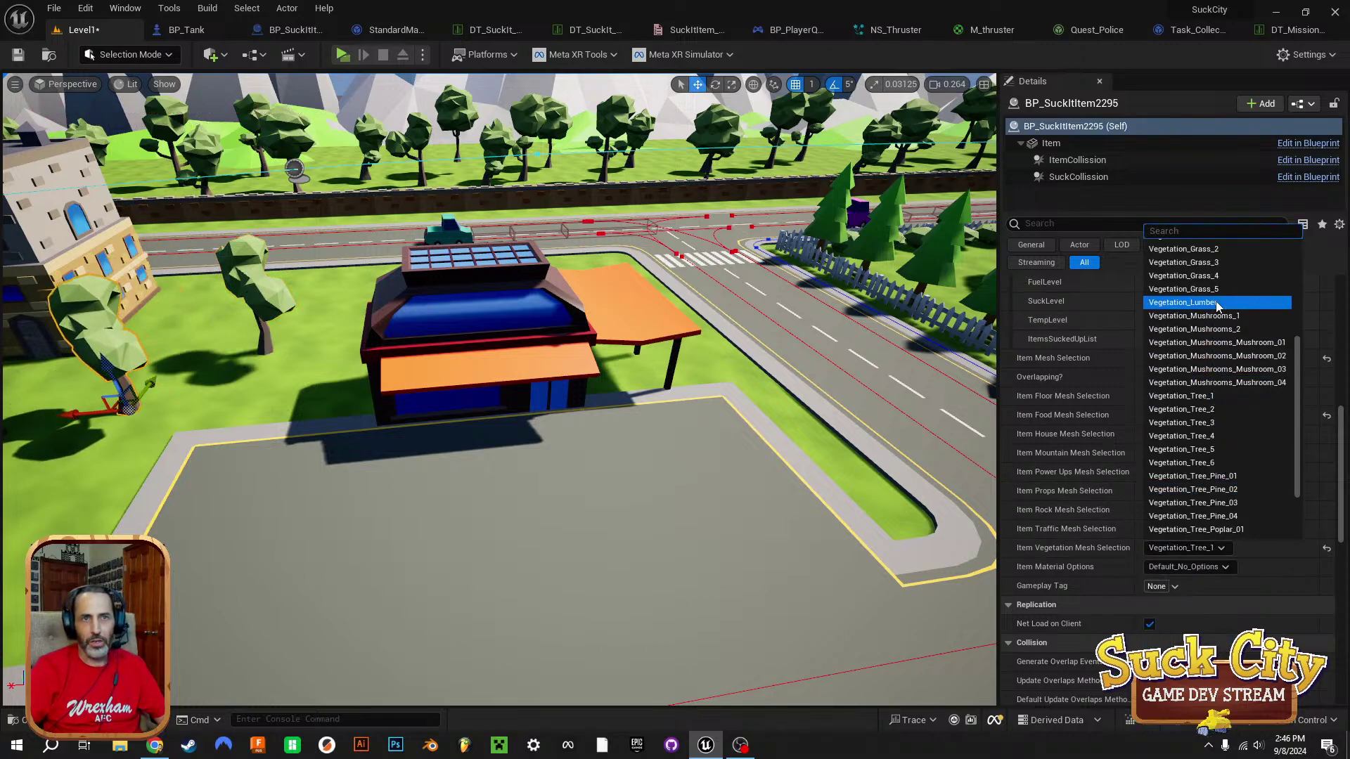
pyautogui.click(1198, 426)
pyautogui.moveTo(170, 409)
pyautogui.mouseDown(button='right')
pyautogui.moveTo(149, 405)
pyautogui.moveTo(157, 390)
pyautogui.mouseUp(button='right')
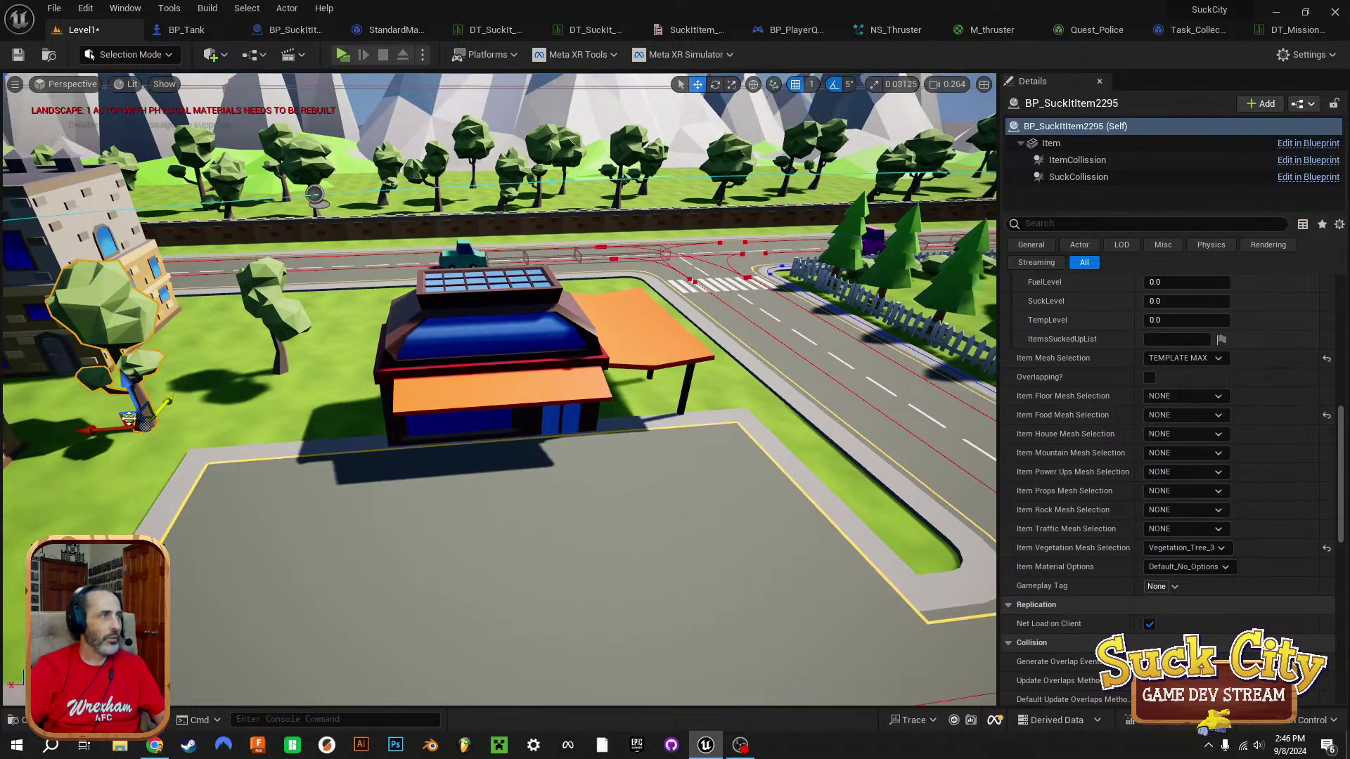
# Duplicate that tree farther back on the lawn and set the copy's vegetation mesh to Vegetation_Tree_4.
pyautogui.keyDown('alt'); pyautogui.moveTo(149, 409); pyautogui.dragTo(232, 313); pyautogui.keyUp('alt')
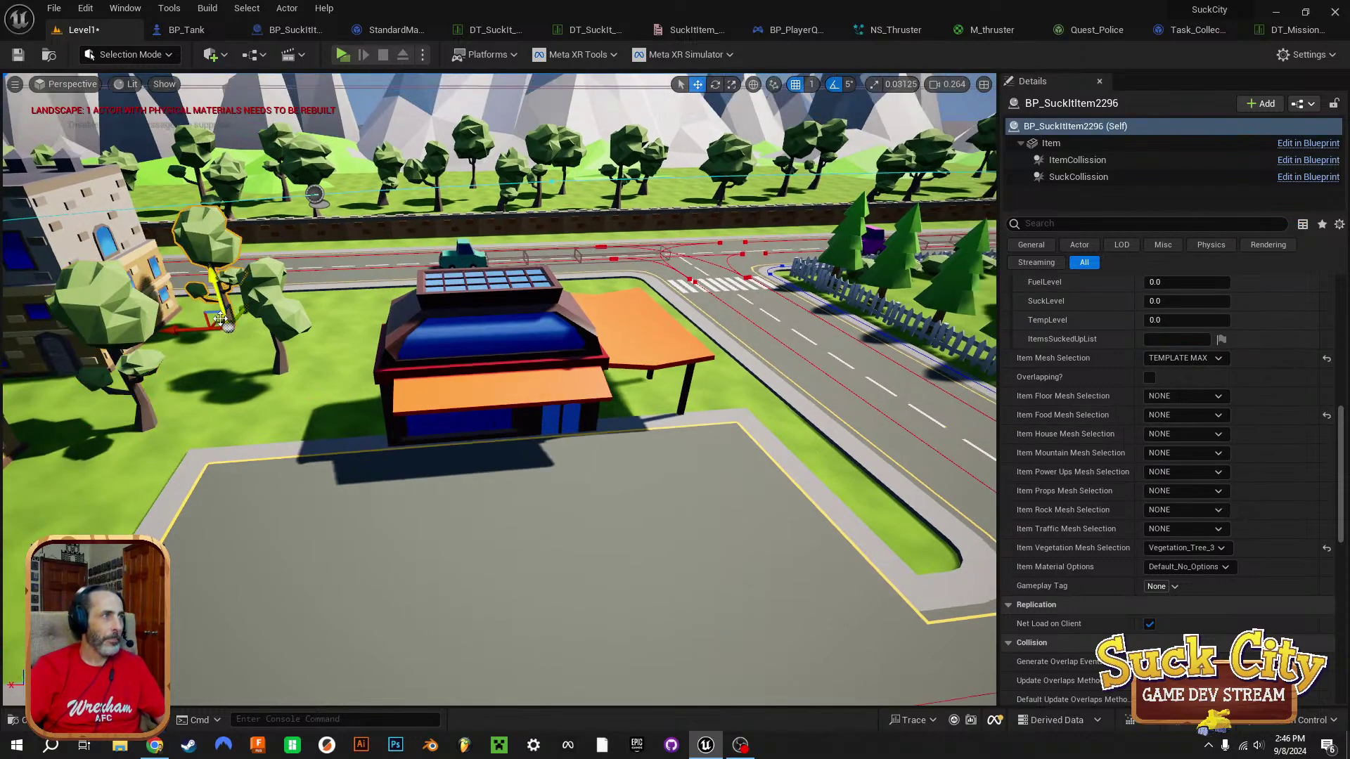
pyautogui.click(1191, 548)
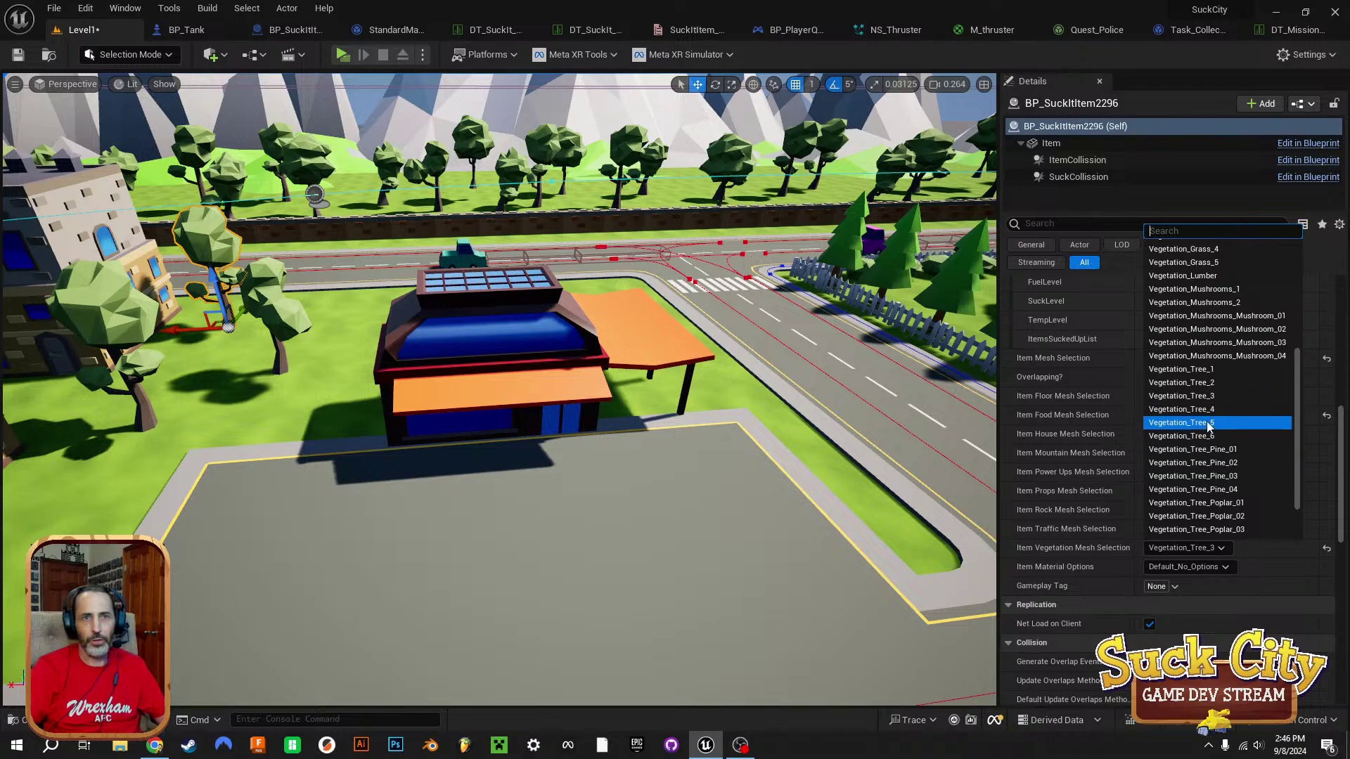
pyautogui.click(1209, 409)
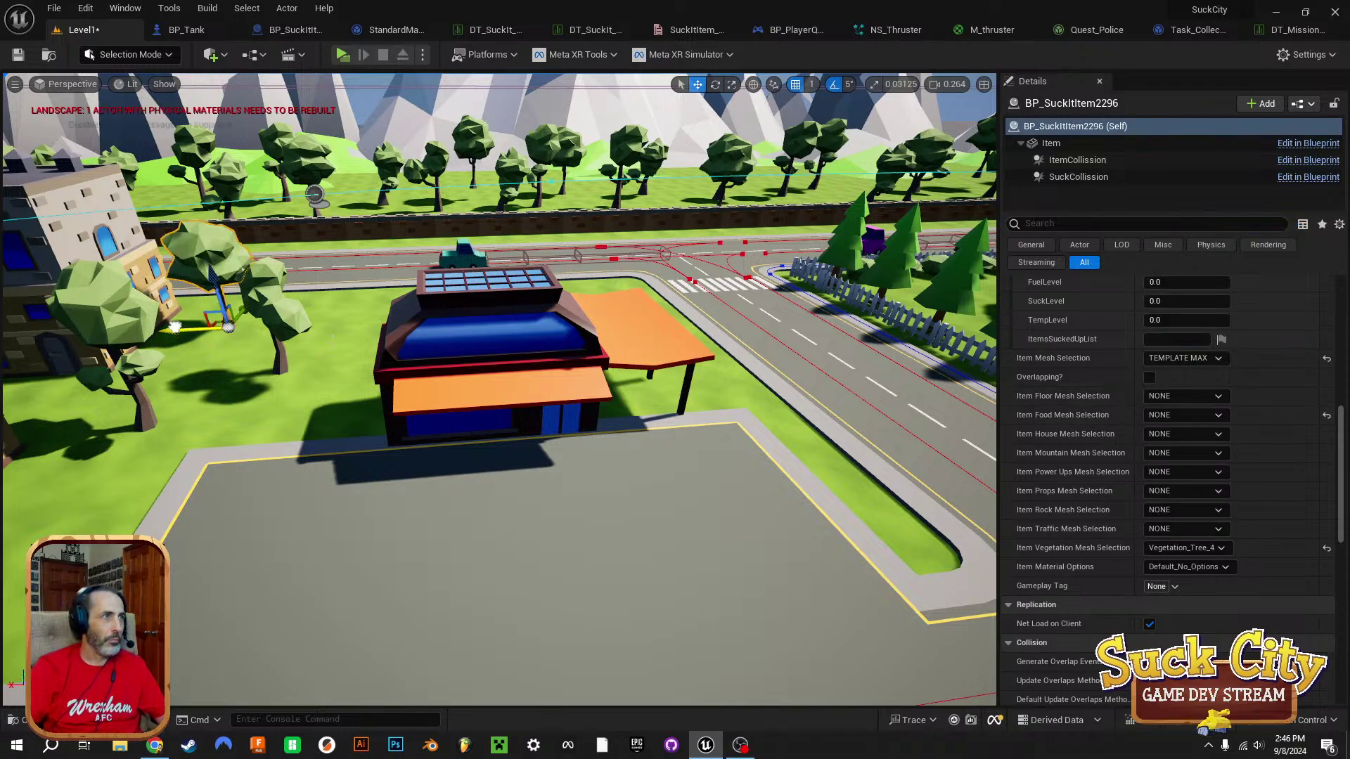
# Place another tree copy between the apartment and orange-awning buildings, set its mesh to Vegetation_Tree_2, and rotate it about -145 degrees.
pyautogui.moveTo(182, 329)
pyautogui.mouseDown()
pyautogui.moveTo(324, 328)
pyautogui.moveTo(202, 328)
pyautogui.mouseUp()
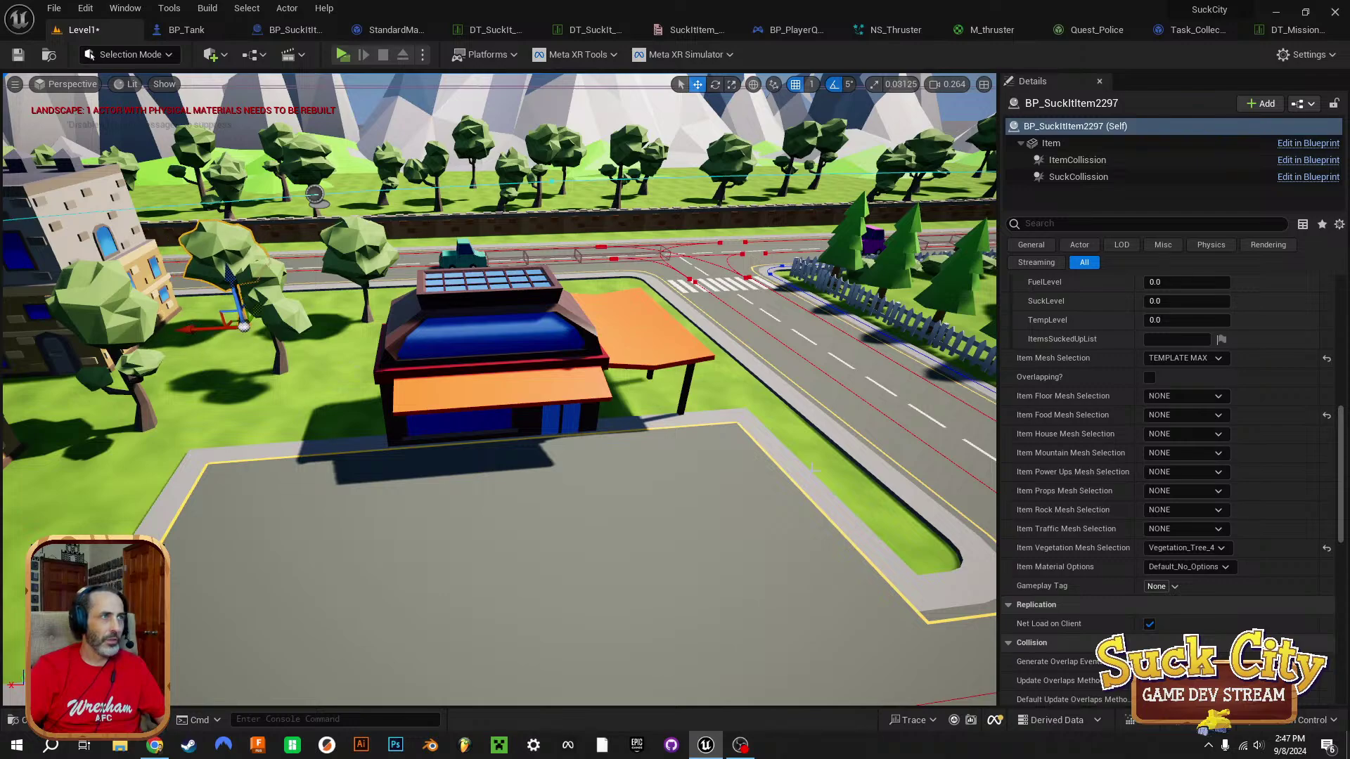
pyautogui.click(1187, 548)
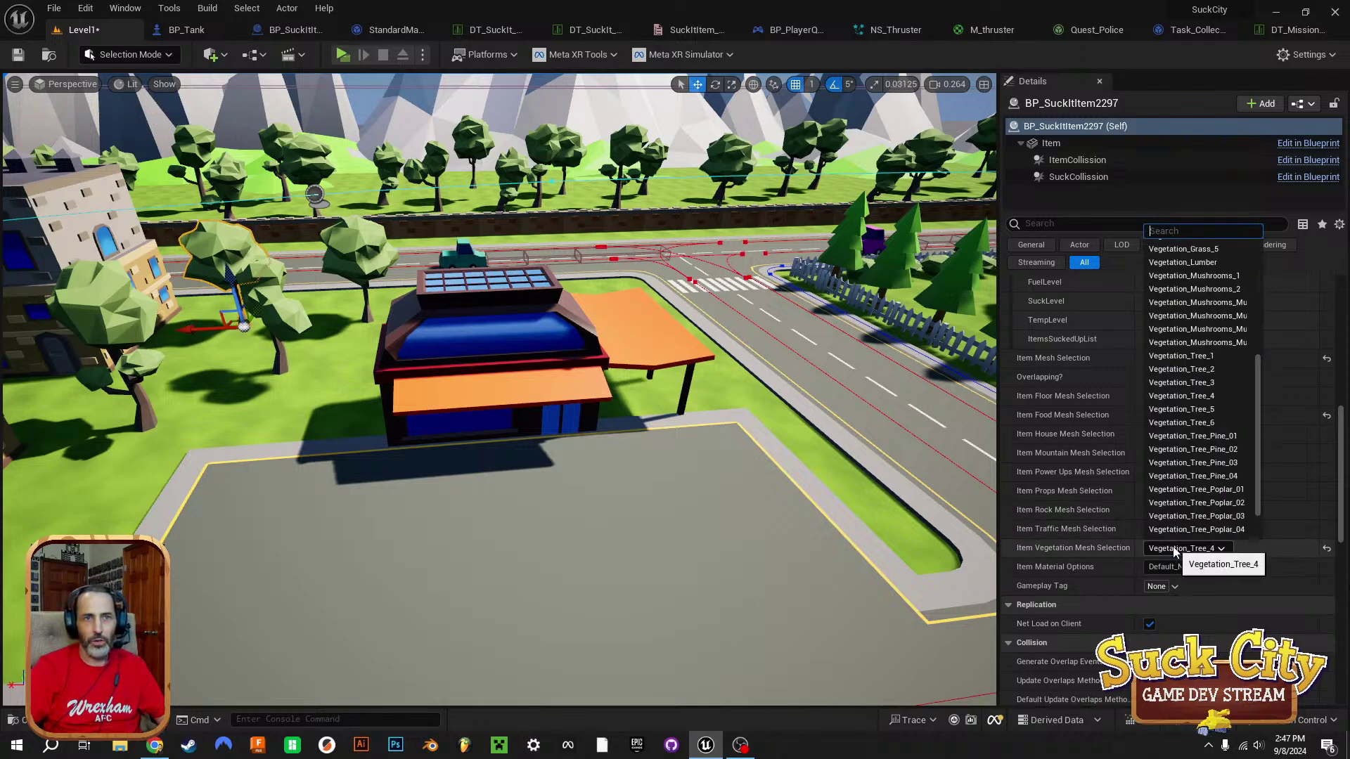
pyautogui.click(1204, 371)
pyautogui.press('e')
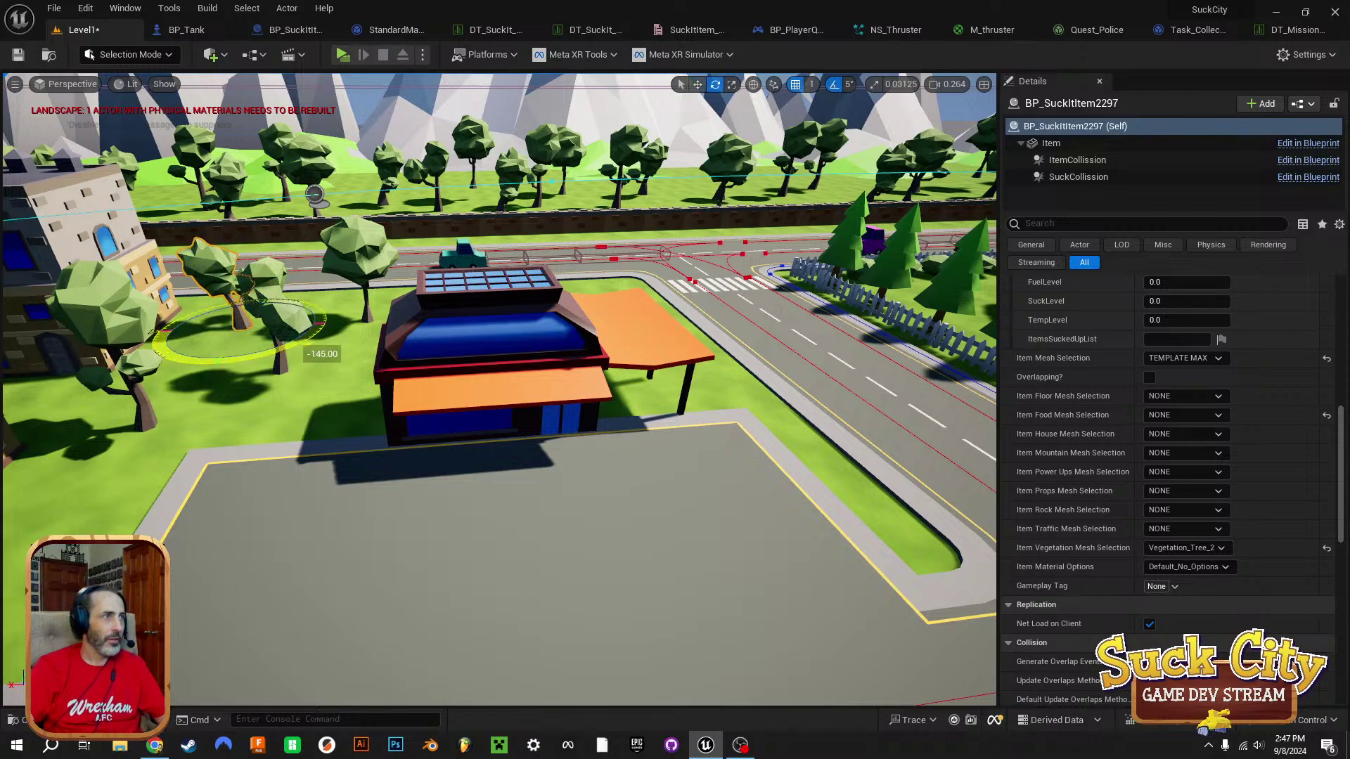
# Inspect the wooded edge of the map, the fenced empty field and the city blocks for areas needing more detail.
pyautogui.click(331, 394)
pyautogui.moveTo(330, 394); pyautogui.dragTo(36, 408, button='right')
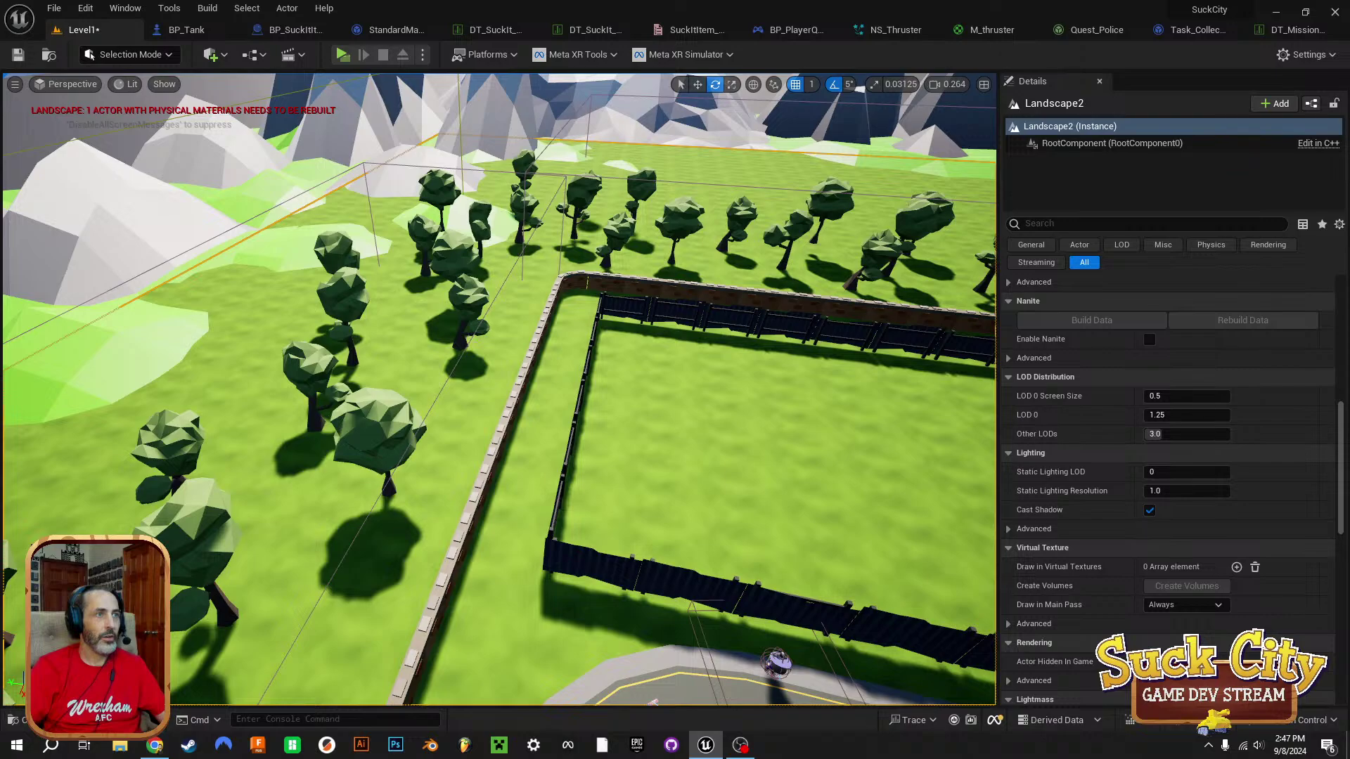
pyautogui.click(450, 376)
pyautogui.moveTo(450, 377); pyautogui.dragTo(351, 345, button='right')
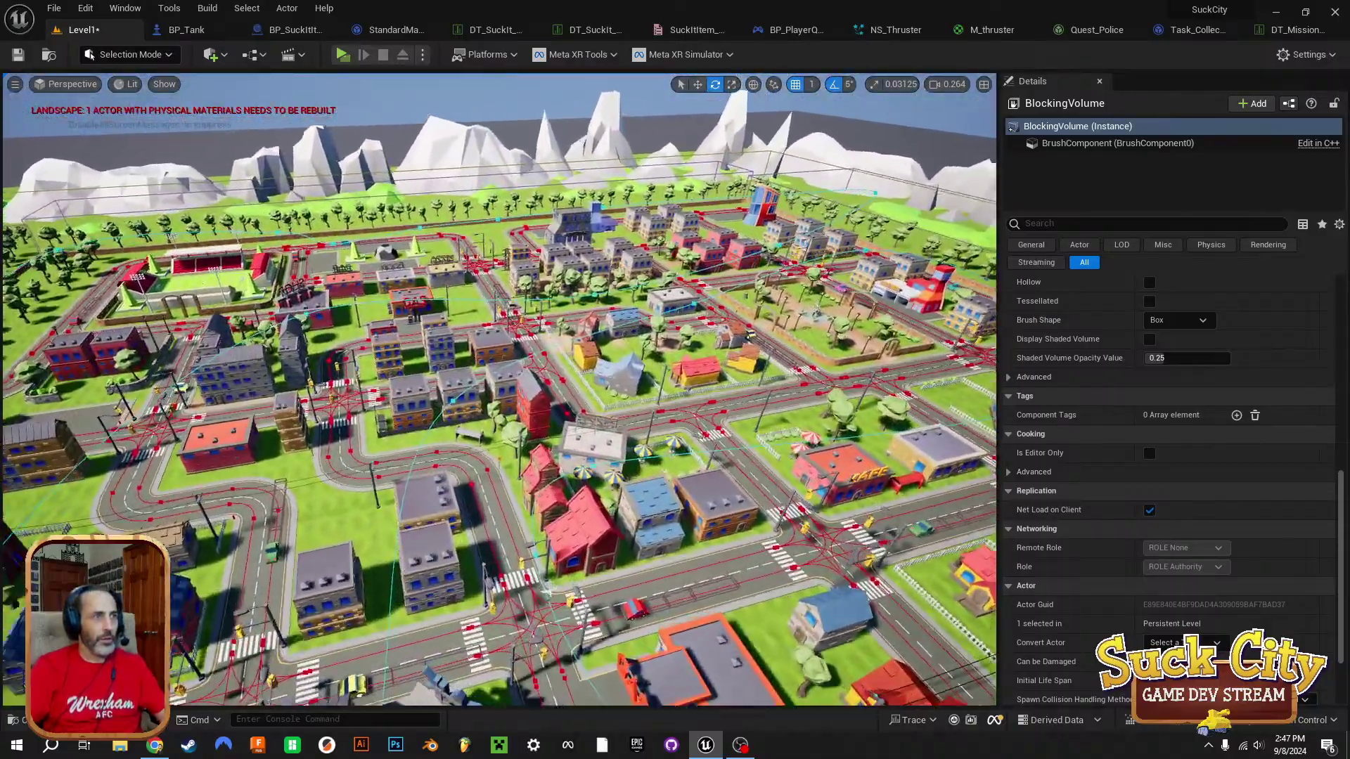
pyautogui.press('w')
pyautogui.moveTo(499, 390); pyautogui.dragTo(815, 398, button='right')
pyautogui.press('w')
pyautogui.press('w')
pyautogui.press('s')
# Switch the editor to Landscape mode over the fenced house block with the dirt patch.
pyautogui.moveTo(615, 375); pyautogui.dragTo(676, 382, button='right')
pyautogui.press('a')
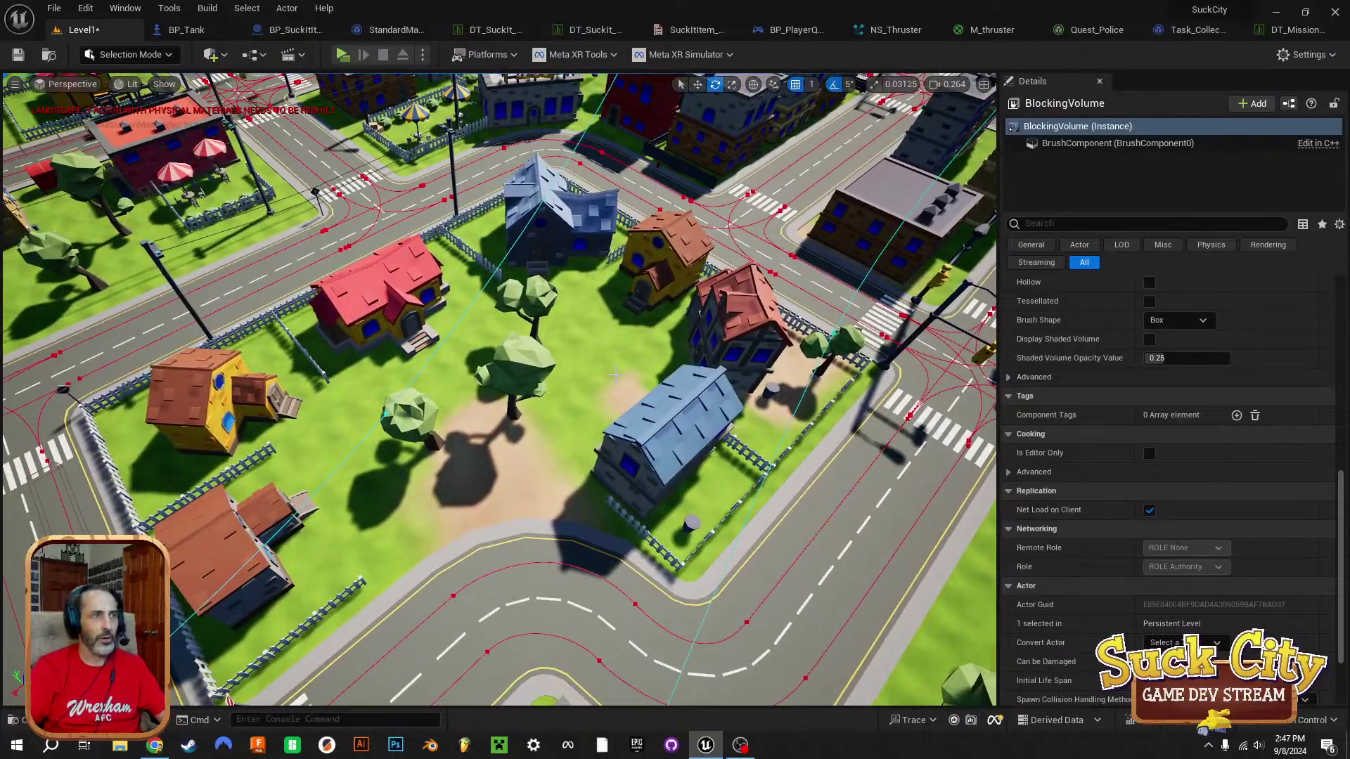
pyautogui.click(130, 54)
pyautogui.click(144, 92)
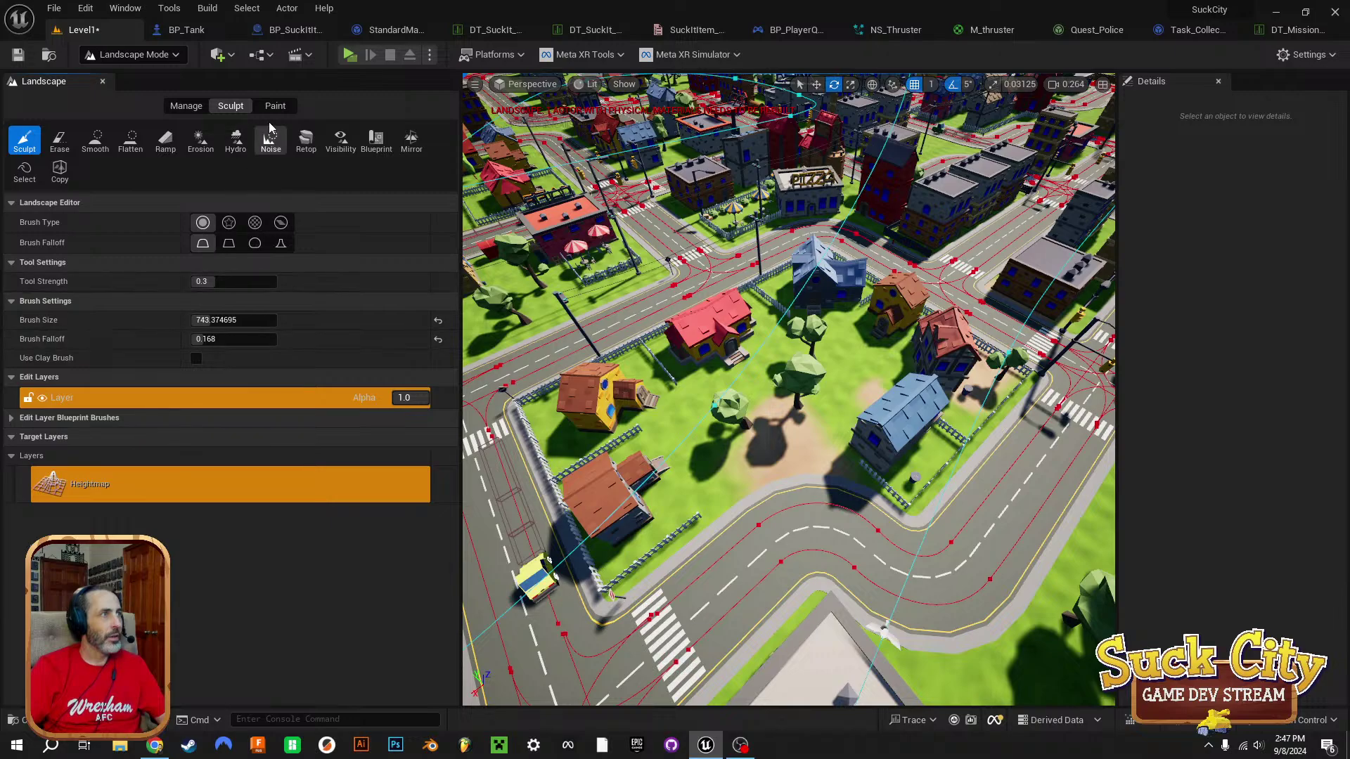
# Paint over the dirt patch in the fenced house block with the Ground_1 grass layer.
pyautogui.click(275, 106)
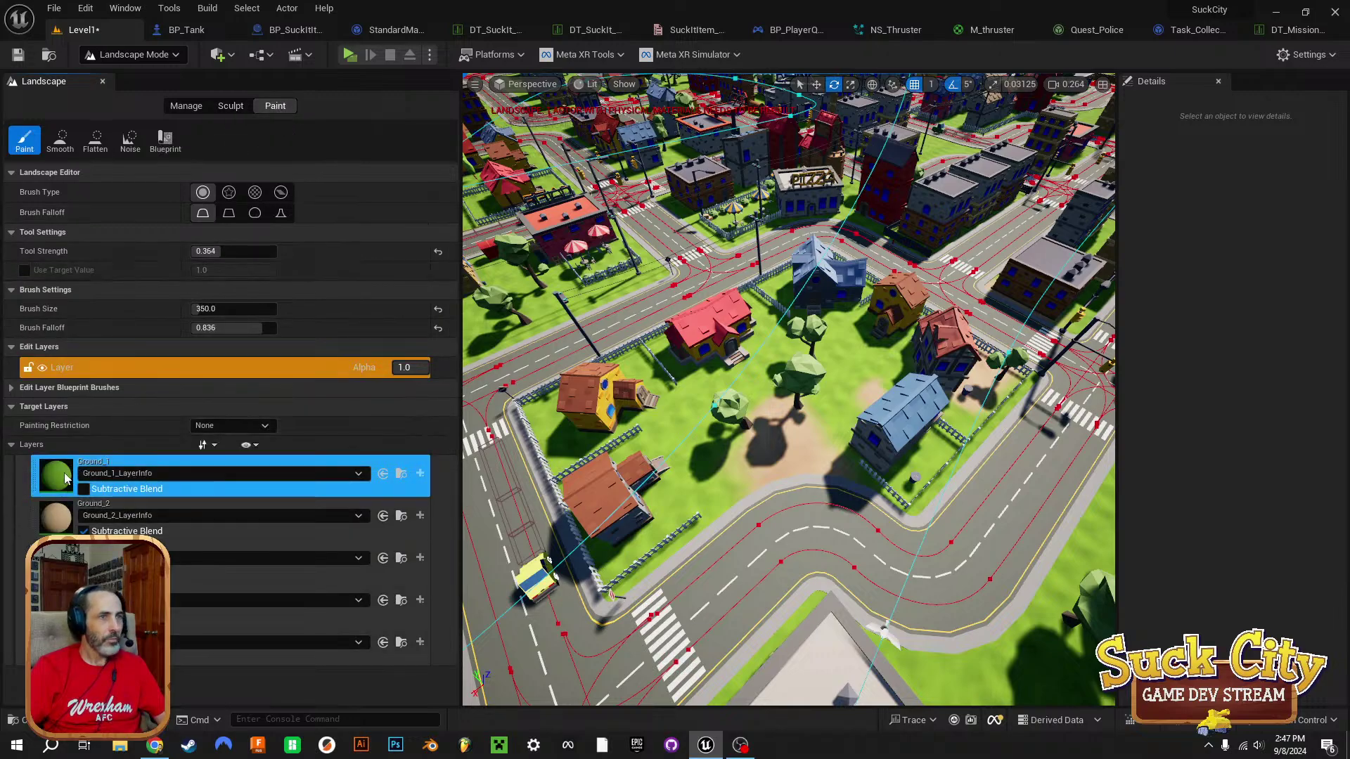
pyautogui.click(65, 478)
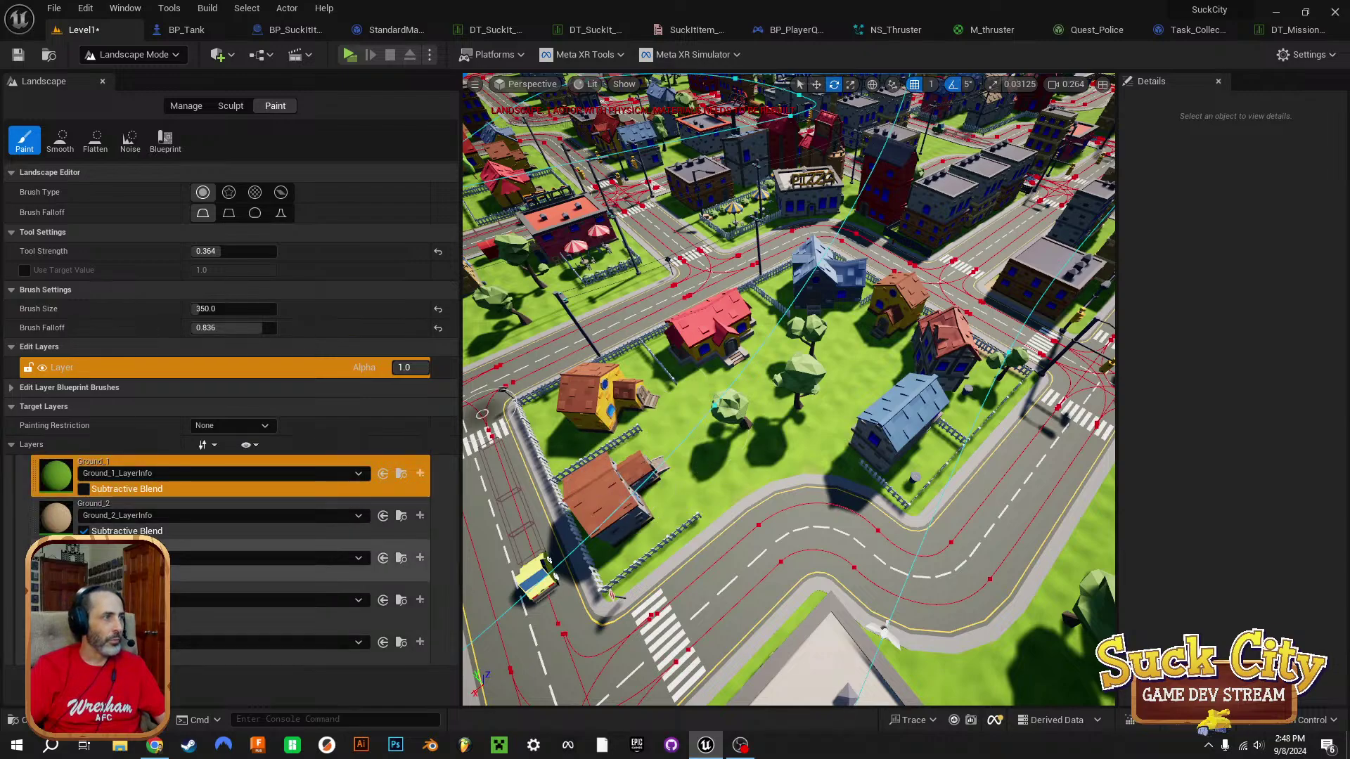
# Paint a curved dirt path around the trees between the houses with the third ground layer, then blend Ground_2 over it.
pyautogui.click(105, 562)
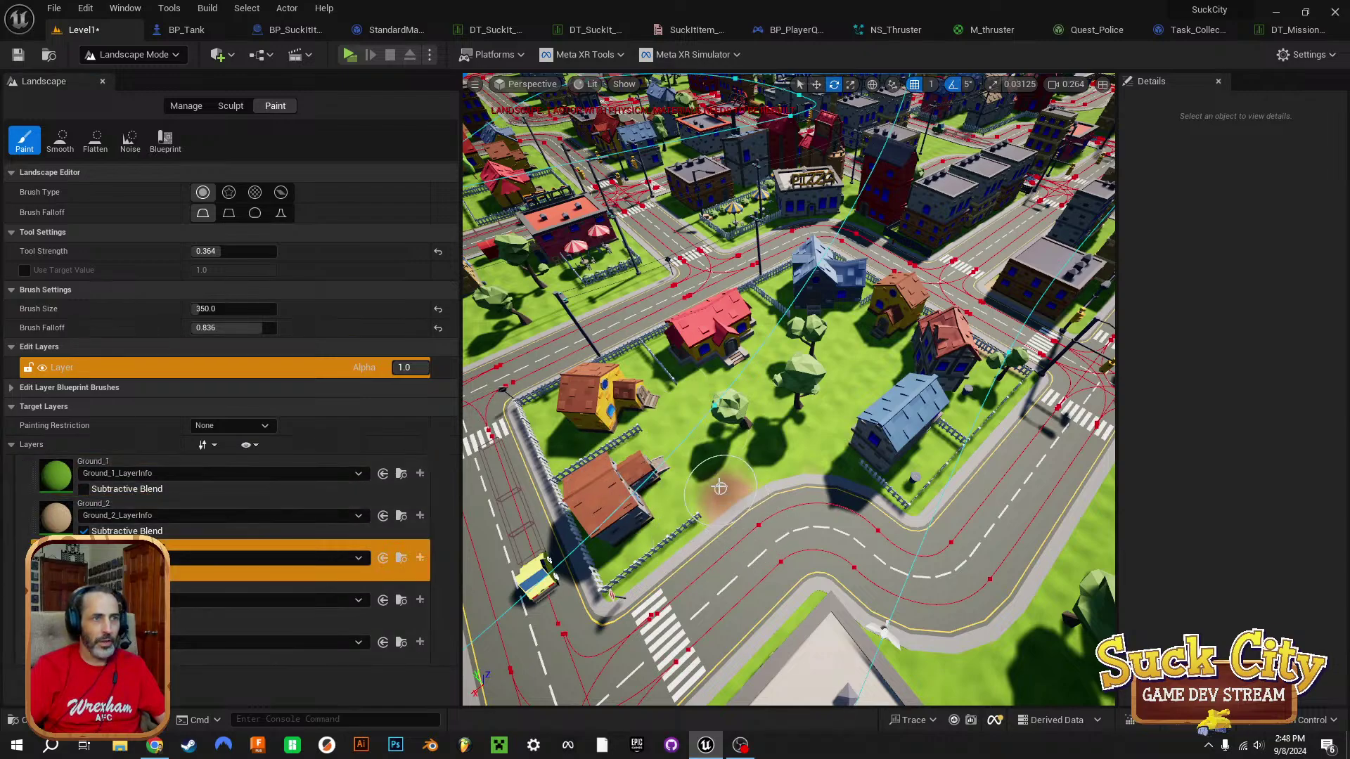
pyautogui.moveTo(719, 488)
pyautogui.mouseDown()
pyautogui.moveTo(692, 429)
pyautogui.moveTo(711, 408)
pyautogui.moveTo(806, 344)
pyautogui.moveTo(847, 345)
pyautogui.moveTo(867, 366)
pyautogui.moveTo(815, 448)
pyautogui.moveTo(814, 484)
pyautogui.mouseUp()
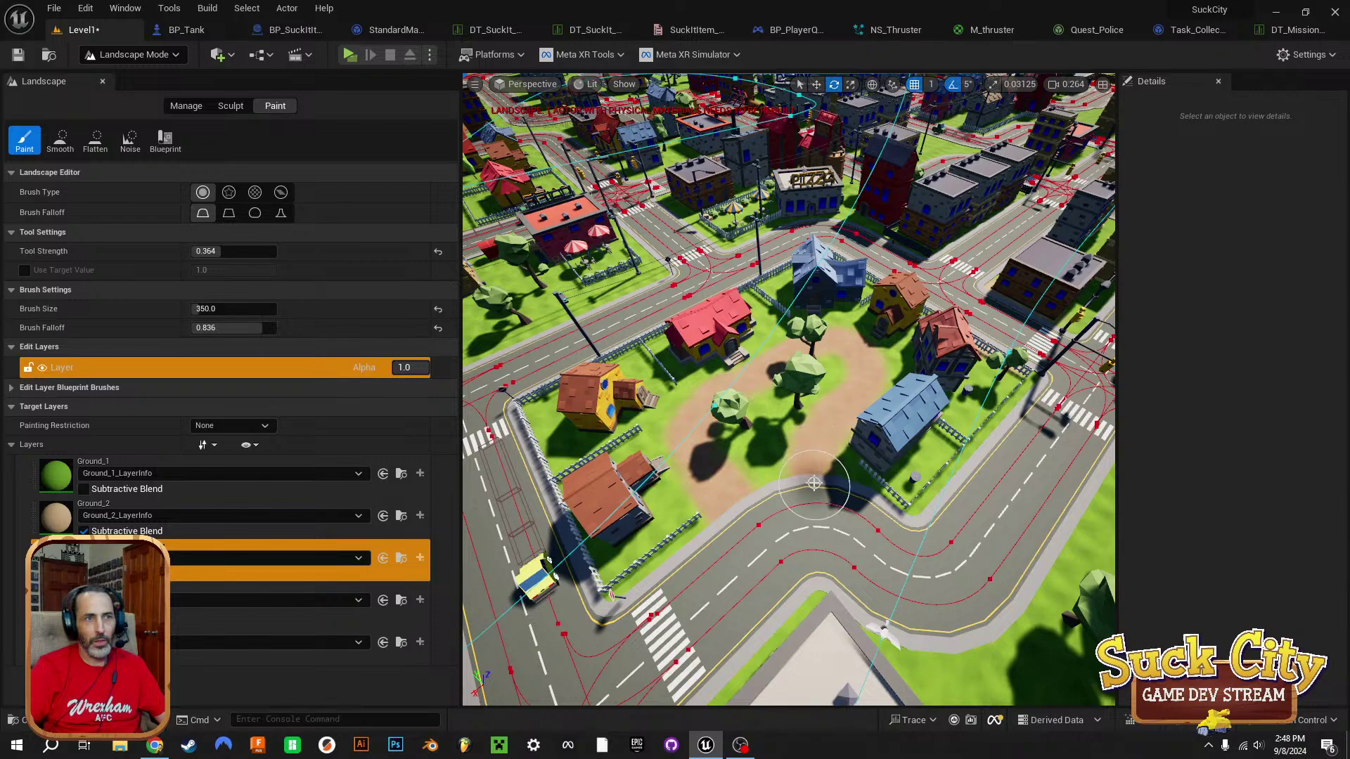
pyautogui.click(60, 515)
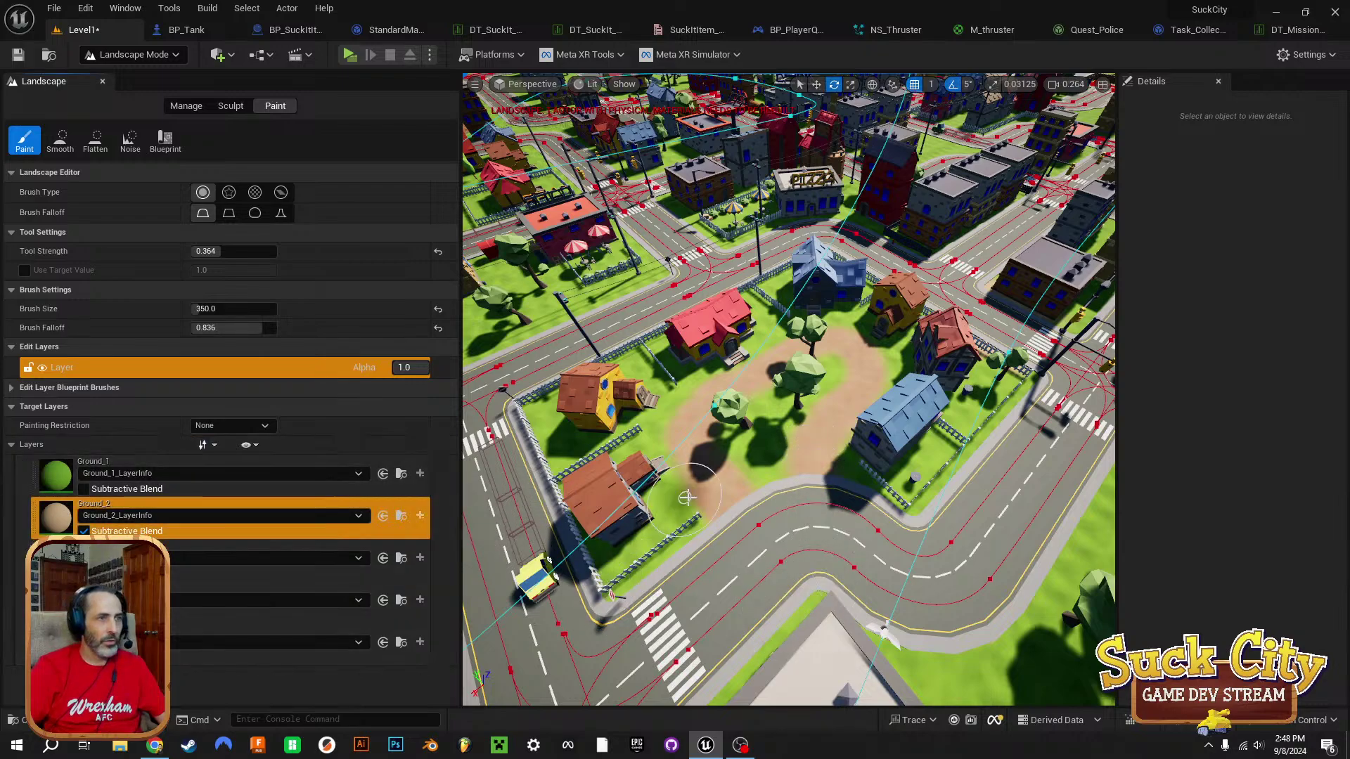
pyautogui.moveTo(732, 509)
pyautogui.mouseDown()
pyautogui.moveTo(703, 467)
pyautogui.moveTo(699, 412)
pyautogui.moveTo(735, 360)
pyautogui.moveTo(808, 344)
pyautogui.moveTo(861, 388)
pyautogui.moveTo(816, 452)
pyautogui.mouseUp()
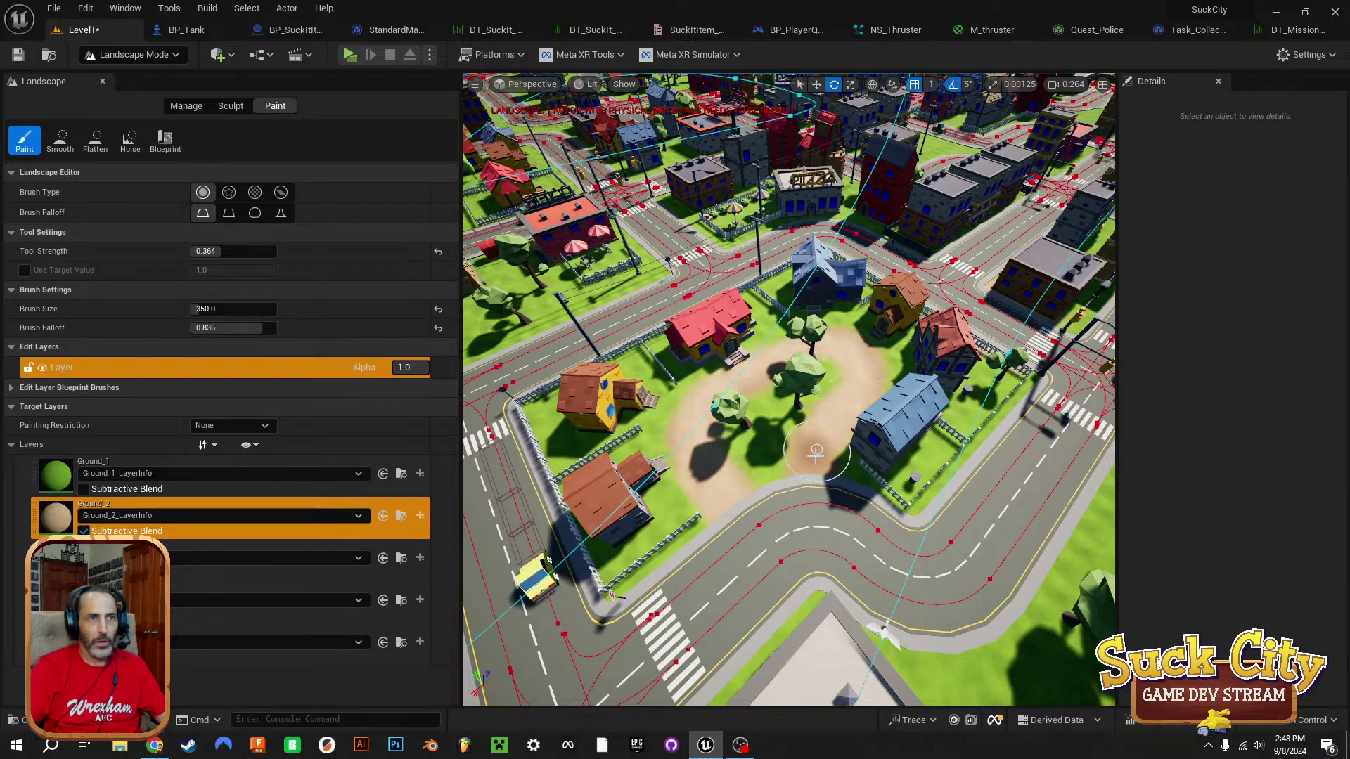
# Switch the editor from Landscape mode back to Selection mode.
pyautogui.moveTo(815, 453); pyautogui.dragTo(868, 413, button='right')
pyautogui.press('w')
pyautogui.press('s')
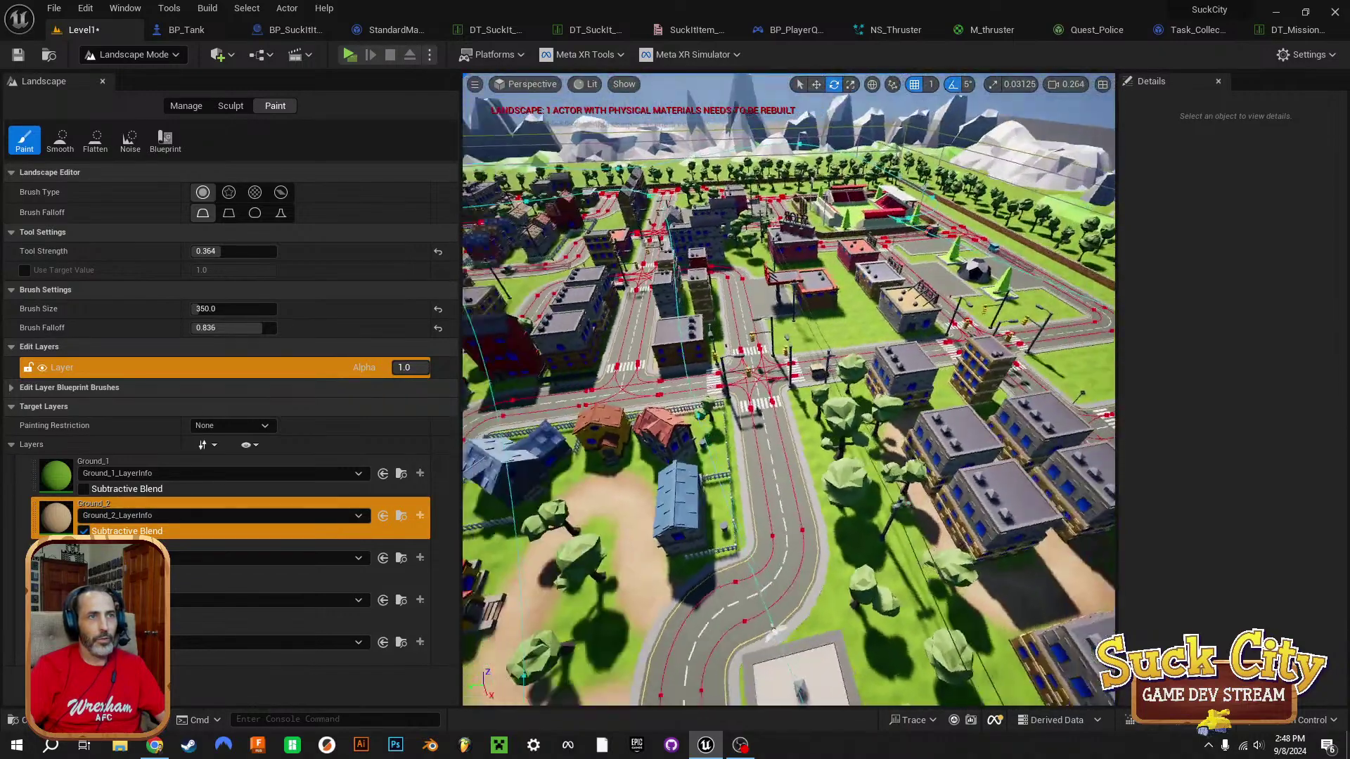
pyautogui.click(130, 54)
pyautogui.click(133, 77)
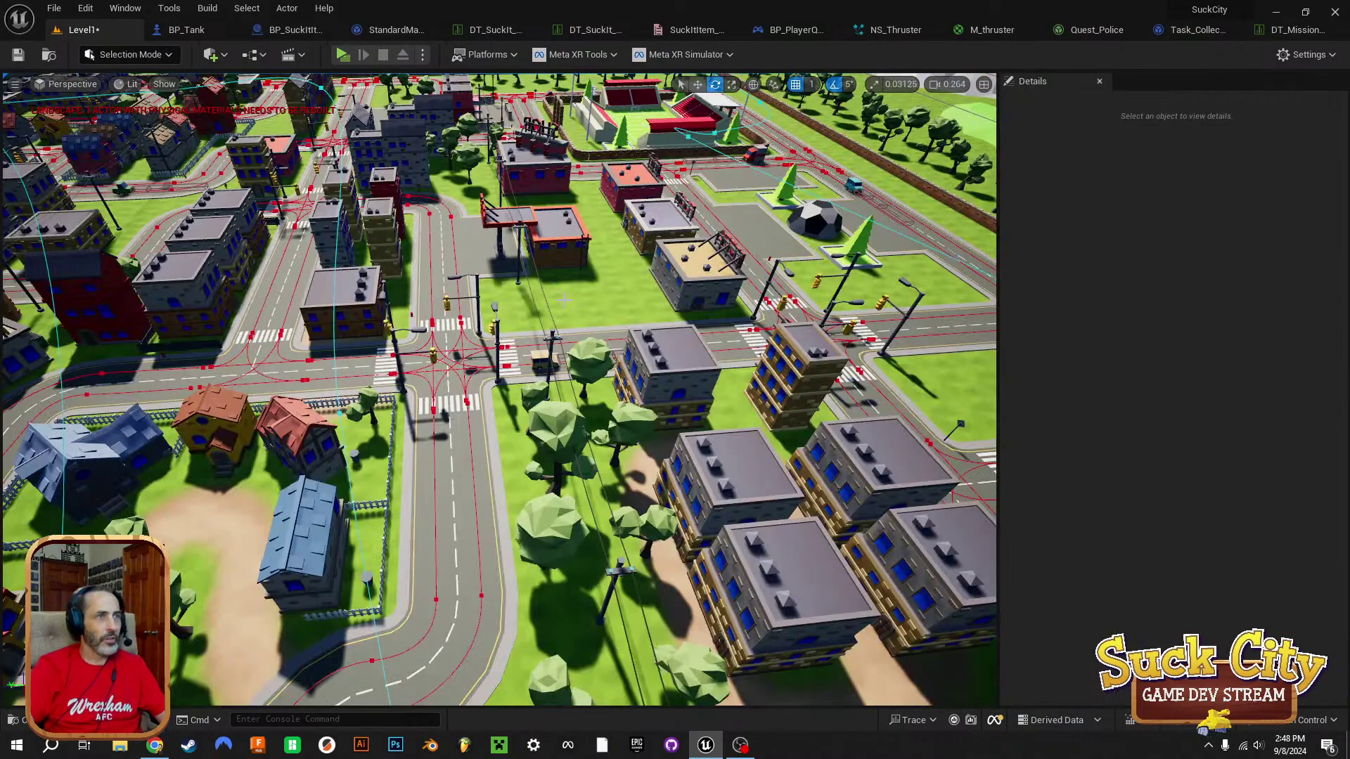
# Survey the city blocks, the fenced empty field and the suburban houses for areas needing more detail.
pyautogui.moveTo(564, 300); pyautogui.dragTo(534, 313, button='right')
pyautogui.press('d')
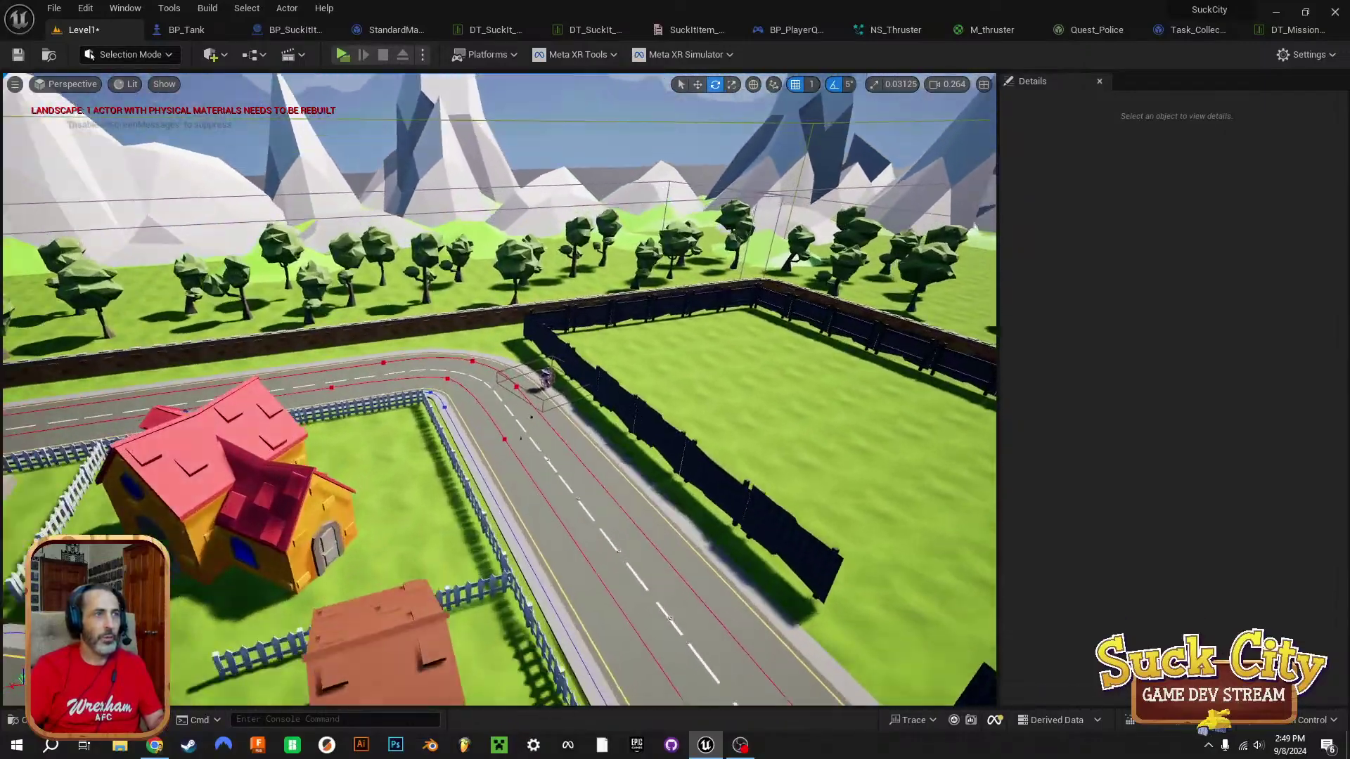
pyautogui.press('w')
pyautogui.moveTo(499, 388); pyautogui.dragTo(613, 443, button='right')
pyautogui.press('s')
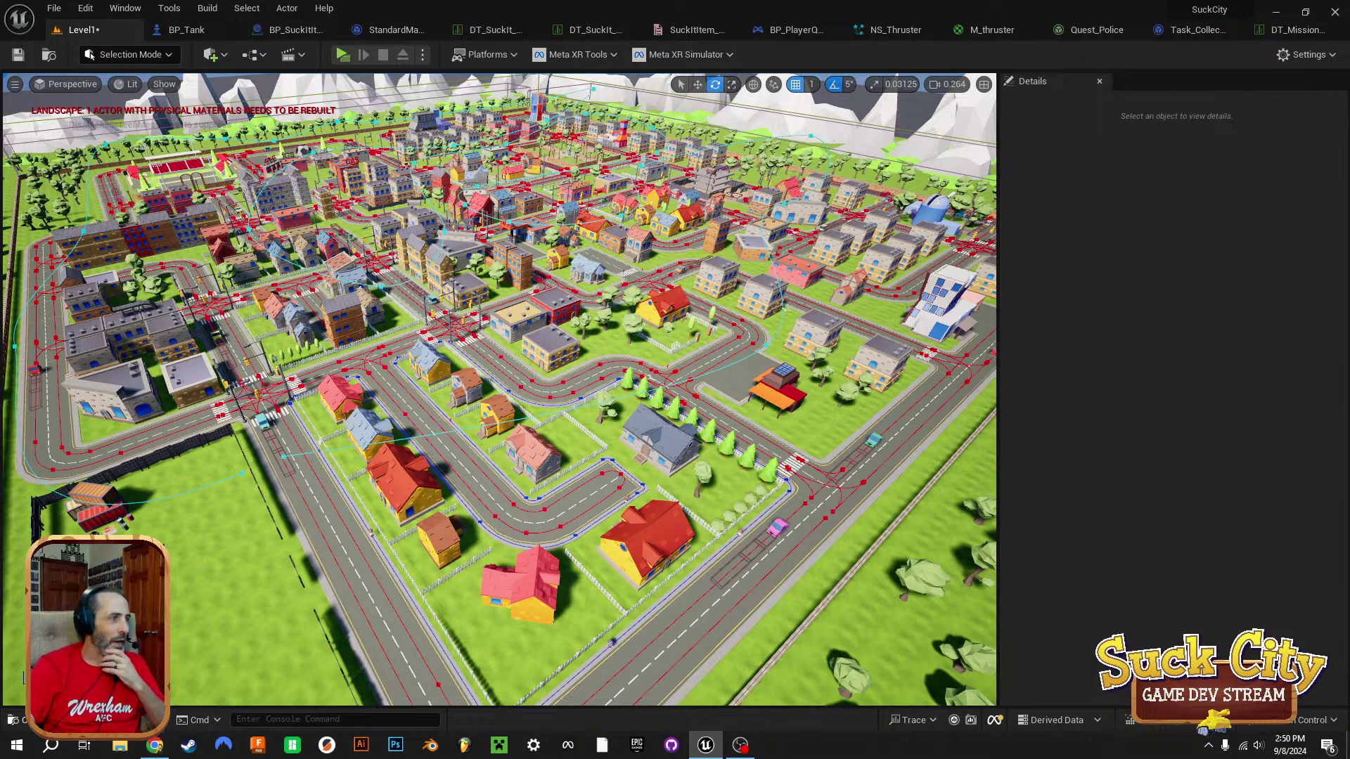
# Open the project's QuaternisObjects folder and enlarge the asset view.
pyautogui.click(60, 720)
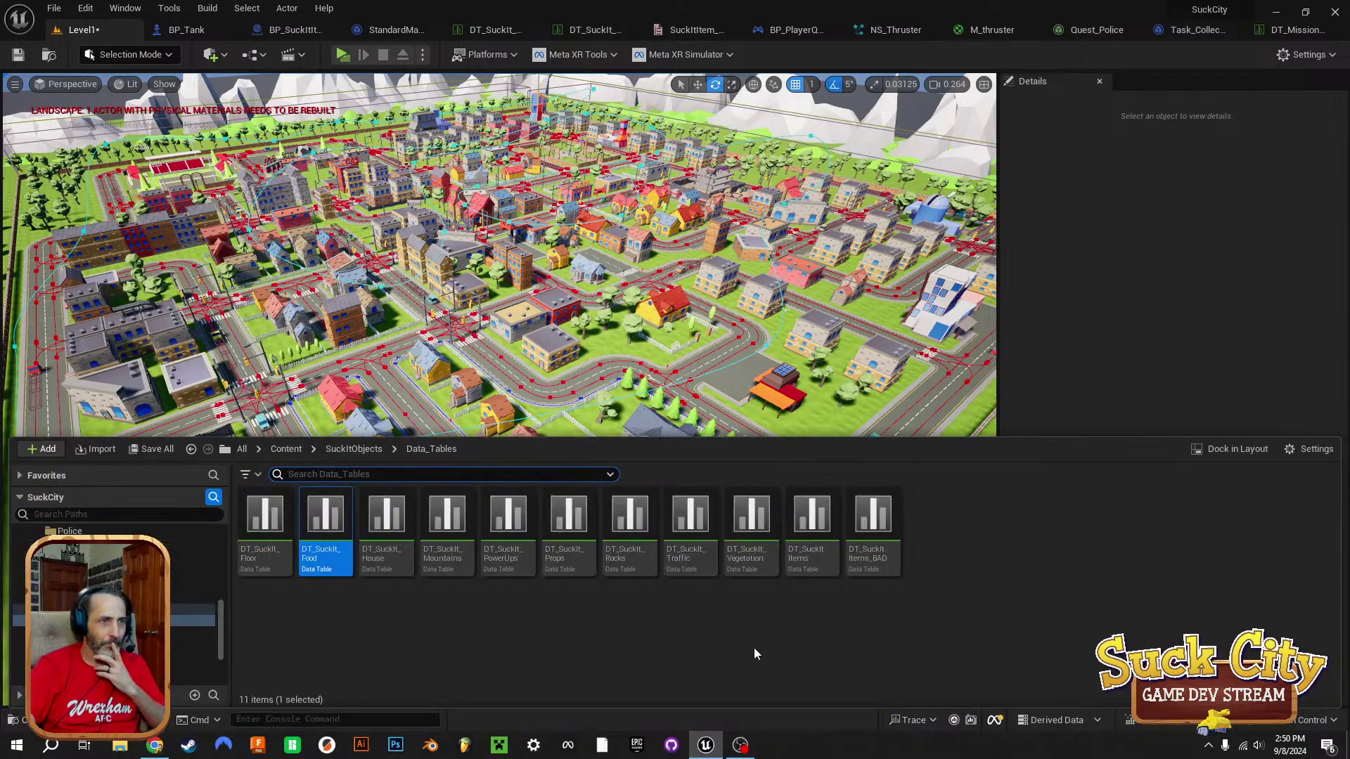
pyautogui.click(287, 449)
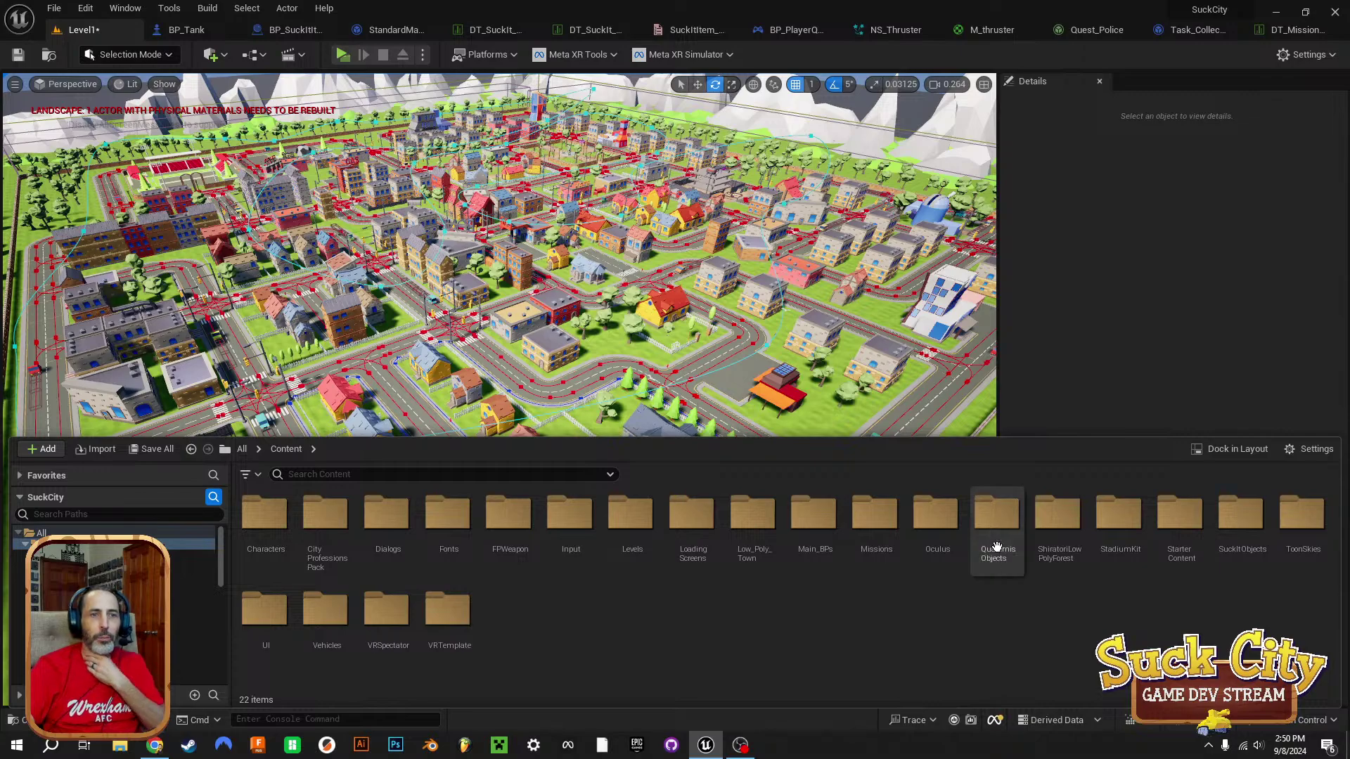
pyautogui.click(997, 516)
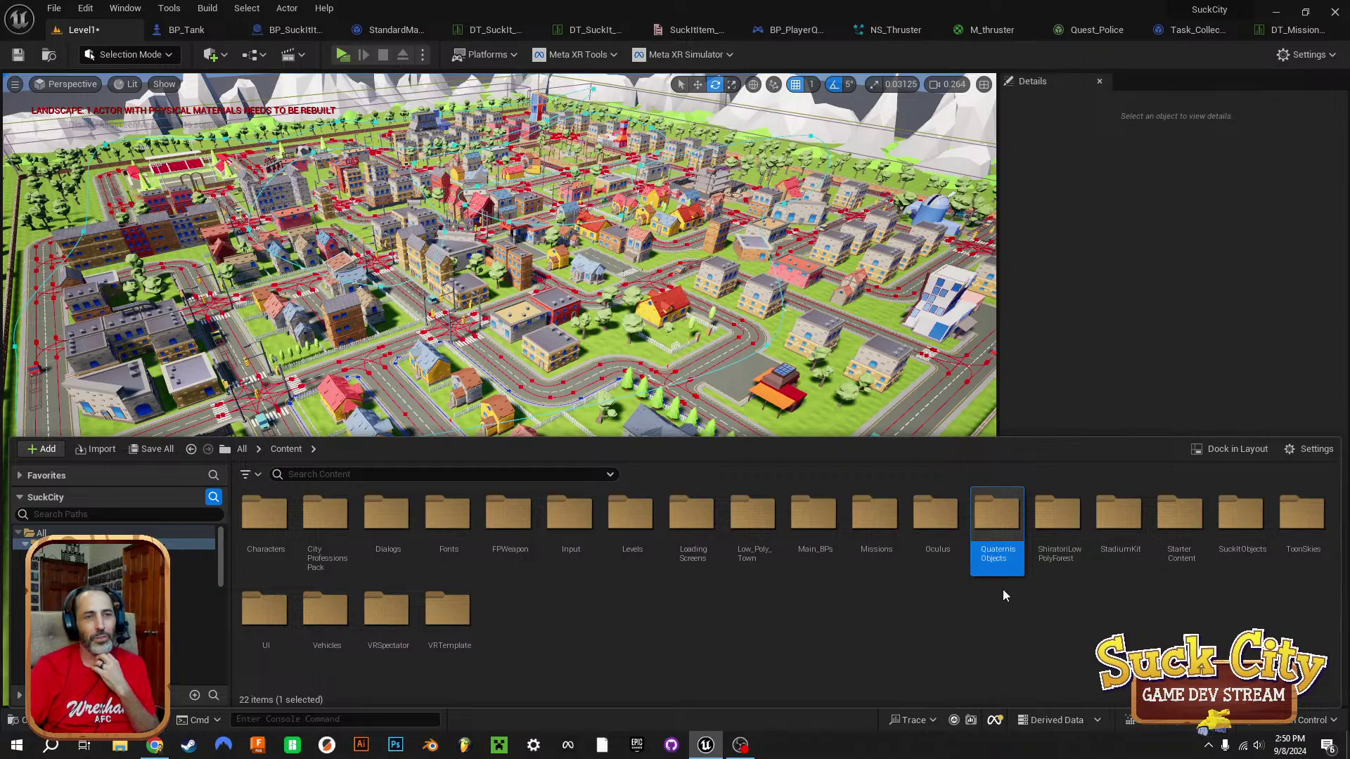
pyautogui.doubleClick(993, 518)
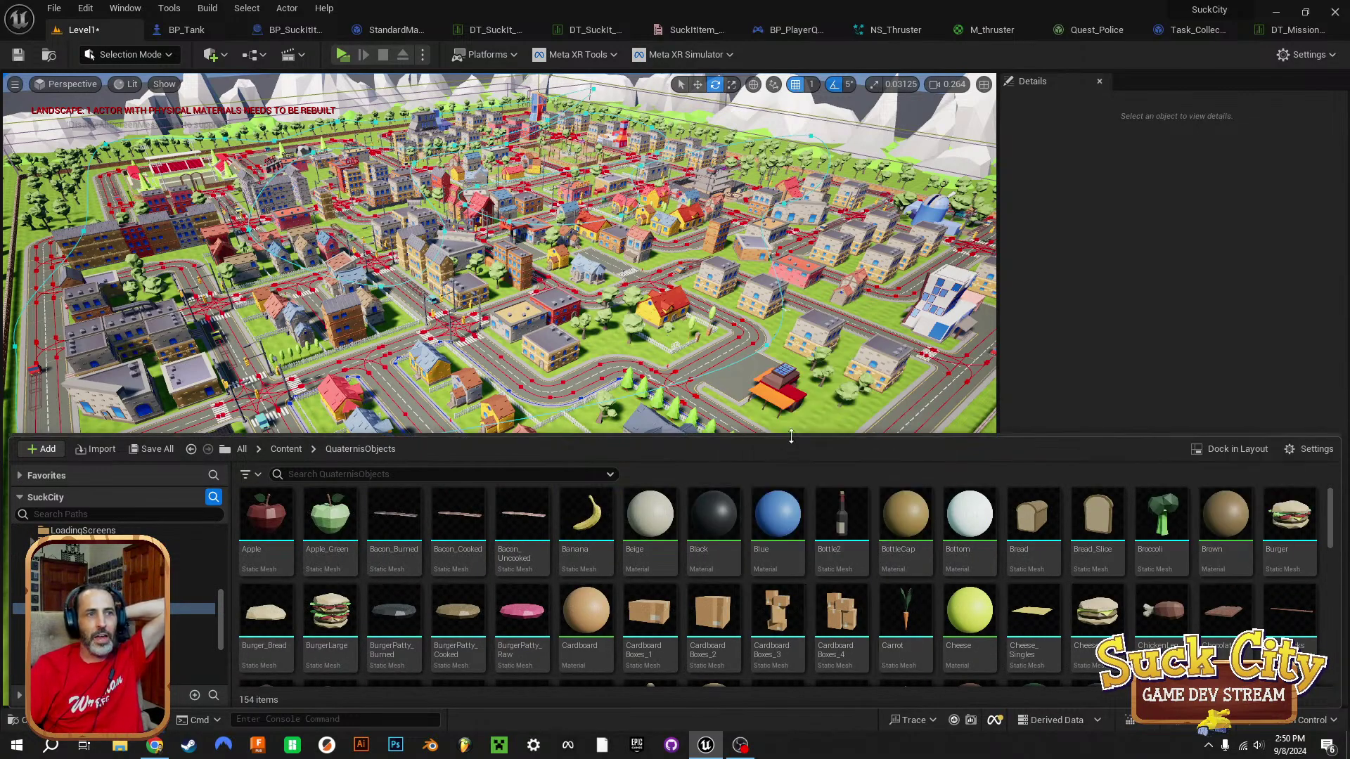
pyautogui.moveTo(794, 439); pyautogui.dragTo(799, 385)
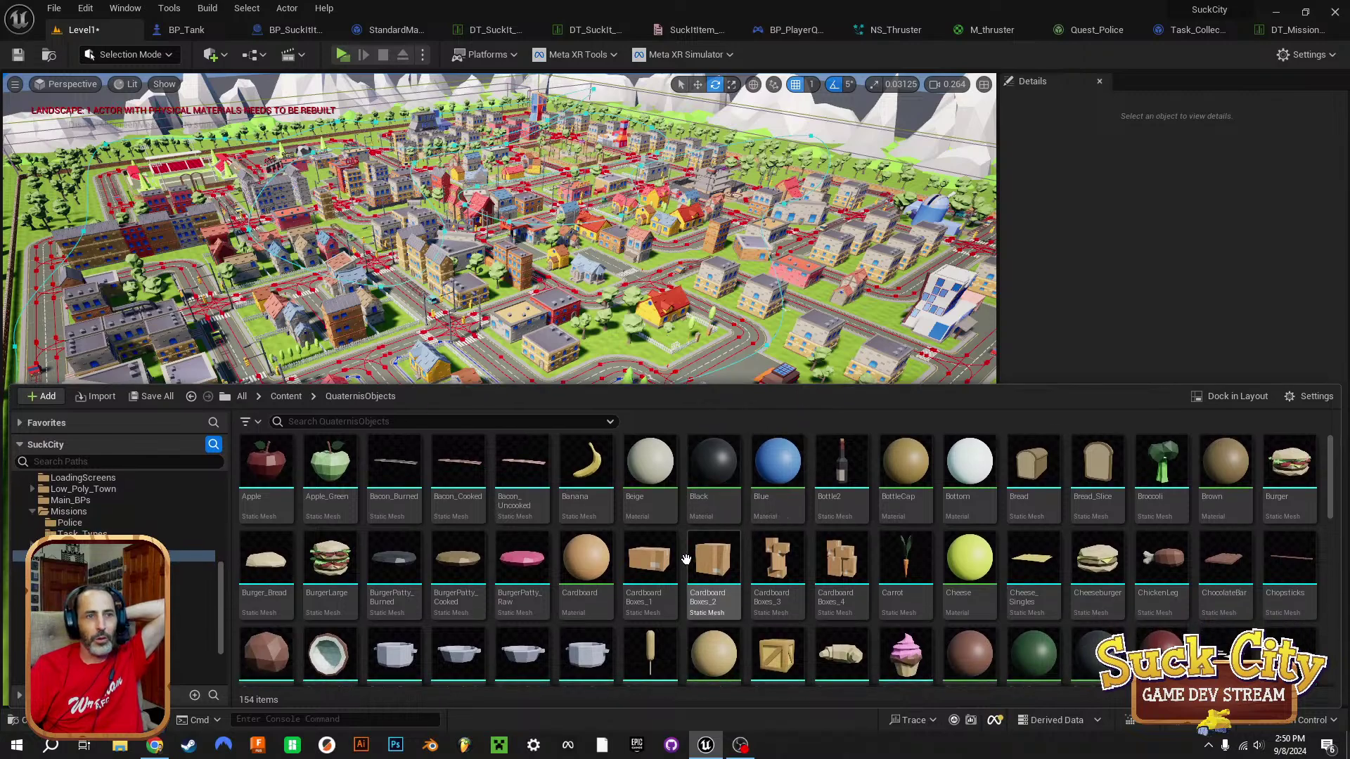
# Look through the QuaternisObjects meshes and materials for props suited to the level.
pyautogui.scroll(-1, 685, 561)
pyautogui.scroll(-5, 685, 563)
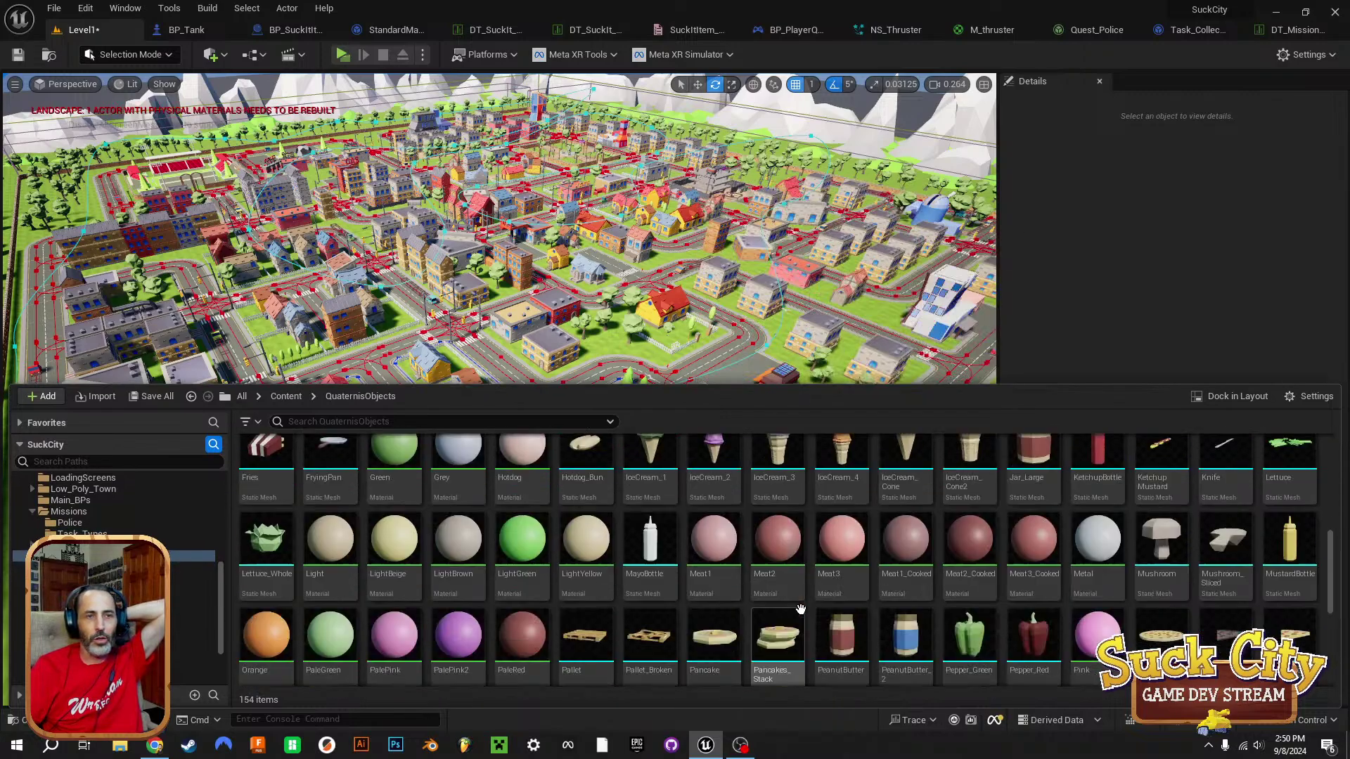
pyautogui.scroll(-2, 779, 616)
pyautogui.scroll(8, 772, 625)
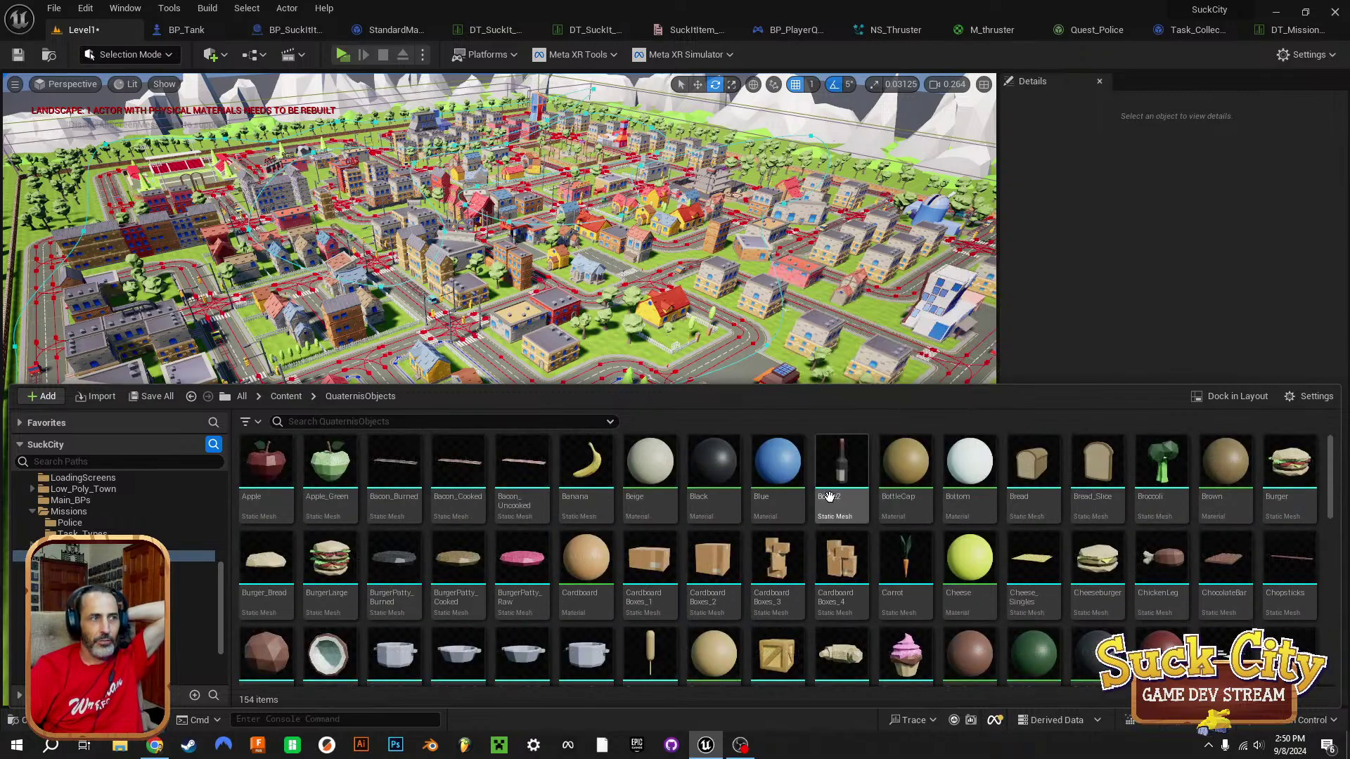
pyautogui.scroll(-2, 792, 570)
pyautogui.scroll(-6, 801, 577)
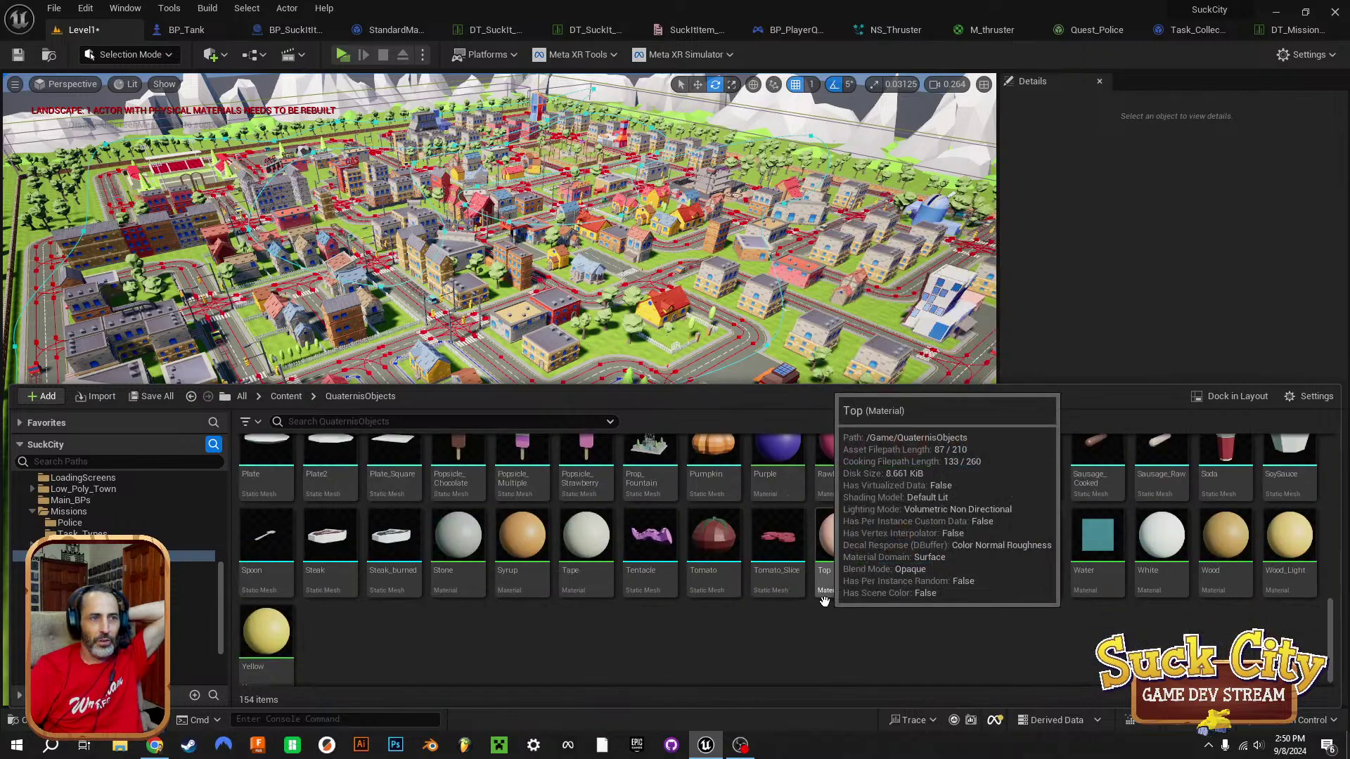
pyautogui.scroll(-2, 827, 597)
# Check the StadiumKit folder and the ShiratoriLowPolyForest Meshes folder for usable assets.
pyautogui.click(287, 397)
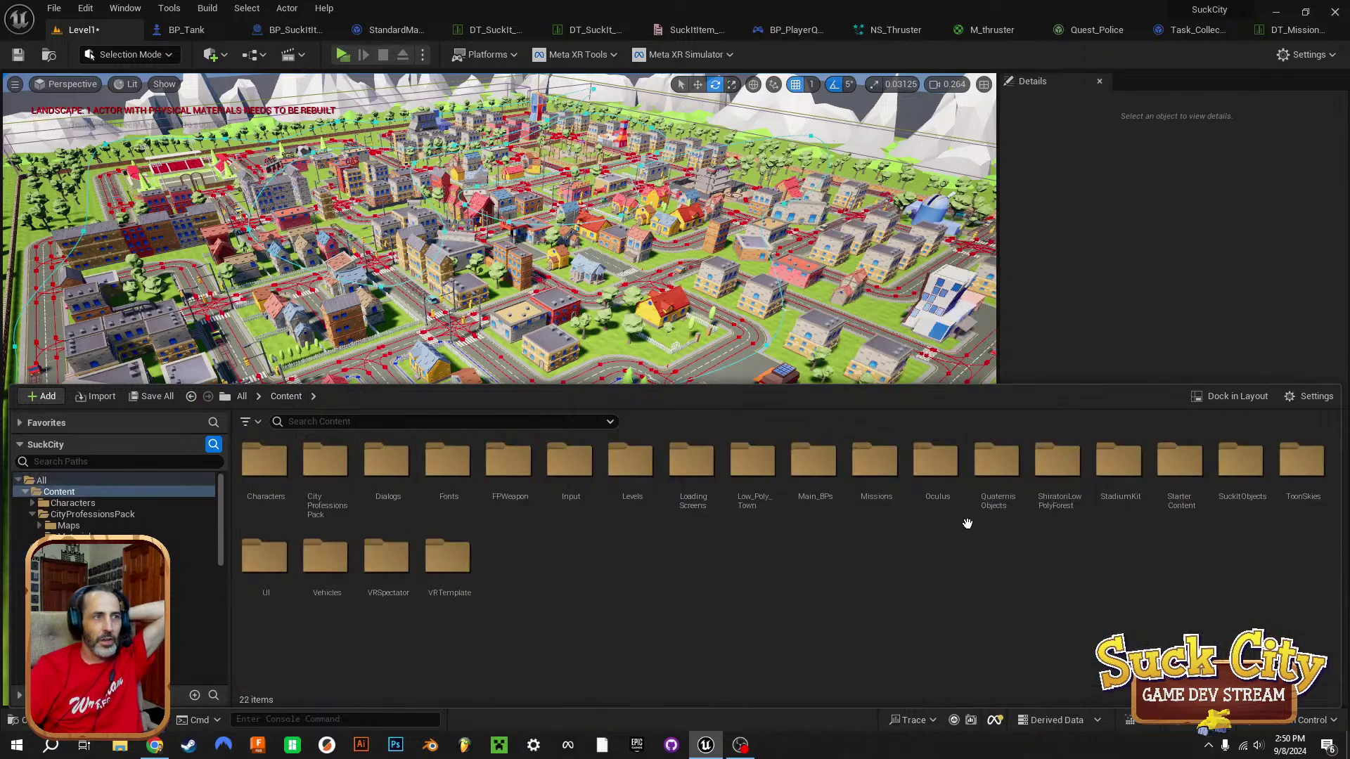
pyautogui.moveTo(909, 399); pyautogui.dragTo(901, 425)
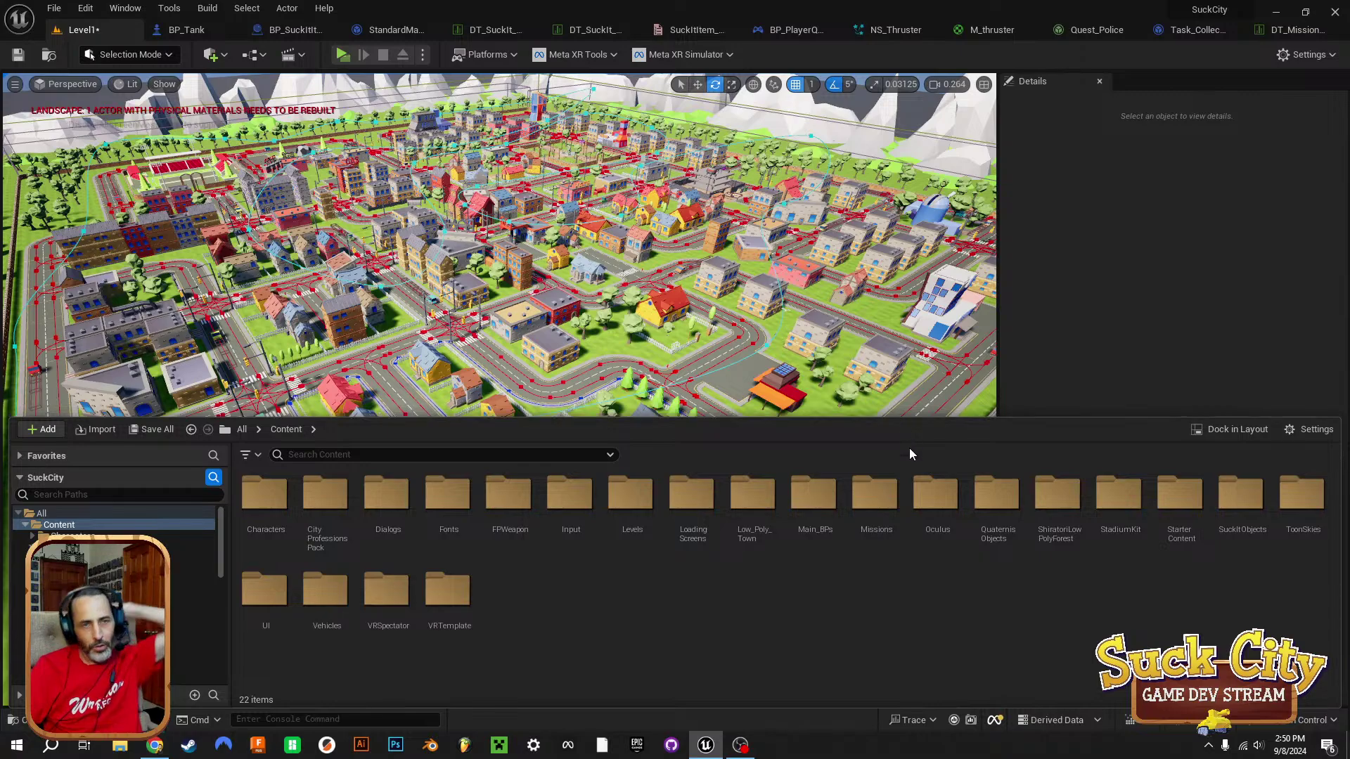
pyautogui.doubleClick(1122, 499)
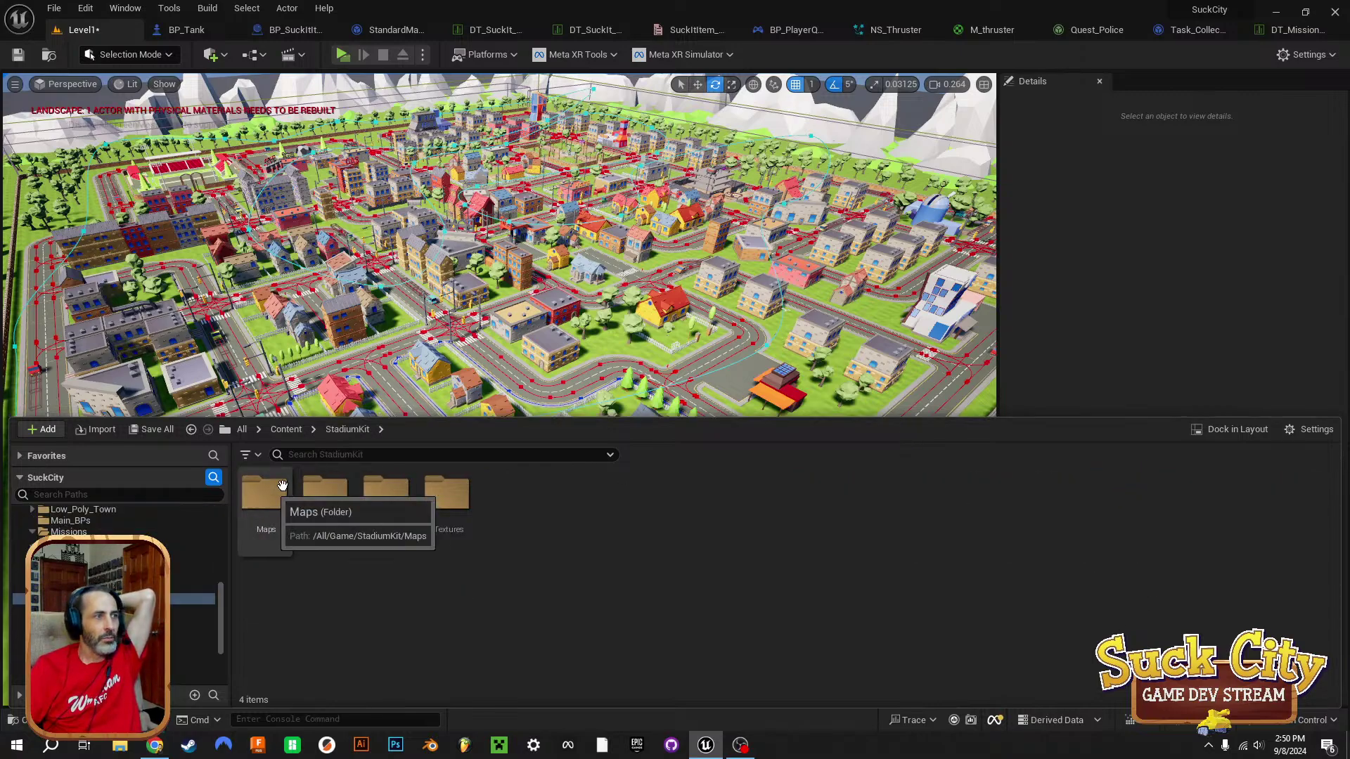
pyautogui.click(286, 429)
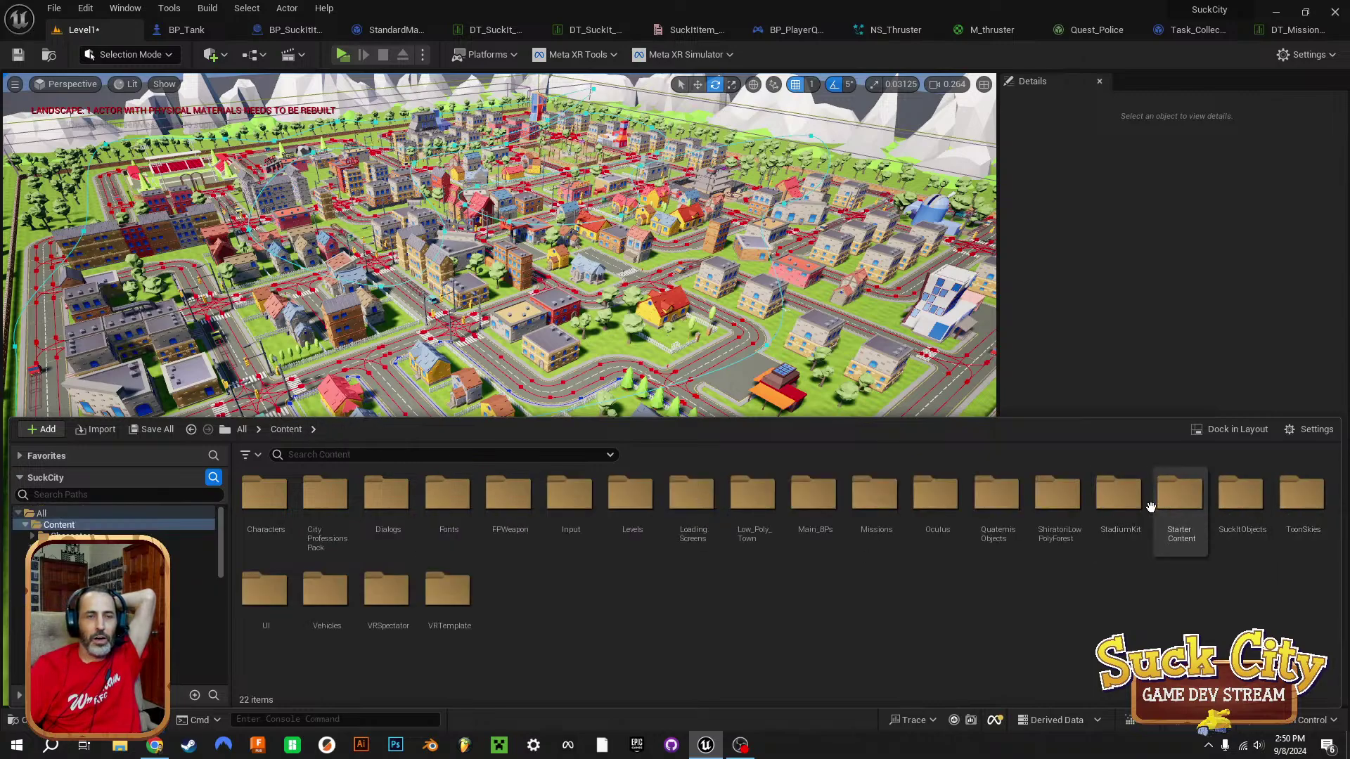
pyautogui.doubleClick(1054, 500)
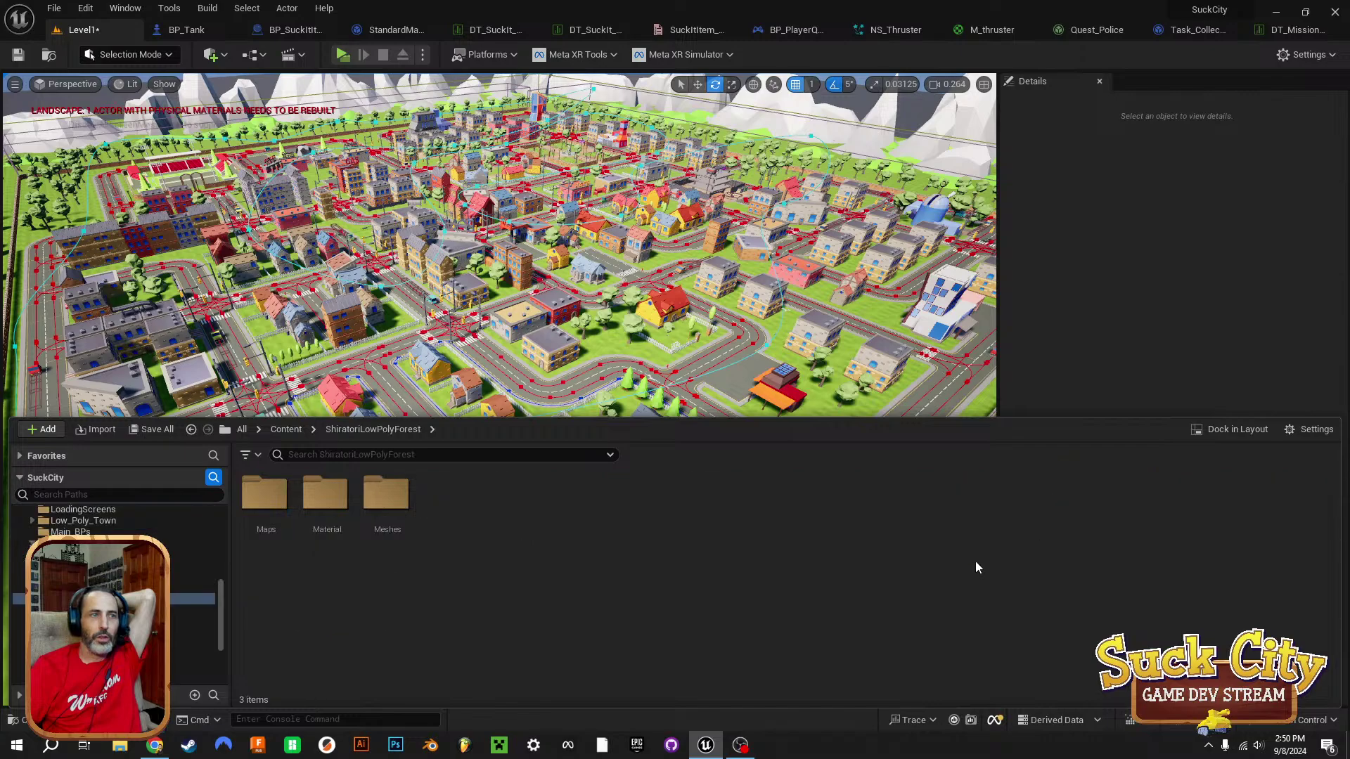
pyautogui.doubleClick(379, 497)
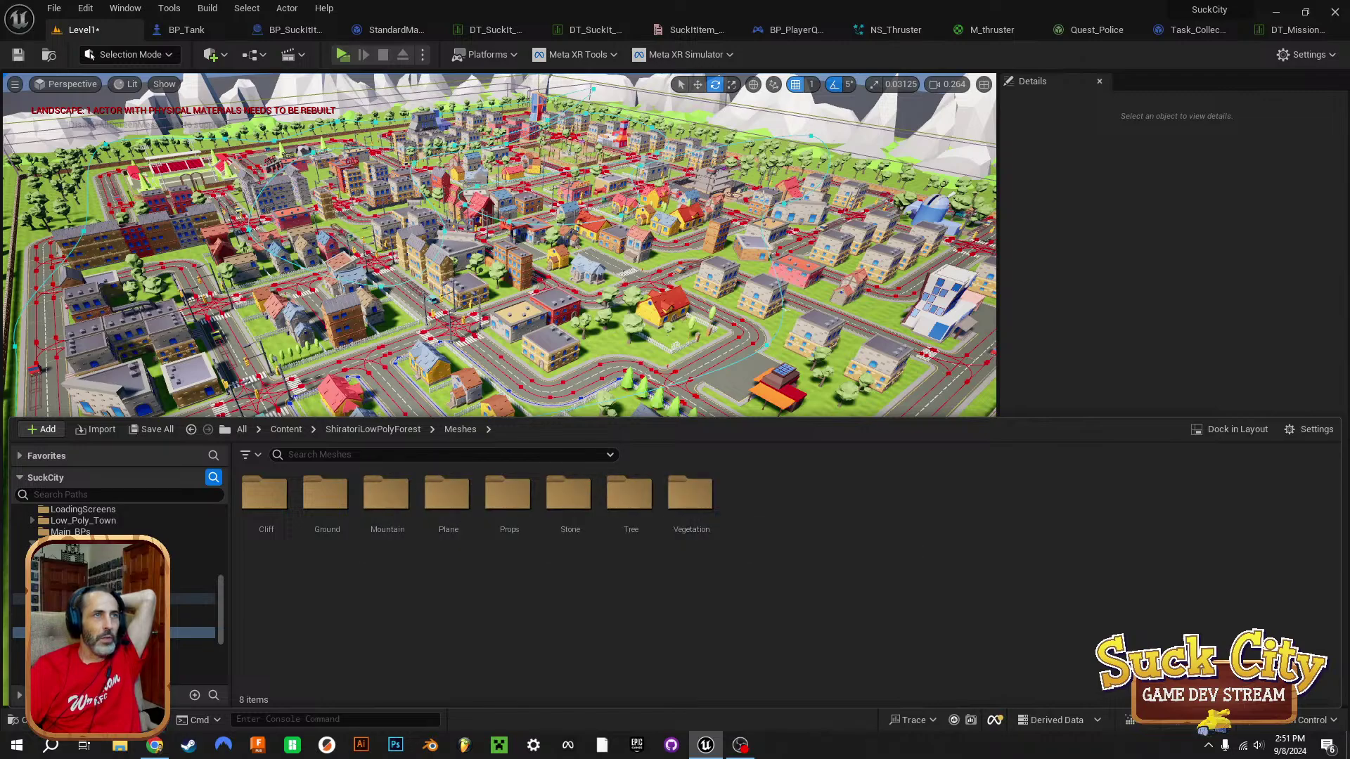
pyautogui.click(853, 164)
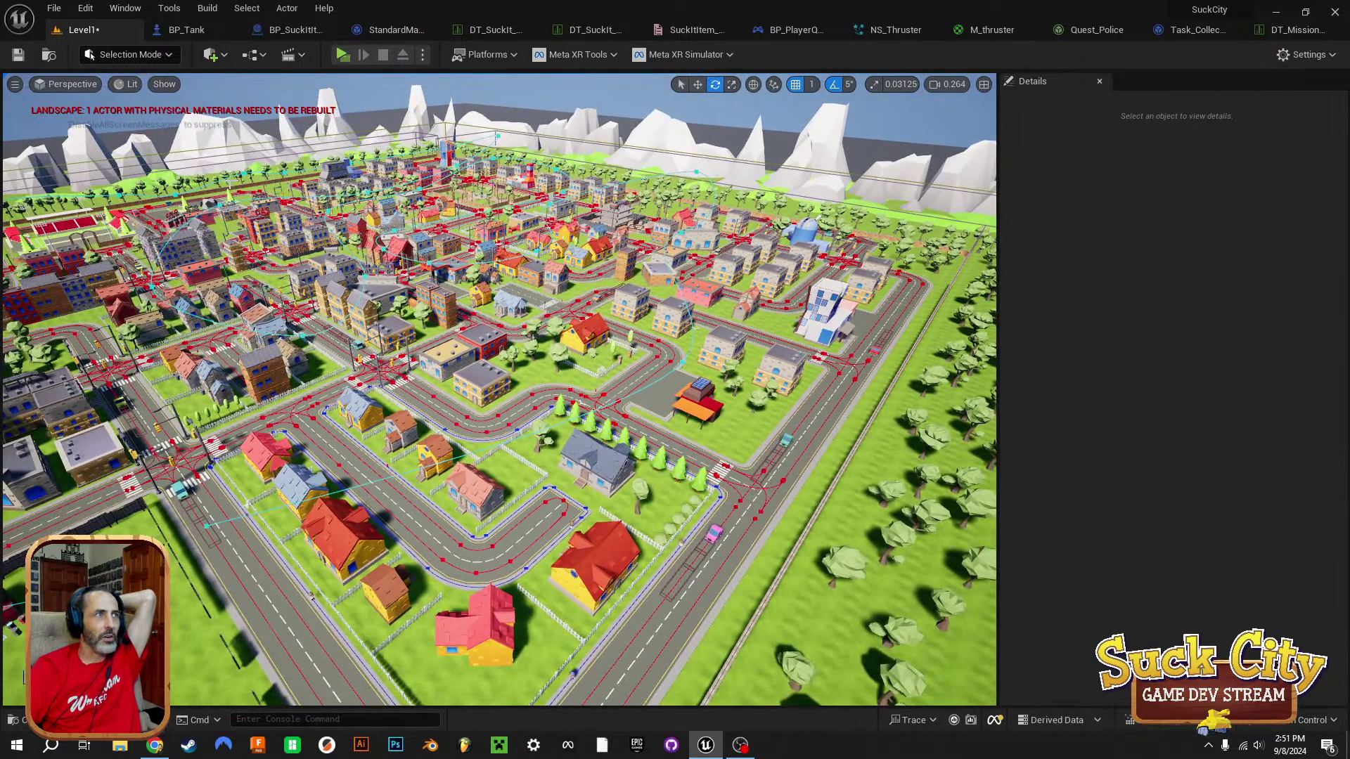
pyautogui.hotkey('ctrl', 'space')
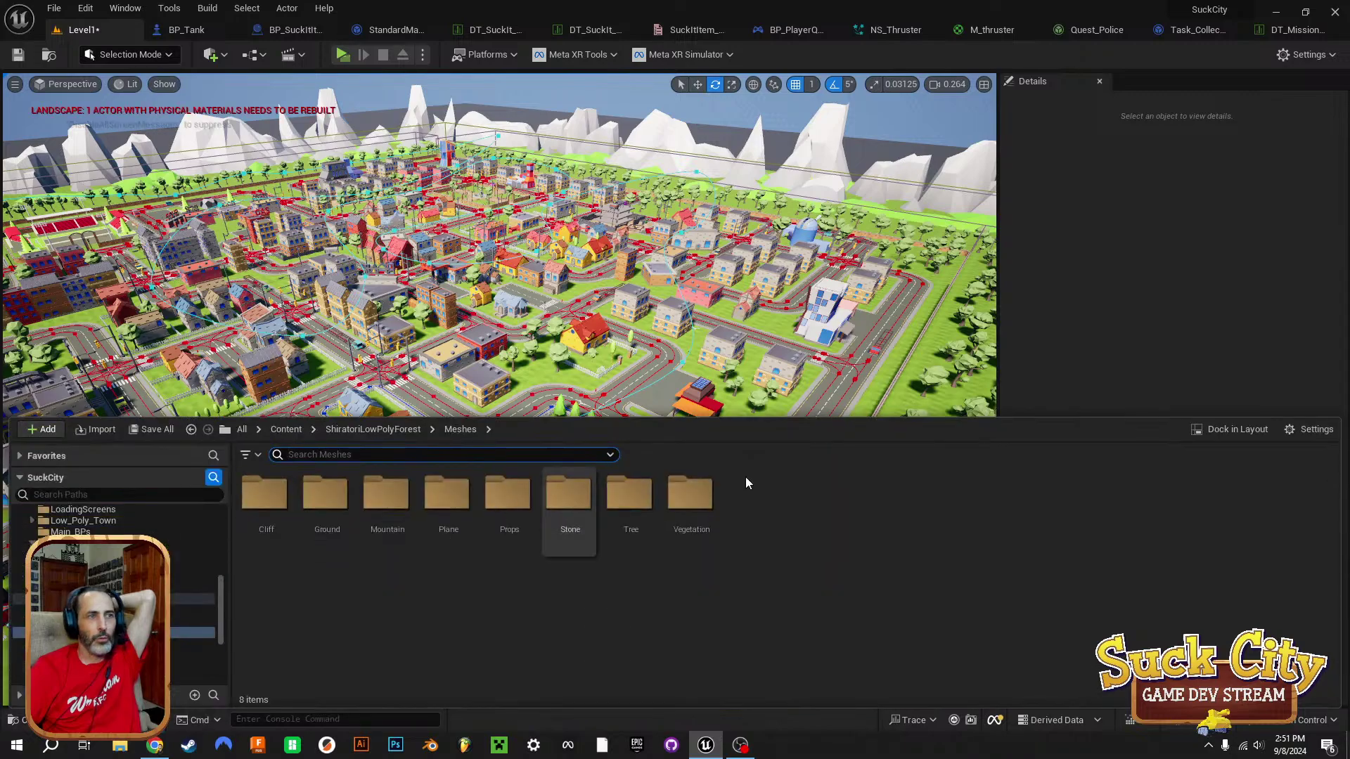
# Open the Characters folder inside the CityProfessionsPack models.
pyautogui.click(286, 431)
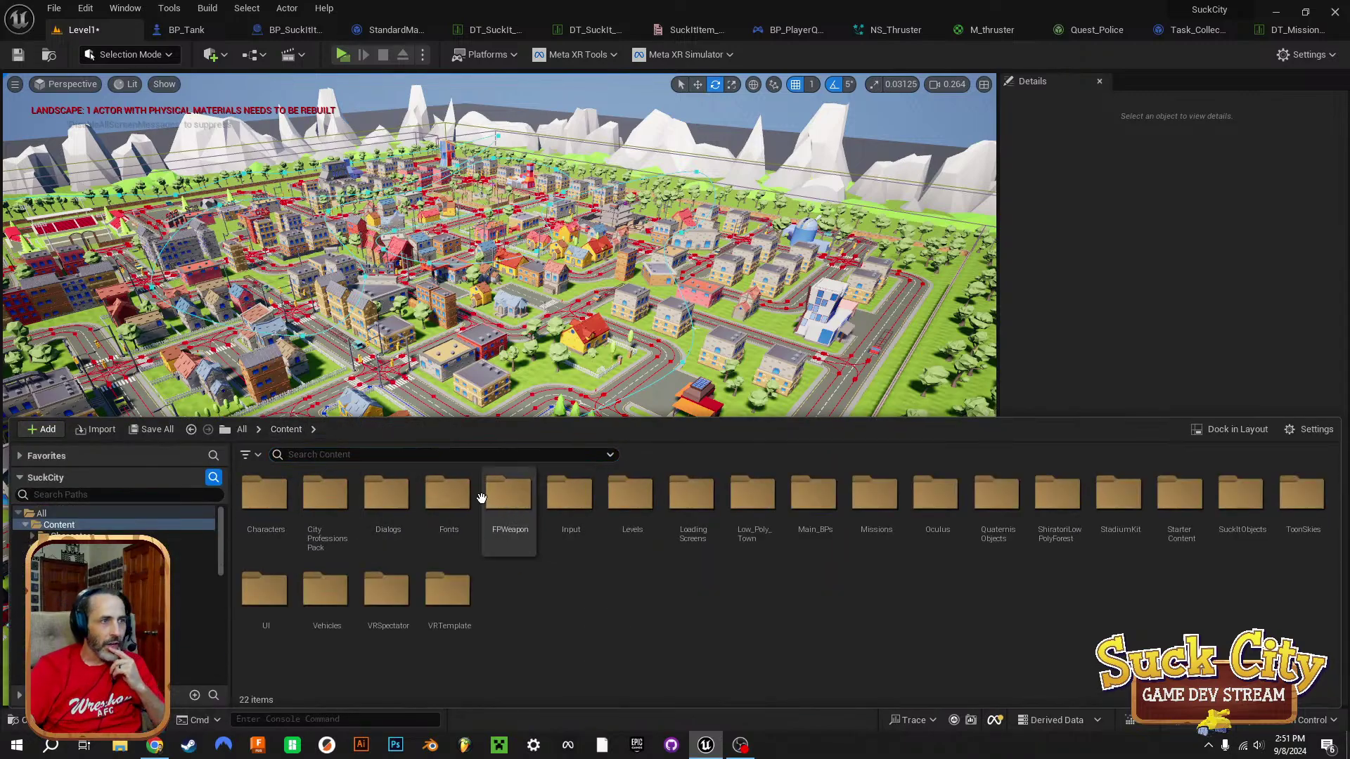
pyautogui.doubleClick(326, 493)
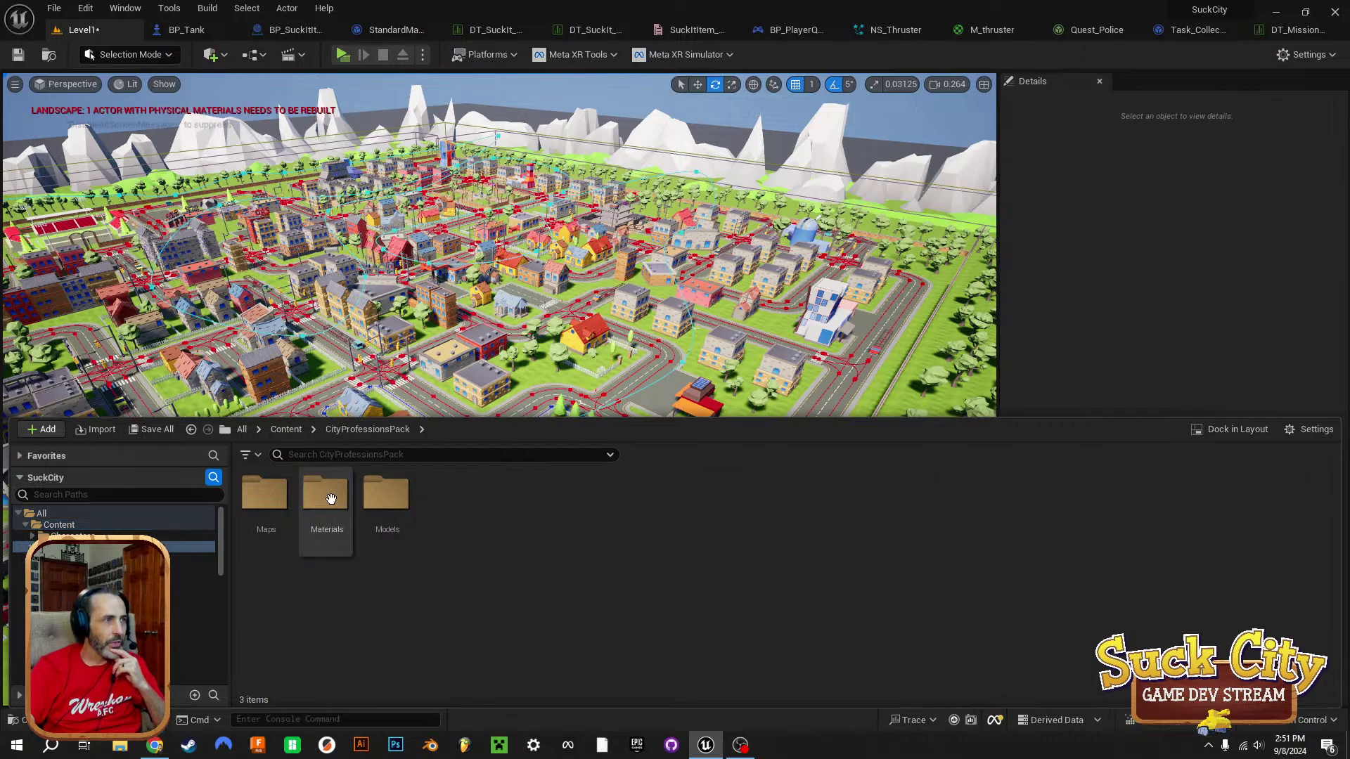
pyautogui.doubleClick(406, 495)
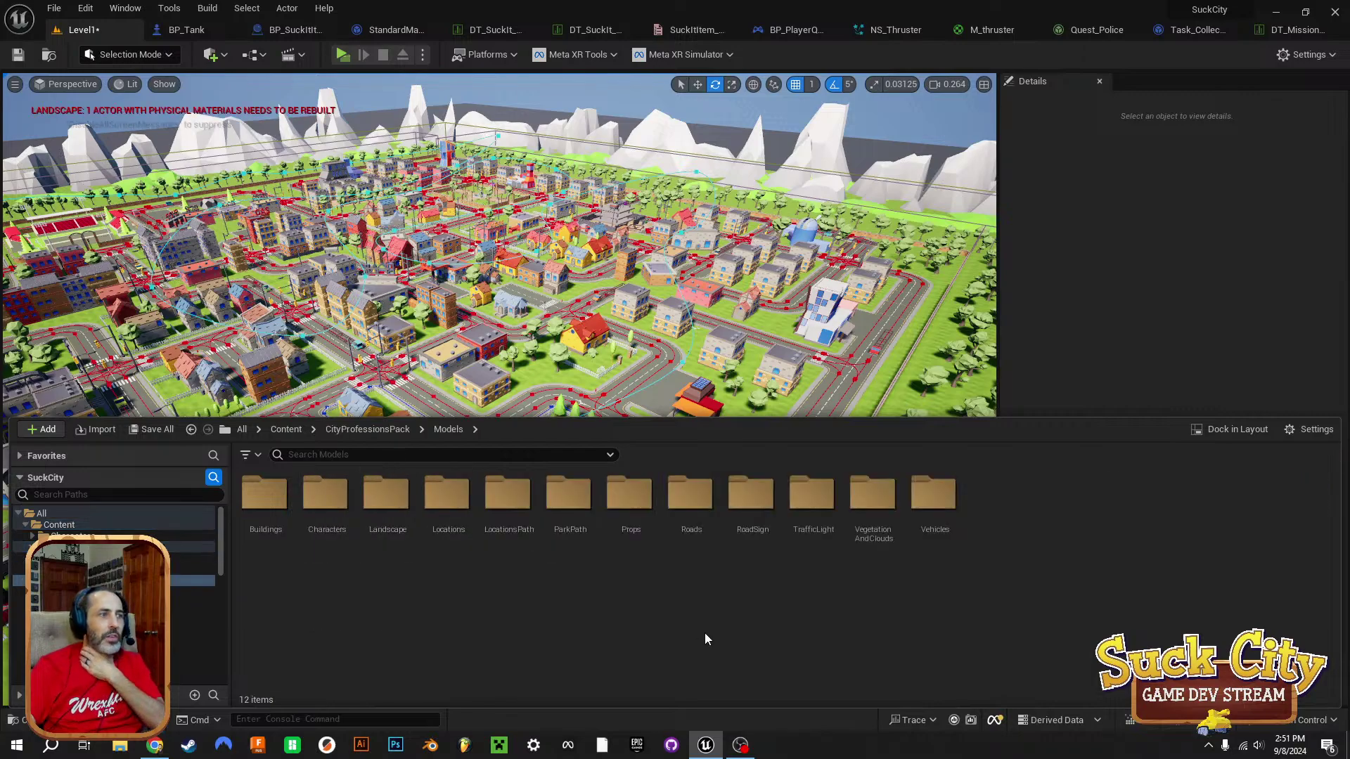
pyautogui.doubleClick(314, 492)
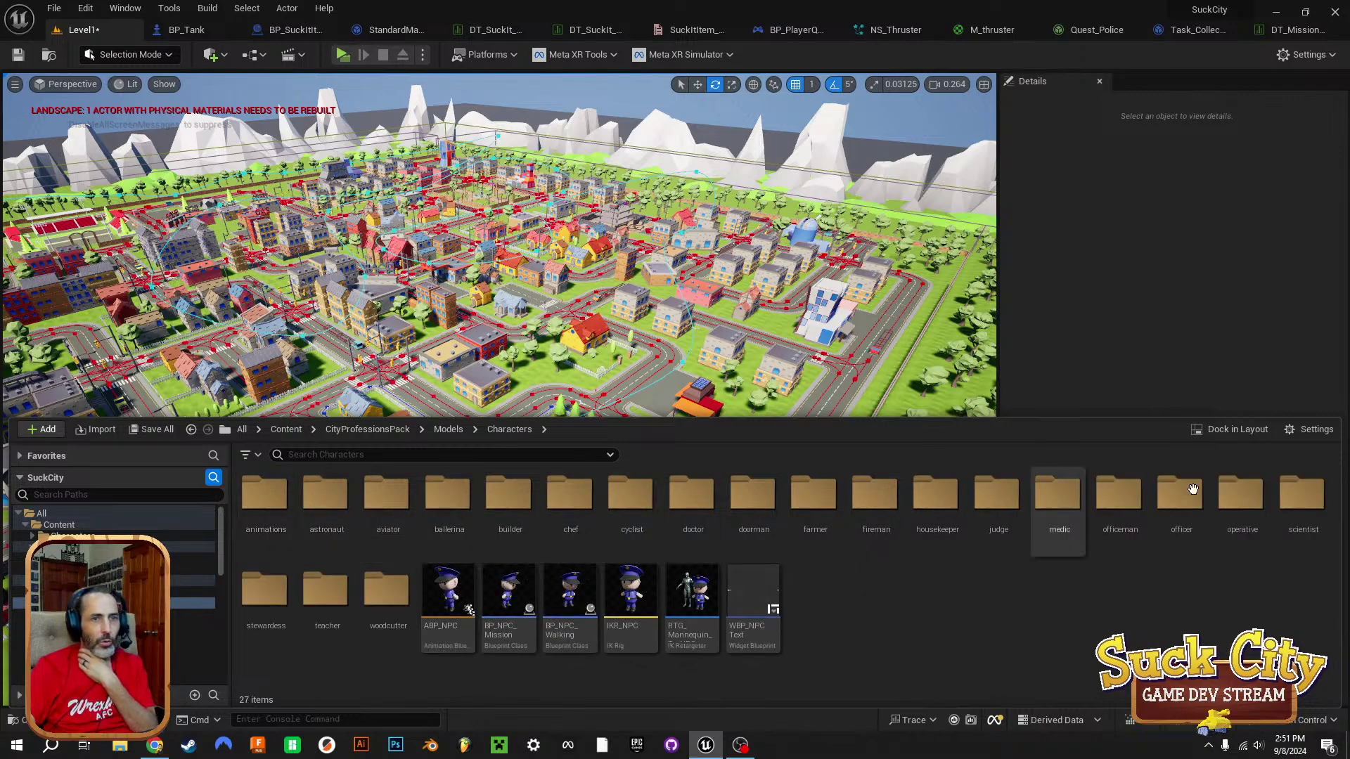
# Preview the SK_astronaut skeletal mesh from the astronaut folder, close it and return to the Characters folder.
pyautogui.doubleClick(327, 495)
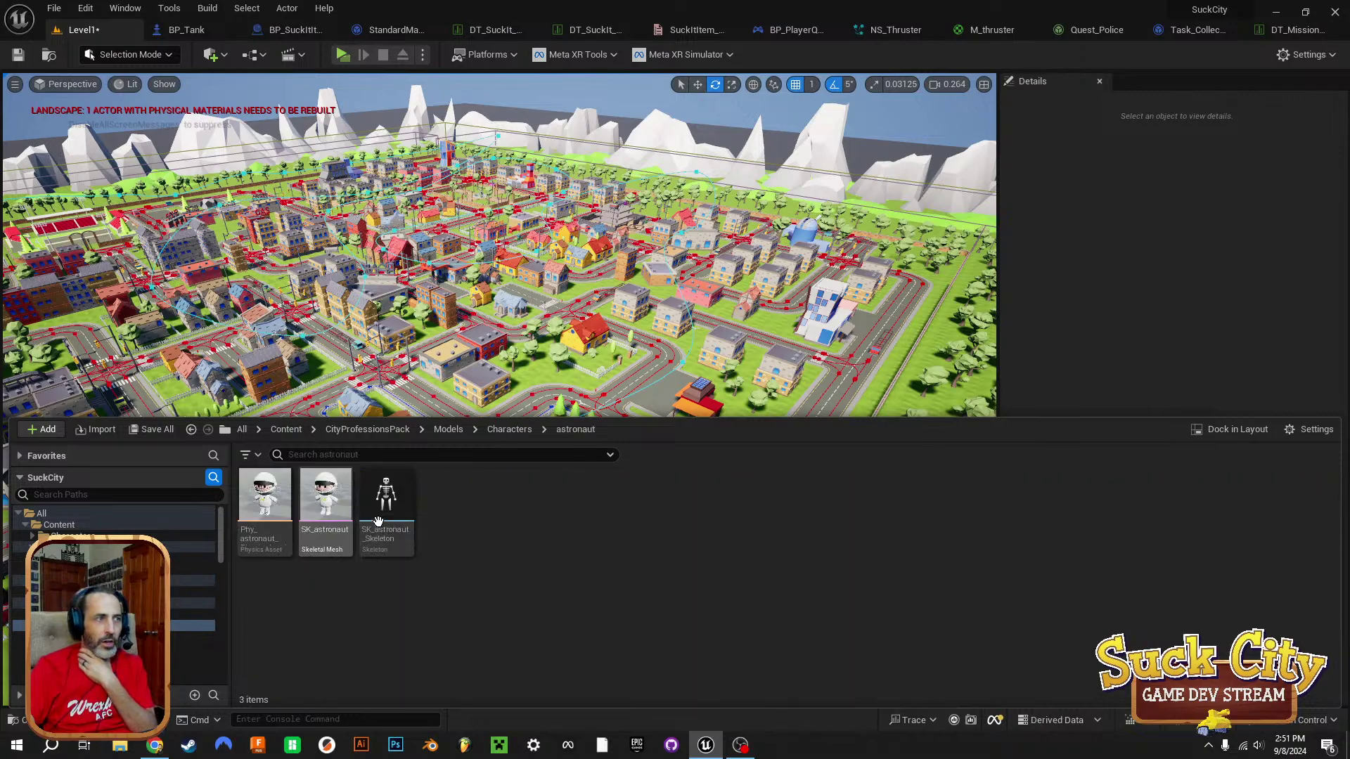
pyautogui.click(324, 502)
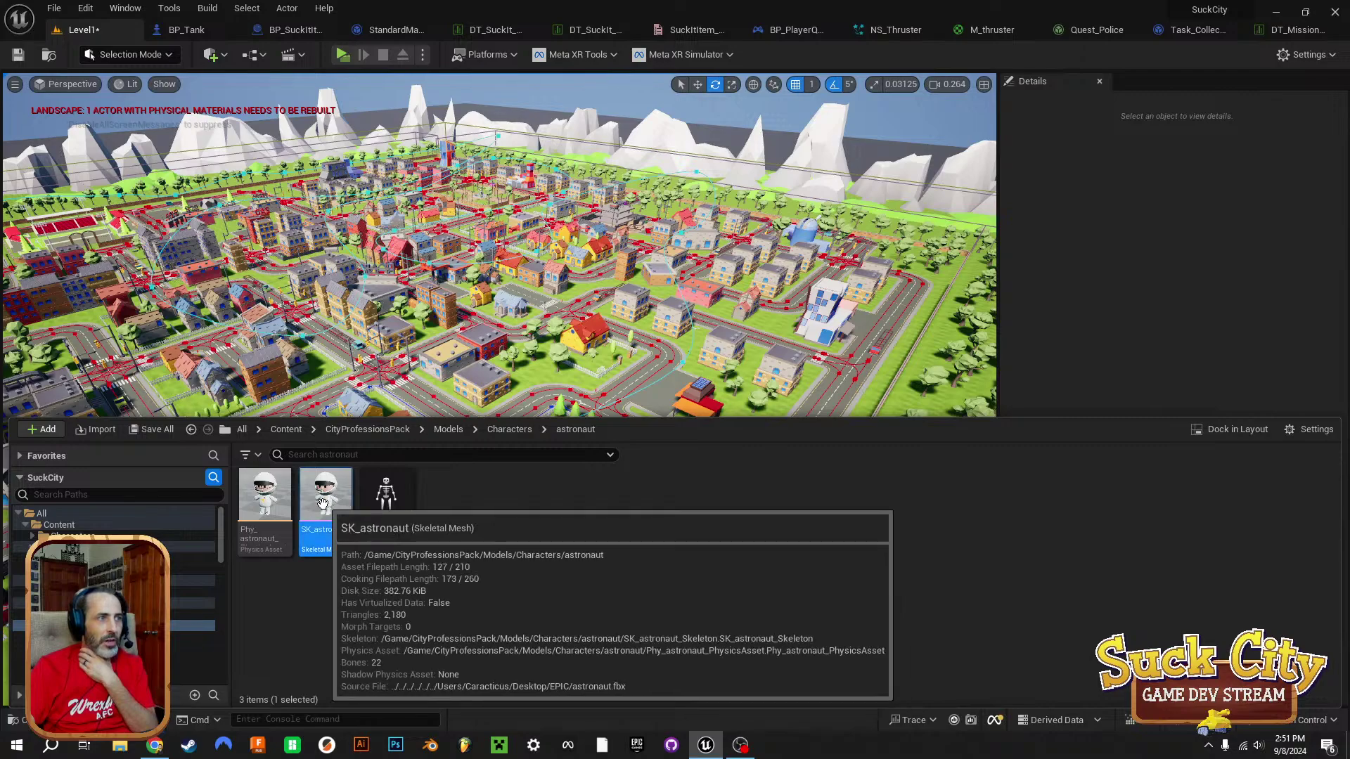
pyautogui.doubleClick(323, 503)
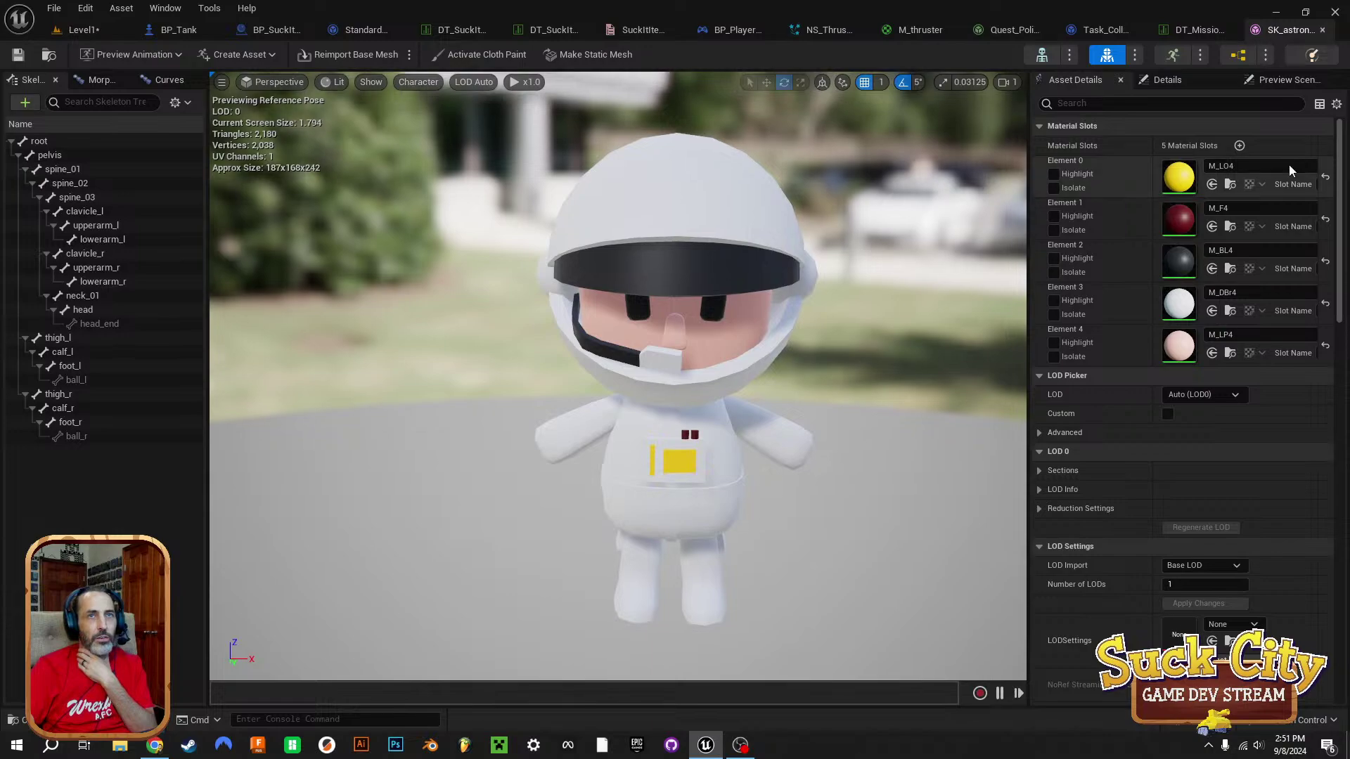
pyautogui.click(1323, 30)
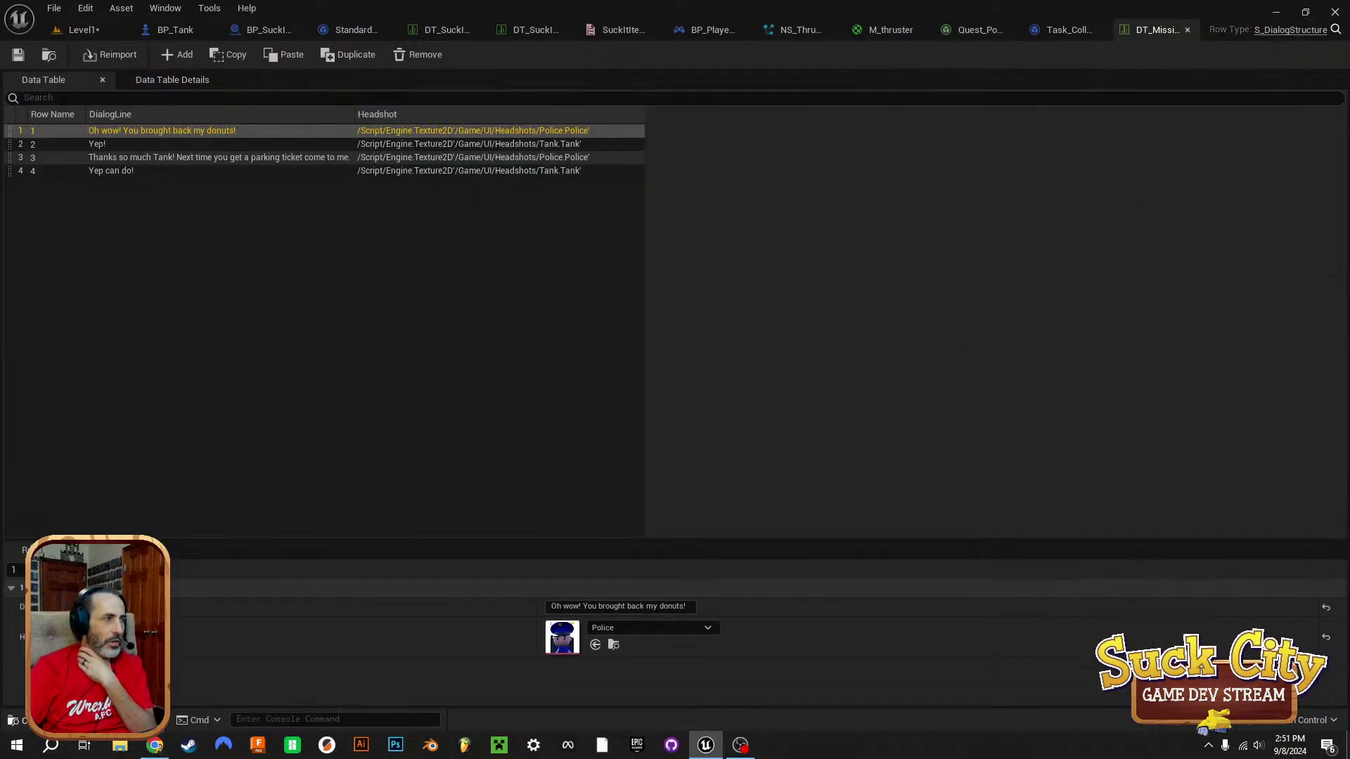
pyautogui.hotkey('ctrl', 'space')
pyautogui.click(510, 405)
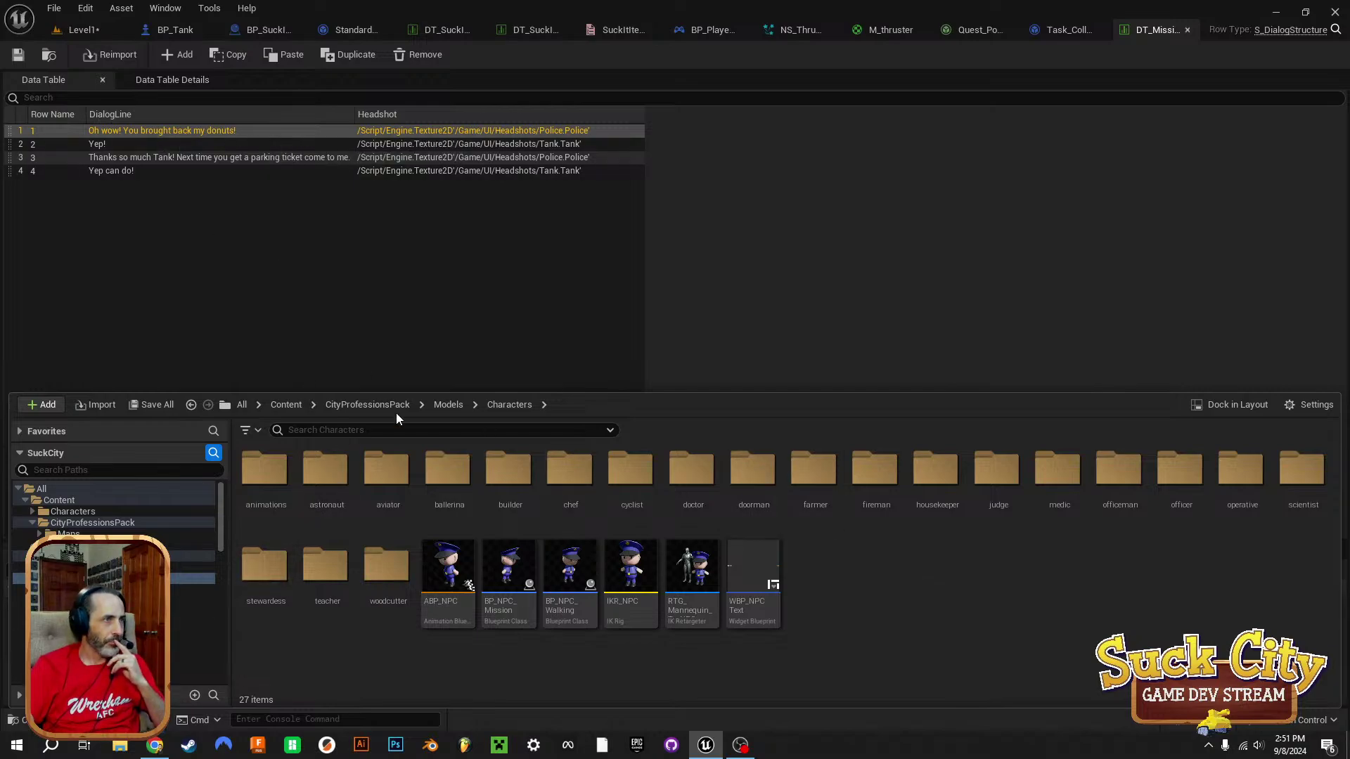
# Look through the building meshes in the House folder of the Low_Poly_Town models.
pyautogui.click(285, 406)
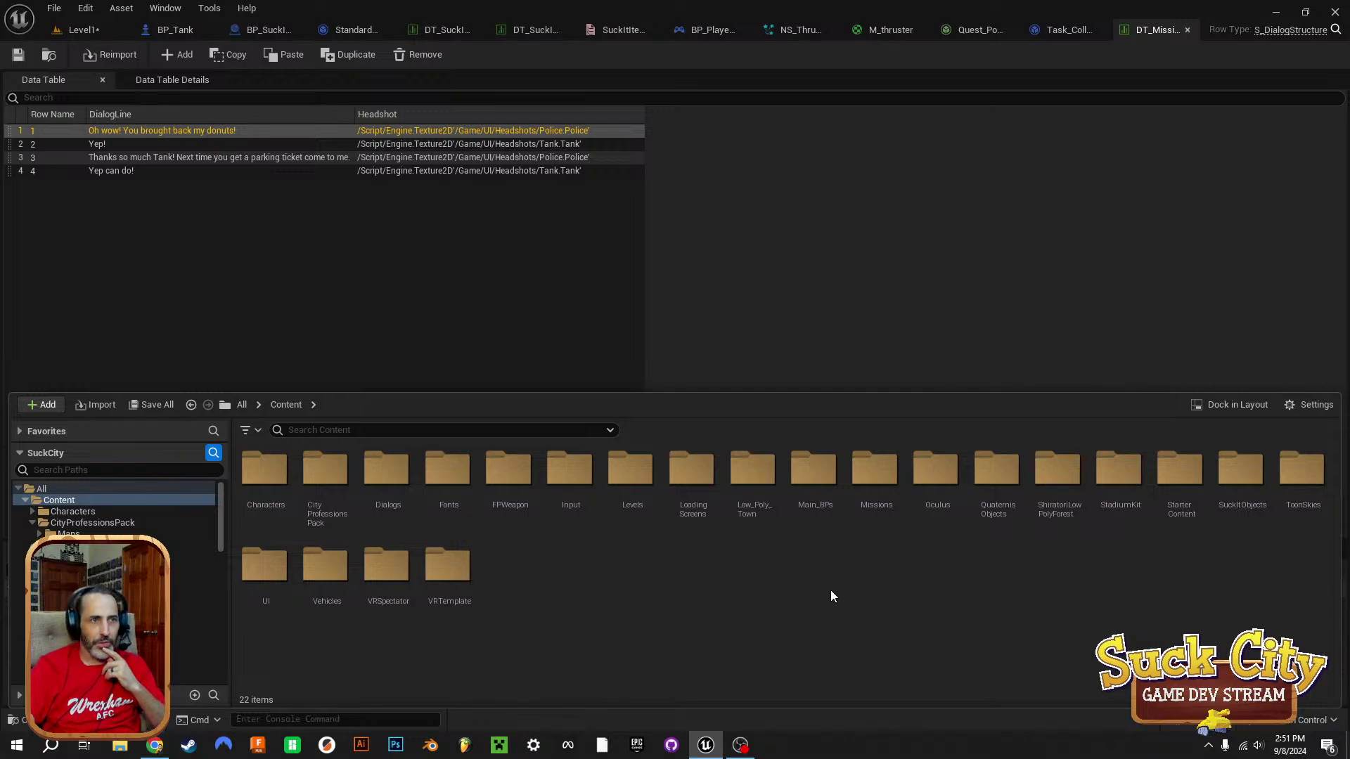
pyautogui.doubleClick(751, 477)
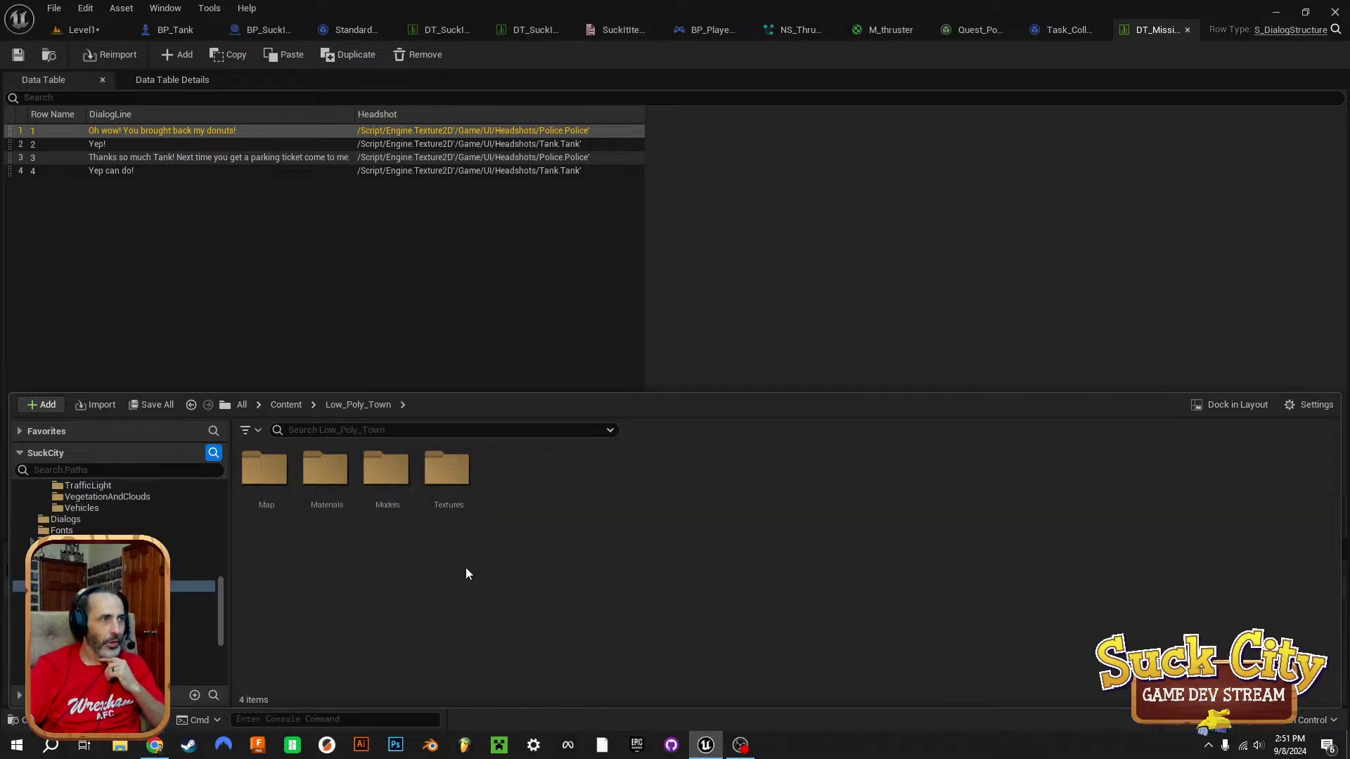
pyautogui.doubleClick(388, 470)
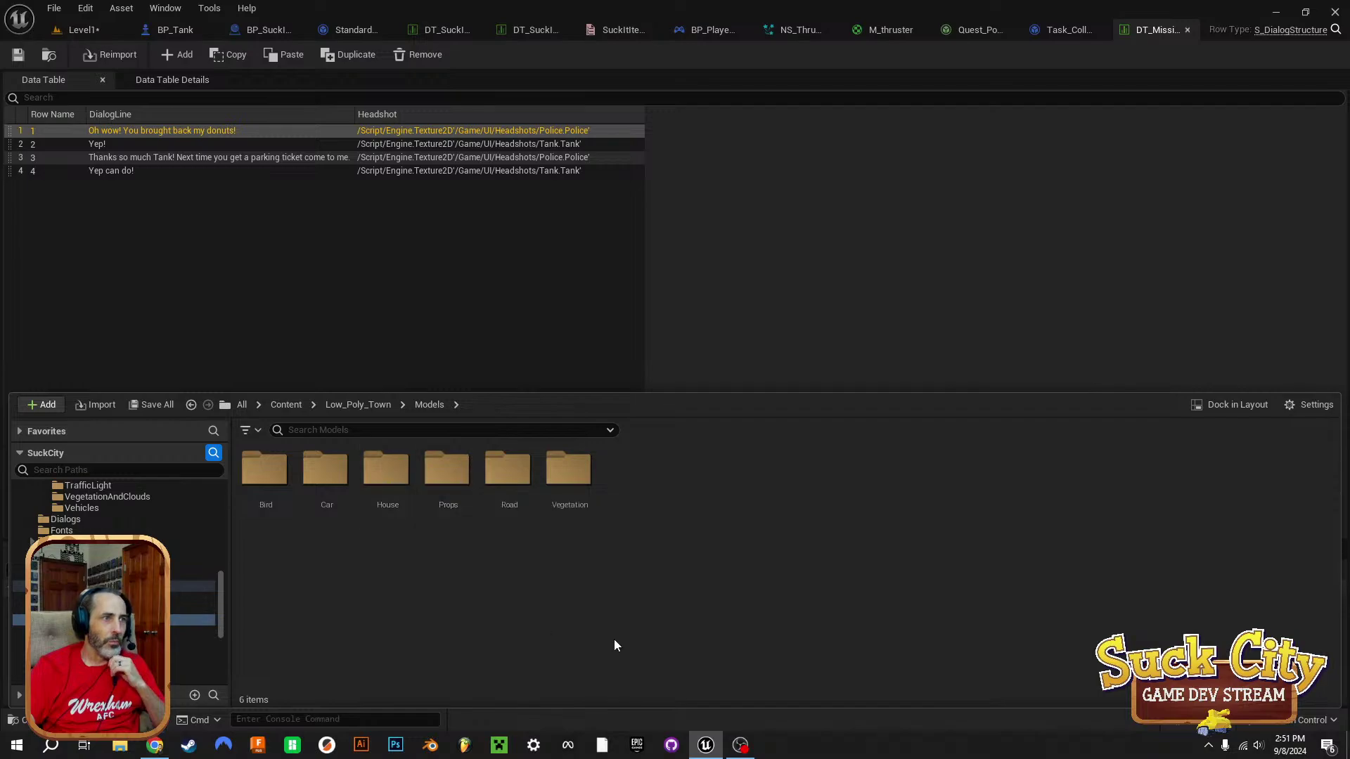
pyautogui.click(397, 470)
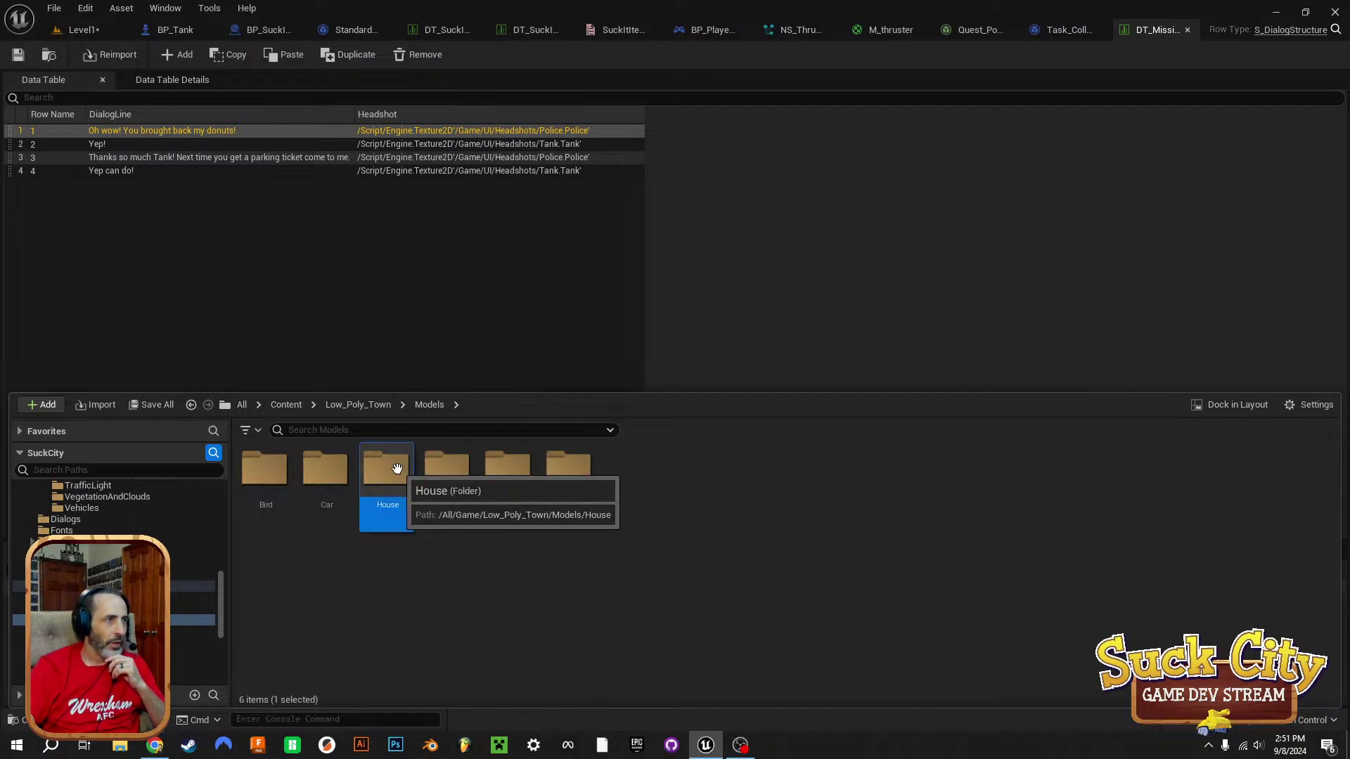
pyautogui.doubleClick(398, 469)
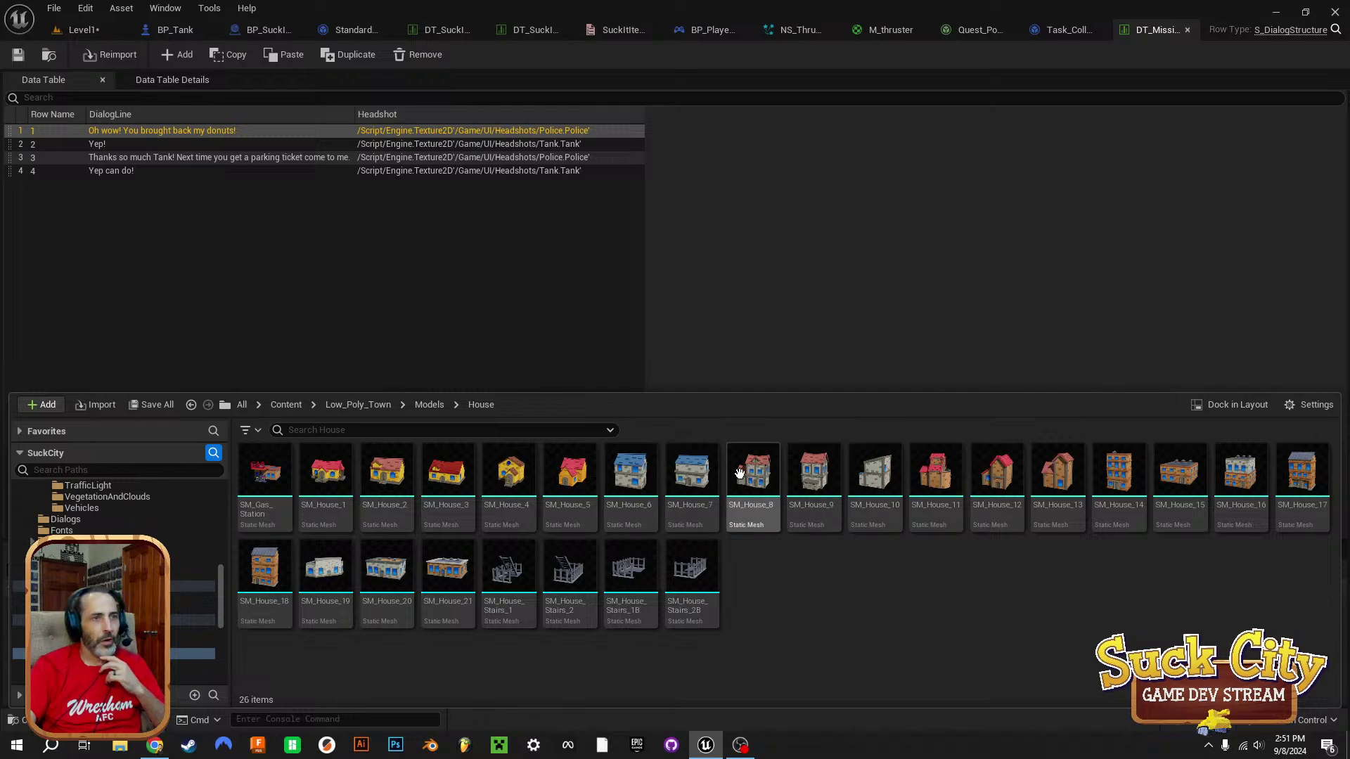
pyautogui.moveTo(750, 478)
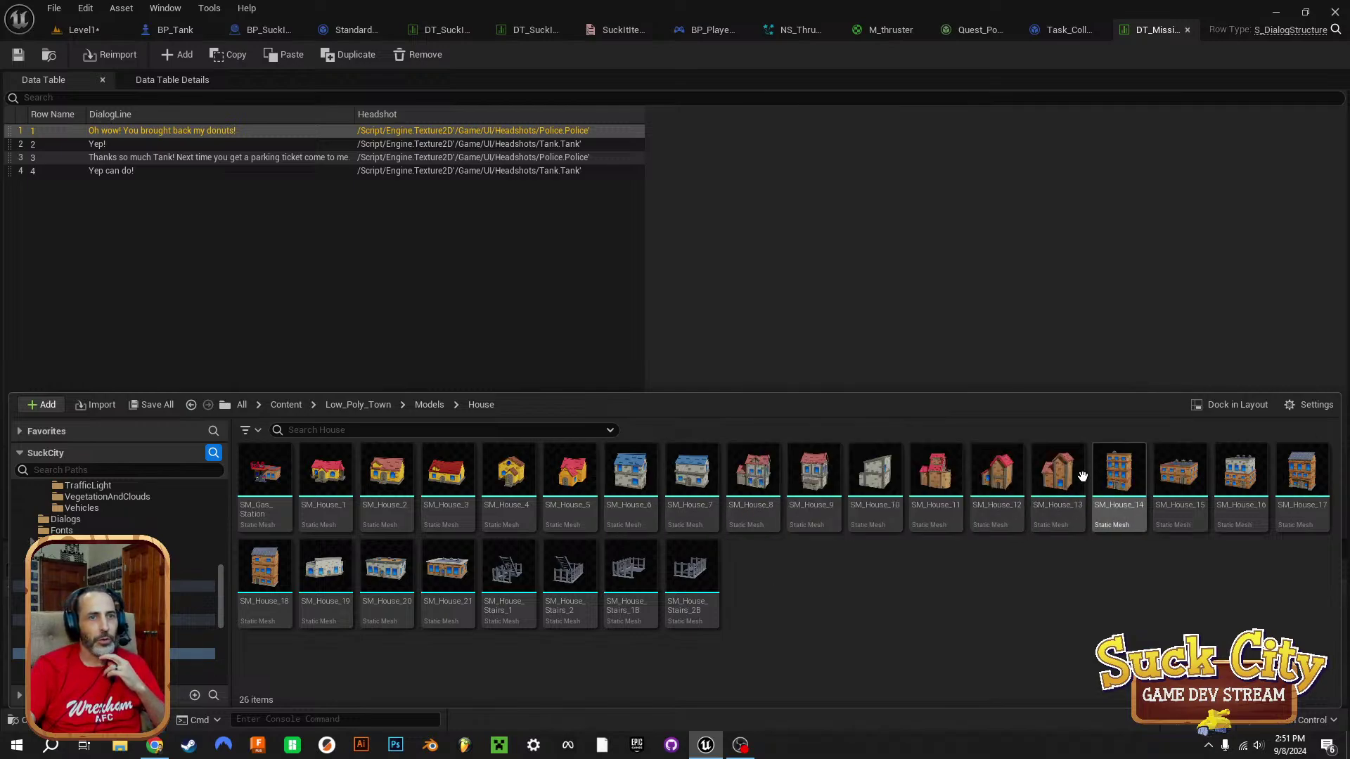
pyautogui.moveTo(1062, 474)
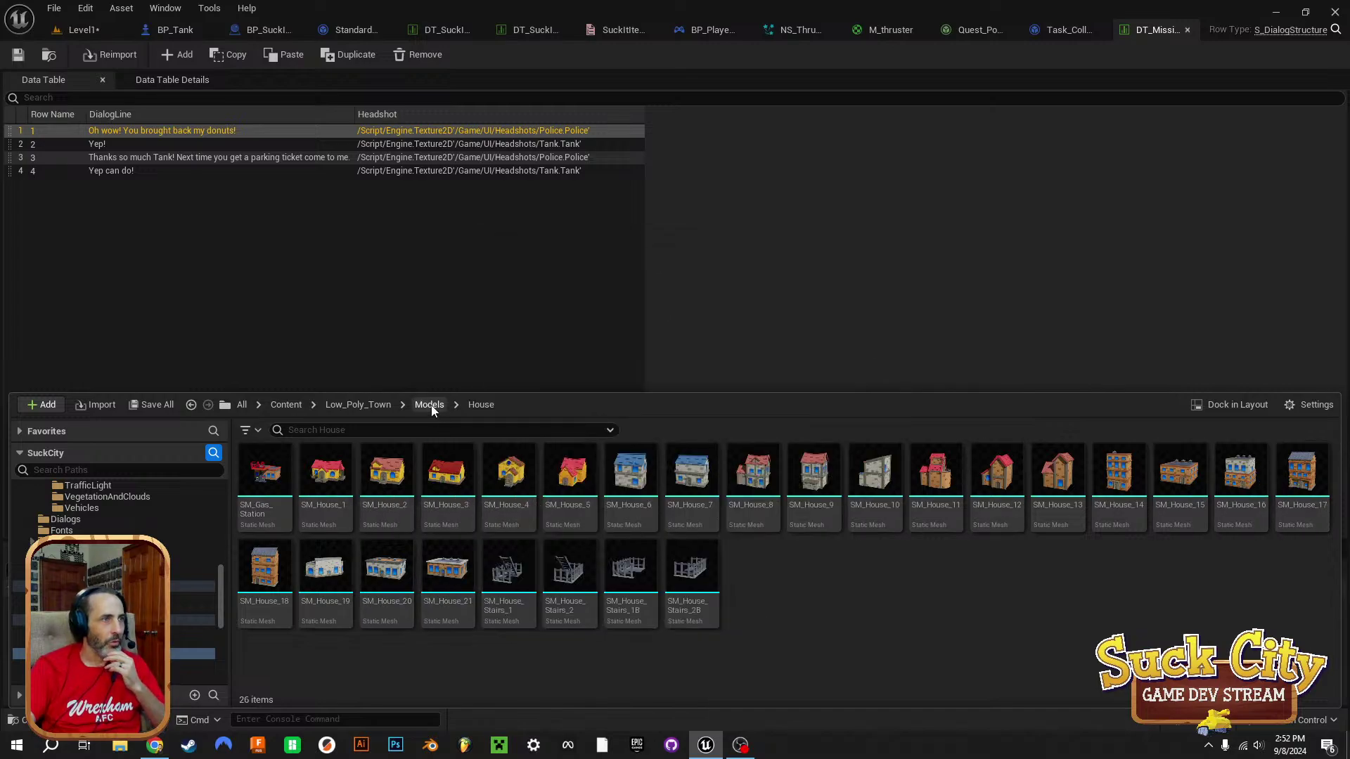
# Check the Vegetation, Road and Car folders of the Low_Poly_Town models for usable assets.
pyautogui.click(431, 405)
pyautogui.click(565, 472)
pyautogui.doubleClick(565, 471)
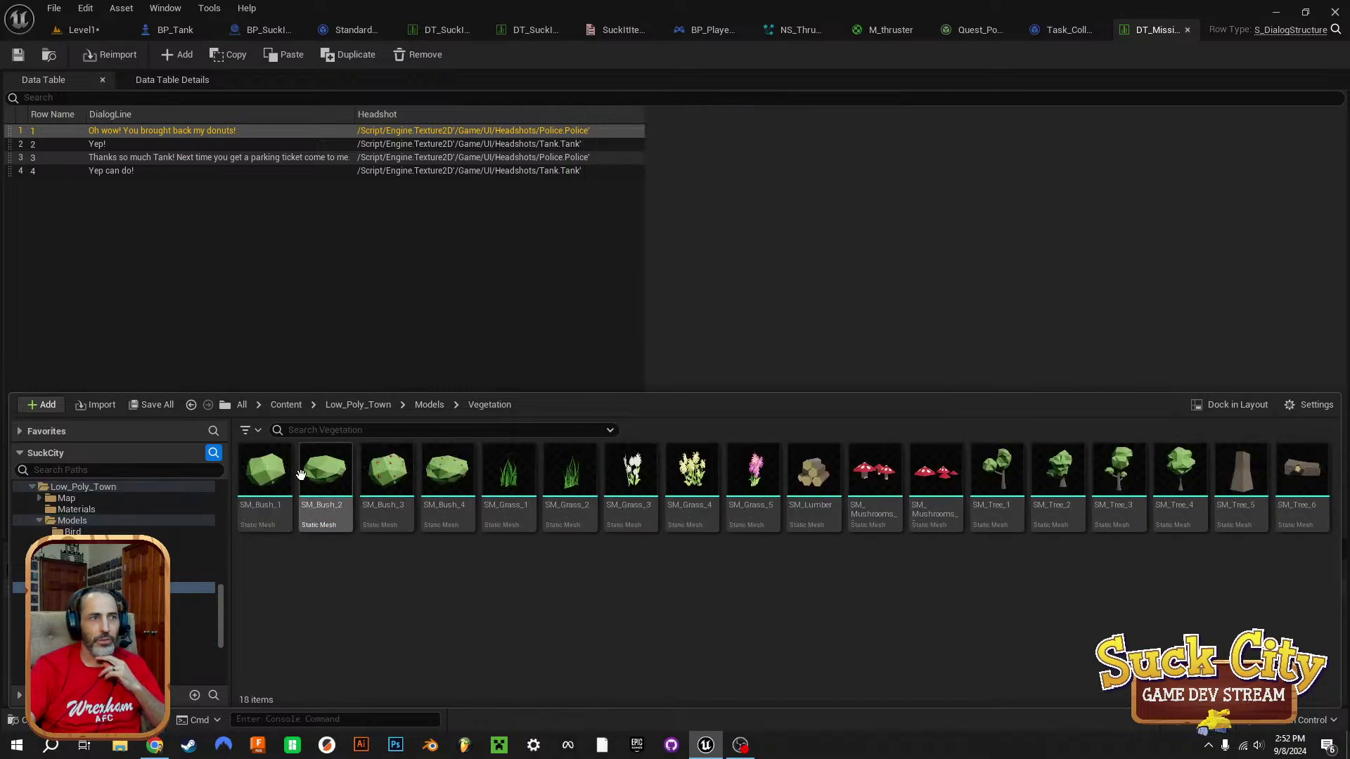
pyautogui.click(429, 406)
pyautogui.doubleClick(507, 469)
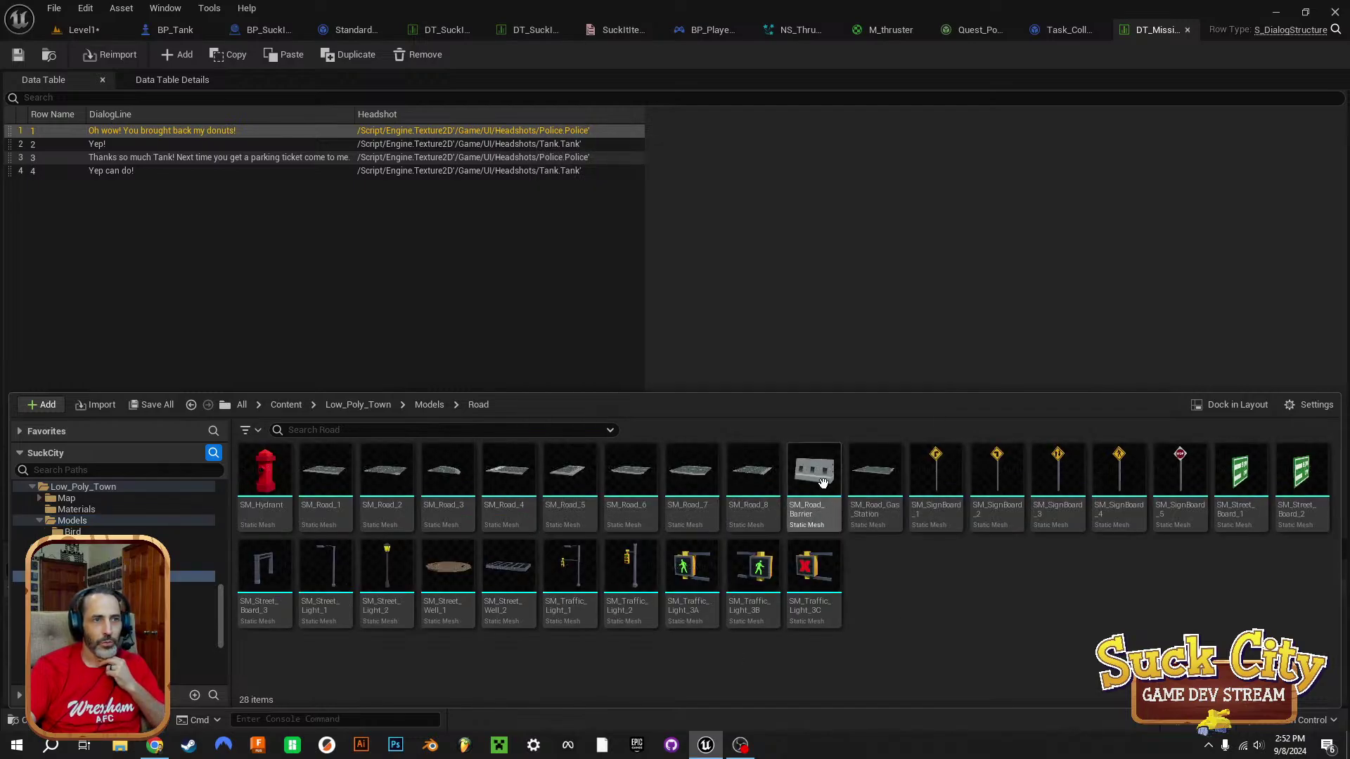
pyautogui.moveTo(1245, 471)
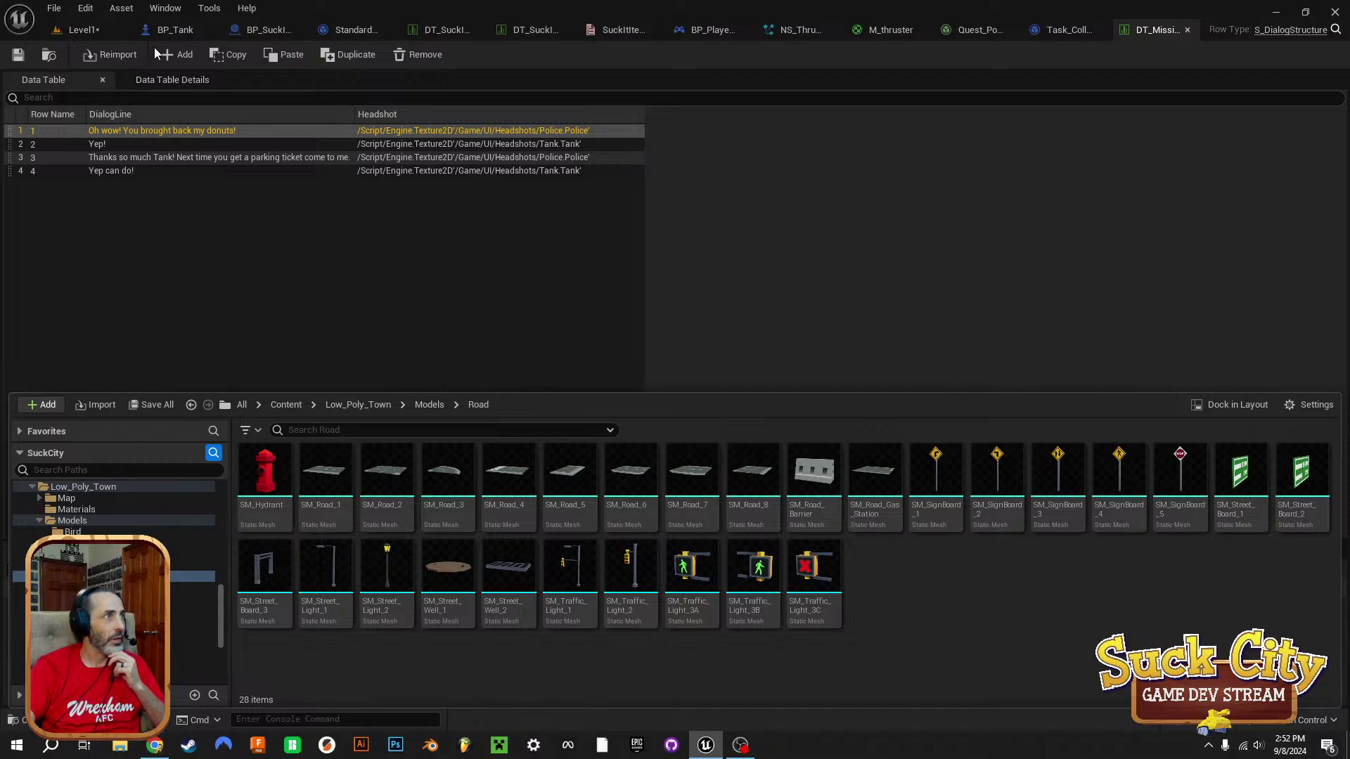
pyautogui.click(425, 405)
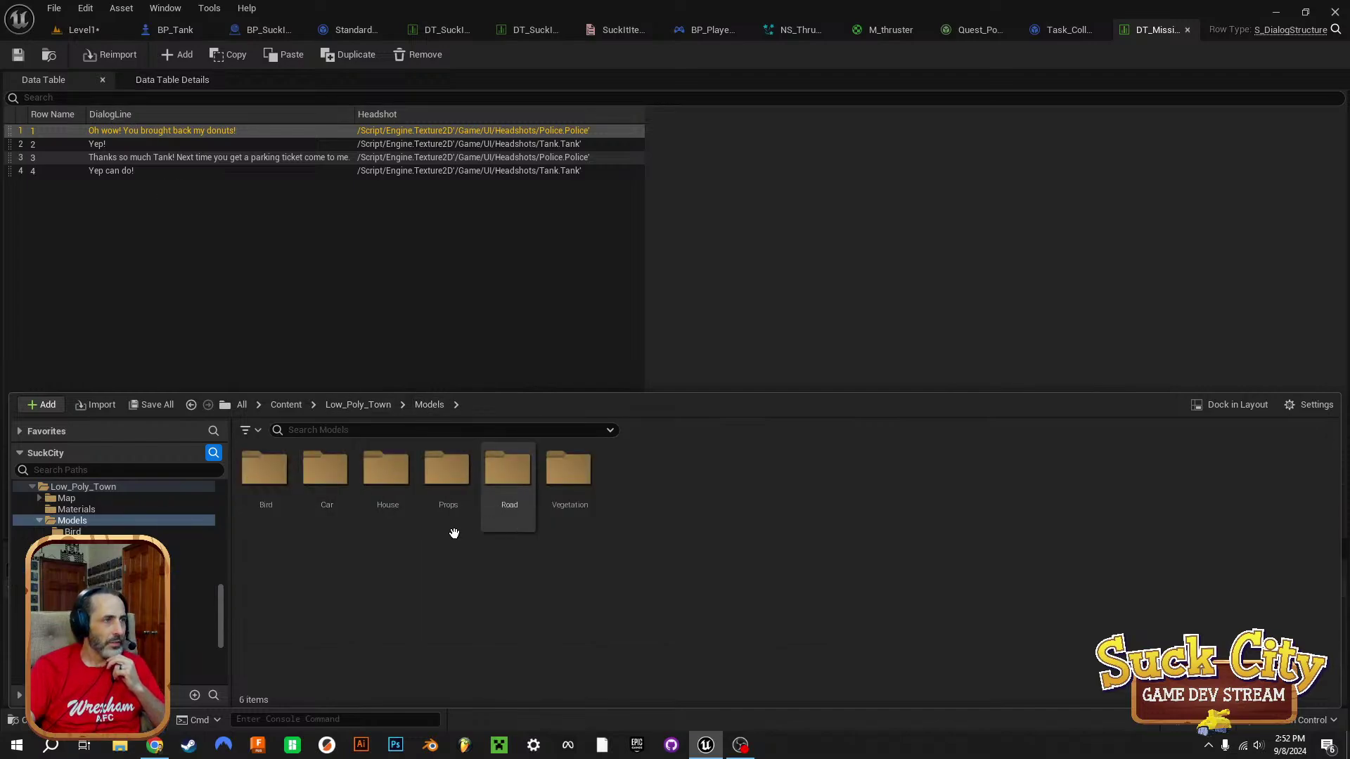
pyautogui.doubleClick(346, 468)
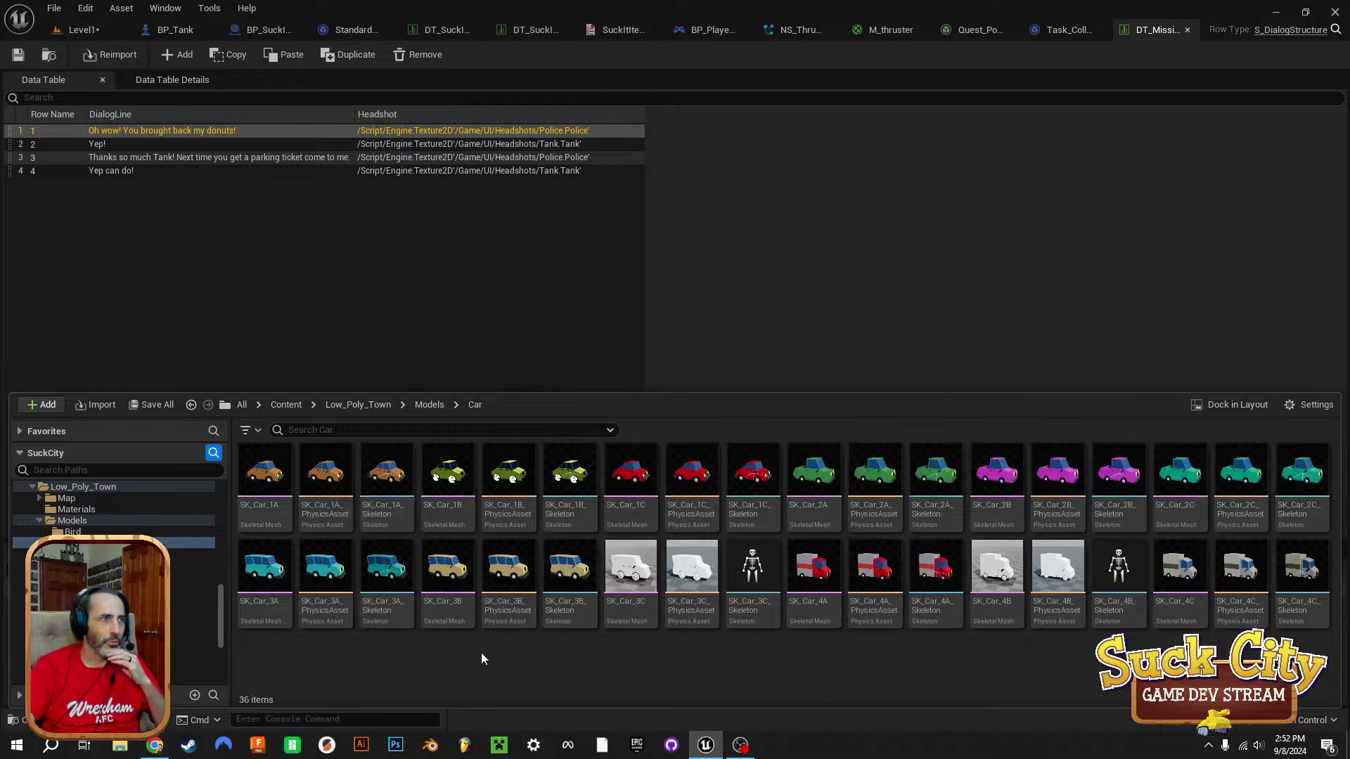
# Return to the Content folder and check the screenshot textures in LoadingScreens.
pyautogui.click(349, 406)
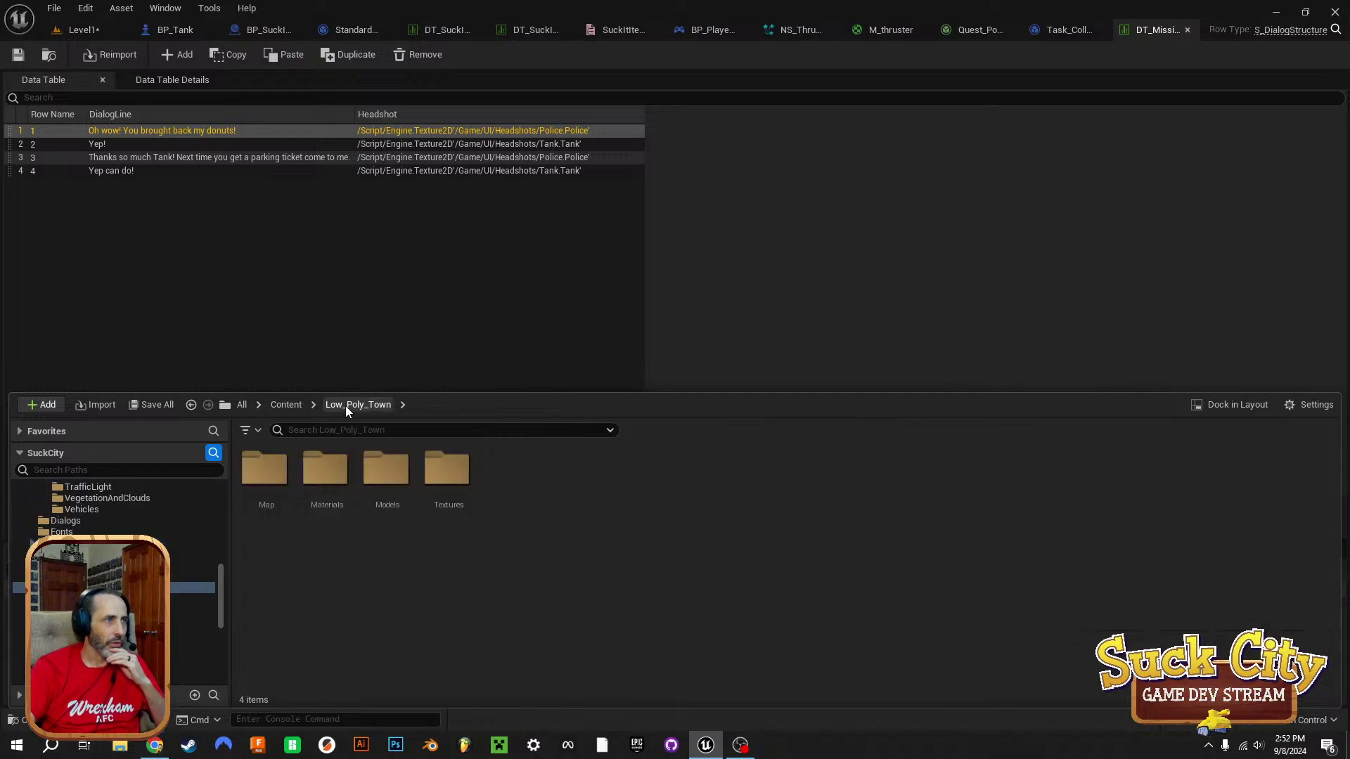
pyautogui.click(286, 405)
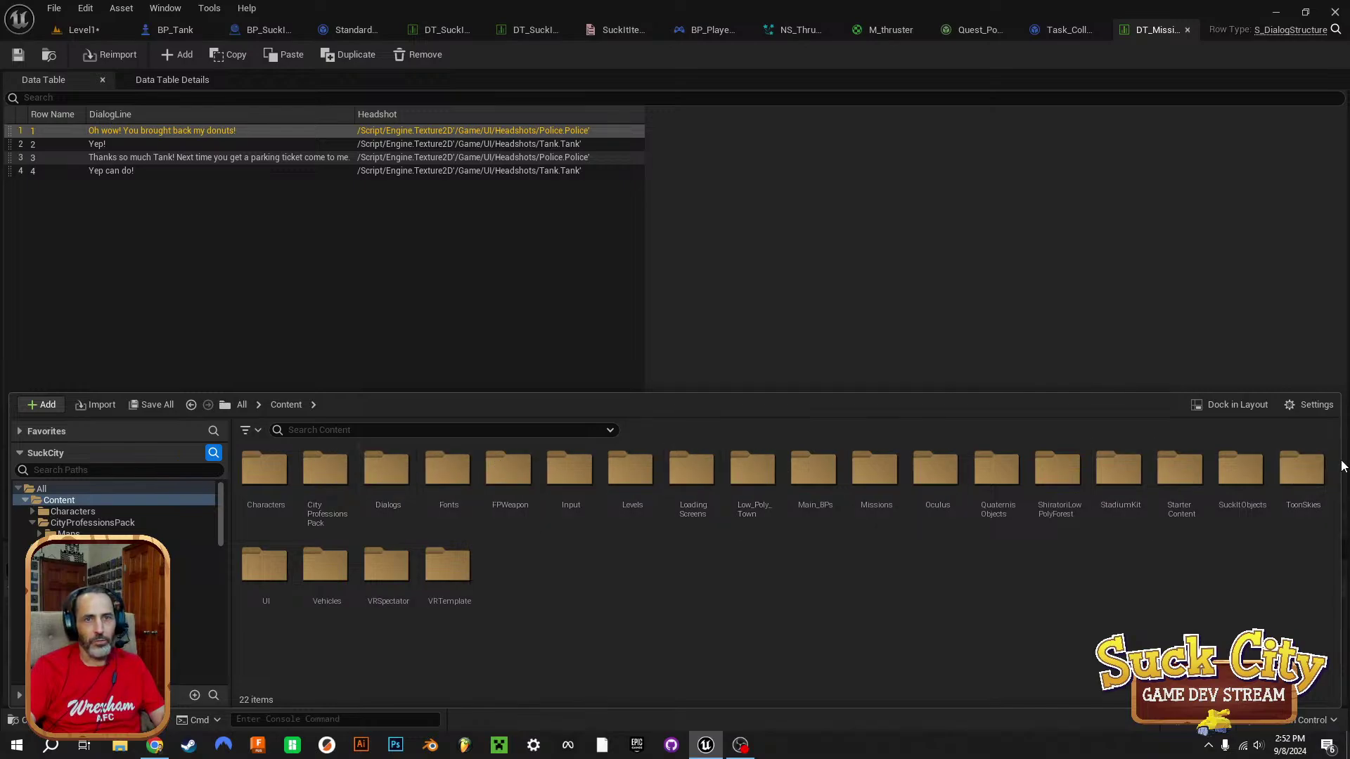
pyautogui.doubleClick(693, 474)
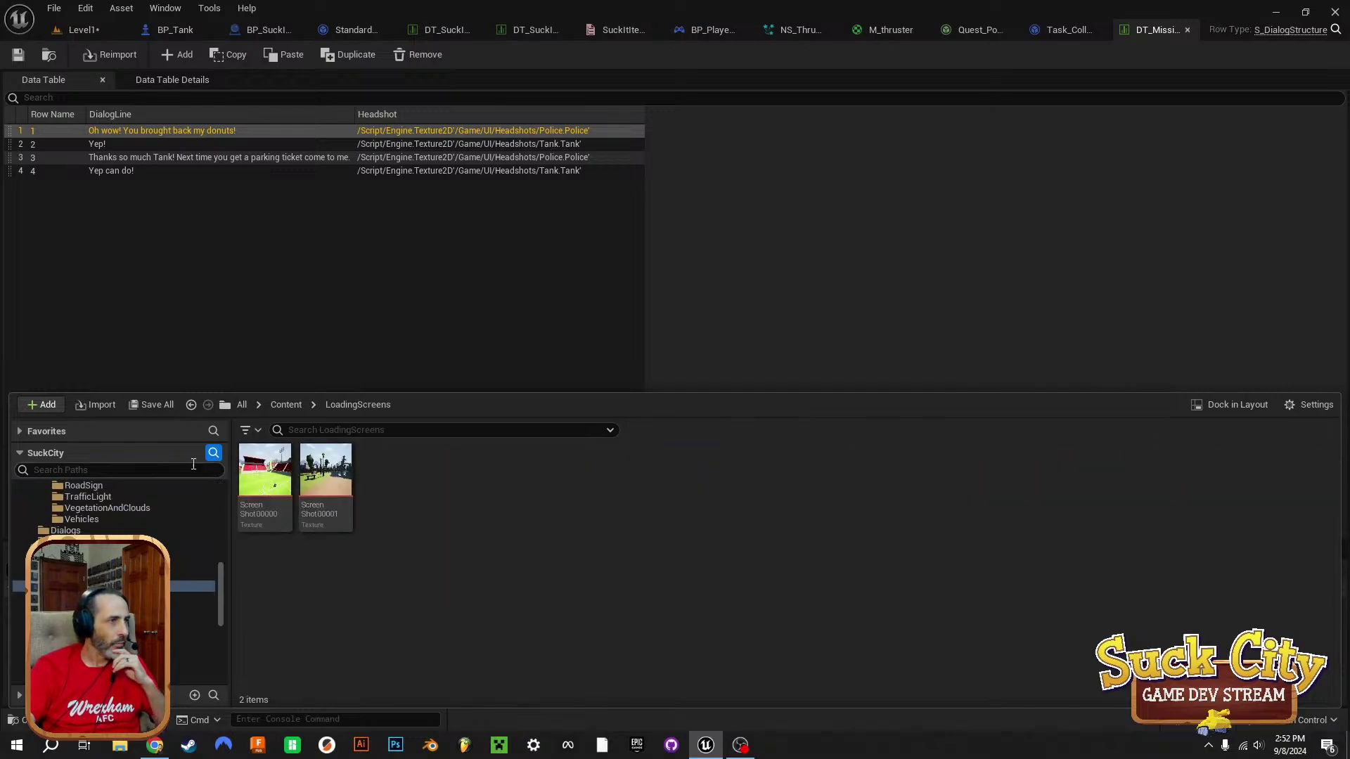
pyautogui.click(266, 471)
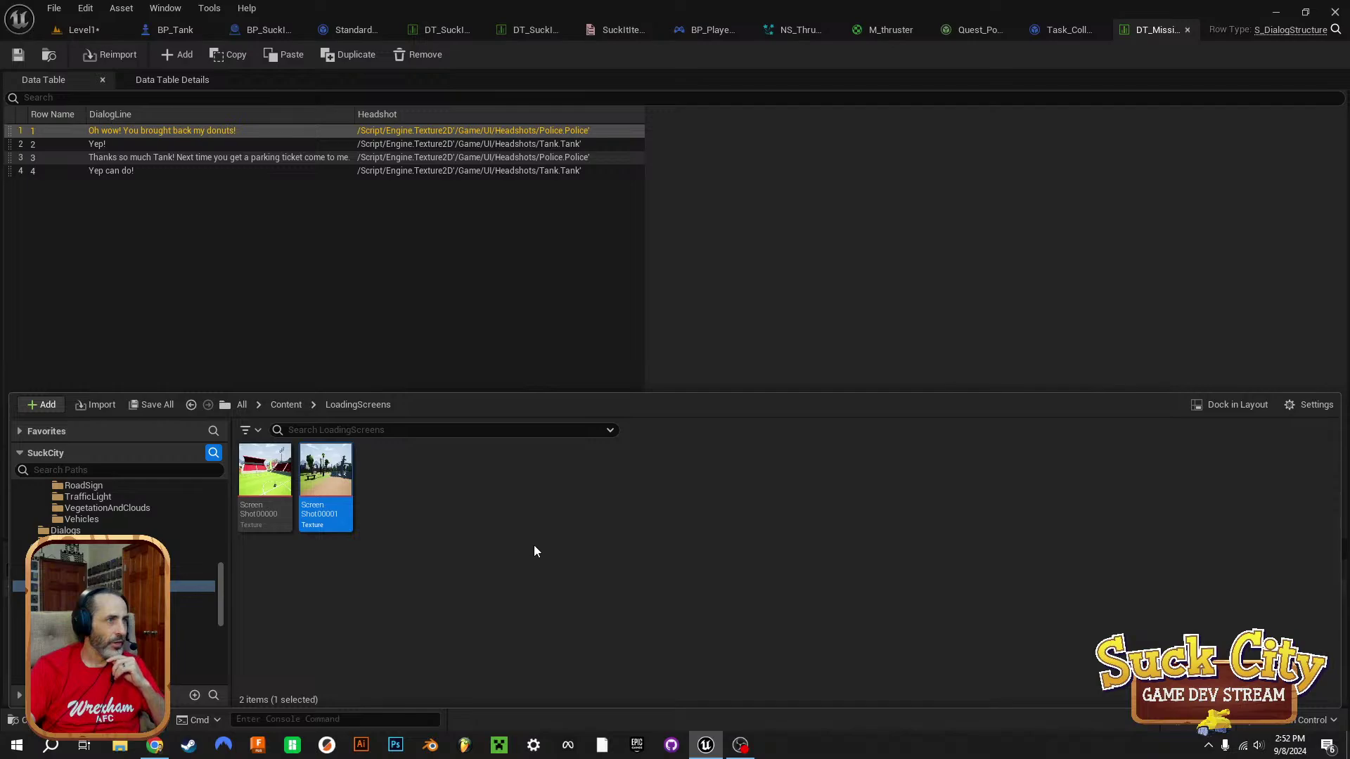
# Switch back to the Level1 map and save it.
pyautogui.click(79, 31)
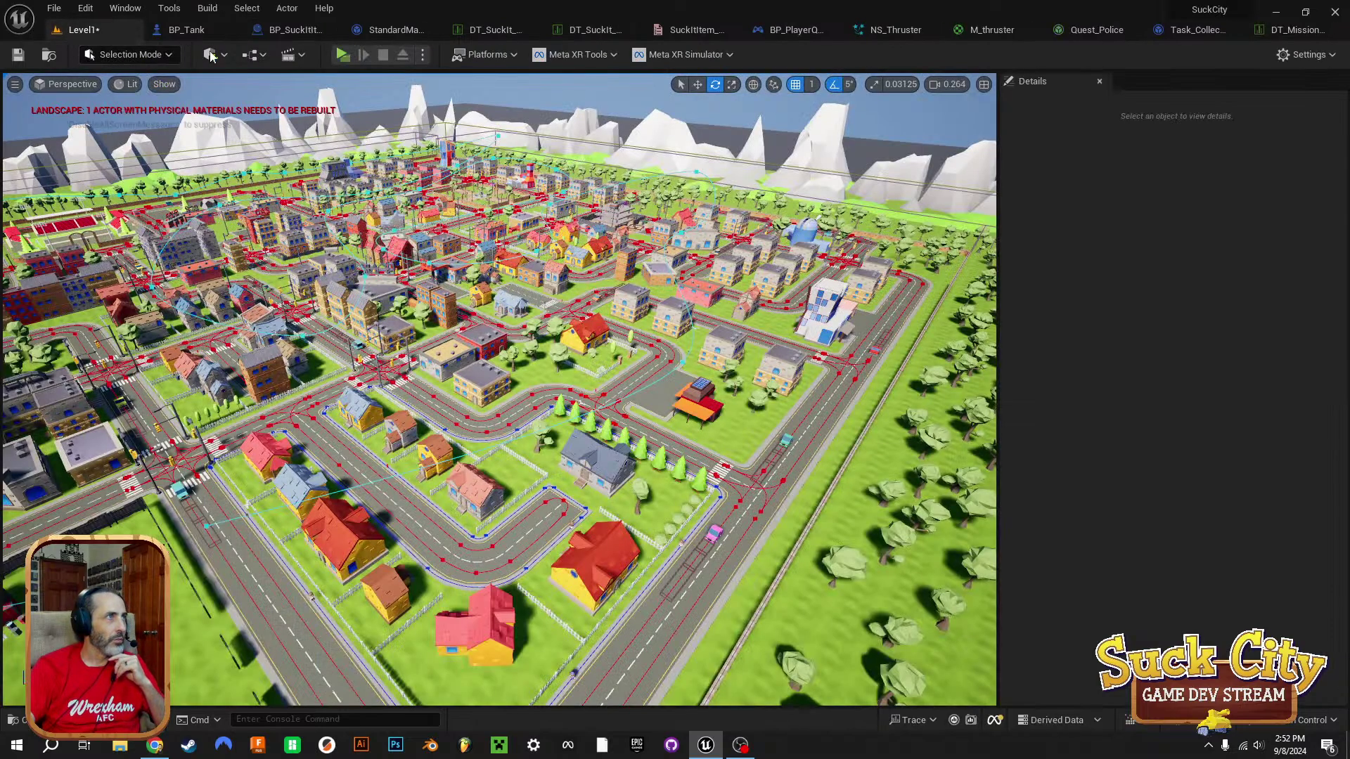
pyautogui.click(18, 54)
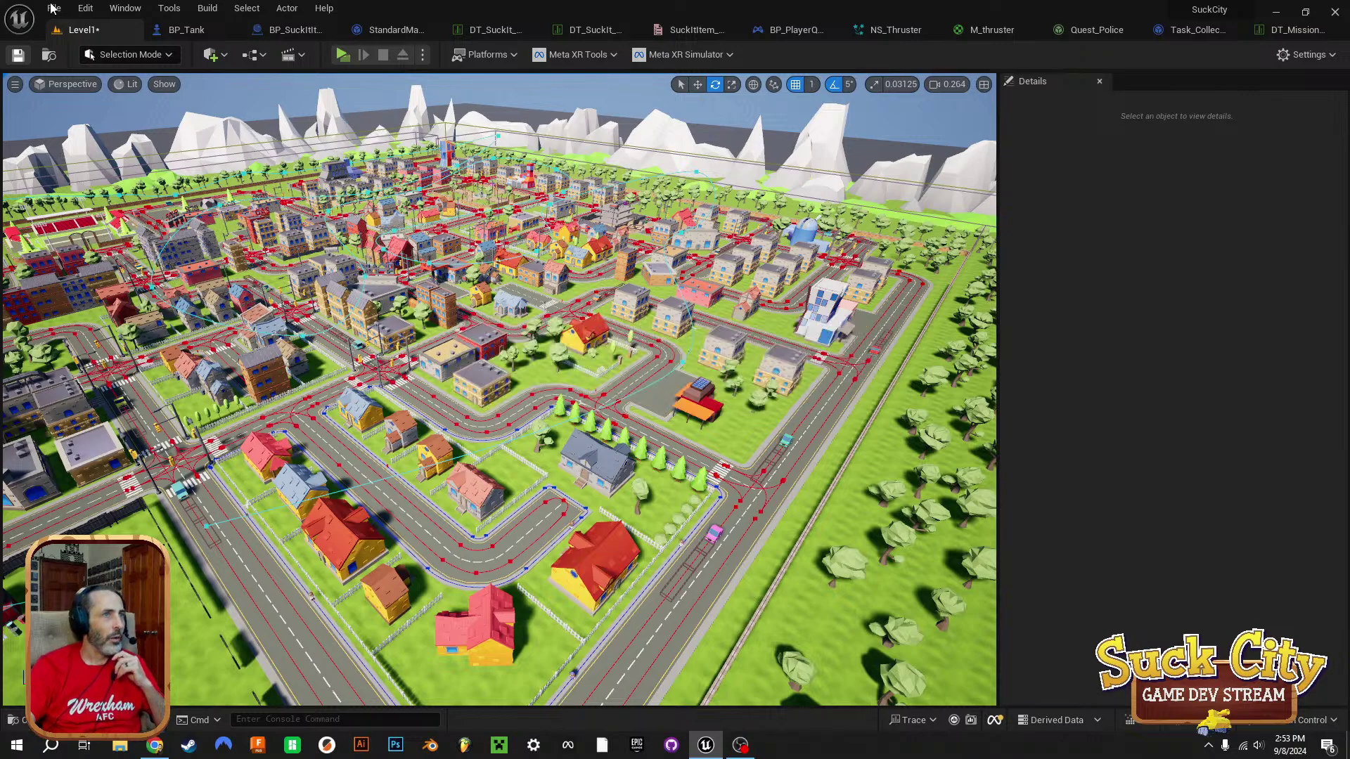
pyautogui.click(53, 9)
pyautogui.click(84, 61)
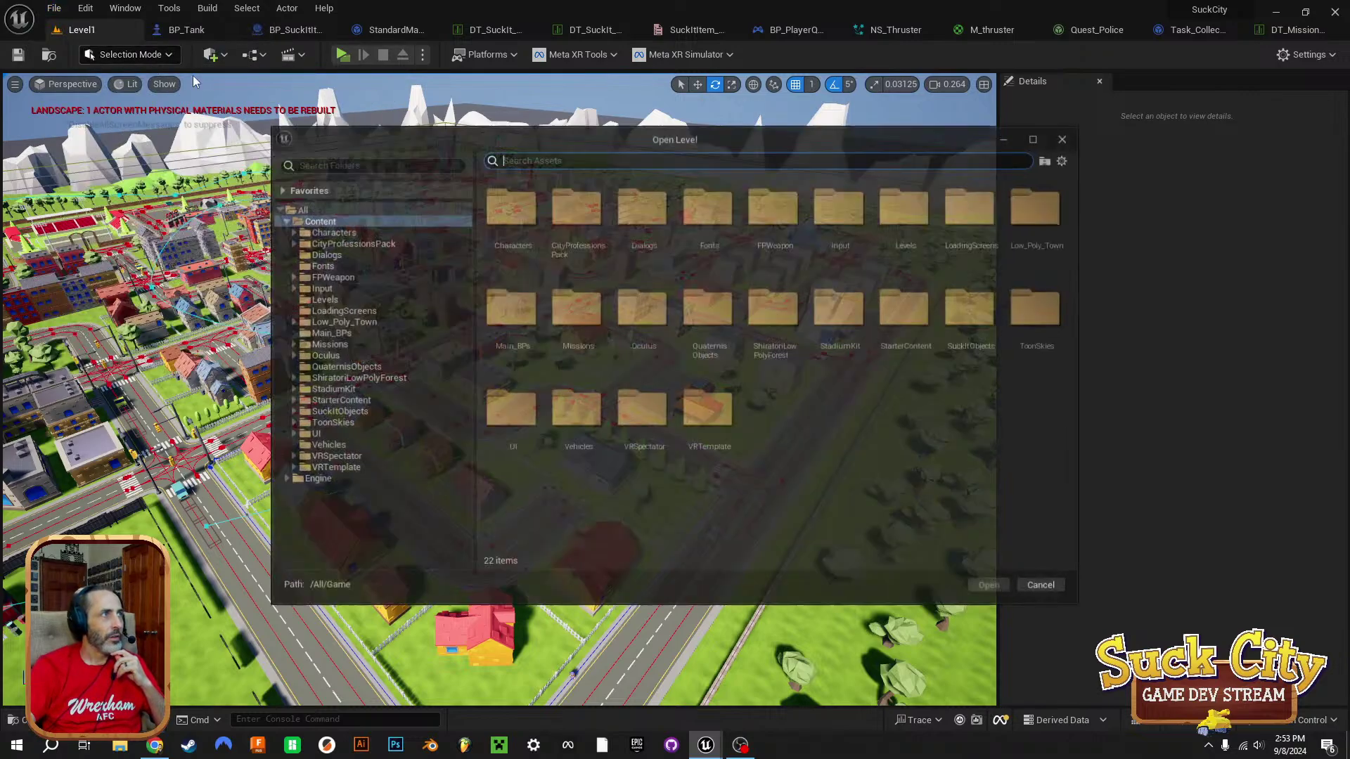
pyautogui.click(1045, 589)
# Open the MainMenu level from the recently used levels.
pyautogui.click(54, 8)
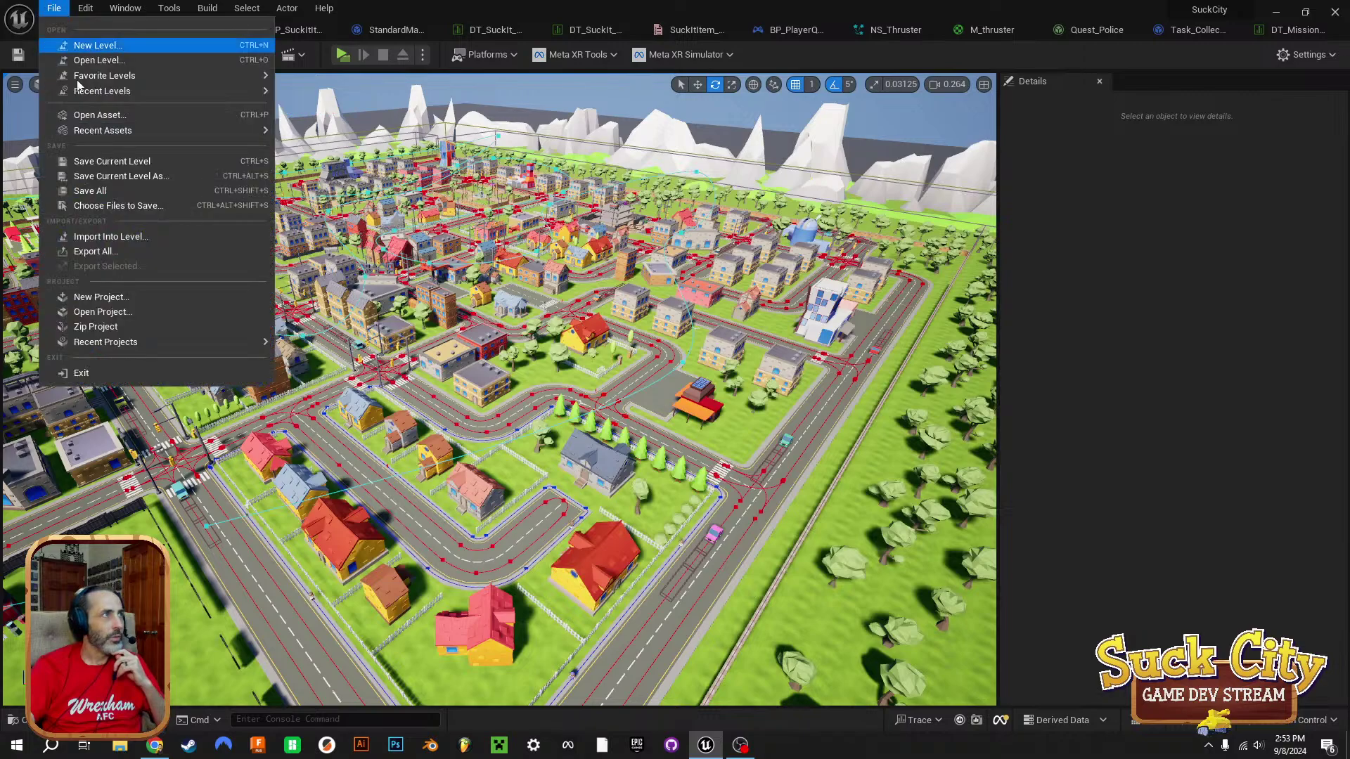
pyautogui.moveTo(105, 93)
pyautogui.click(343, 113)
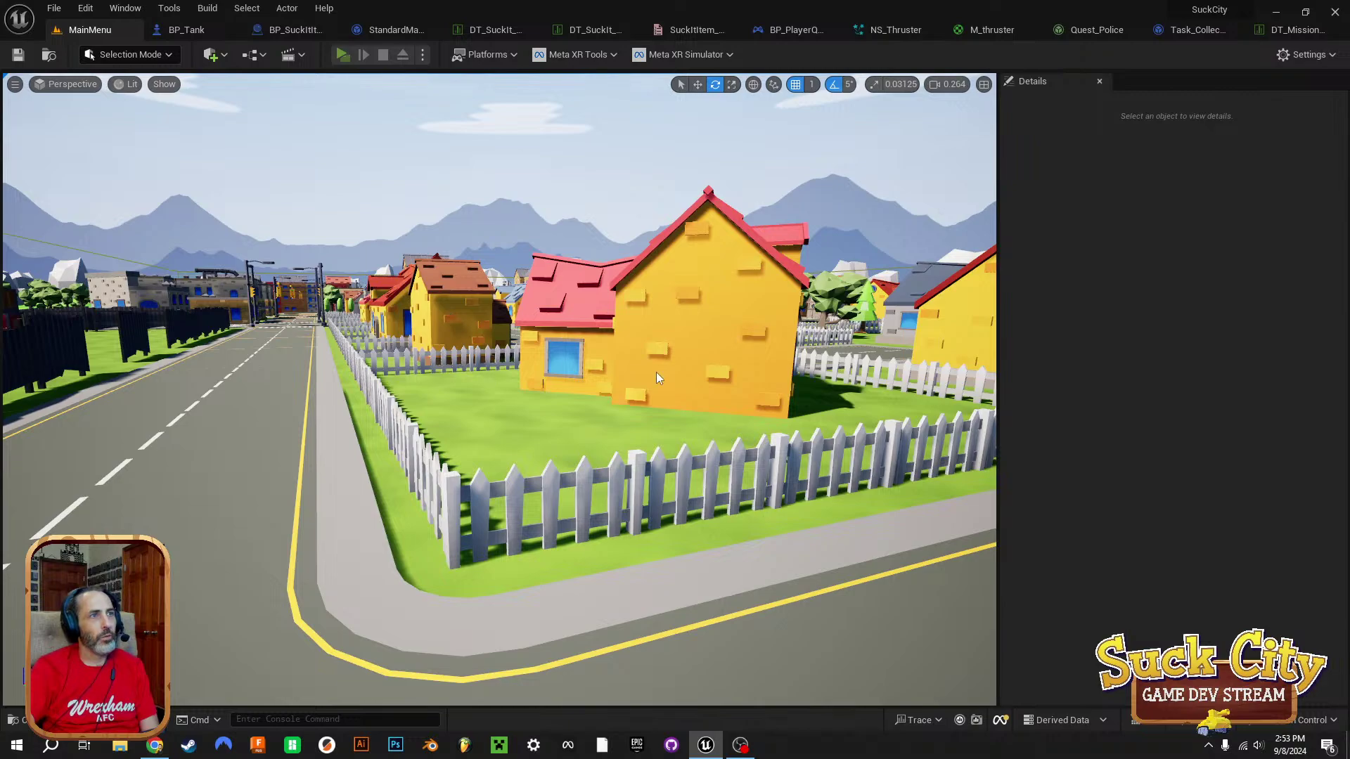
# Run the game preview and test moving the highlight between Start Game, Options and Exit Game in the main menu.
pyautogui.hotkey('alt', 'p')
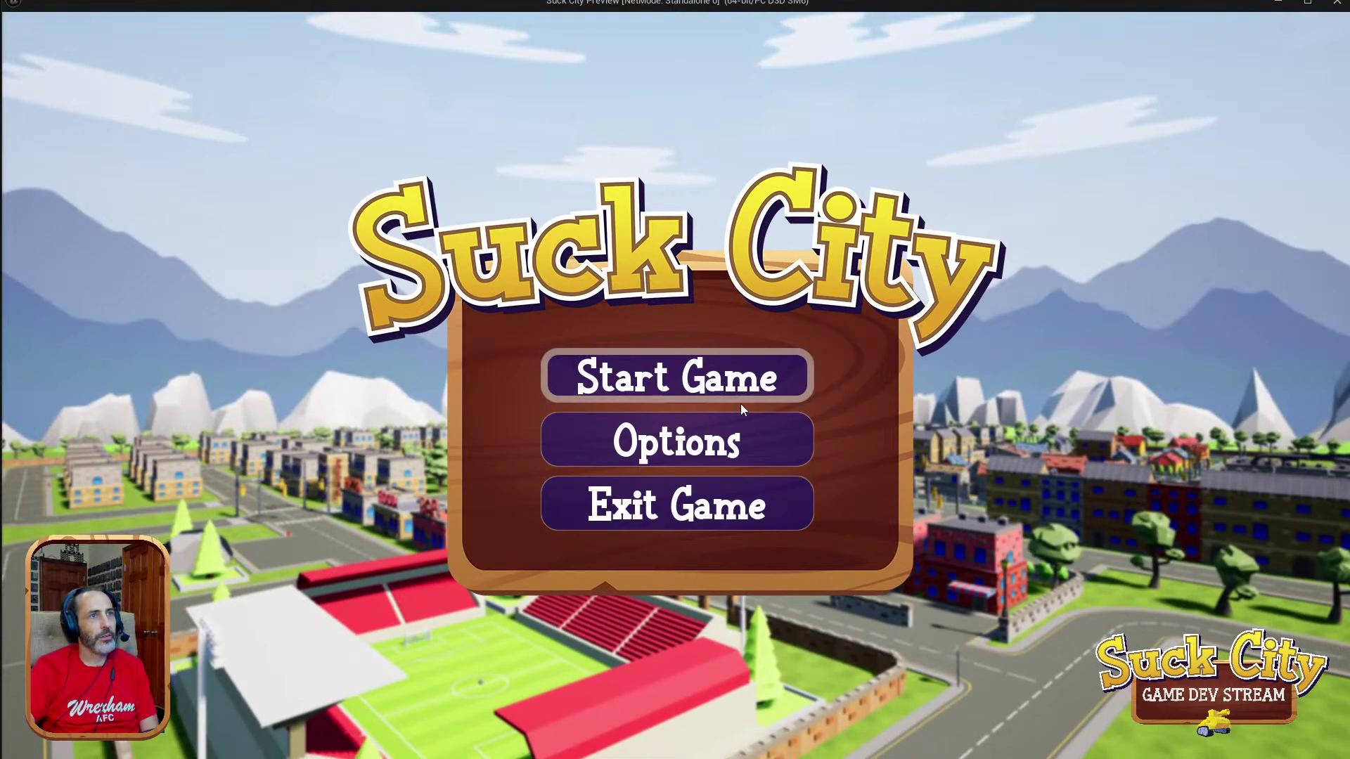
pyautogui.press('Down')
pyautogui.press('Down')
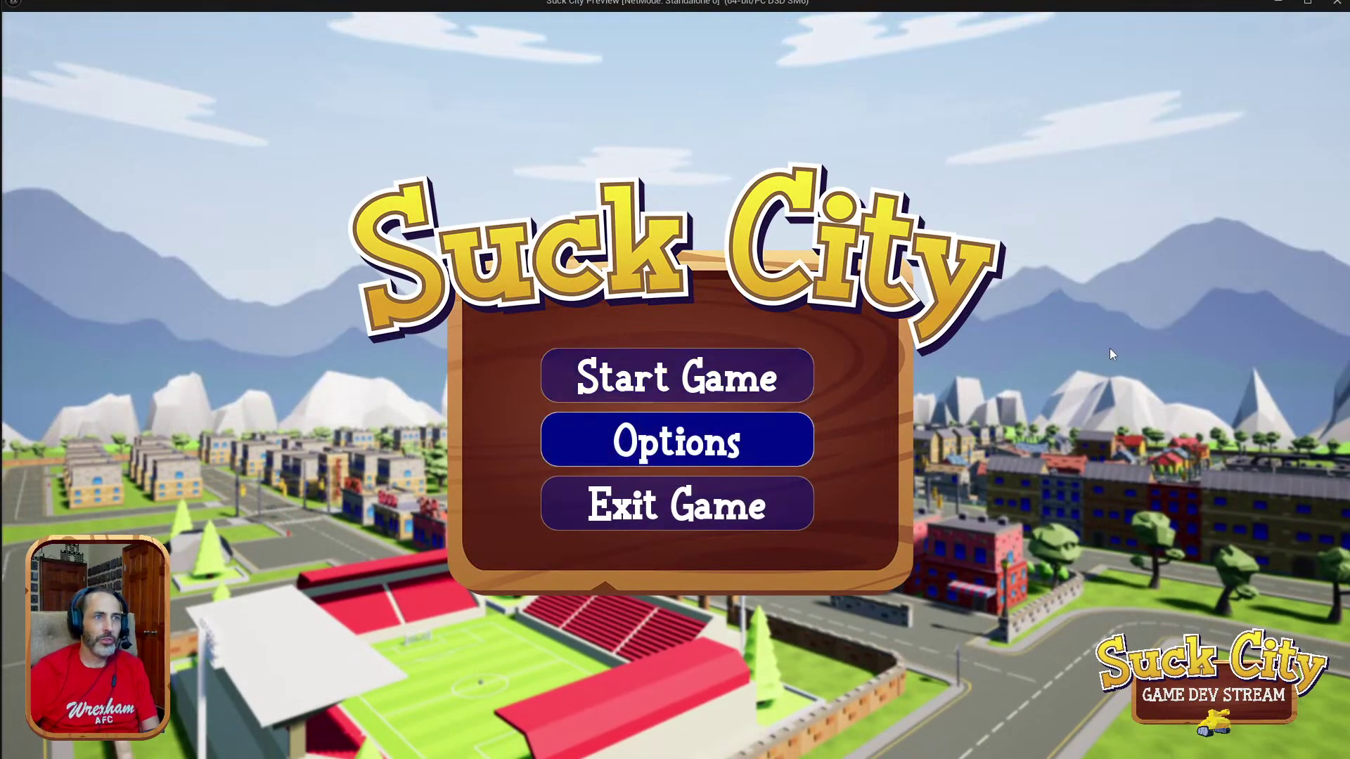
pyautogui.press('Up')
pyautogui.press('Up')
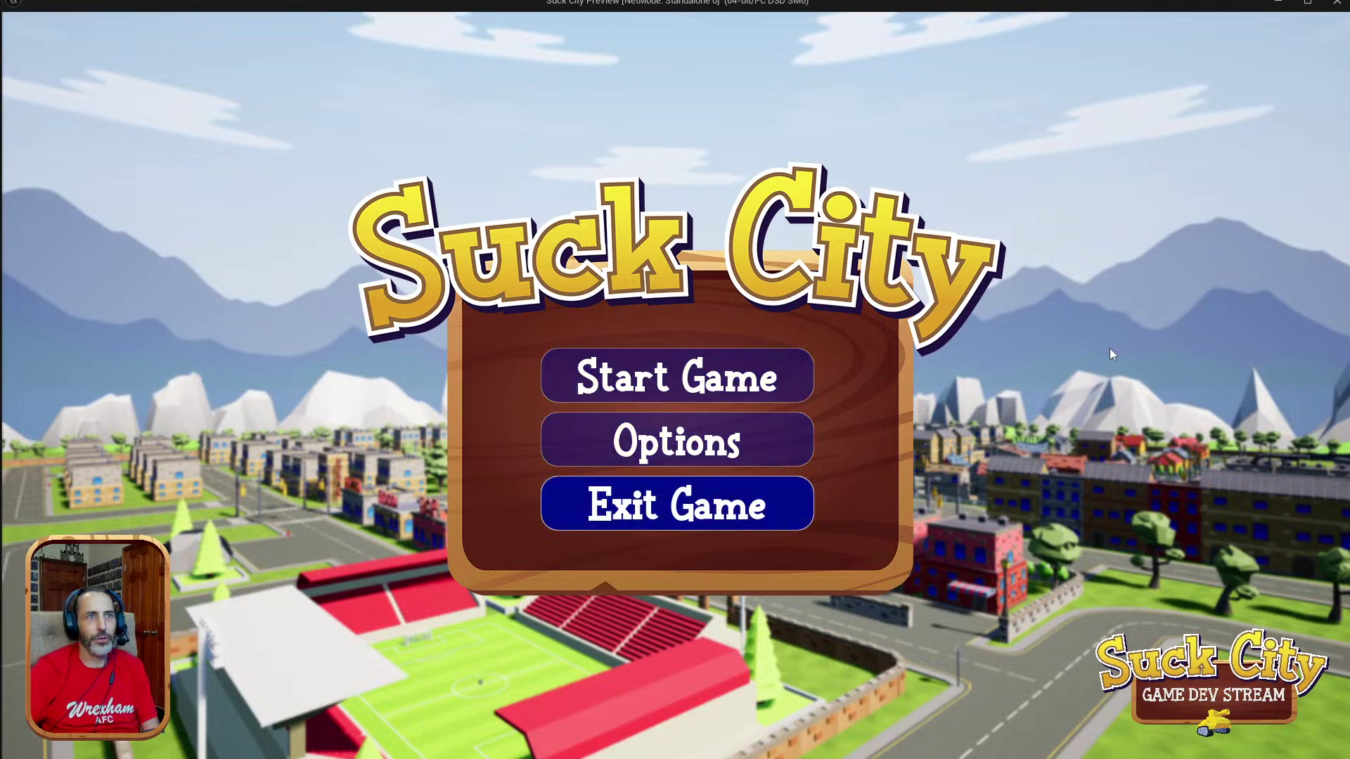
pyautogui.press('Up')
pyautogui.press('Up')
pyautogui.press('Up')
pyautogui.press('Down')
pyautogui.press('Down')
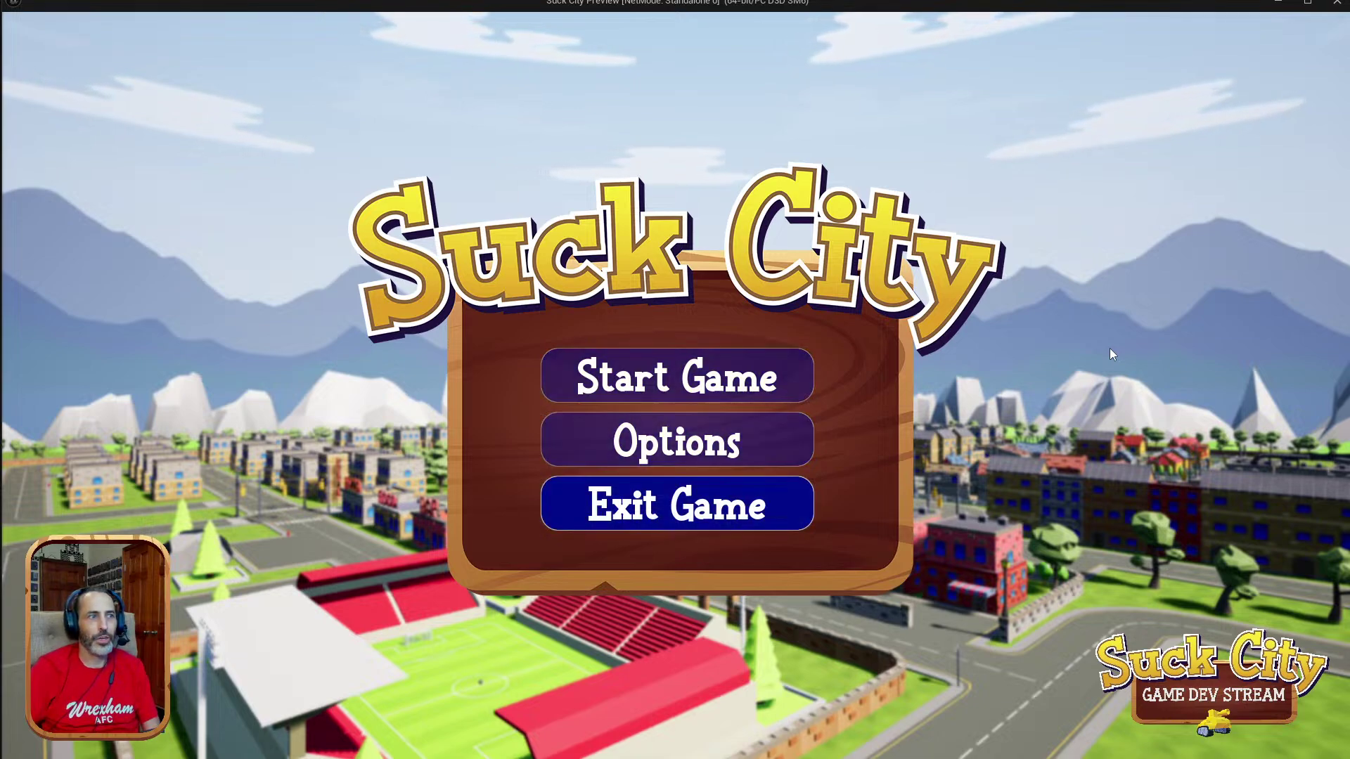
pyautogui.press('Up')
pyautogui.press('Up')
pyautogui.press('Down')
pyautogui.press('Down')
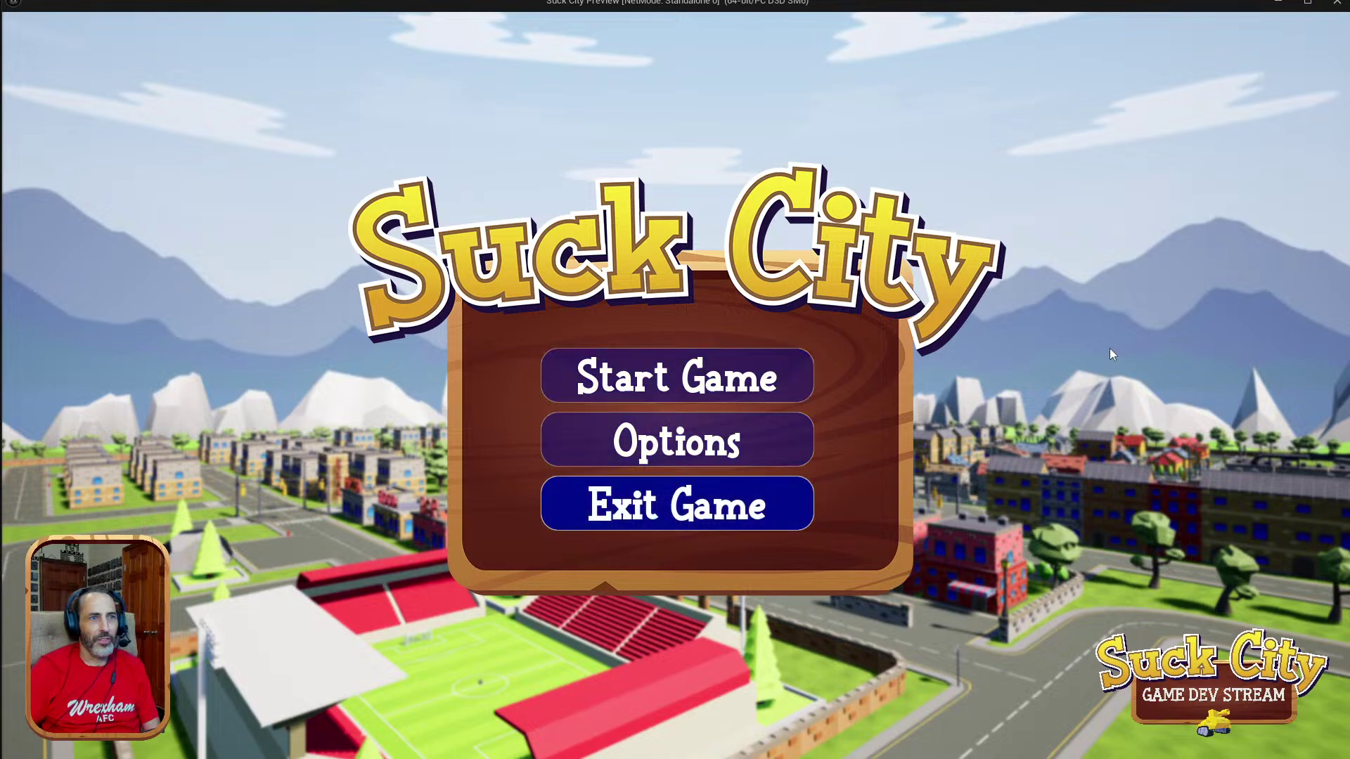
pyautogui.press('Up')
pyautogui.press('Up')
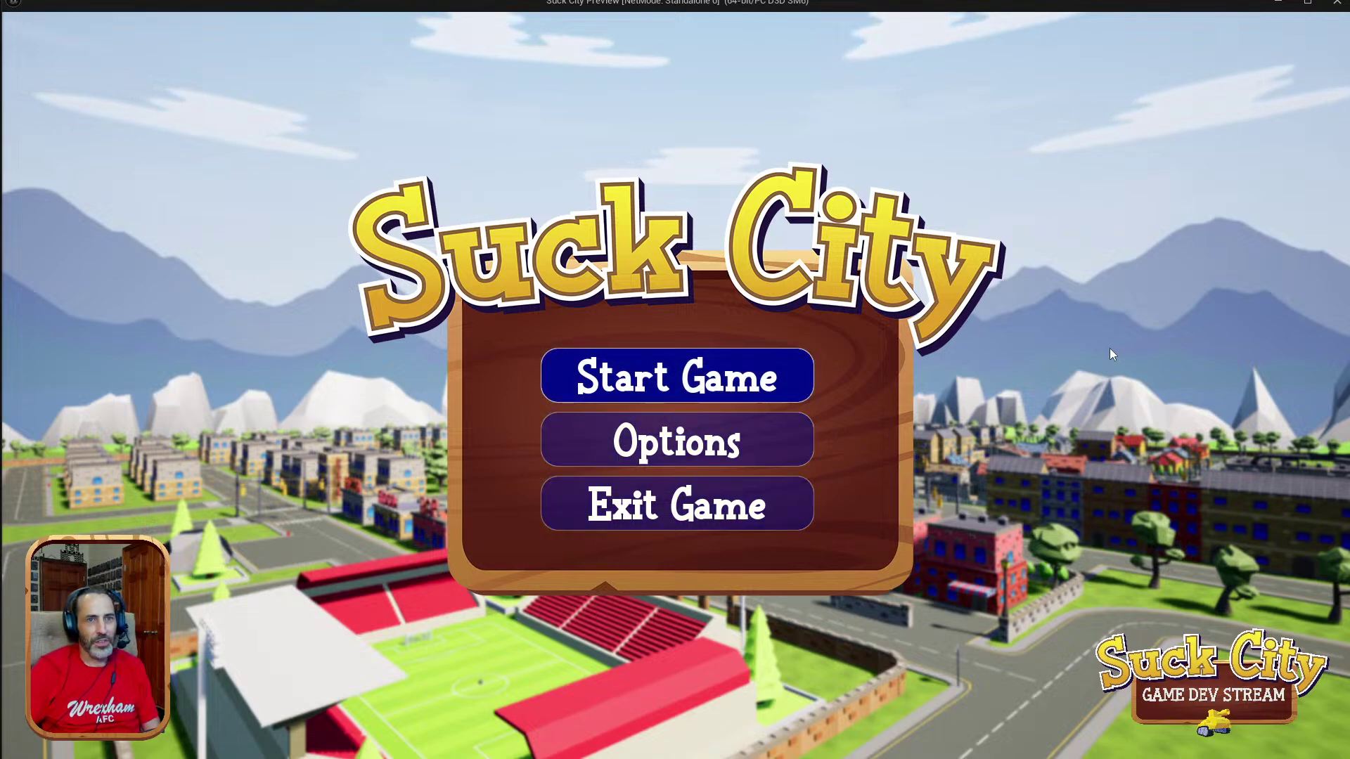
pyautogui.press('Up')
pyautogui.press('Up')
pyautogui.press('Up')
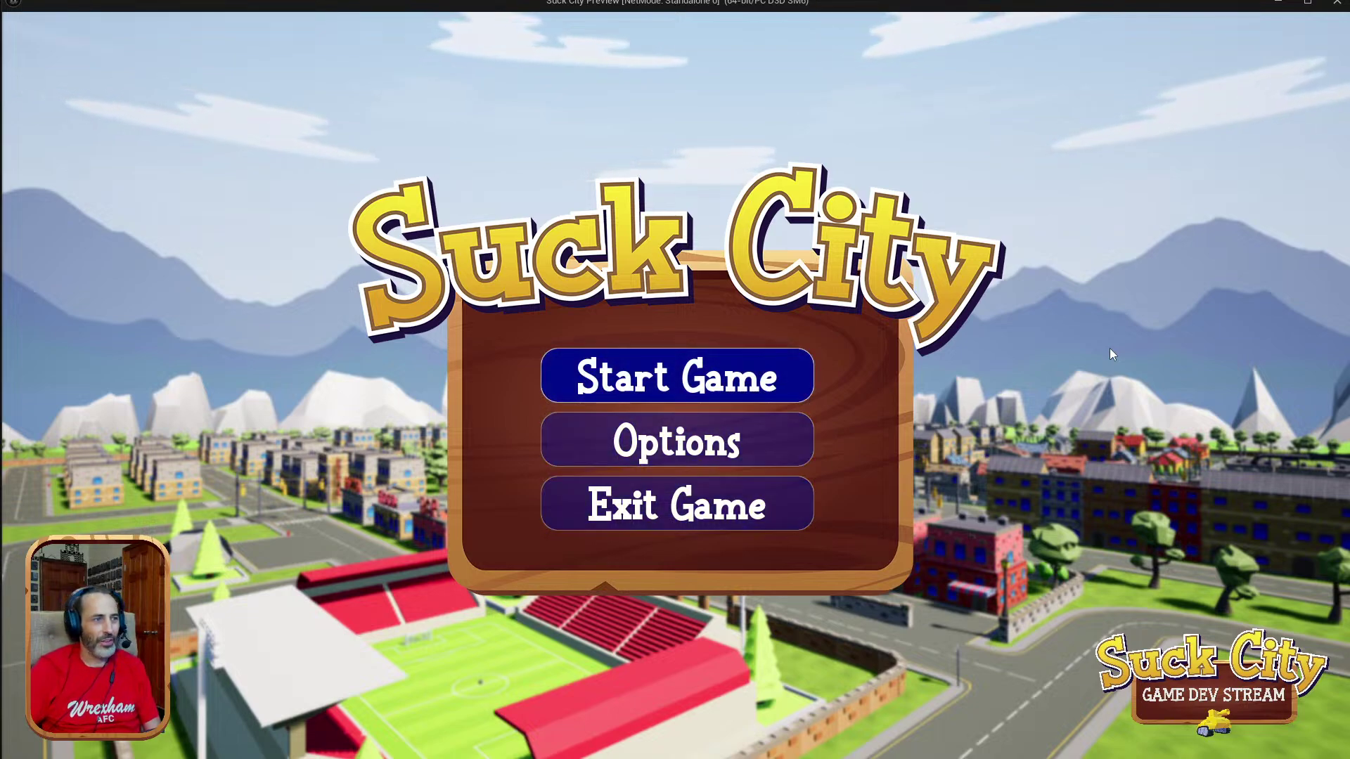
pyautogui.press('Down')
pyautogui.press('Down')
pyautogui.press('Up')
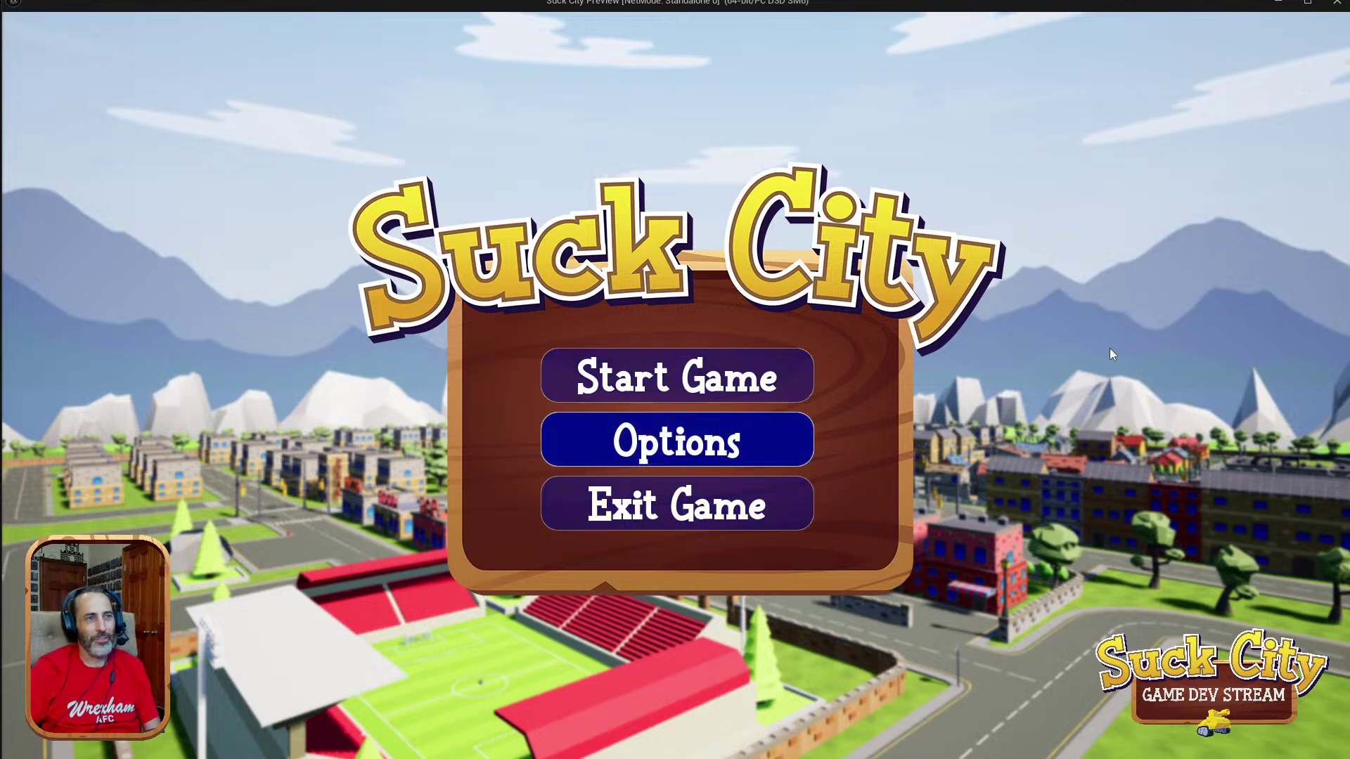
pyautogui.press('Up')
pyautogui.press('Down')
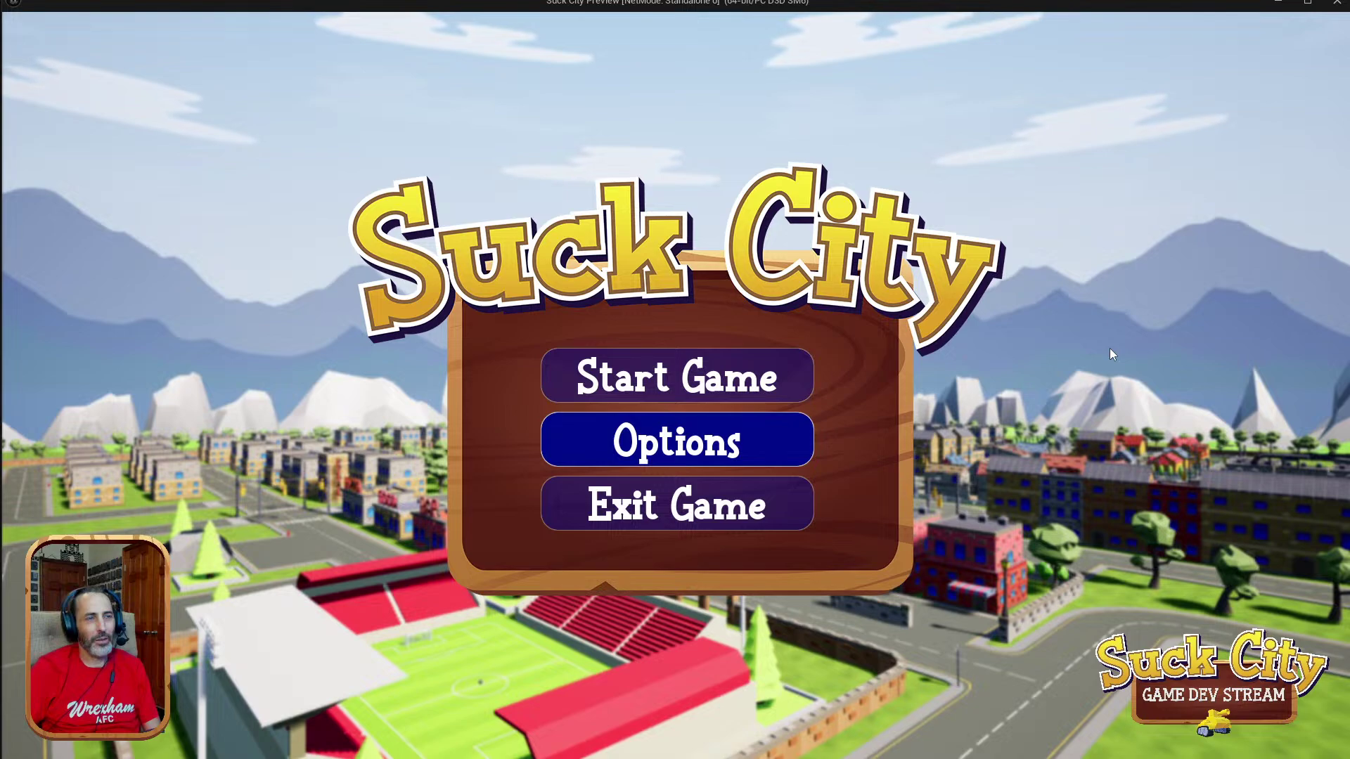
pyautogui.press('Up')
pyautogui.press('Down')
pyautogui.press('Down')
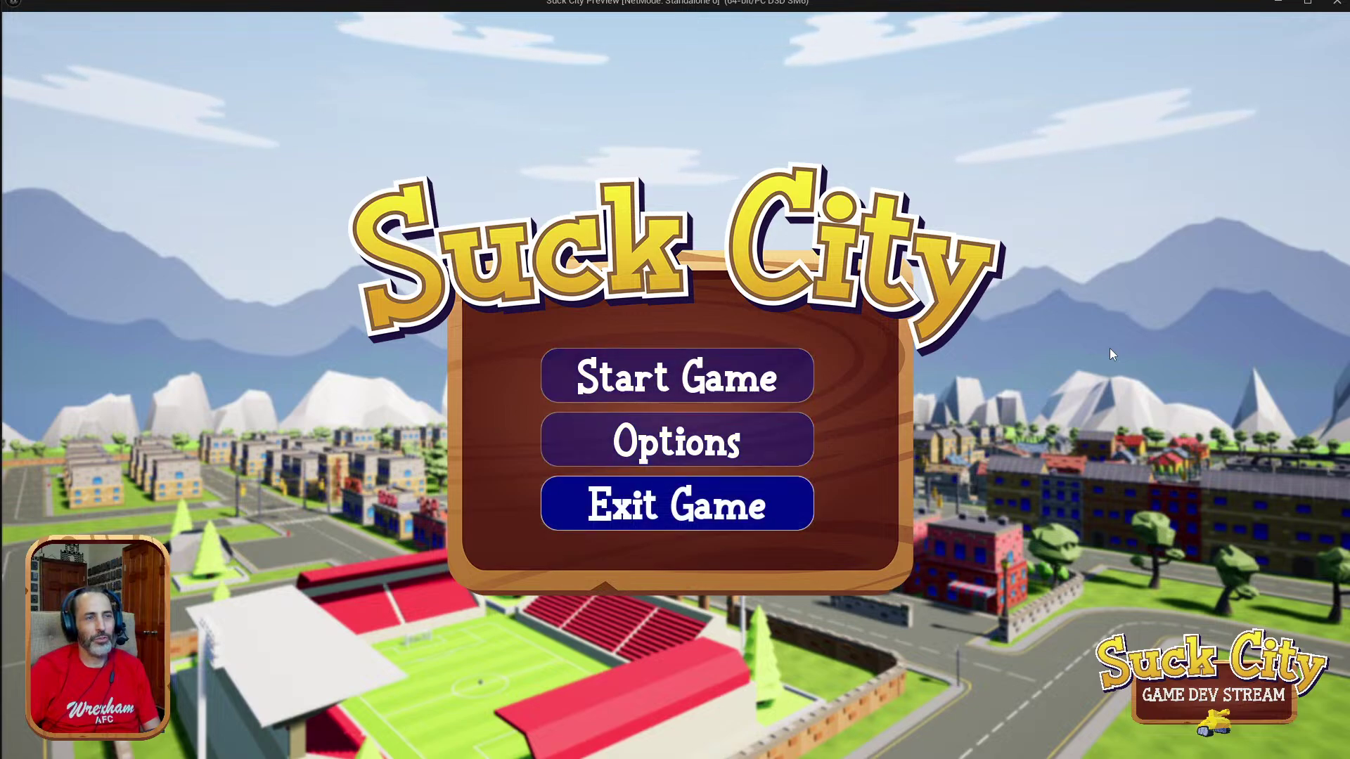
# Highlight Start Game in the game's main menu and start playing.
pyautogui.press('Up')
pyautogui.press('Up')
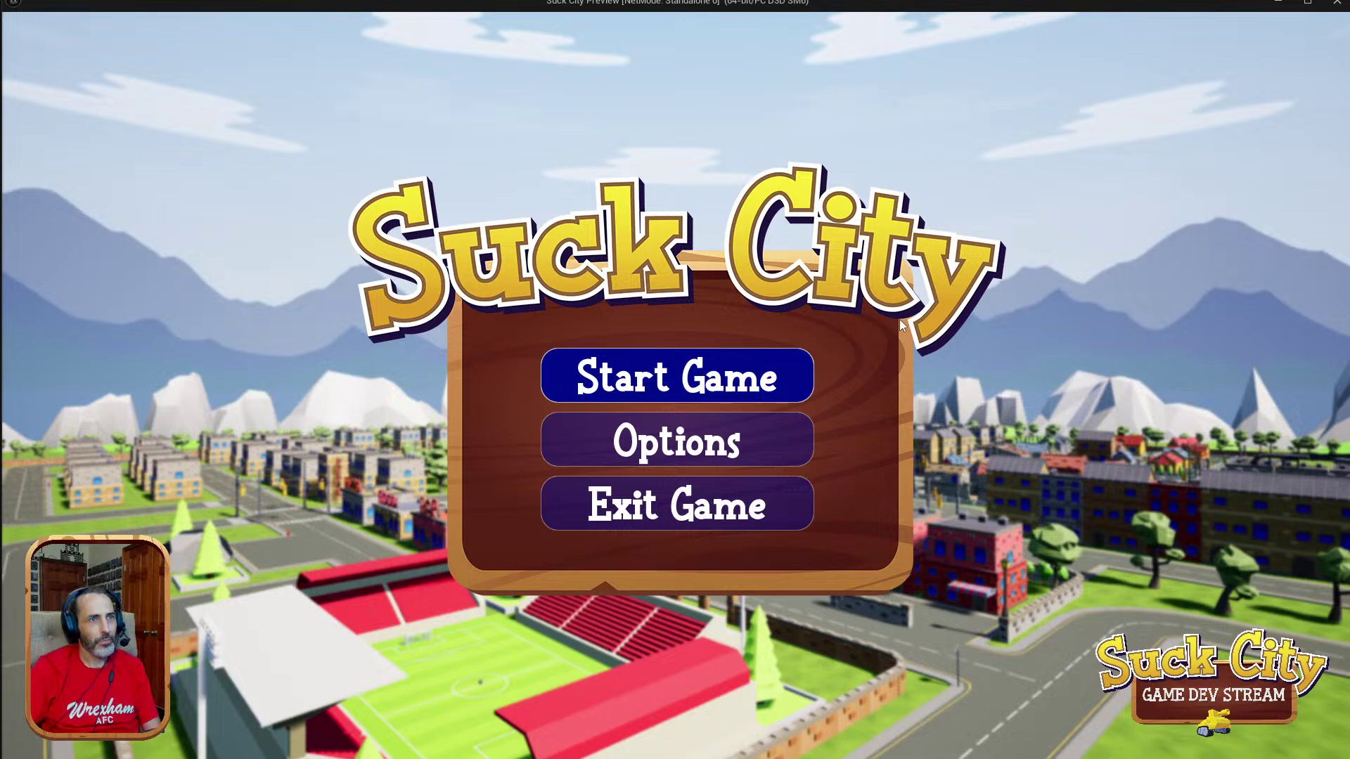
pyautogui.press('Return')
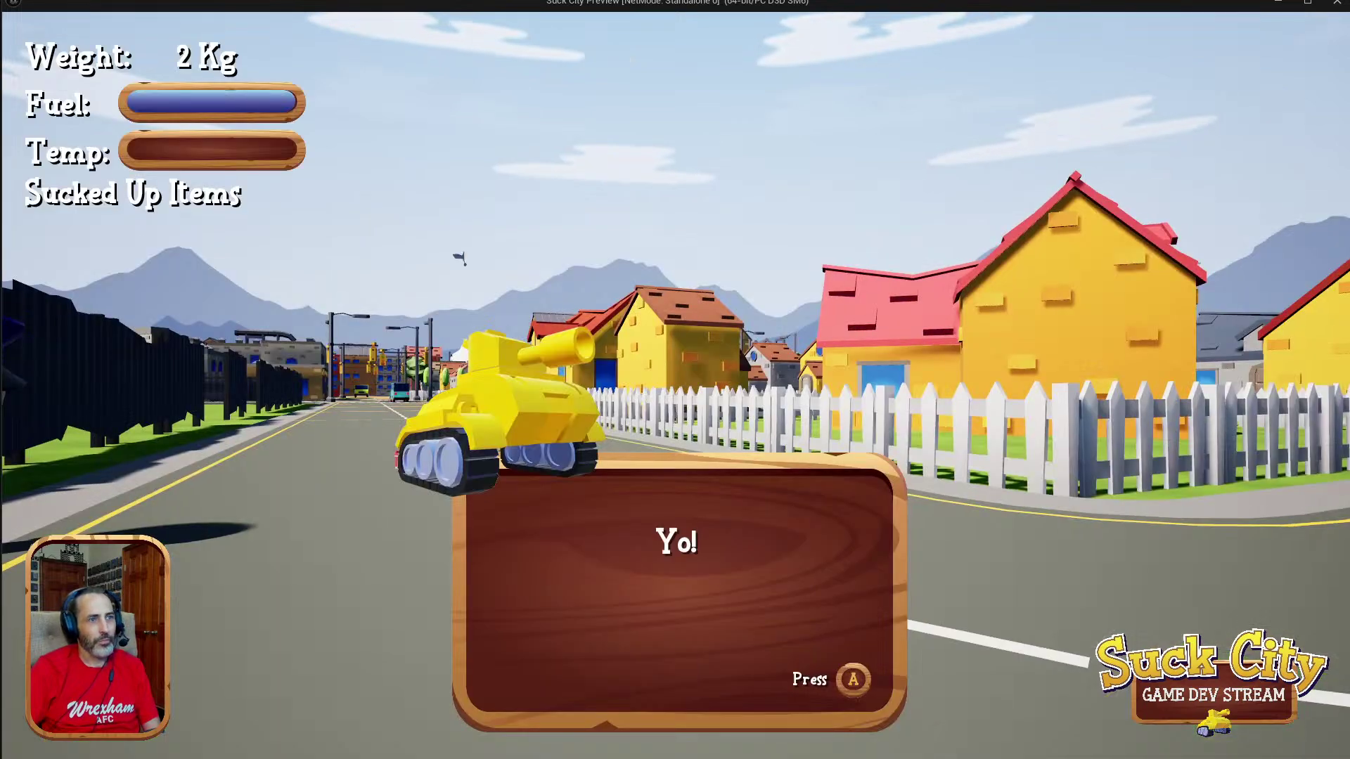